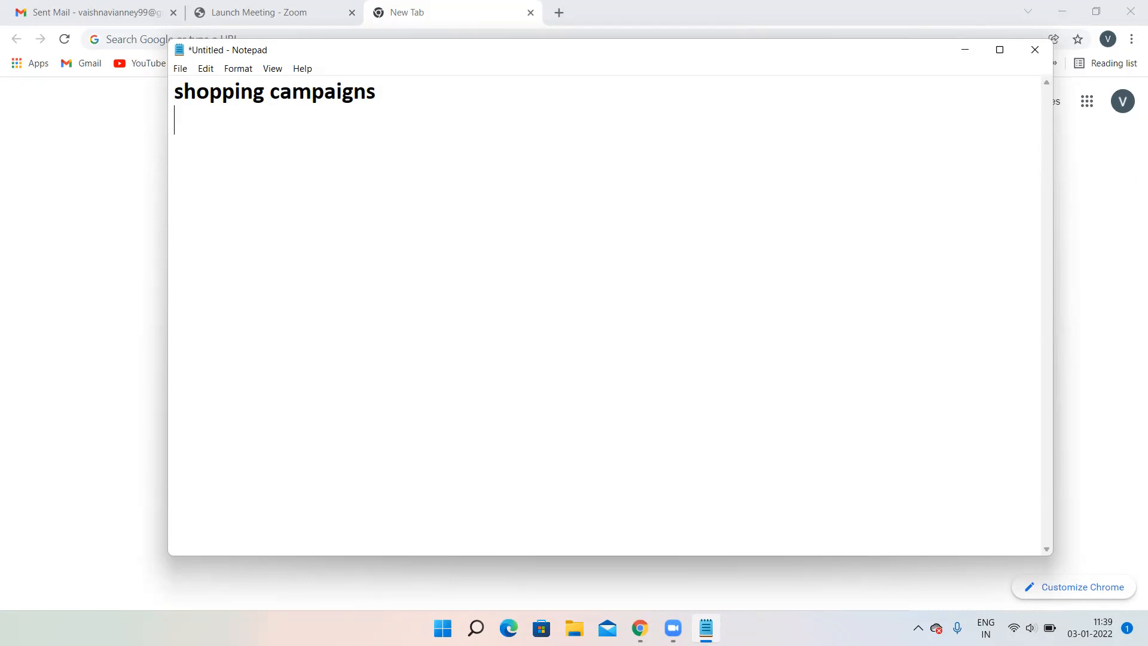
Add the word 'amazon' a couple of lines below the shopping campaigns heading
key("Return")
key("Return")
type("amazon")
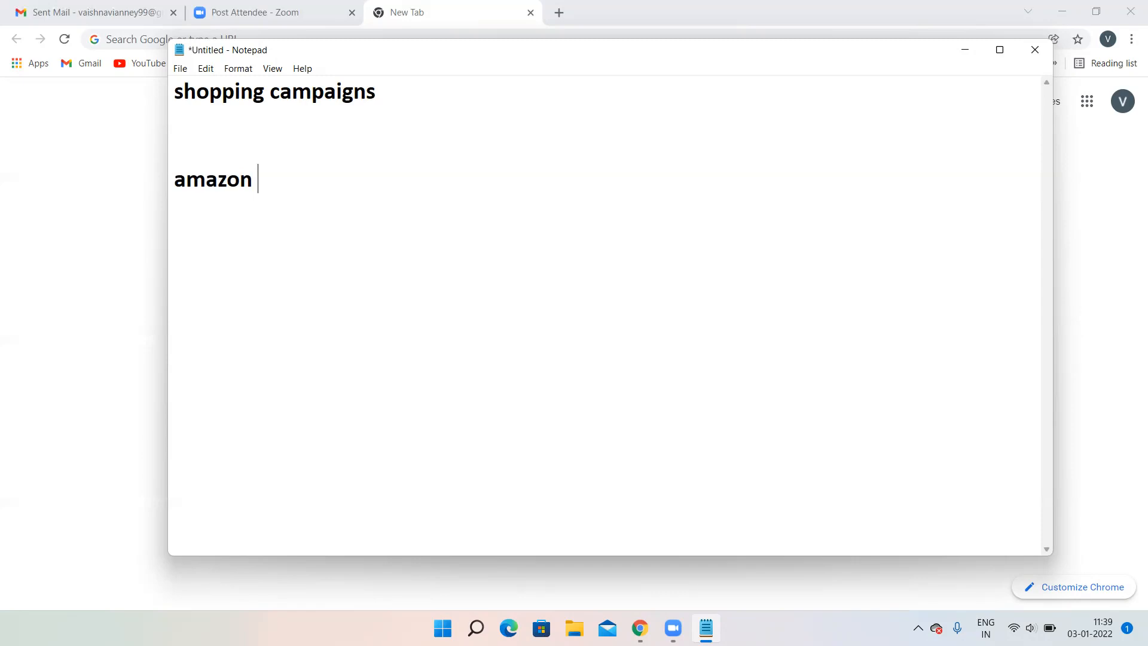
key("Return")
Add the lines 'irrelevant keywords' and '50 to 60% irrevelant' beneath amazon in the note
left_click_drag(569, 54, 545, 59)
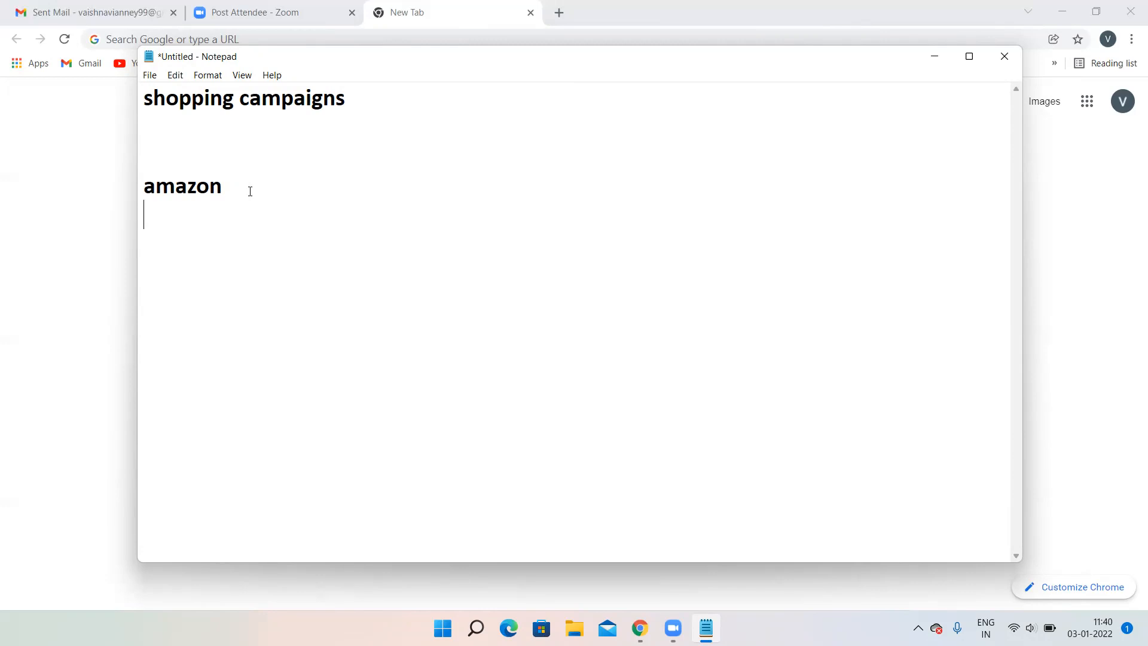
type("irrelev")
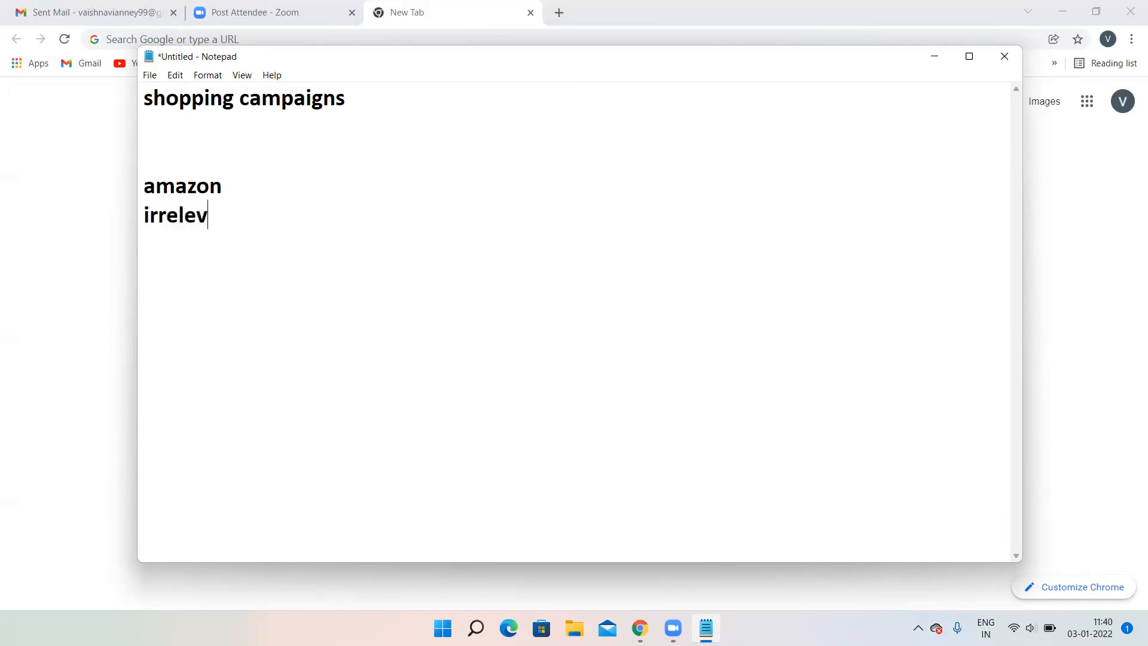
type("ant keywords")
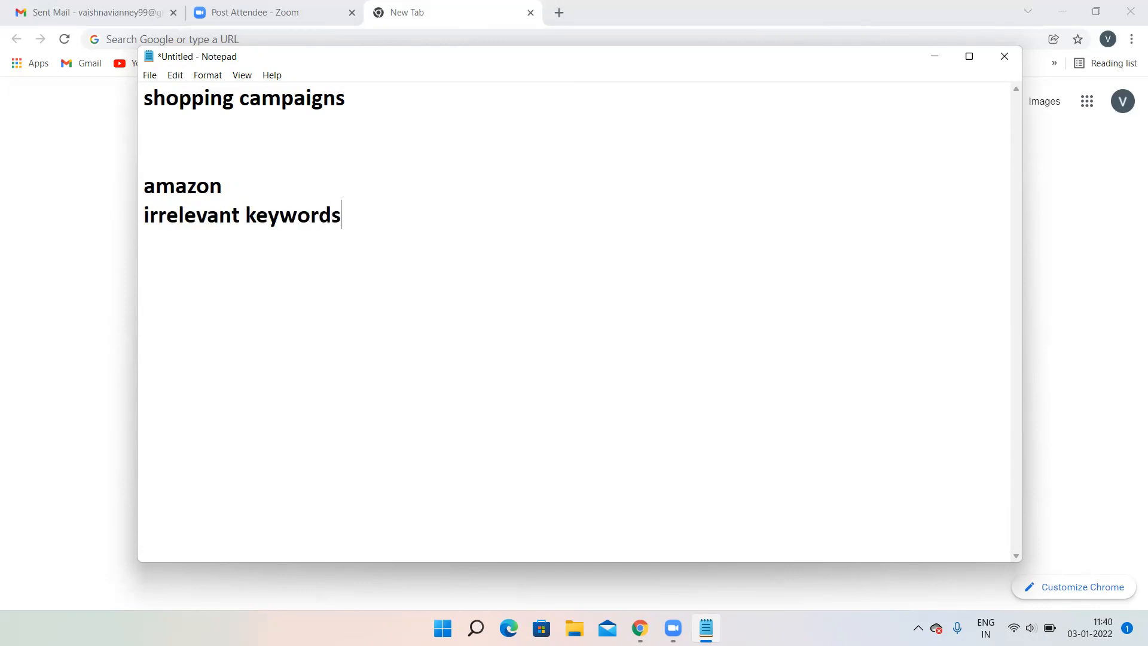
key("Return")
type("50 to 60")
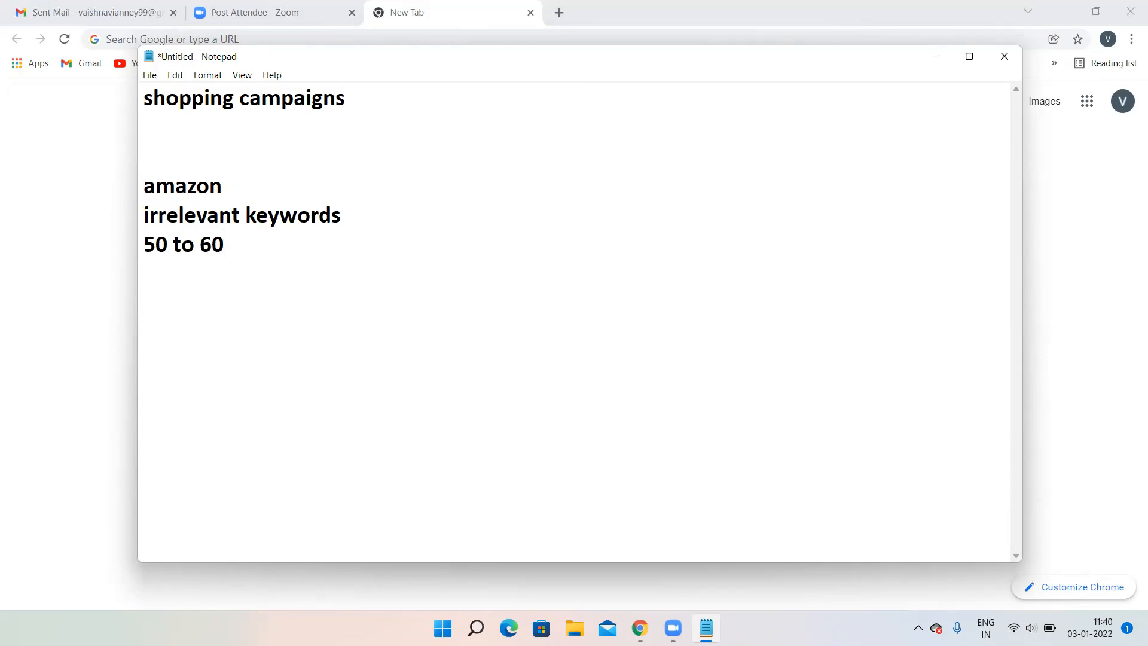
type("% irrevelany")
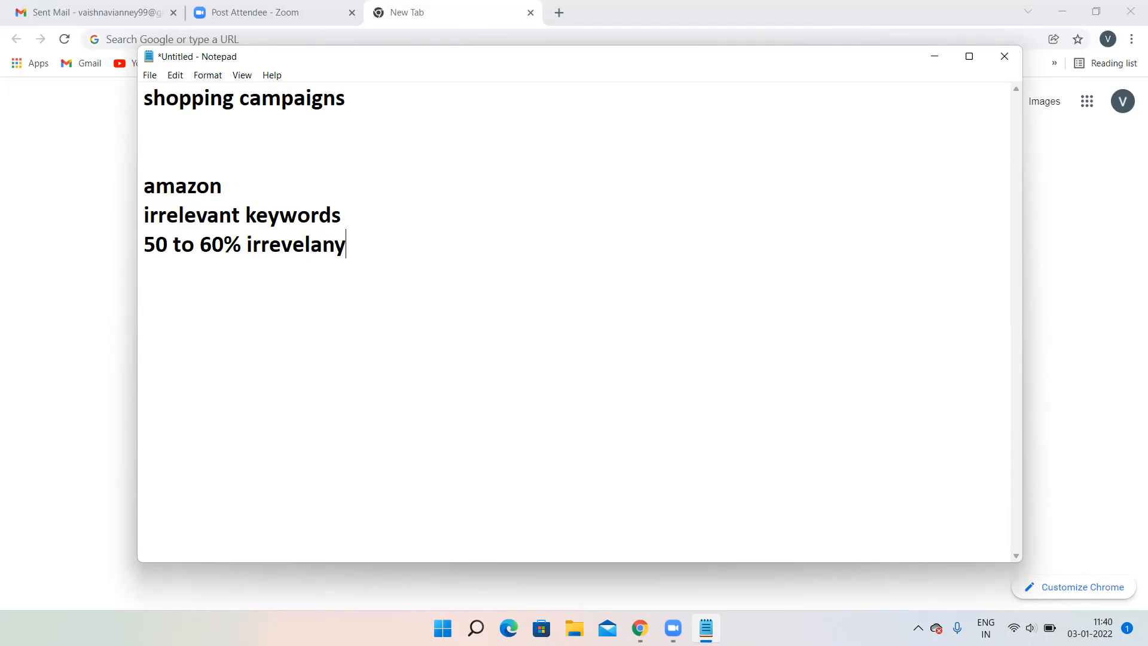
key("BackSpace")
type("t")
Minimize Chrome and the note, then open the desktop 'shopping mobile' file to its keyword notes
left_click(1062, 7)
left_click(1063, 7)
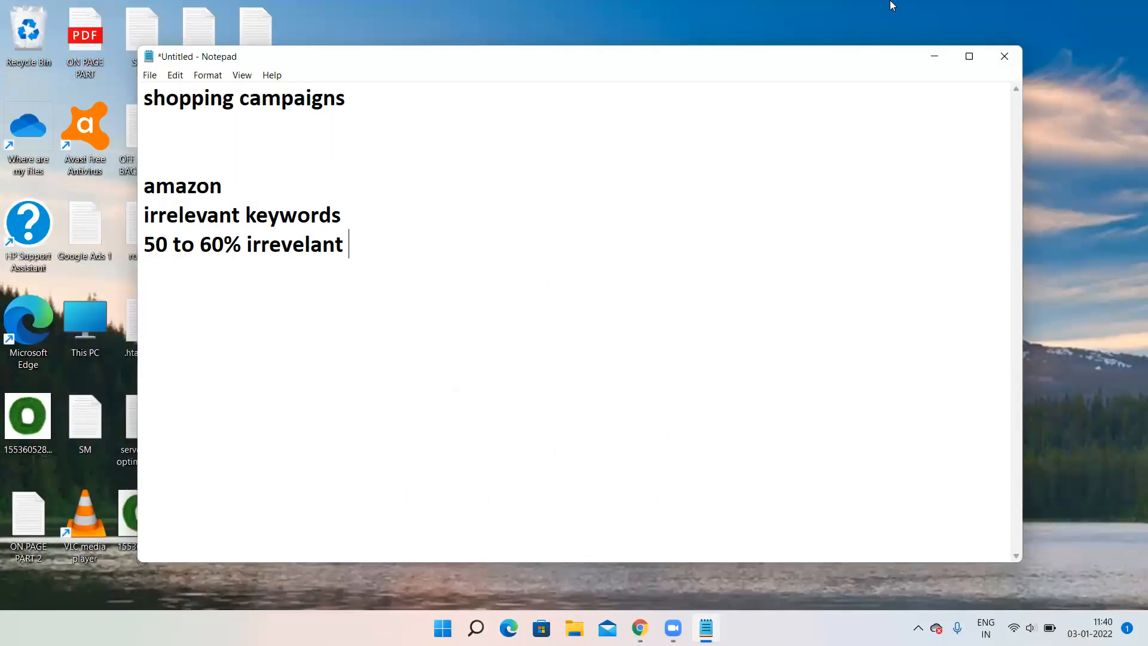
left_click(930, 54)
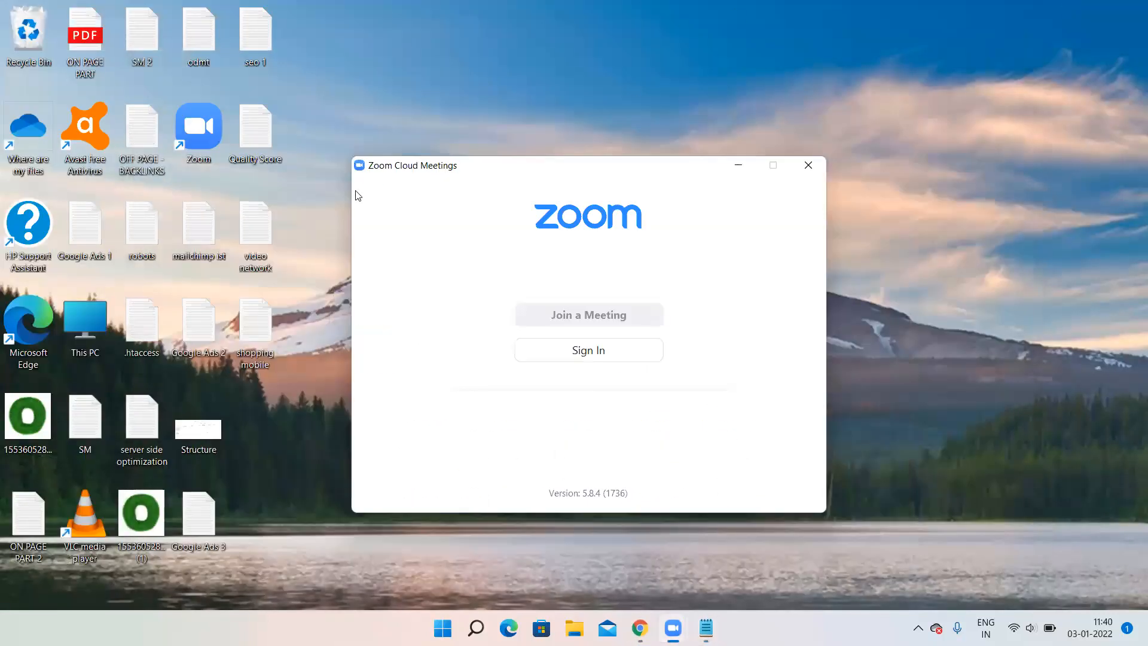
double_click(252, 312)
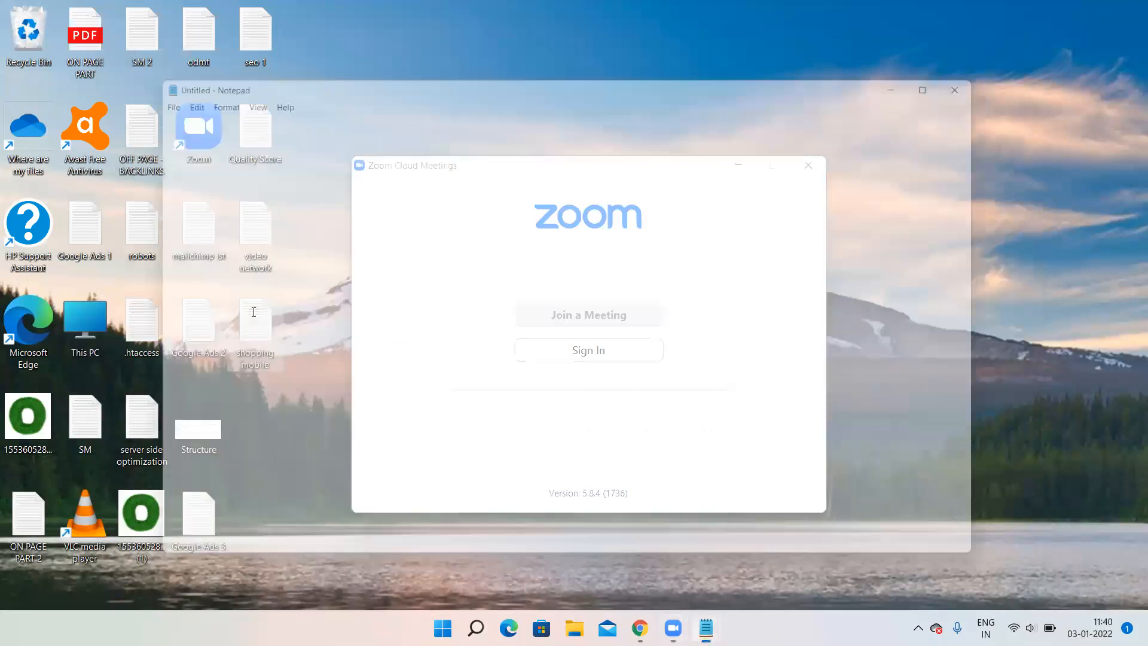
scroll(433, 338, "down", 1)
scroll(430, 339, "down", 9)
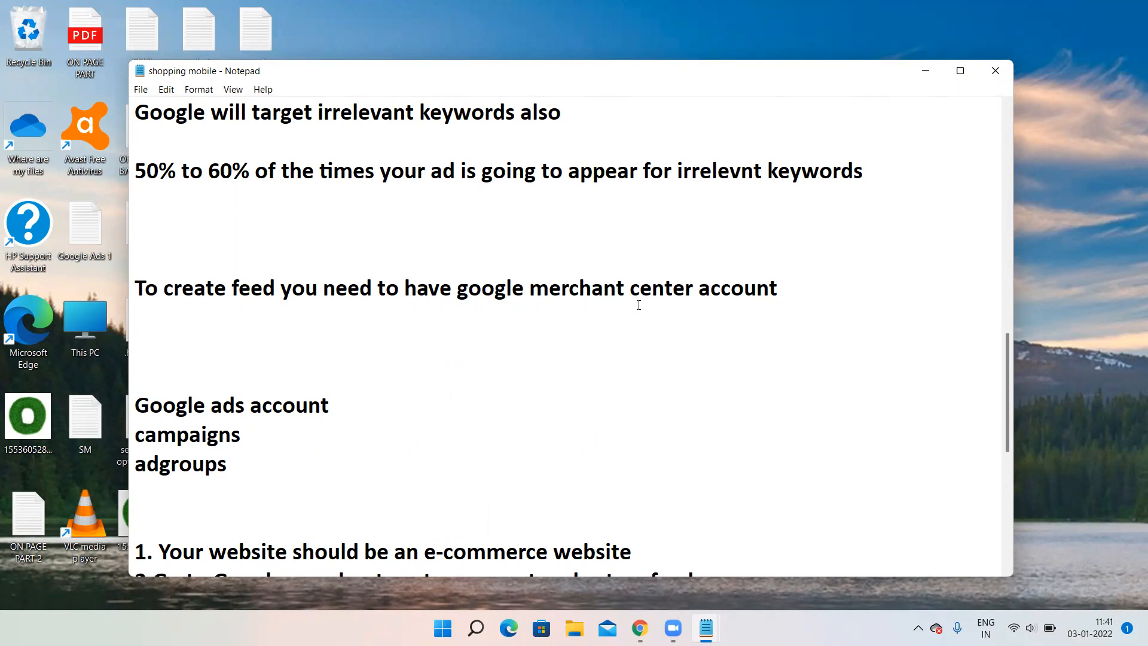
left_click_drag(231, 284, 272, 277)
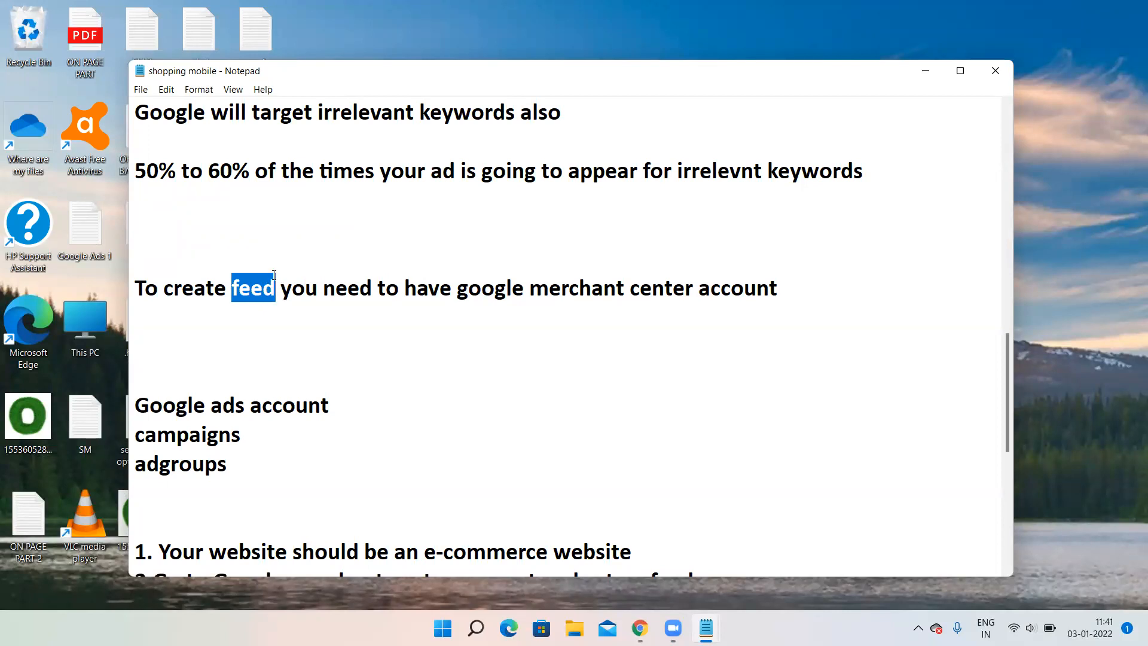
mouse_move(274, 274)
left_mouse_down()
mouse_move(267, 268)
mouse_move(288, 267)
mouse_move(276, 285)
left_mouse_up()
left_click(441, 393)
scroll(440, 392, "down", 1)
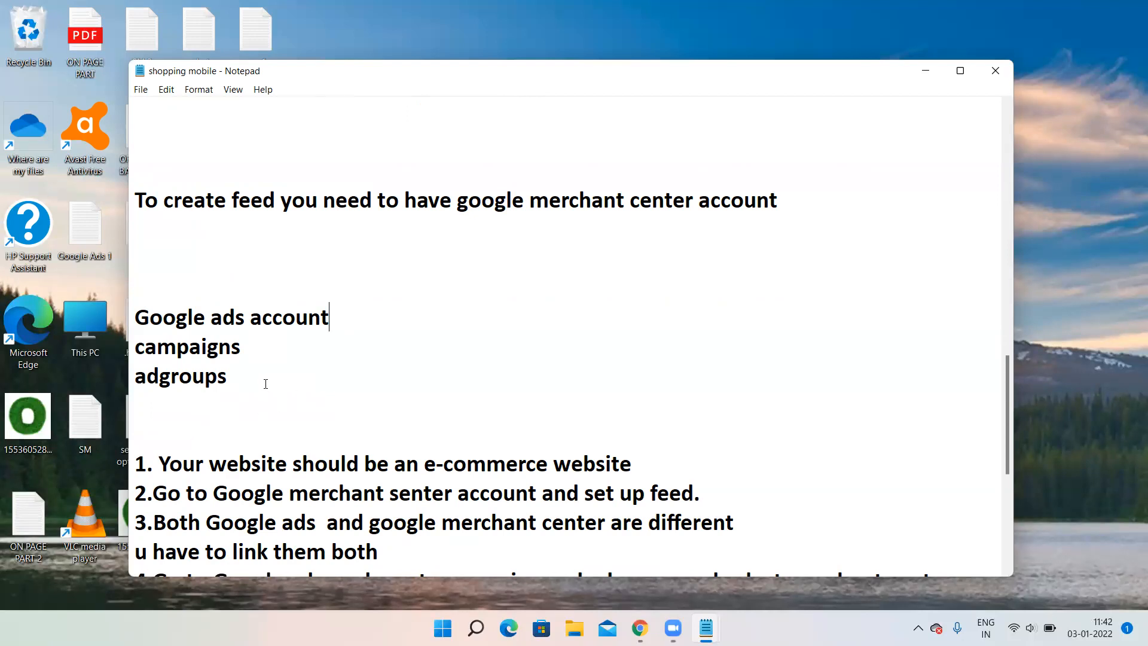
left_click_drag(253, 384, 137, 341)
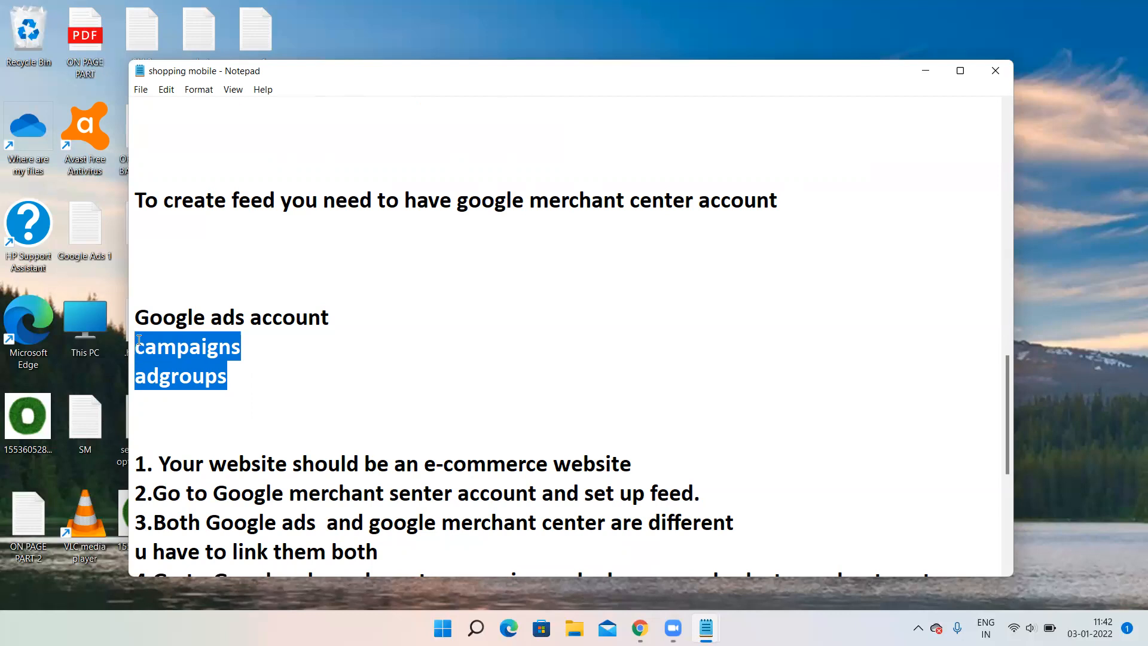
left_click(298, 369)
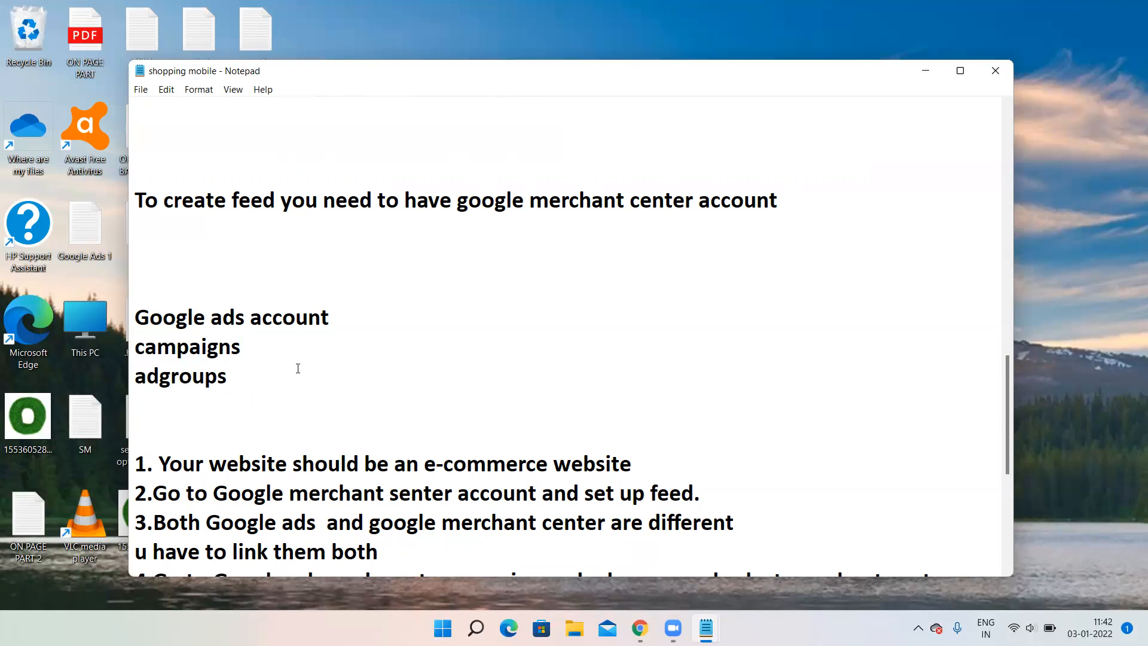
left_click_drag(216, 192, 279, 192)
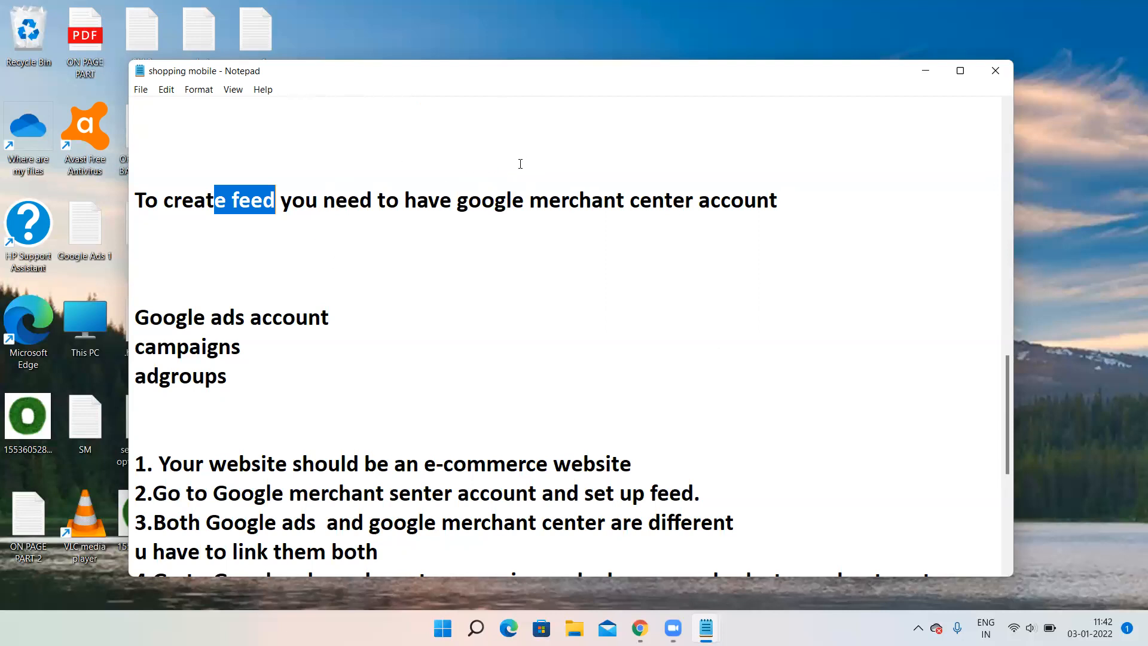
left_click_drag(456, 200, 812, 207)
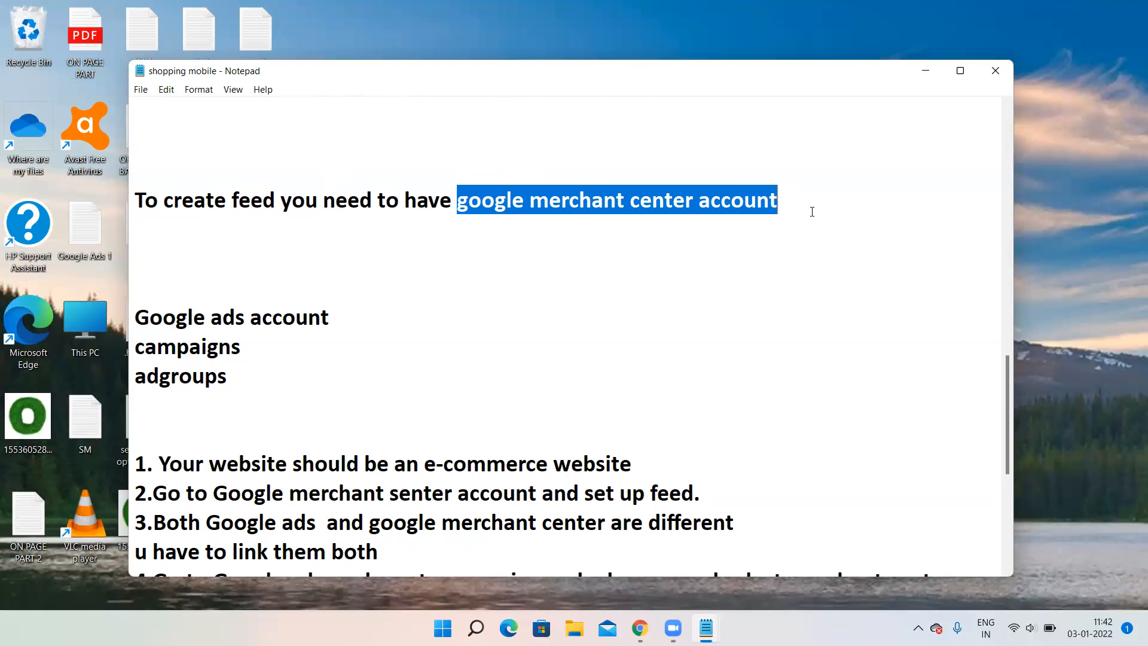
left_click(610, 306)
scroll(610, 306, "down", 2)
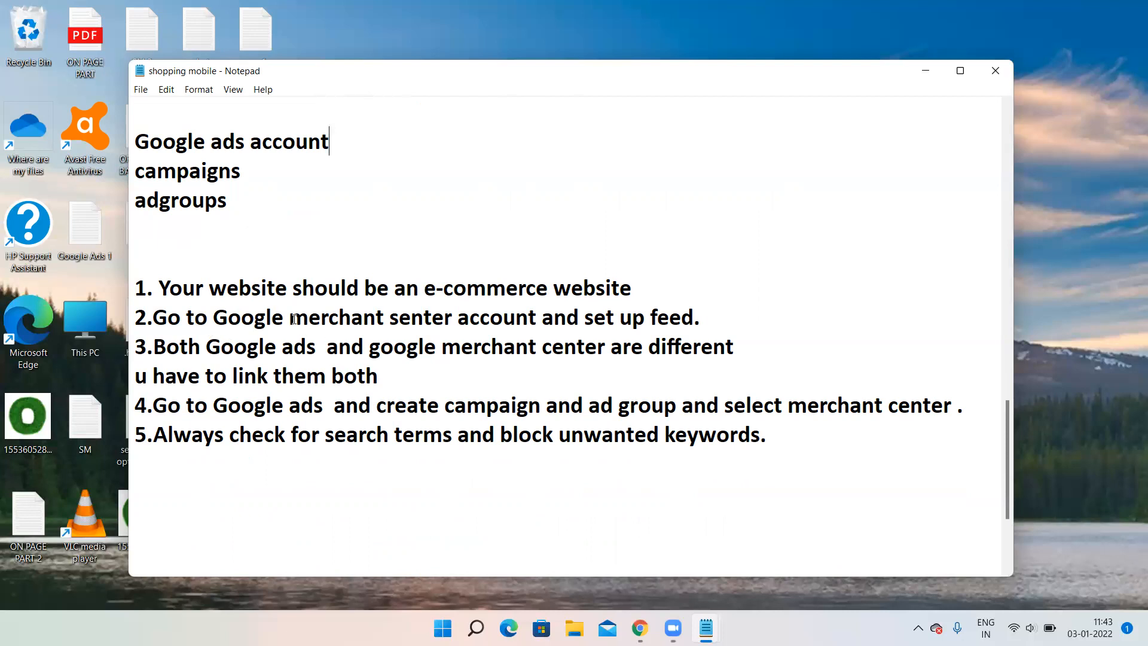
Correct 'senter' to 'center' in step 2 of the shopping mobile notes
left_click(400, 315)
key("BackSpace")
type("c")
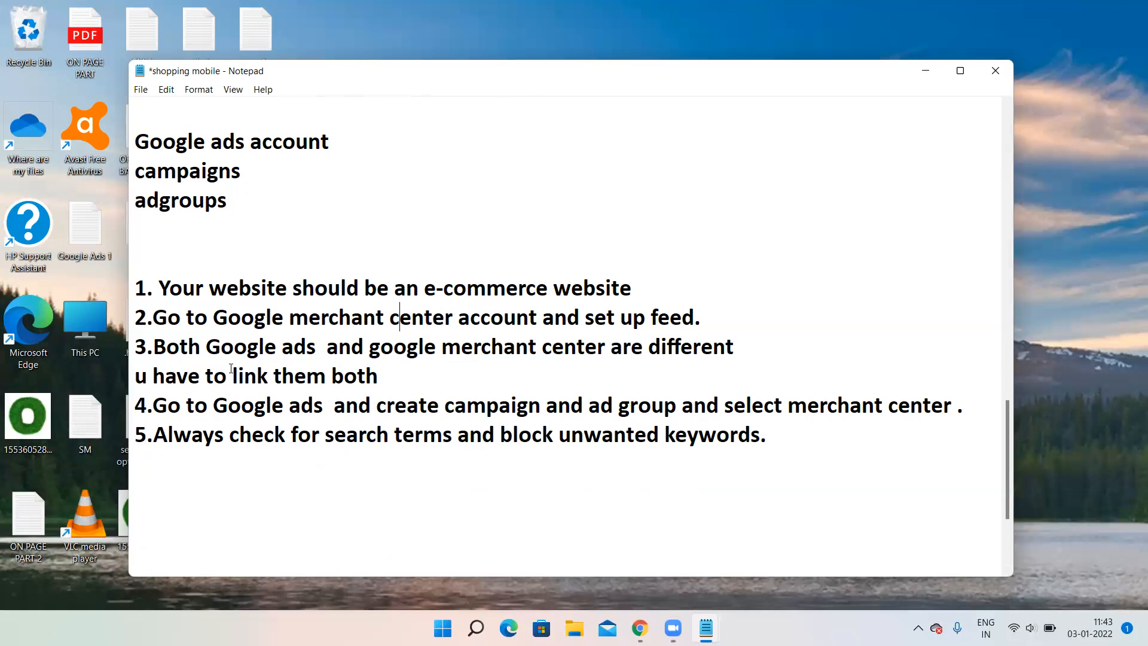
Highlight step 3, the 'u have to link them both' line, and step 5 while explaining
left_click_drag(201, 348, 603, 361)
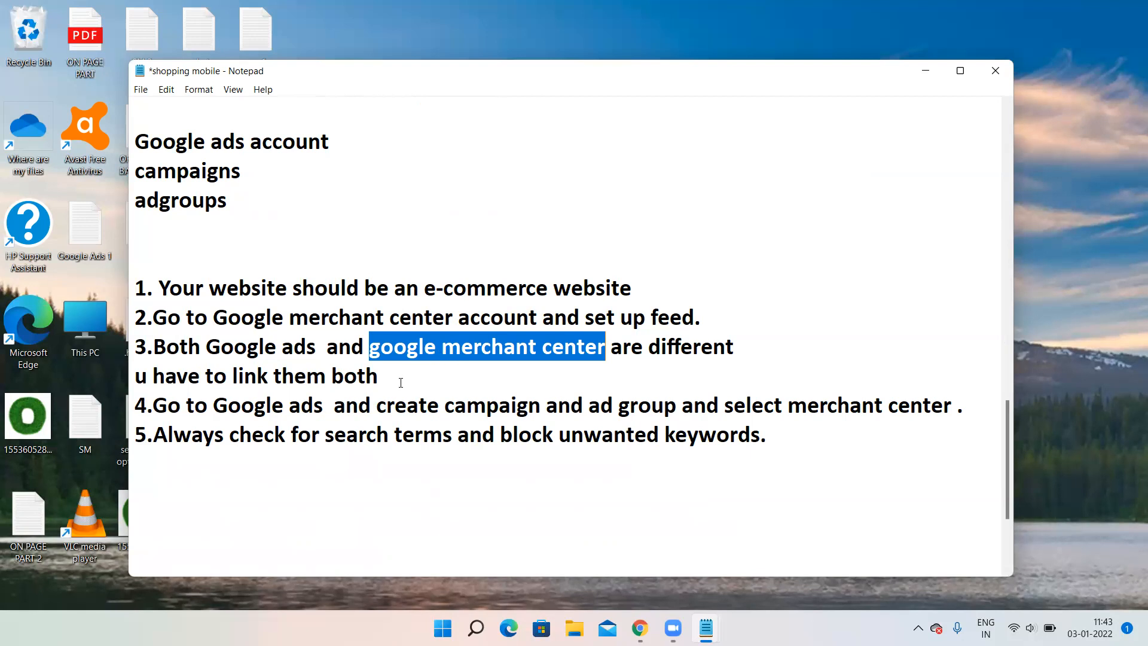
left_click_drag(392, 379, 137, 367)
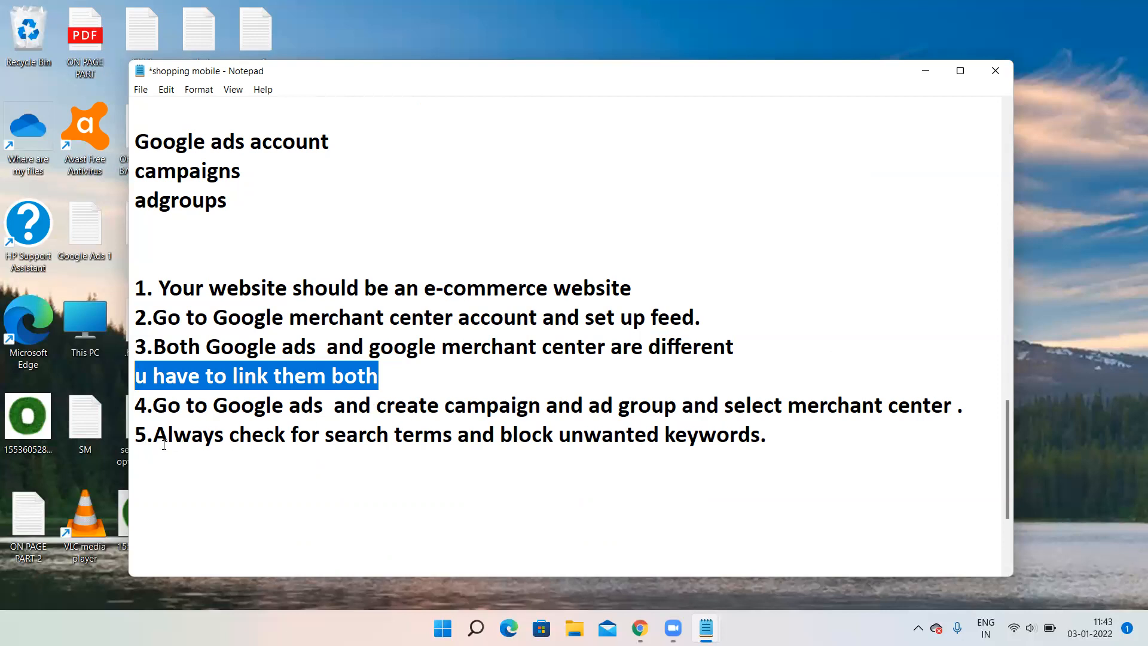
left_click_drag(163, 444, 800, 444)
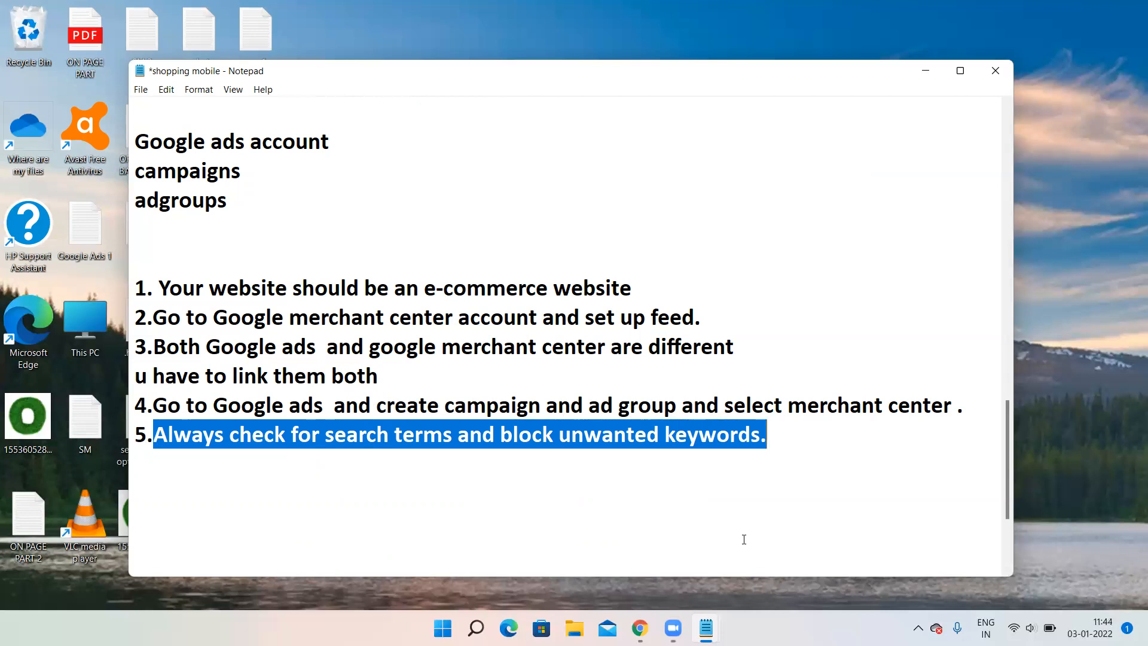
Bring the untitled note back to the front and briefly highlight its '50 to 60%' line
mouse_move(706, 627)
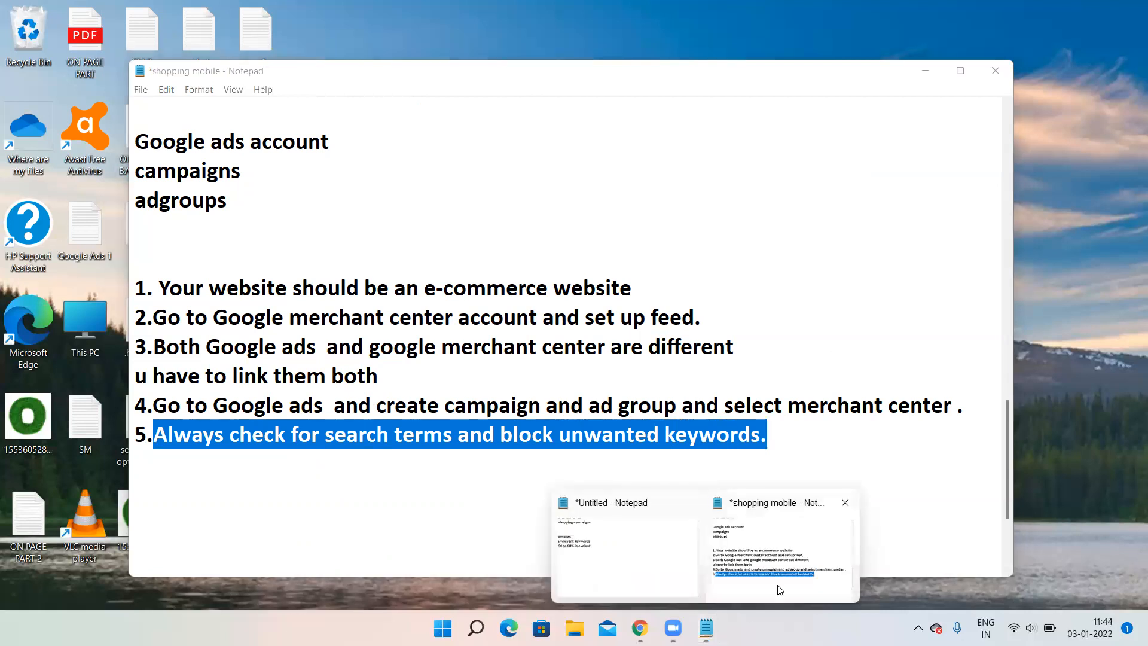
left_click(667, 550)
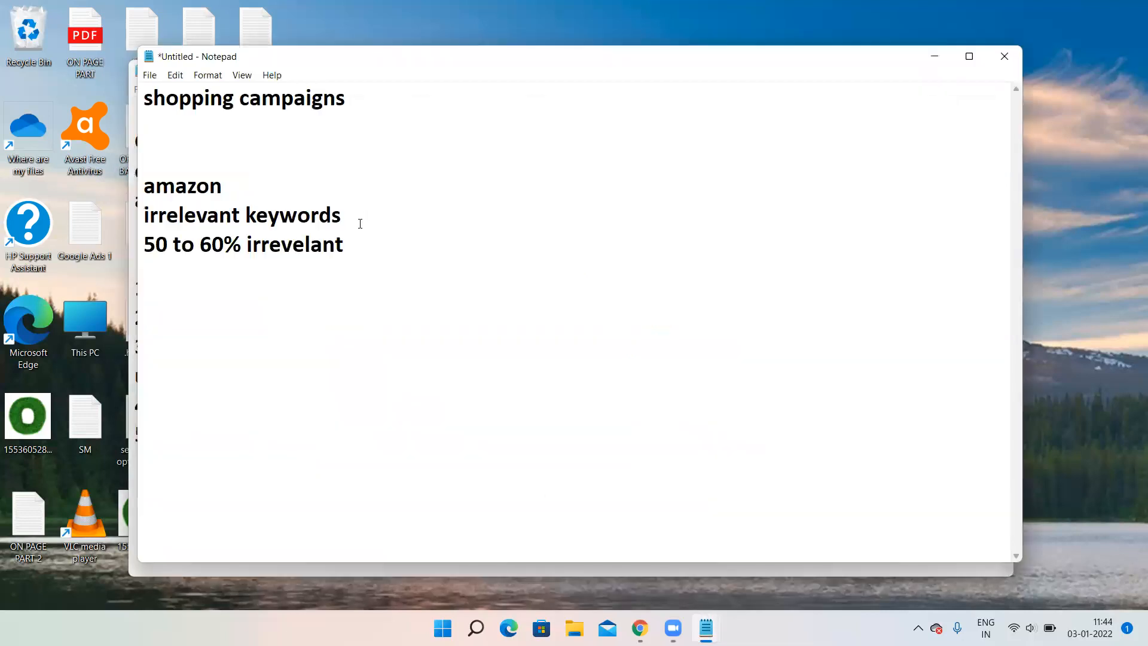
left_click_drag(356, 242, 144, 239)
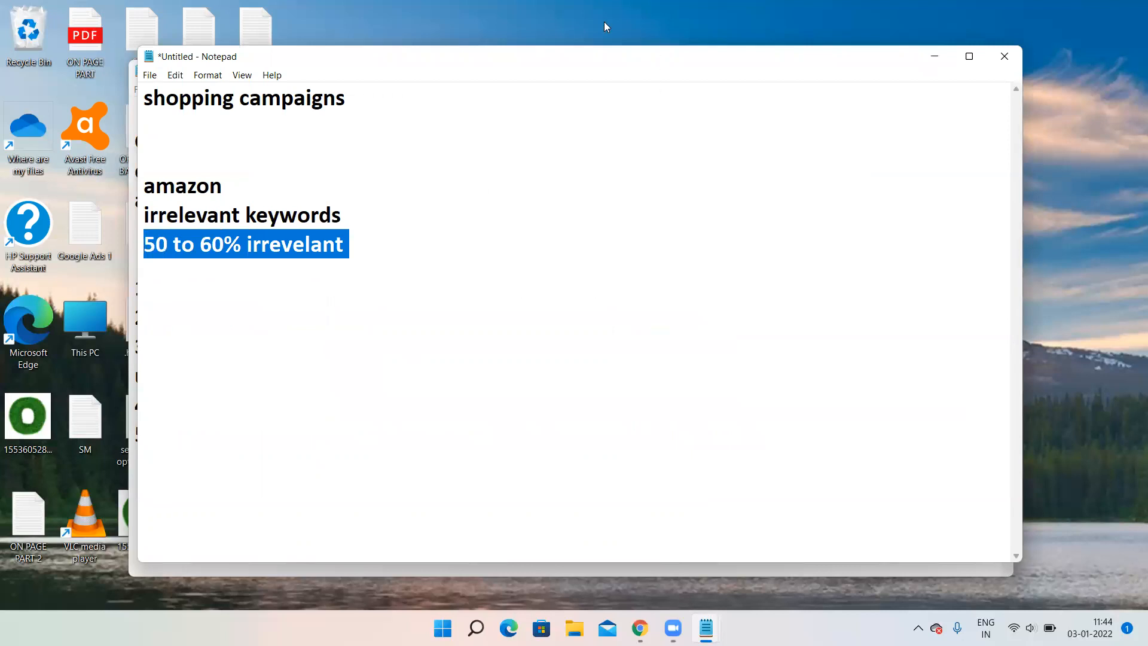
left_click(580, 6)
left_click(419, 242)
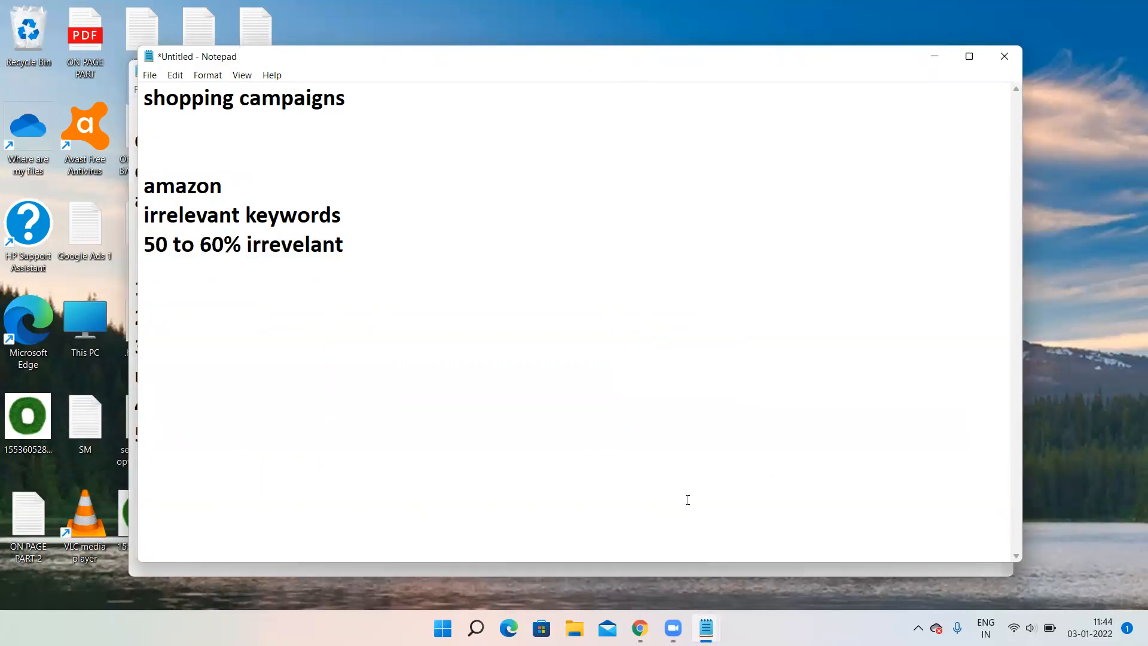
Search Google for 'lap top free' in Chrome's new tab
mouse_move(640, 628)
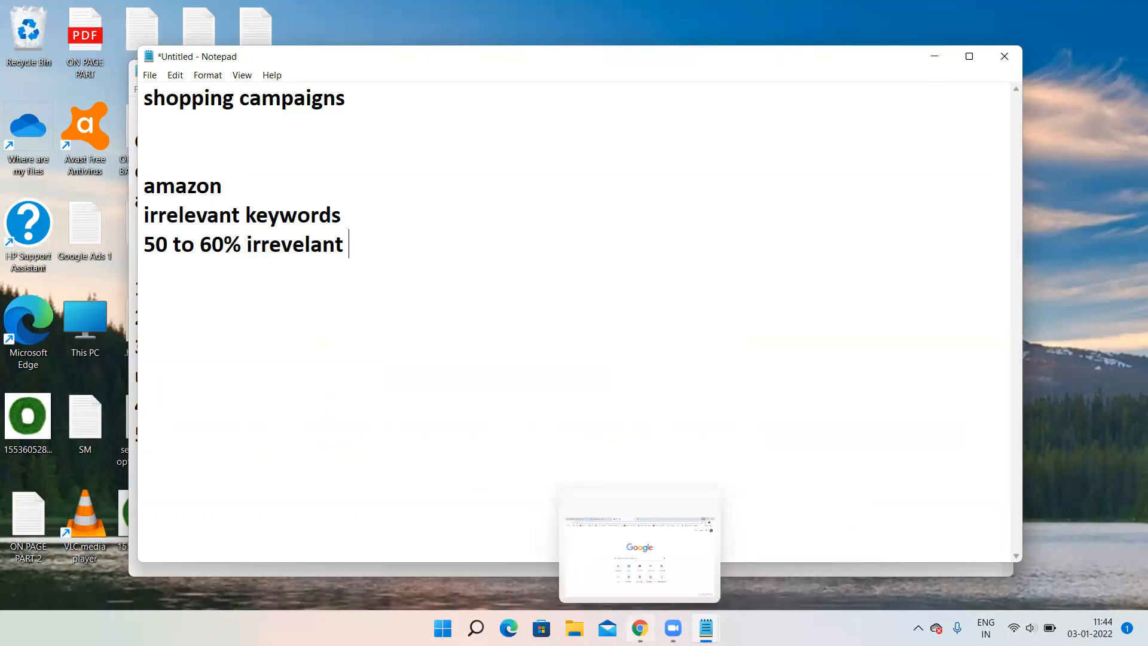
left_click(640, 558)
left_click(297, 37)
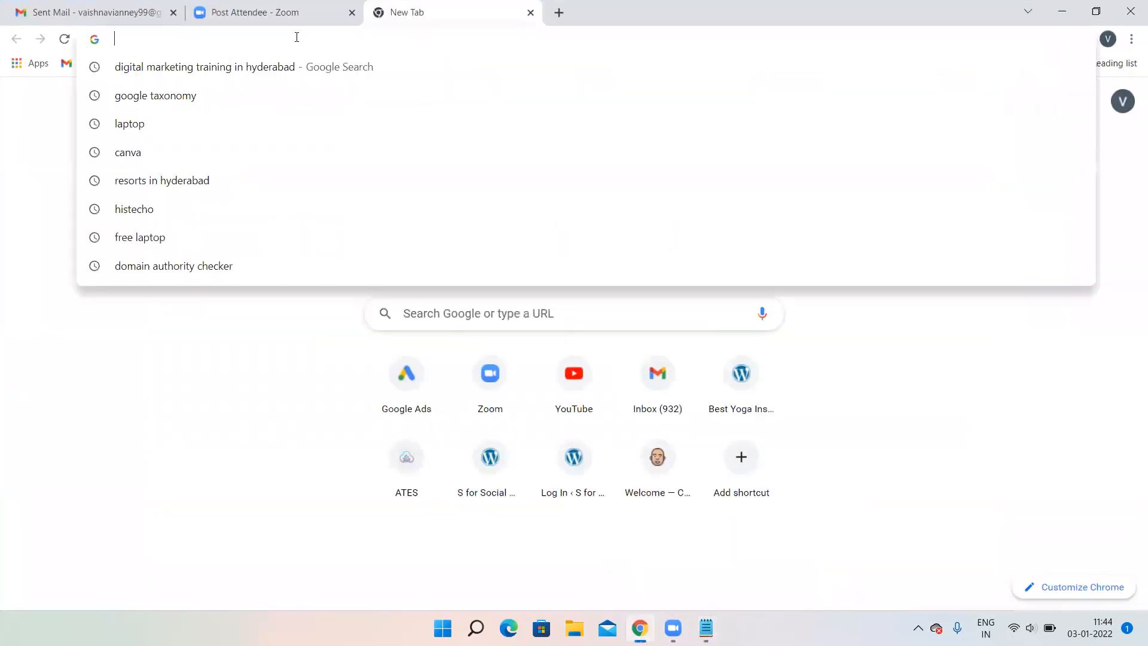
type("lap top free")
key("Return")
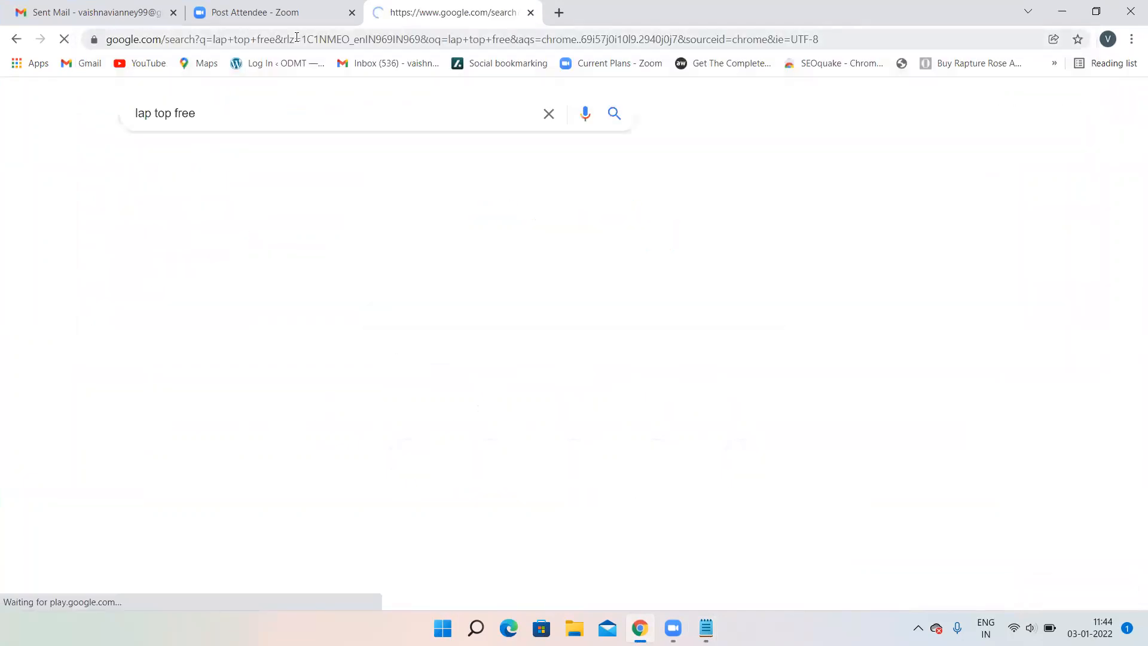
scroll(519, 165, "down", 1)
scroll(519, 165, "up", 1)
Examine the row of laptop Shopping ads, such as Dell Inspiron, above the regular results
triple_click(172, 112)
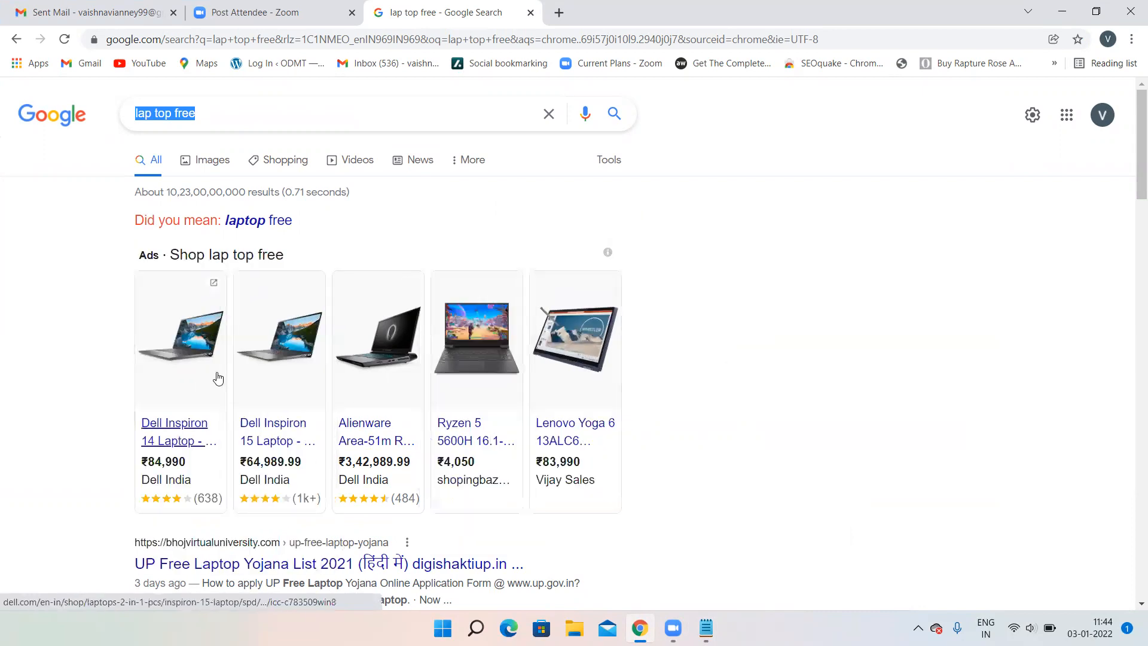
mouse_move(214, 363)
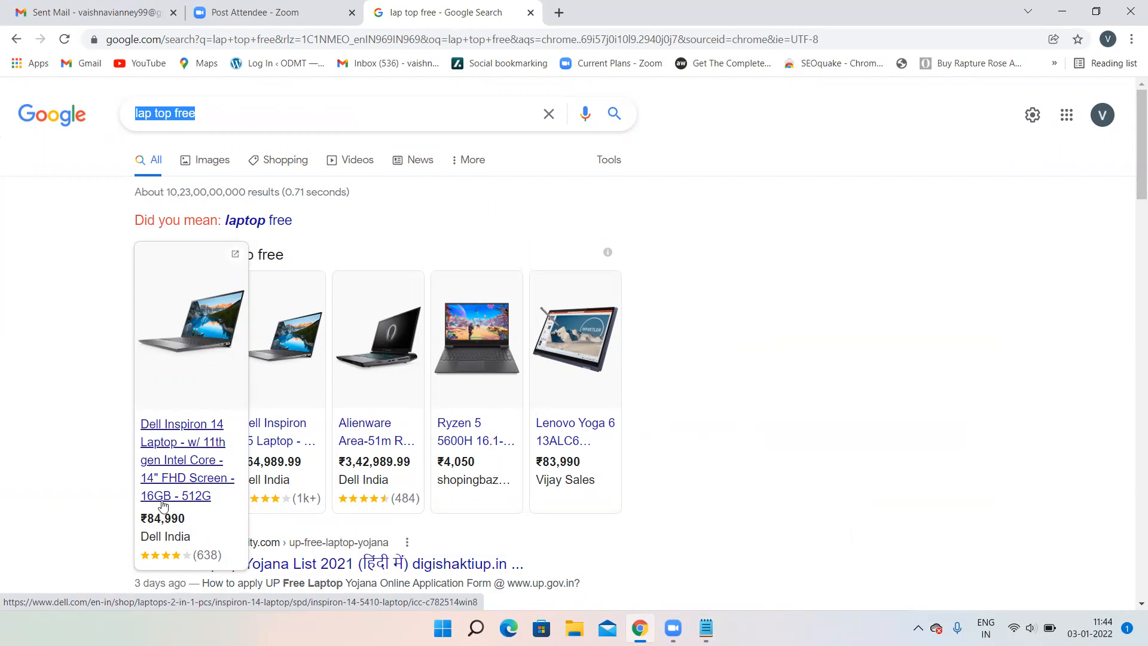
mouse_move(158, 513)
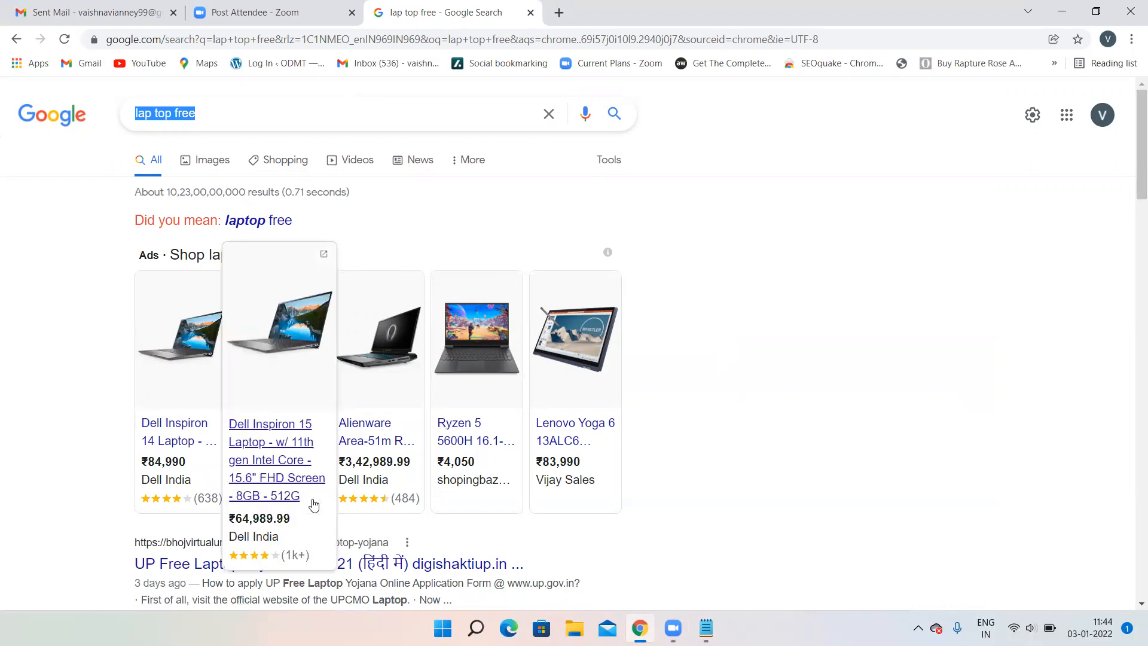
mouse_move(386, 489)
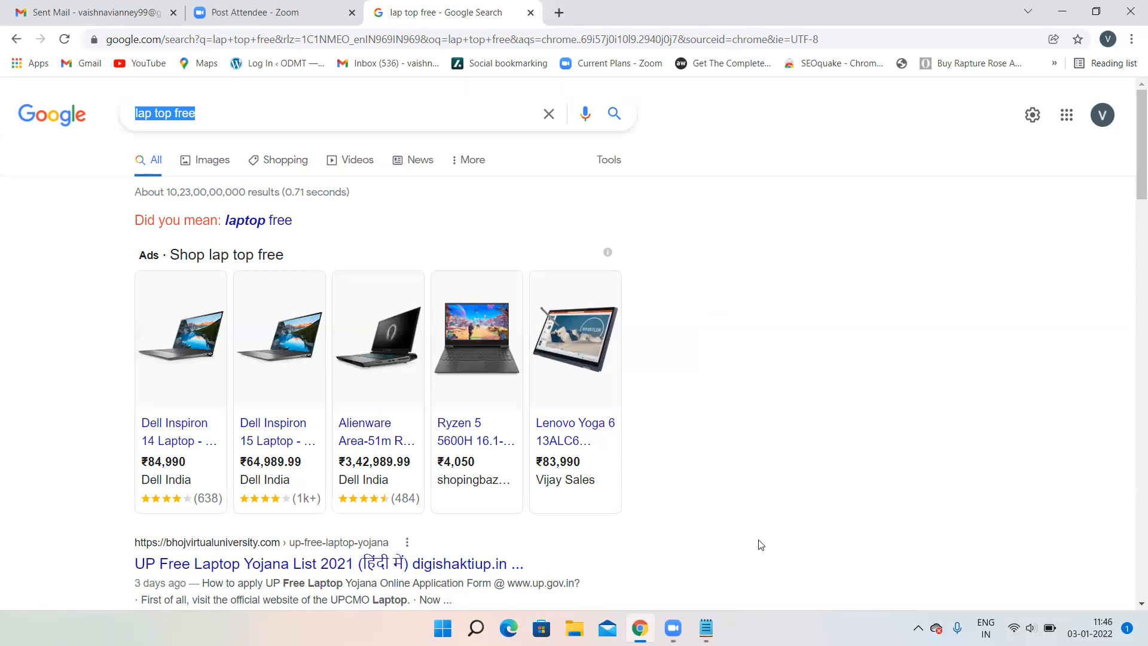
left_click(706, 628)
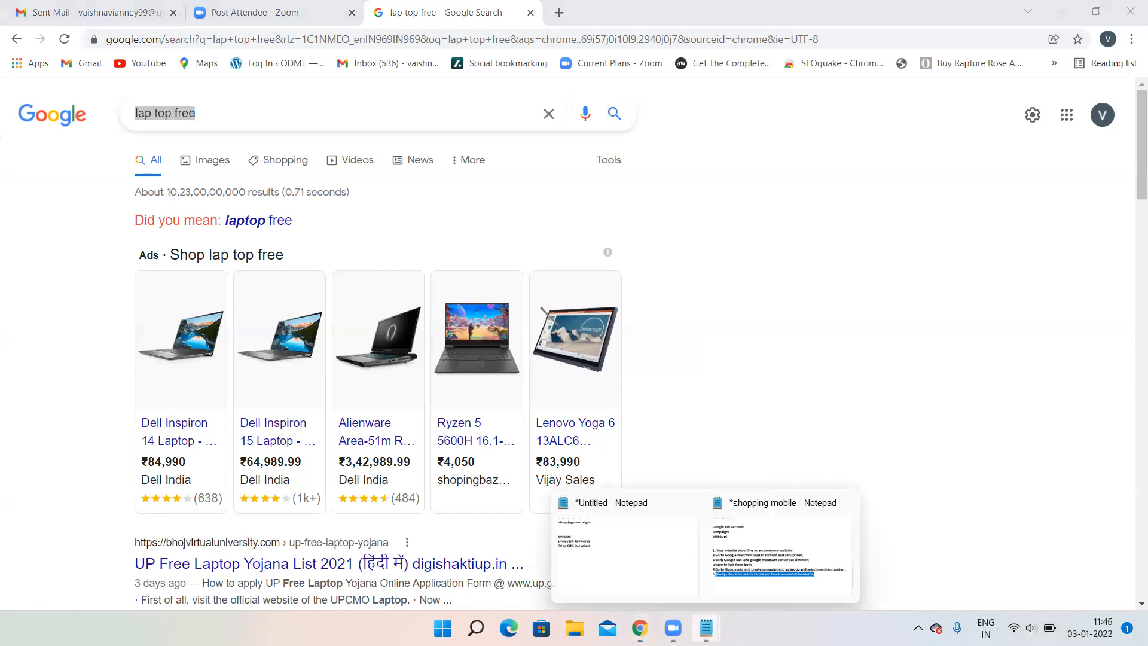
Add note lines google ads acc, campaign, adgroup, then feed and google merchant center
left_click(607, 535)
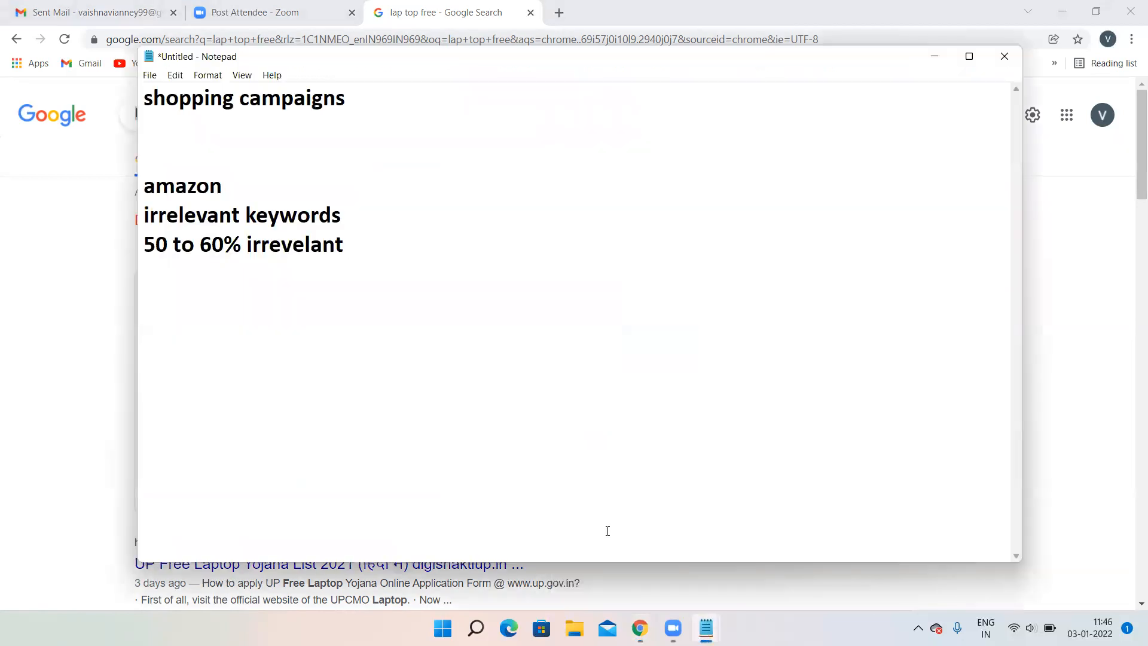
key("Return")
key("Return")
key("Return")
type("google ads acc")
key("Return")
type("camp")
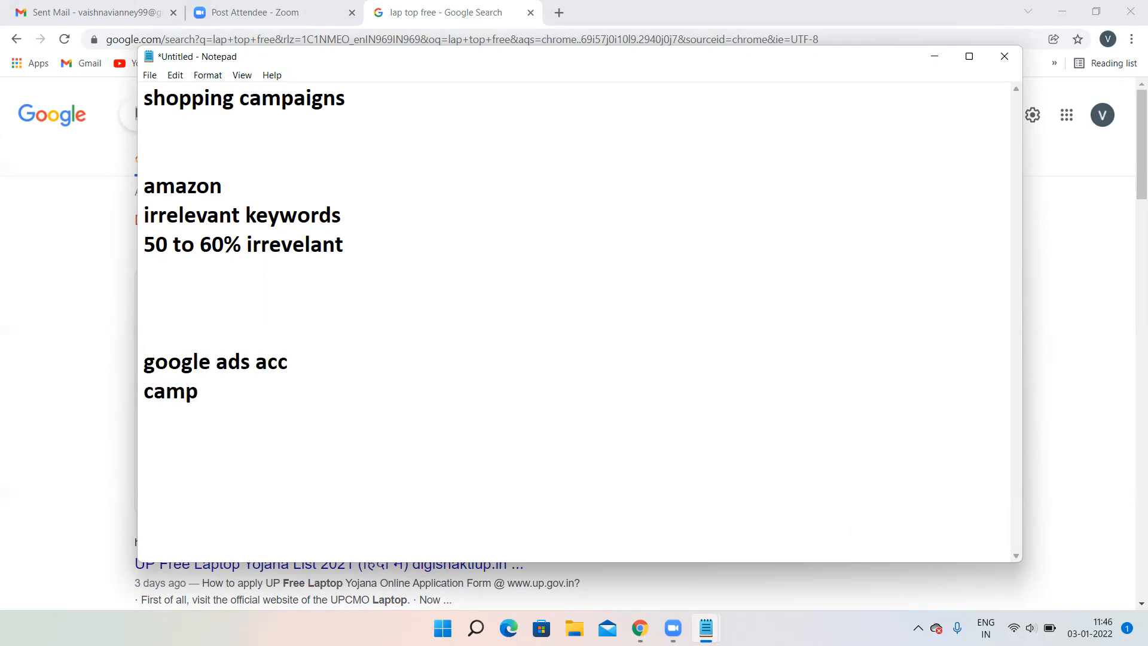
type("aign")
key("Return")
type("adgroup")
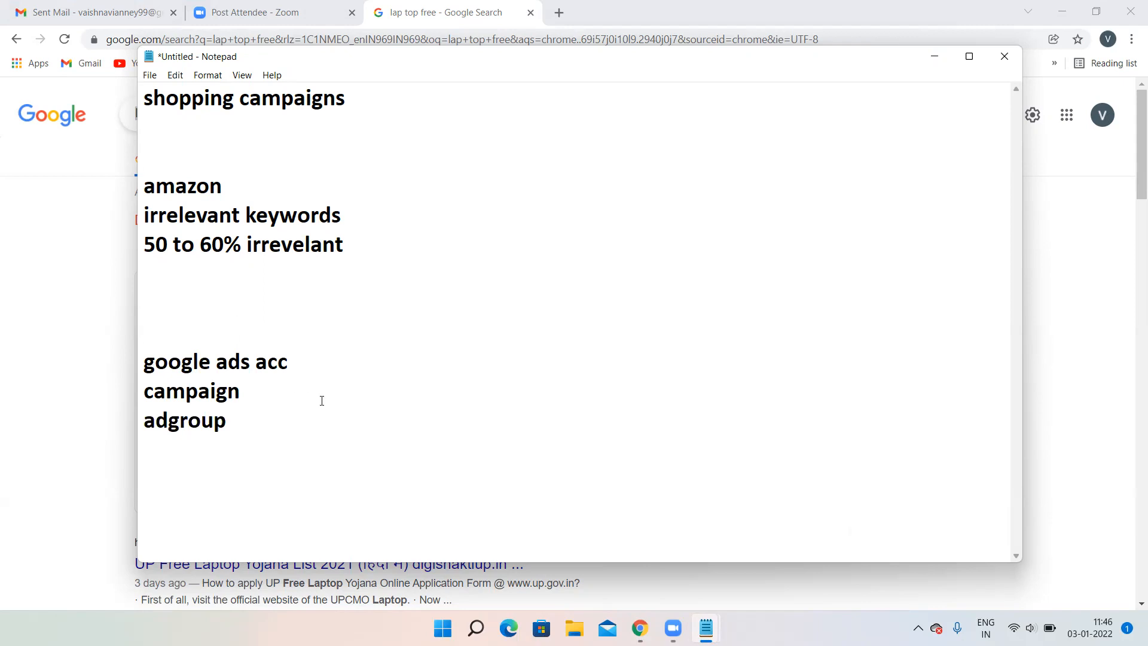
key("Return")
key("Return")
key("Return")
key("Return")
type("feed")
key("Return")
type("go")
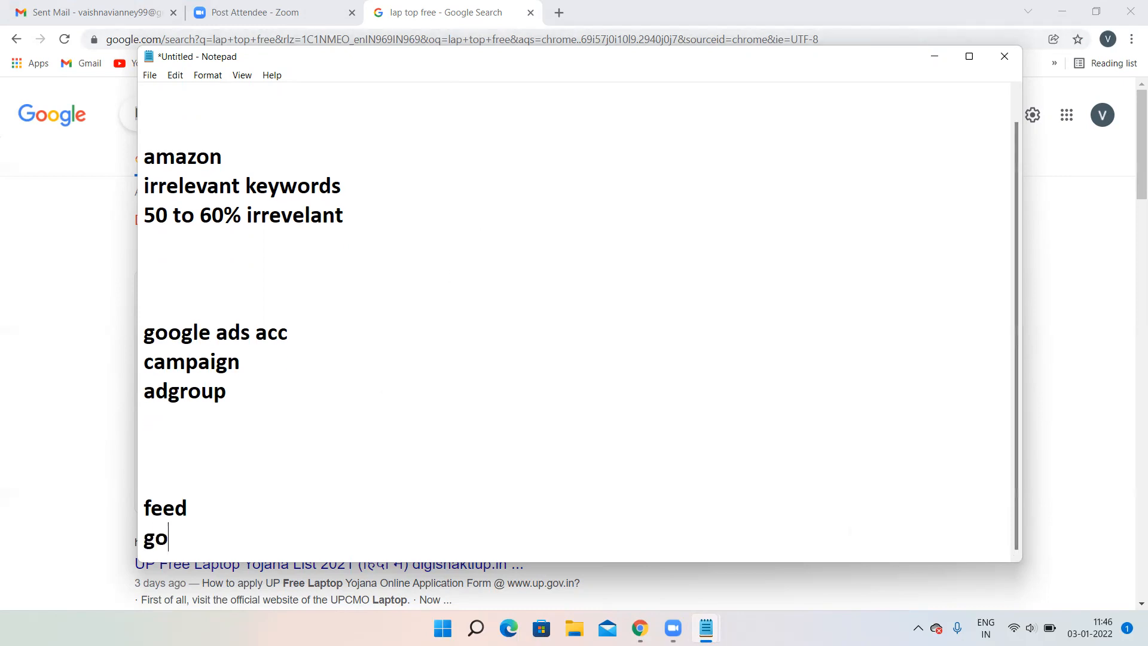
type("ogle merc")
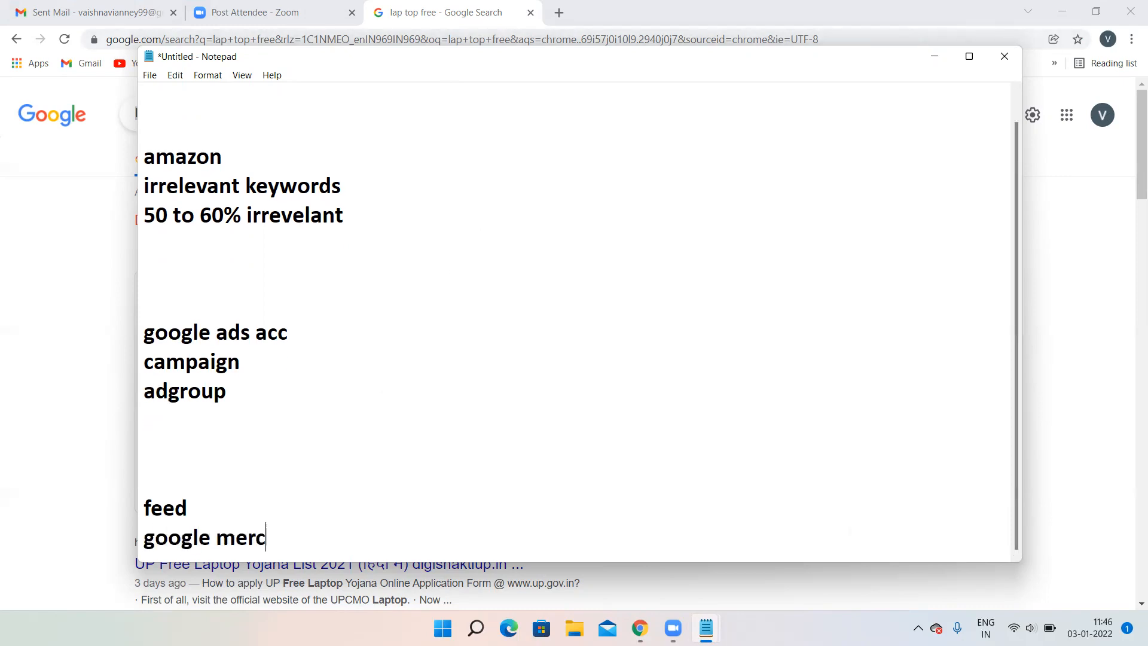
type("hant center")
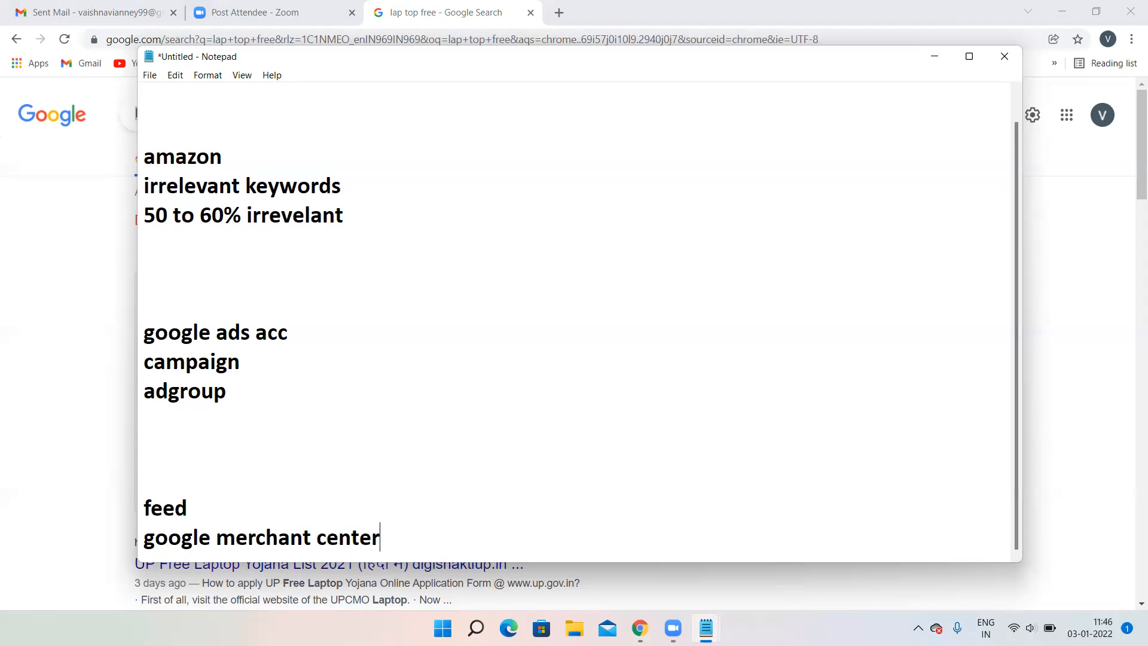
Go to the Google Ads site in a new tab, reach the account chooser, and return to the notes
left_click(3, 352)
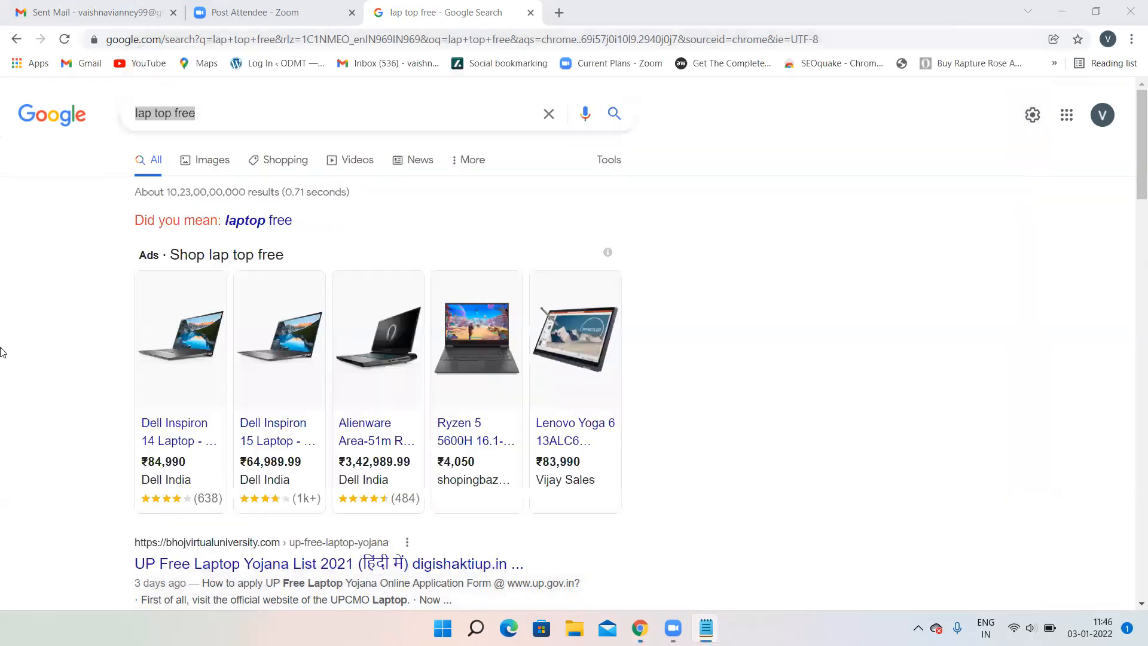
left_click(559, 12)
type("google.com/ads")
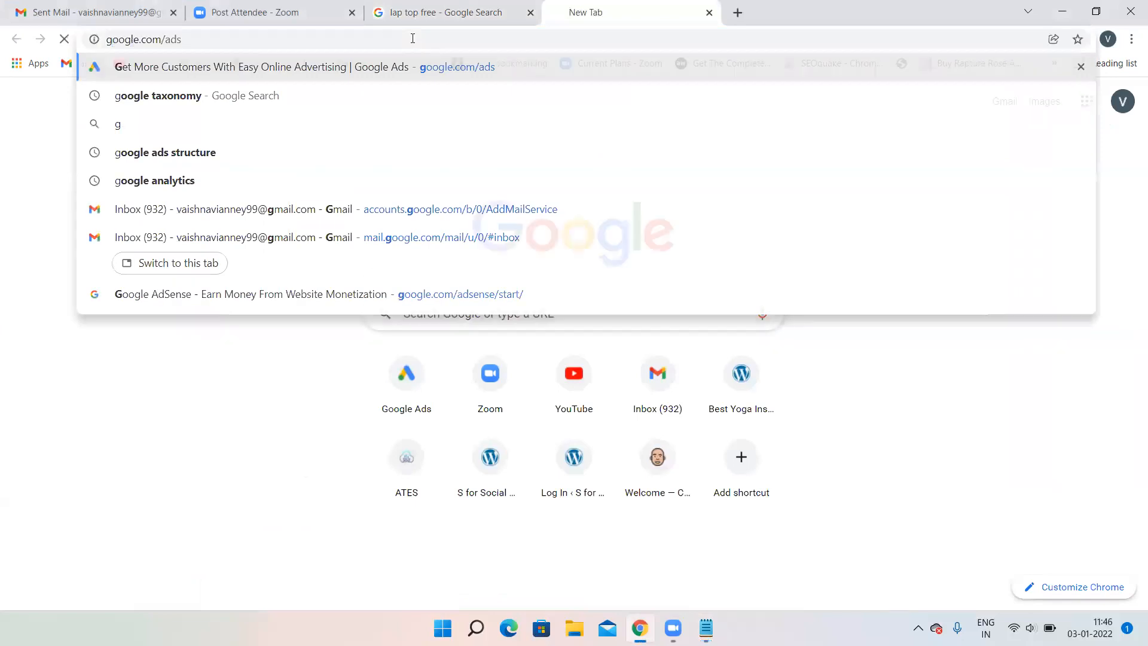
key("Return")
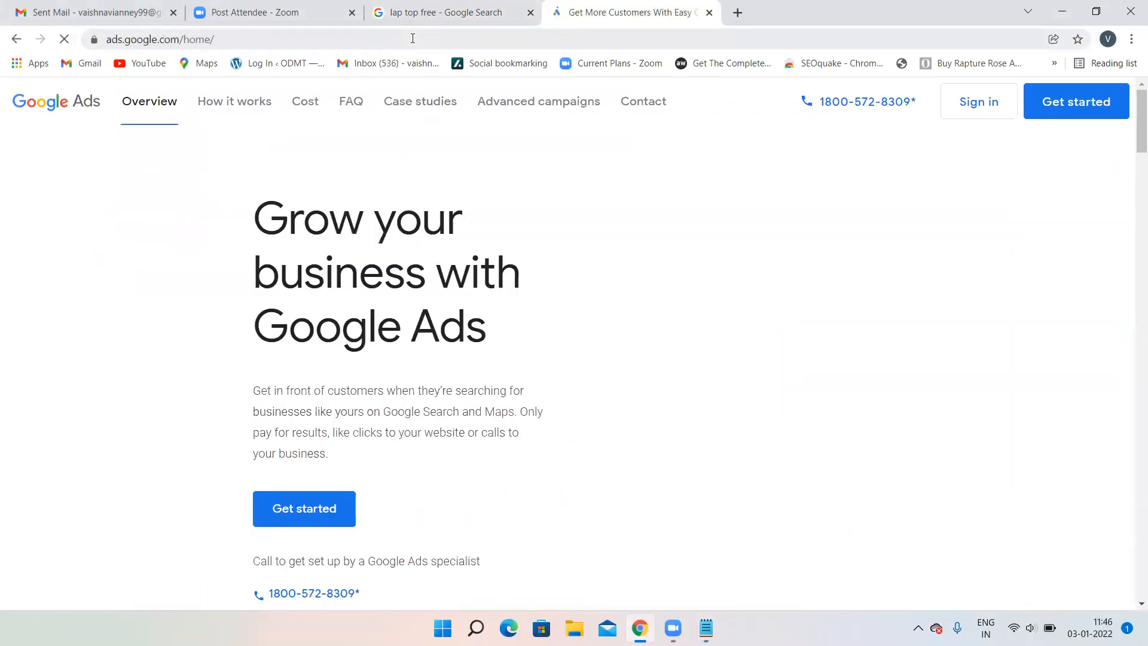
left_click(1063, 153)
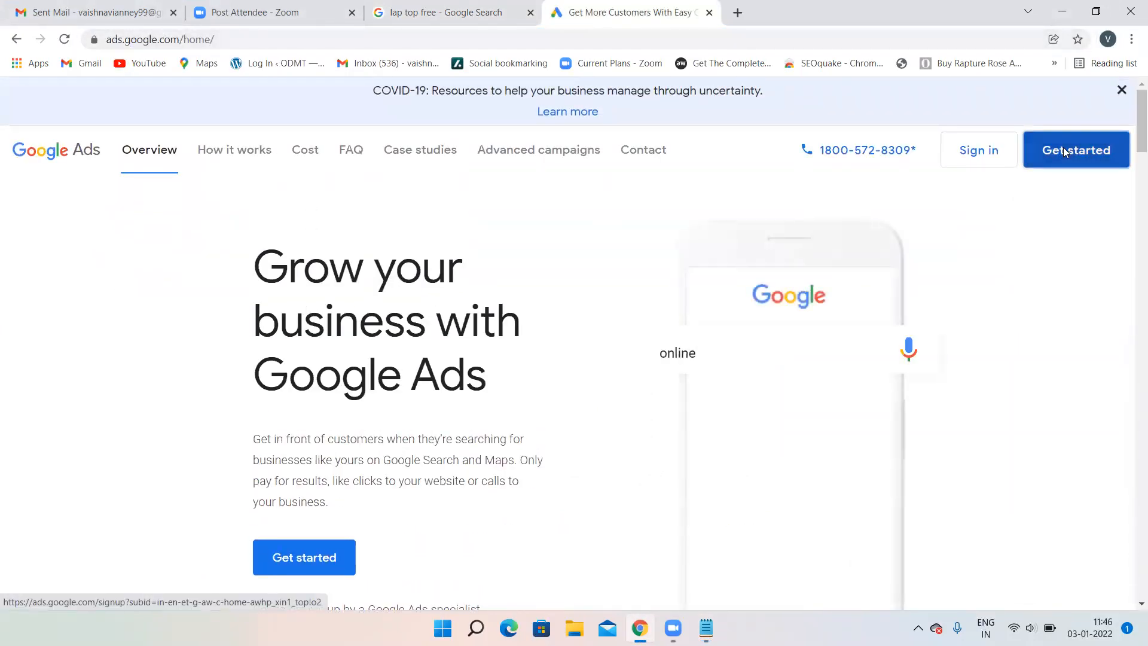
mouse_move(706, 627)
left_click(650, 553)
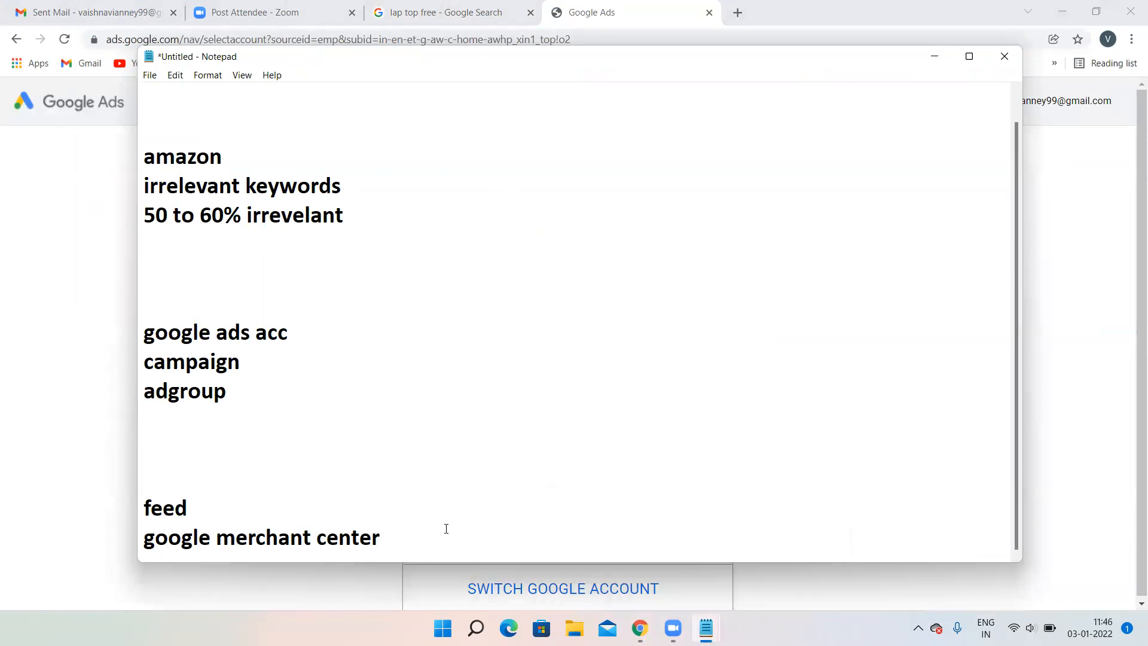
Add the line '1 gmail id only 1 google merchant center acc' below google merchant center
key("Return")
type("1 g")
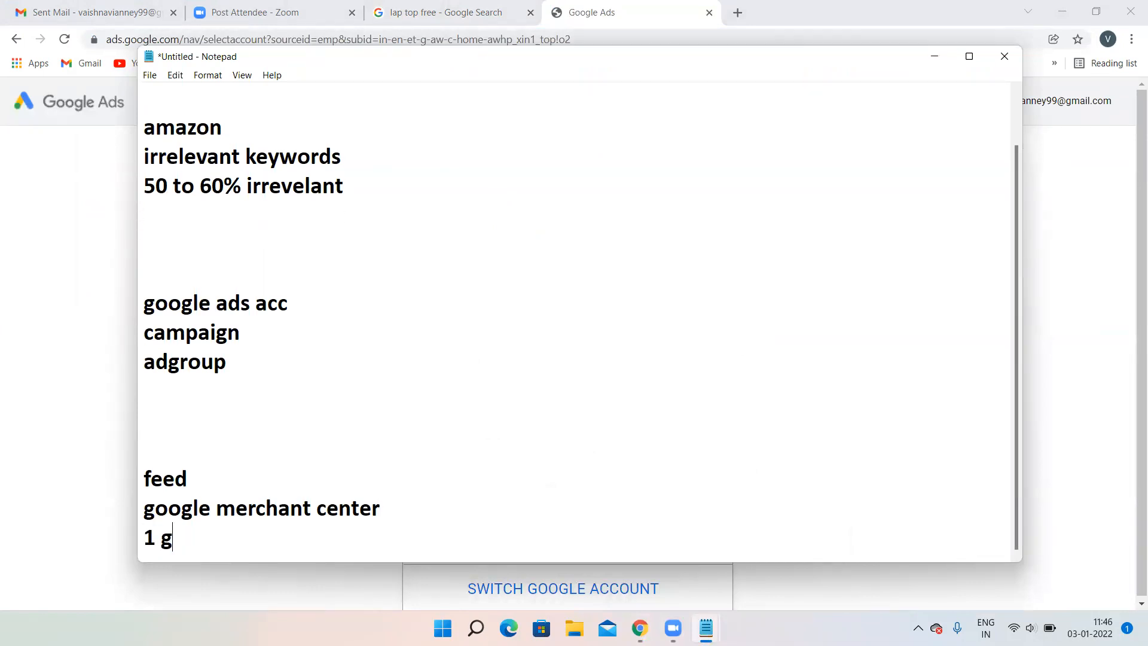
type("mail if")
key("BackSpace")
type("d only 1 ")
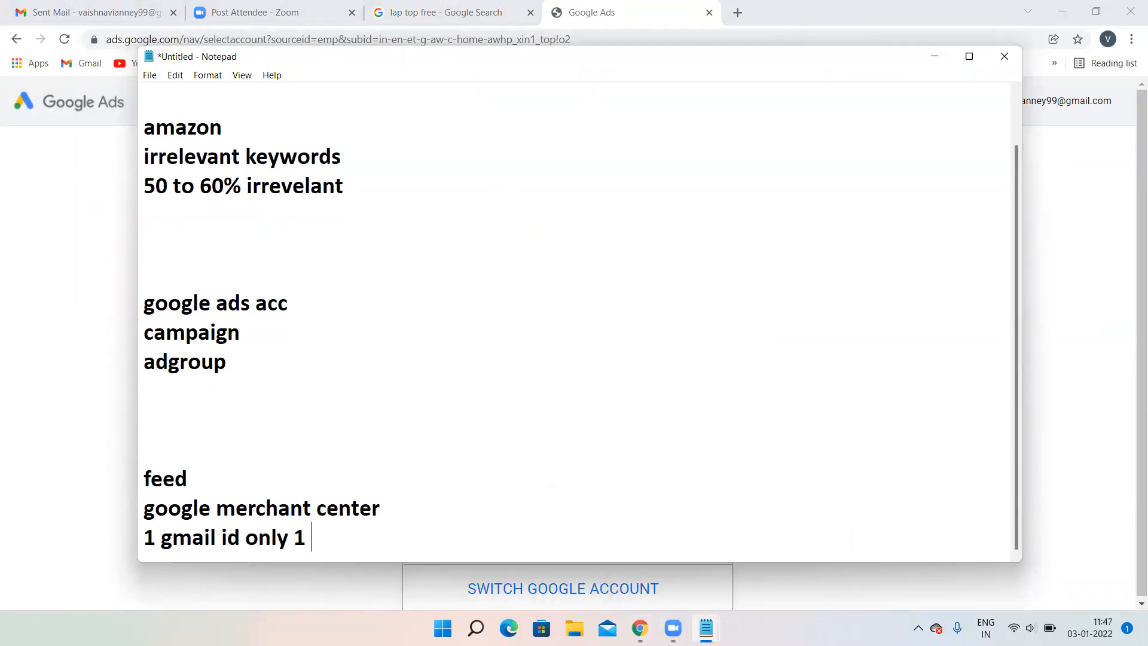
type("google merch")
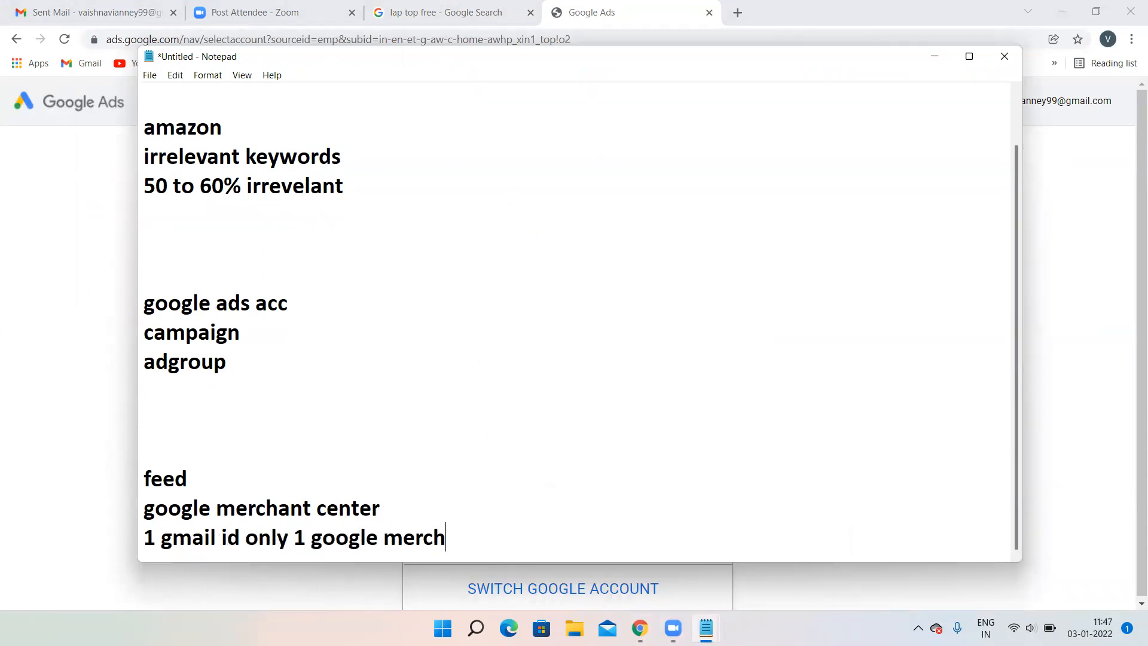
type("ant center acc")
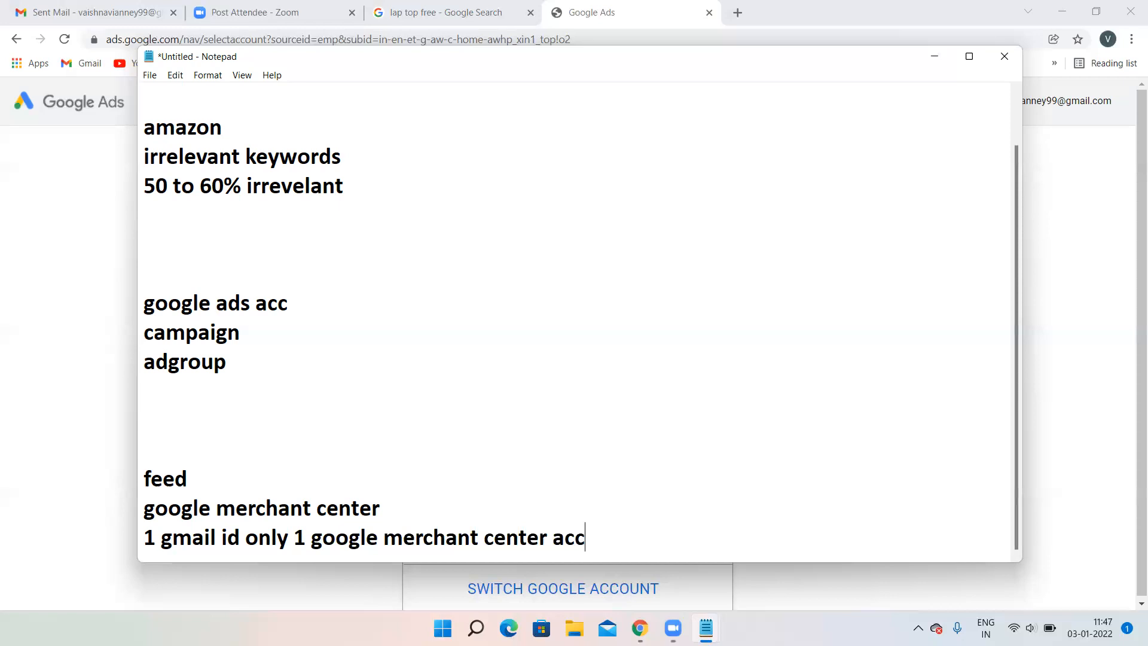
Browse the Google Ads account list, check the Gmail inbox, then open the wedding shot account
left_click(933, 56)
scroll(530, 430, "down", 5)
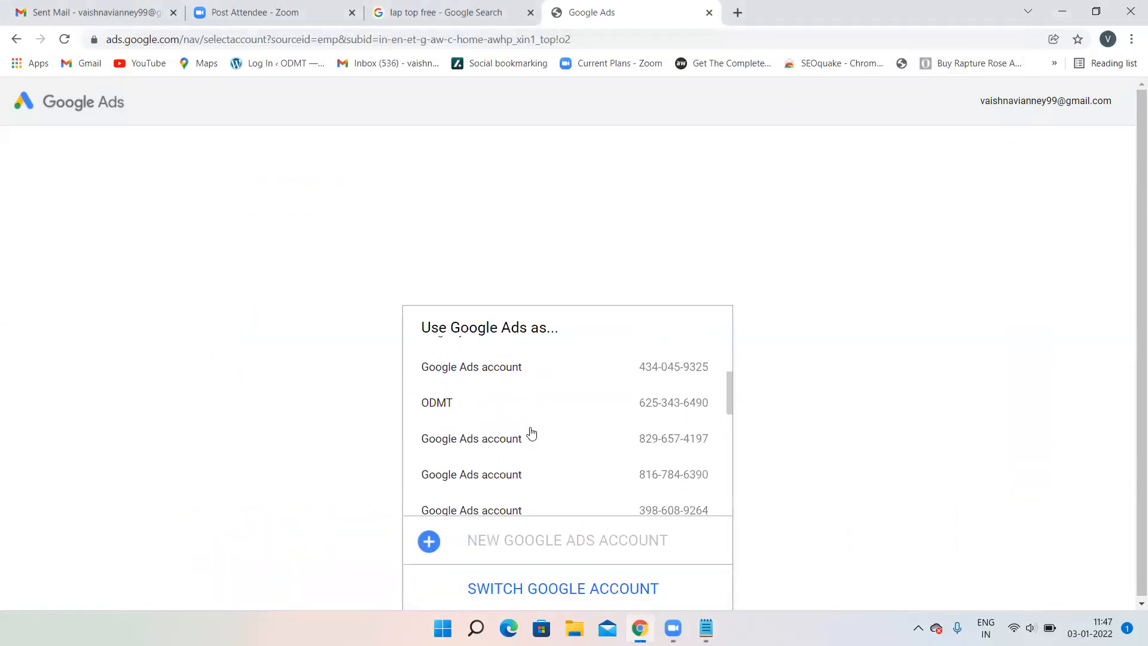
scroll(531, 432, "down", 3)
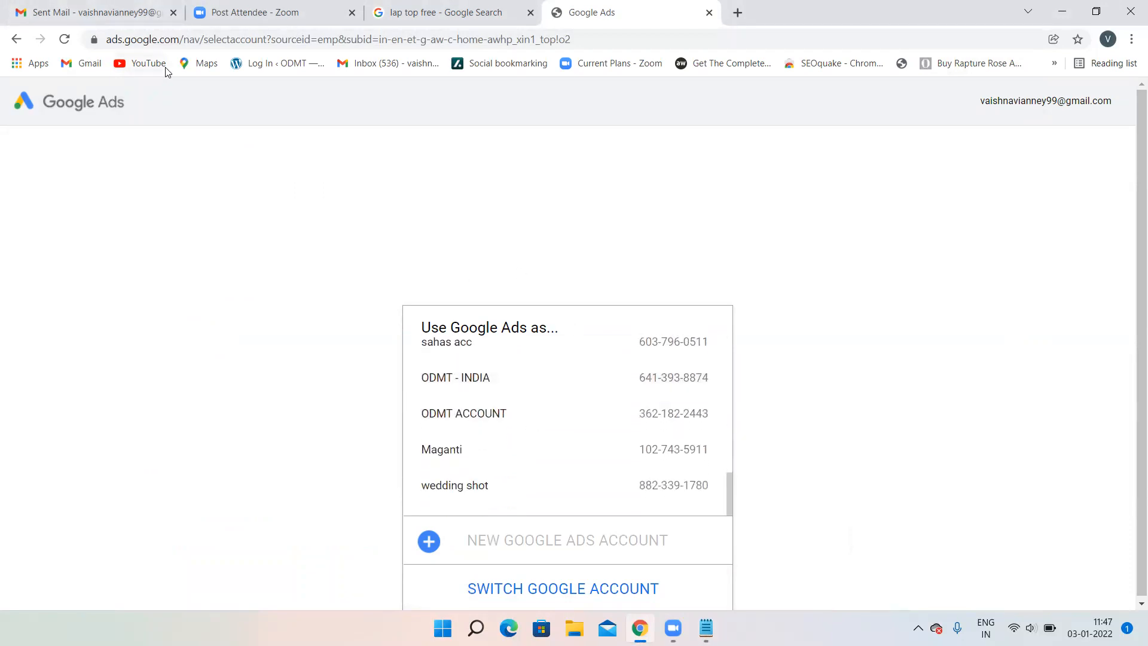
left_click(61, 7)
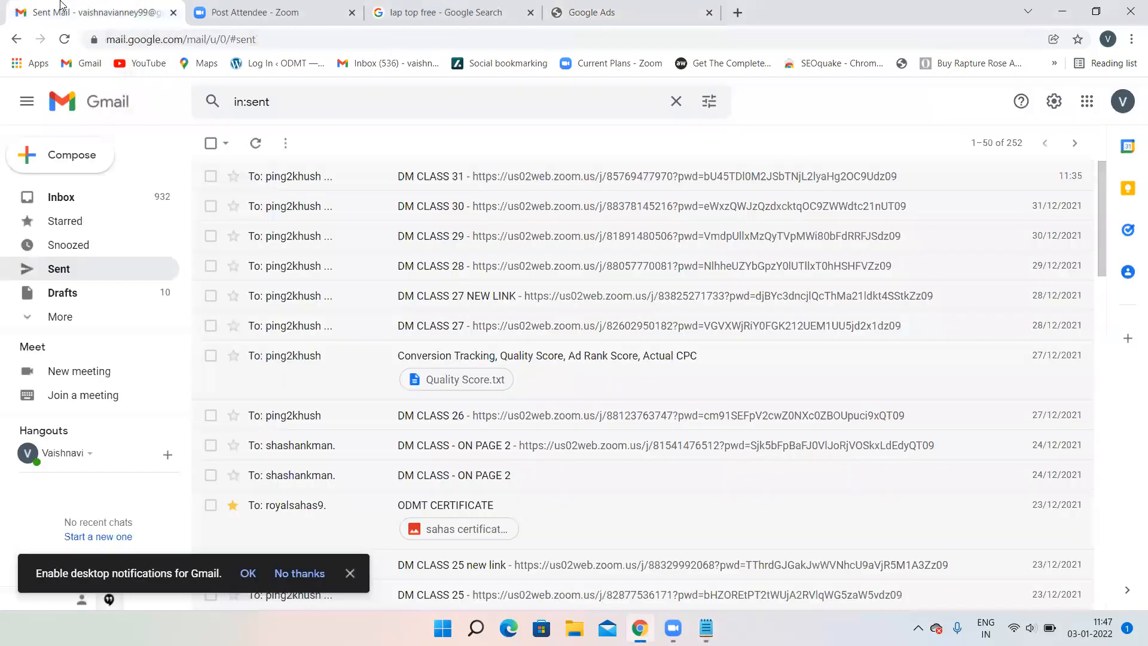
left_click(70, 197)
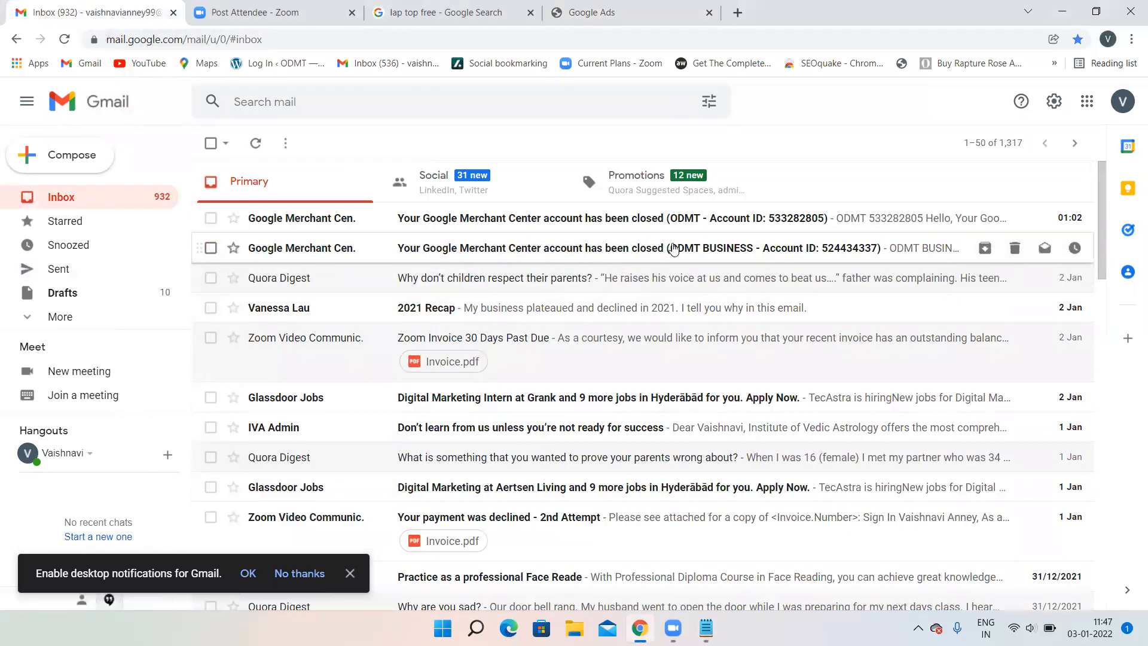
left_click(588, 9)
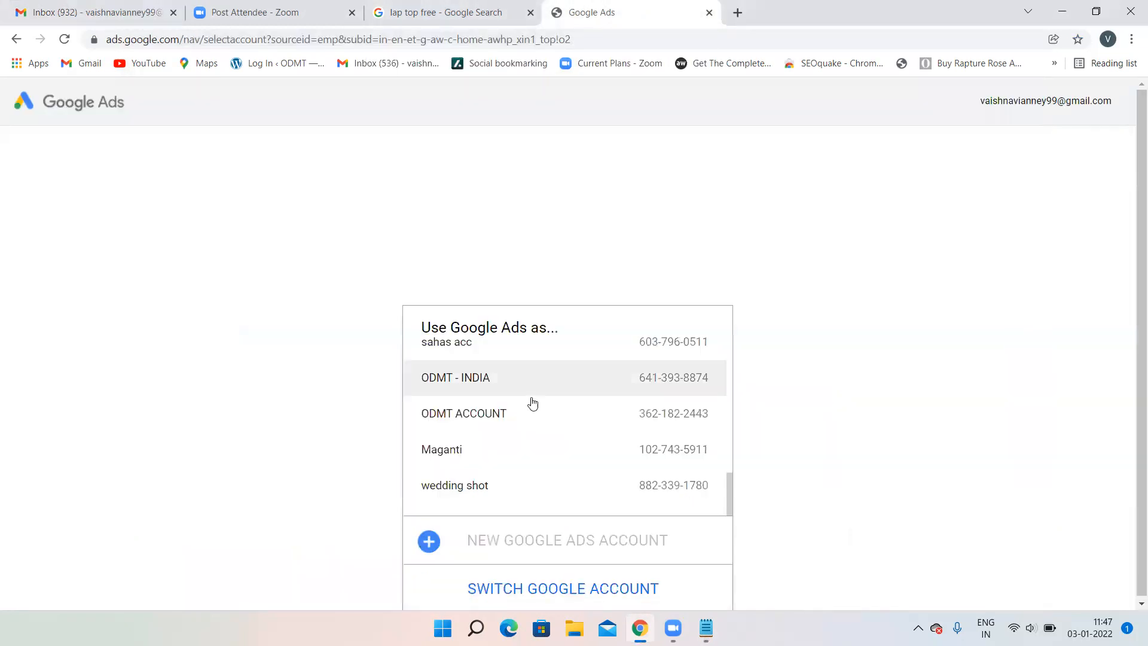
scroll(488, 406, "up", 3)
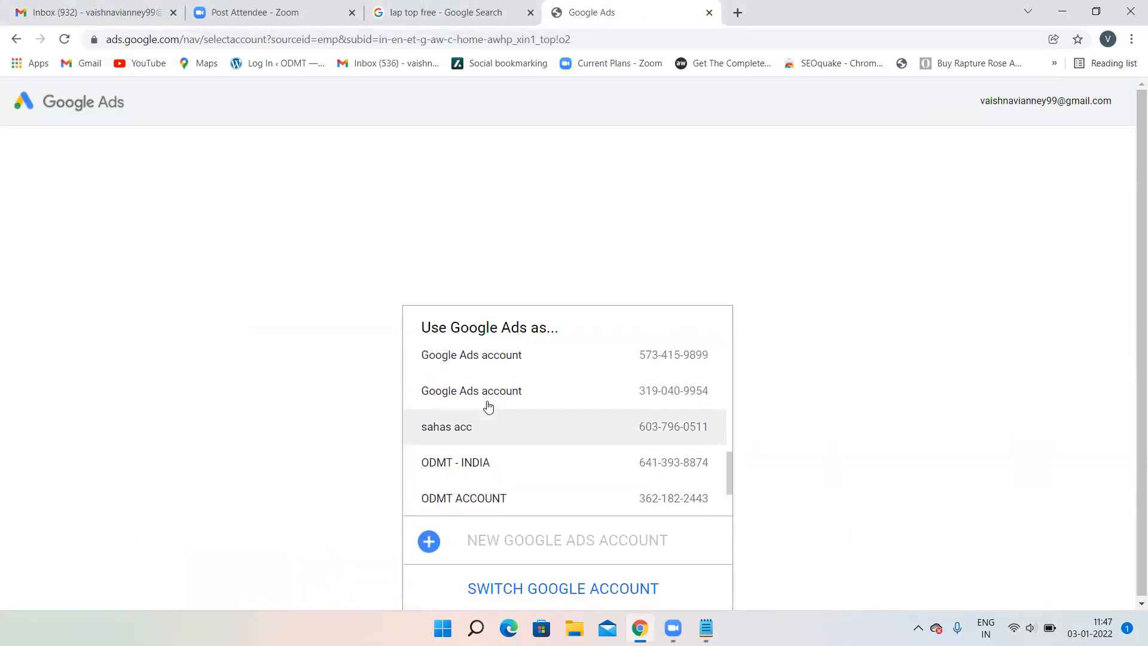
scroll(489, 407, "down", 3)
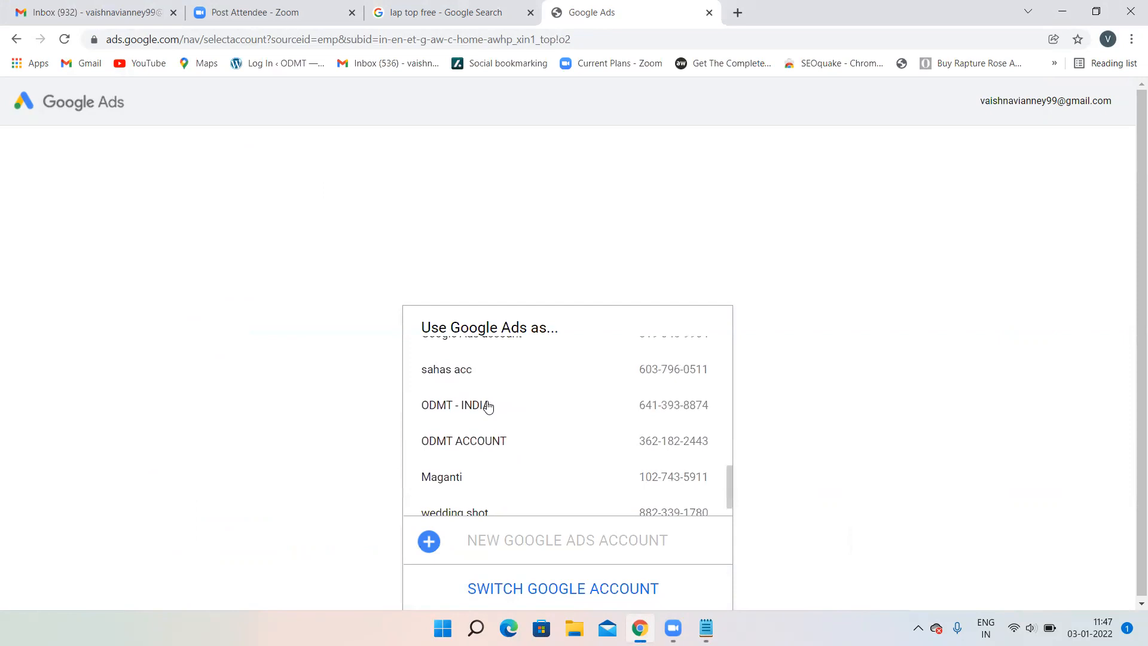
left_click(489, 486)
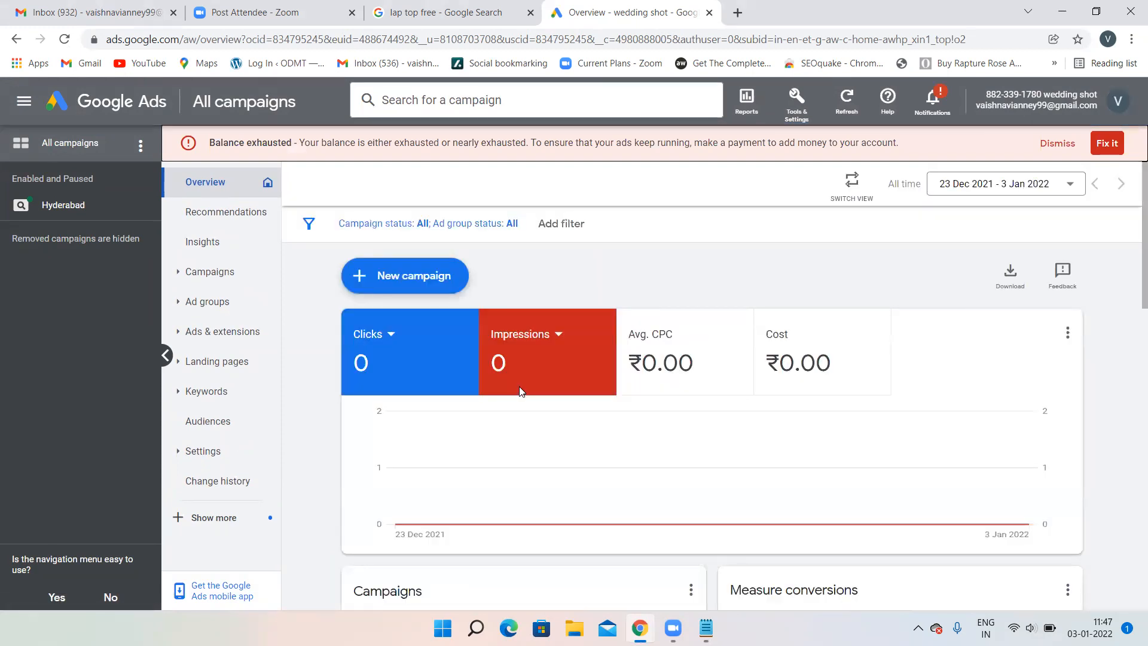
From Tools & Settings, launch Google Merchant Center in a new tab, then return to Google Ads
left_click(792, 94)
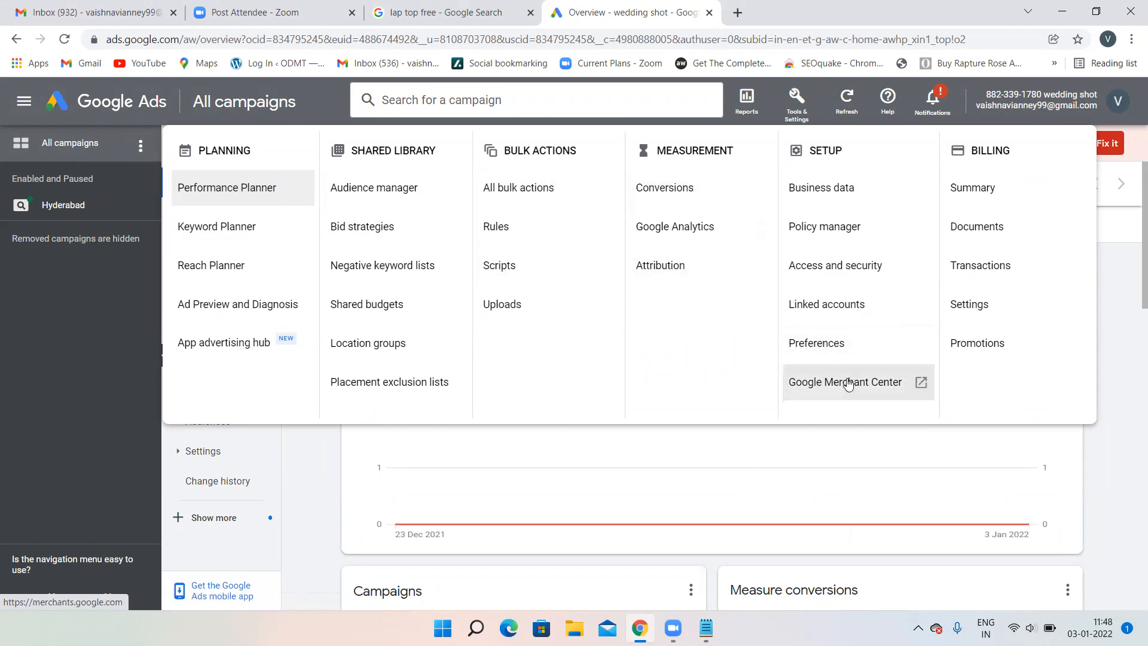
left_click(846, 384)
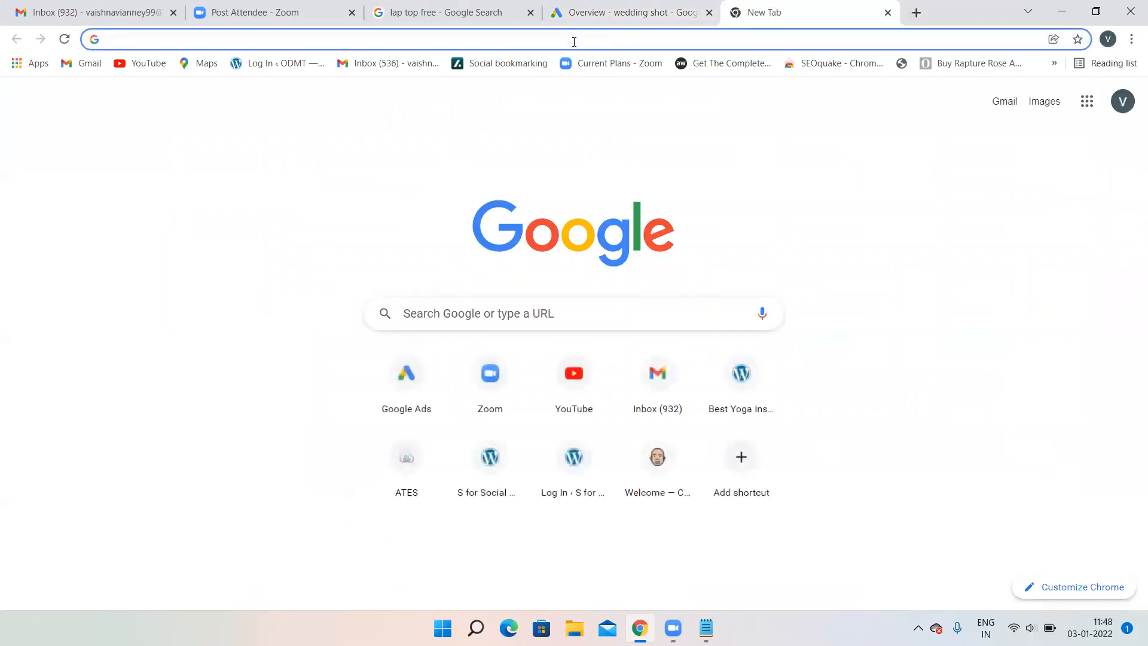
left_click(628, 12)
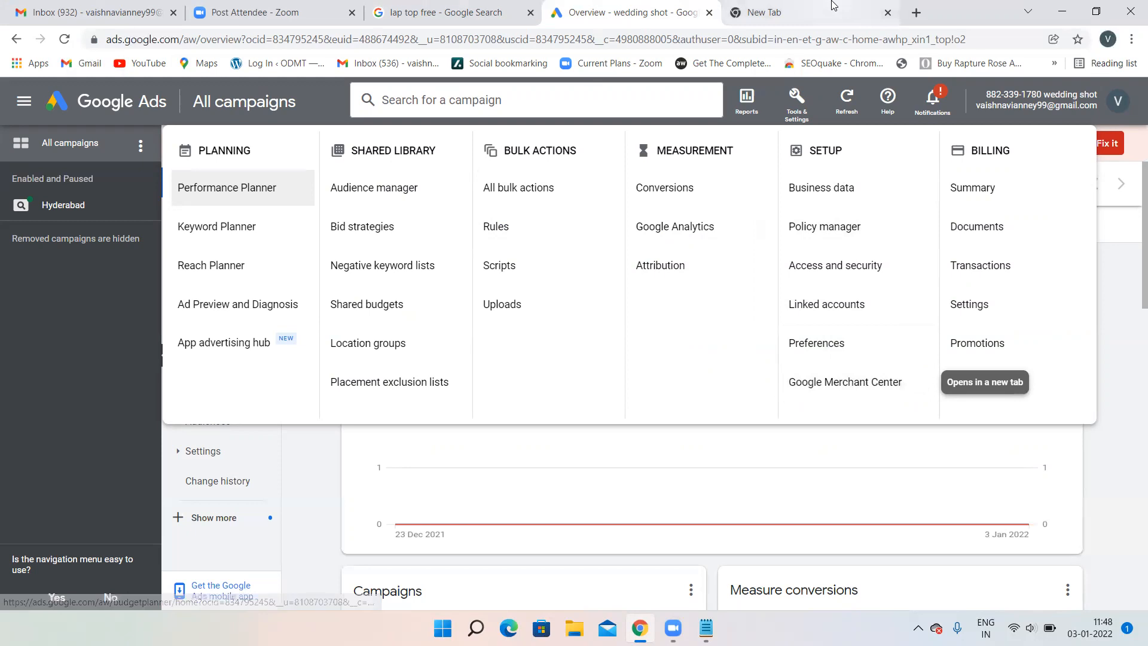
left_click(777, 12)
left_click(460, 33)
type("g")
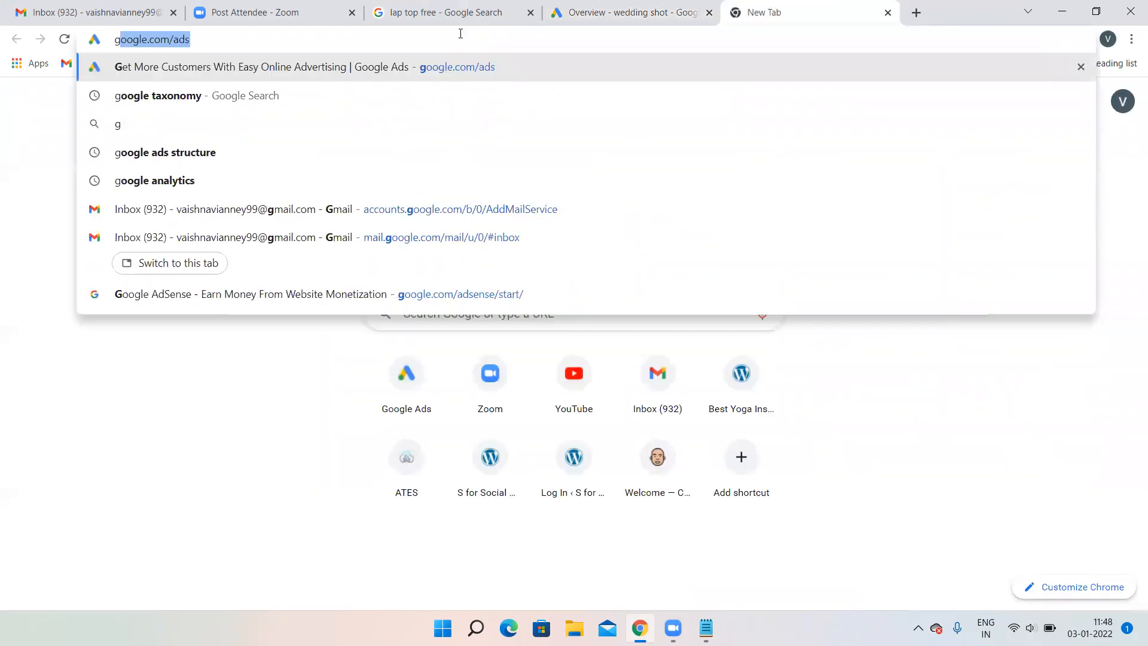
key("BackSpace")
key("BackSpace")
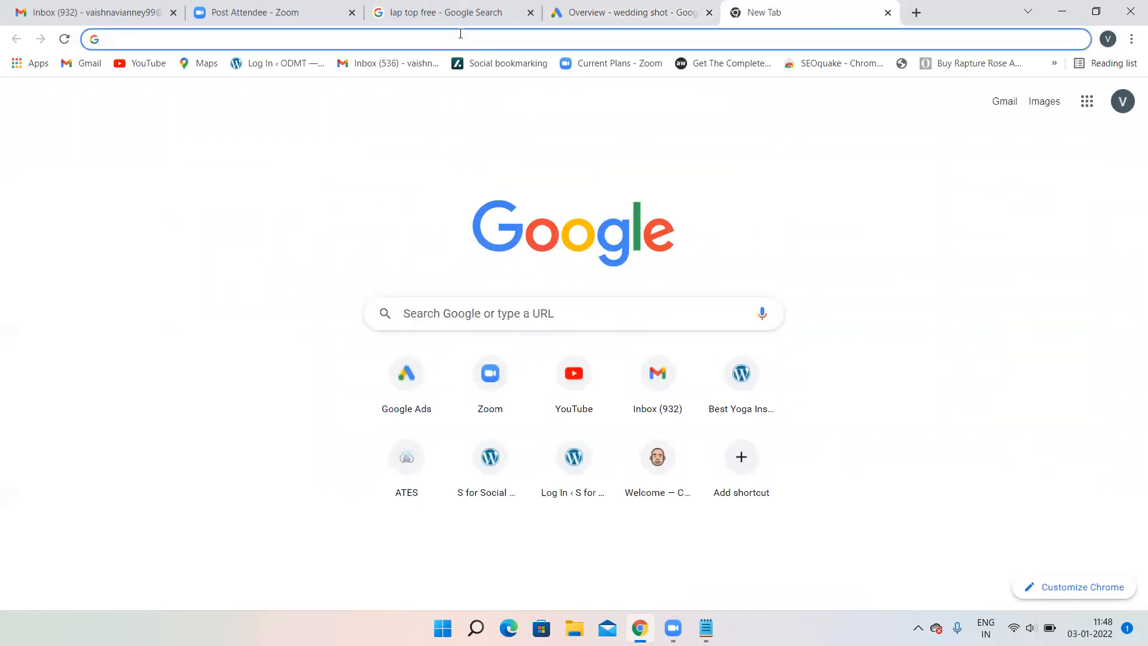
left_click(628, 4)
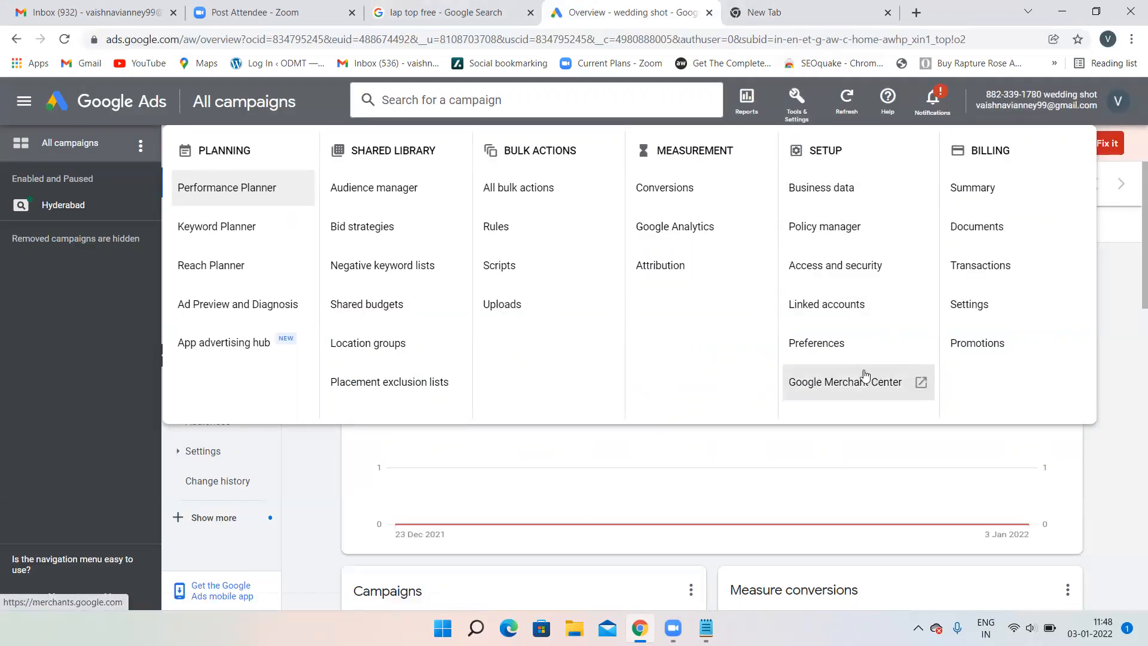
Open Google Merchant Center from the Google Ads tools menu and get started with sign-up
left_click(851, 388)
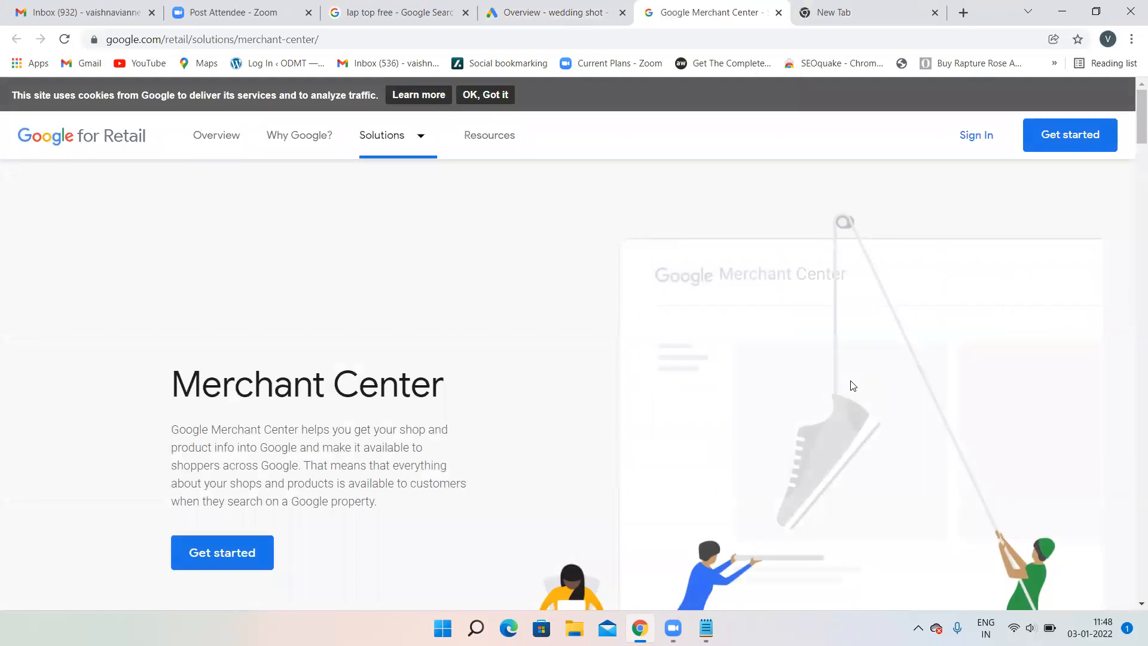
left_click(246, 541)
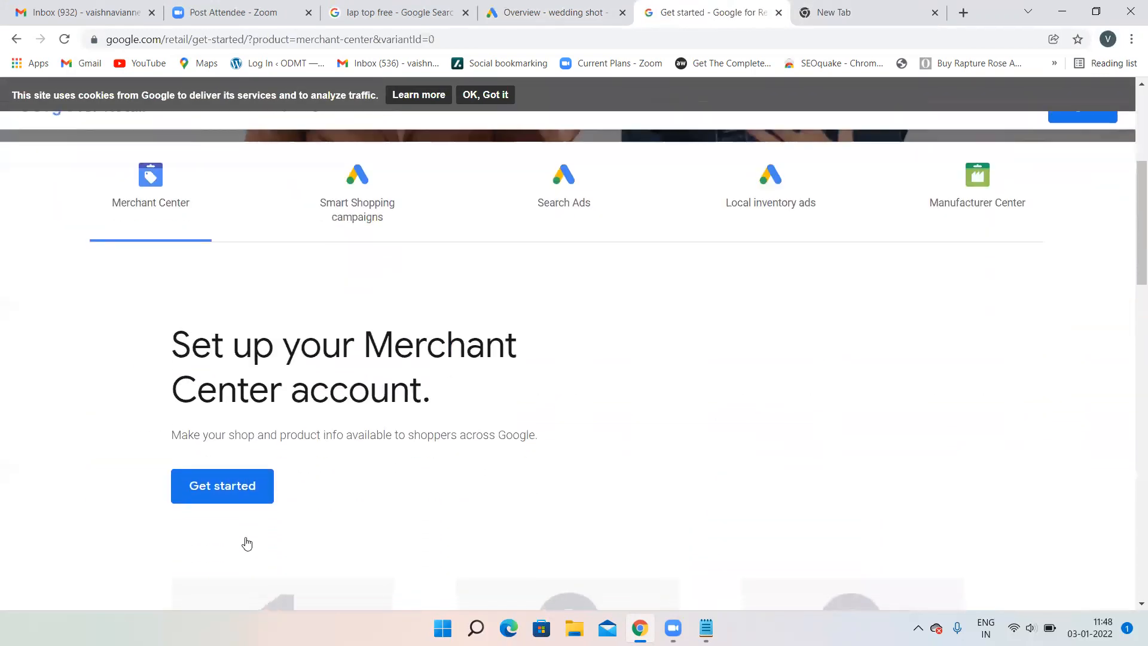
scroll(247, 542, "down", 8)
scroll(247, 543, "up", 5)
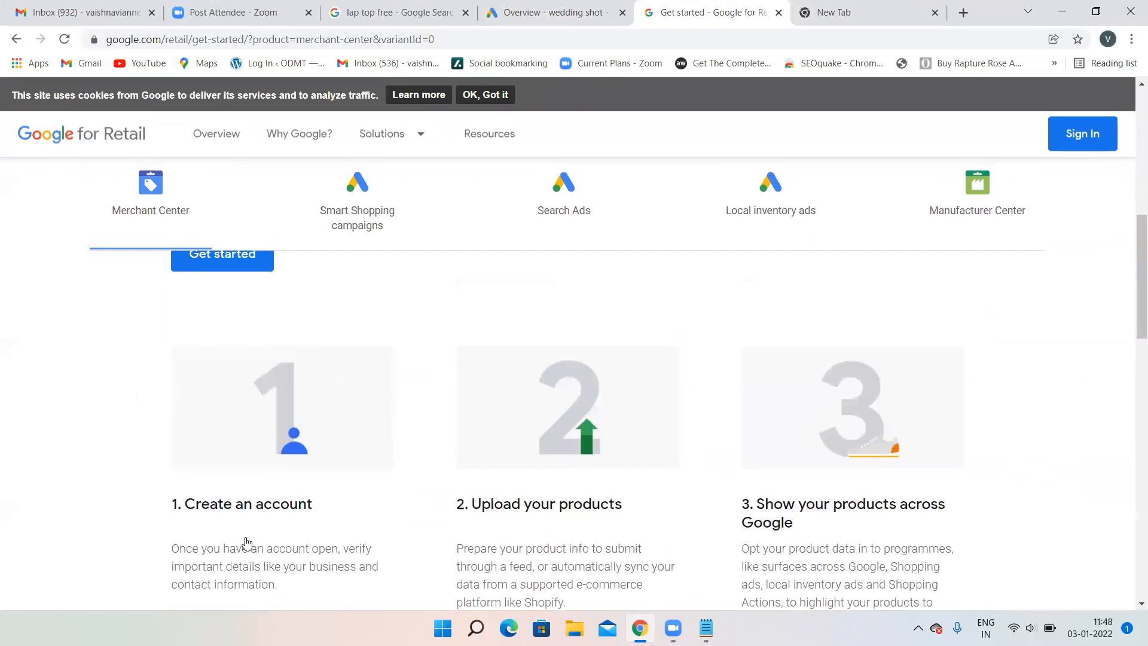
left_click(236, 265)
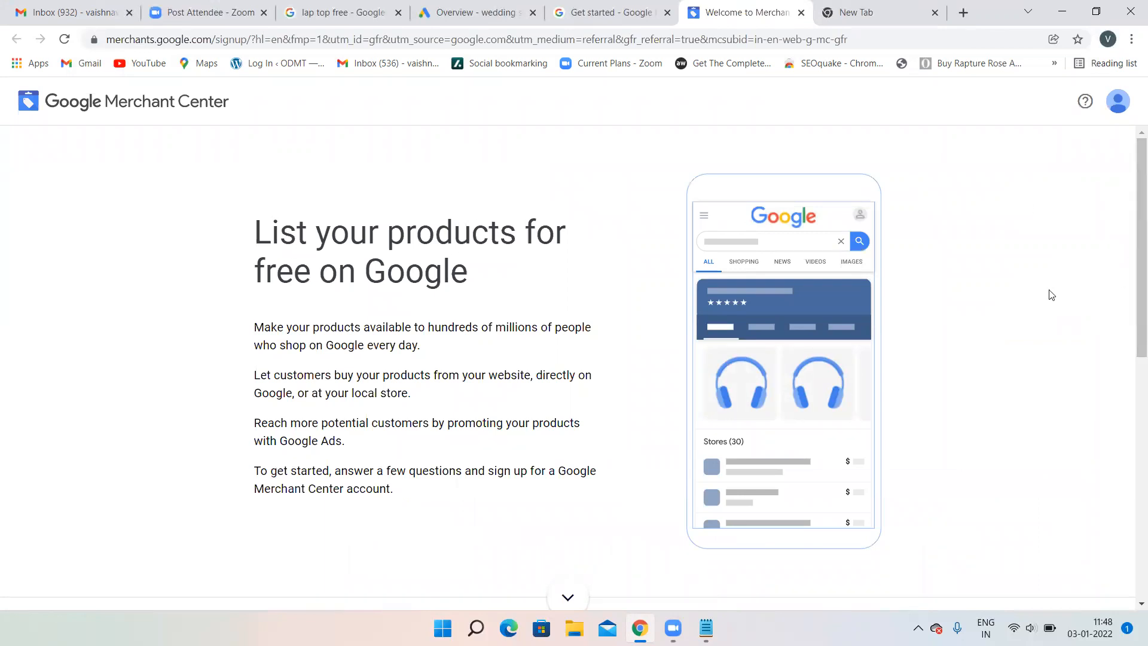
Review the sign-up page and the Google Ads account overview before filling in the form
scroll(997, 312, "down", 5)
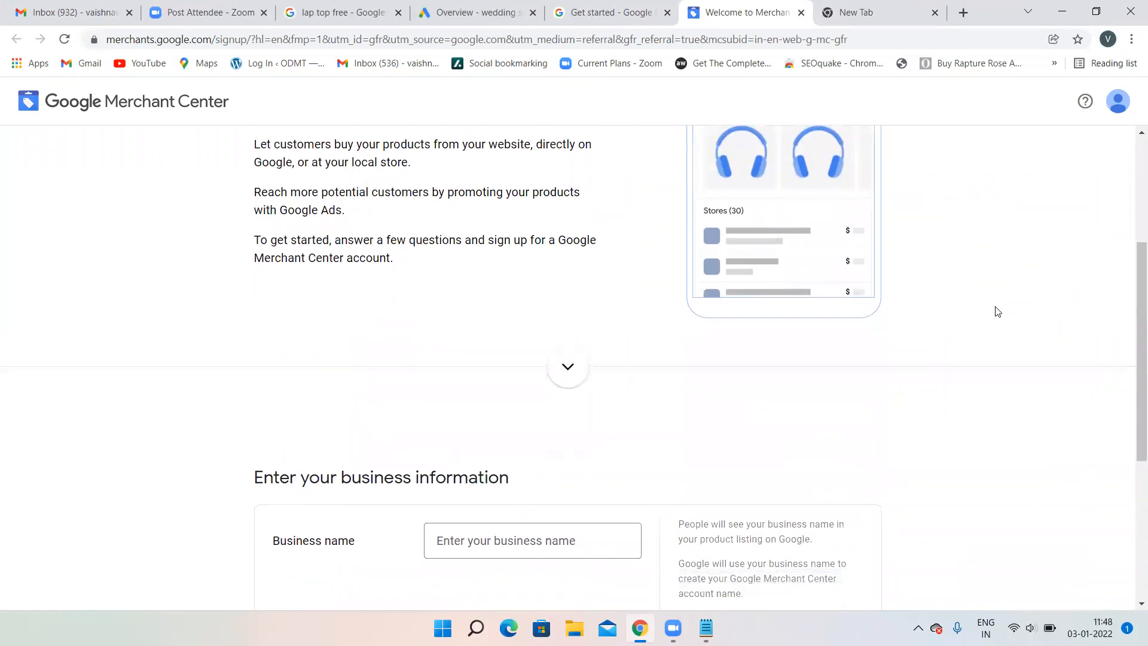
scroll(997, 312, "down", 3)
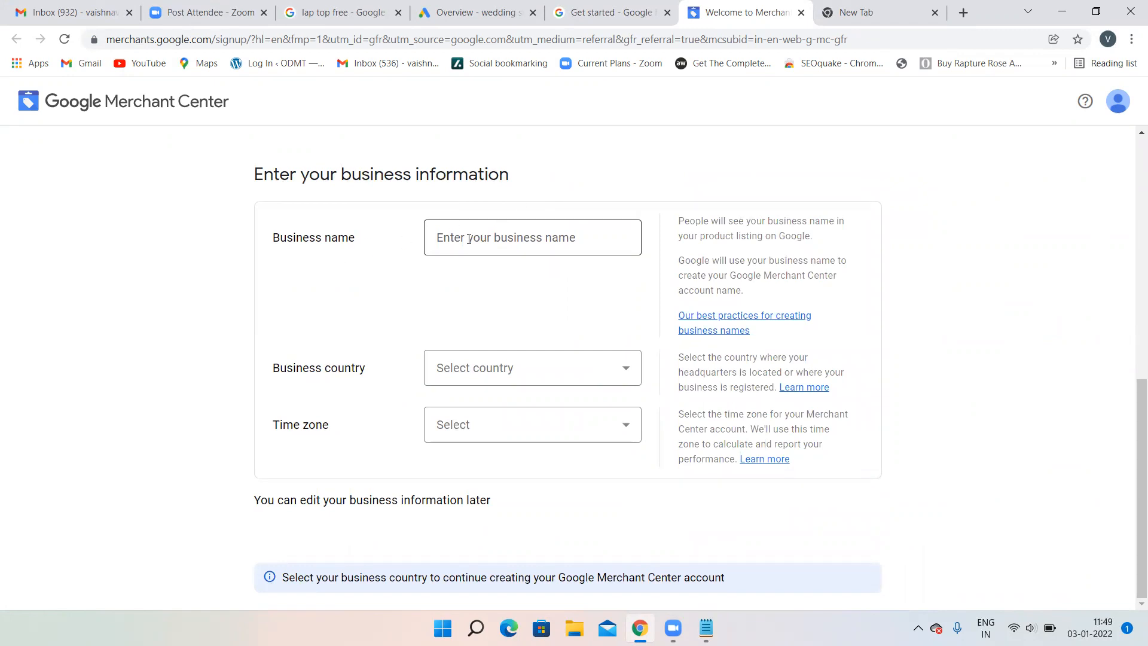
scroll(468, 248, "up", 9)
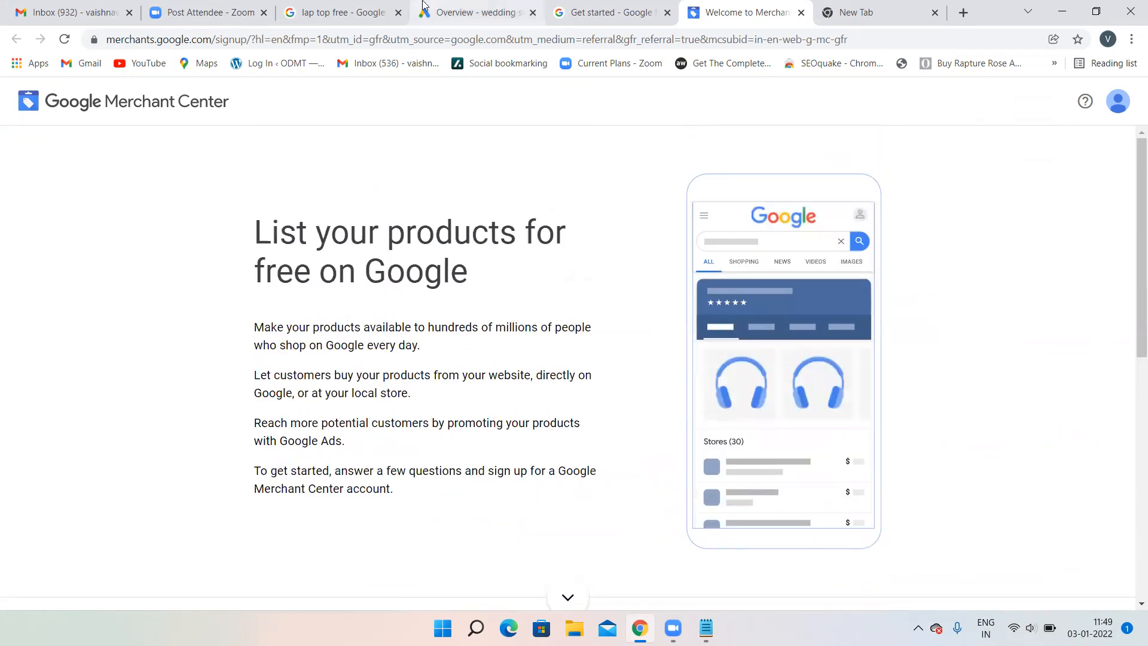
left_click(434, 7)
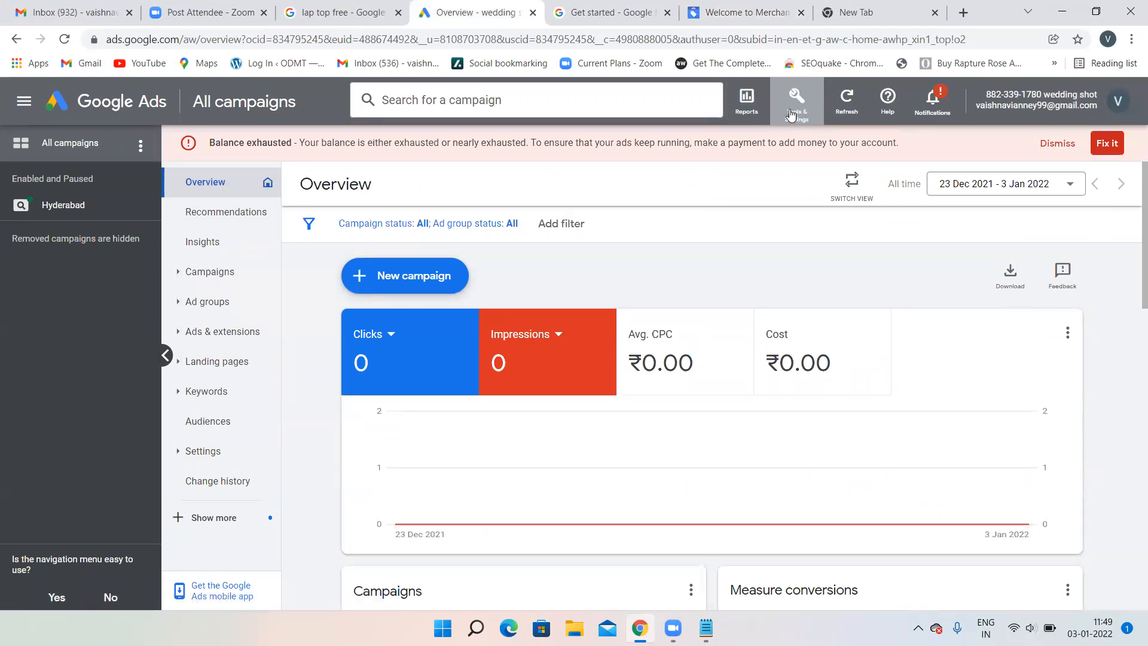
left_click(697, 6)
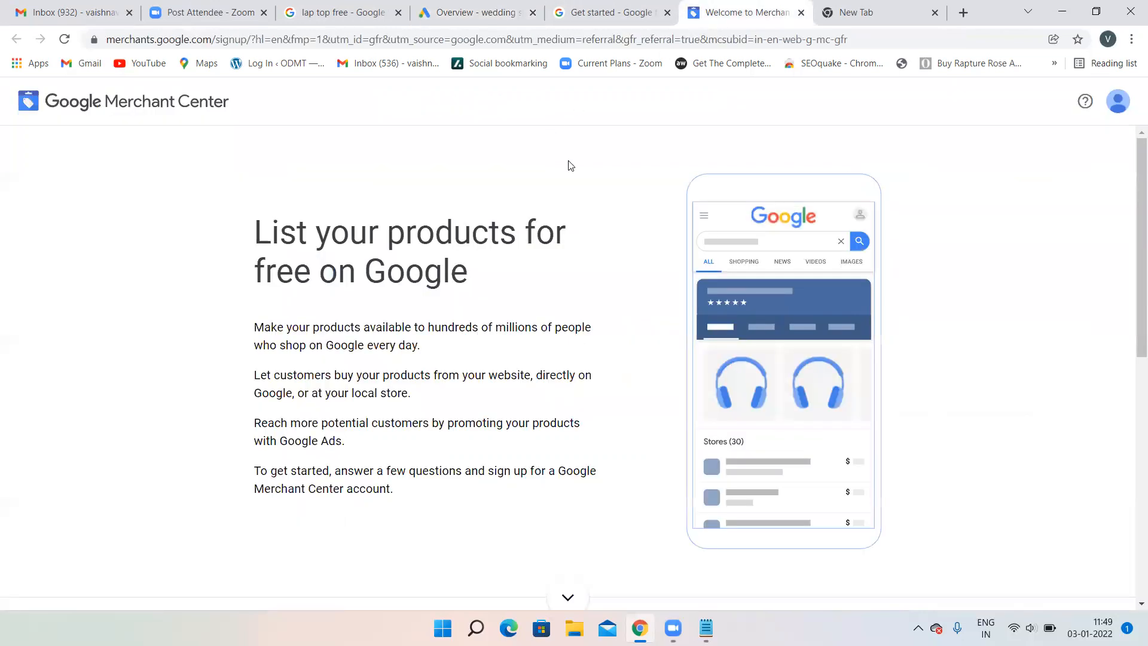
scroll(574, 309, "down", 4)
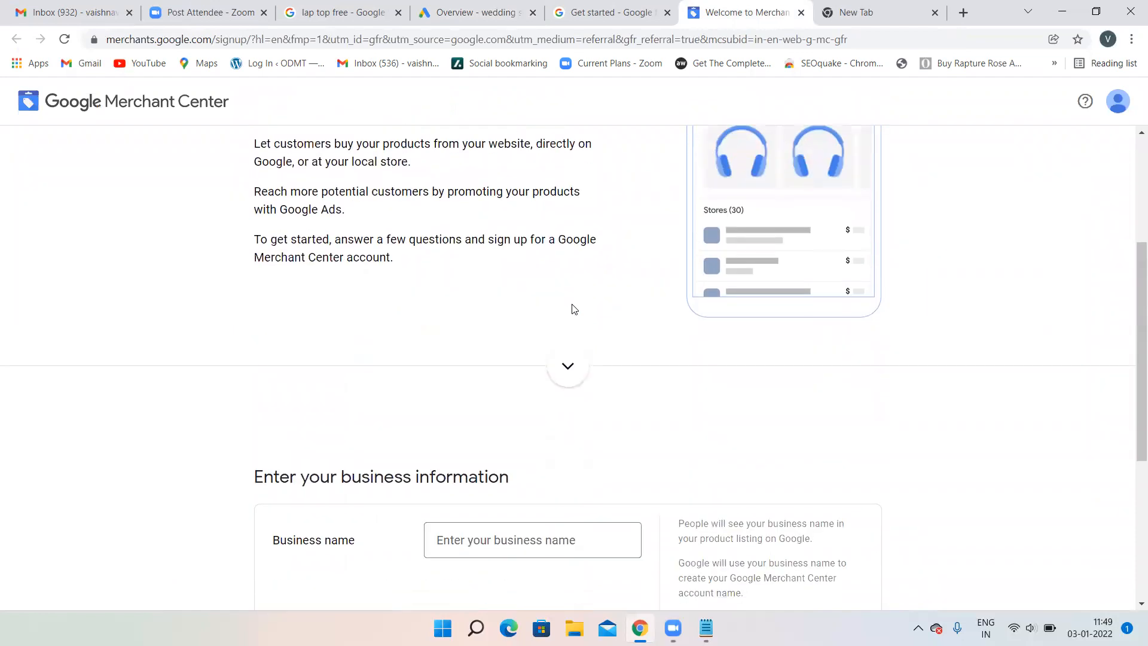
scroll(574, 309, "up", 3)
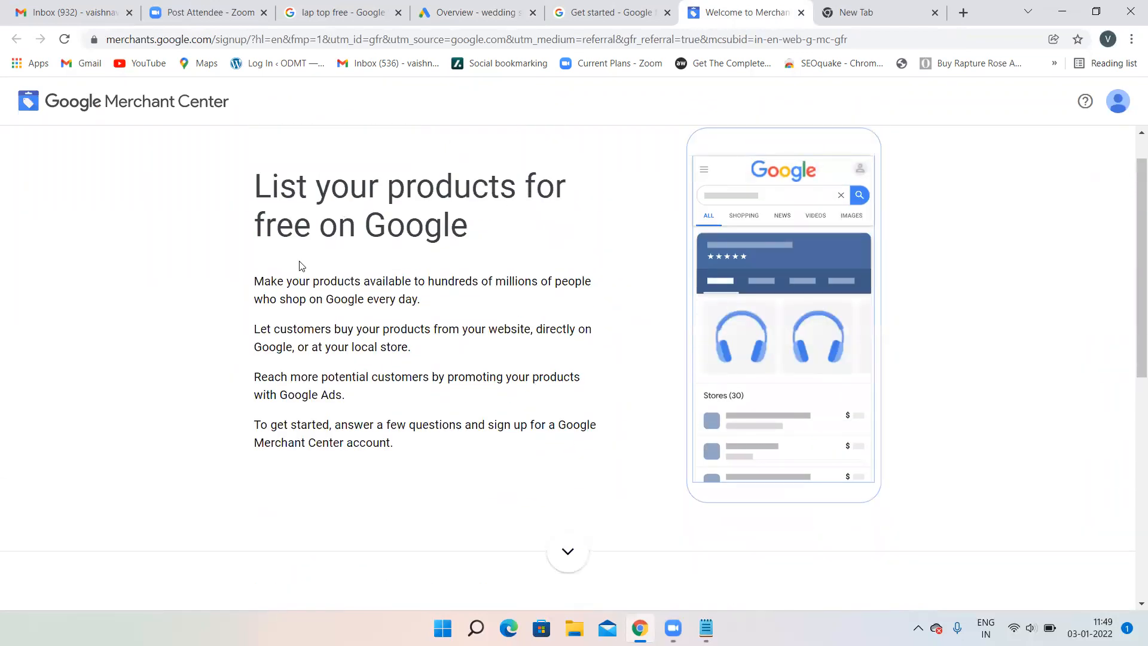
scroll(514, 257, "down", 4)
scroll(514, 257, "up", 4)
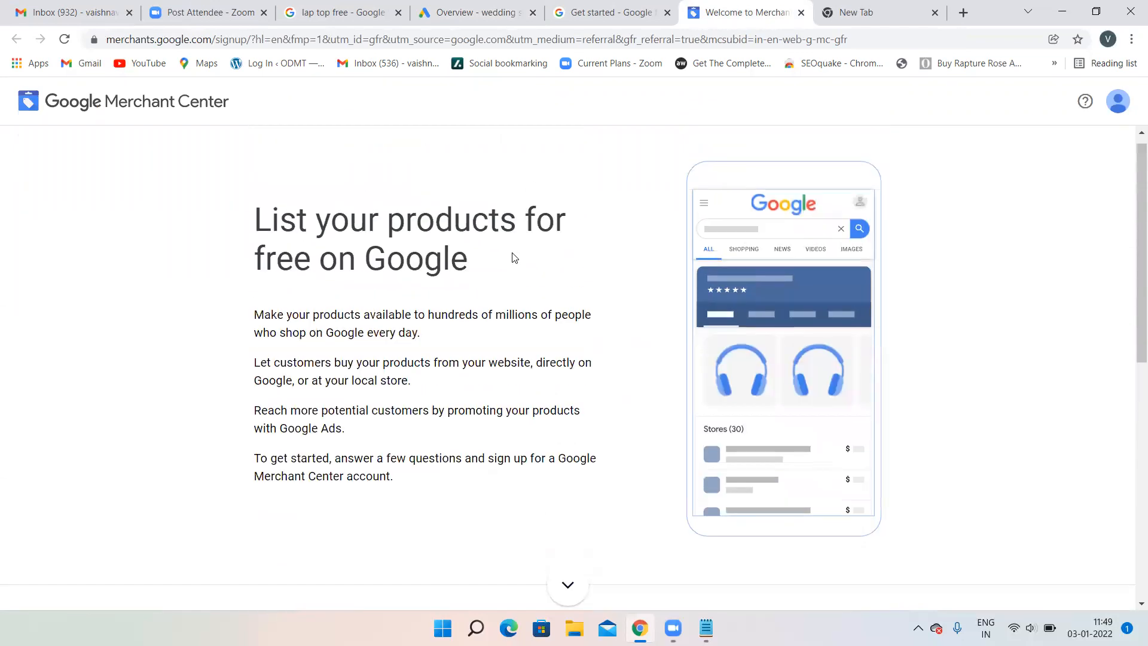
scroll(514, 257, "down", 6)
scroll(514, 257, "up", 4)
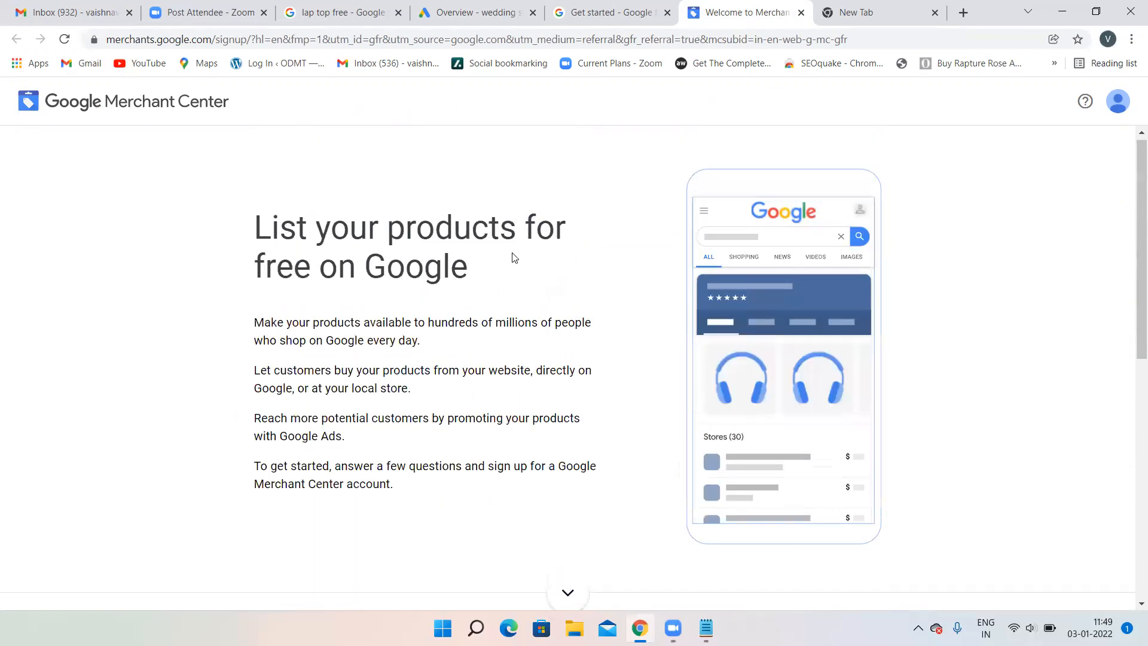
scroll(514, 257, "down", 3)
scroll(514, 257, "down", 2)
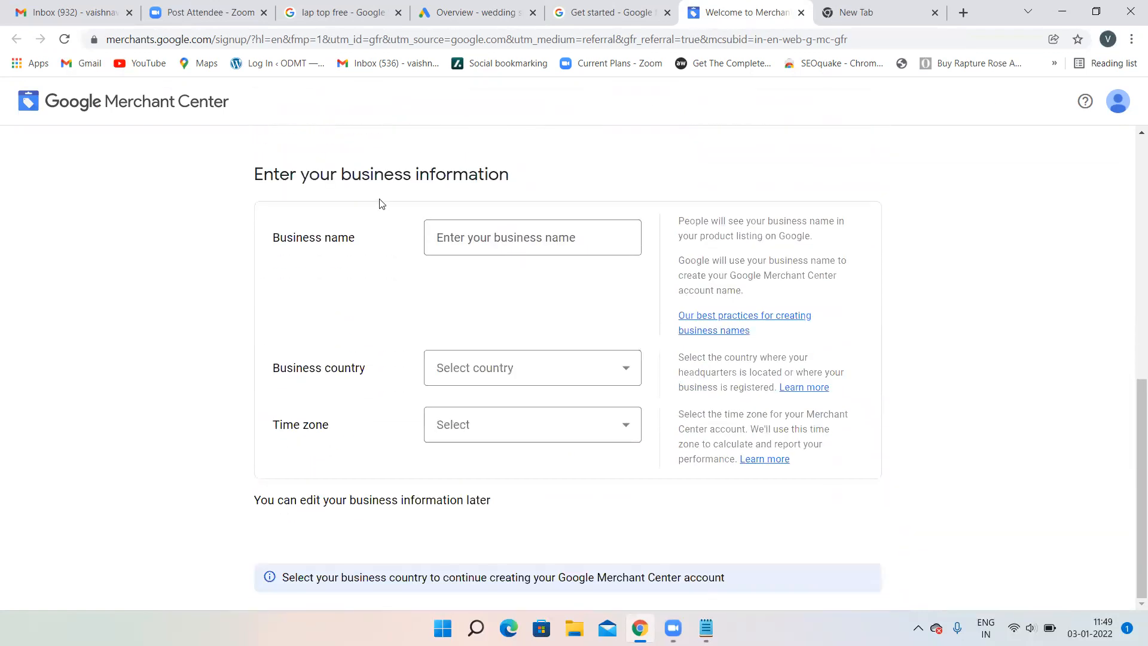
Enter business name ODMT and choose India as country, filling the GMT+05:30 time zone
left_click(494, 250)
type("ODMT")
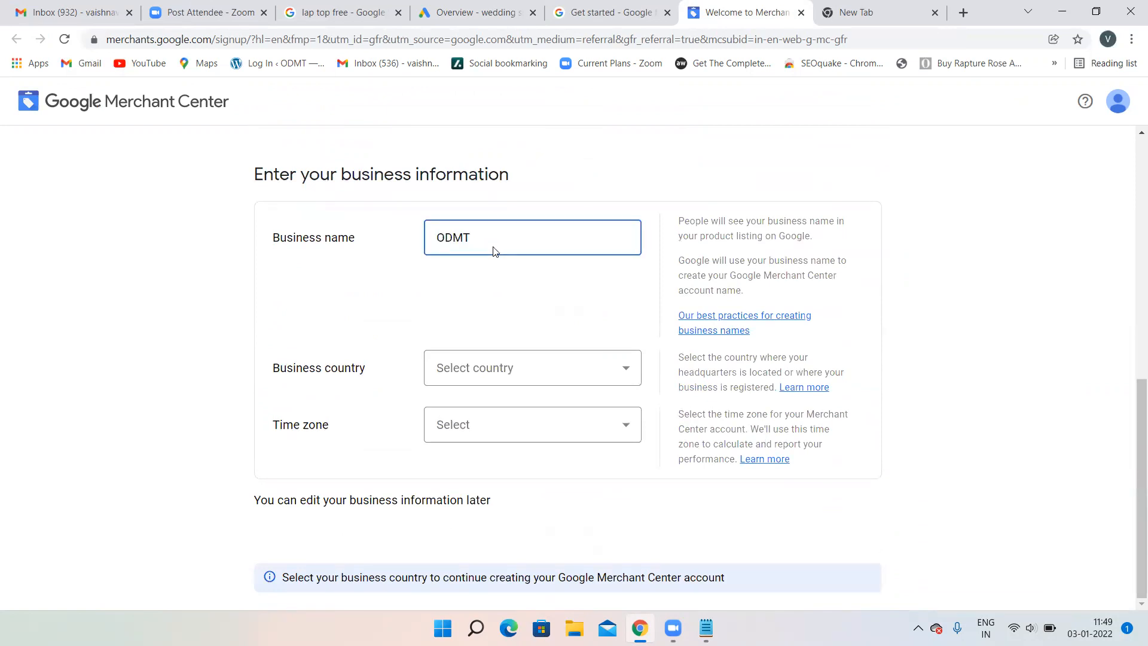
left_click(534, 375)
type("IN")
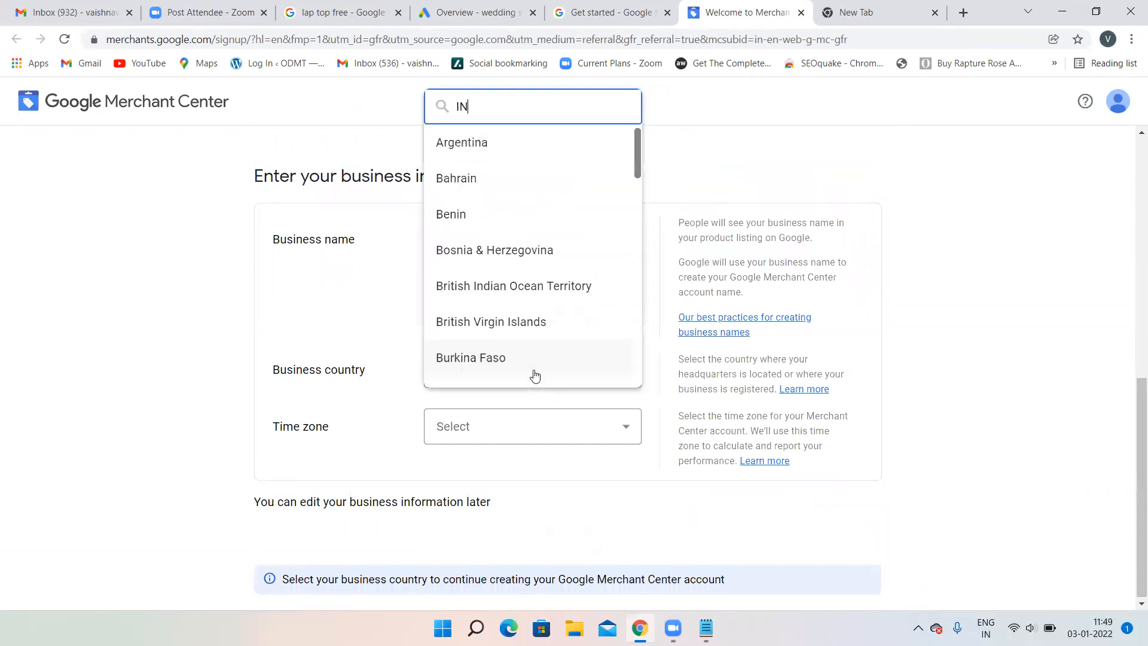
type("D")
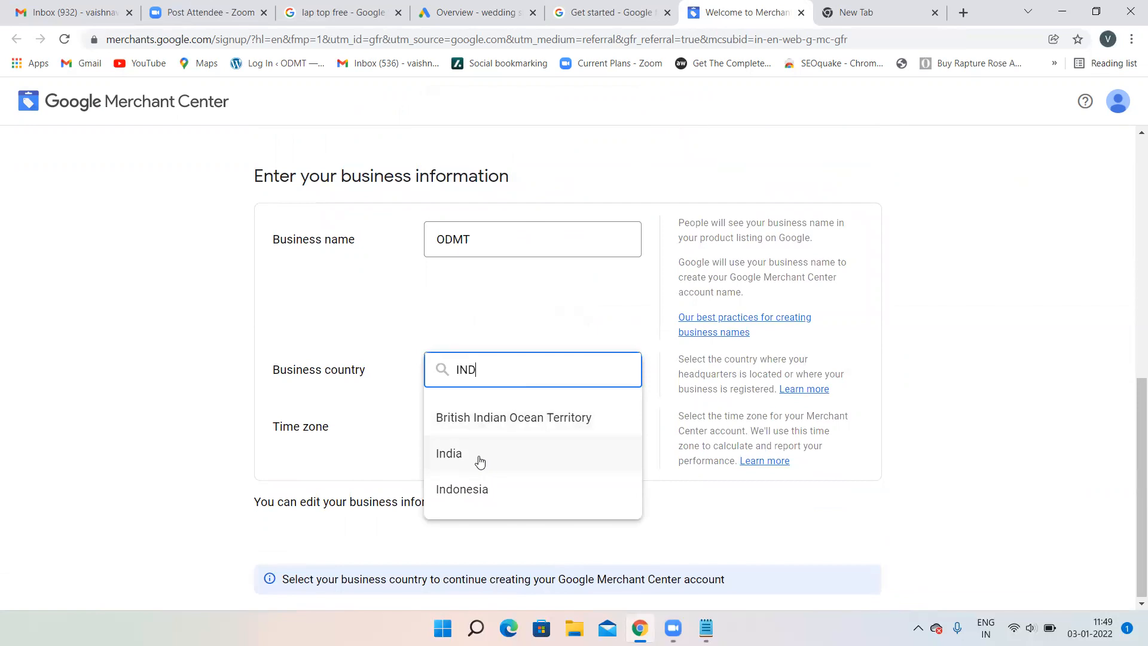
left_click(479, 459)
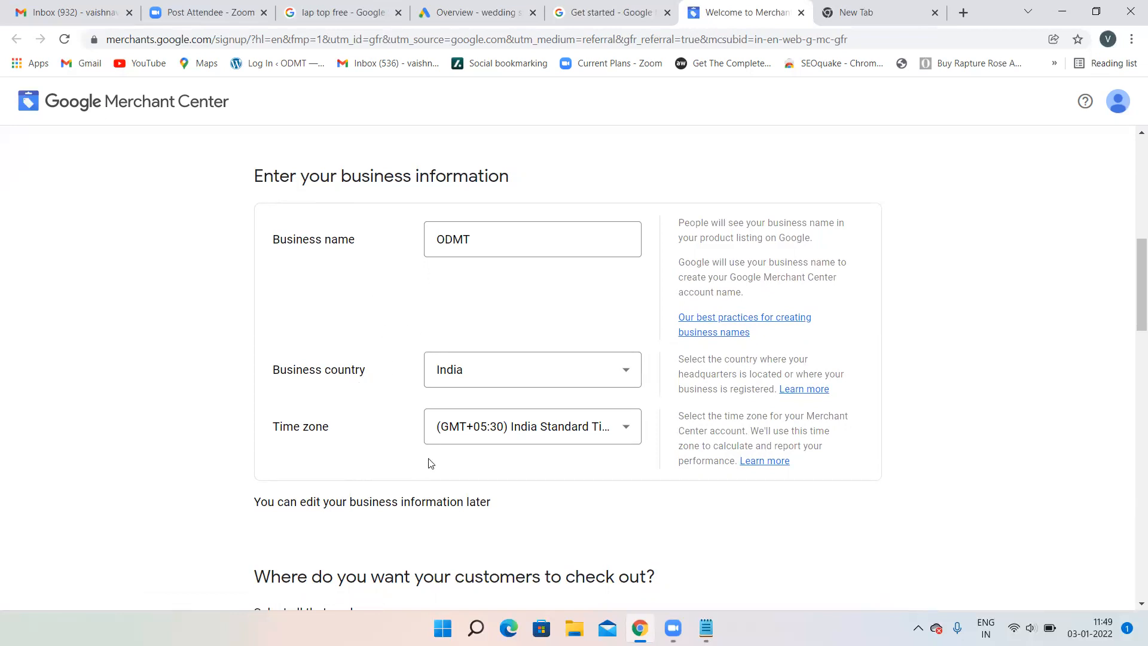
scroll(428, 463, "down", 6)
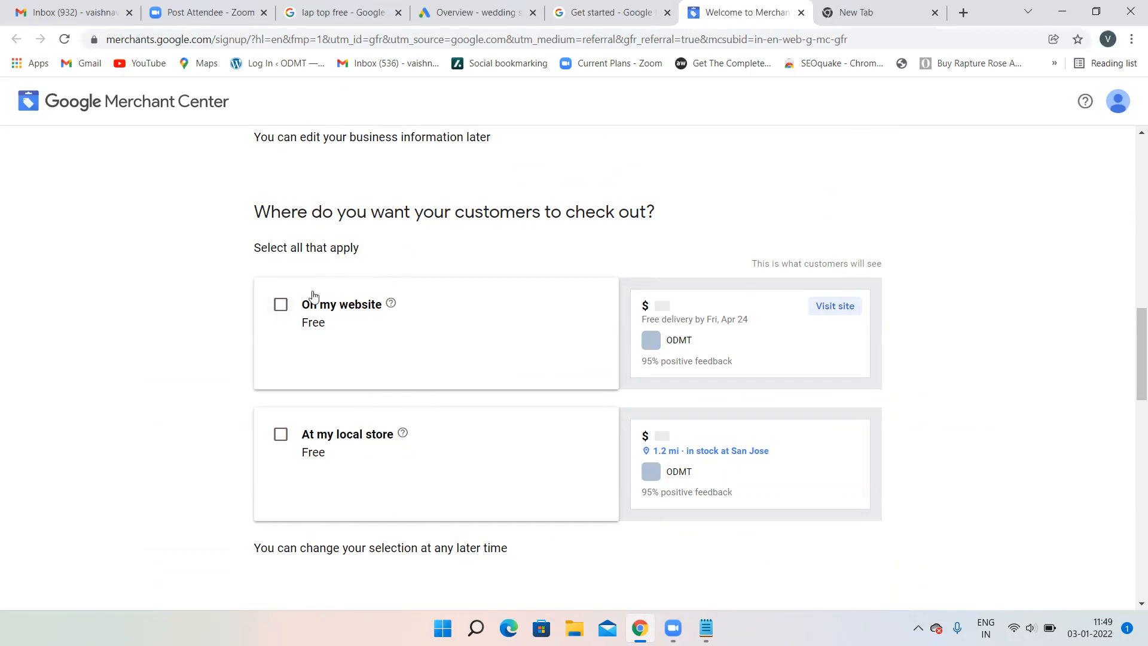
Choose the option letting customers check out on your website
left_click(281, 304)
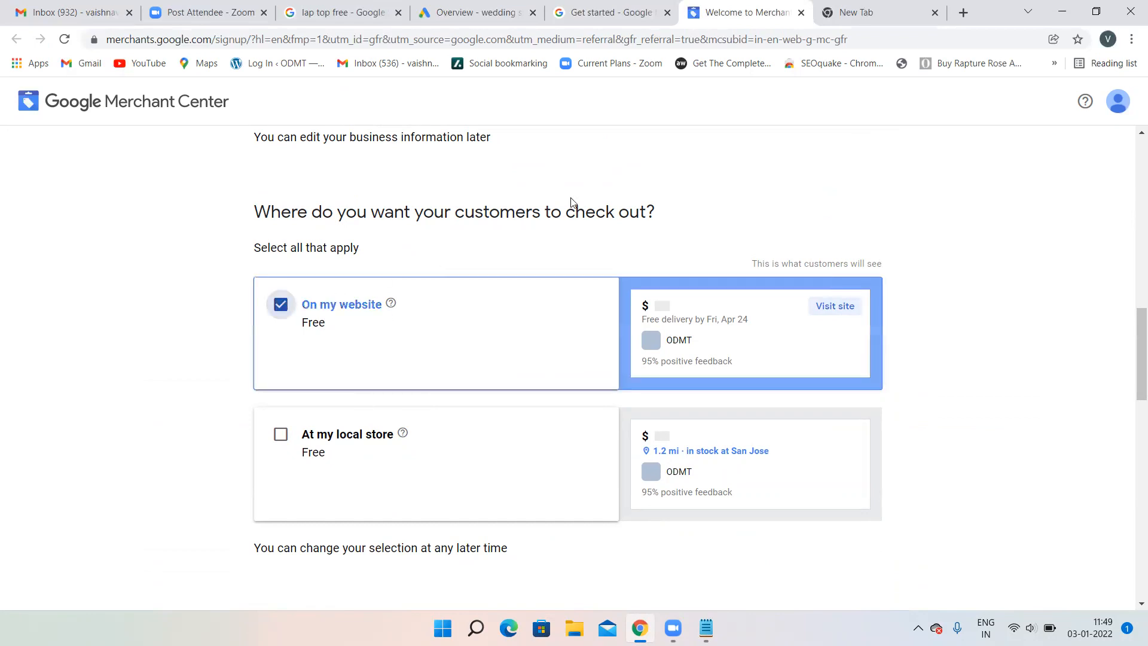
scroll(571, 201, "down", 9)
scroll(571, 201, "down", 3)
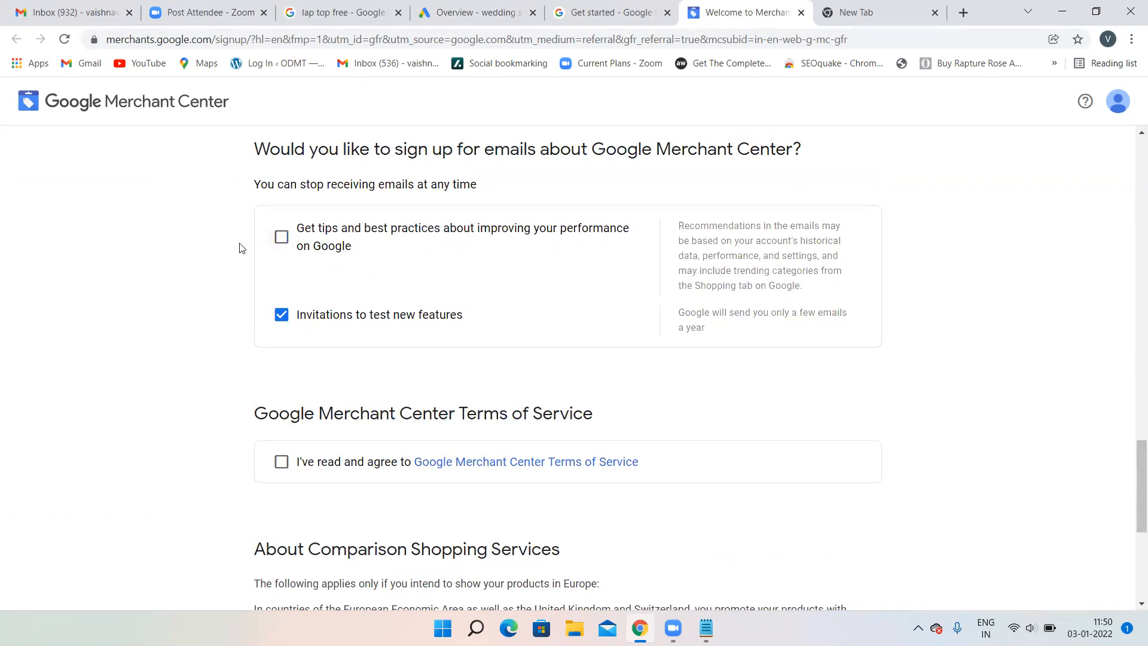
scroll(395, 260, "down", 1)
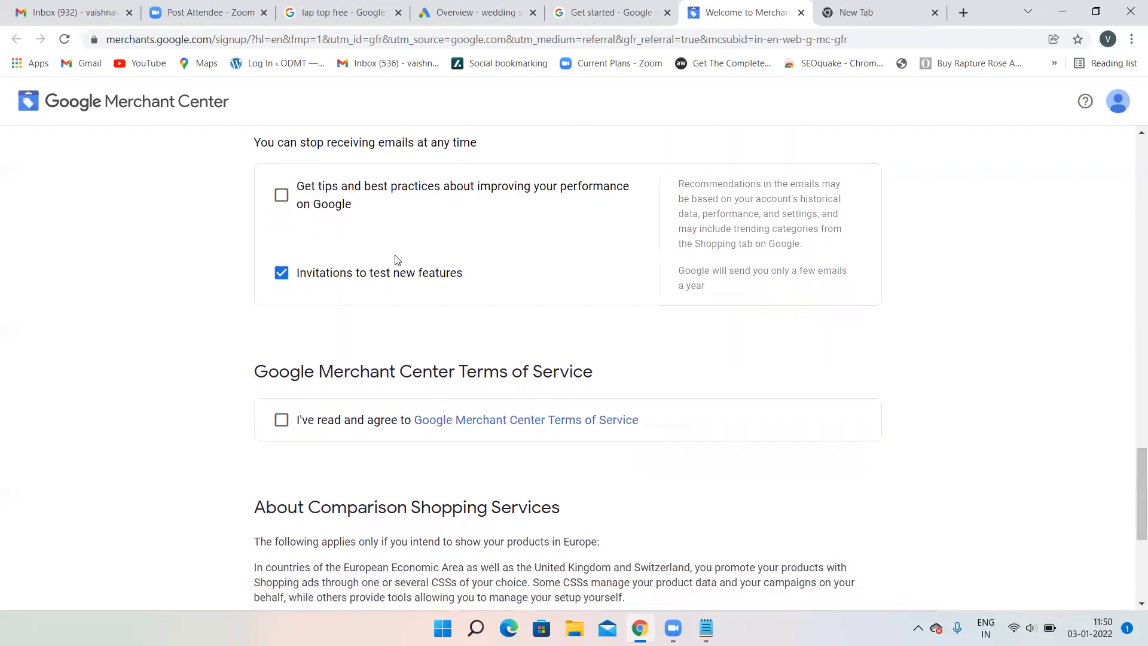
scroll(395, 260, "down", 3)
scroll(370, 275, "up", 1)
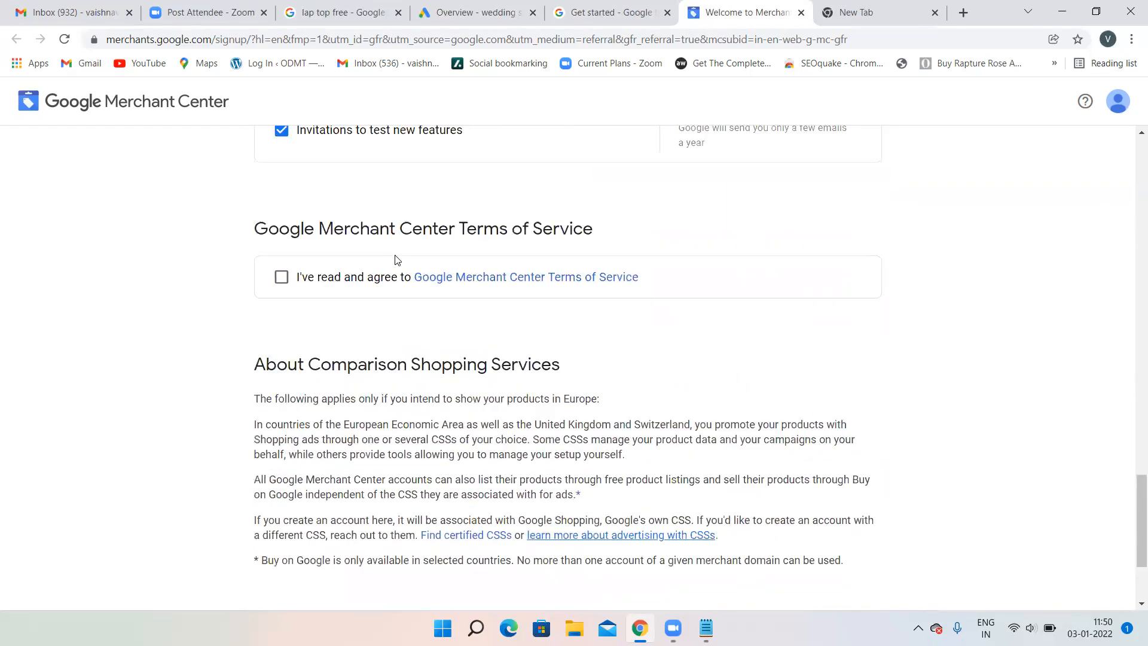
Agree to the Merchant Center Terms of Service and scroll down to the Comparison Shopping Services notice
left_click(281, 313)
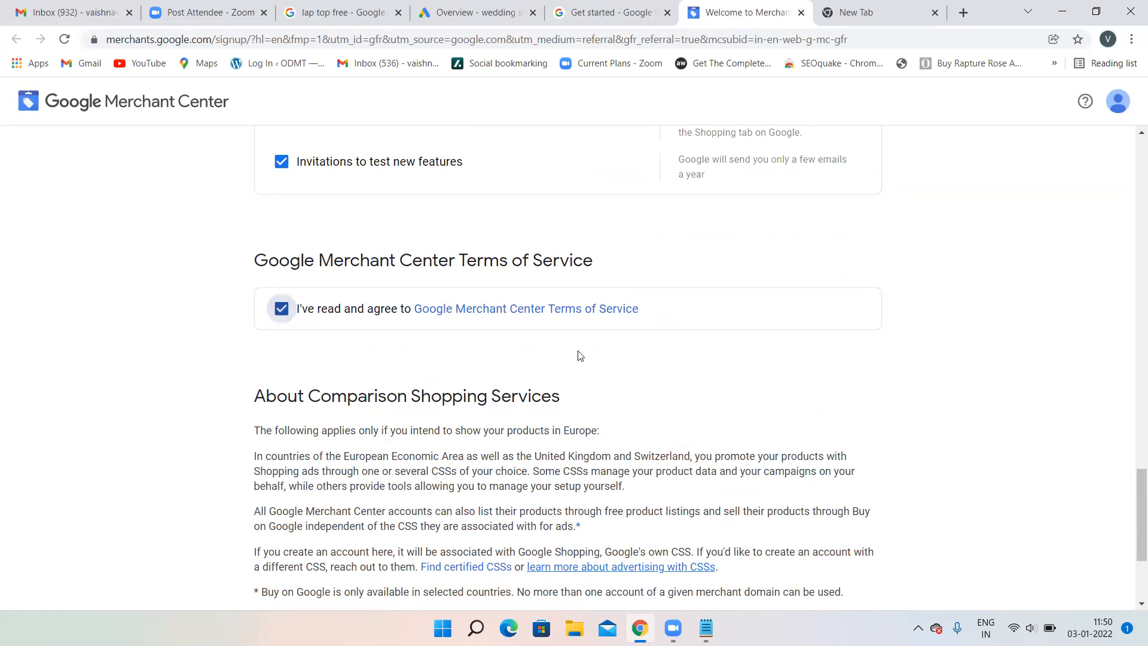
scroll(705, 335, "down", 3)
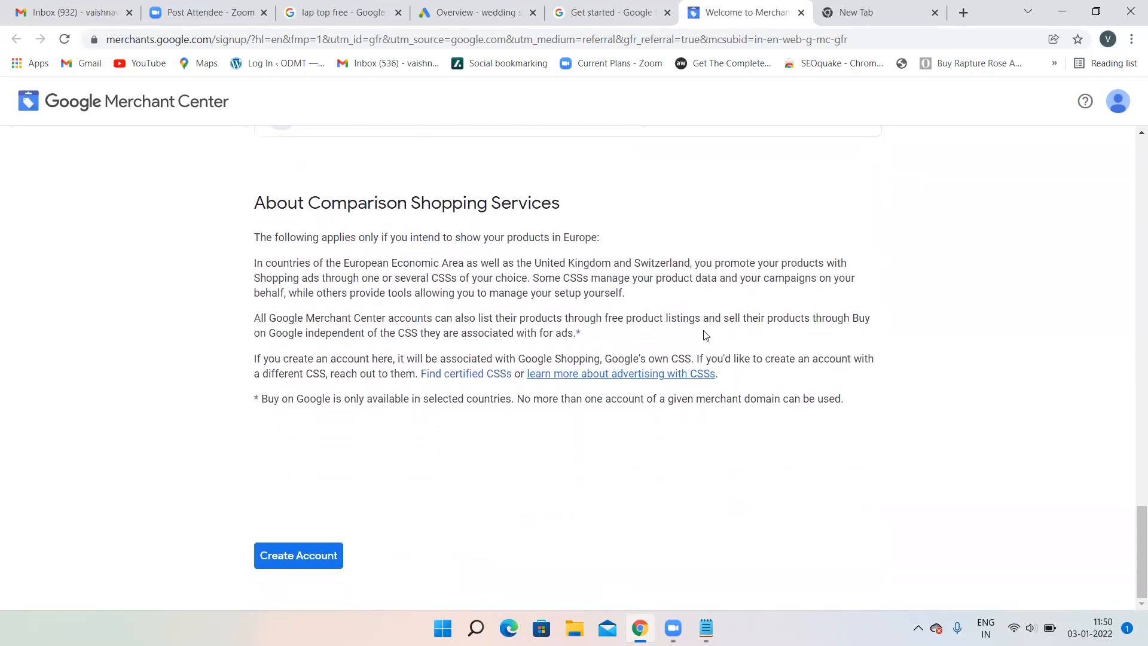
scroll(732, 276, "up", 20)
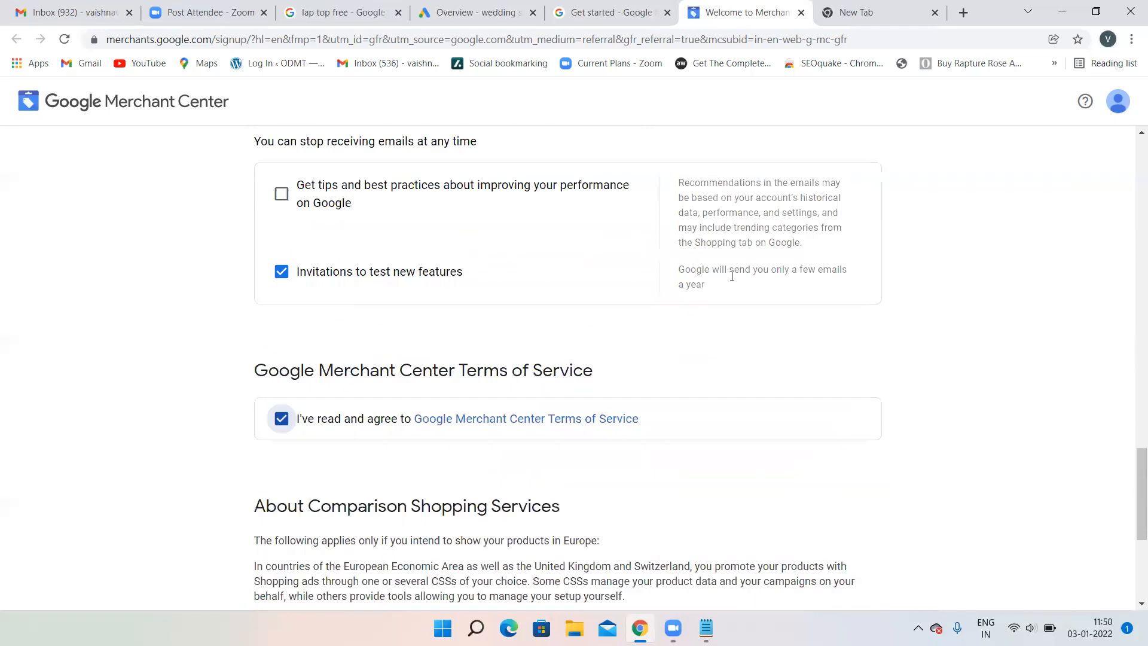
scroll(731, 276, "up", 6)
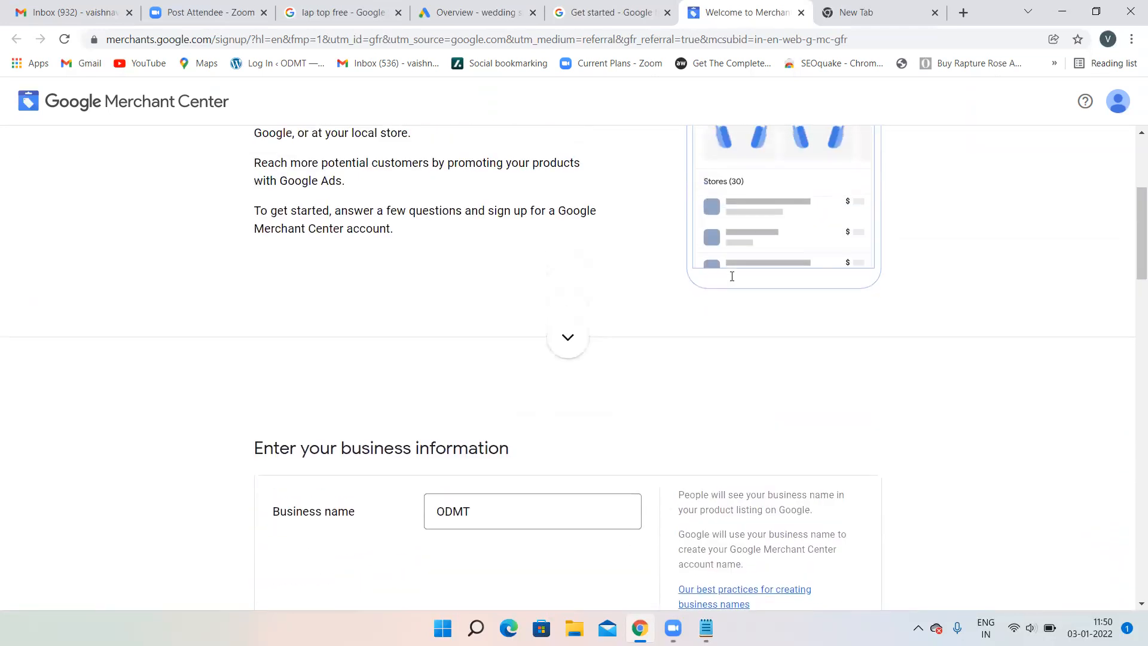
scroll(731, 276, "down", 7)
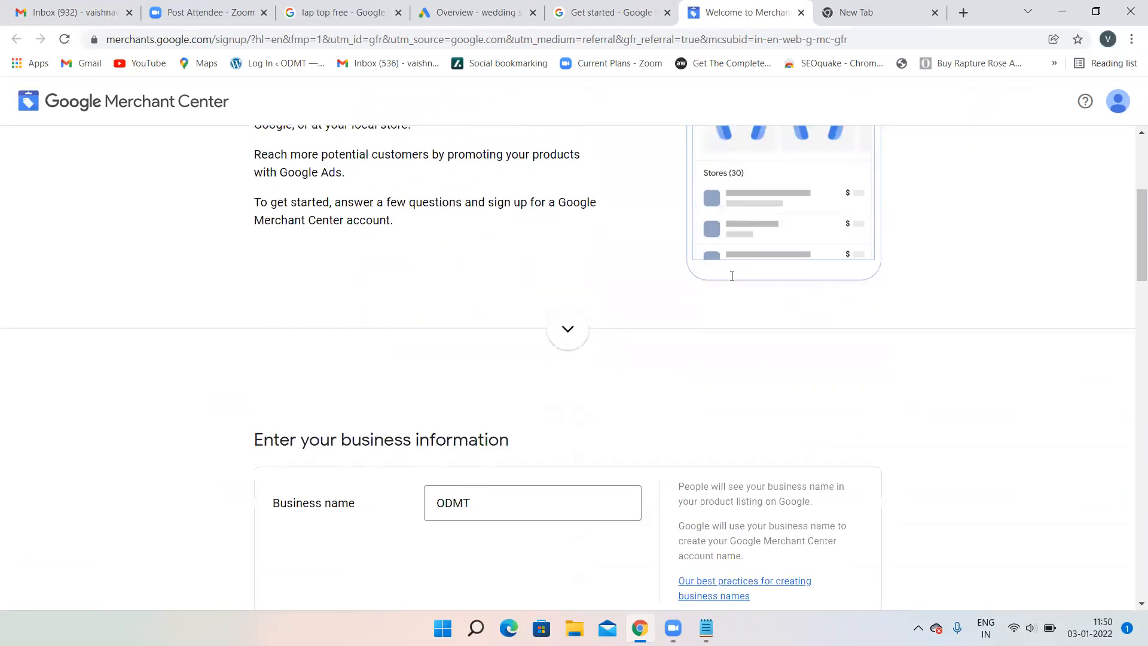
scroll(732, 276, "down", 3)
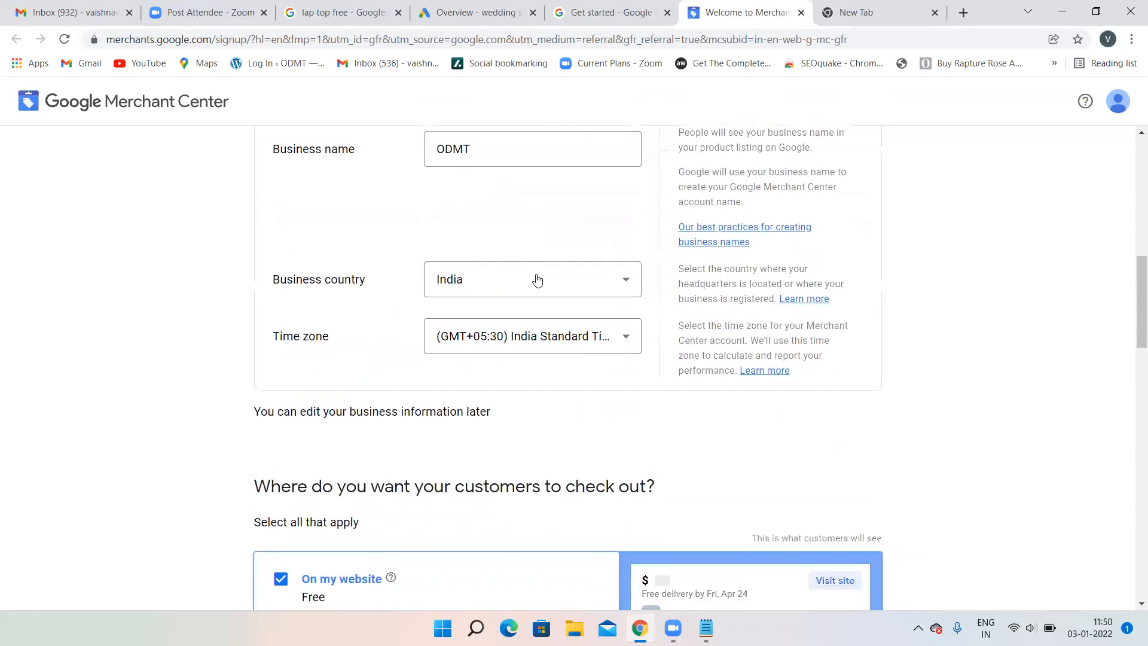
scroll(792, 350, "down", 3)
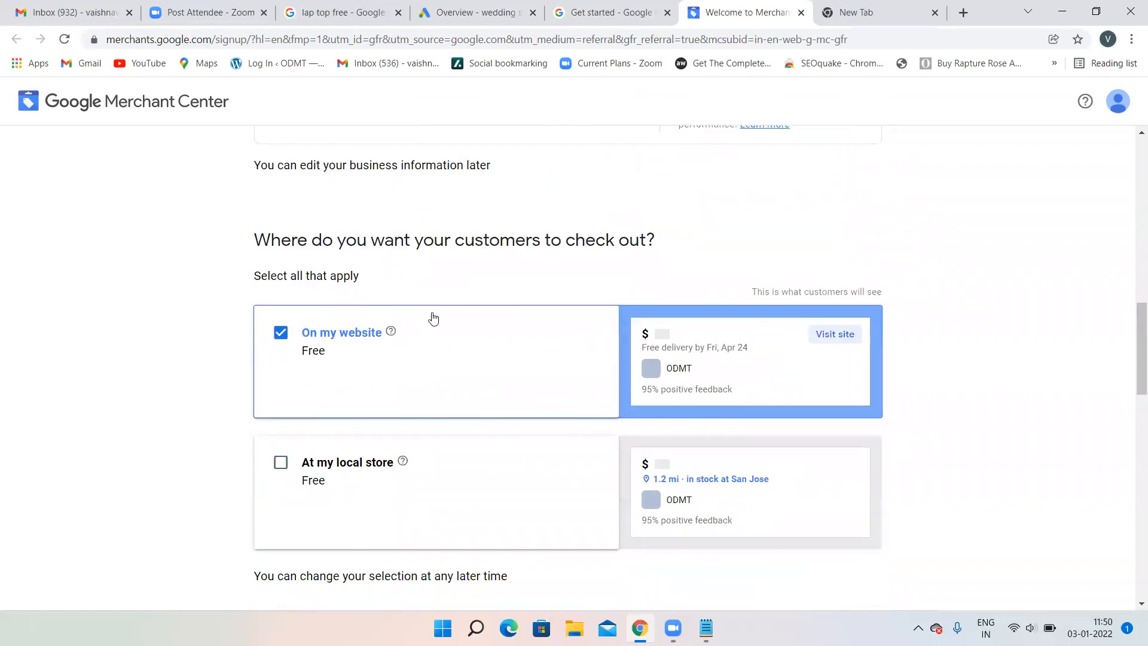
scroll(572, 315, "down", 8)
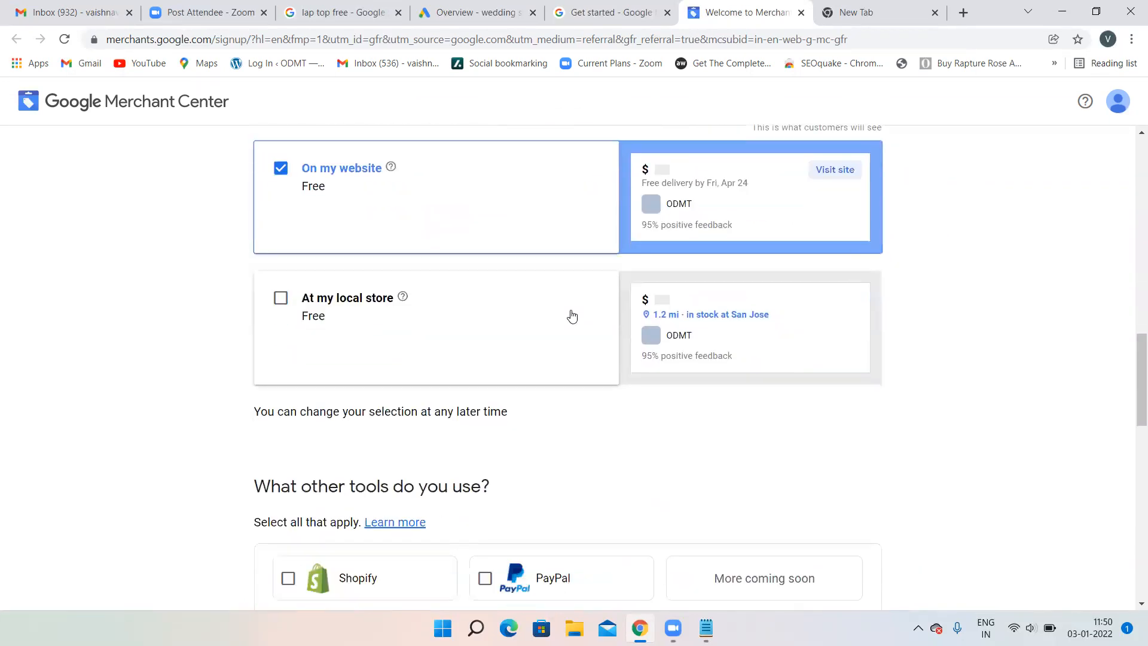
scroll(572, 315, "down", 3)
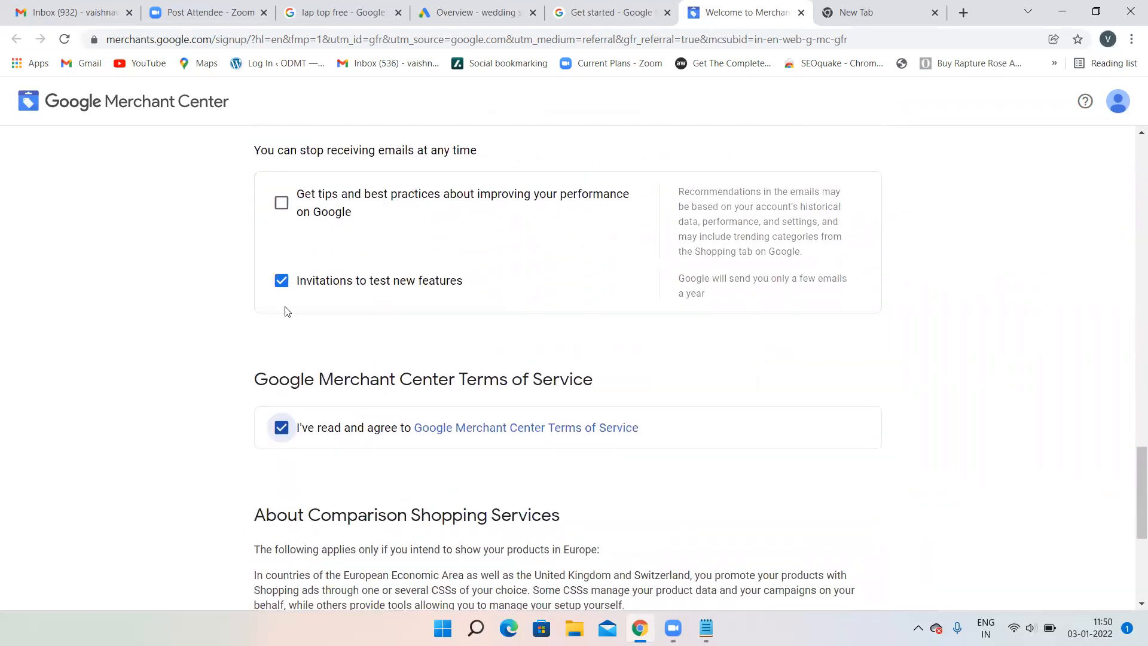
scroll(286, 370, "down", 1)
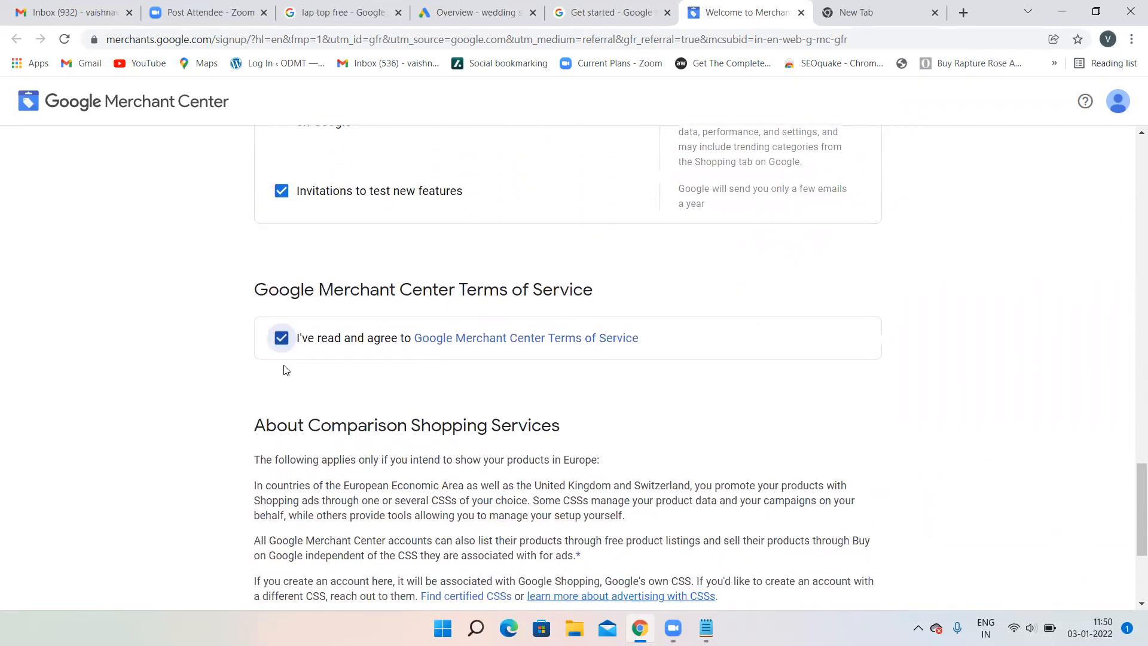
scroll(504, 352, "down", 2)
scroll(530, 238, "down", 2)
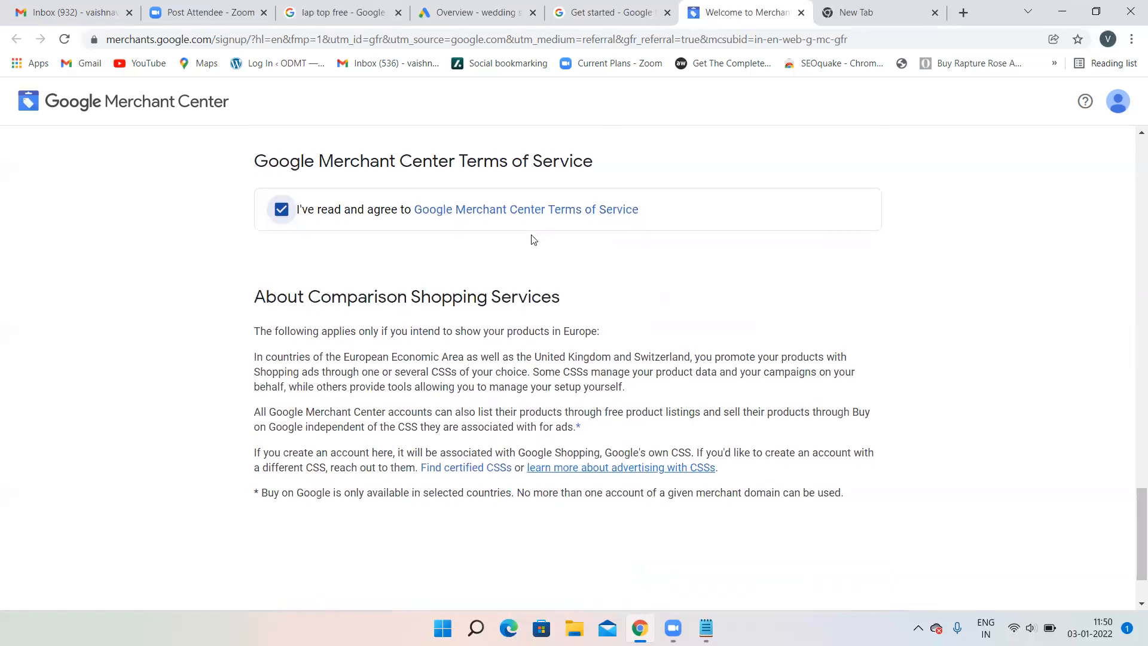
Create the Merchant Center account and continue to the free product listings introduction
left_click(281, 555)
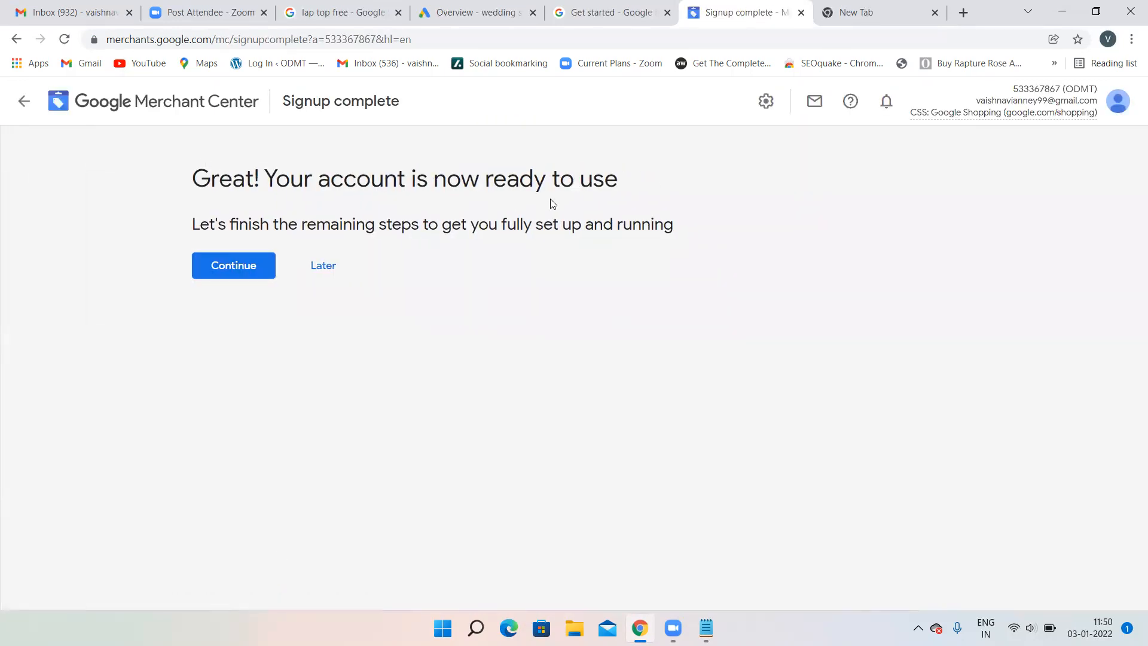
left_click(215, 266)
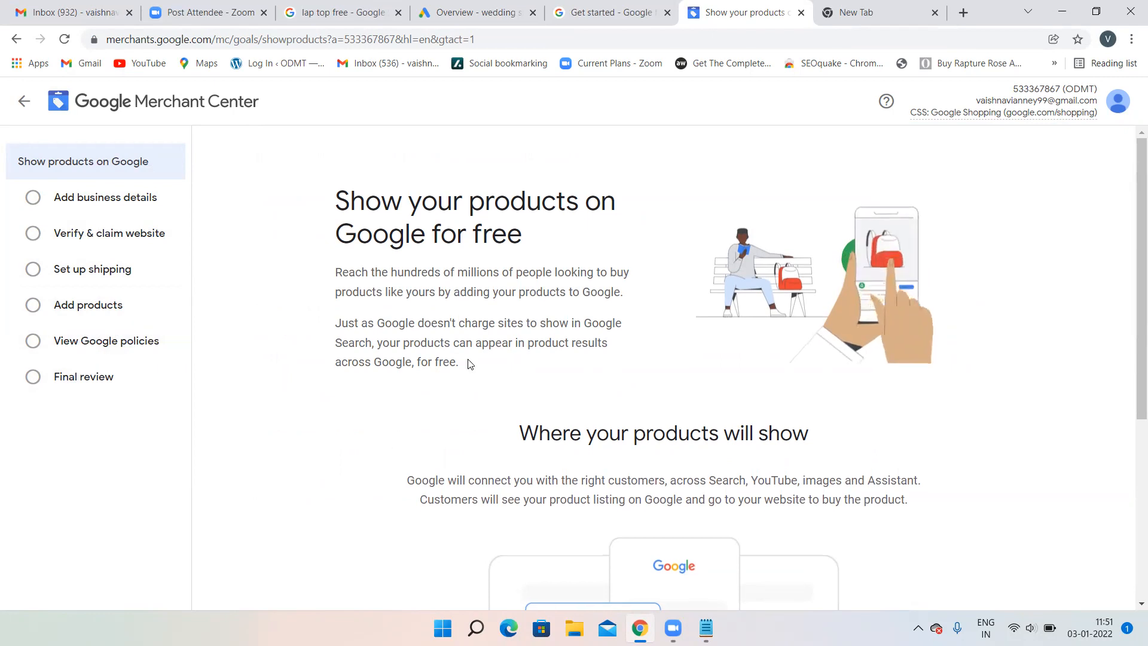
scroll(469, 364, "down", 5)
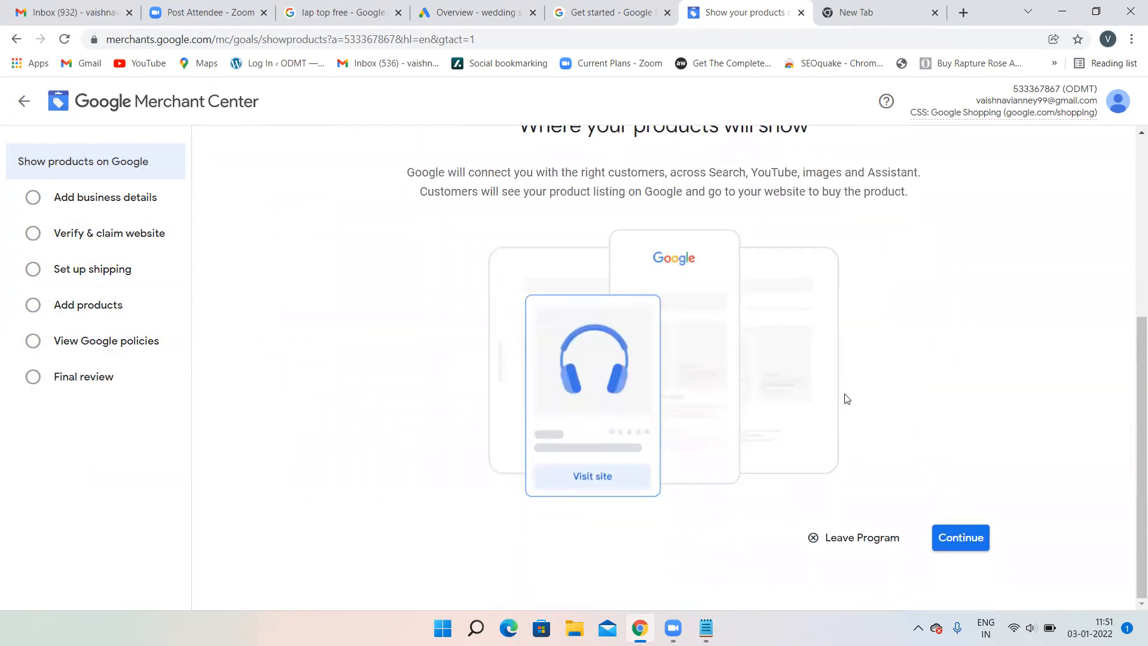
scroll(871, 386, "up", 2)
scroll(870, 386, "down", 2)
Fill the business address from a saved entry, save it, and enter a verification phone number
left_click(964, 531)
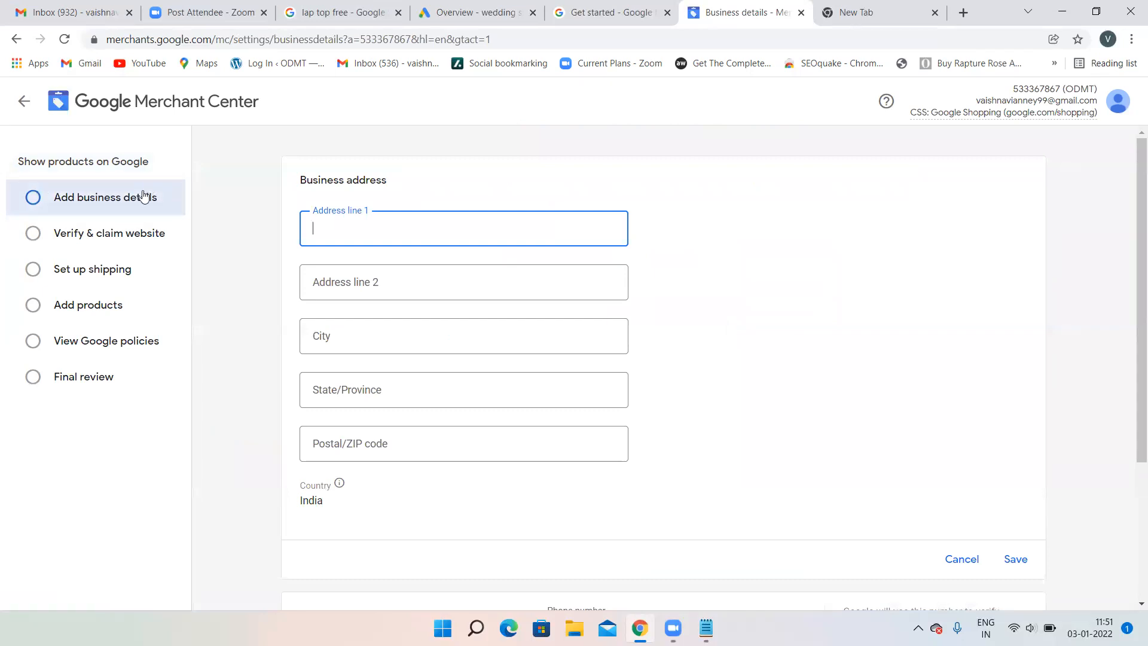
left_click(377, 231)
left_click(390, 268)
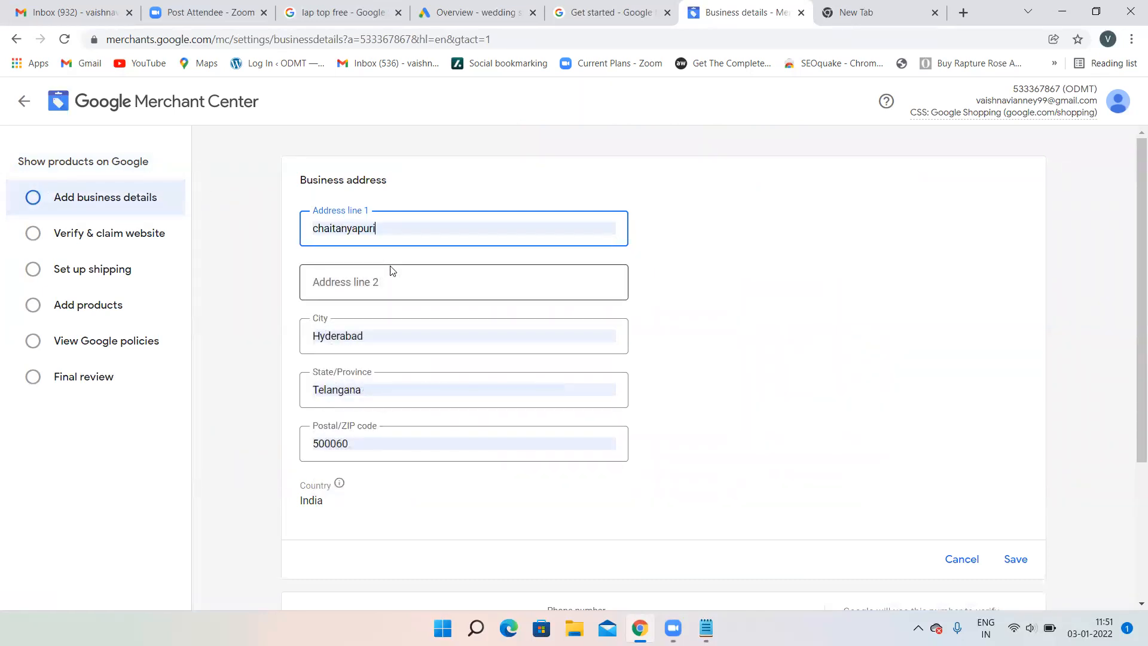
scroll(738, 285, "down", 3)
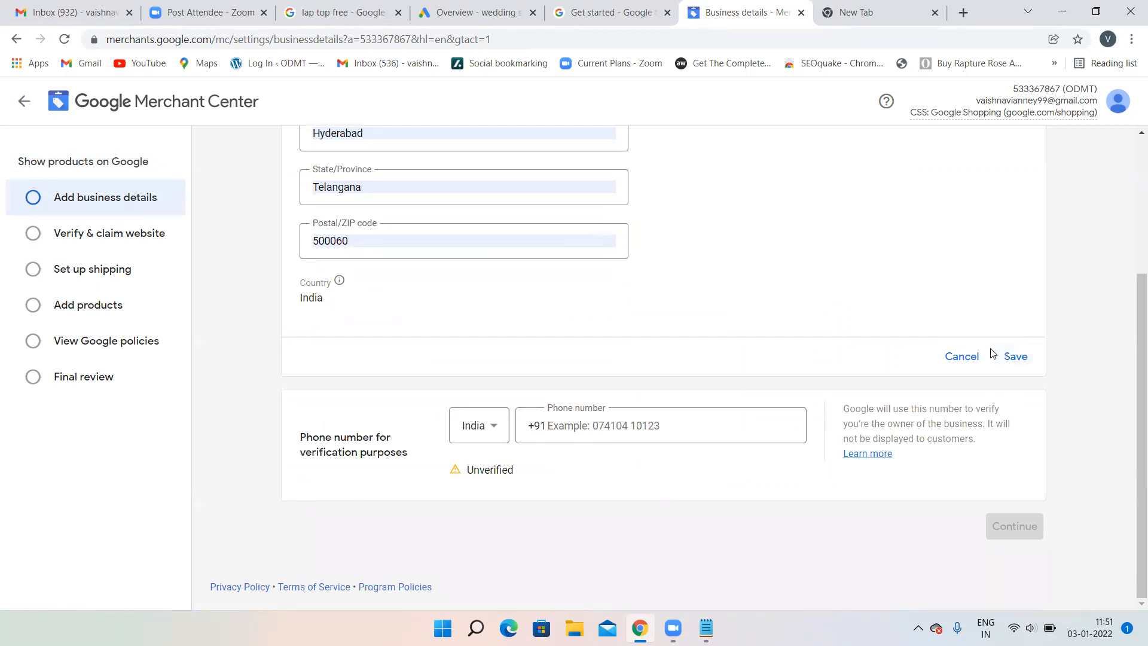
scroll(806, 318, "up", 3)
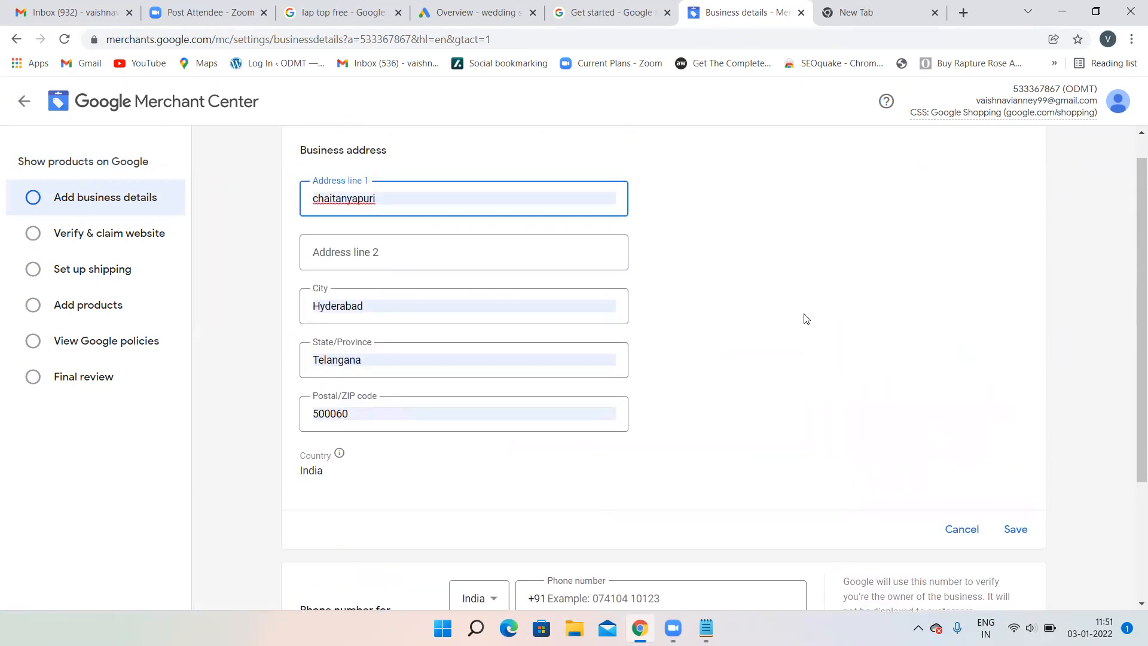
scroll(806, 318, "down", 3)
left_click(1021, 360)
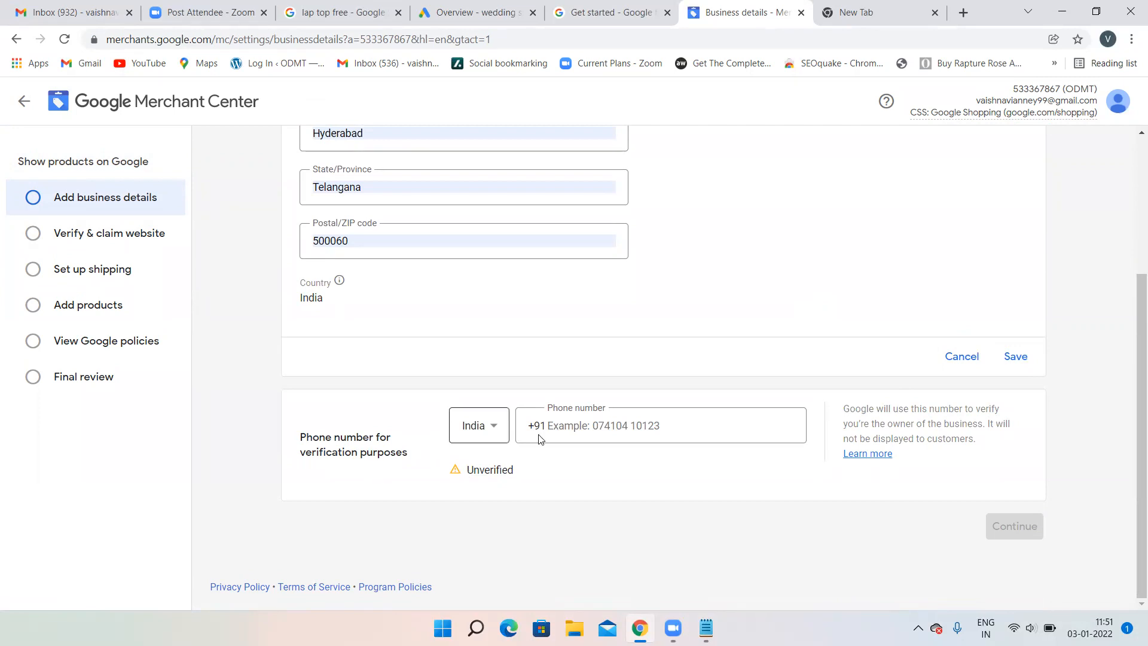
left_click(556, 423)
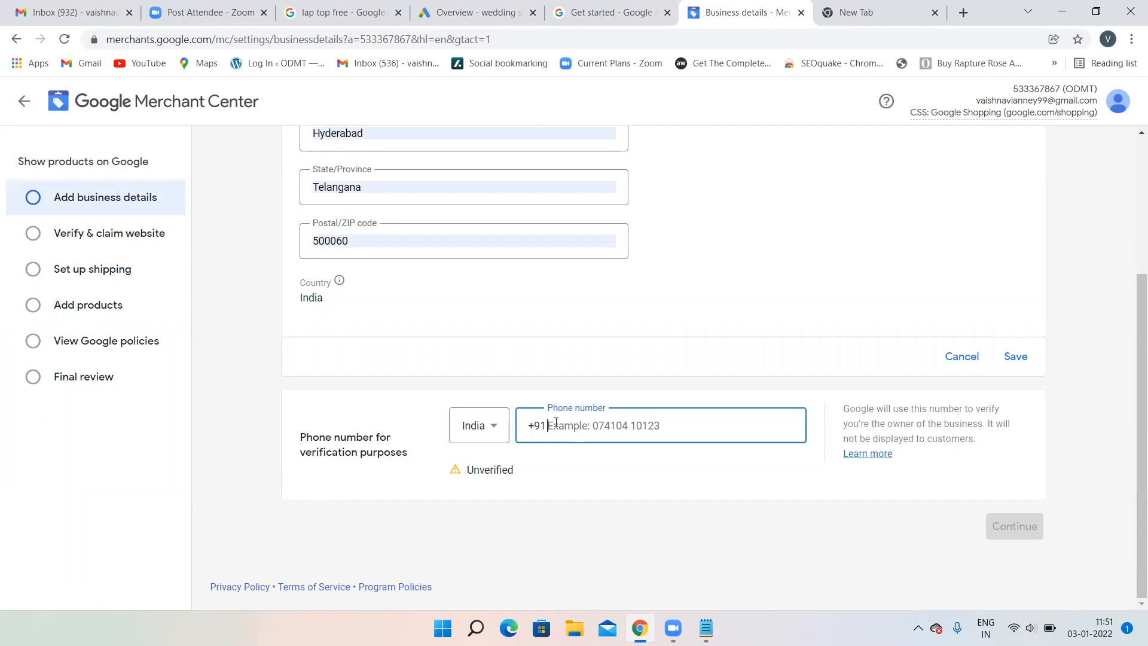
Save the phone number, request a verification code by text message, and enter the received code
left_click(1013, 358)
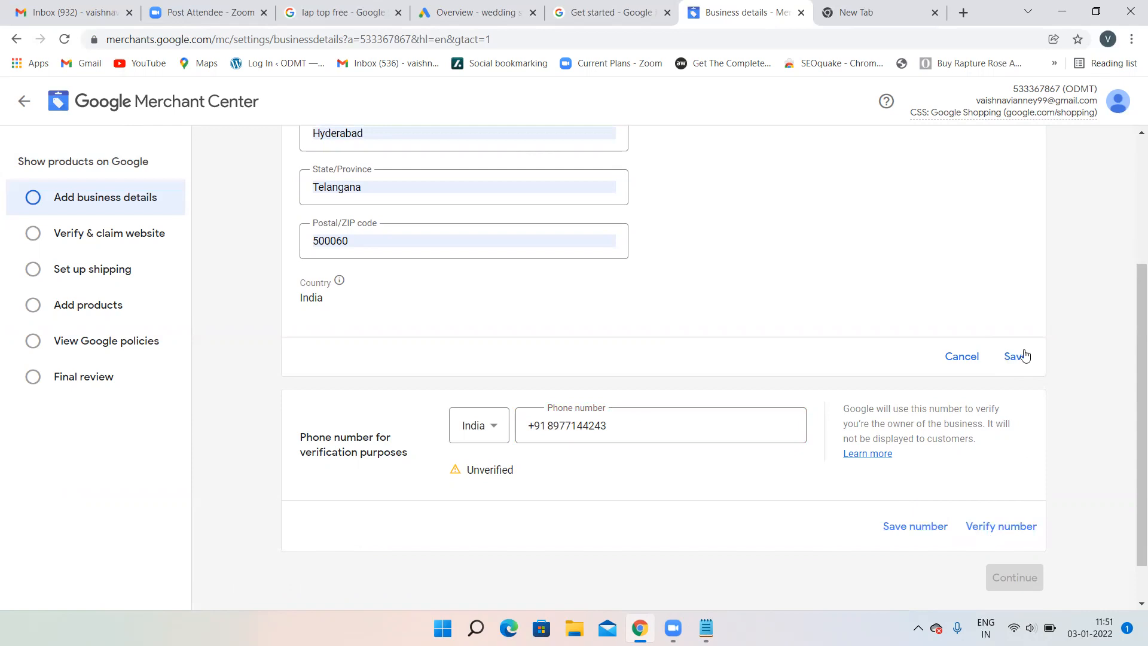
left_click(979, 527)
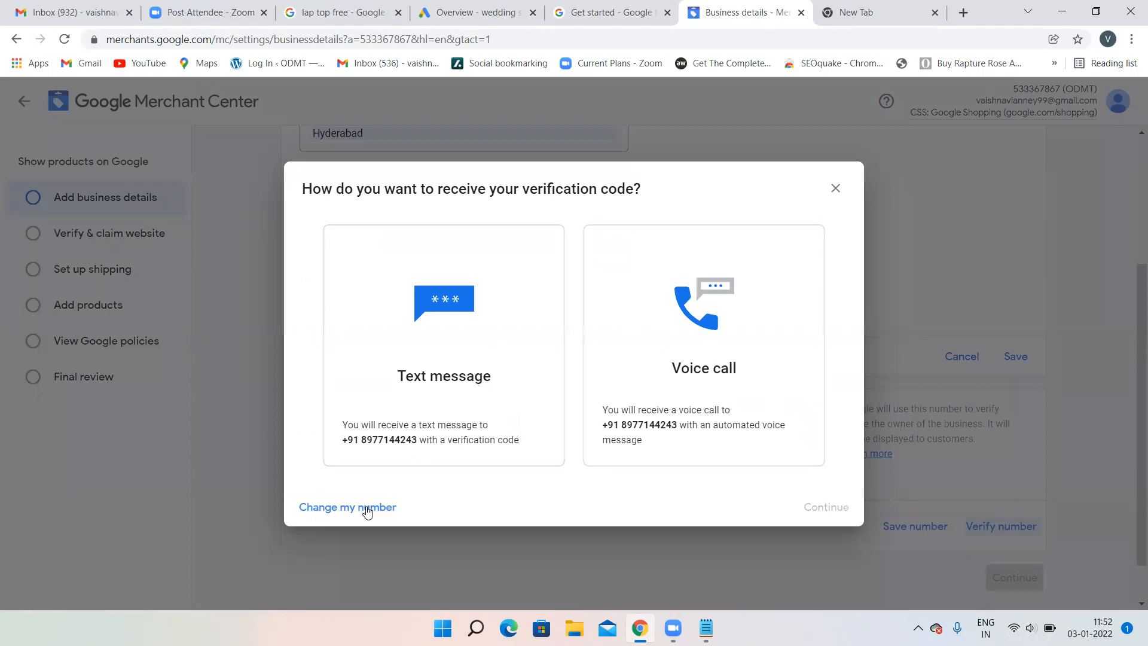
left_click(417, 381)
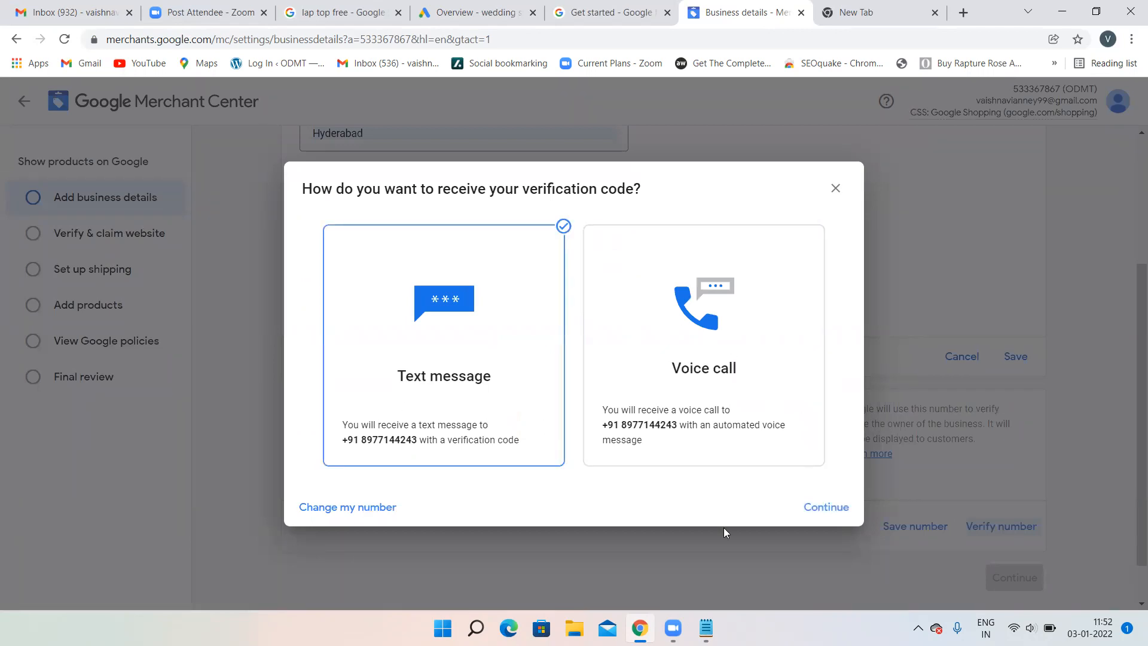
left_click(825, 507)
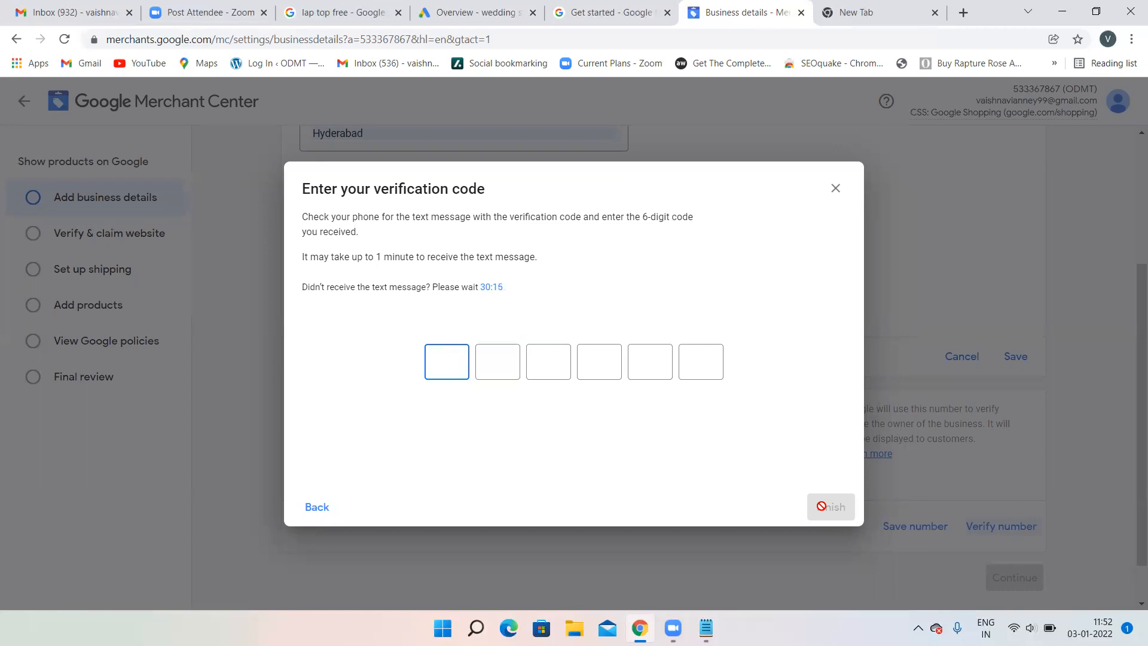
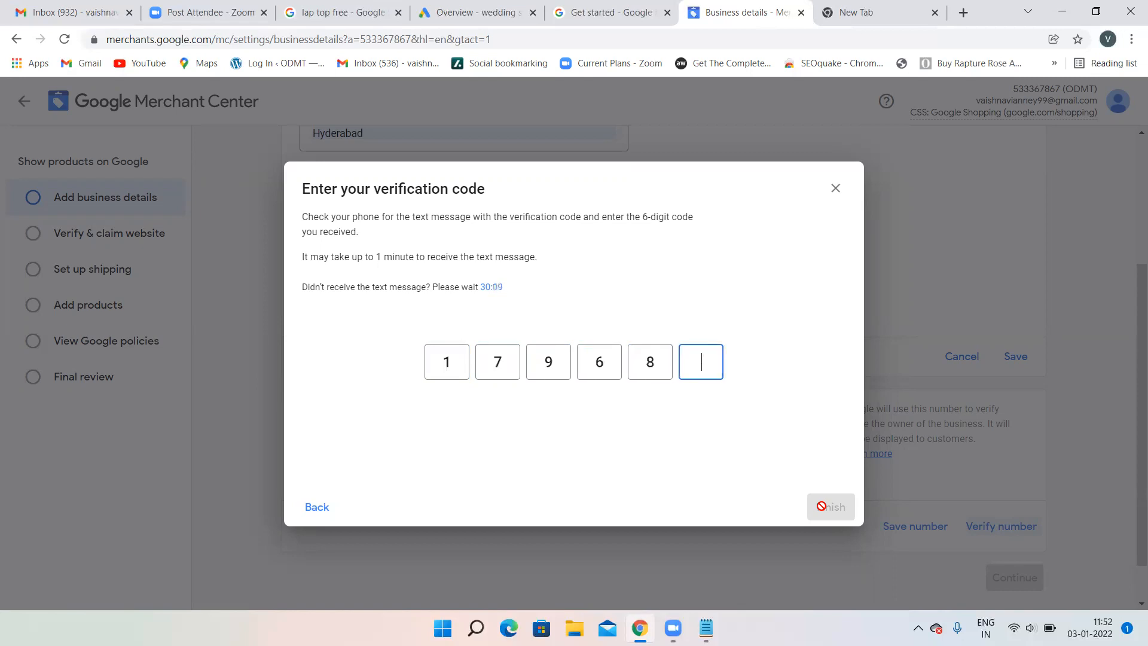
Finish phone verification and continue to the Verify & claim website step
left_click(823, 510)
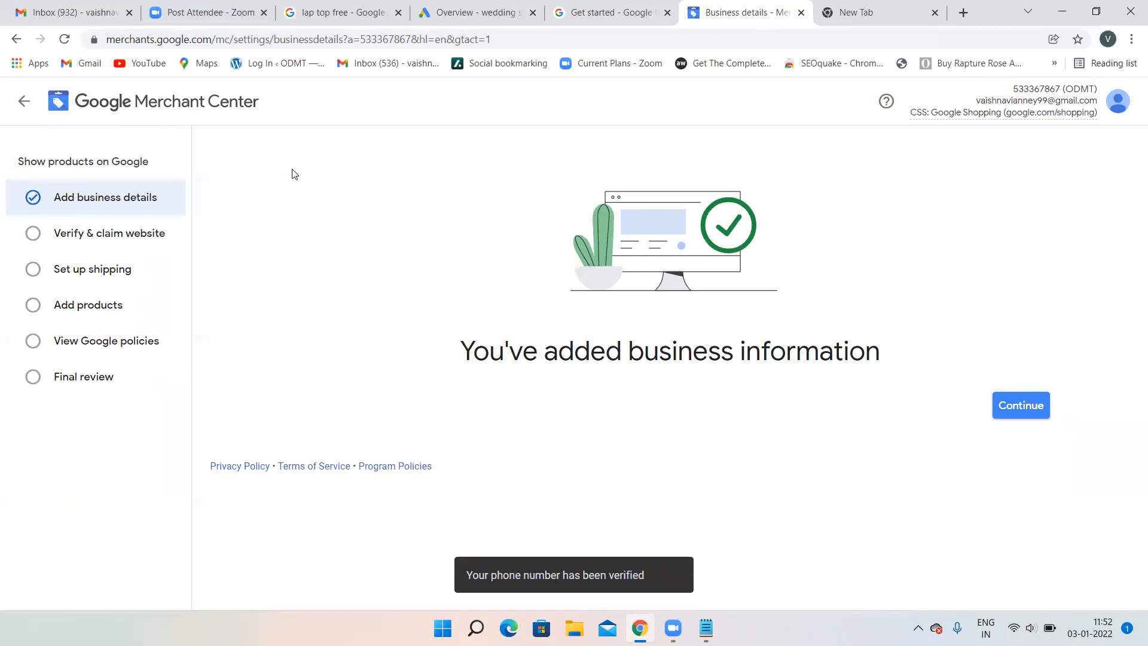
left_click(1021, 406)
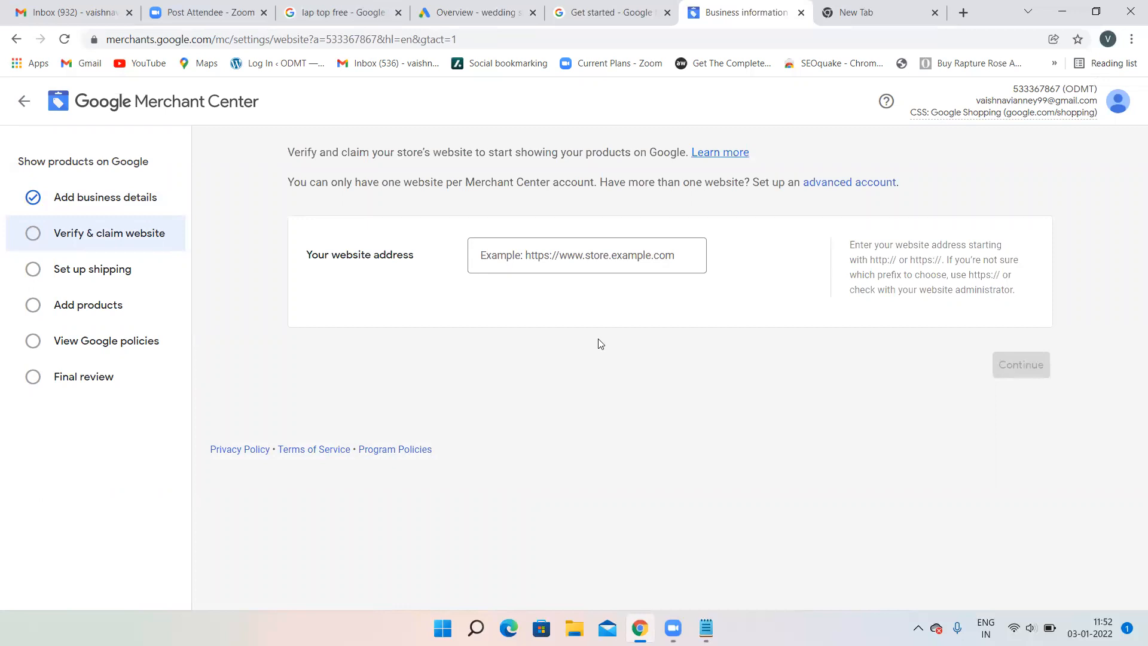
Type the store's heybro.blog site address in the empty tab and copy it
left_click(878, 8)
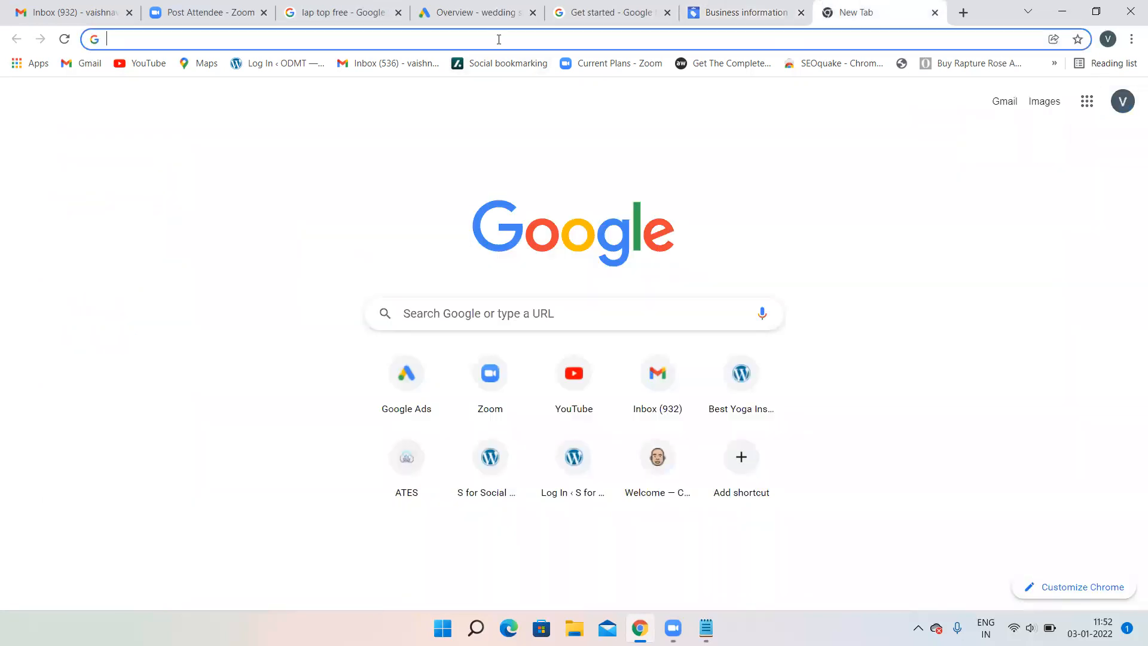
type("HEY")
key("BackSpace")
key("BackSpace")
key("BackSpace")
key("BackSpace")
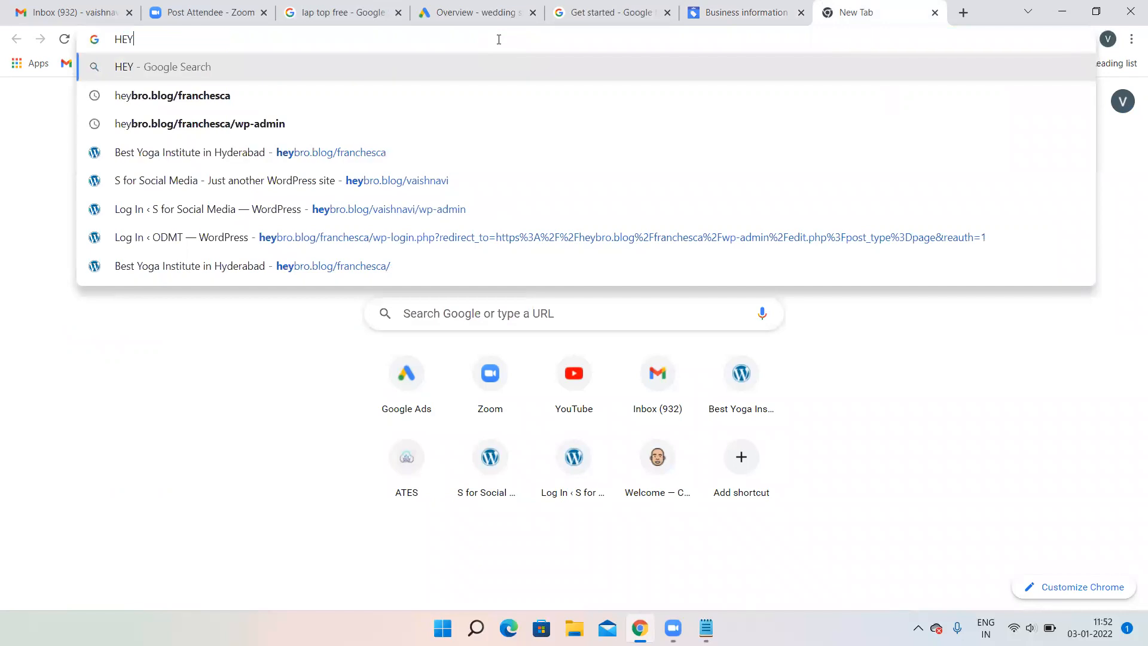
type("heybro.blo")
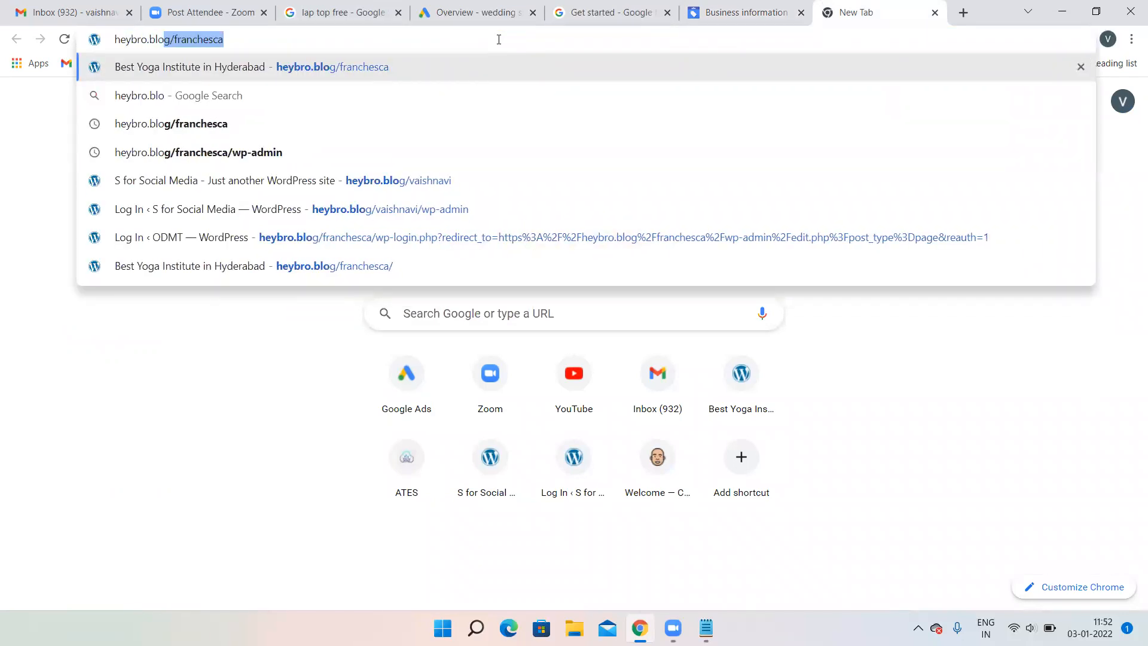
key("BackSpace")
type("g/")
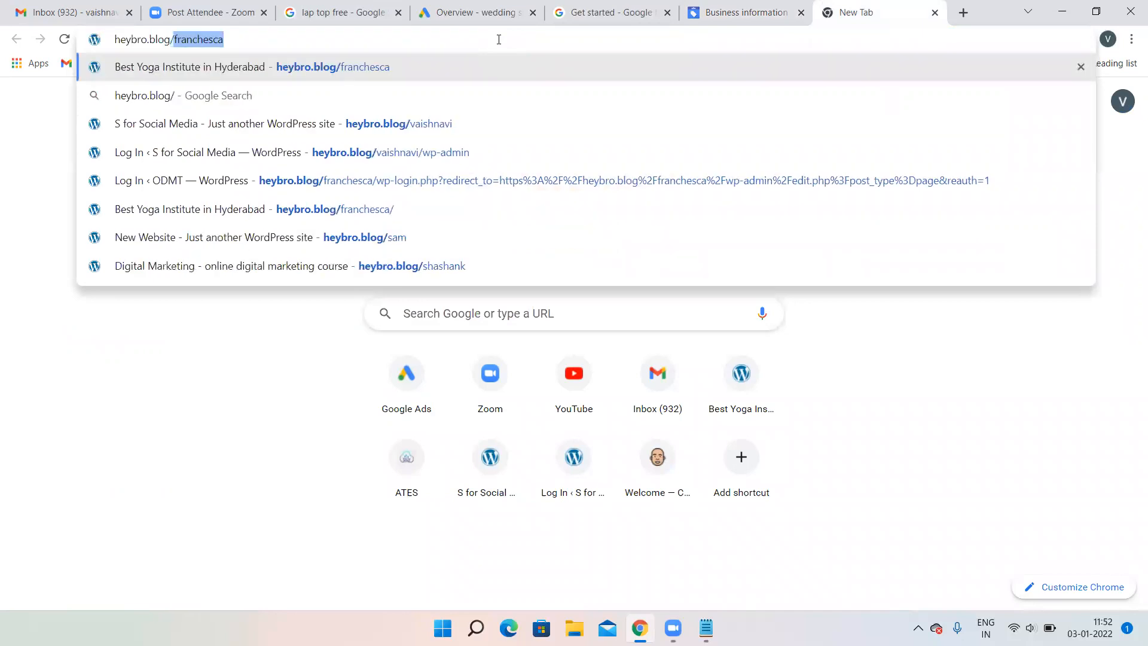
type("vaishnavi")
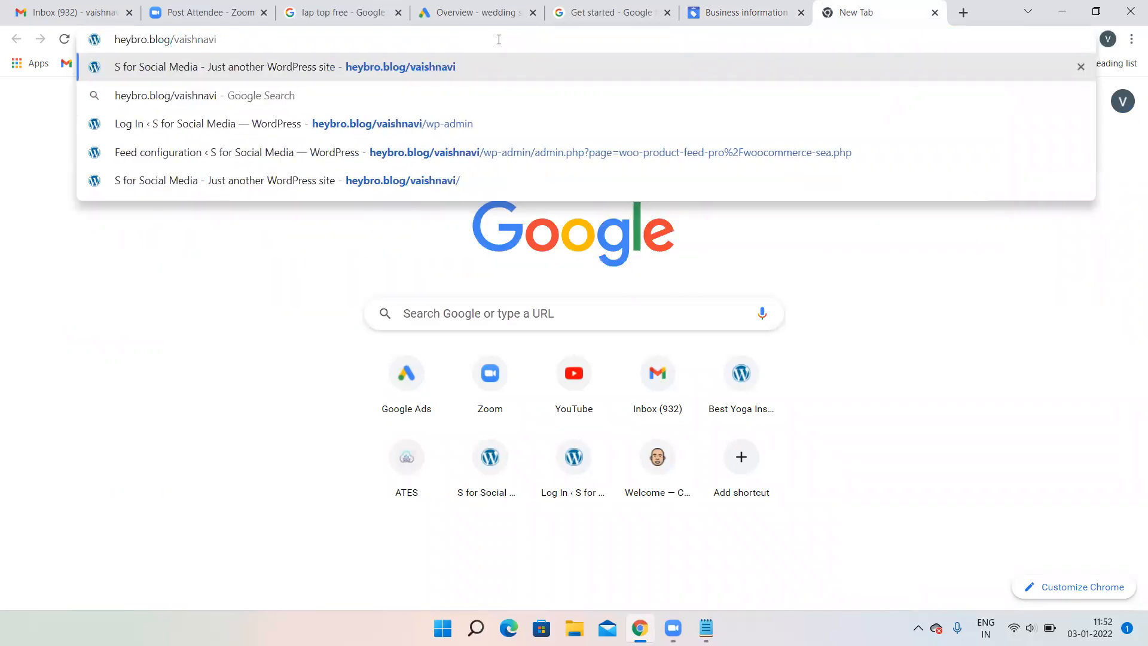
left_click_drag(238, 43, 46, 44)
key("ctrl+c")
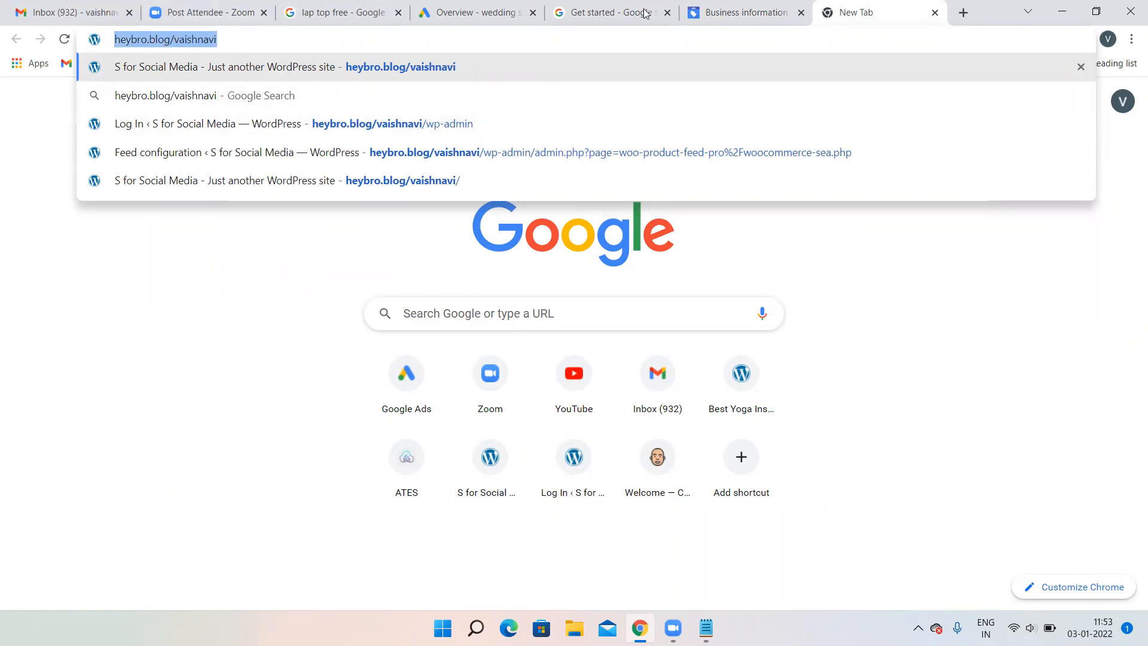
left_click(724, 11)
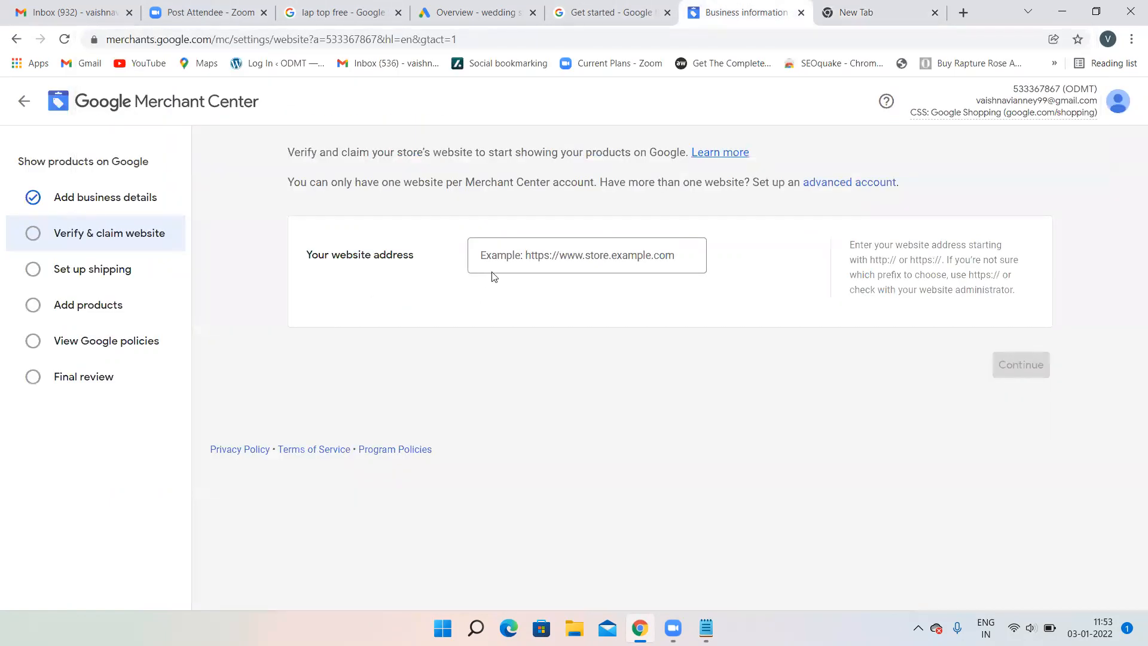
Paste the store's heybro.blog address as the website address and confirm it, double-checking the URL
left_click(502, 258)
key("ctrl+v")
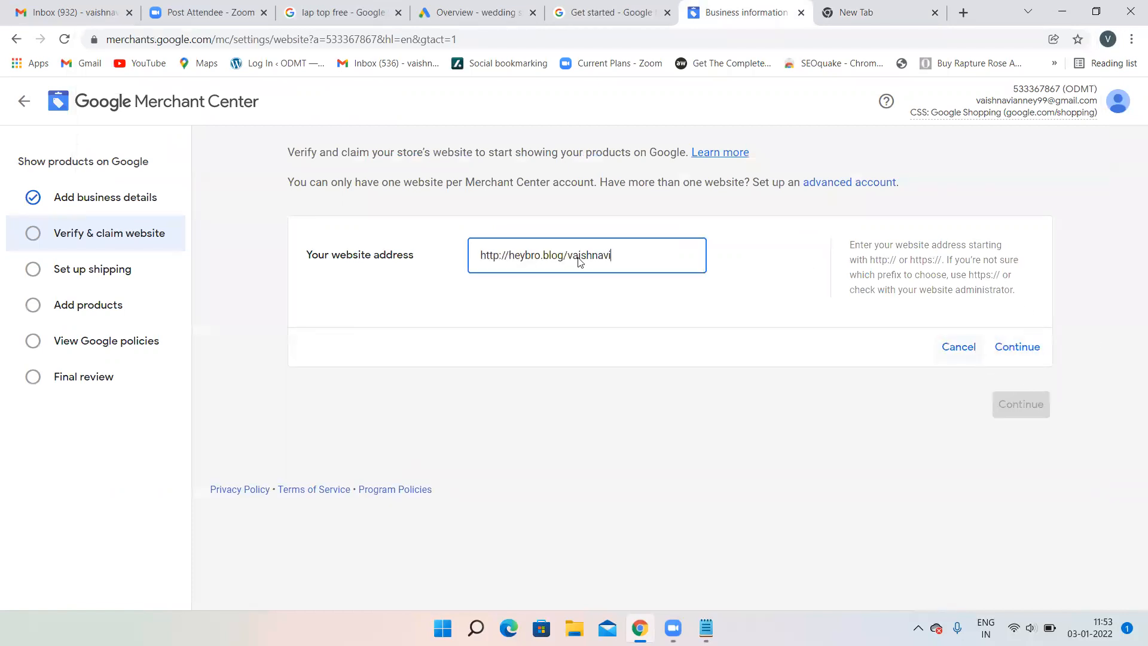
left_click(1019, 349)
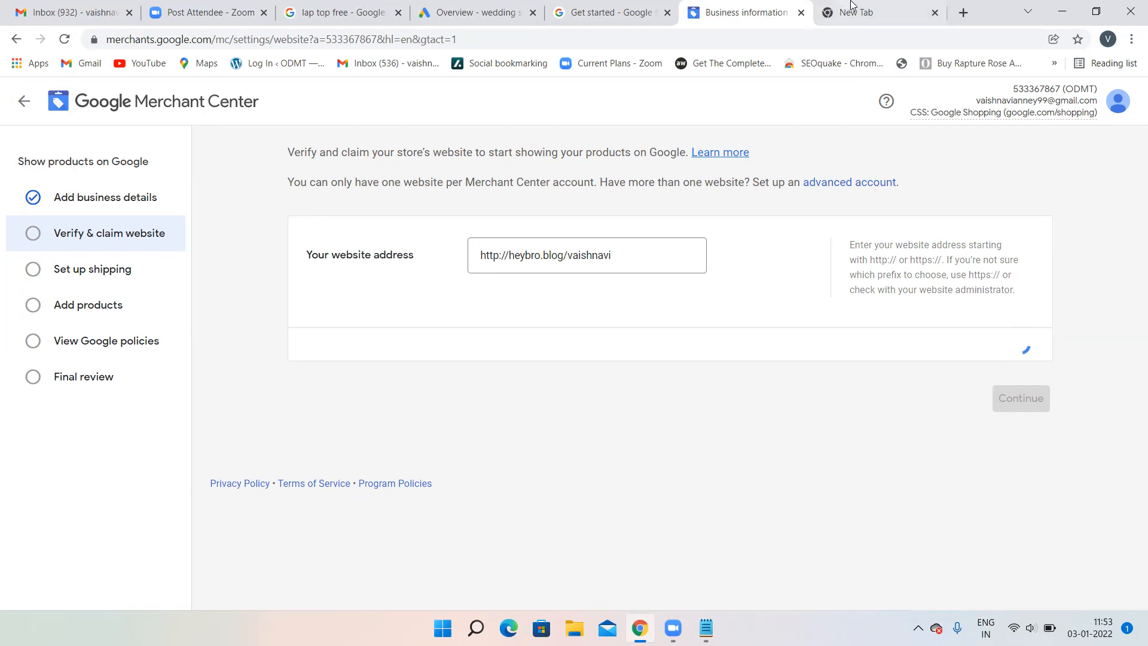
left_click(870, 4)
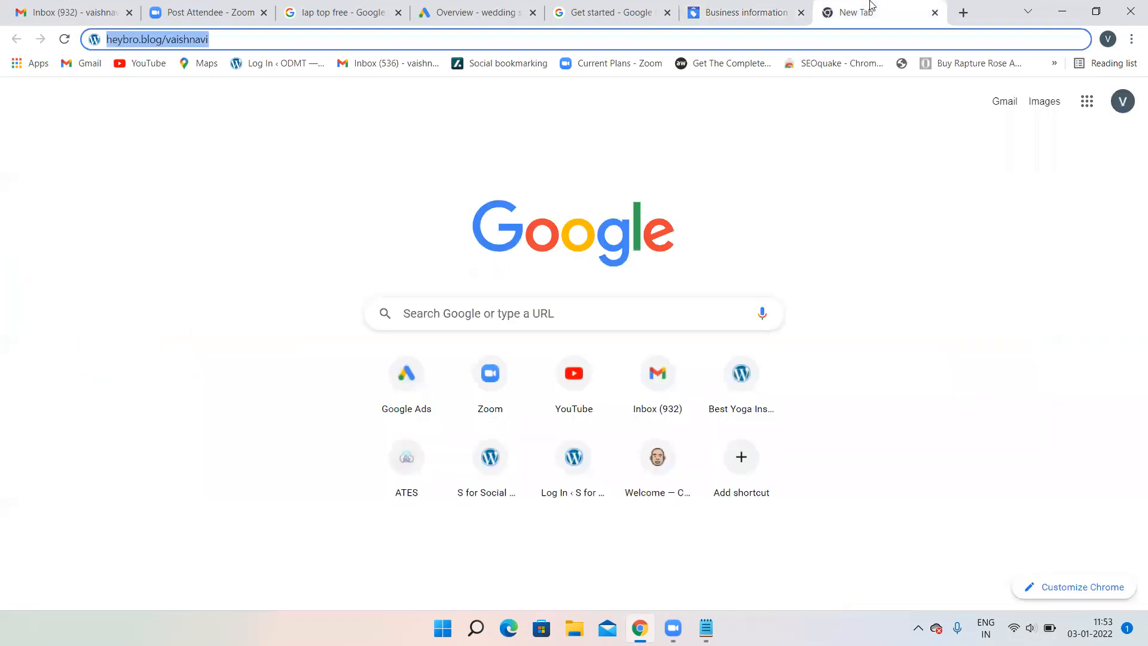
double_click(279, 40)
left_click(734, 4)
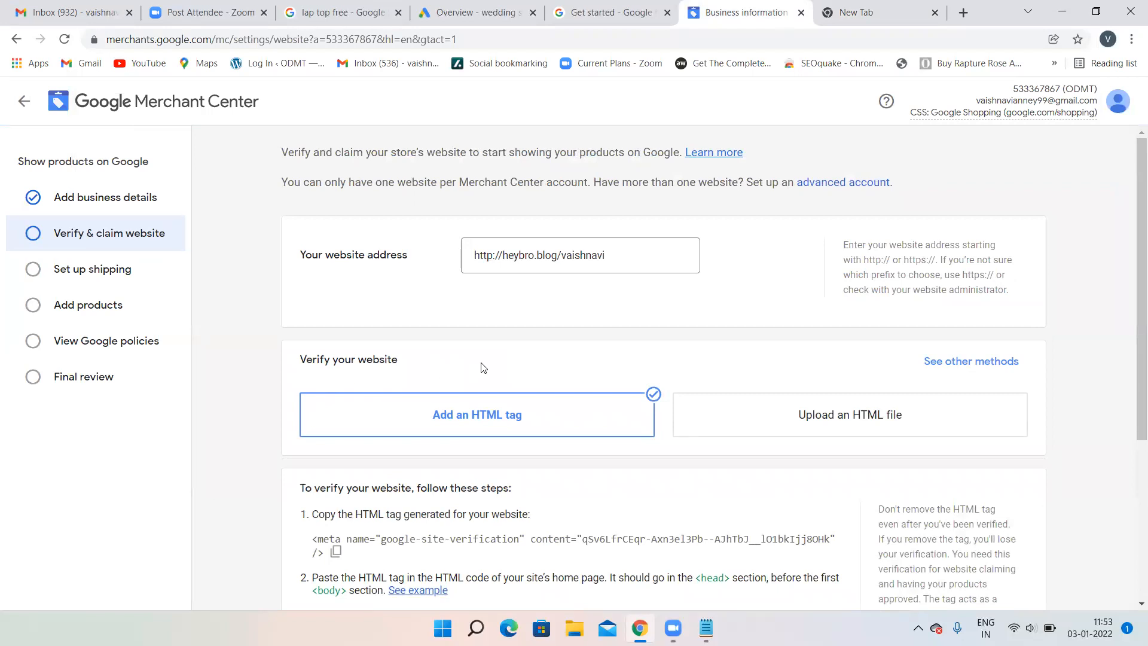
Load the store's /wp-admin page in its tab and copy Merchant Center's site-verification meta tag
scroll(483, 367, "down", 3)
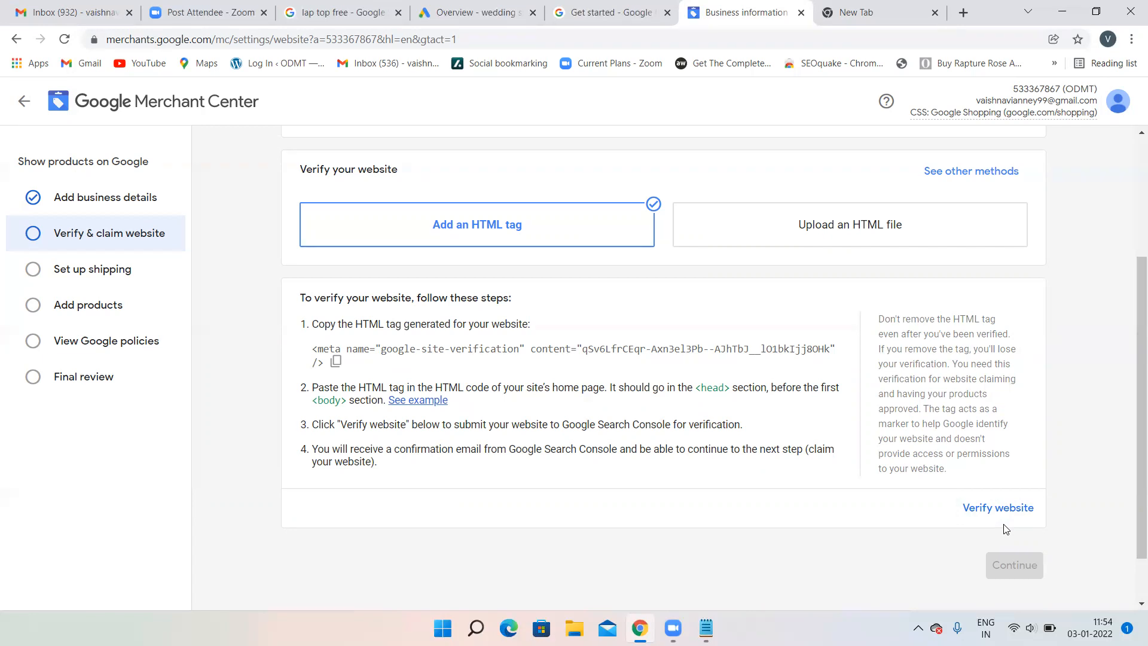
left_click(829, 5)
left_click(219, 41)
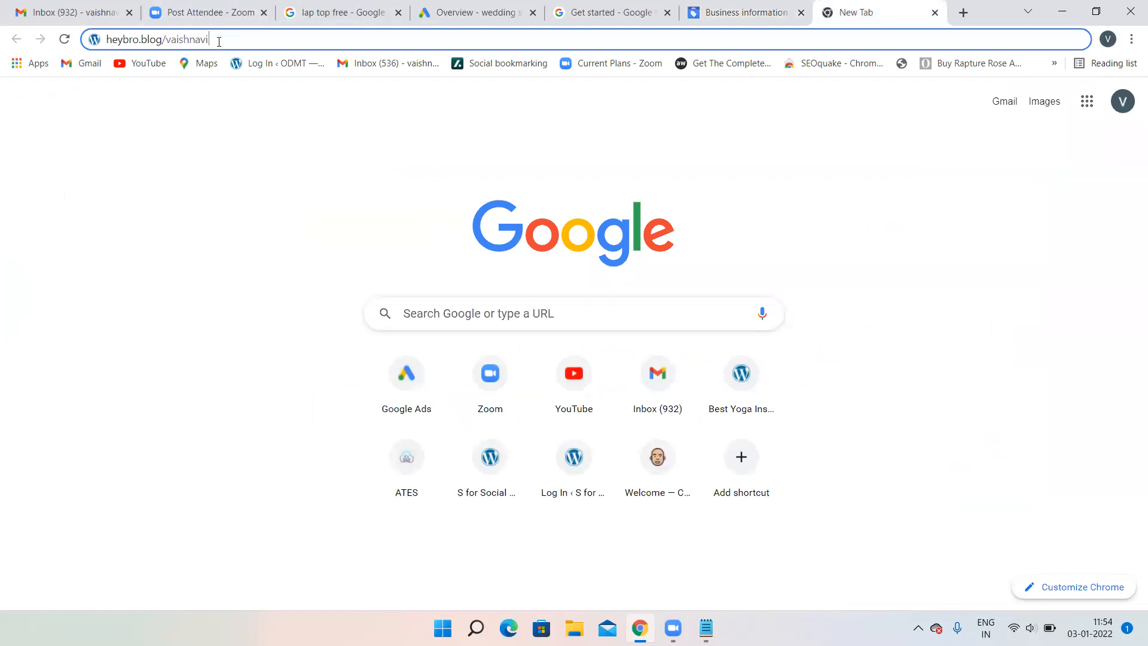
type("/wp-adm")
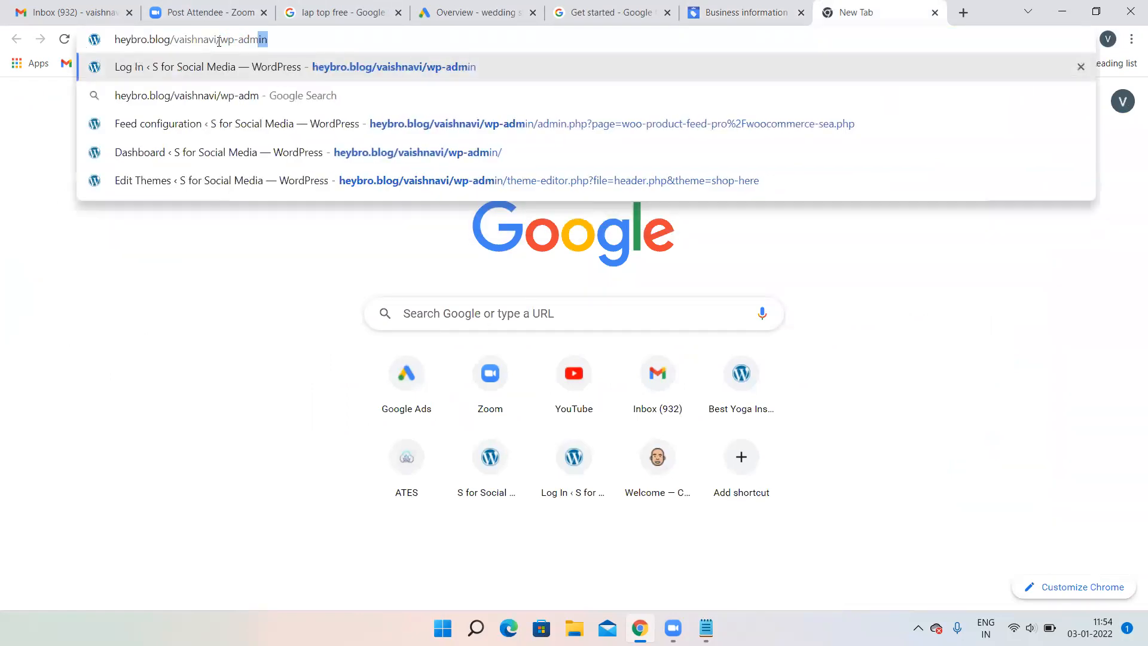
type("in")
key("Return")
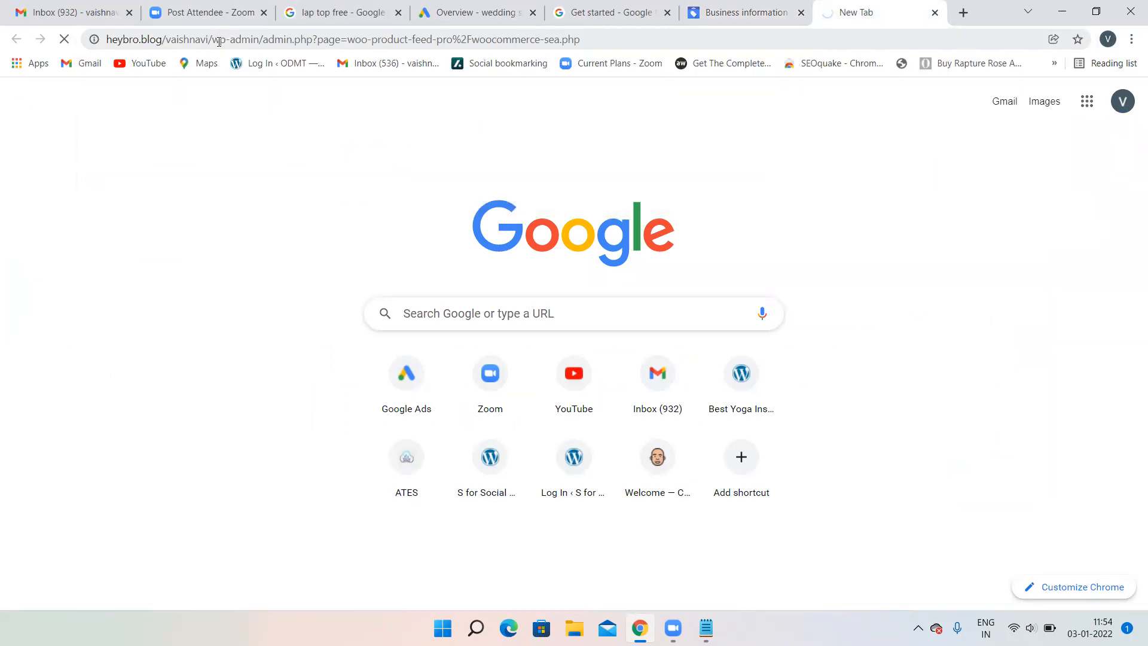
left_click(729, 5)
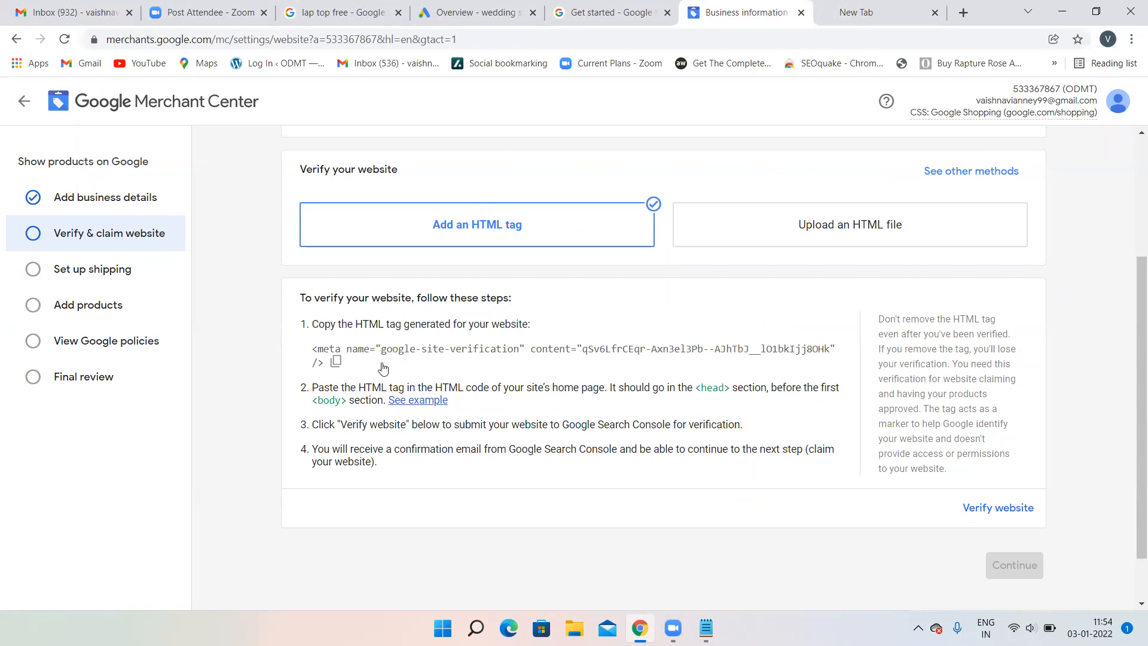
left_click(336, 363)
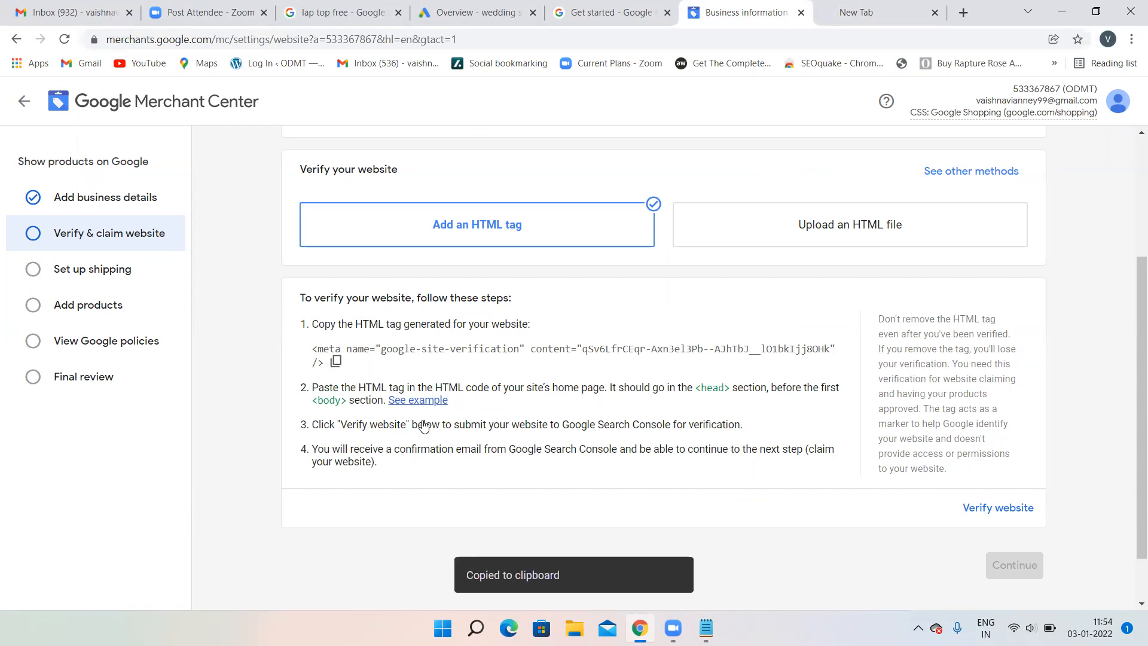
Log in to the WordPress admin with the saved username and the account password
left_click(864, 12)
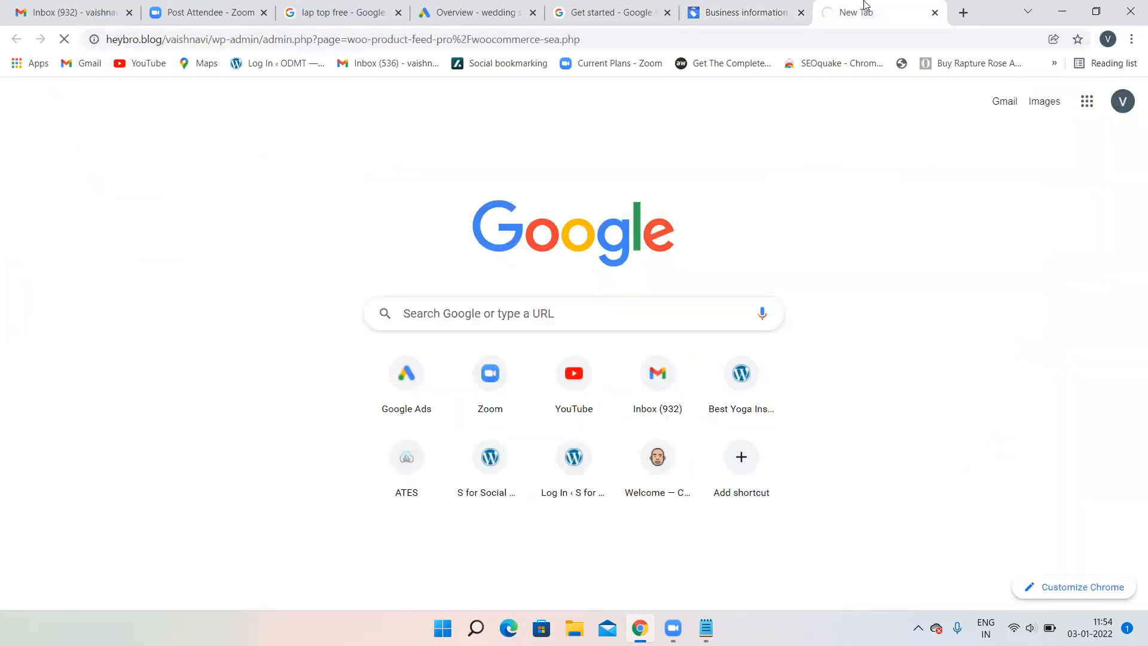
key("Return")
type("vaishnavi")
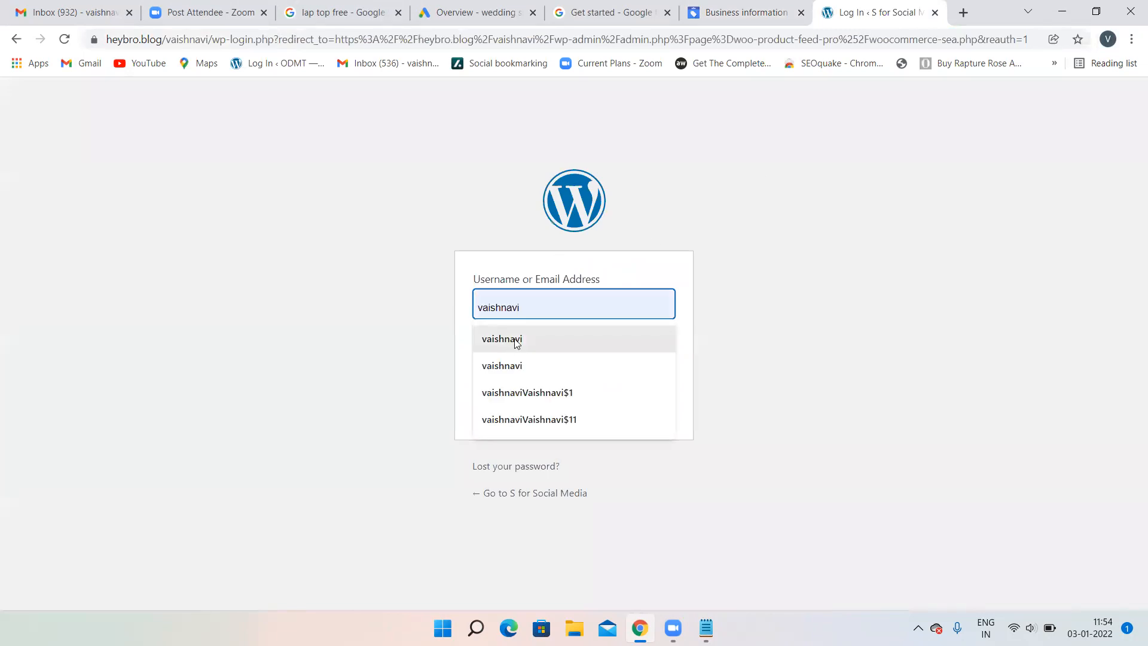
left_click(512, 338)
left_click(506, 371)
type("•••••••••••")
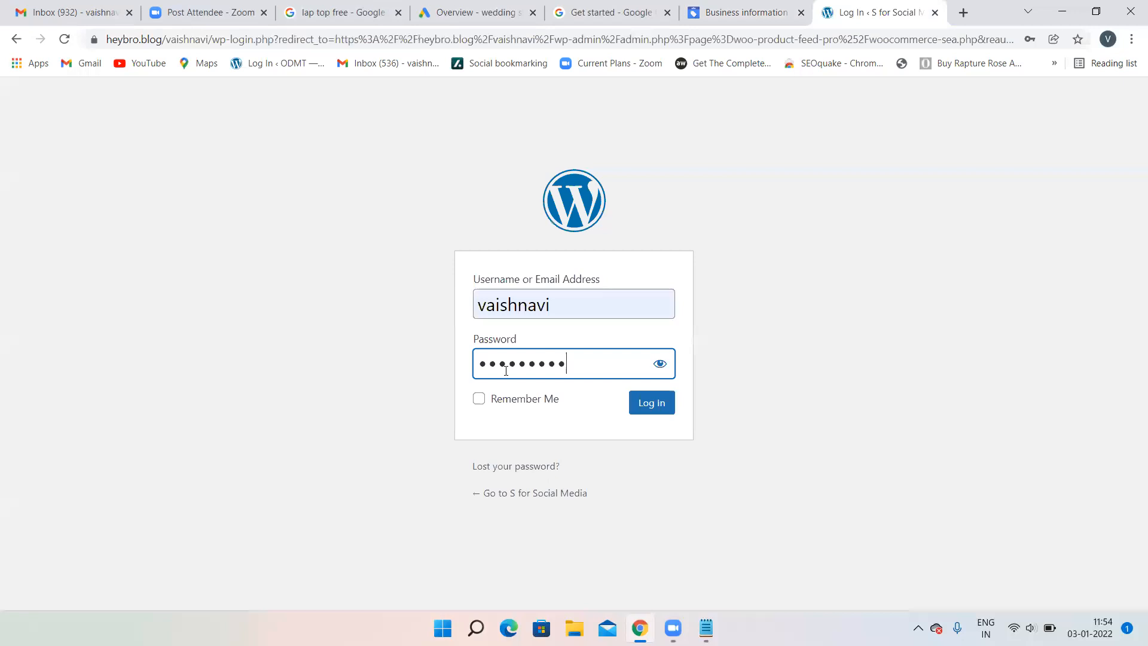
key("Return")
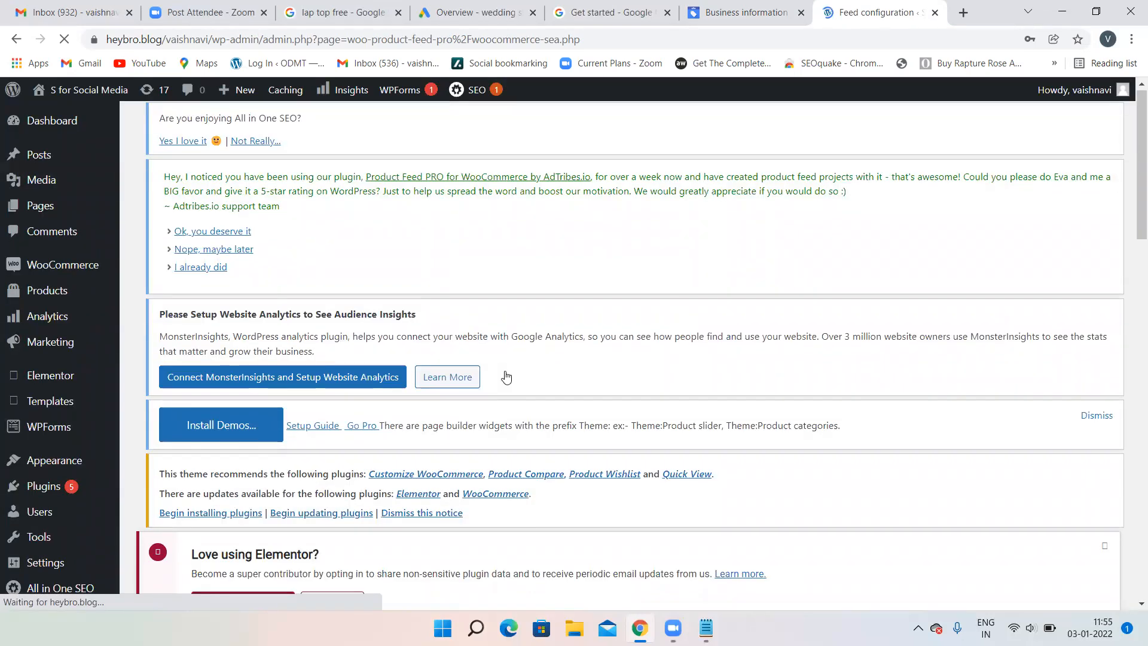
Dismiss Chrome's breach and save-password prompts, then go to Appearance > Theme Editor
scroll(505, 375, "down", 3)
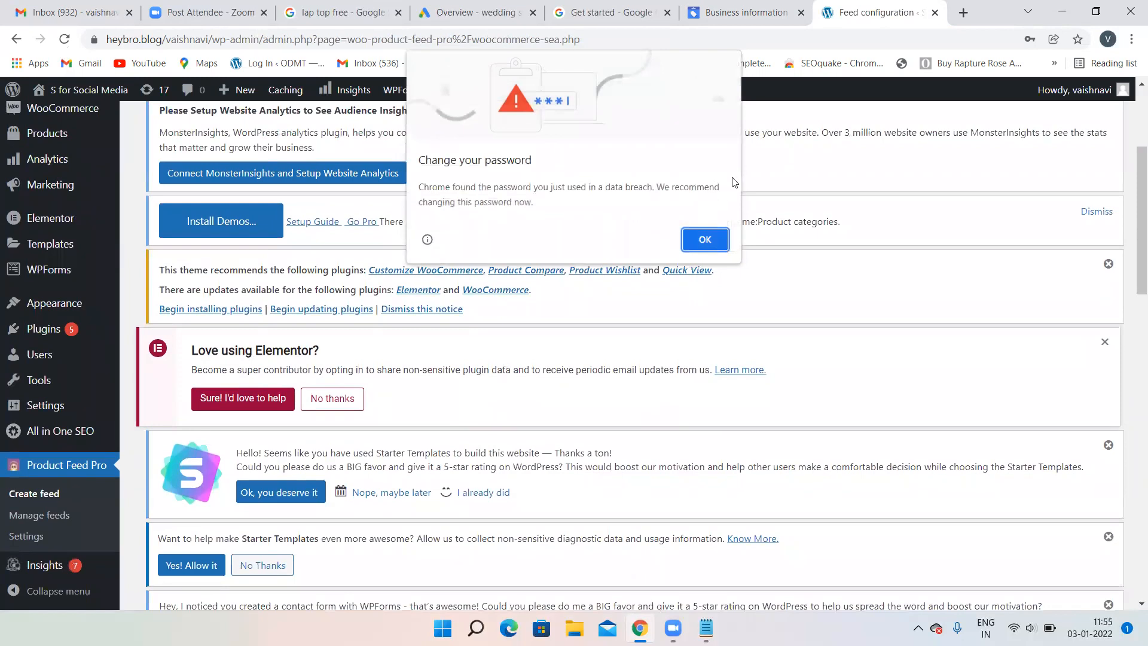
left_click(700, 239)
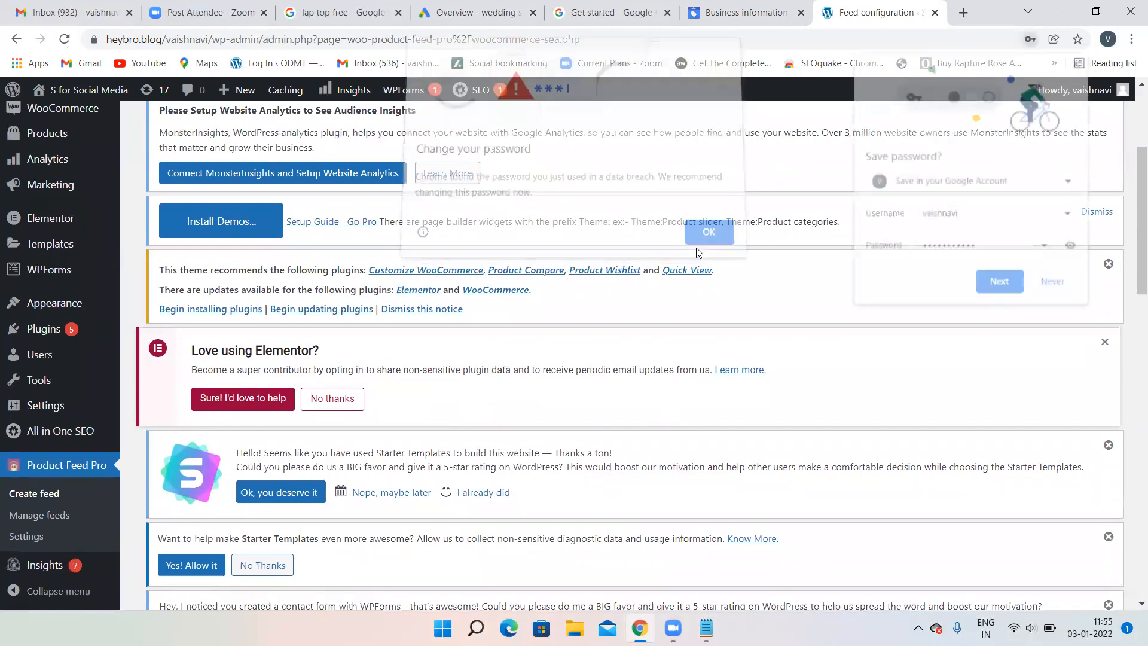
left_click(1053, 284)
mouse_move(52, 308)
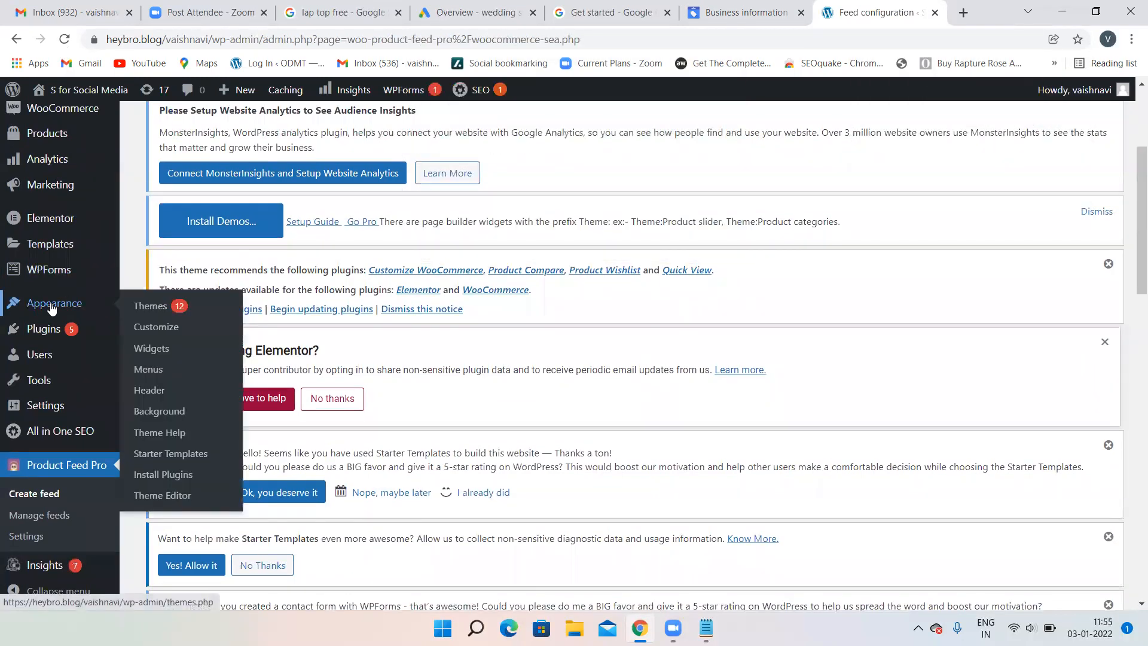
left_click(162, 497)
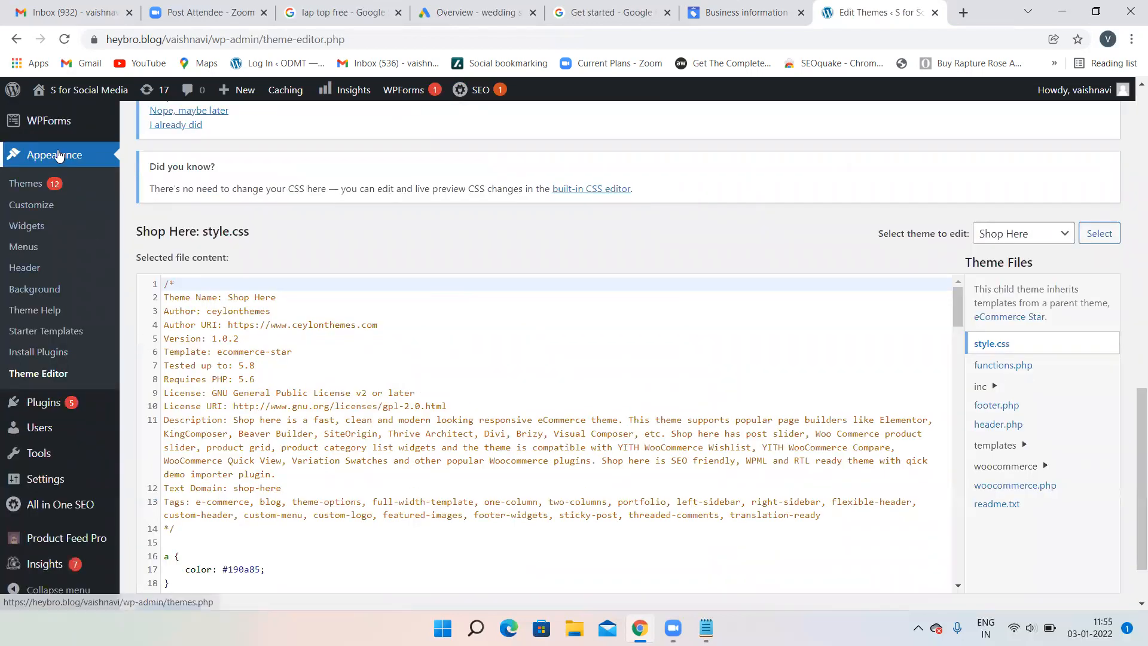
Check Merchant Center's tag-placement example, then load the Shop Here theme's header.php in the editor
mouse_move(33, 390)
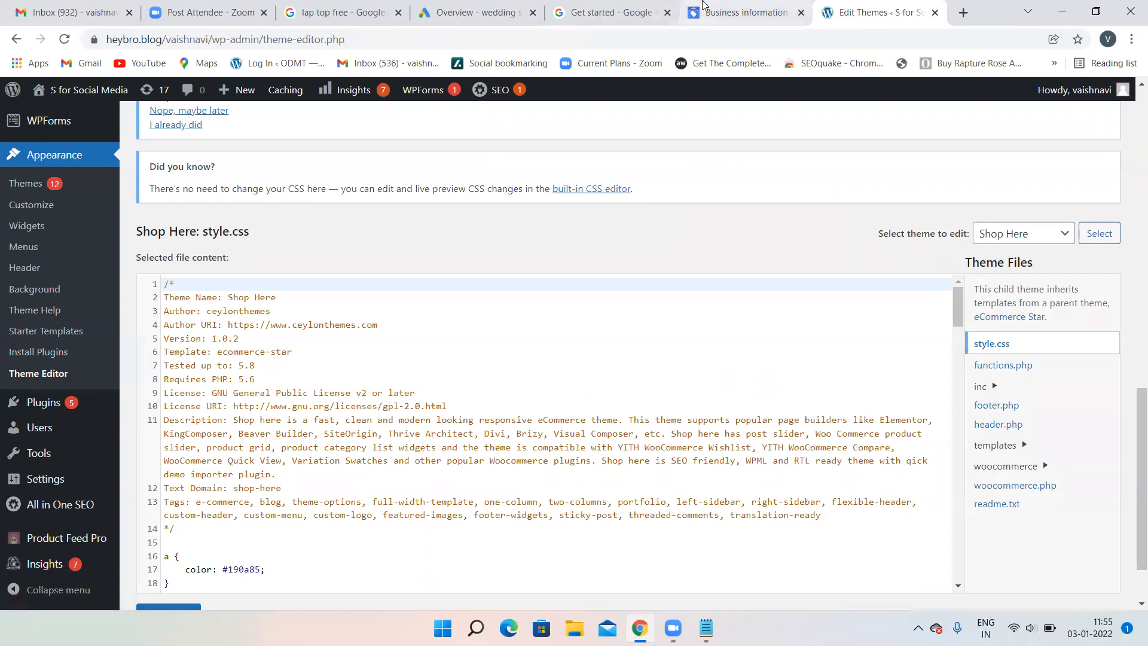
left_click(745, 13)
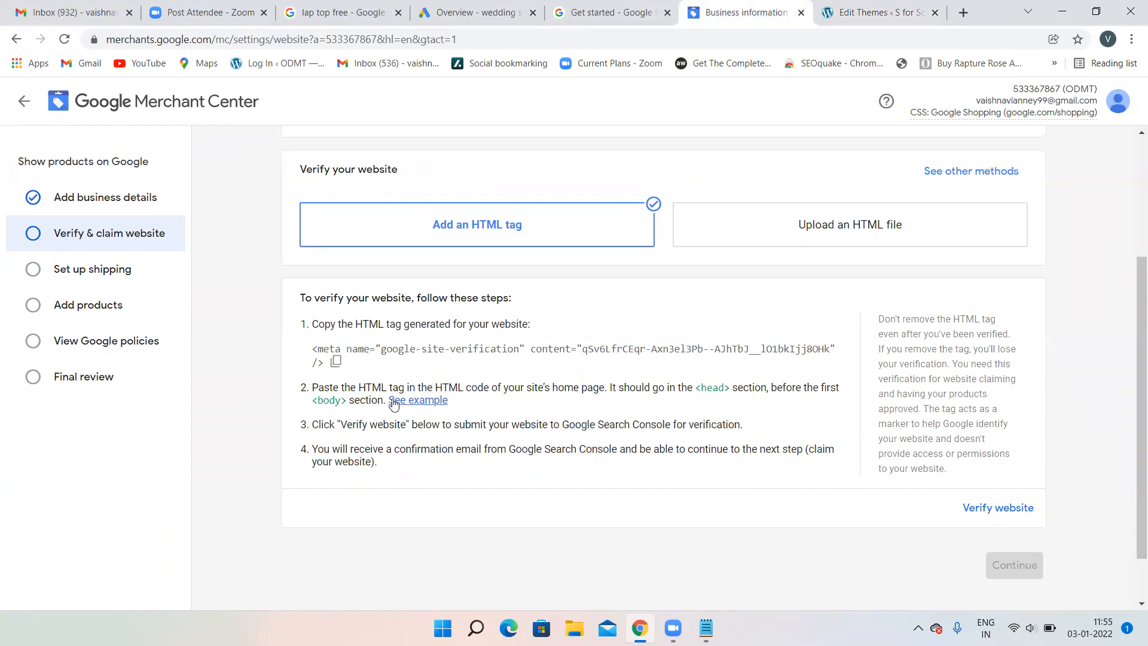
left_click(433, 400)
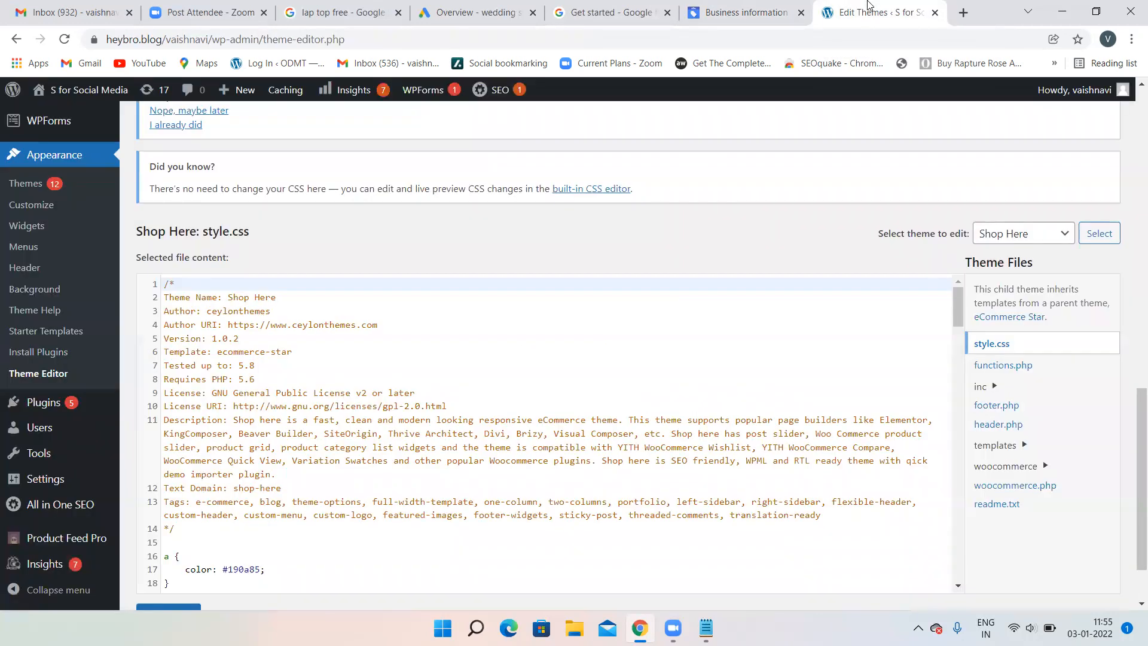
left_click(870, 7)
left_click(989, 425)
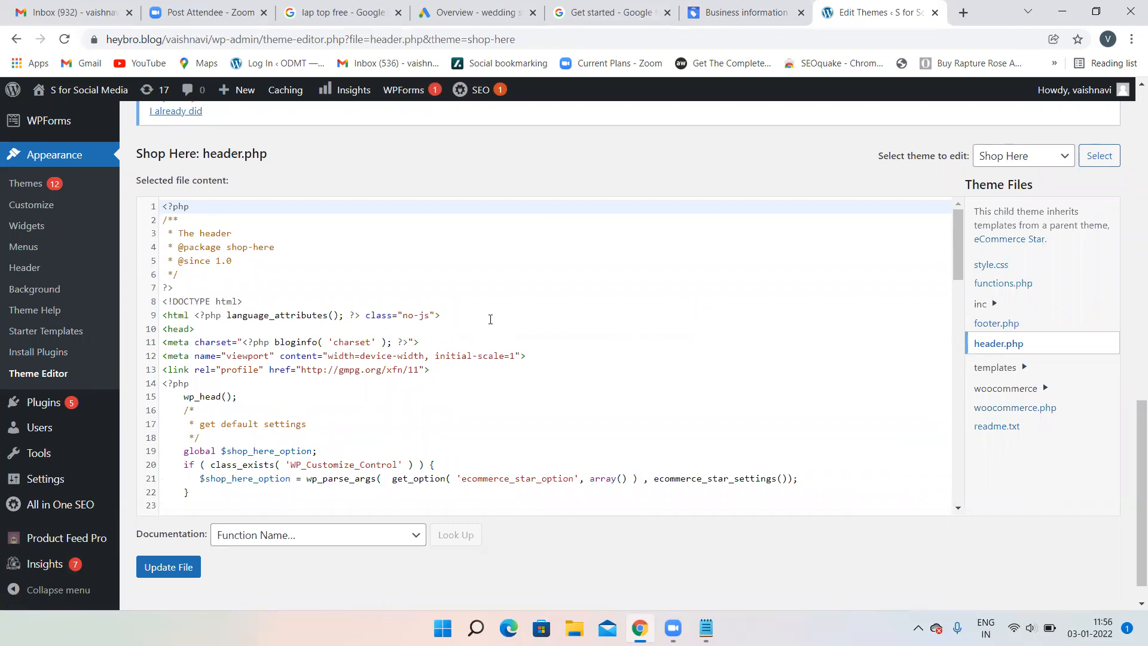
Replace the old verification tag on line 34 of header.php with the copied meta tag
scroll(490, 320, "down", 5)
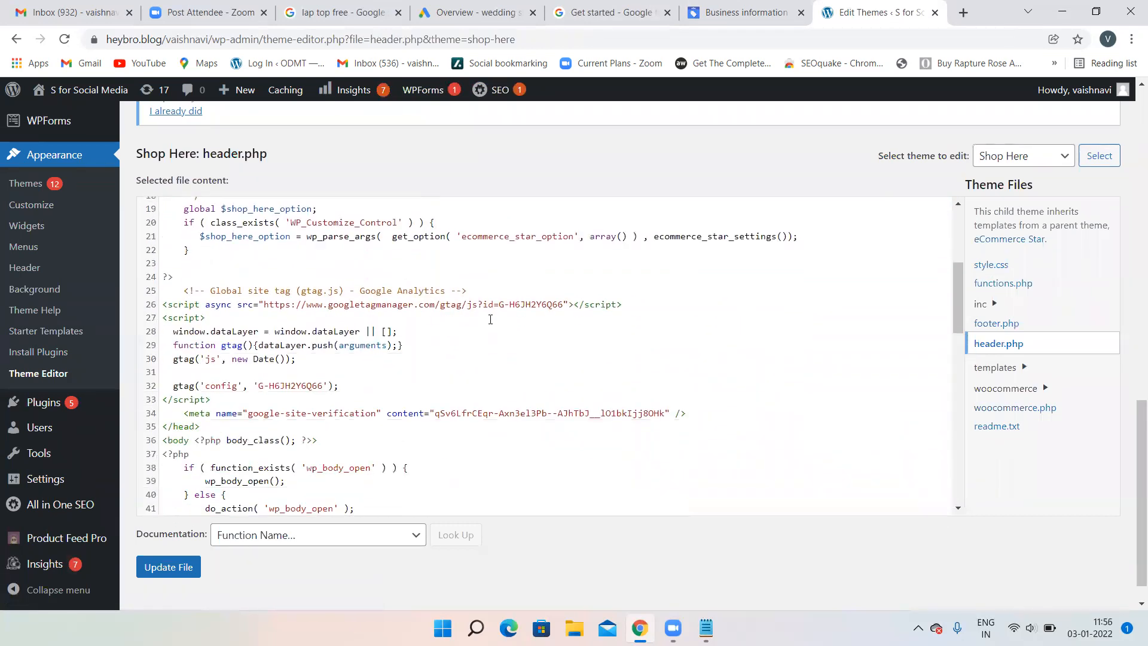
scroll(491, 319, "up", 4)
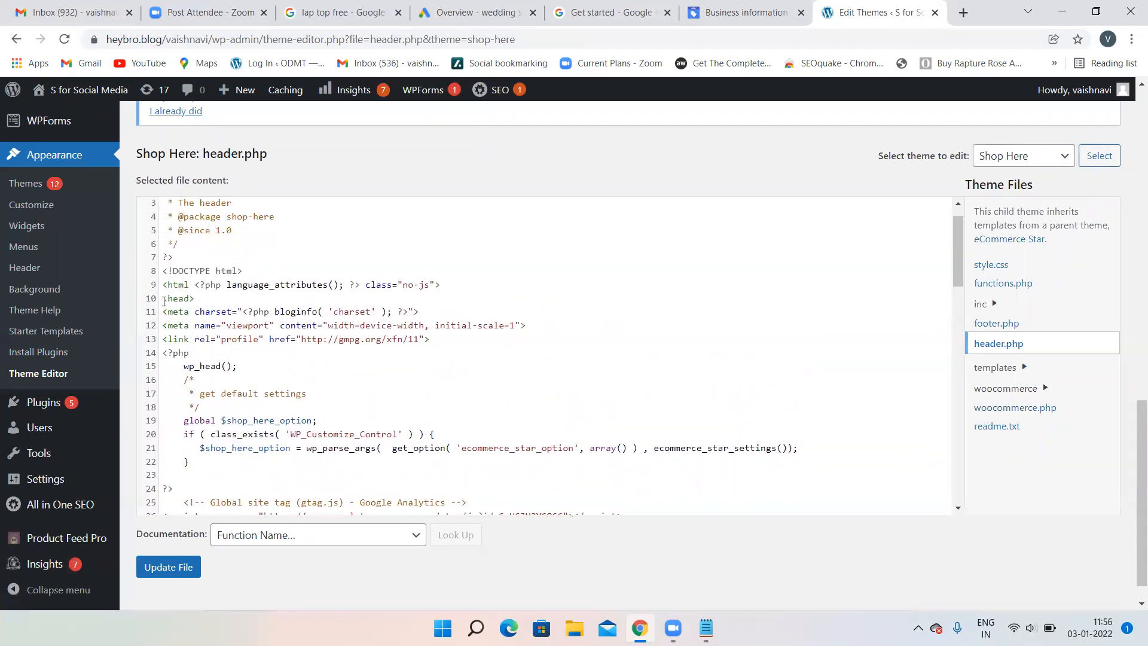
scroll(513, 336, "down", 4)
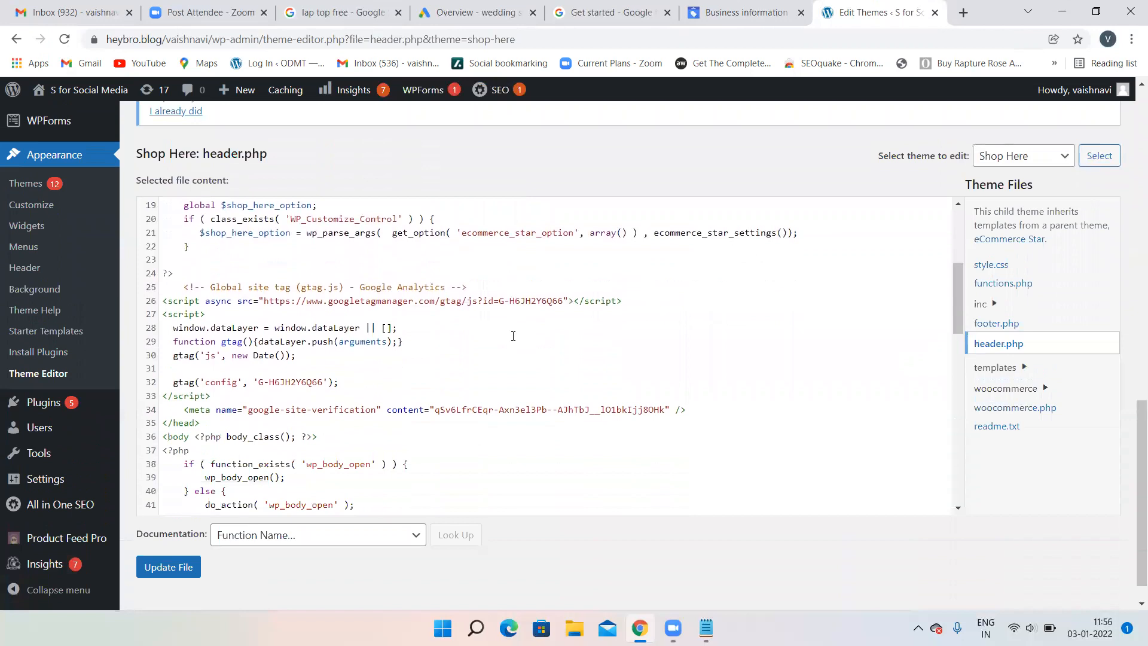
scroll(513, 336, "down", 1)
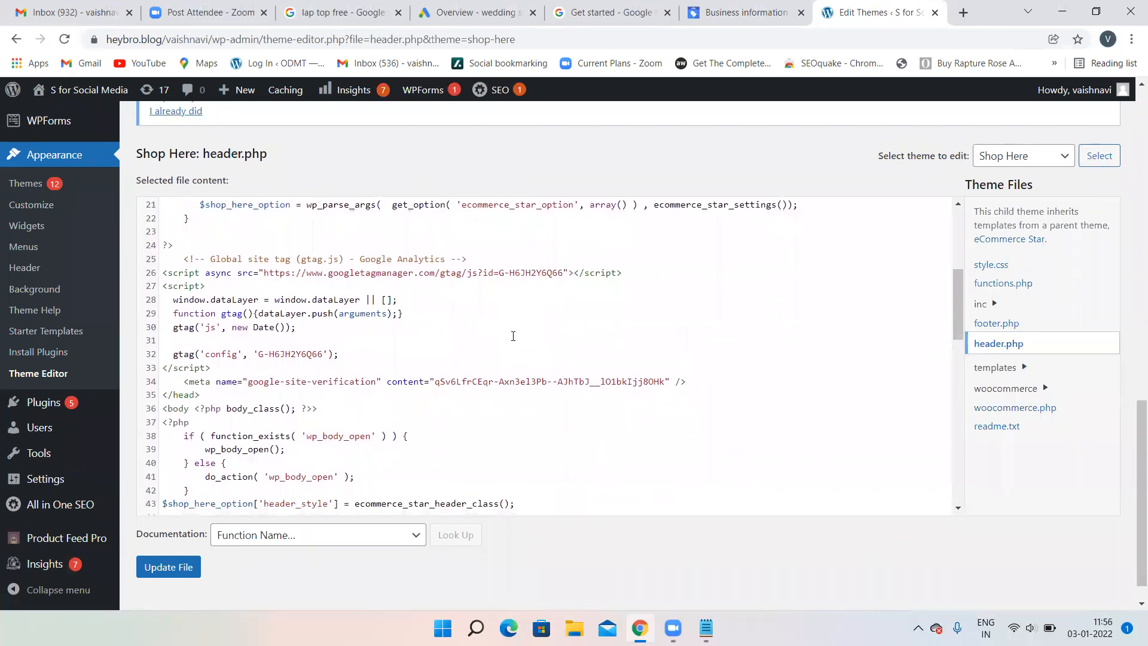
left_click_drag(697, 382, 220, 379)
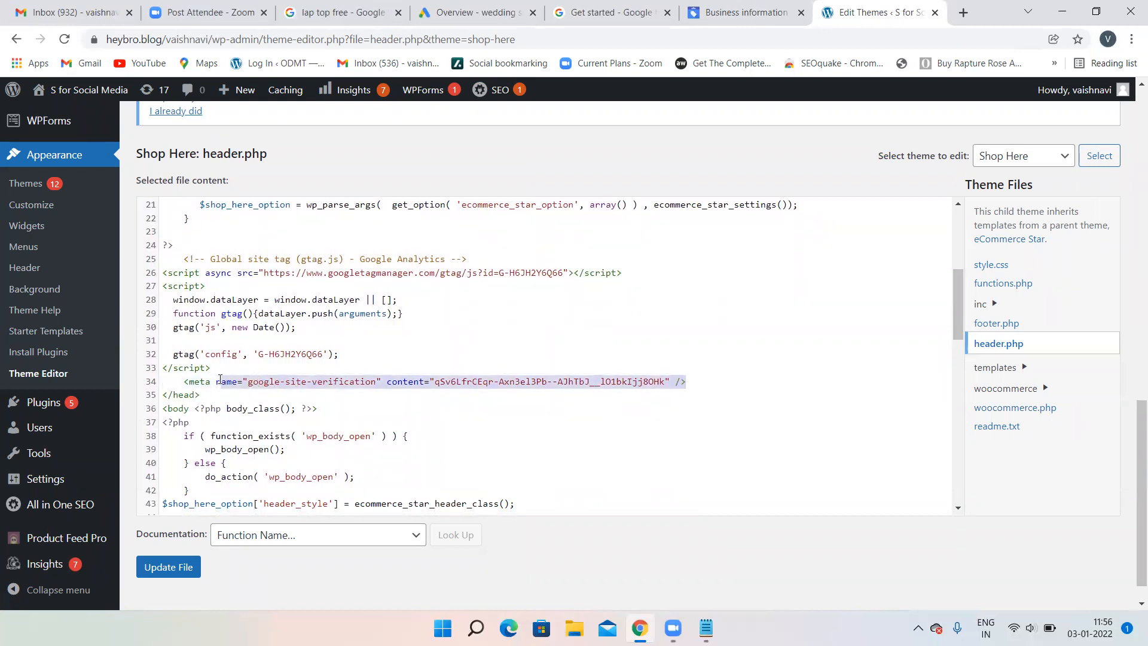
key("BackSpace")
key("BackSpace")
key("BackSpace")
key("BackSpace")
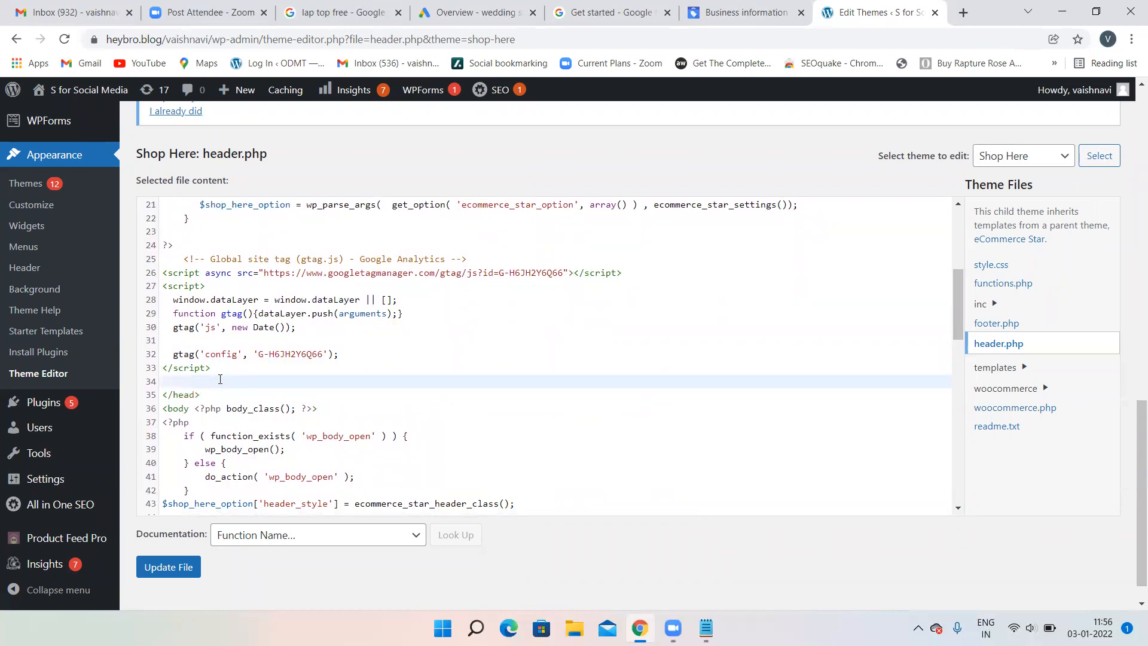
key("ctrl+v")
Save header.php with Update File and return to Merchant Center's verification page
left_click(167, 565)
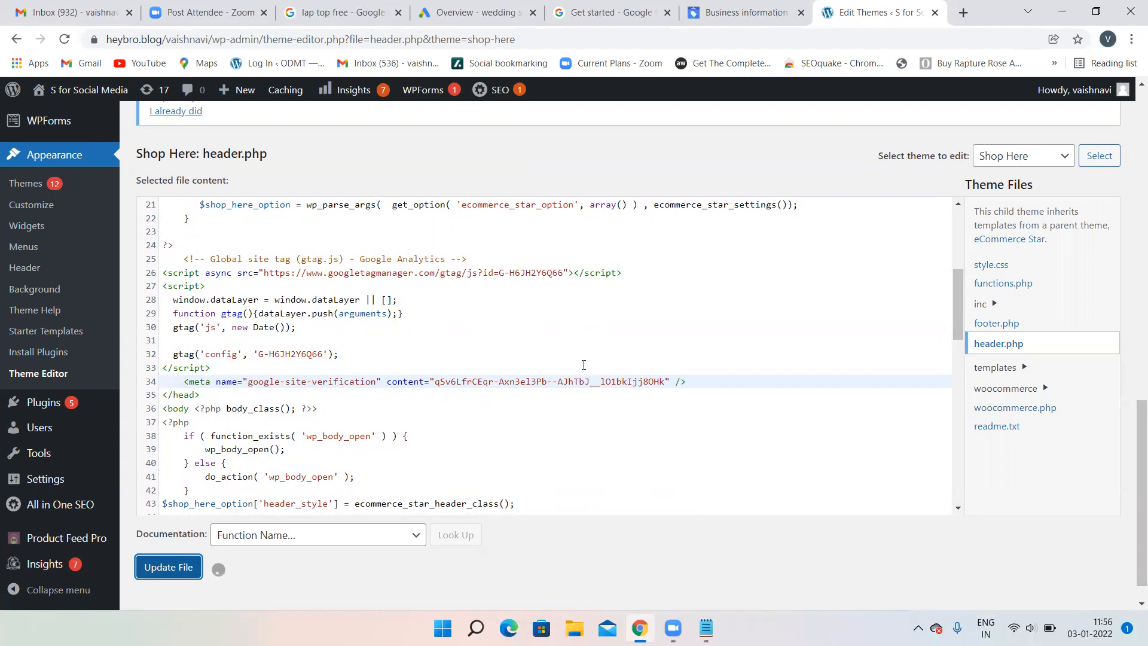
scroll(583, 365, "down", 3)
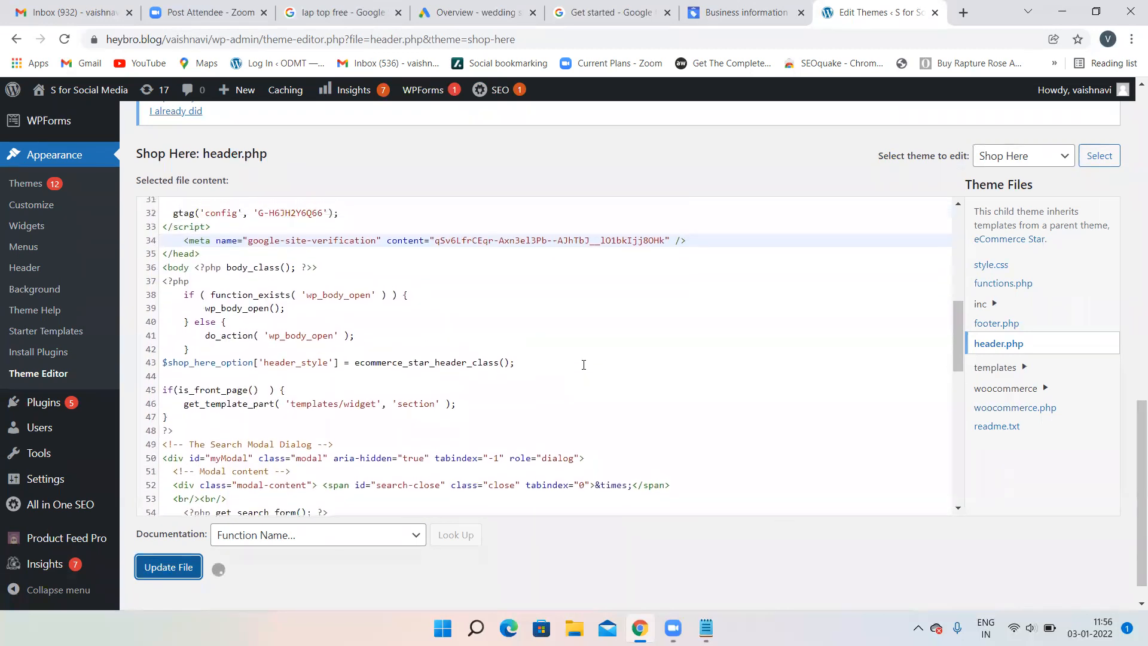
scroll(583, 365, "up", 1)
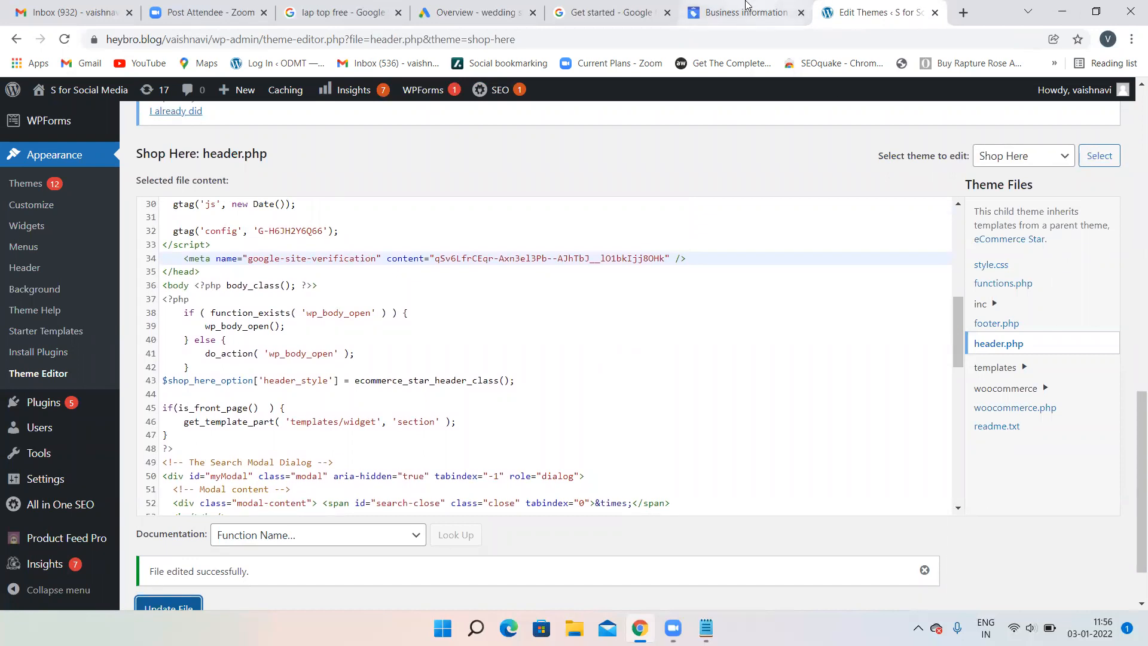
left_click(768, 10)
scroll(784, 391, "down", 1)
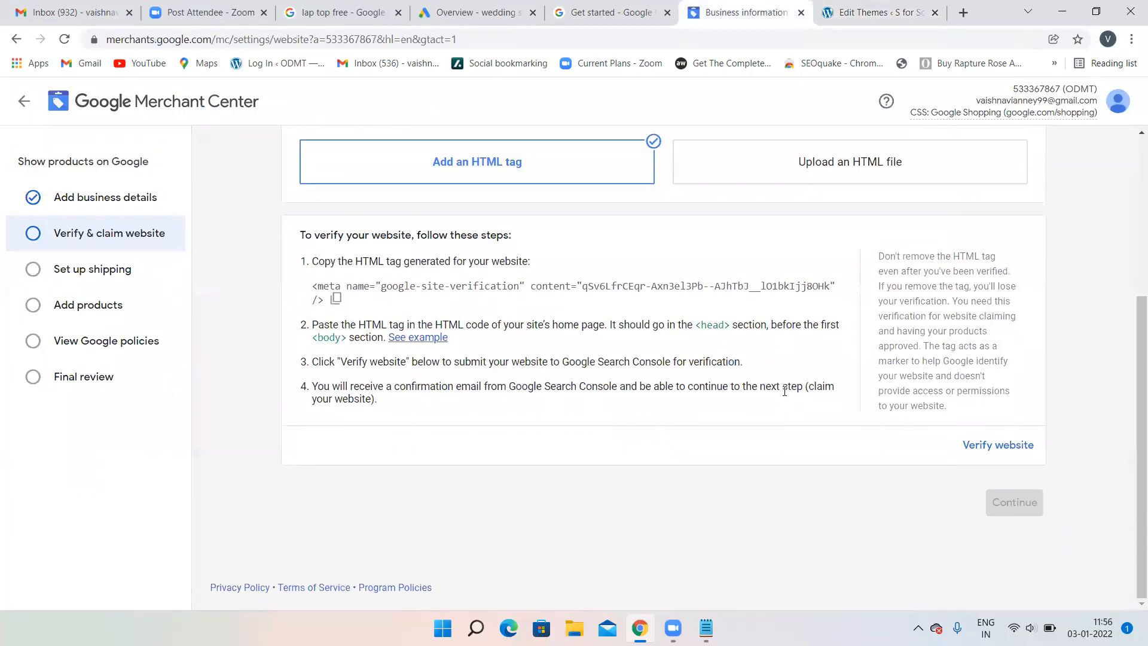
left_click(980, 435)
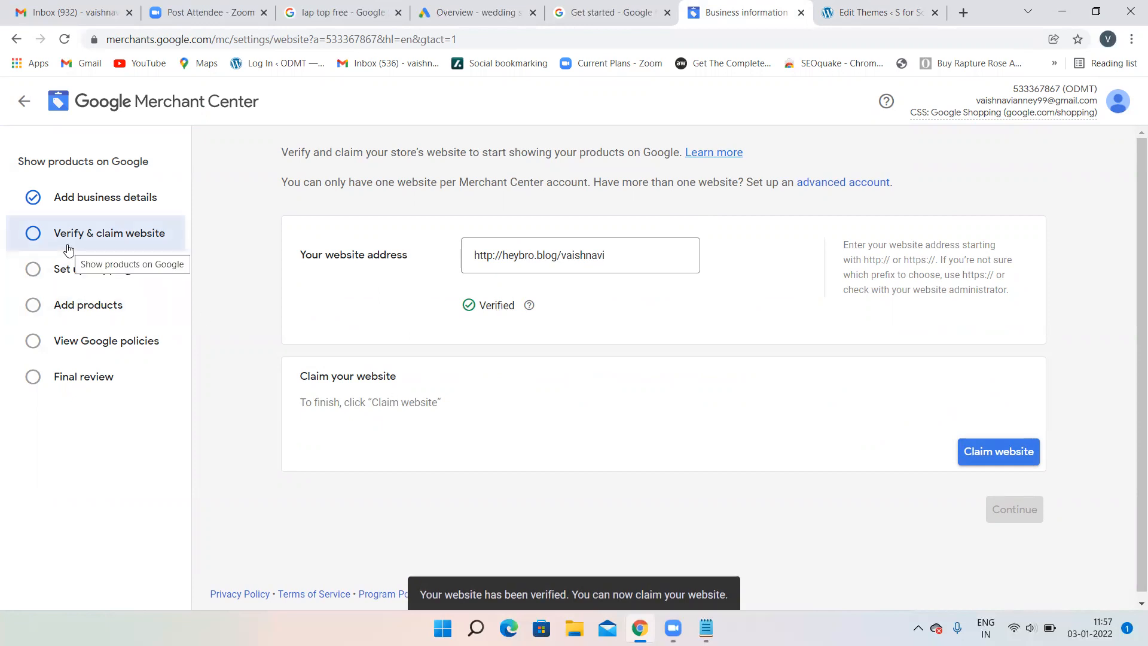
left_click(997, 453)
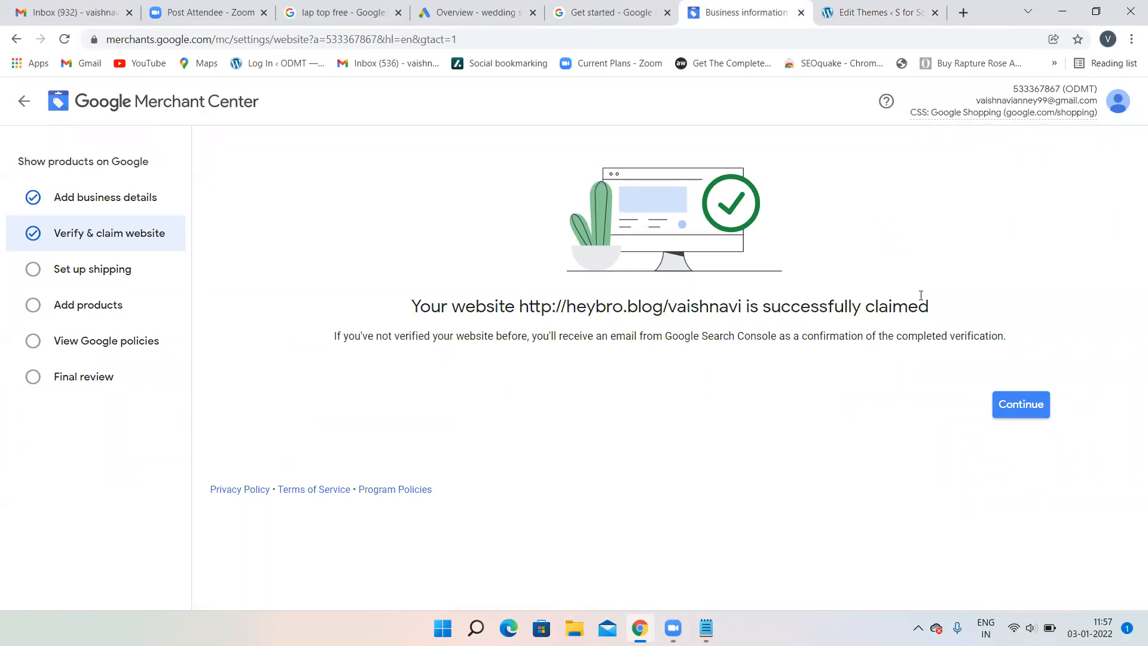
left_click(1019, 404)
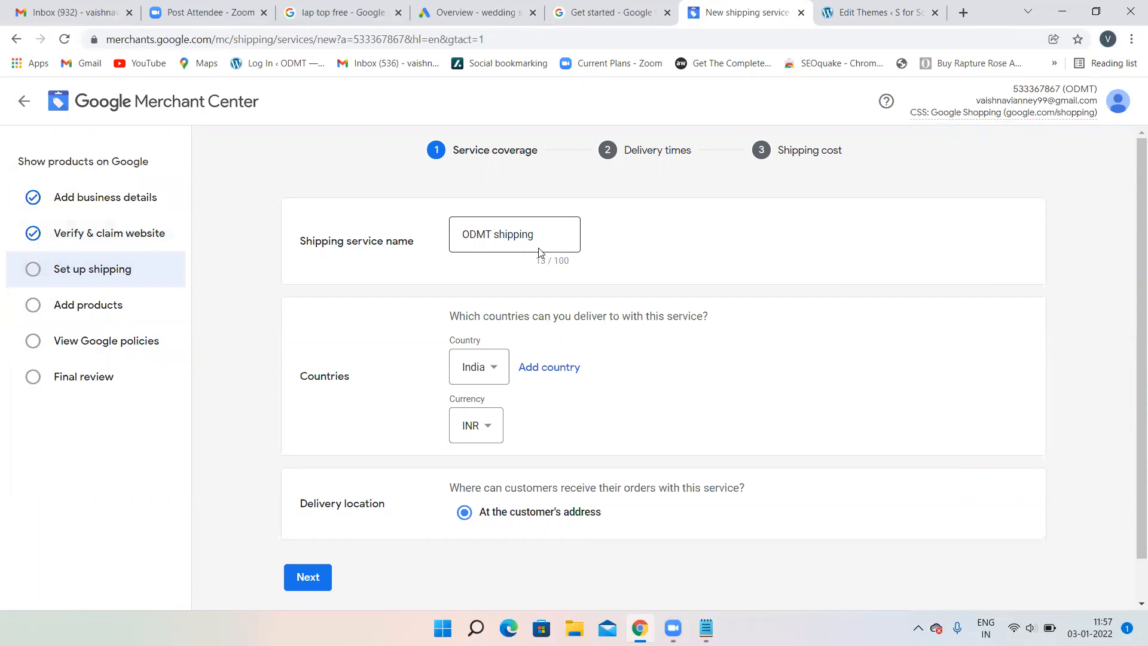
Submit the ODMT shipping service covering India in INR
scroll(668, 257, "down", 1)
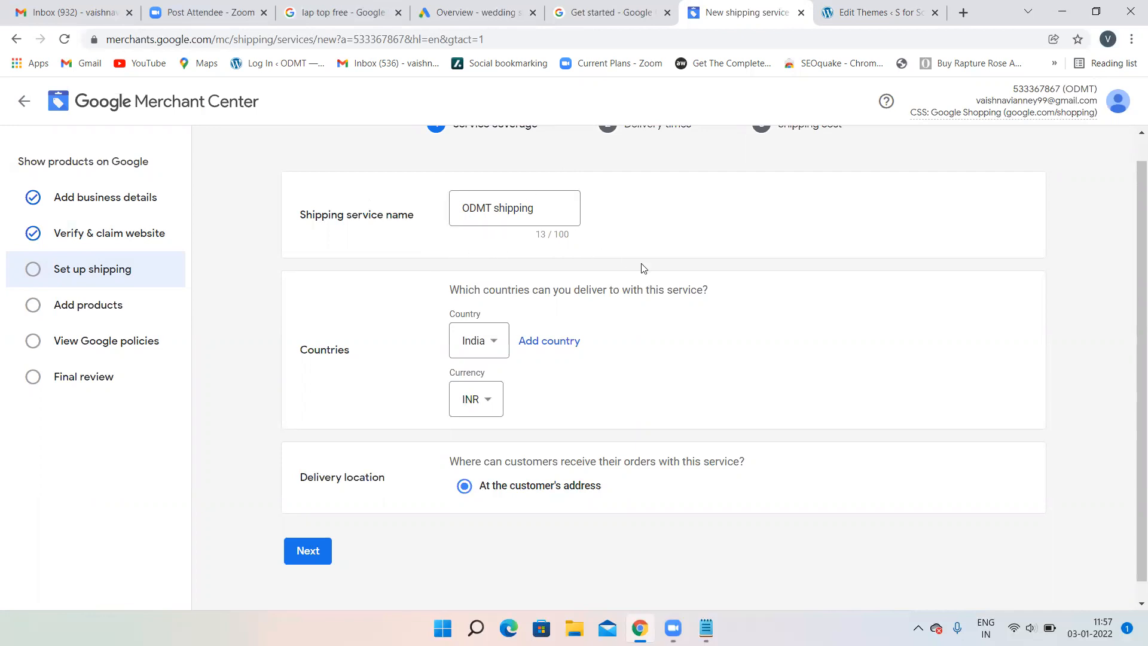
scroll(640, 269, "down", 1)
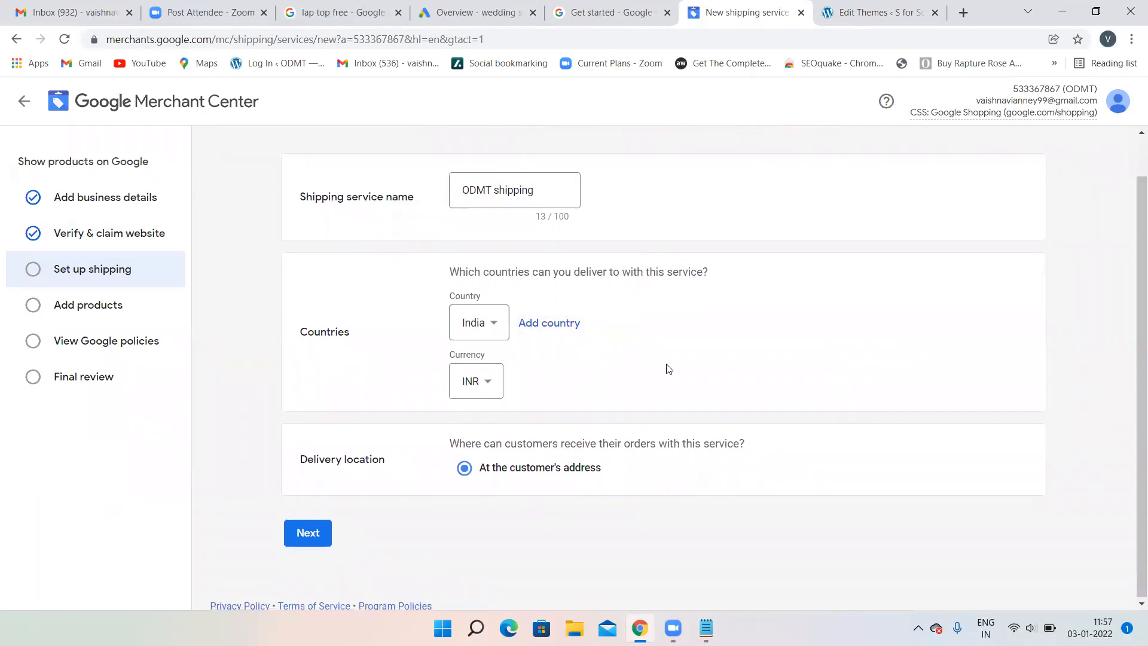
left_click(308, 532)
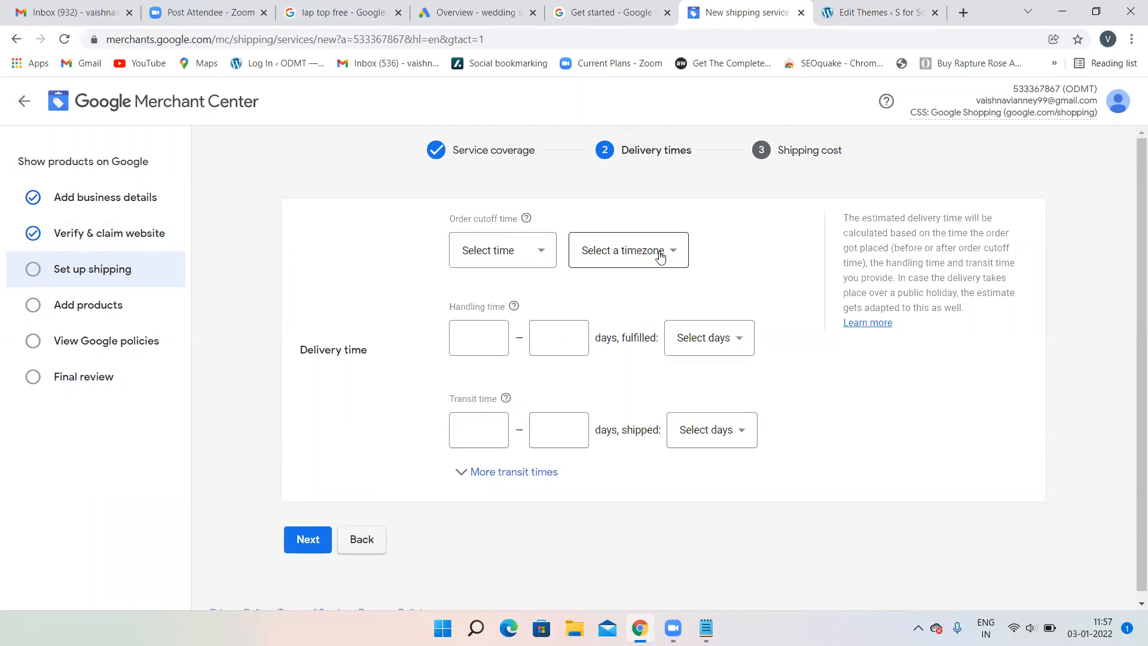
Set the order cutoff to 10:00 PM in India Standard Time (Kolkata)
mouse_move(527, 220)
left_click(526, 264)
scroll(505, 430, "down", 10)
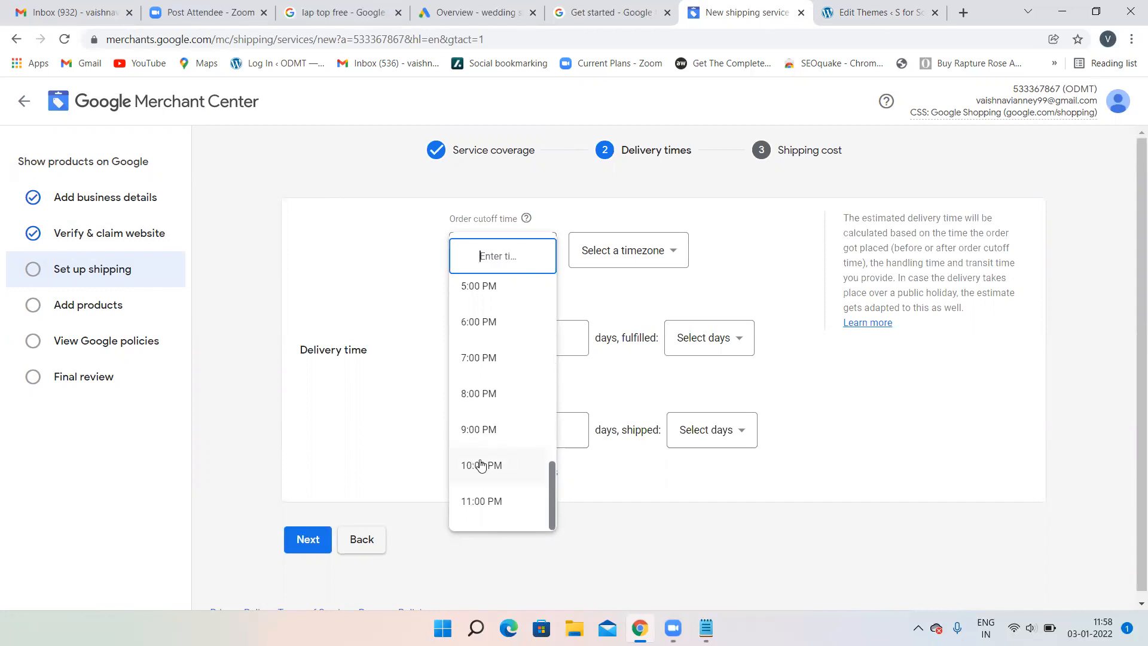
left_click(481, 467)
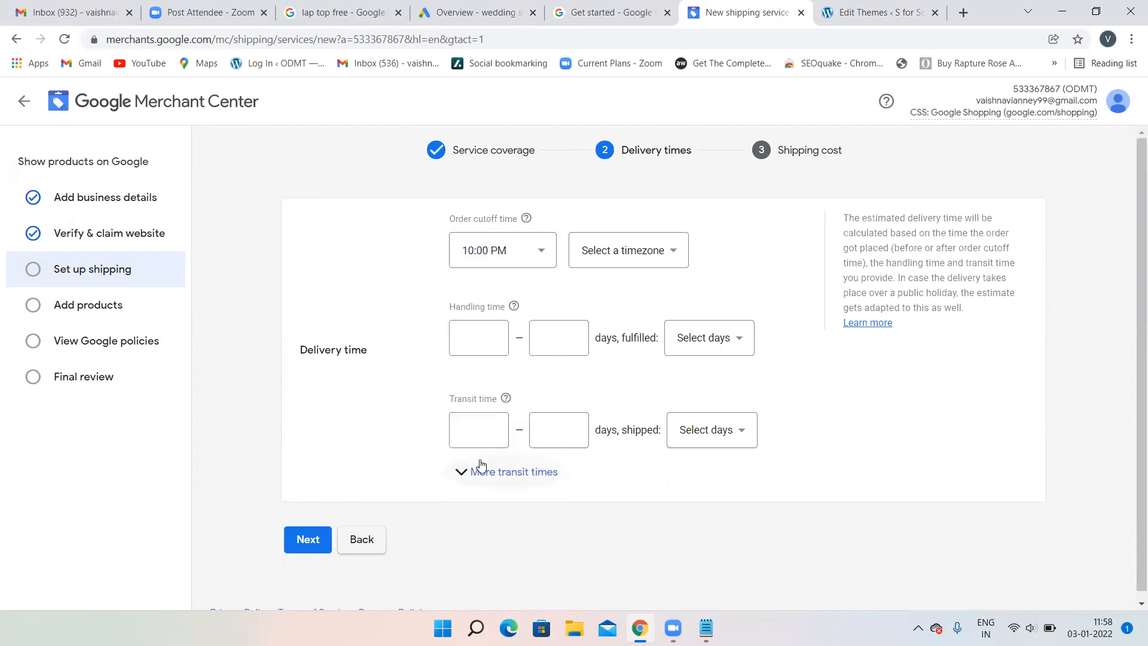
left_click(674, 251)
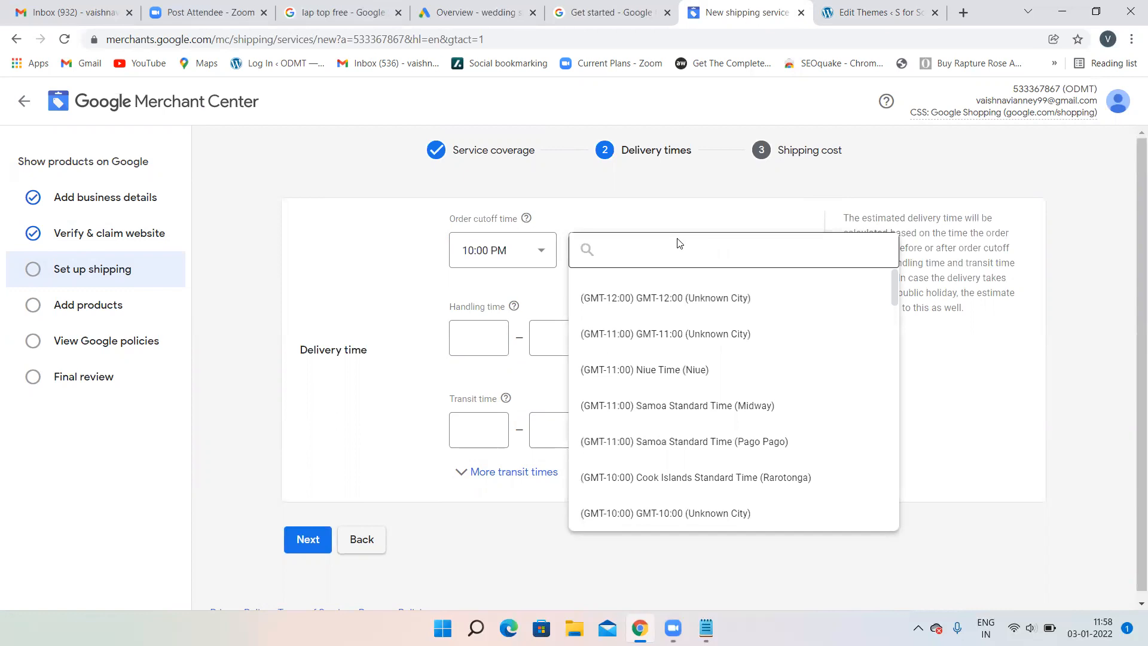
left_click(678, 243)
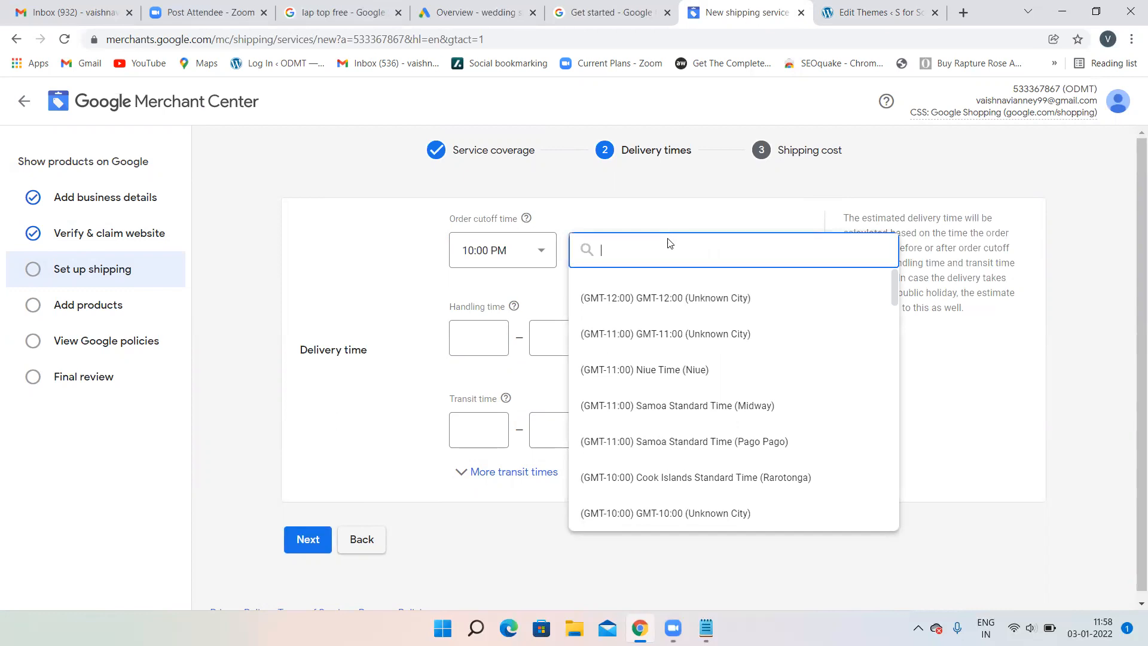
type("ko")
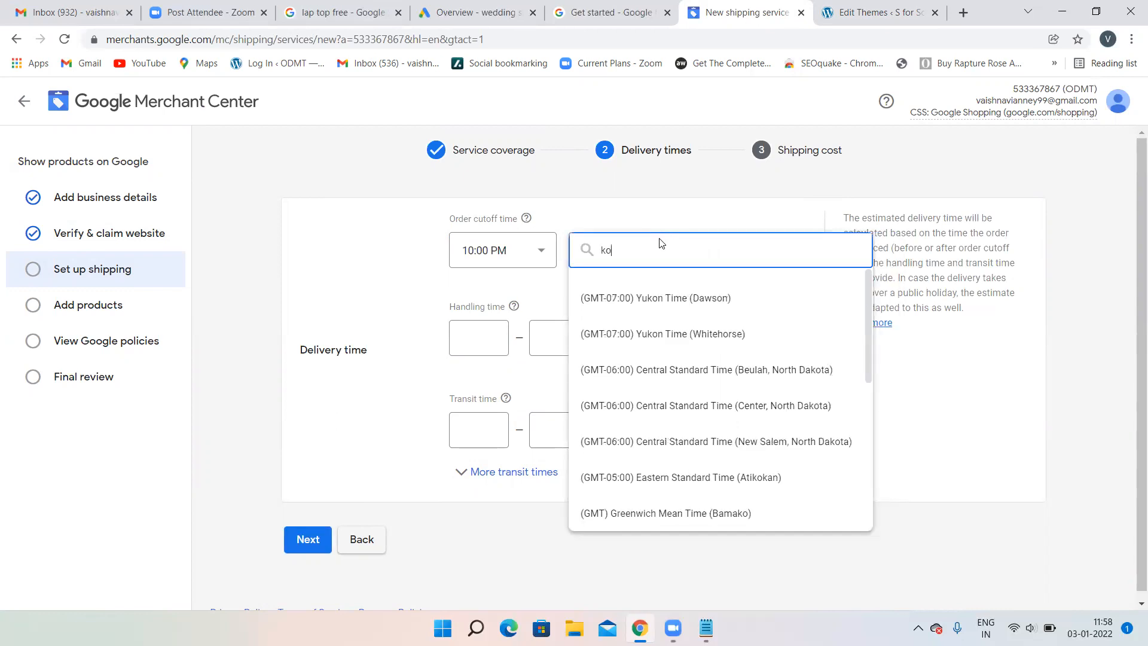
type("l")
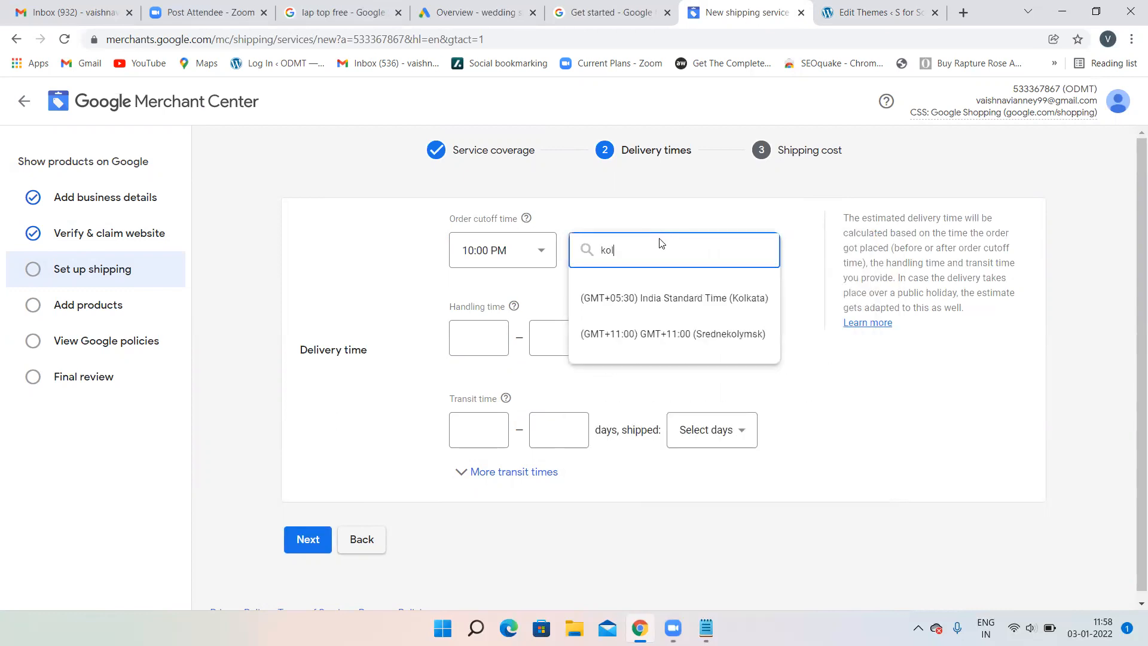
left_click(655, 299)
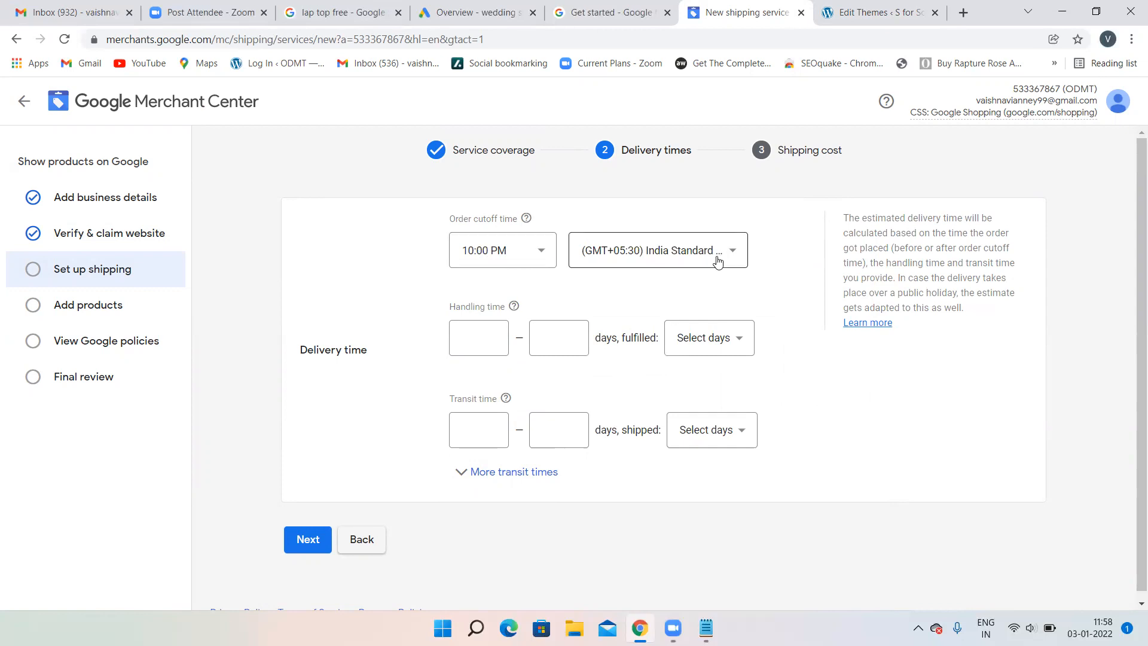
Set handling time to 2–3 days, fulfilling orders Monday to Saturday
left_click(471, 335)
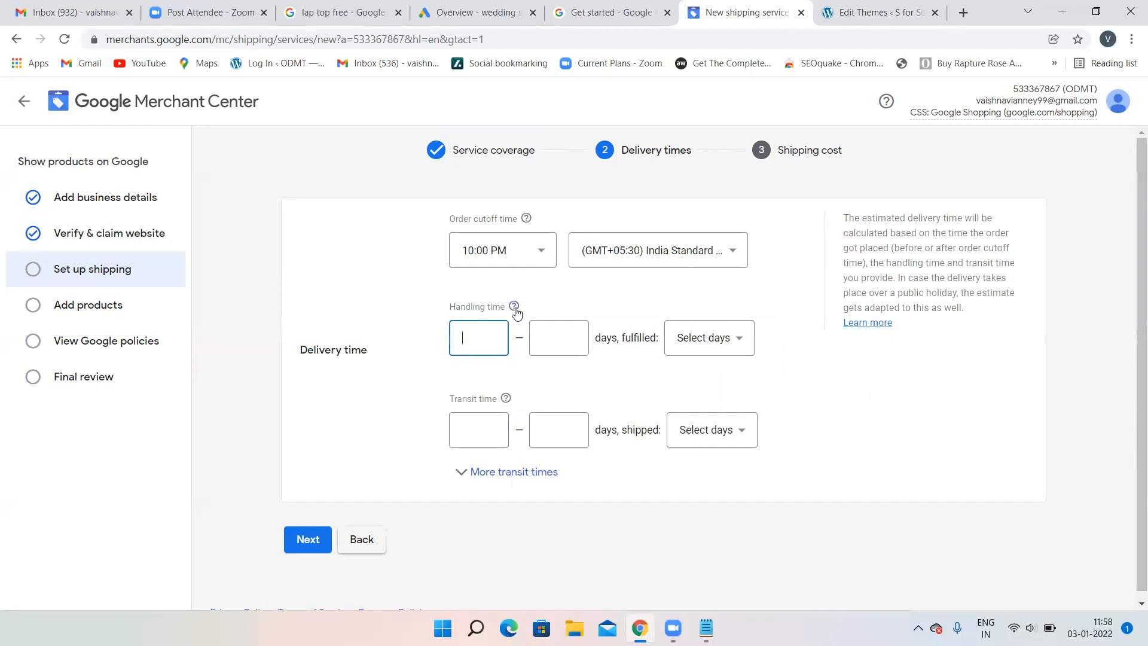
mouse_move(514, 310)
type("2")
left_click(546, 336)
type("3")
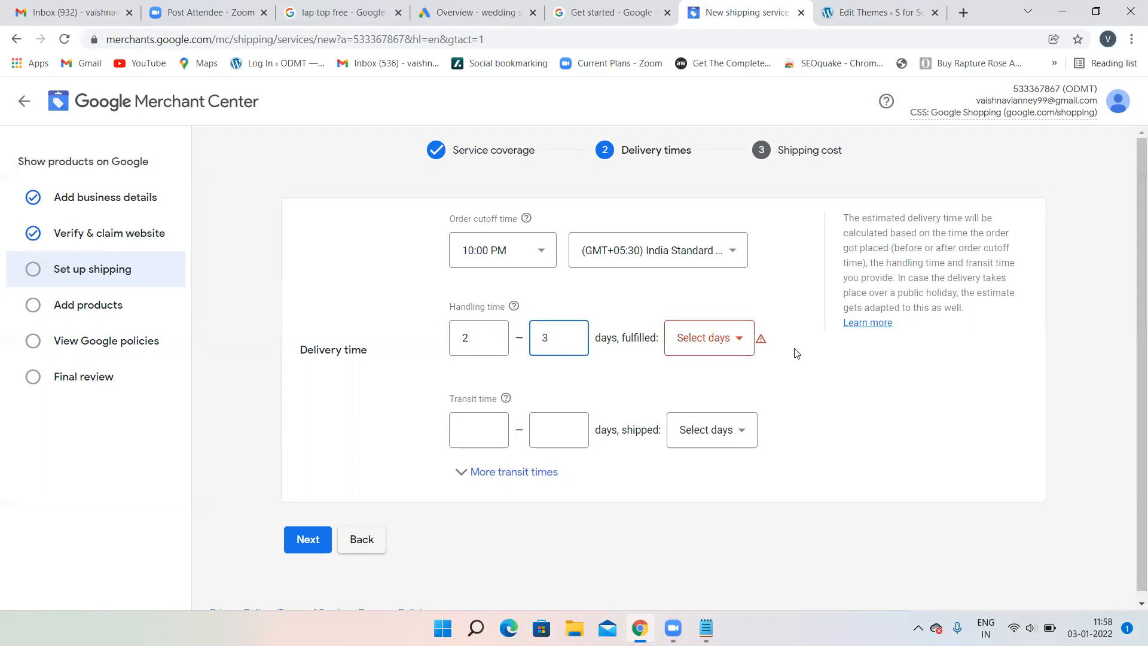
left_click(735, 349)
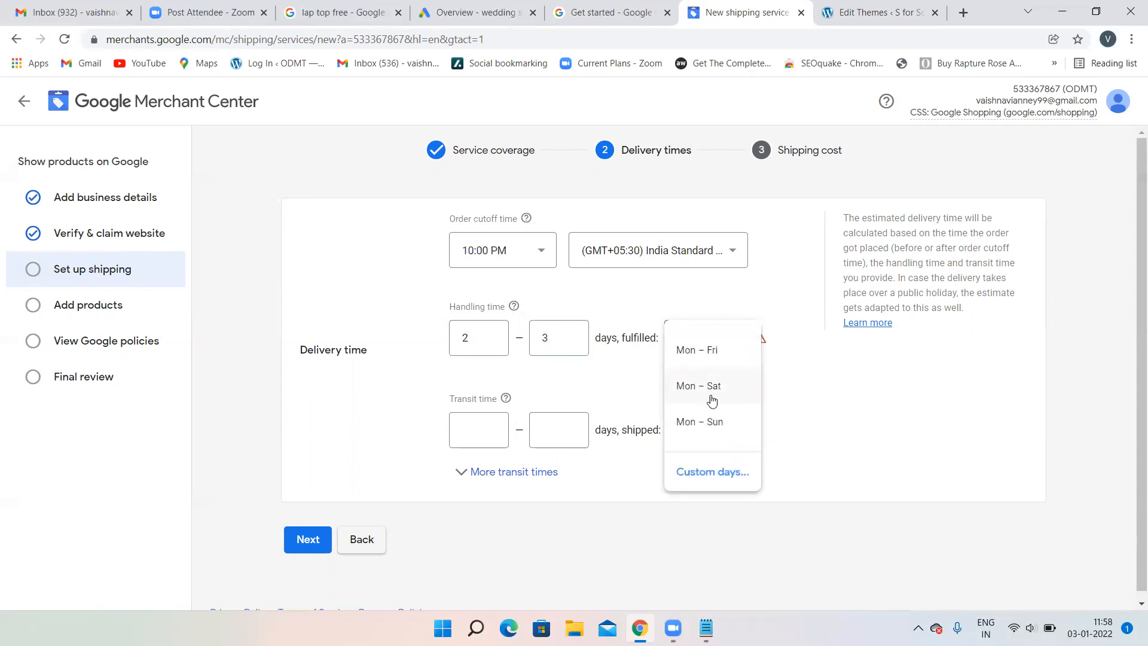
left_click(694, 387)
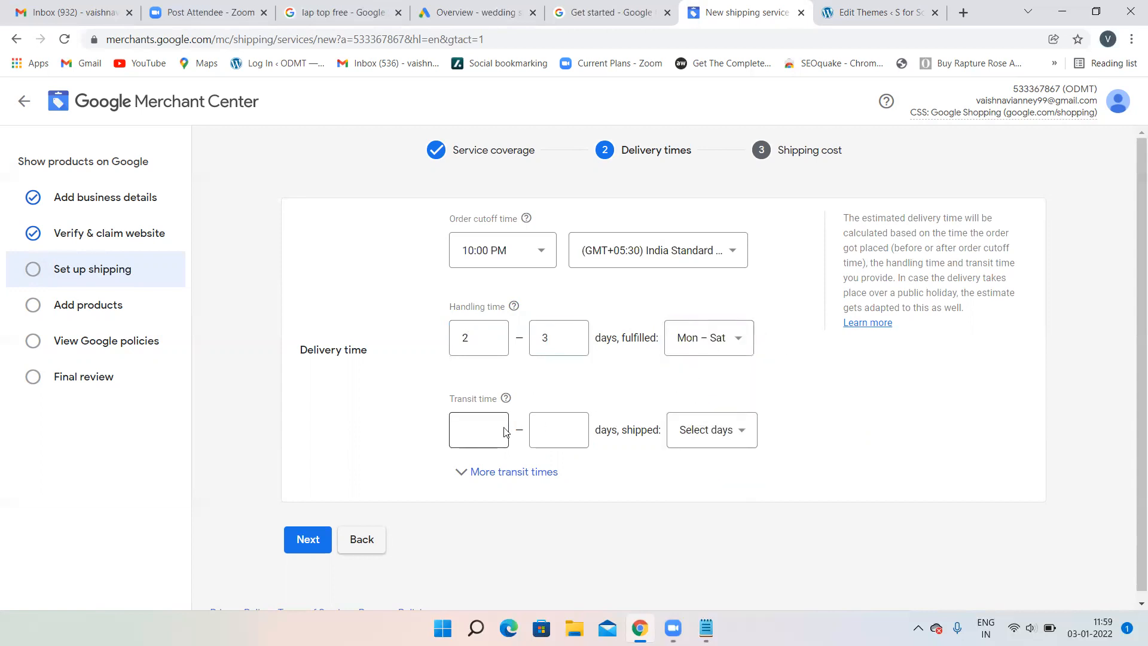
Set transit time to 5–8 days with shipping days Monday to Saturday
left_click(480, 429)
type("5")
left_click(546, 429)
type("8")
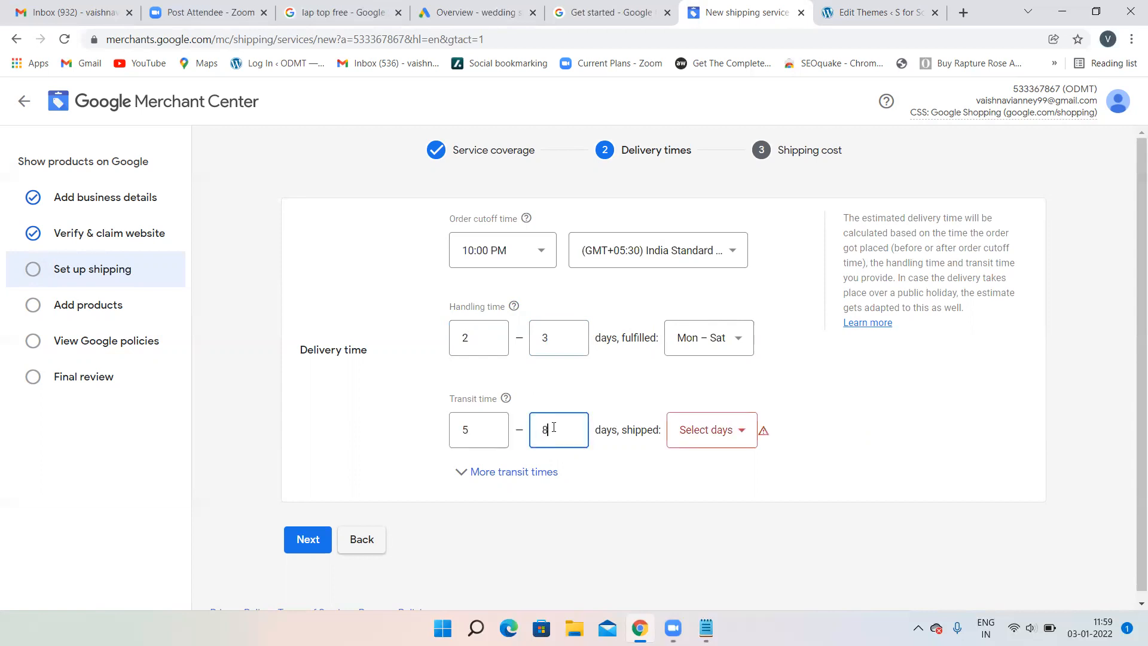
left_click(731, 428)
left_click(703, 446)
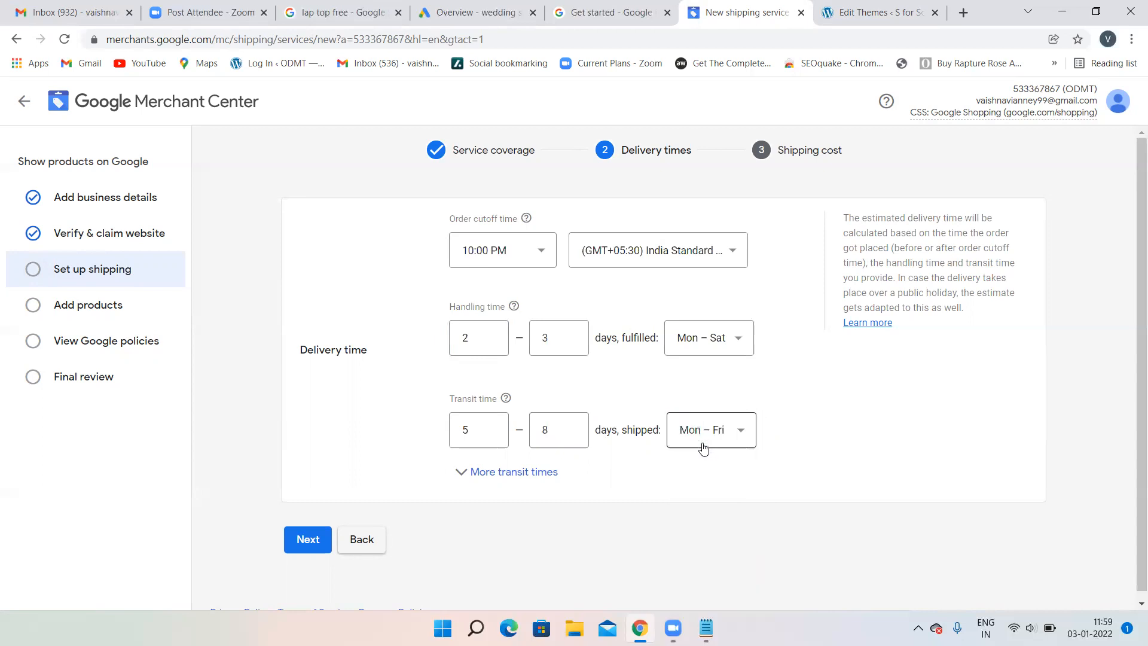
left_click(728, 430)
left_click(709, 481)
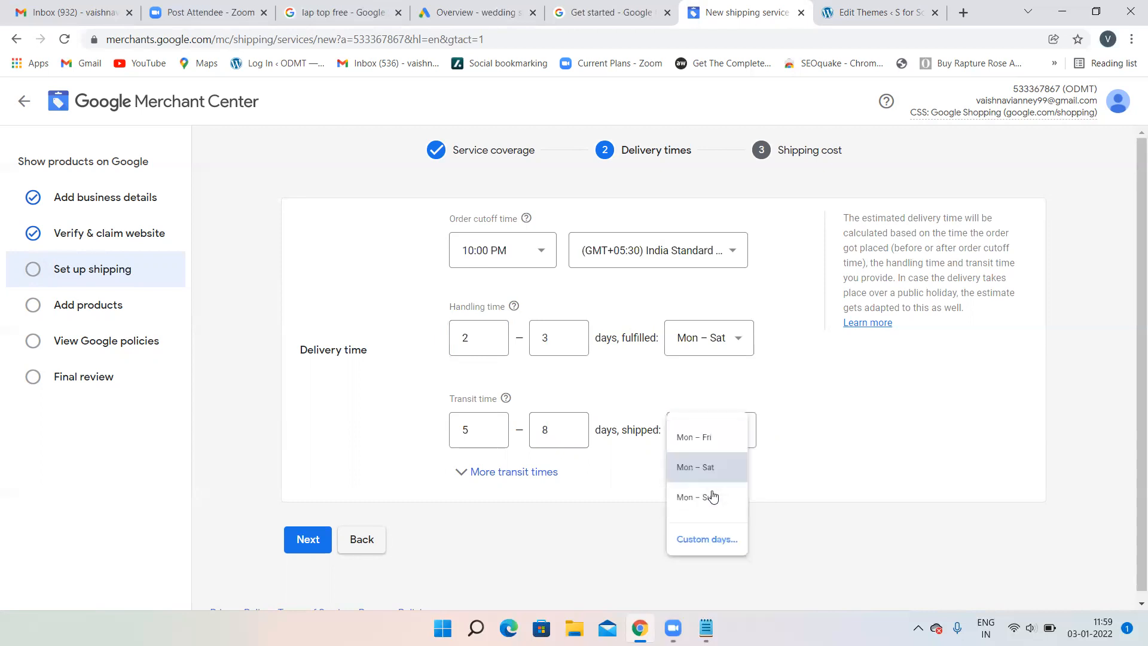
left_click(306, 537)
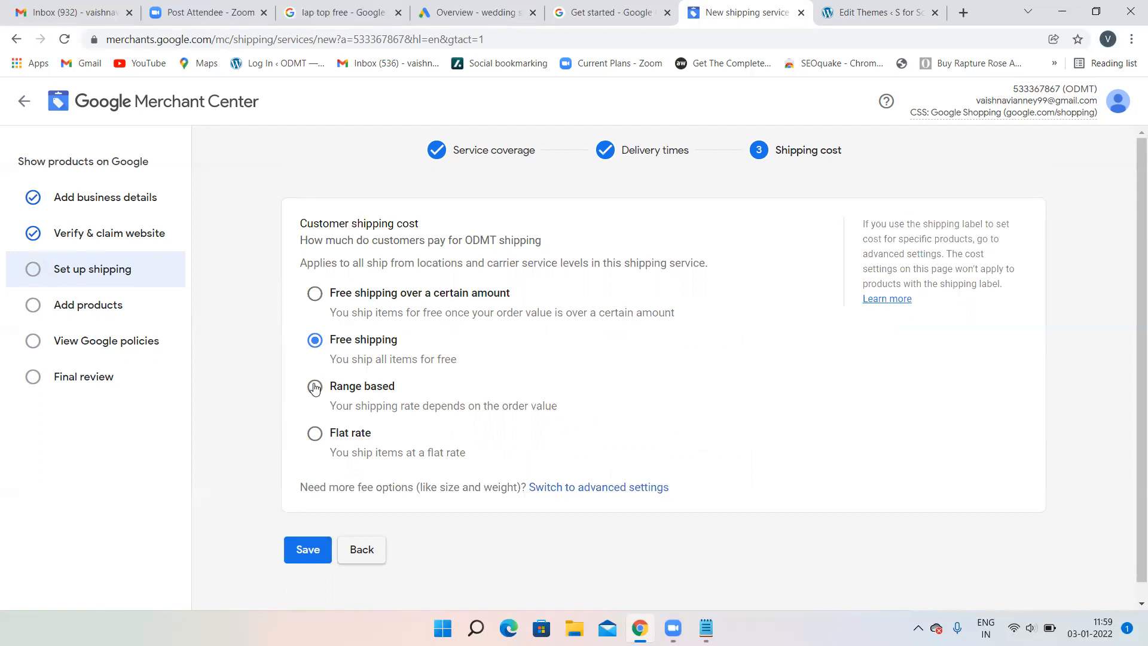
Save the free shipping service and continue past the shipping summary
left_click(300, 549)
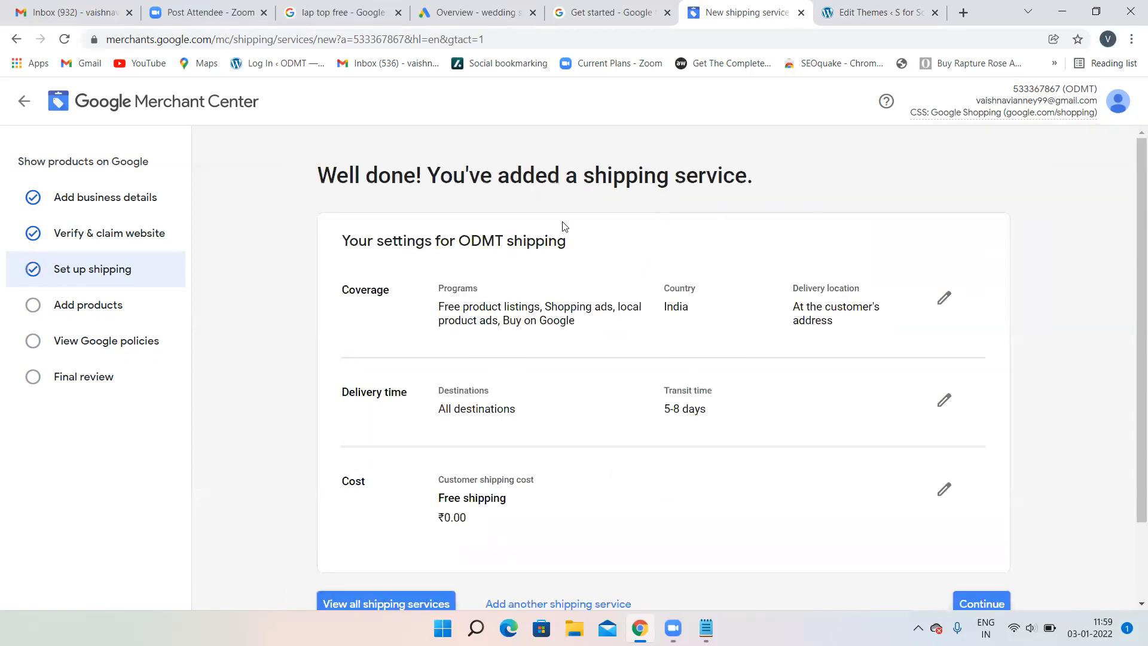
scroll(690, 454, "down", 1)
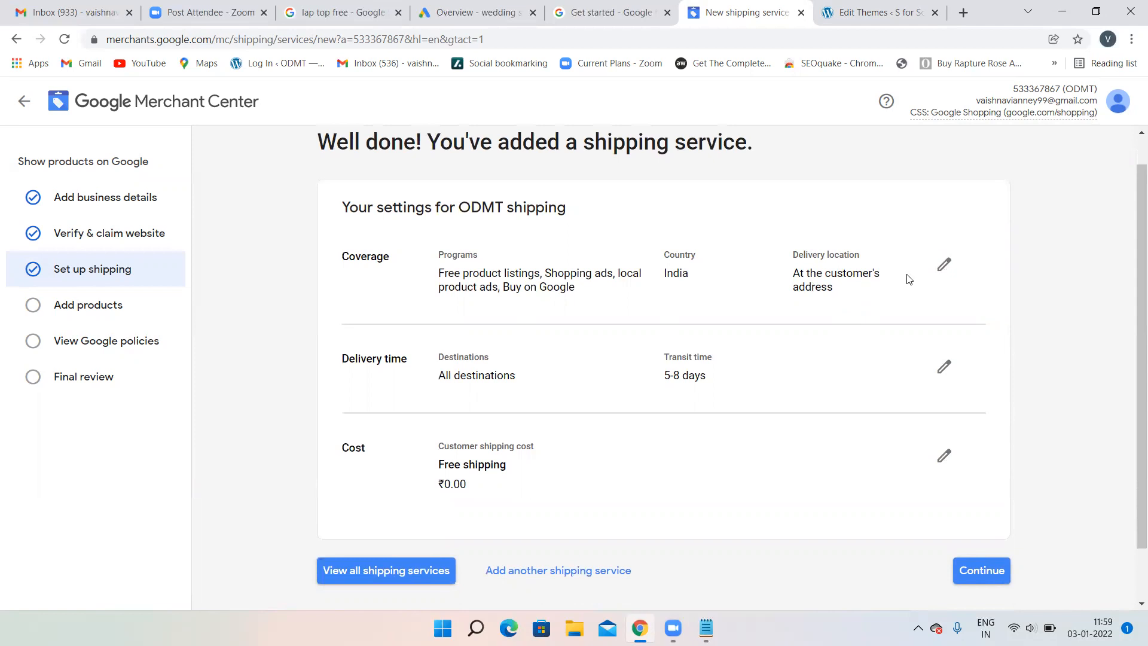
scroll(651, 368, "down", 1)
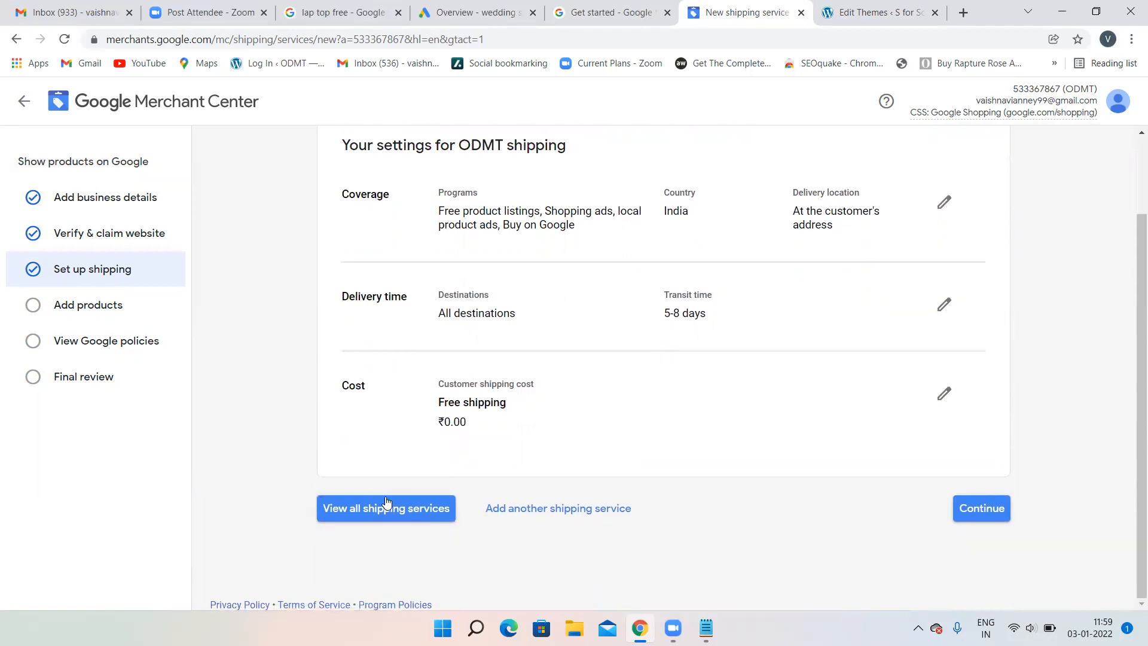
left_click(977, 510)
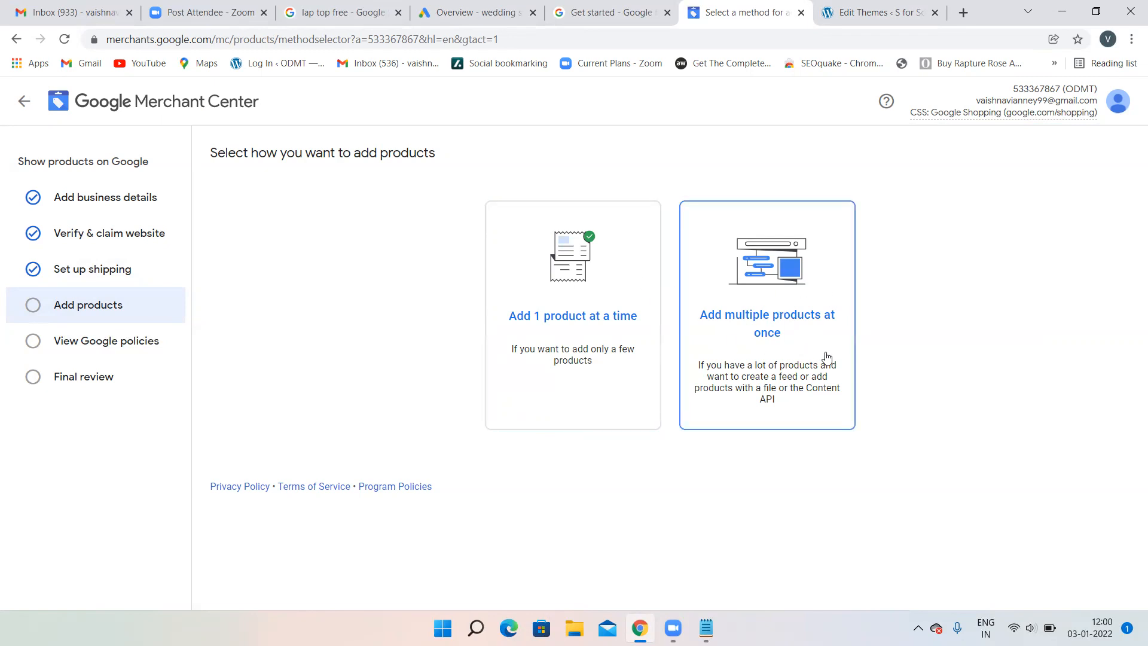
Choose to add multiple products through a feed, with English as the feed language
left_click(751, 278)
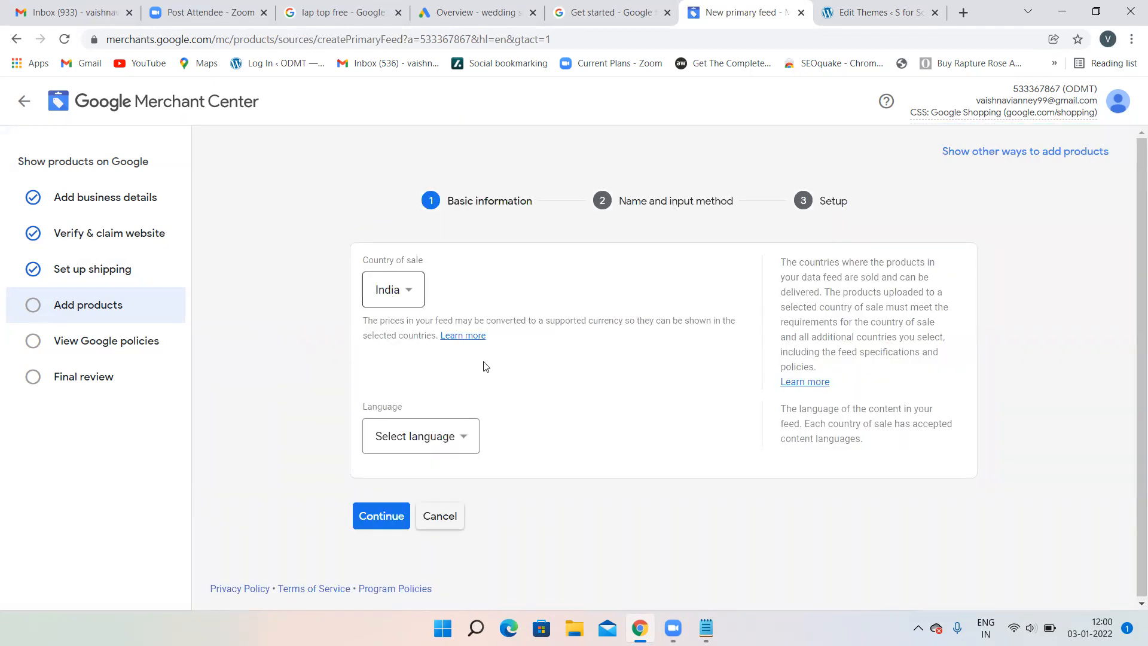
left_click(468, 447)
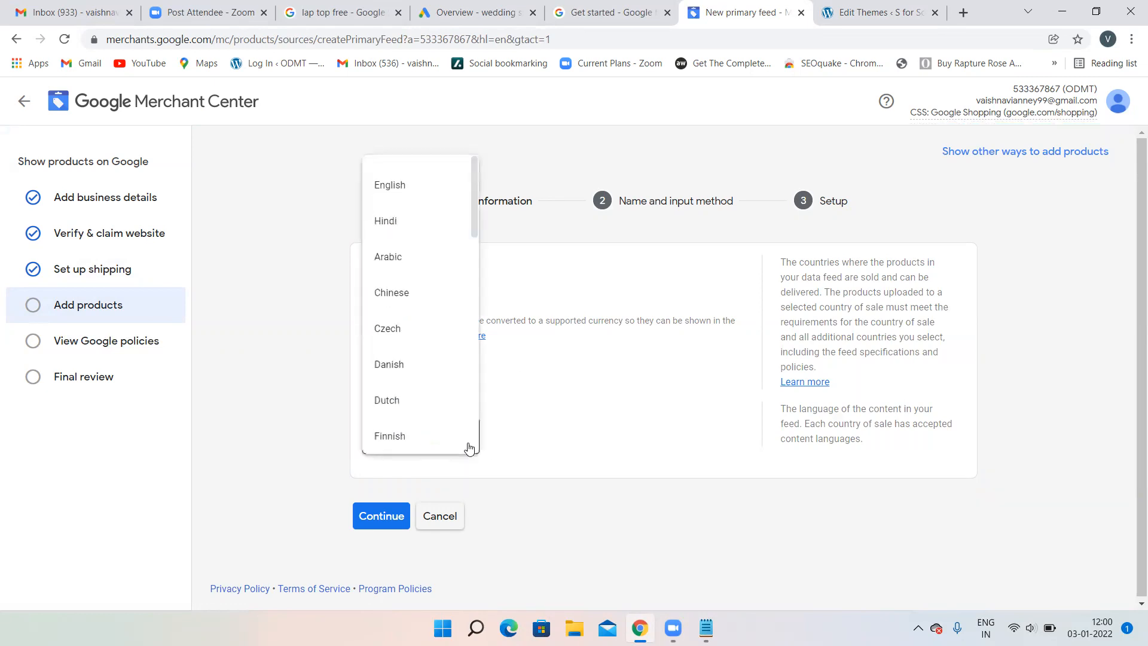
left_click(409, 186)
scroll(653, 375, "down", 3)
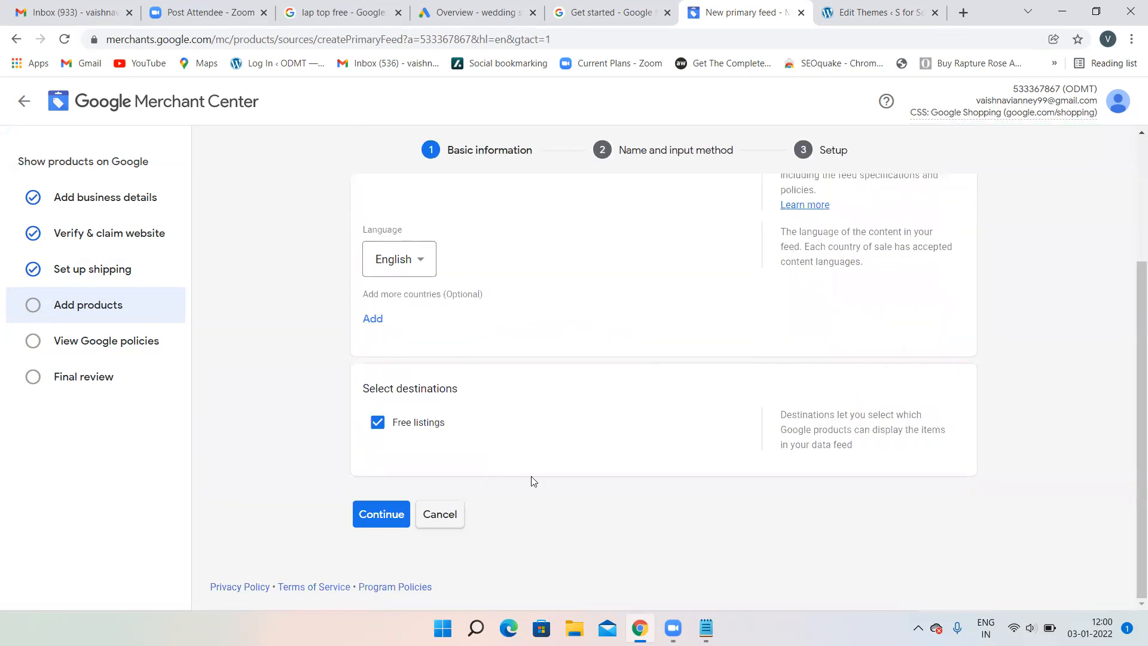
left_click(380, 516)
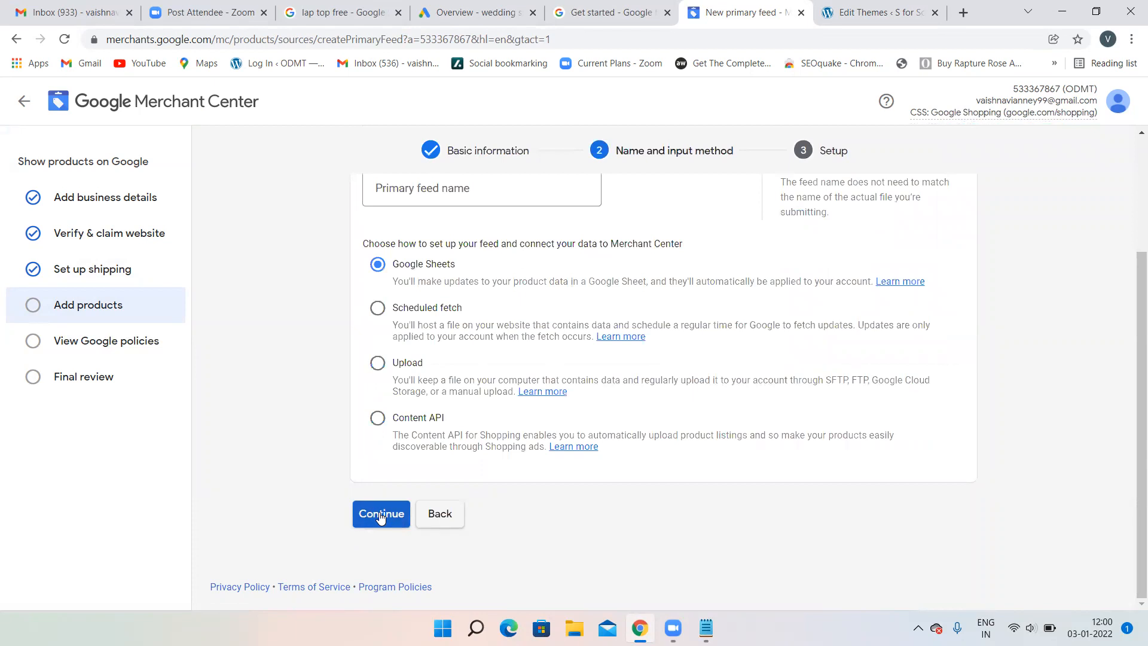
scroll(843, 324, "up", 3)
scroll(844, 323, "down", 3)
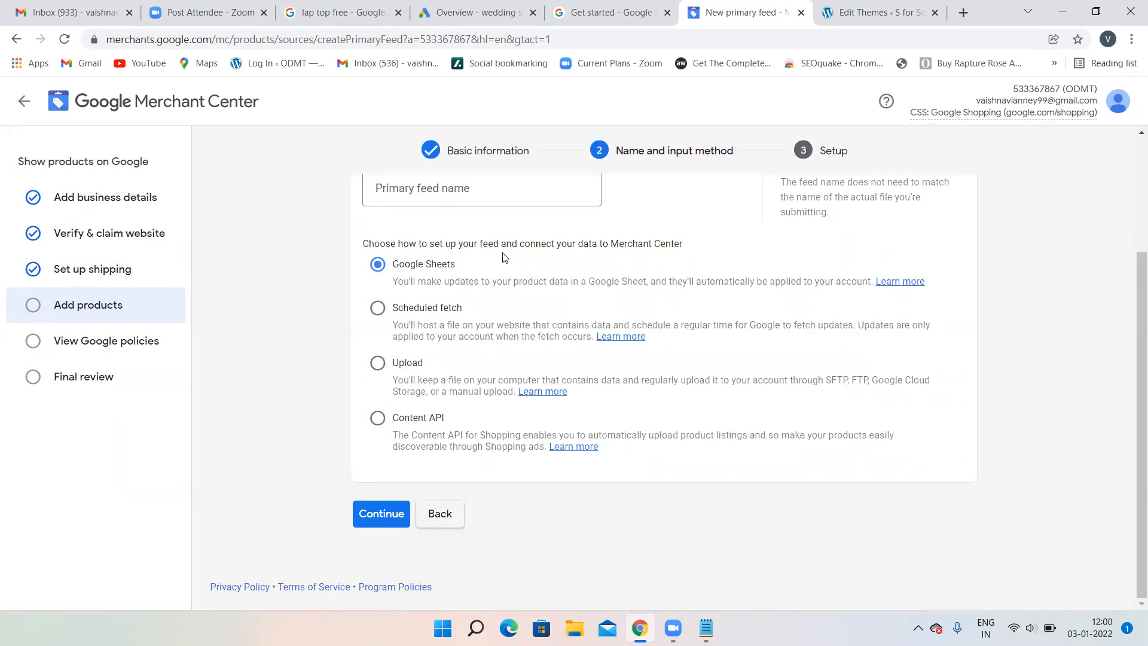
left_click_drag(429, 242, 501, 238)
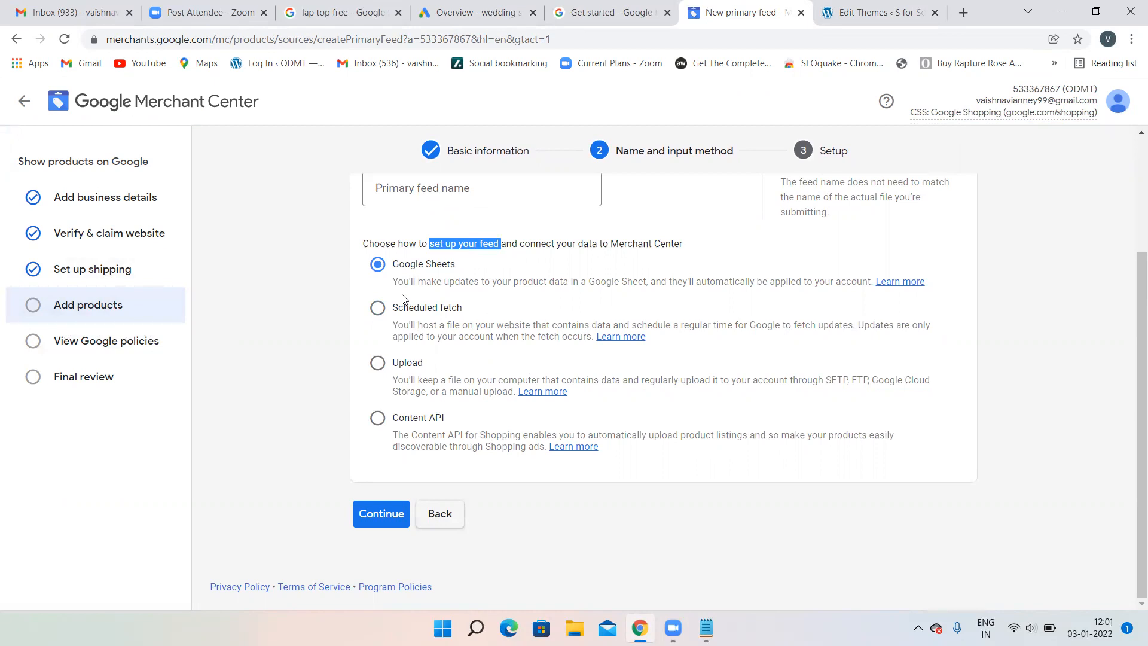
Choose Scheduled fetch as the feed's input method, then bring up the WordPress theme editor
left_click(378, 307)
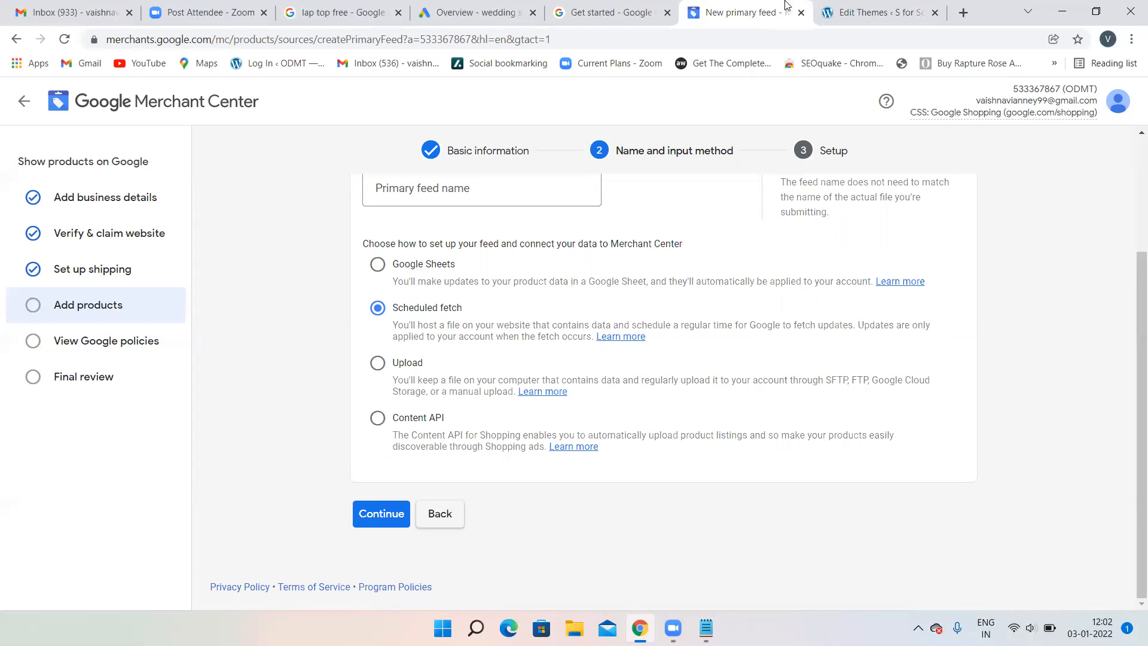
left_click(854, 11)
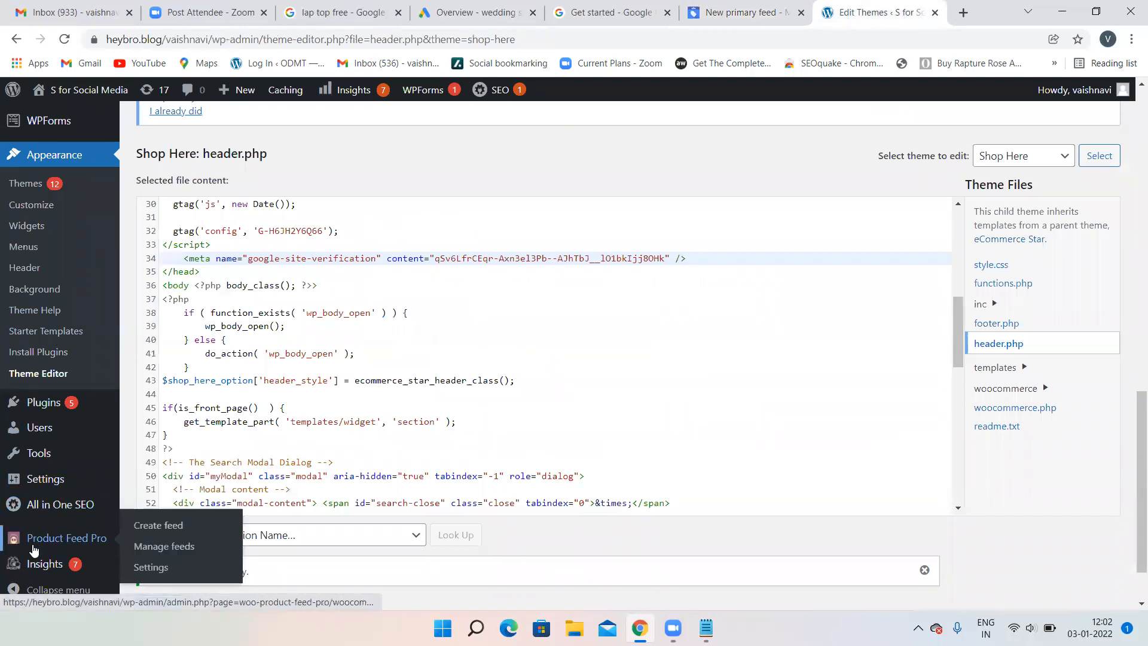
Switch between the theme editor and Merchant Center, ending on the primary feed name step
mouse_move(85, 554)
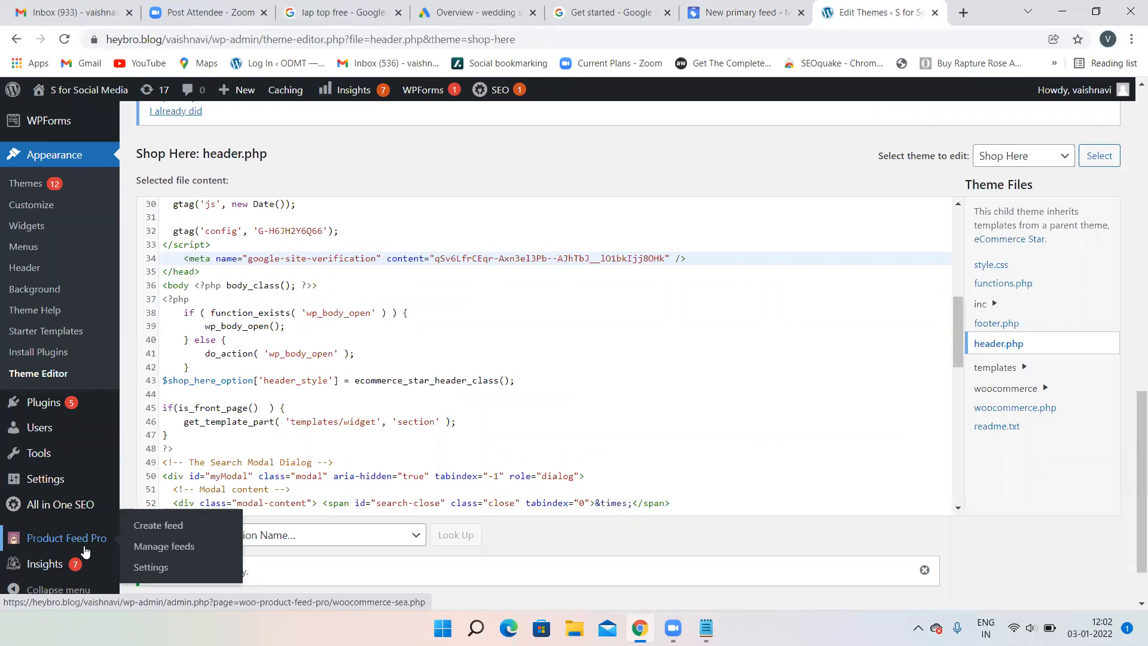
left_click(736, 11)
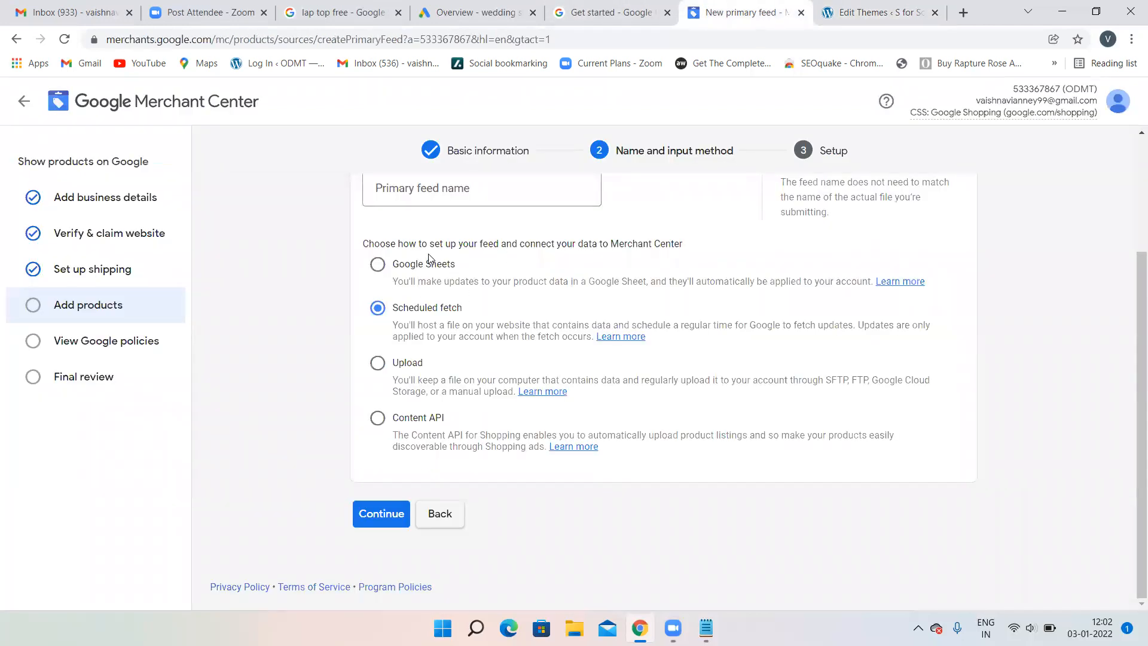
left_click(843, 4)
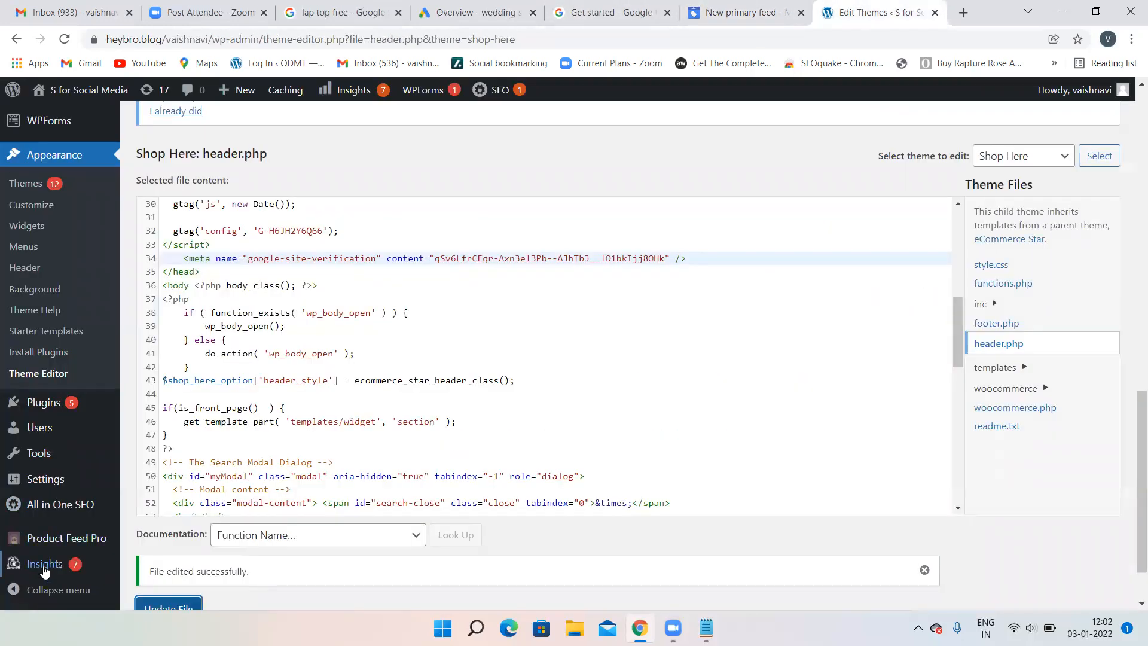
left_click(744, 12)
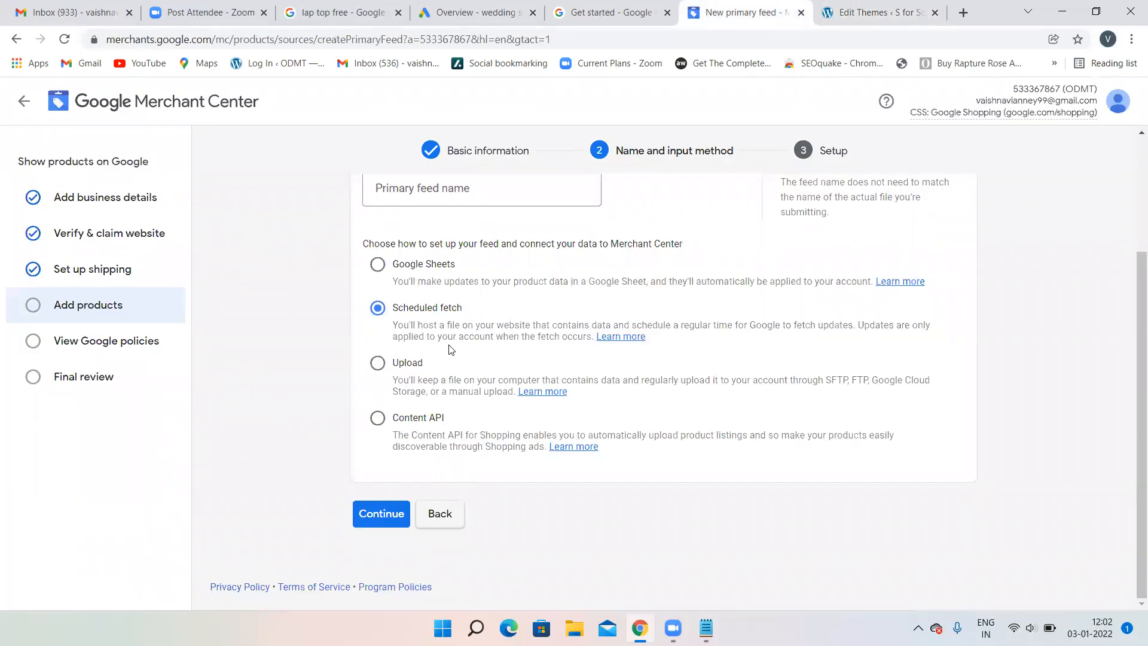
left_click(888, 6)
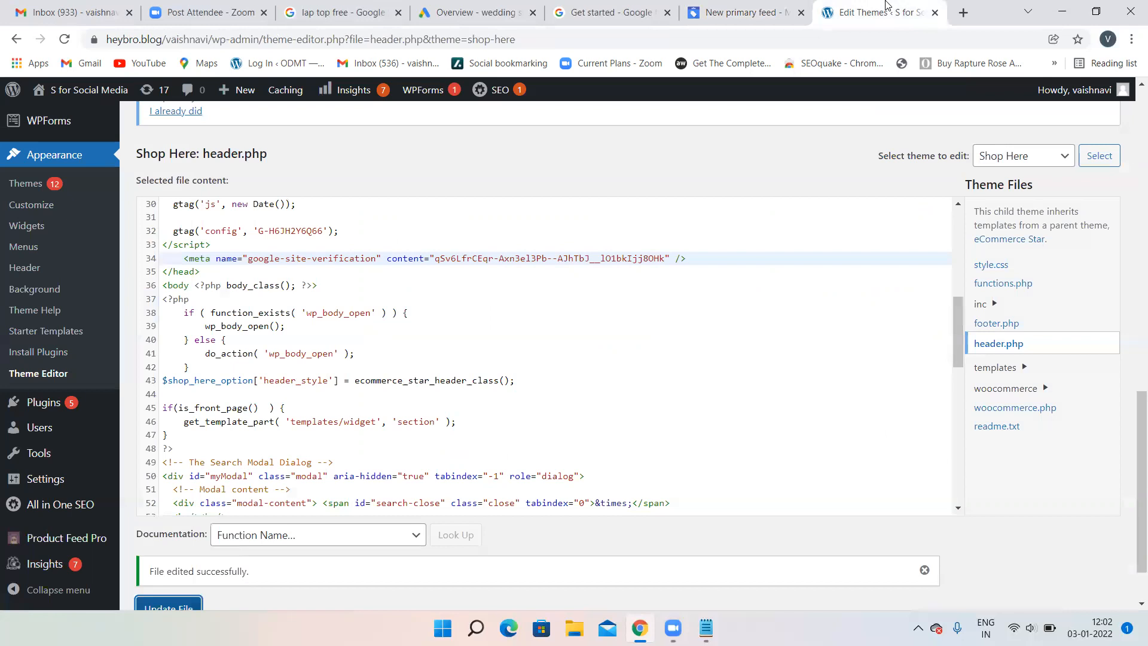
left_click(744, 12)
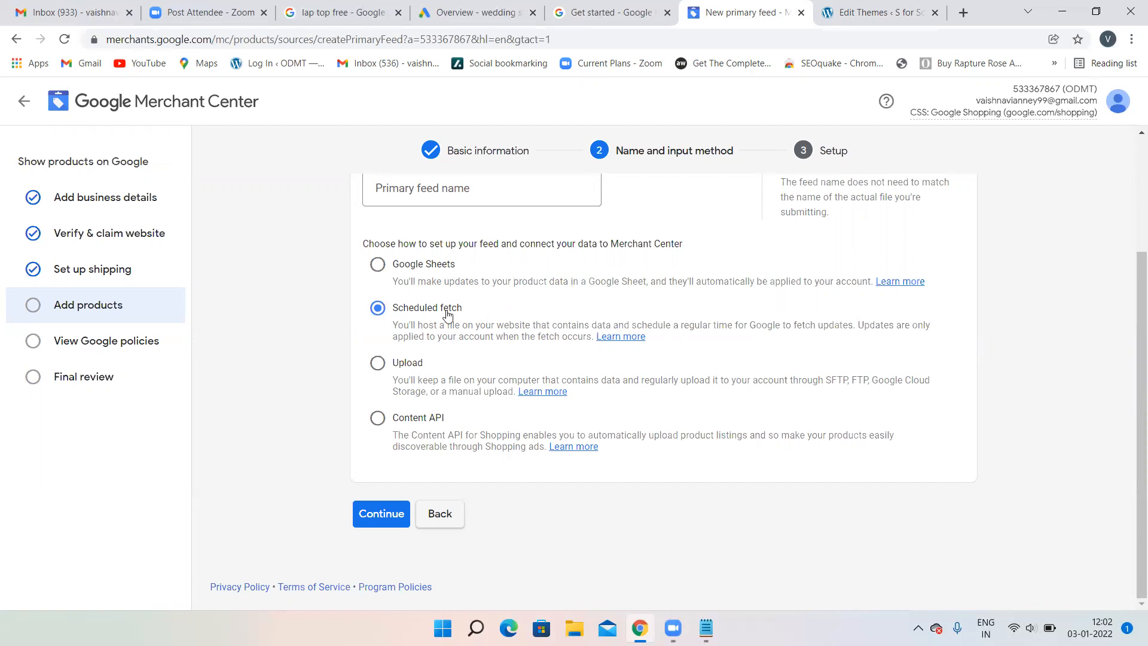
Name the primary feed 'Feed - odmt 1', keeping Scheduled fetch as input method
scroll(537, 312, "up", 3)
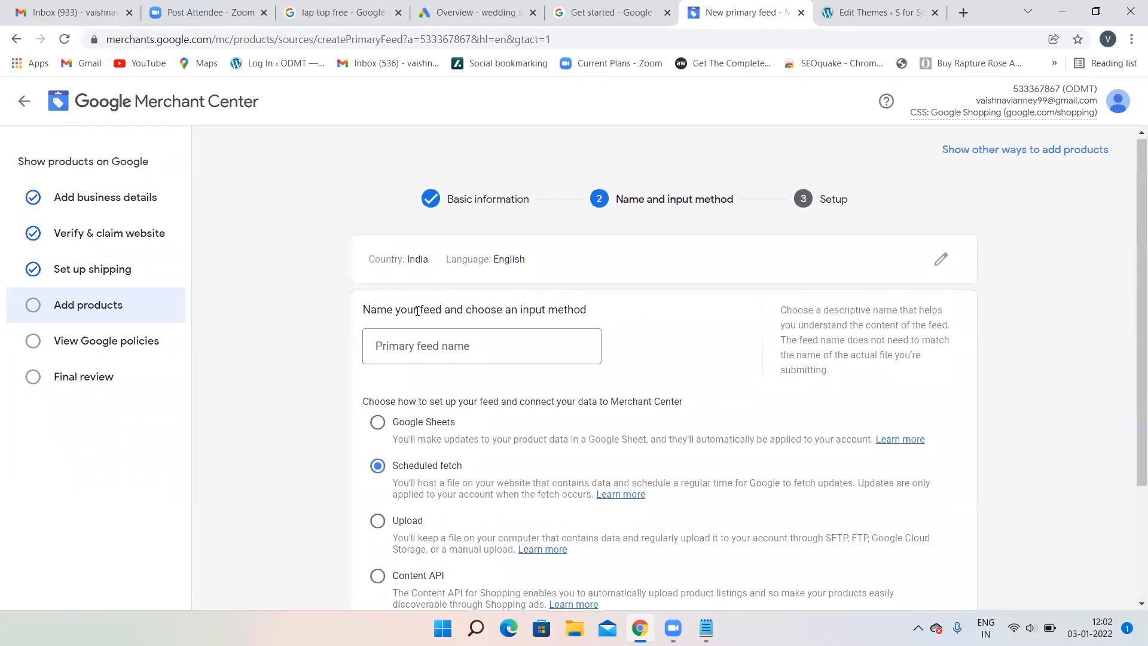
left_click(456, 342)
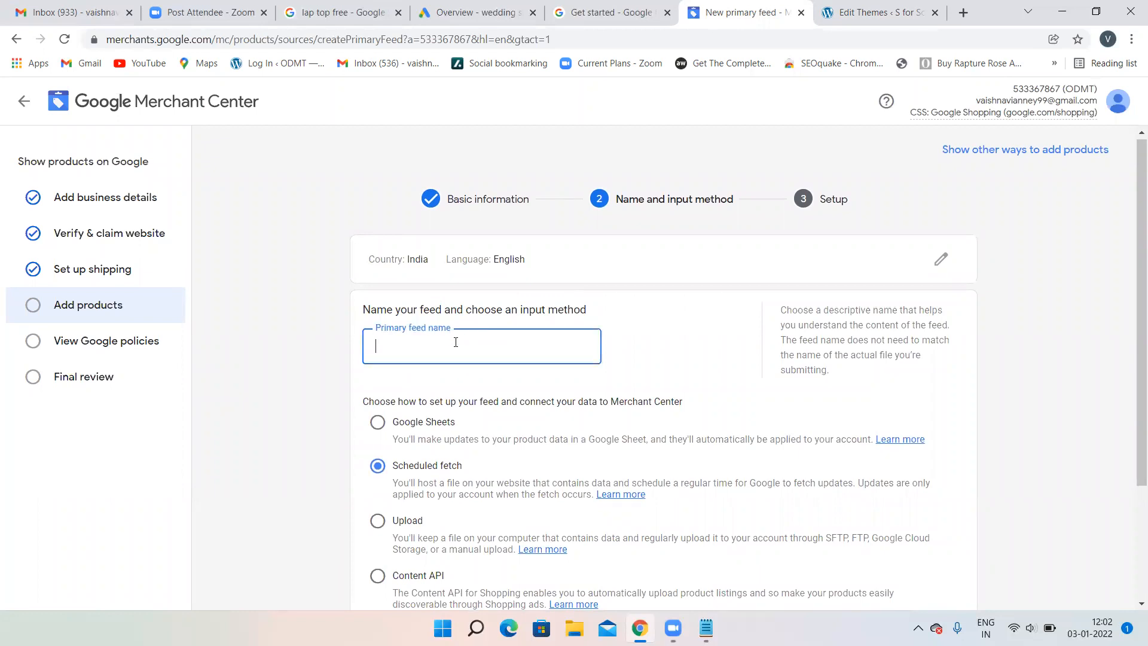
type("Feed 1 - odmt 1")
scroll(735, 277, "down", 3)
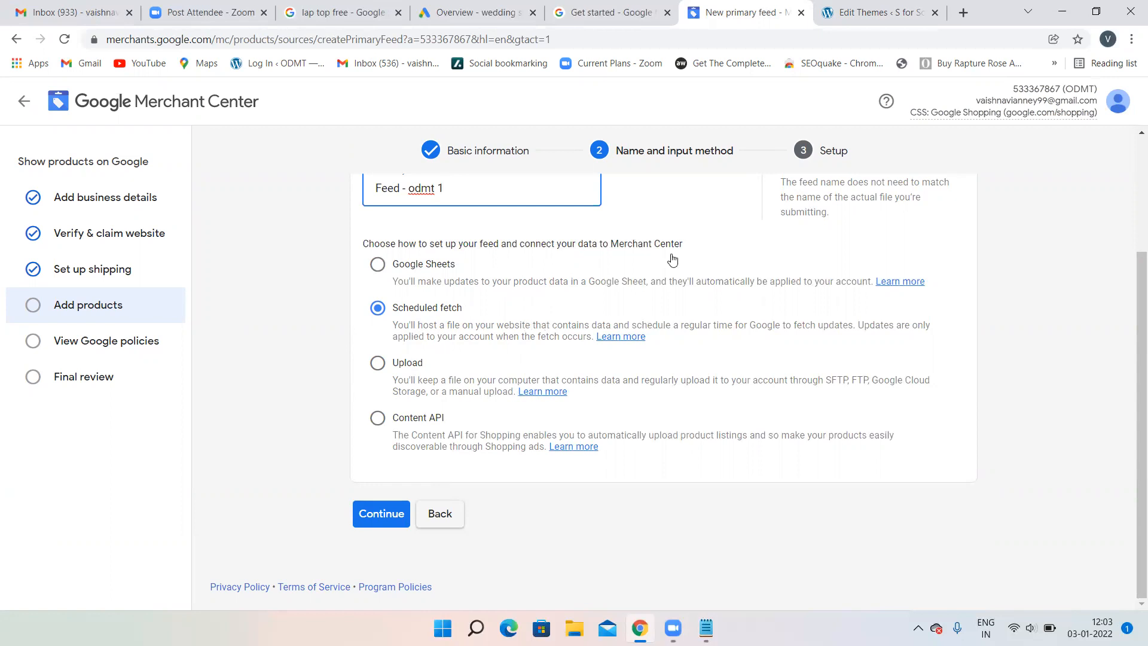
mouse_move(706, 628)
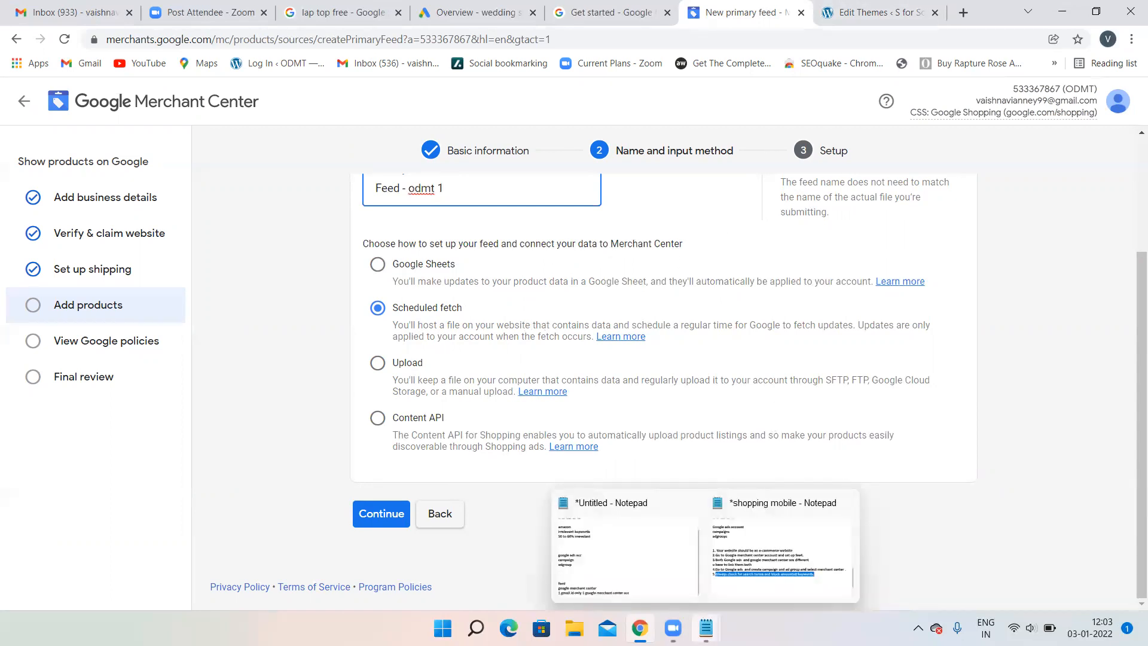
Add a 'product feed pro' line to the end of the Notepad notes and minimize Notepad
left_click(595, 538)
key("Return")
key("Return")
key("Return")
key("Return")
key("Return")
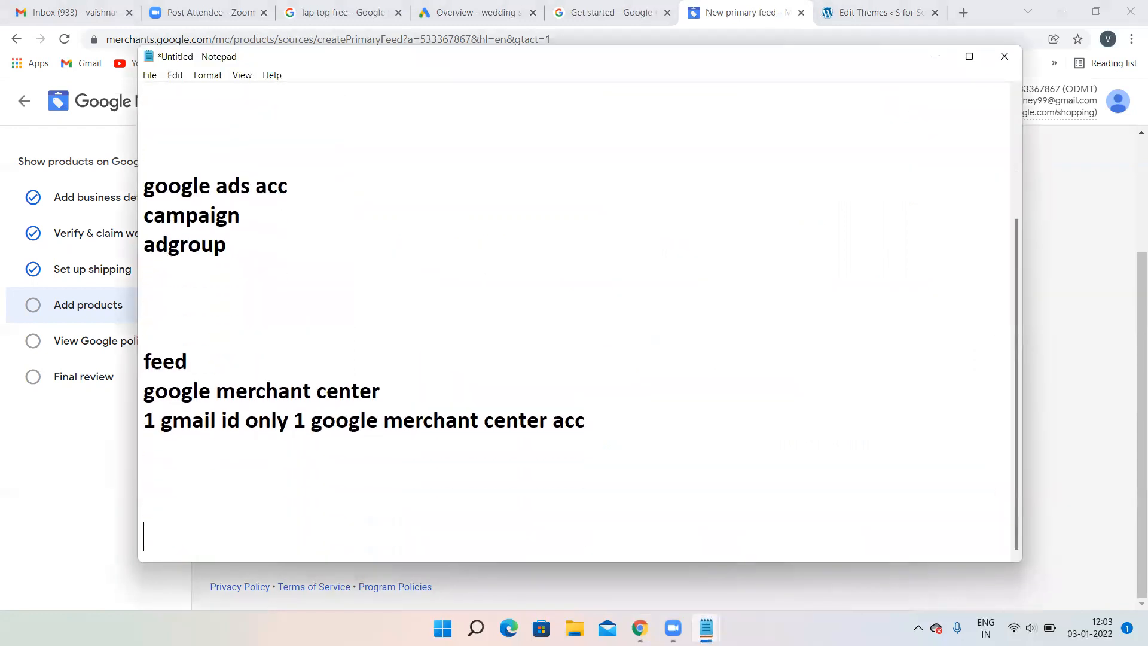
type("pri")
key("BackSpace")
type("o")
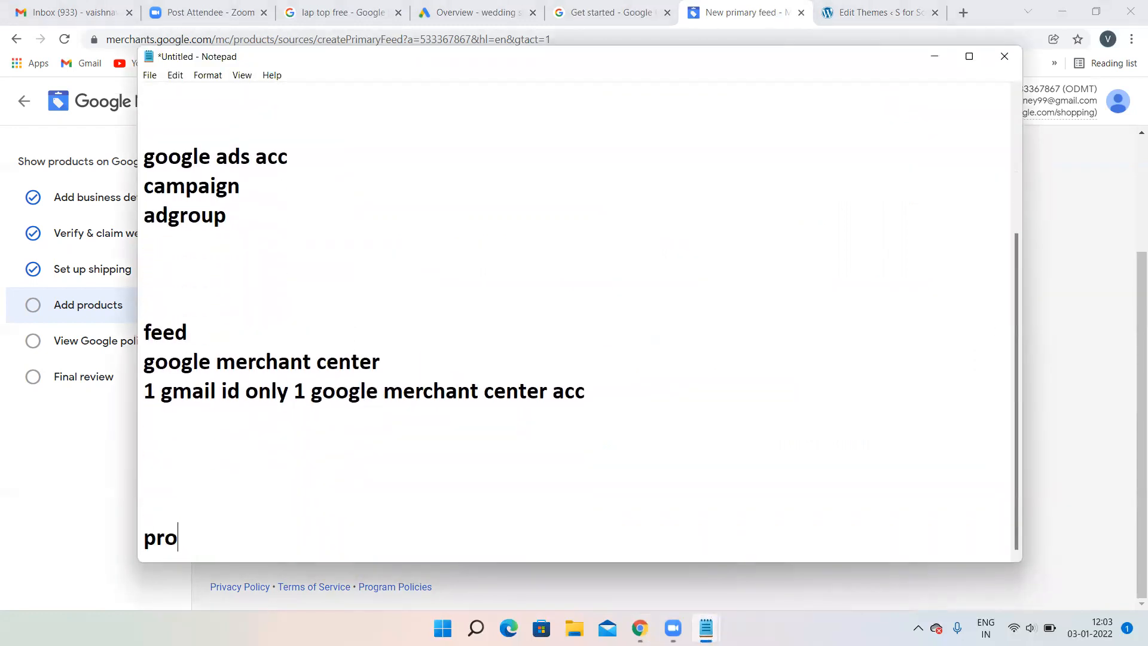
type("duct feed pro")
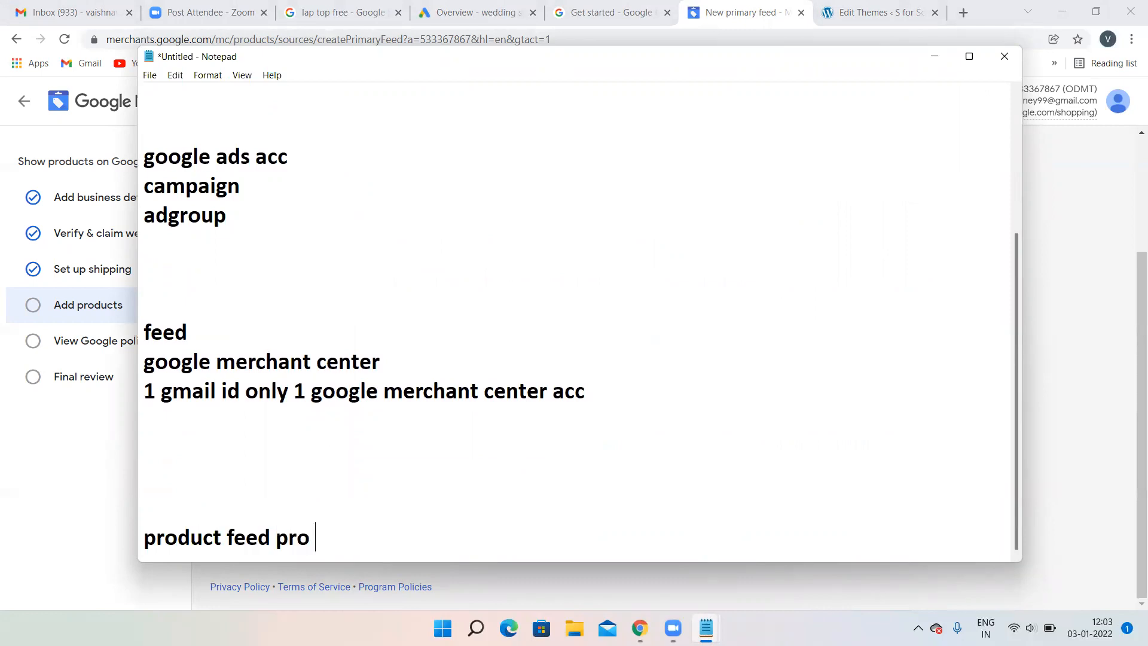
left_click(934, 62)
left_click(872, 9)
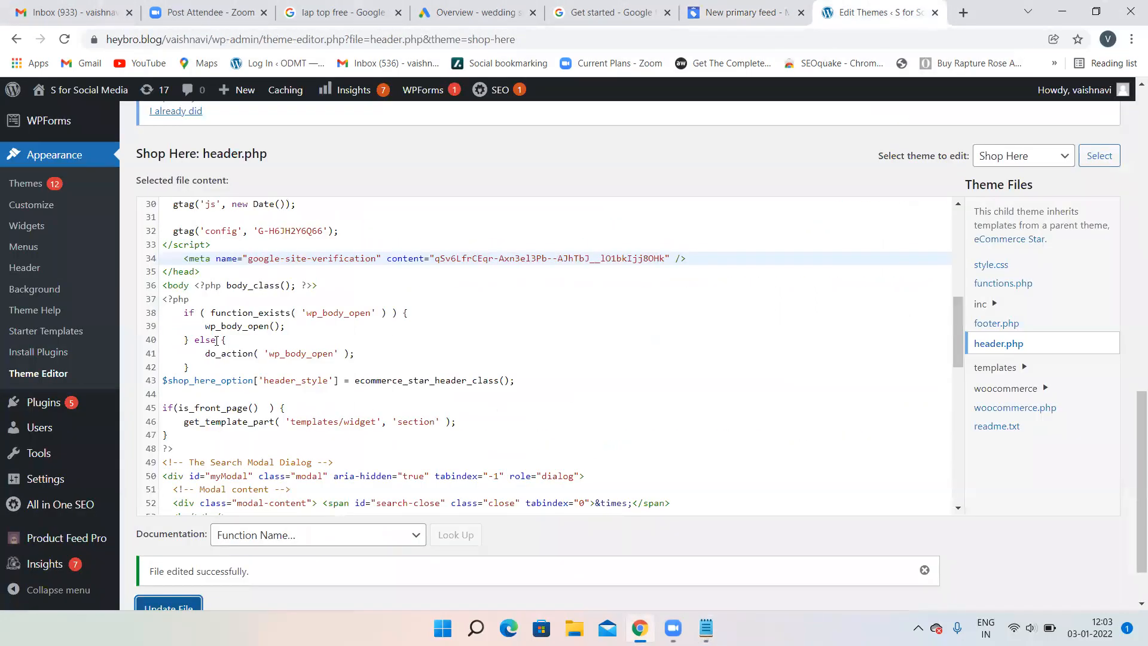
Start a new feed via Product Feed Pro's Create feed in the WordPress admin sidebar
mouse_move(93, 533)
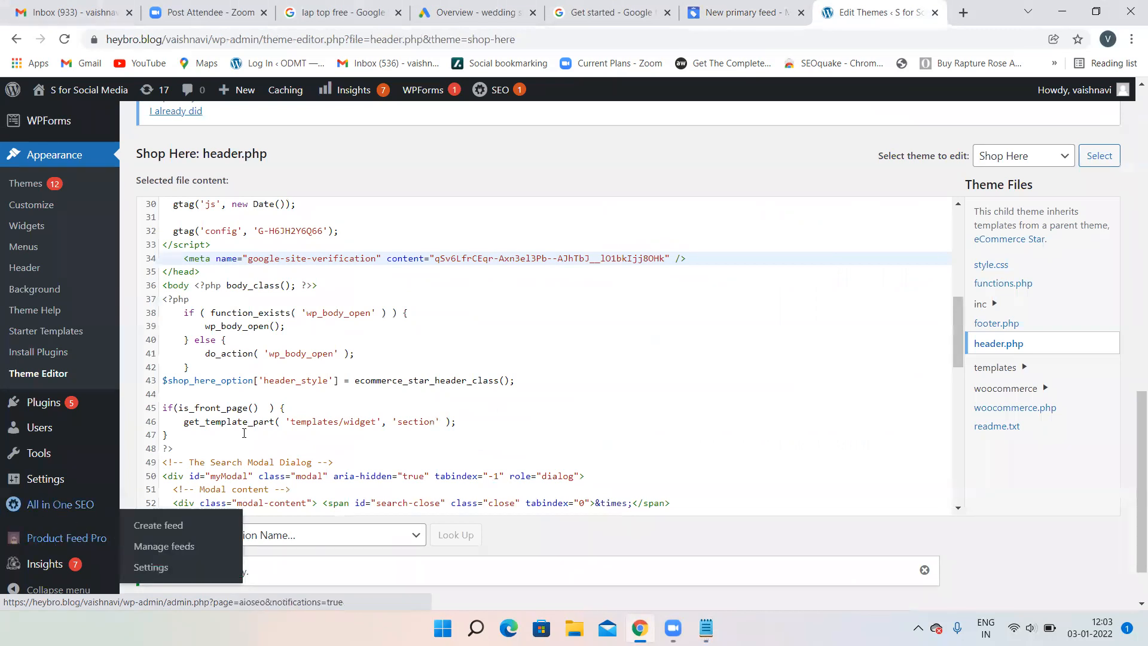
scroll(504, 325, "down", 3)
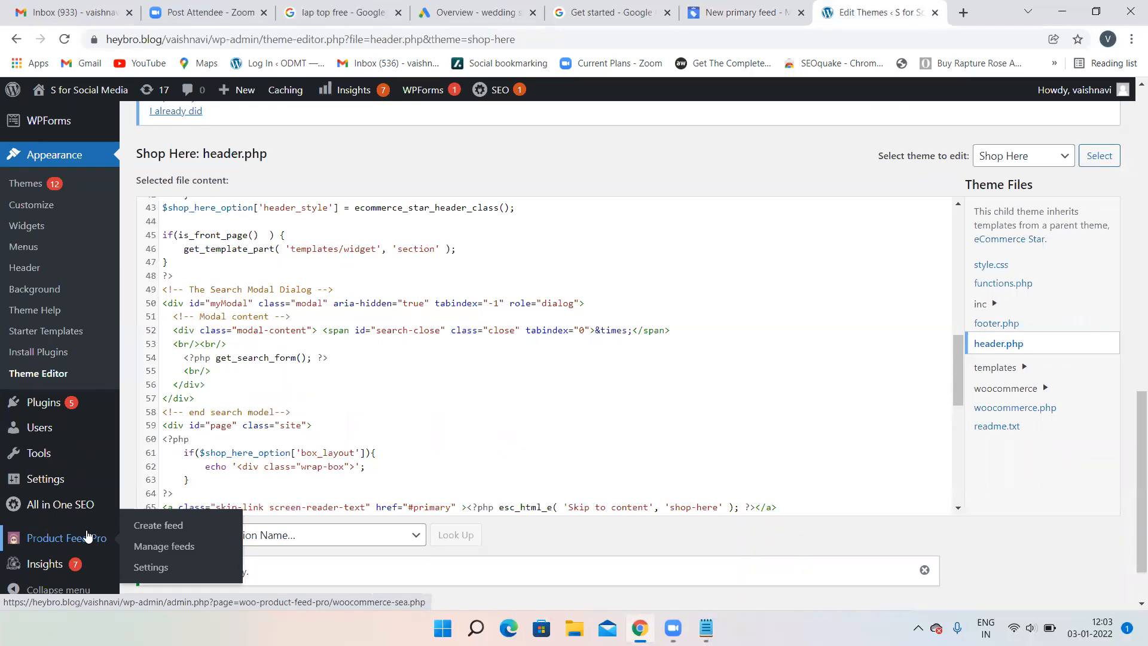
left_click(155, 528)
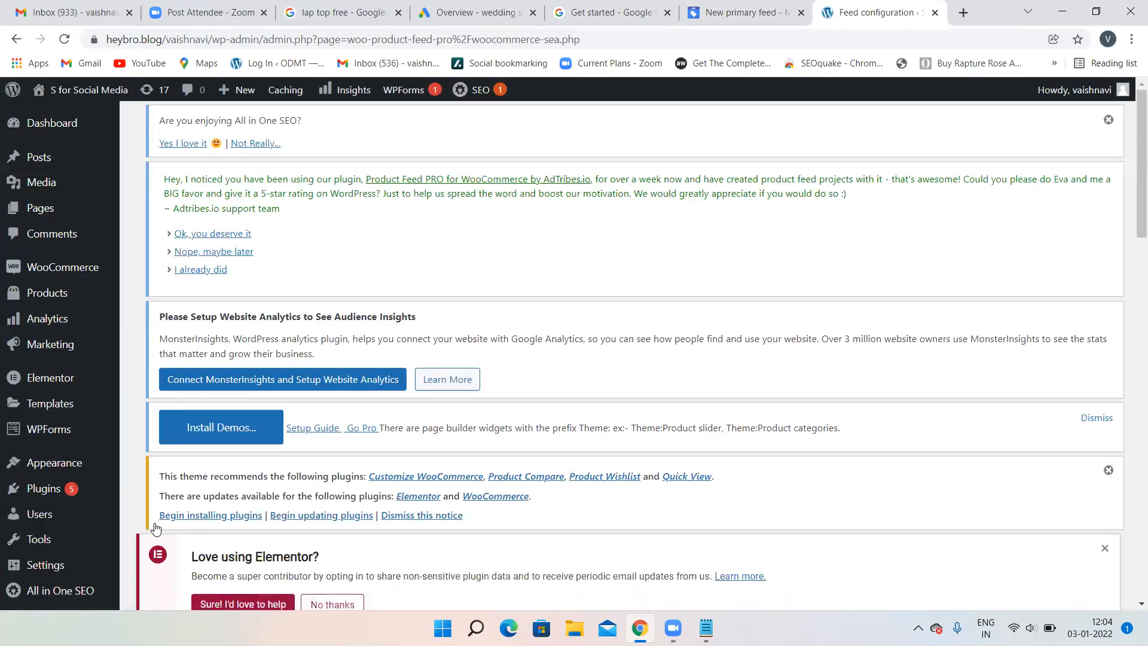
Enter 'PROJECT' as the Product Feed Pro project name
scroll(572, 428, "down", 15)
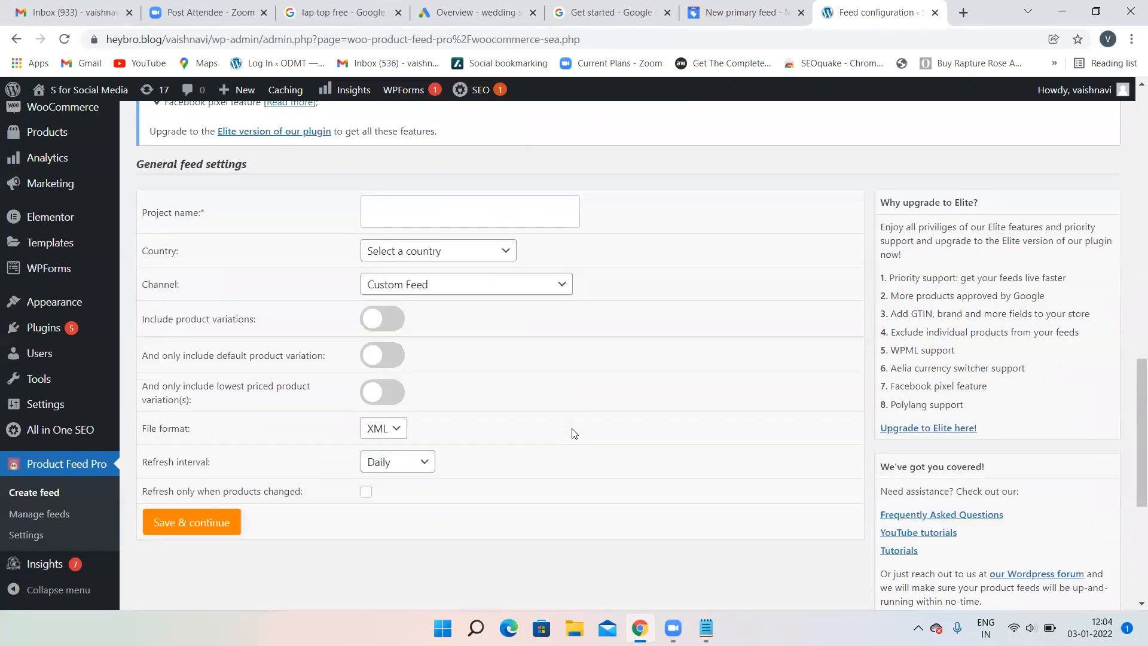
left_click(419, 204)
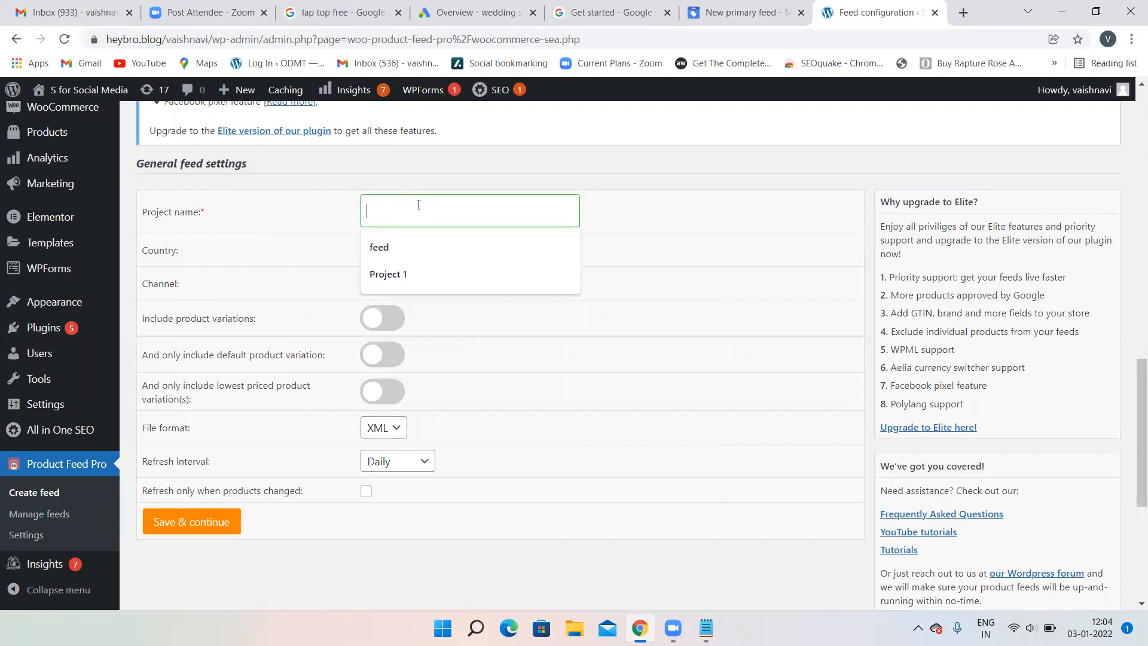
type("FE")
key("BackSpace")
key("BackSpace")
type("p")
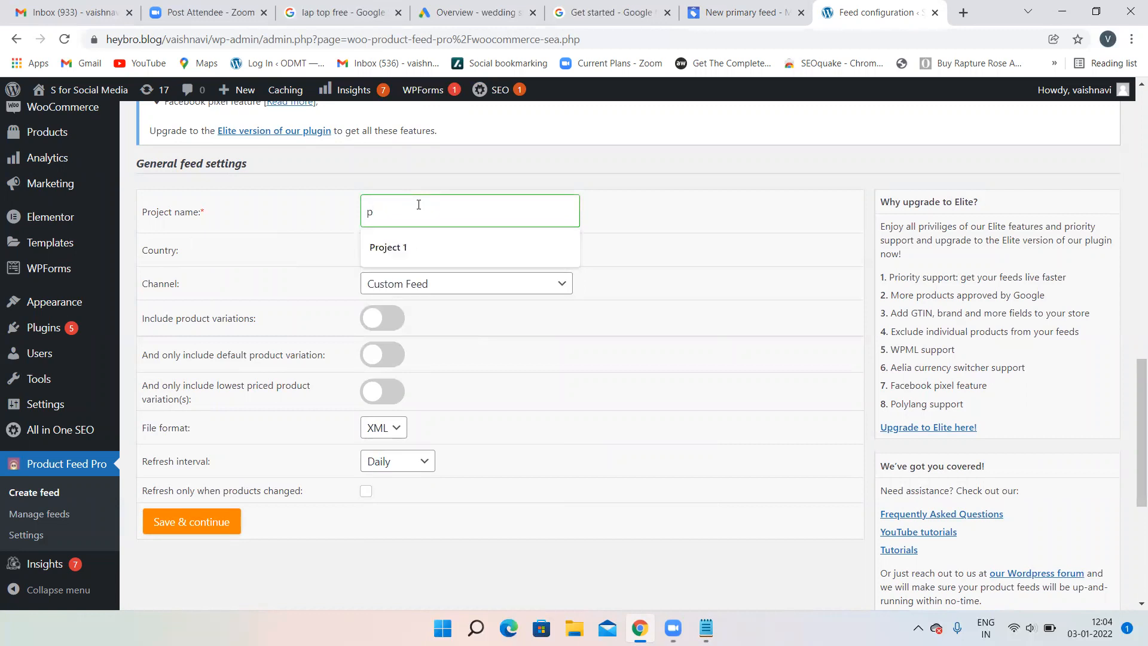
type("roject")
key("BackSpace")
key("BackSpace")
key("BackSpace")
key("BackSpace")
key("BackSpace")
key("BackSpace")
key("BackSpace")
key("BackSpace")
type("PROJECT")
left_click(662, 273)
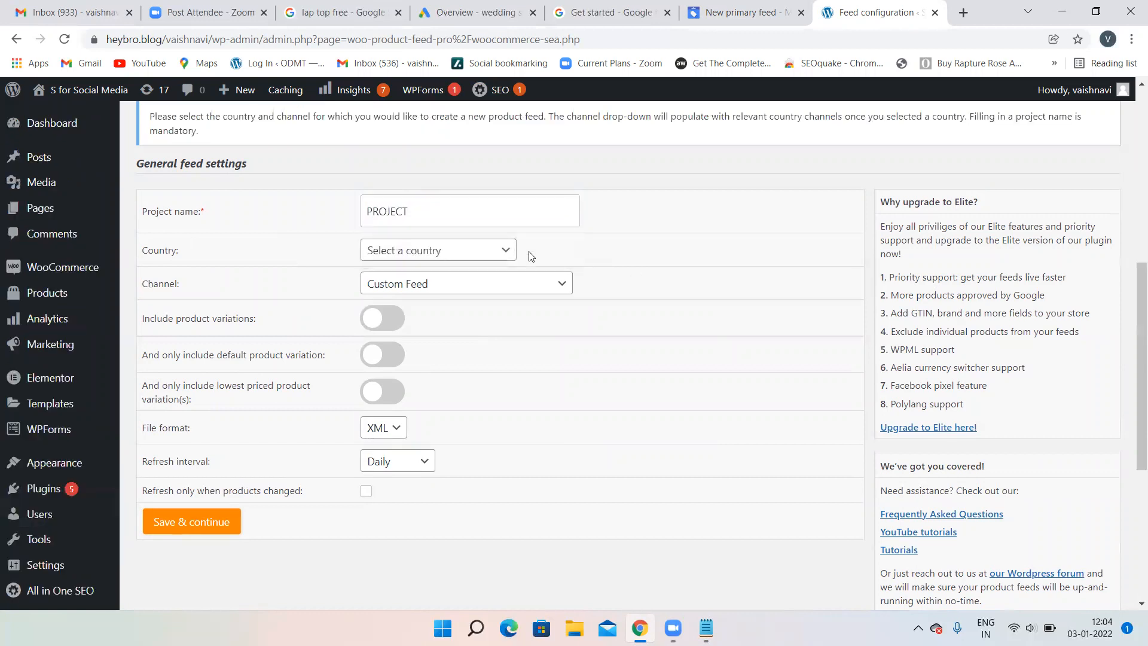
Set the feed country to India and channel to Google Shopping, then save the general settings
left_click(454, 253)
type("india")
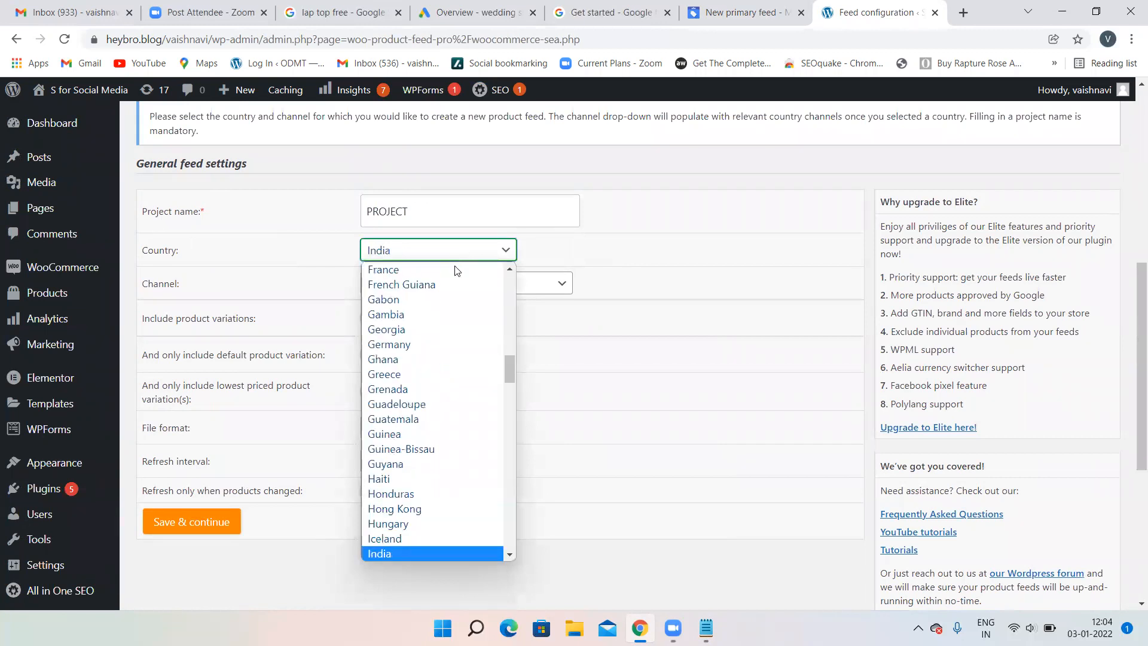
left_click(398, 552)
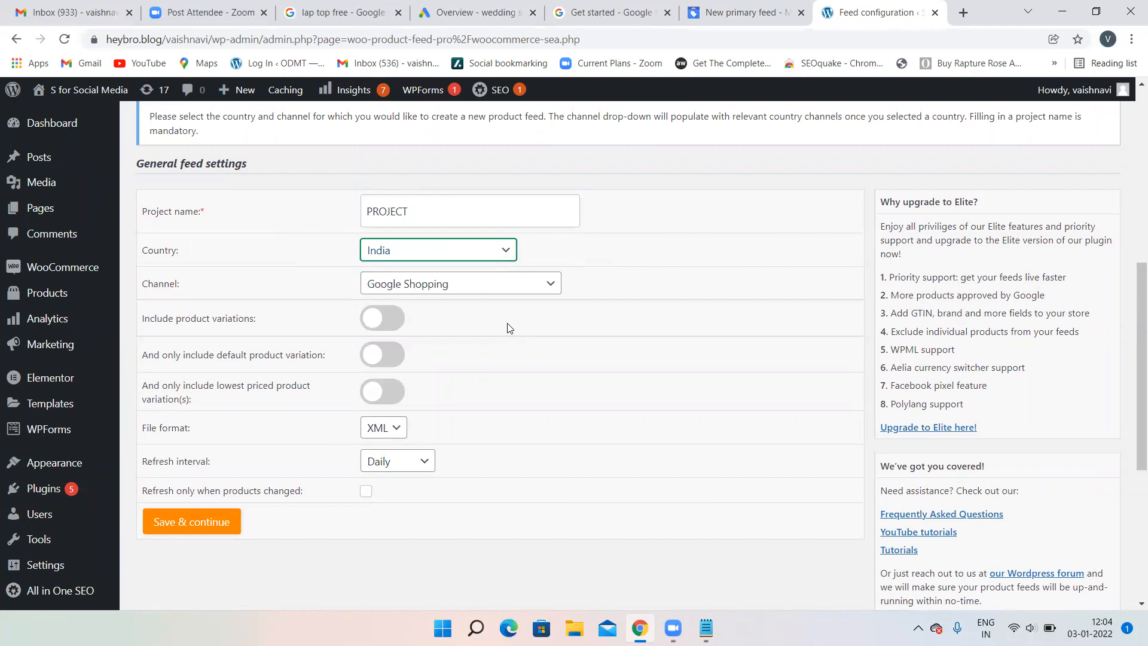
left_click(479, 291)
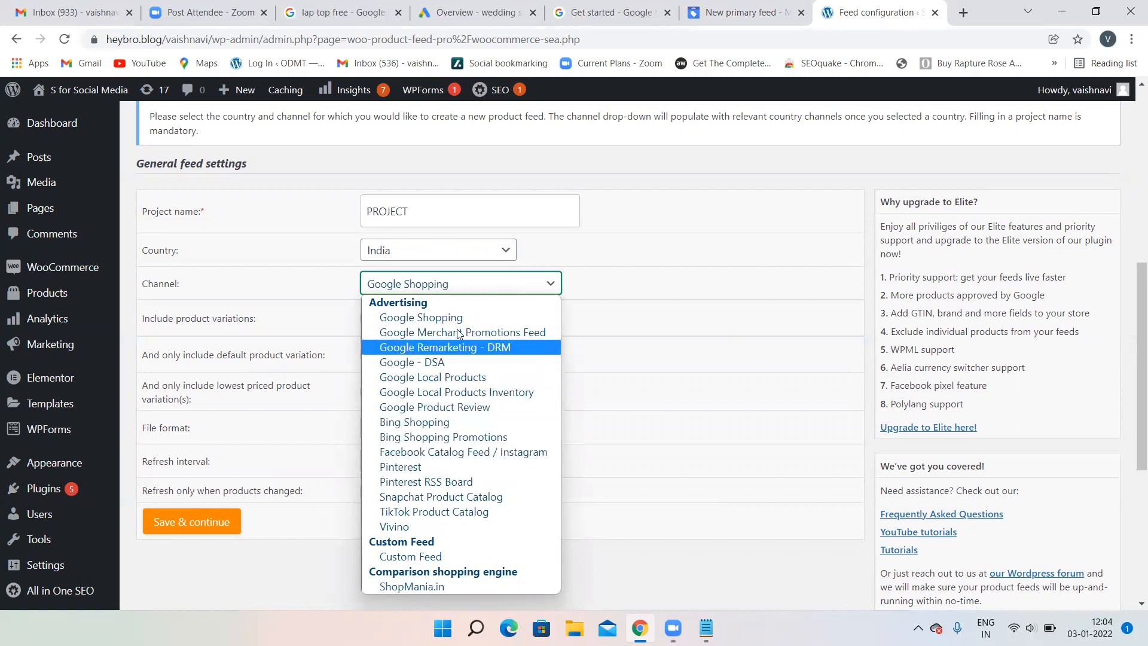
left_click(428, 316)
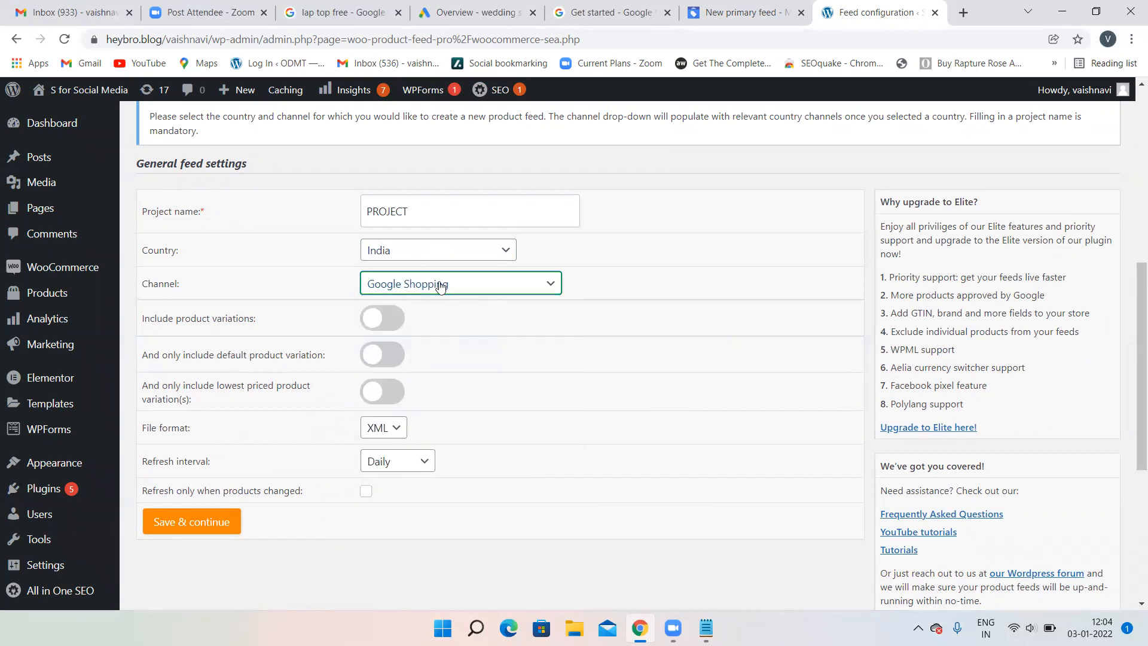
left_click(195, 520)
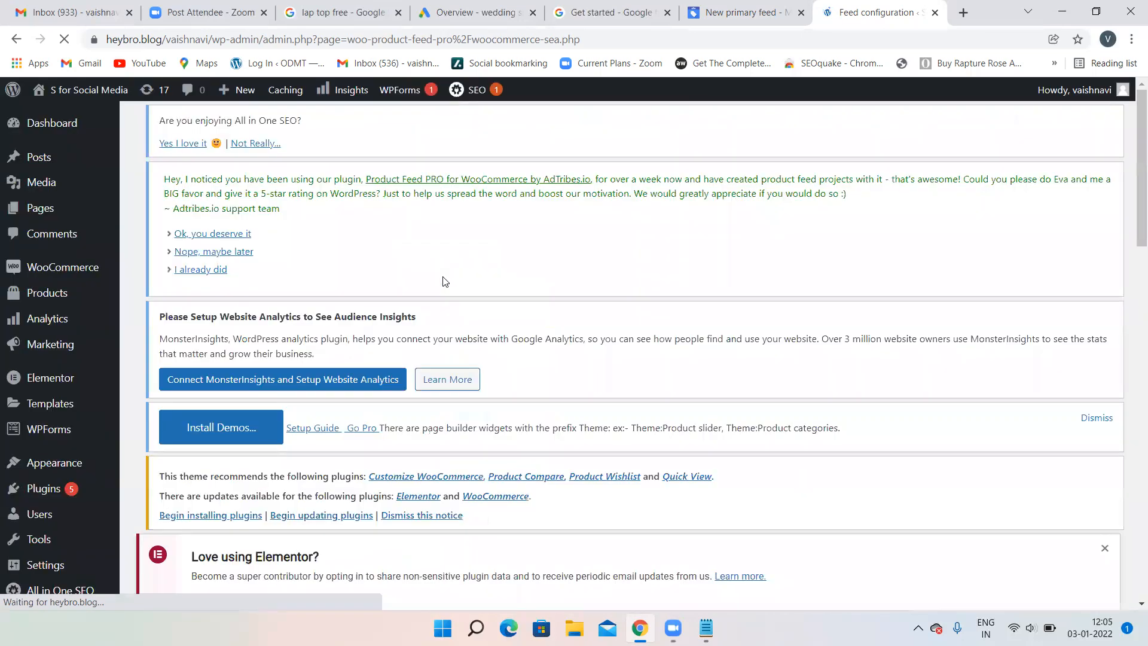
Review the Google Shopping attribute mappings (Product ID, title, Price), then return to Merchant Center
scroll(442, 281, "down", 8)
scroll(443, 281, "down", 7)
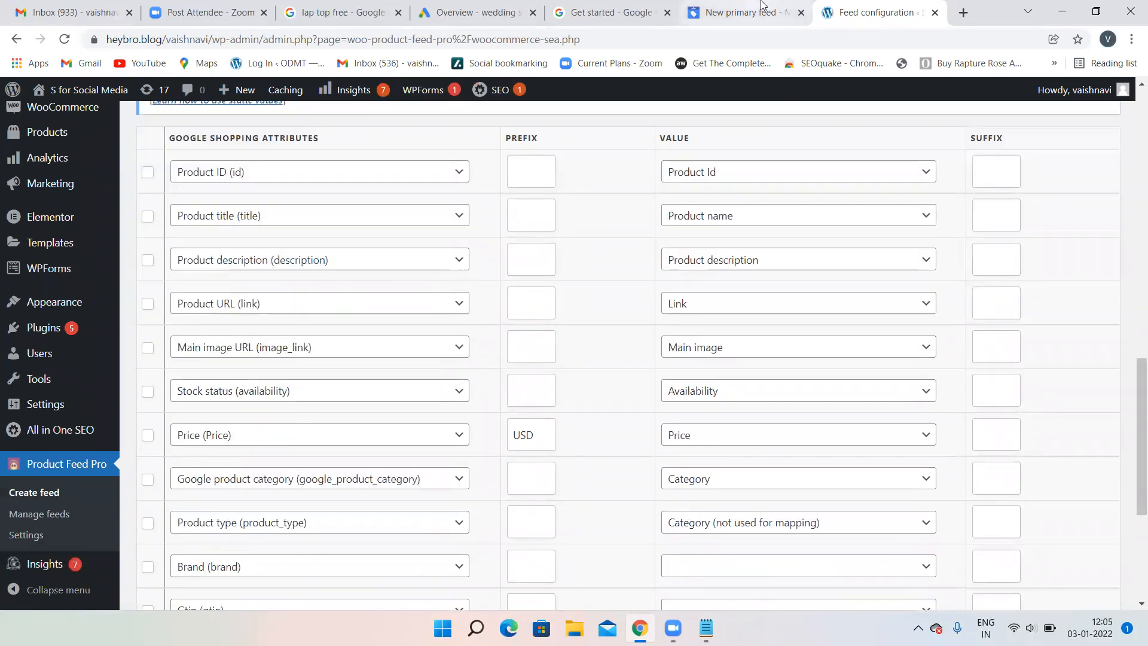
left_click(744, 12)
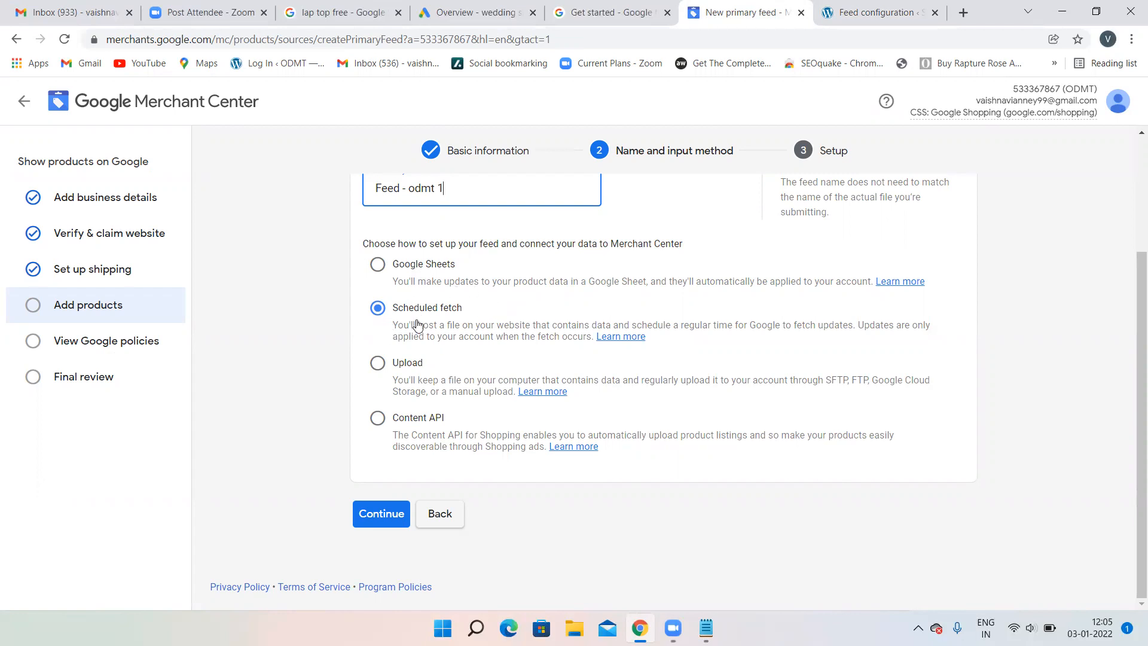
Return to the WordPress Product Feed PRO attribute mapping page
left_click(832, 4)
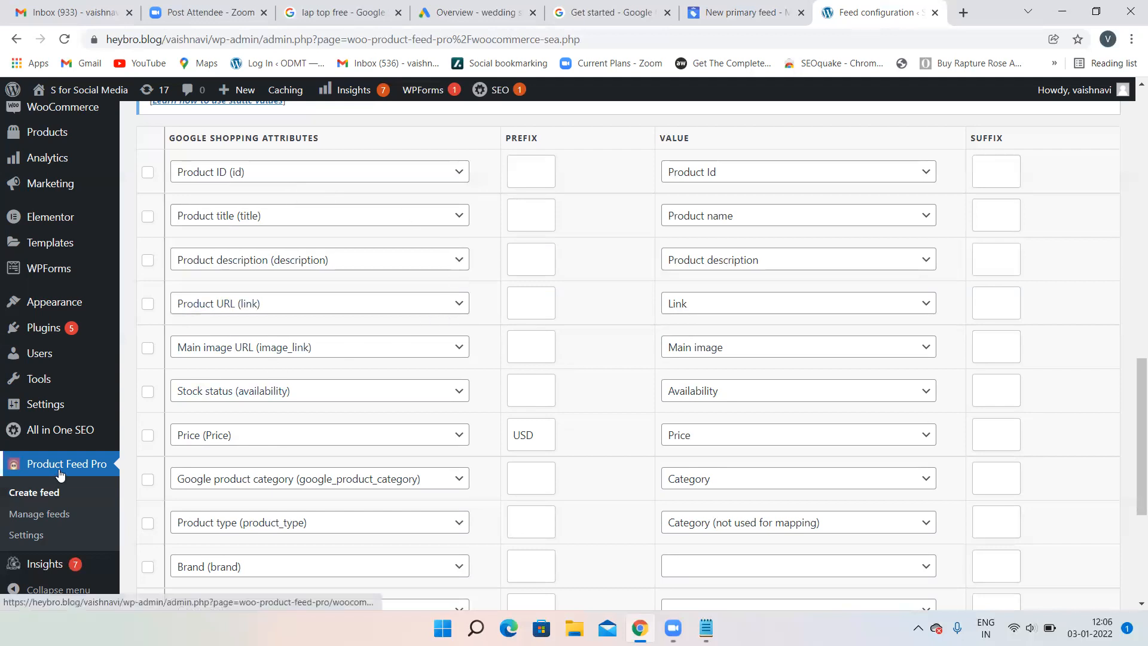
Save the field mappings and view Category mapping for Uncategorized, men's wear and Technology
scroll(425, 318, "down", 5)
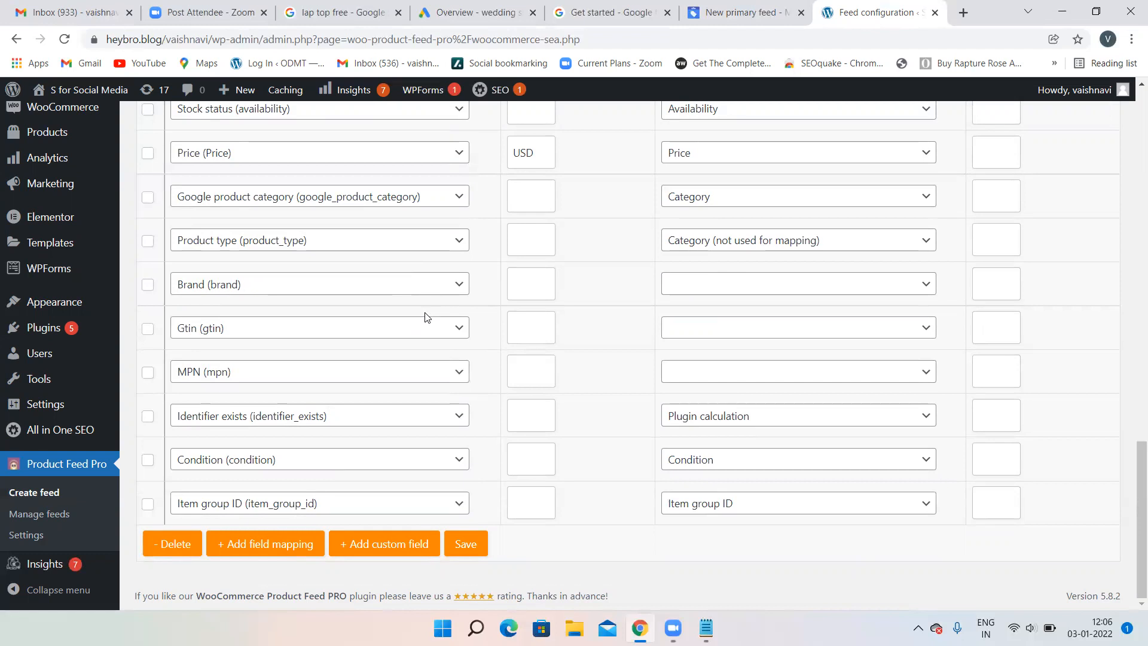
left_click(463, 541)
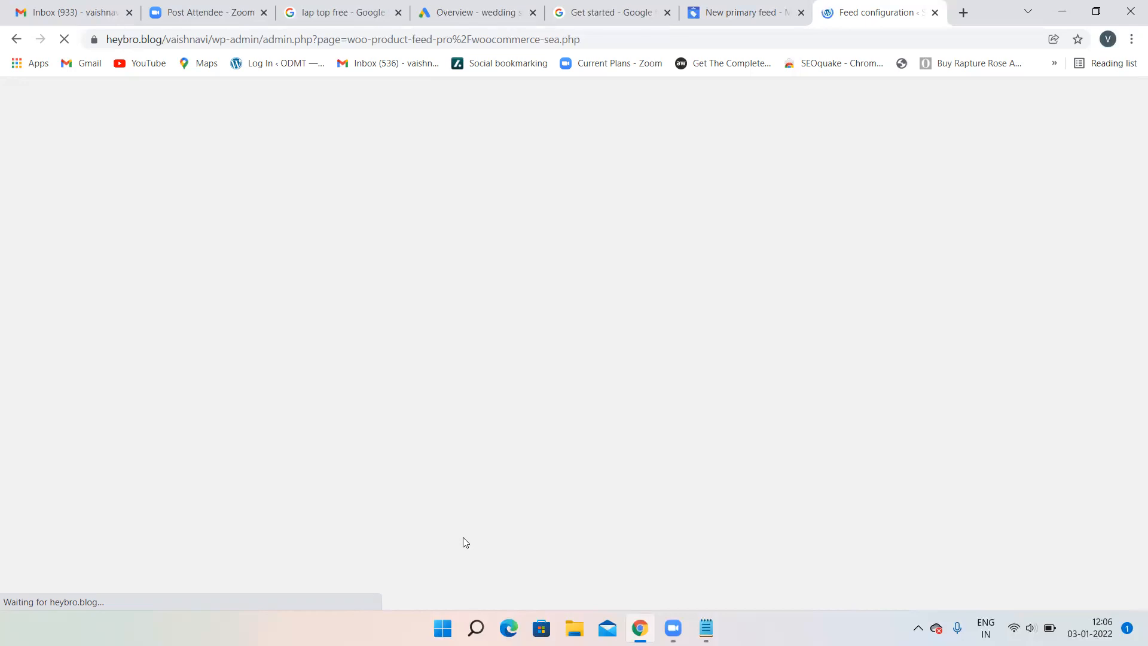
scroll(463, 537, "down", 10)
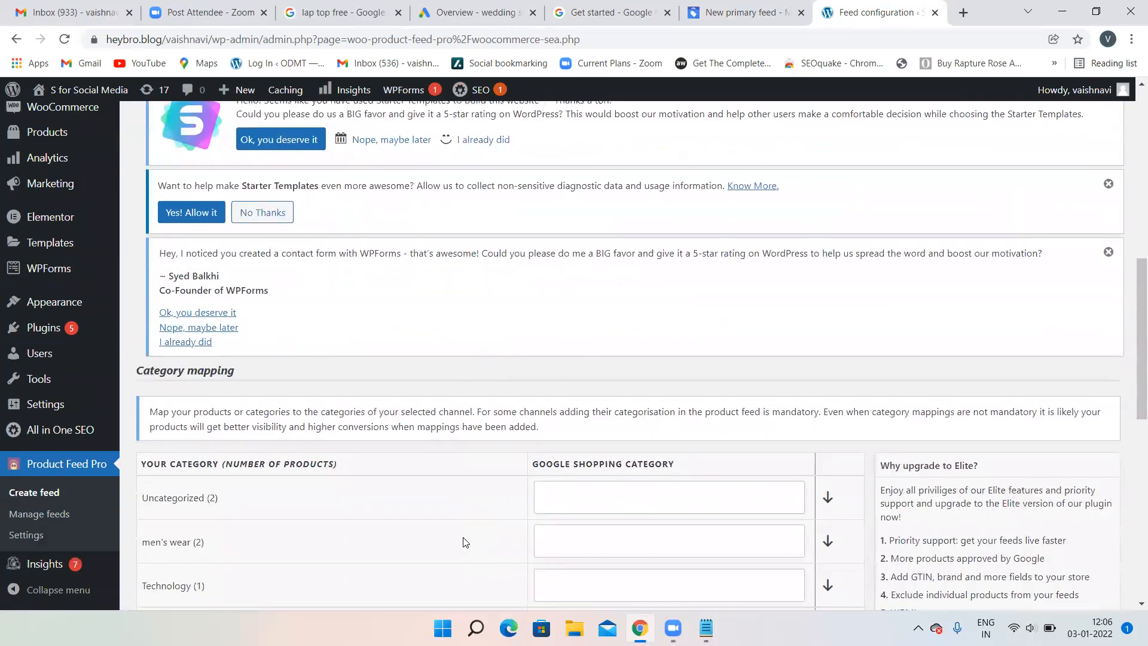
scroll(464, 541, "down", 4)
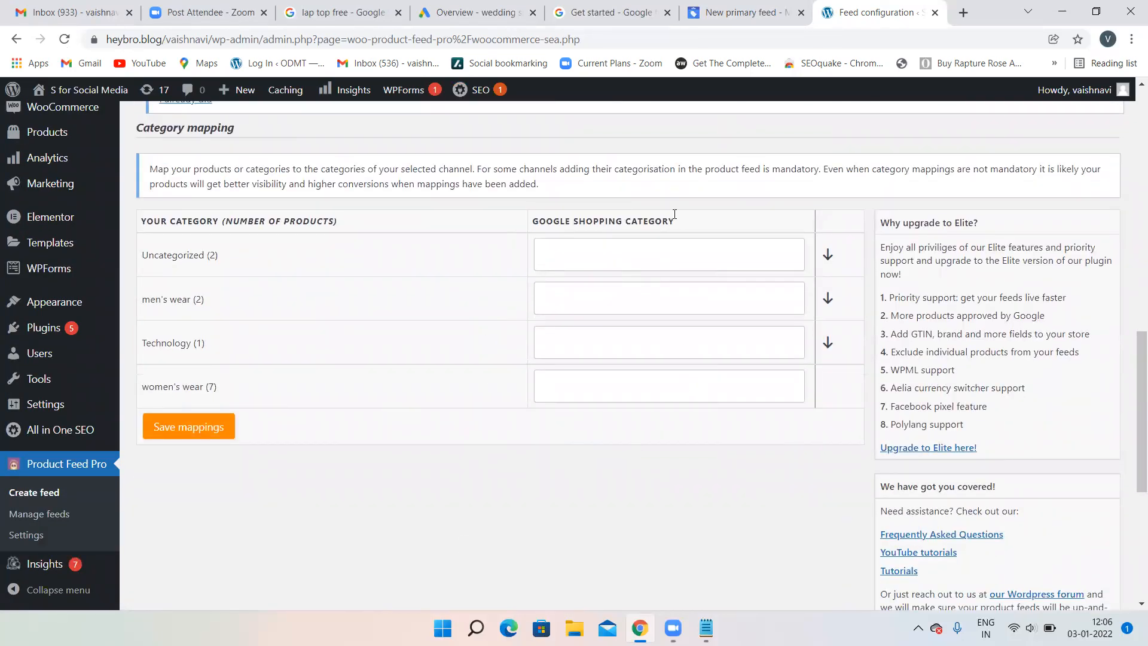
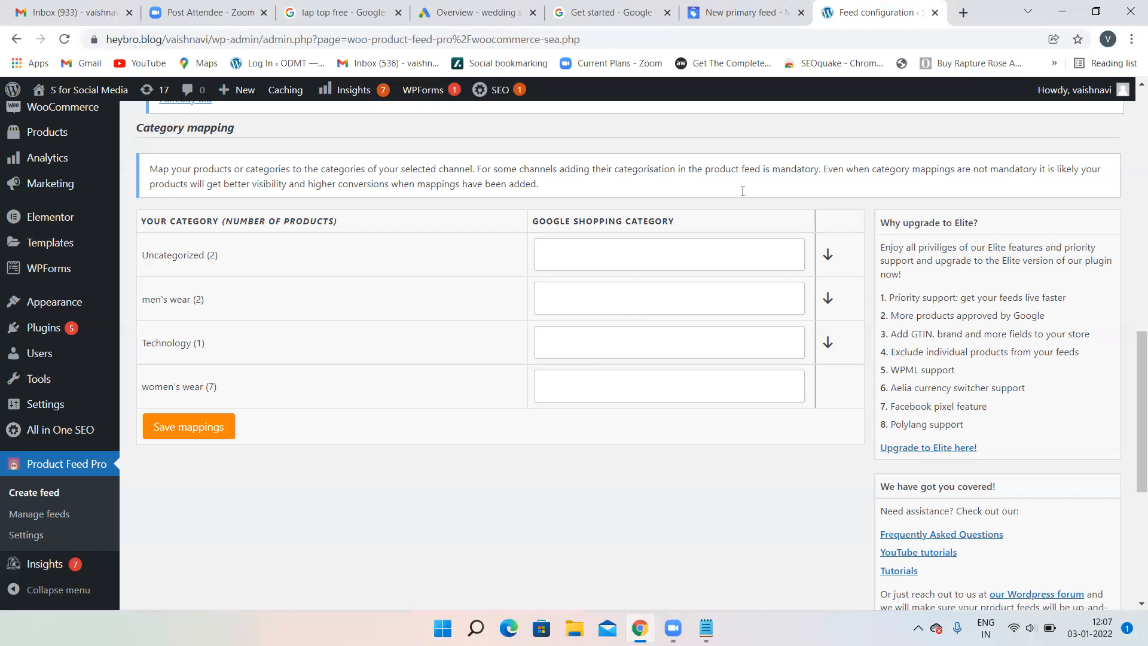
Search Google for 'google taxonomy' in a new tab and open the Google product category help article
left_click(963, 13)
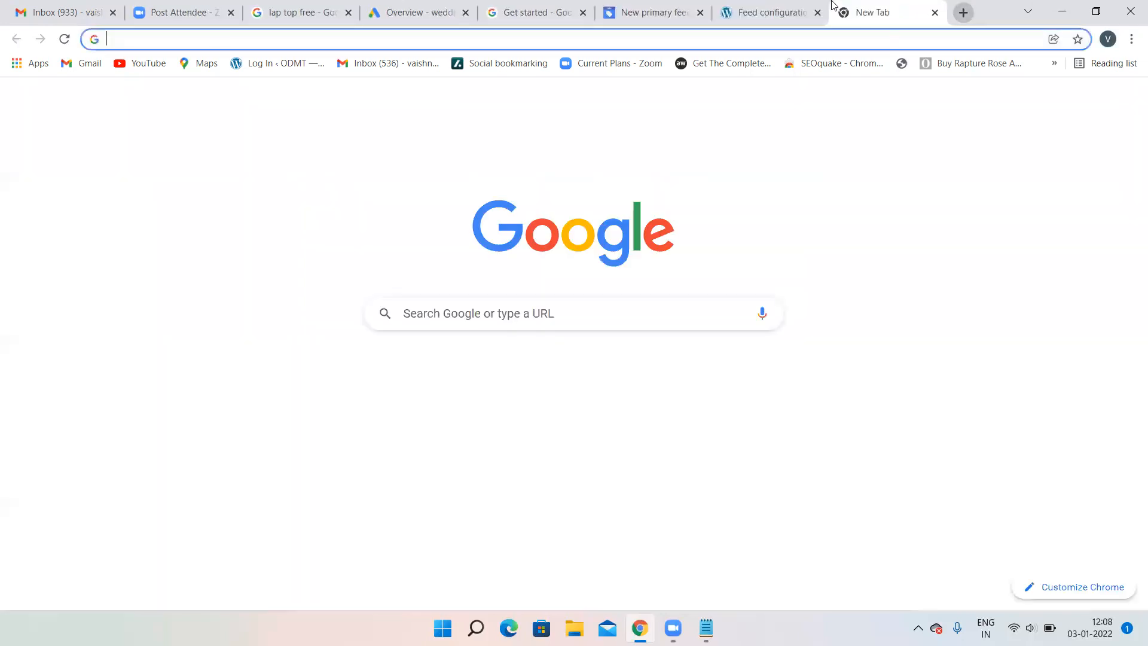
type("goo")
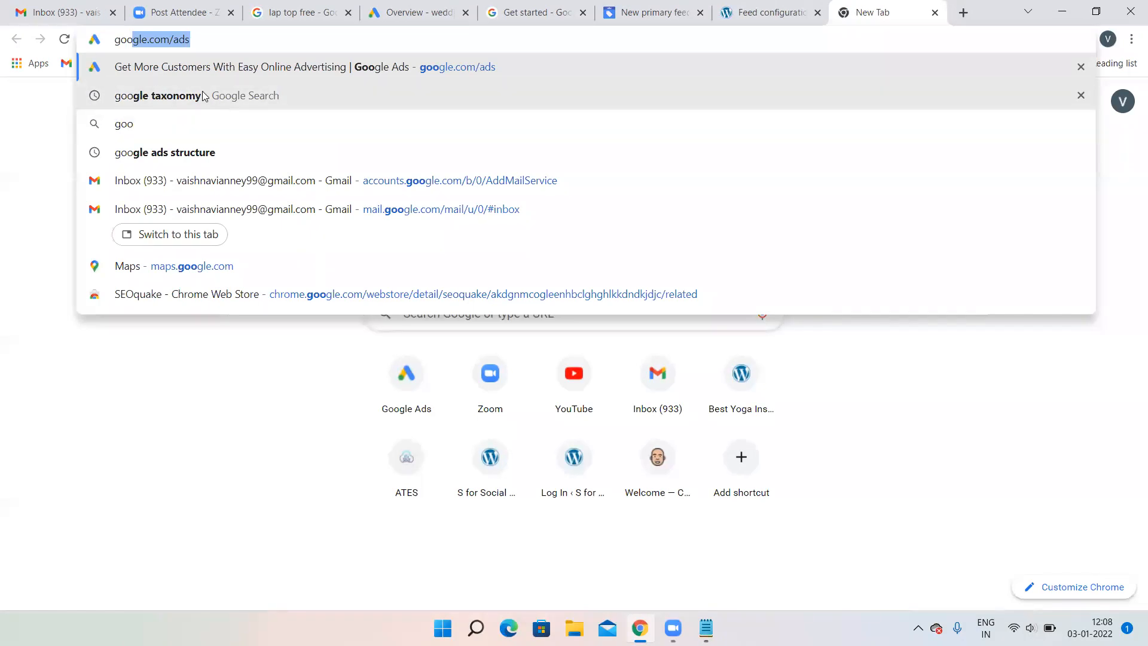
left_click(152, 98)
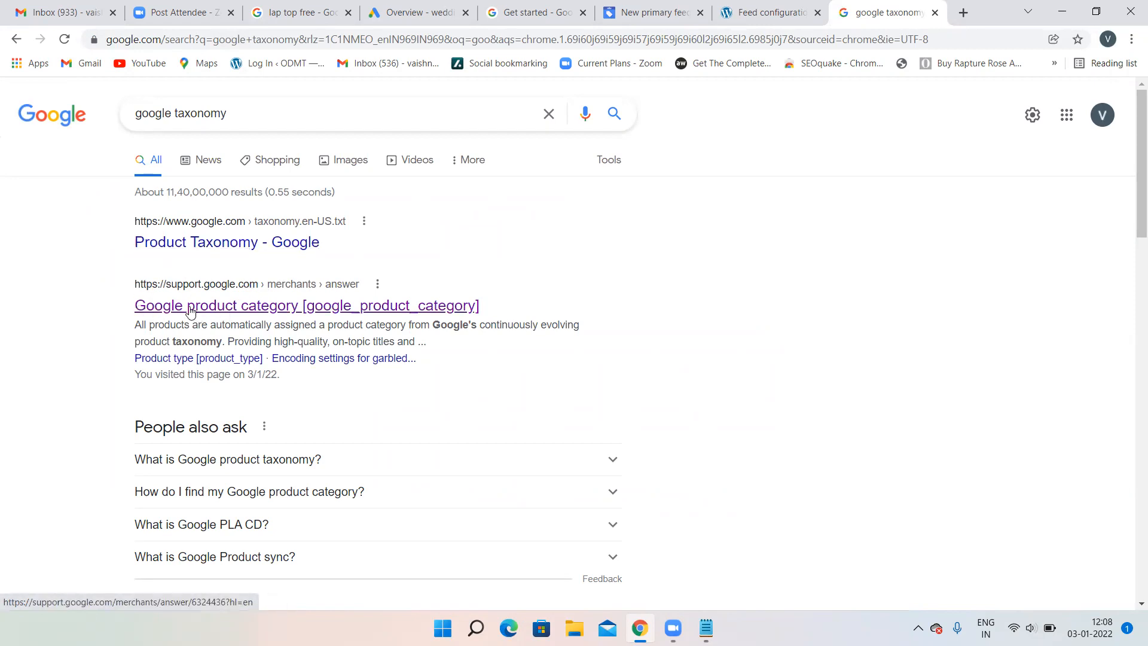
left_click(313, 307)
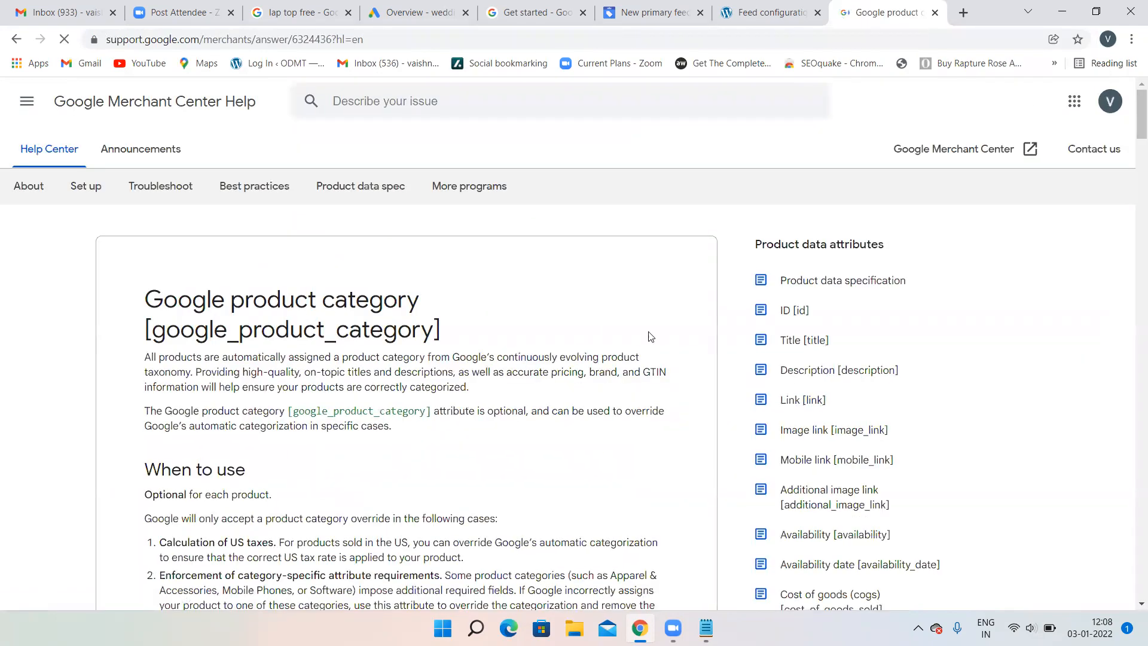
Open the plain-text (.txt) download of all Google product categories from the help article
scroll(650, 336, "down", 13)
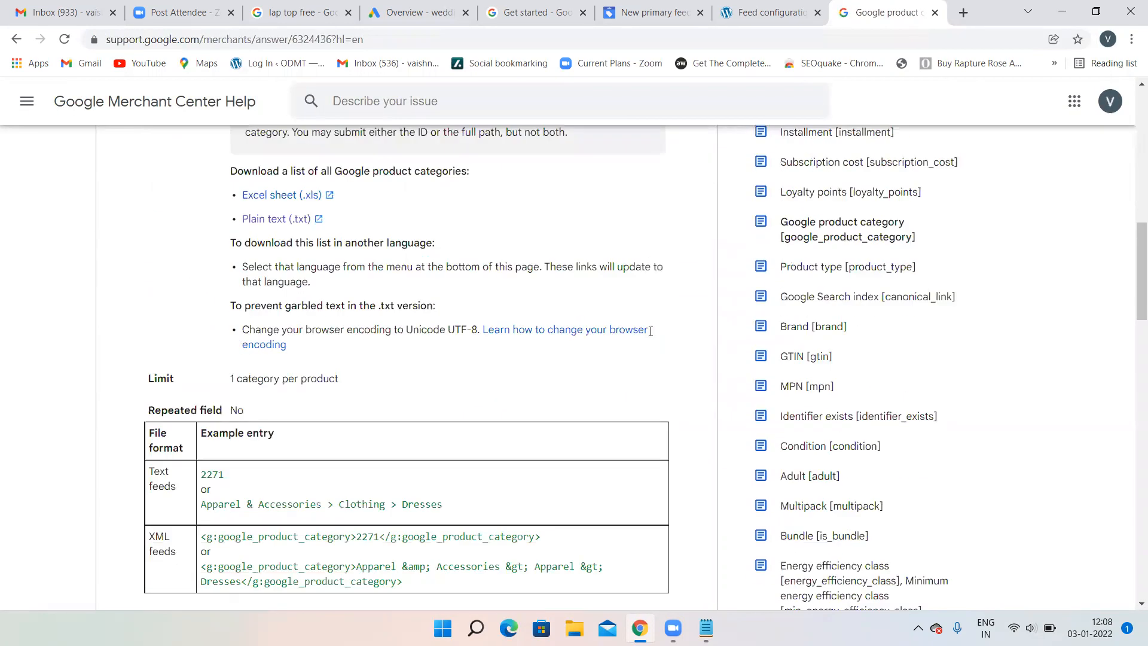
scroll(651, 330, "up", 2)
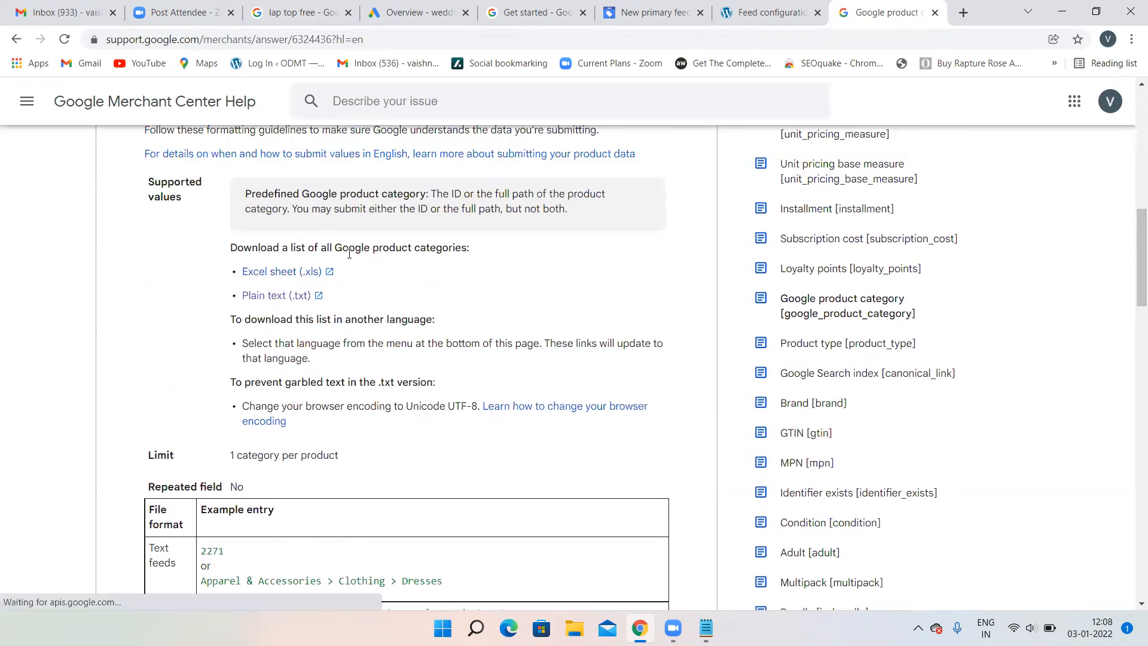
left_click_drag(472, 250, 333, 246)
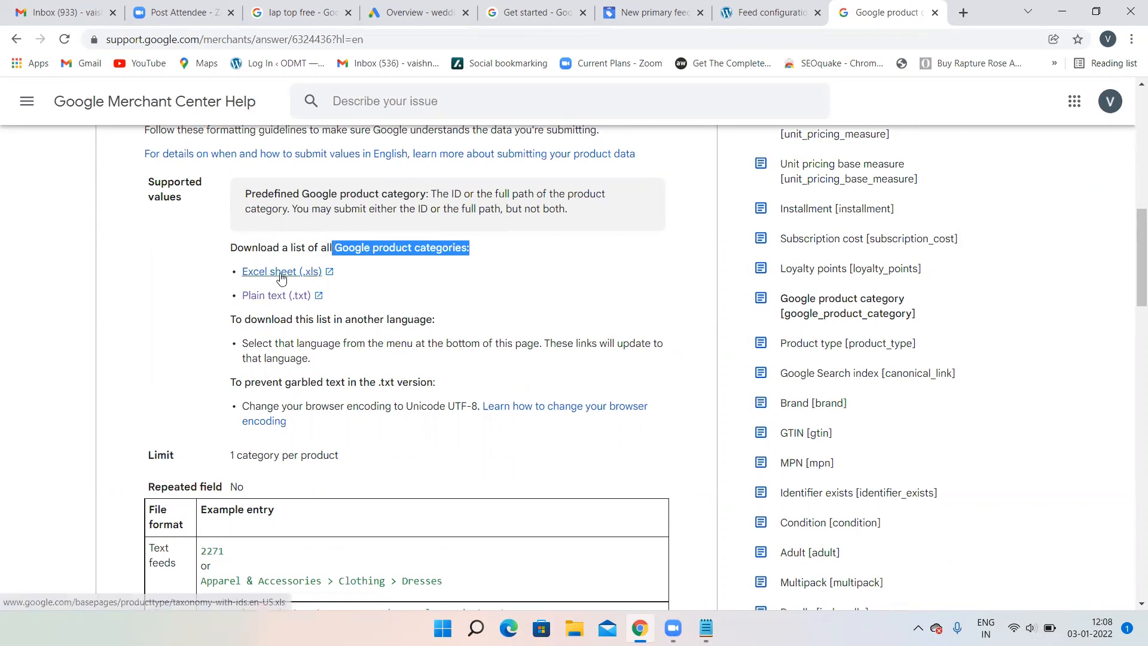
left_click(256, 299)
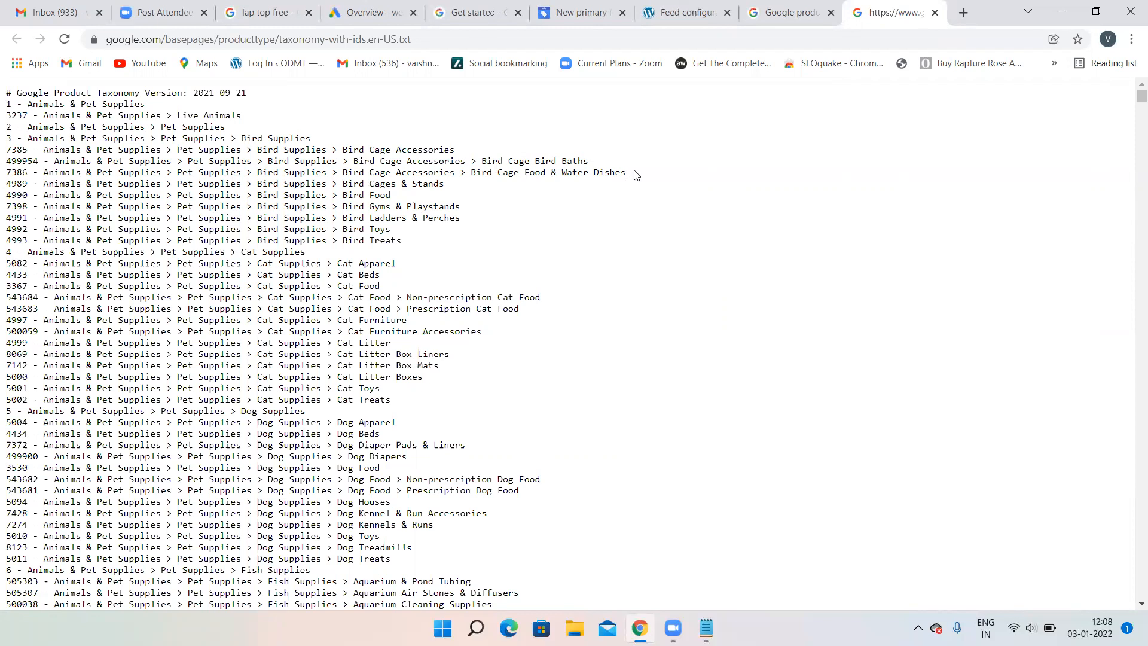
left_click_drag(625, 172, 2, 173)
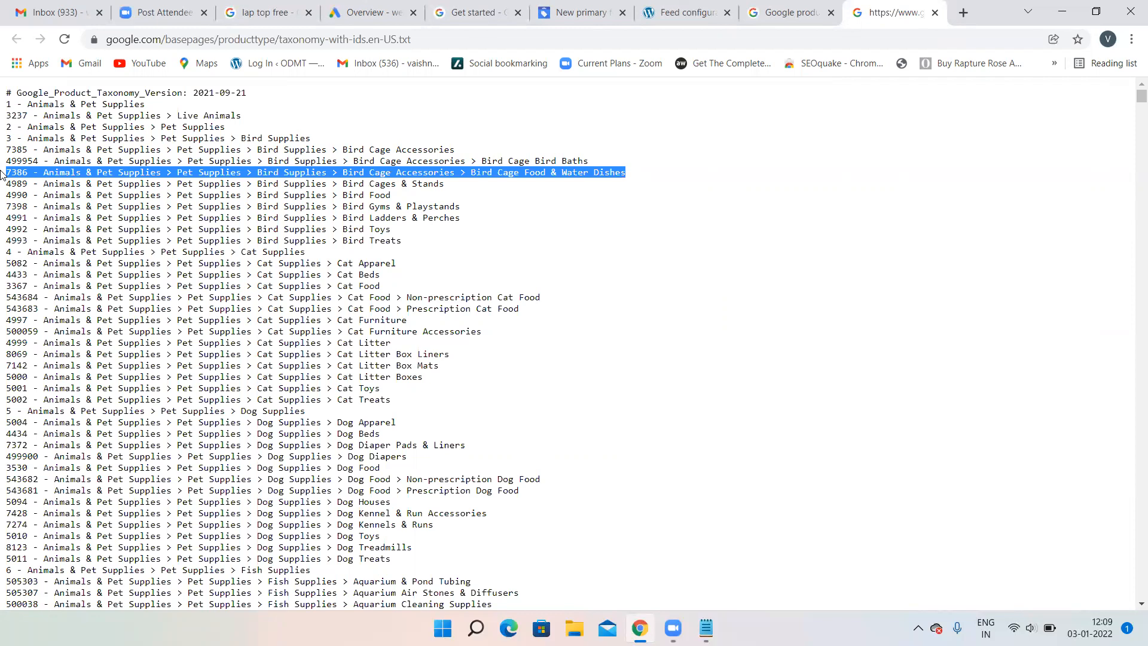
left_click(468, 244)
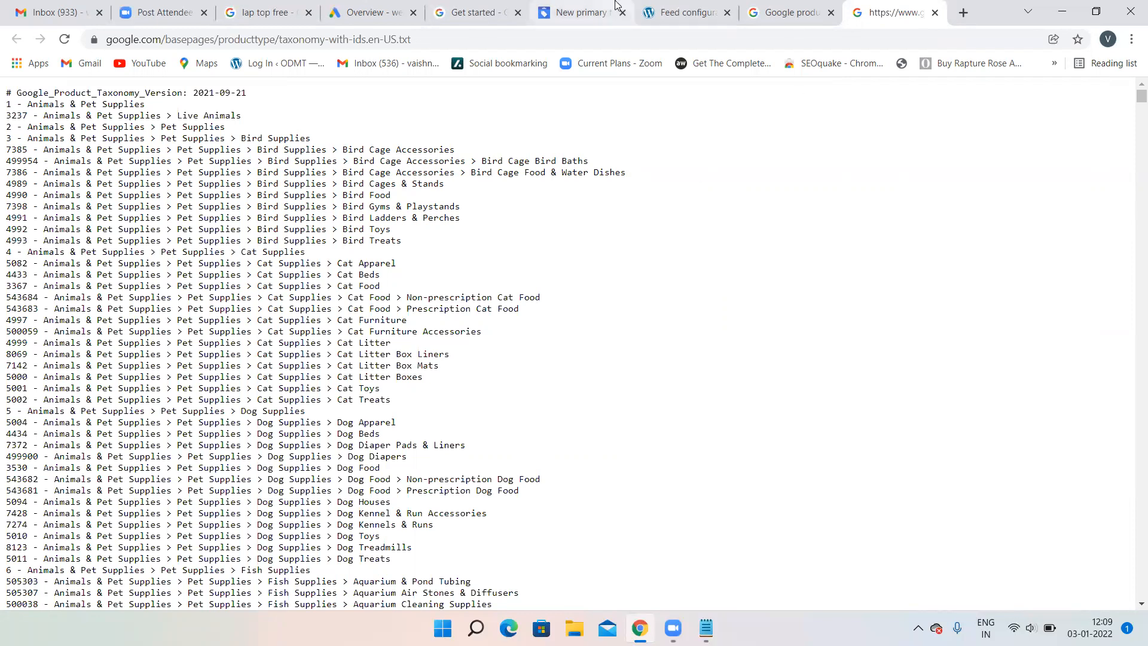
left_click(680, 4)
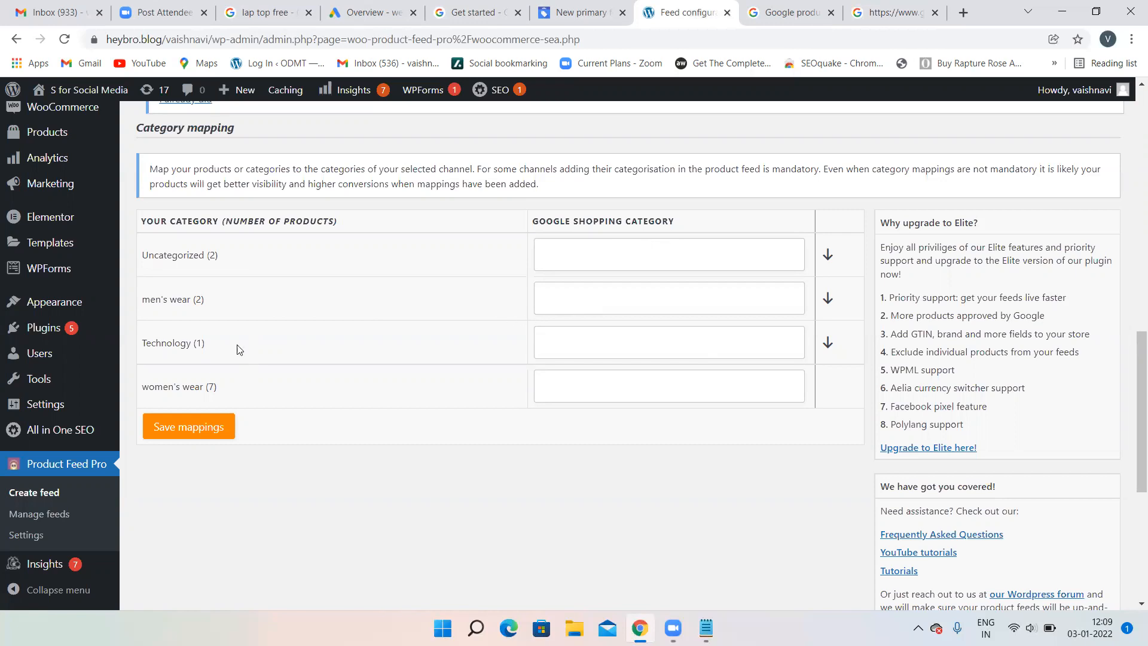
left_click(870, 6)
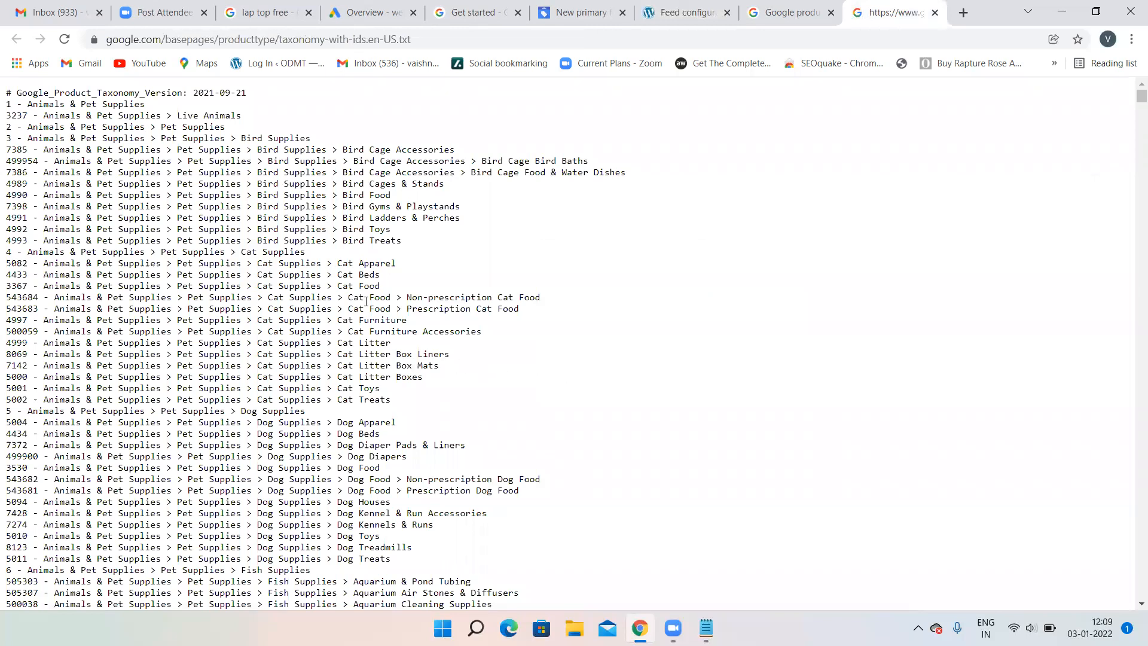
left_click(661, 6)
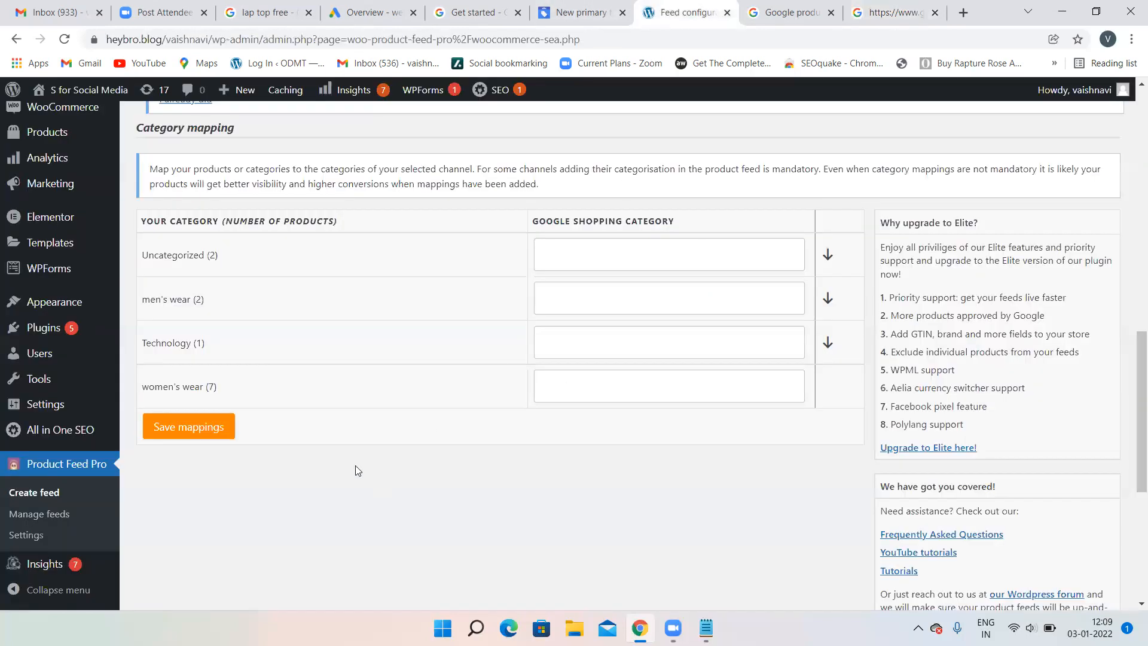
left_click(874, 7)
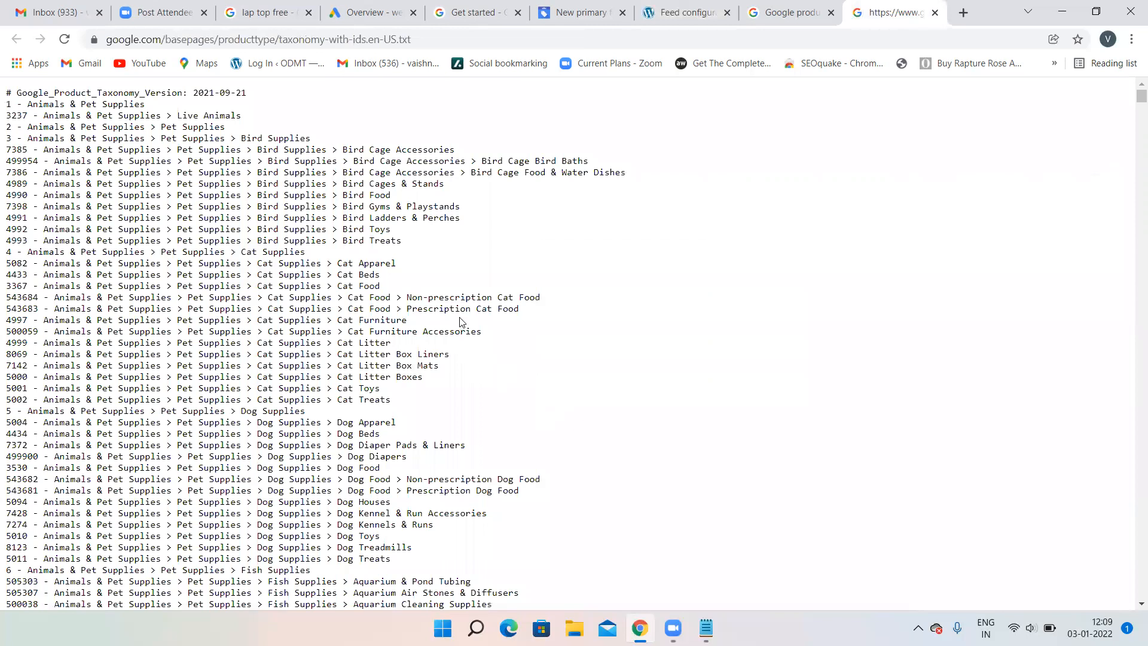
scroll(464, 323, "down", 4)
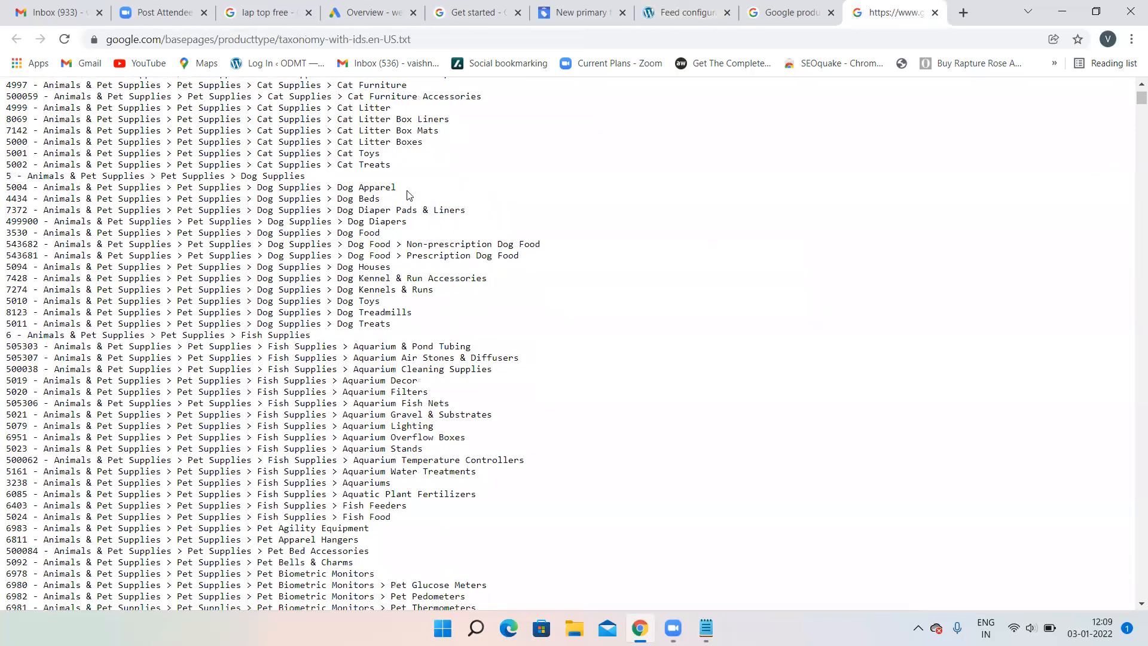
left_click_drag(398, 190, 2, 210)
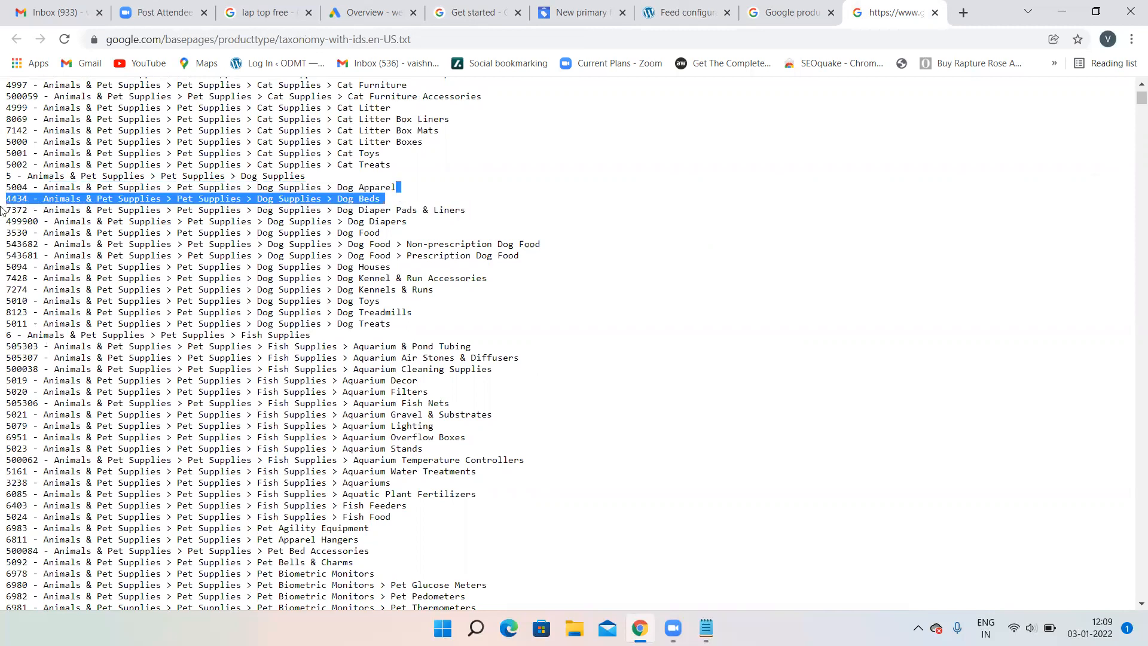
left_click(688, 12)
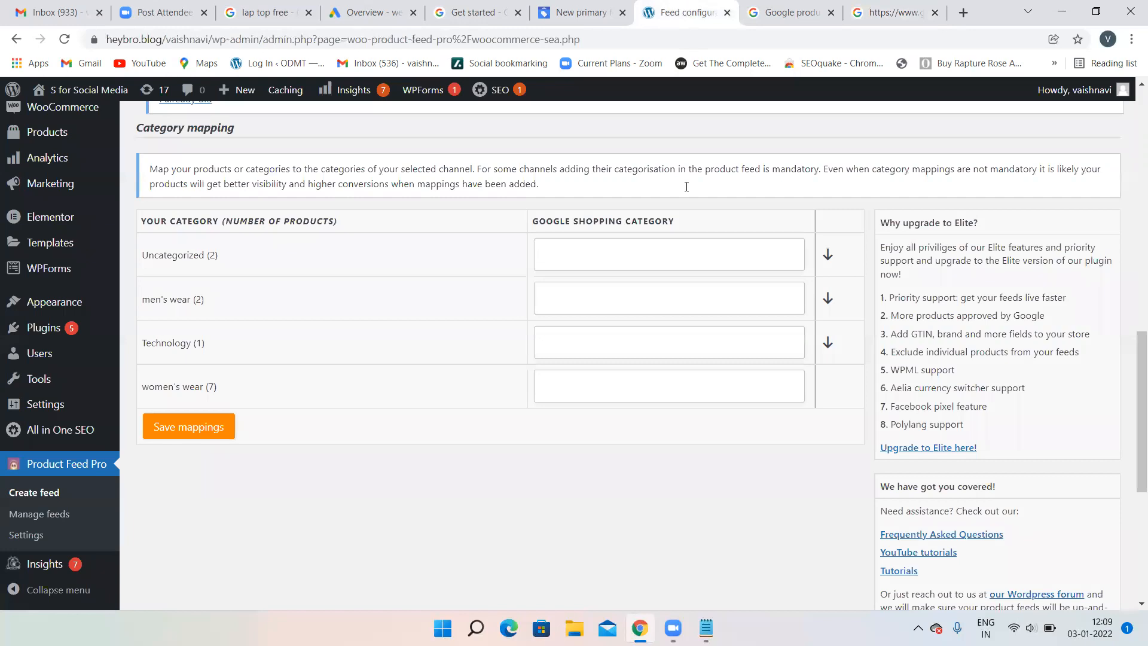
left_click(873, 7)
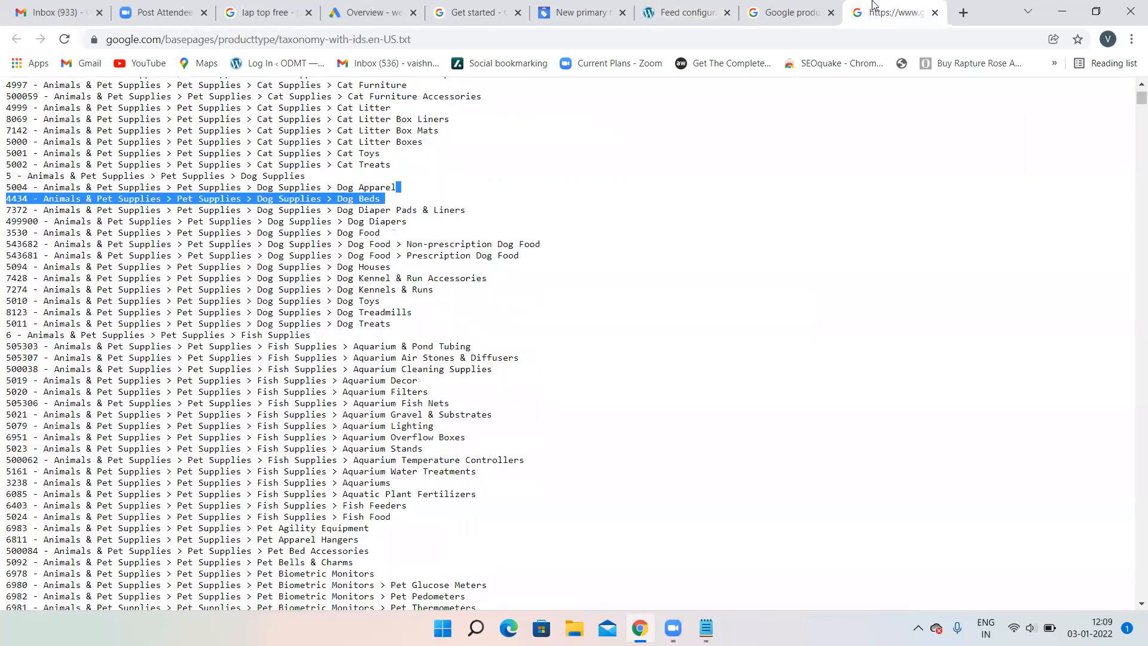
left_click(691, 12)
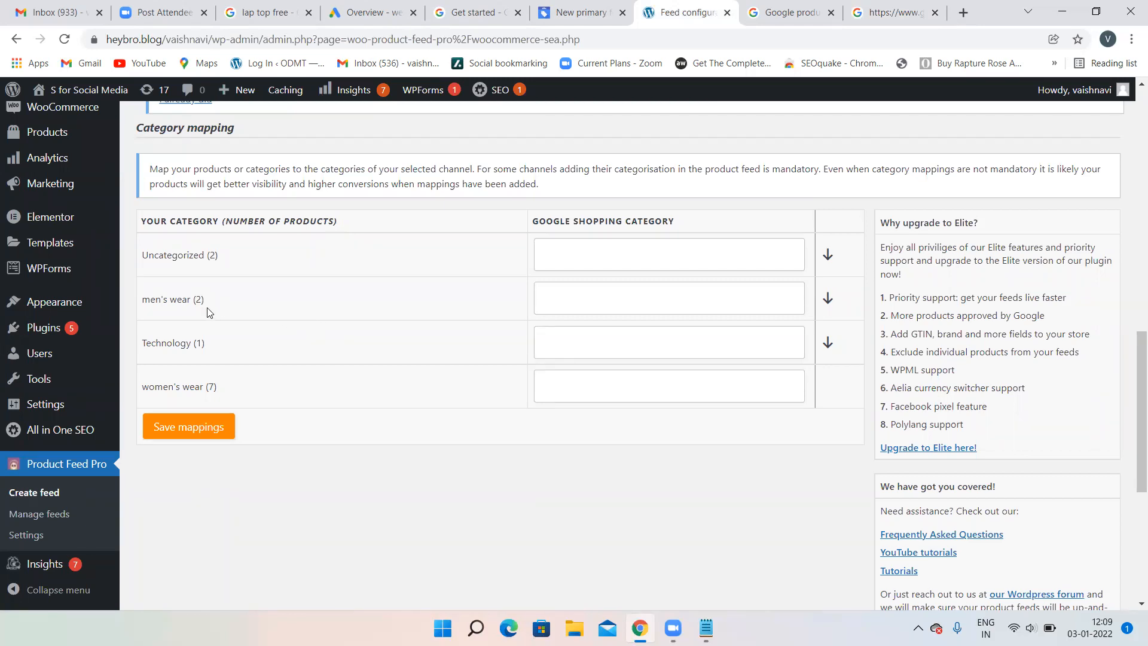
left_click(878, 9)
scroll(667, 273, "down", 8)
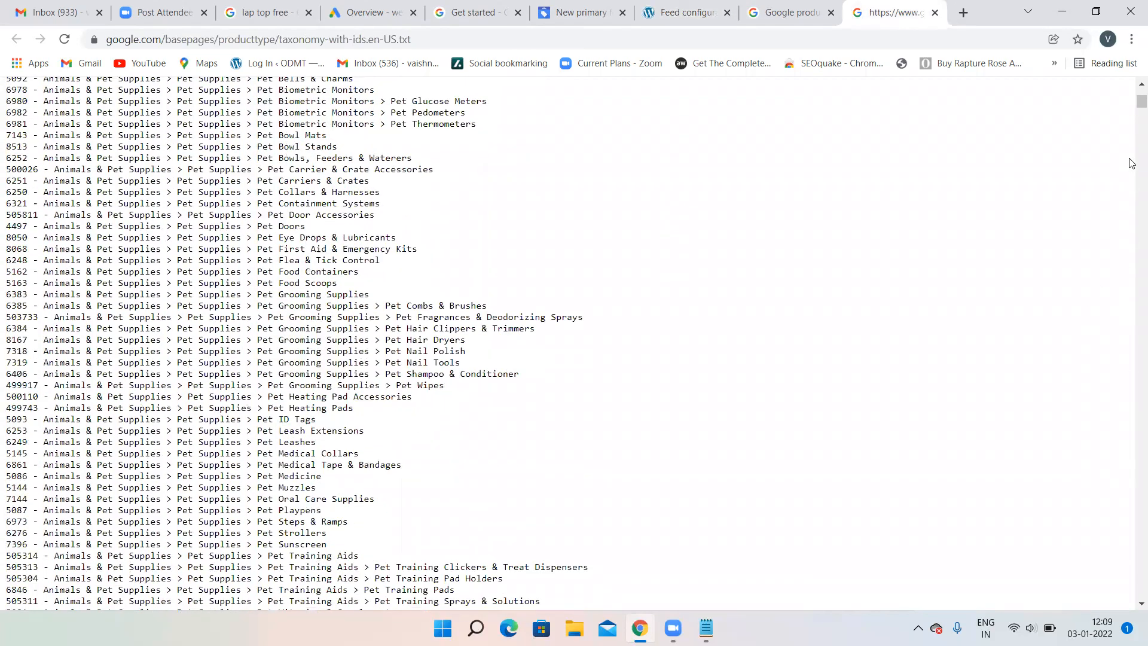
scroll(746, 430, "down", 6)
scroll(751, 379, "down", 15)
scroll(751, 379, "up", 16)
scroll(752, 381, "up", 20)
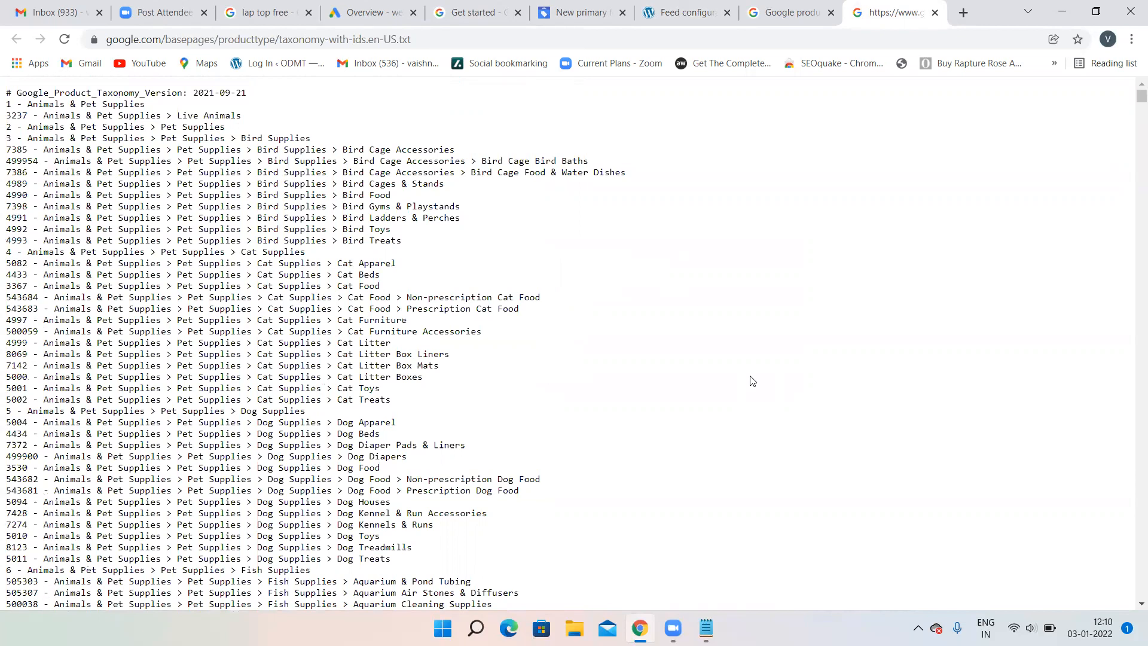
Find the 212 Shirts & Tops category in the taxonomy and paste it as men's wear's Google category
key("ctrl+f")
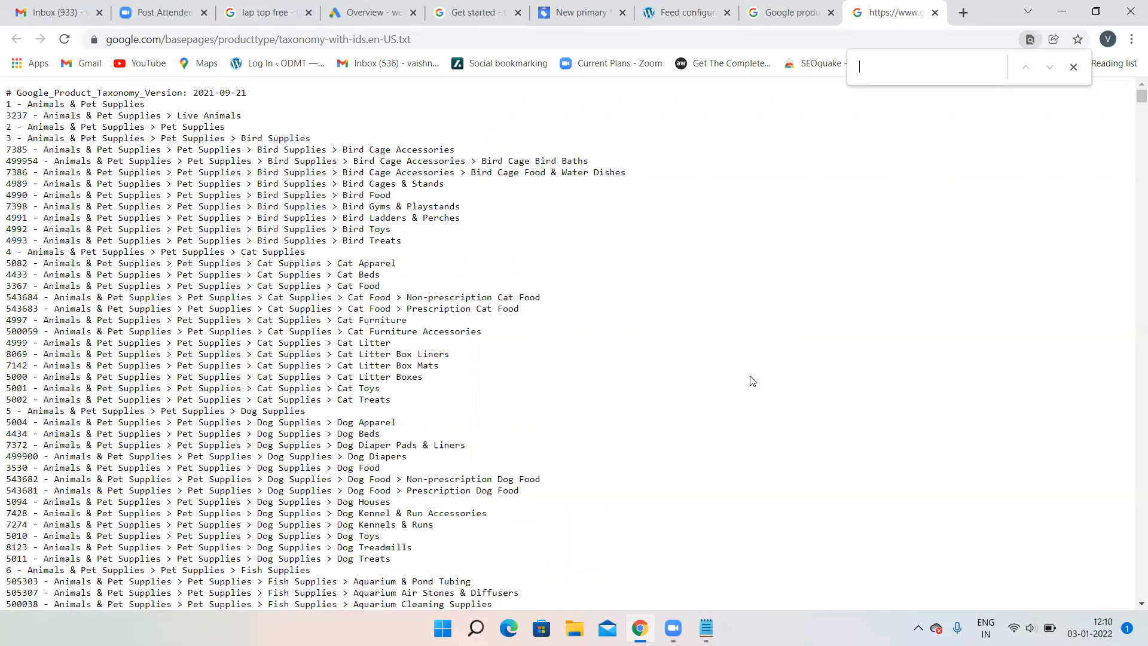
type("shirts")
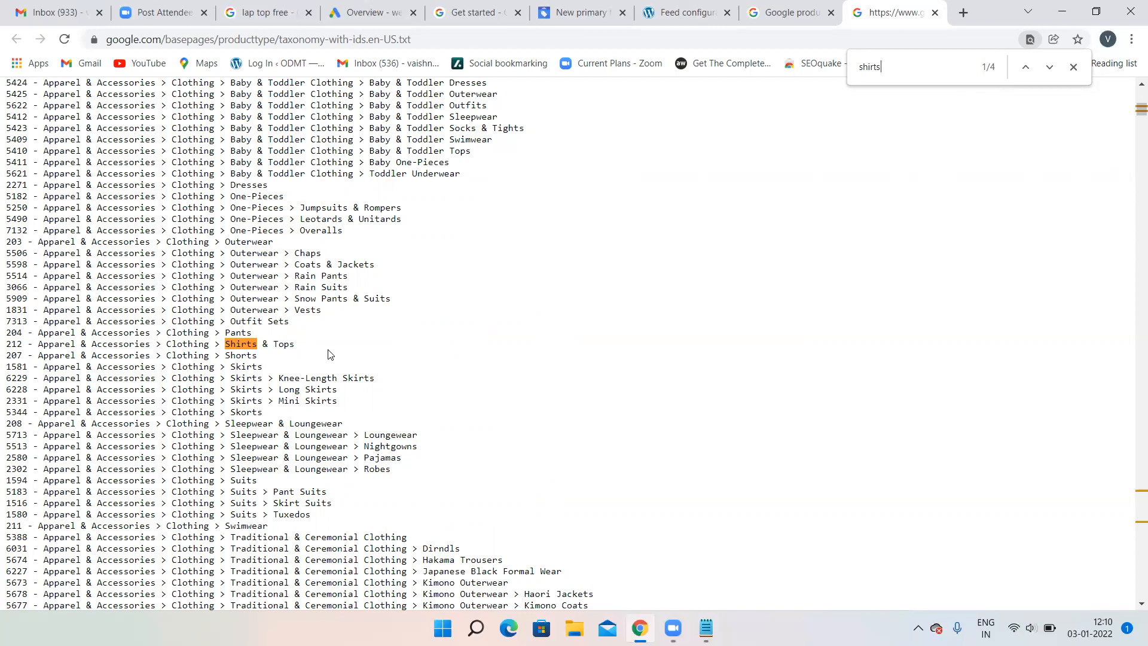
left_click_drag(312, 350, 2, 345)
key("ctrl+c")
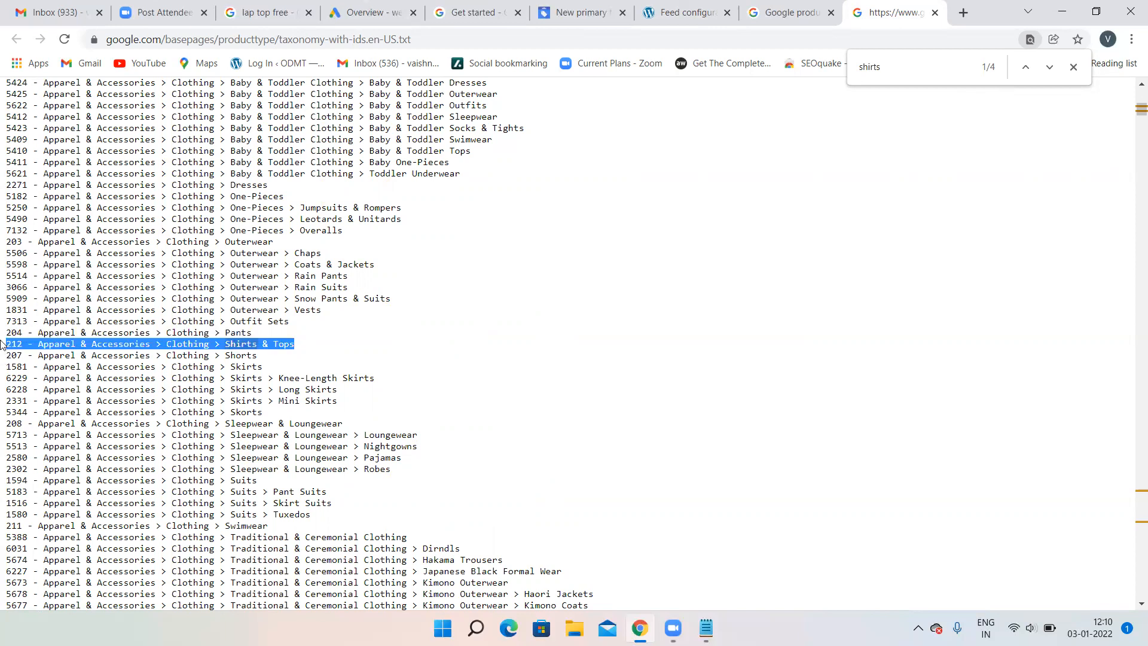
left_click(701, 10)
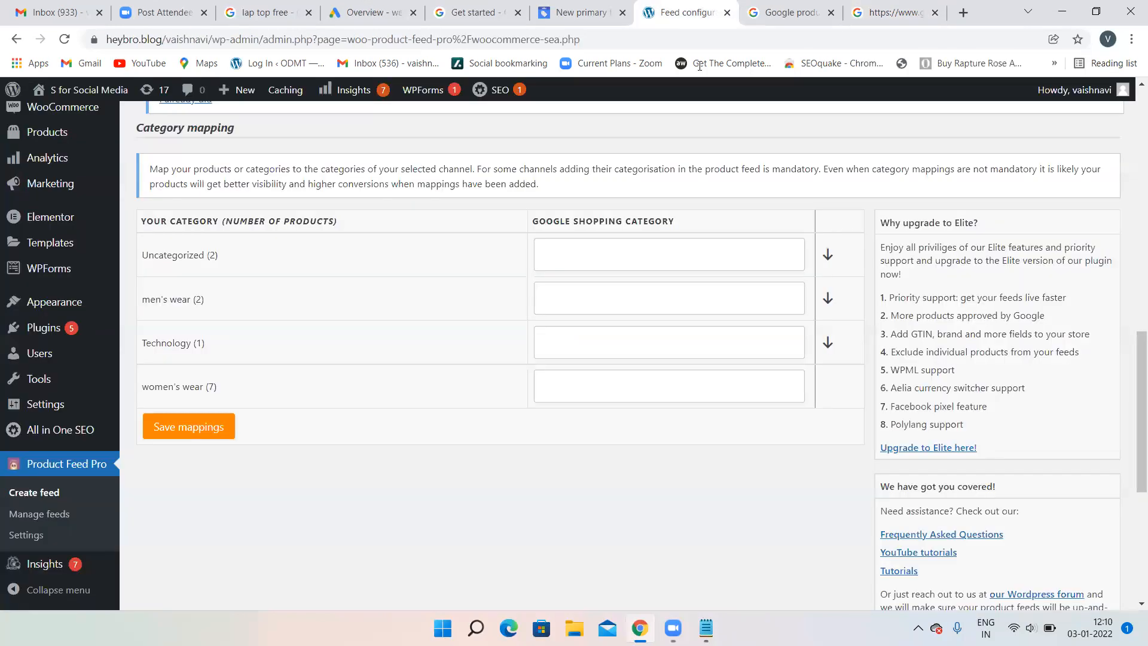
left_click(567, 289)
key("ctrl+v")
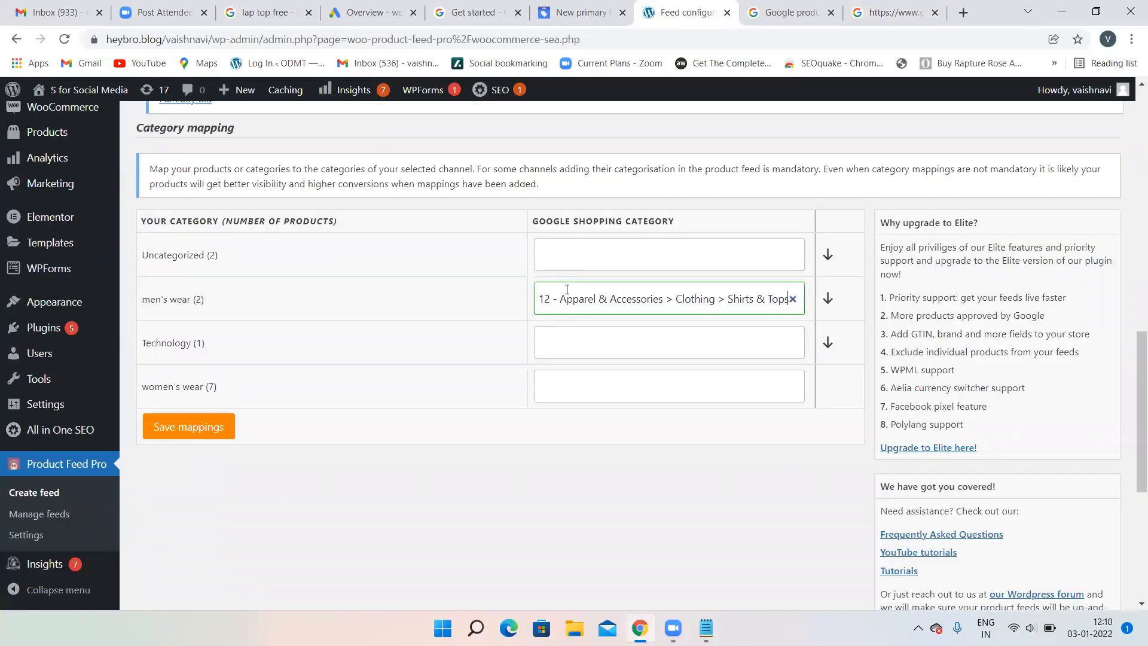
left_click(564, 339)
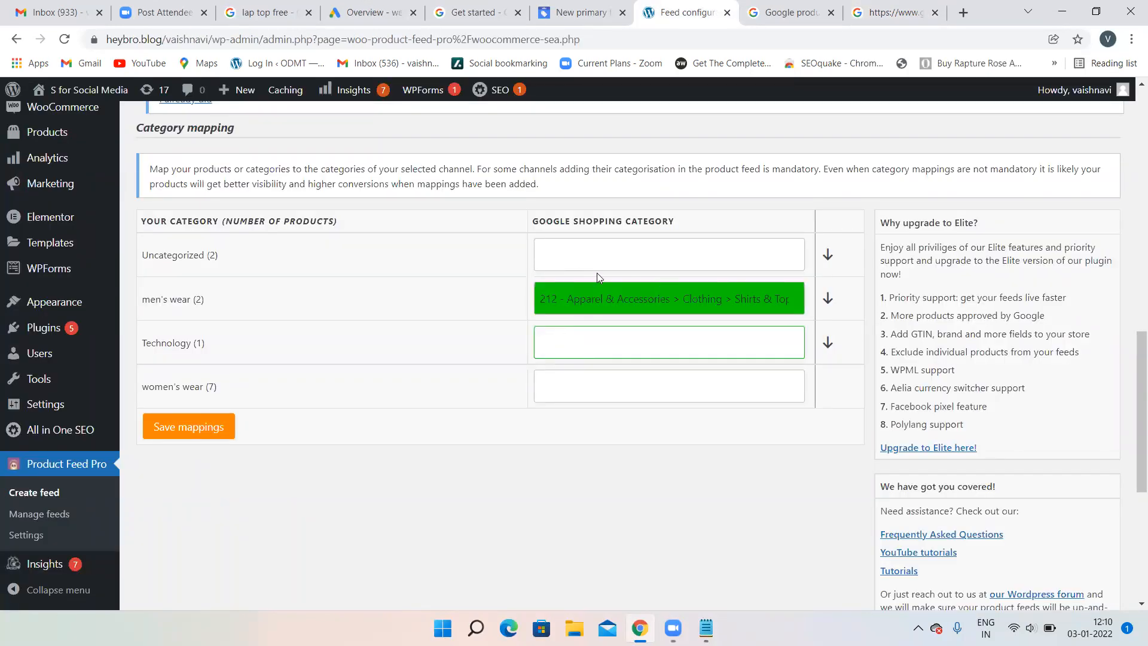
Search the taxonomy for 'hard disk' and select the 8546 Hard Drive Circuit Boards line
left_click(868, 9)
key("ctrl+f")
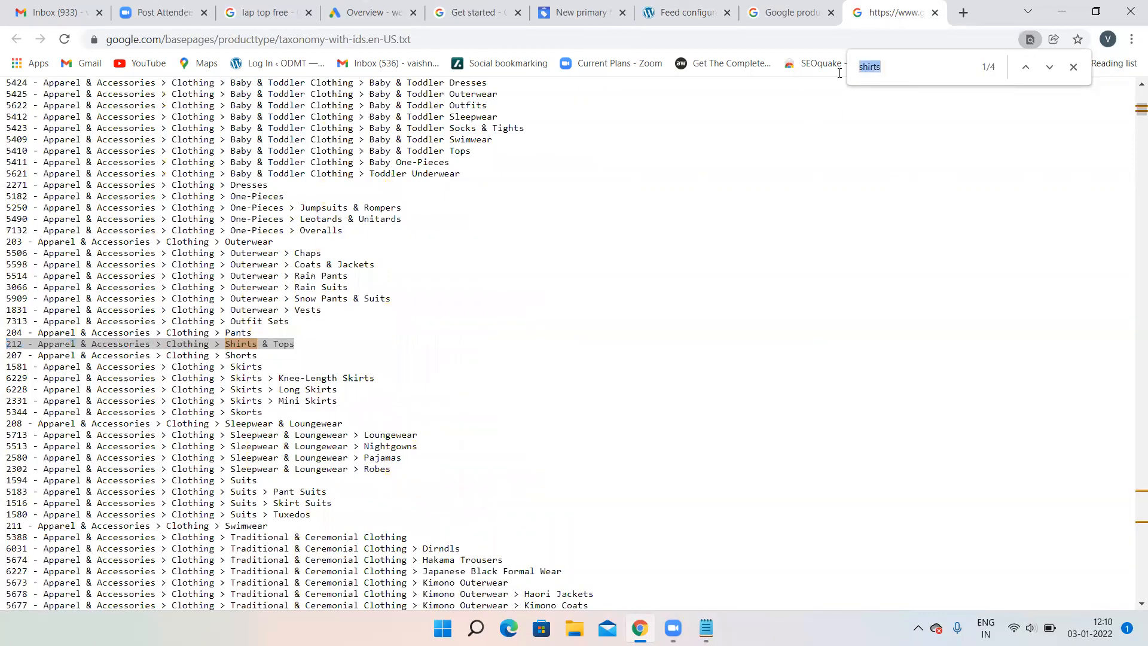
type("hard")
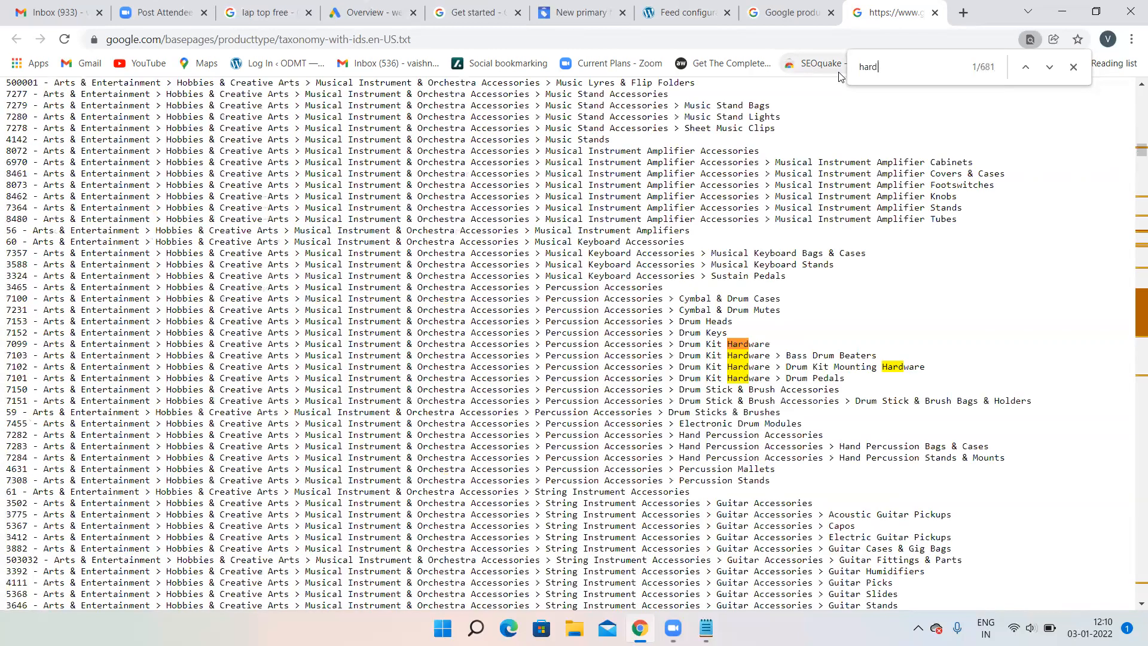
type(" d")
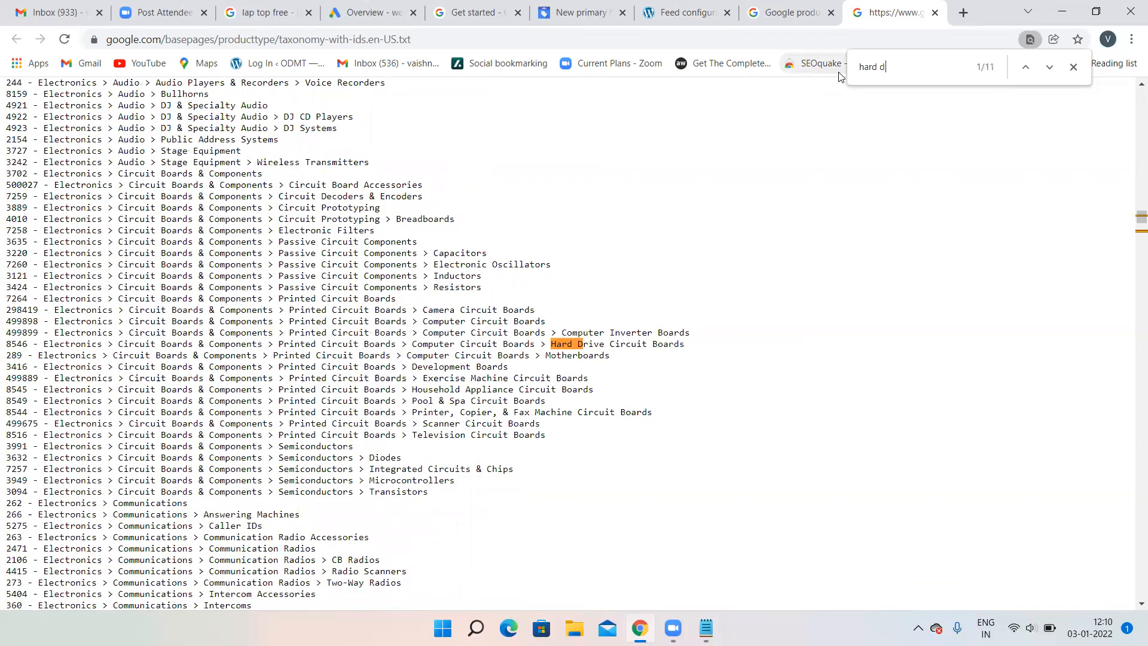
key("BackSpace")
key("BackSpace")
type("disk")
key("BackSpace")
key("BackSpace")
key("BackSpace")
type("disk")
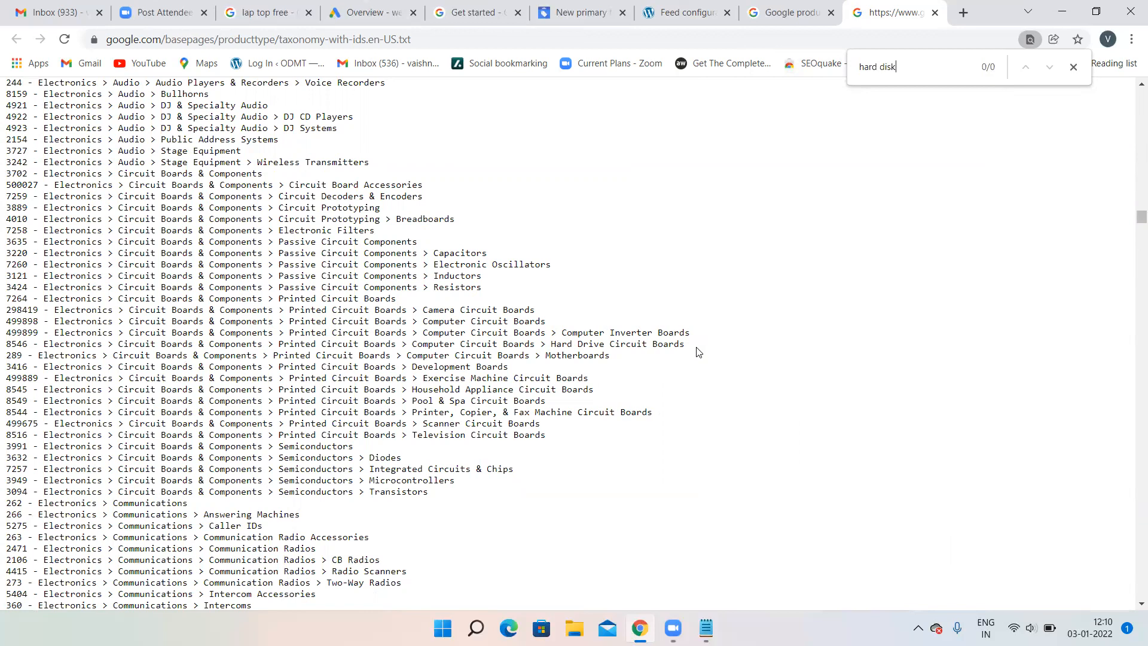
left_click_drag(698, 346, 7, 344)
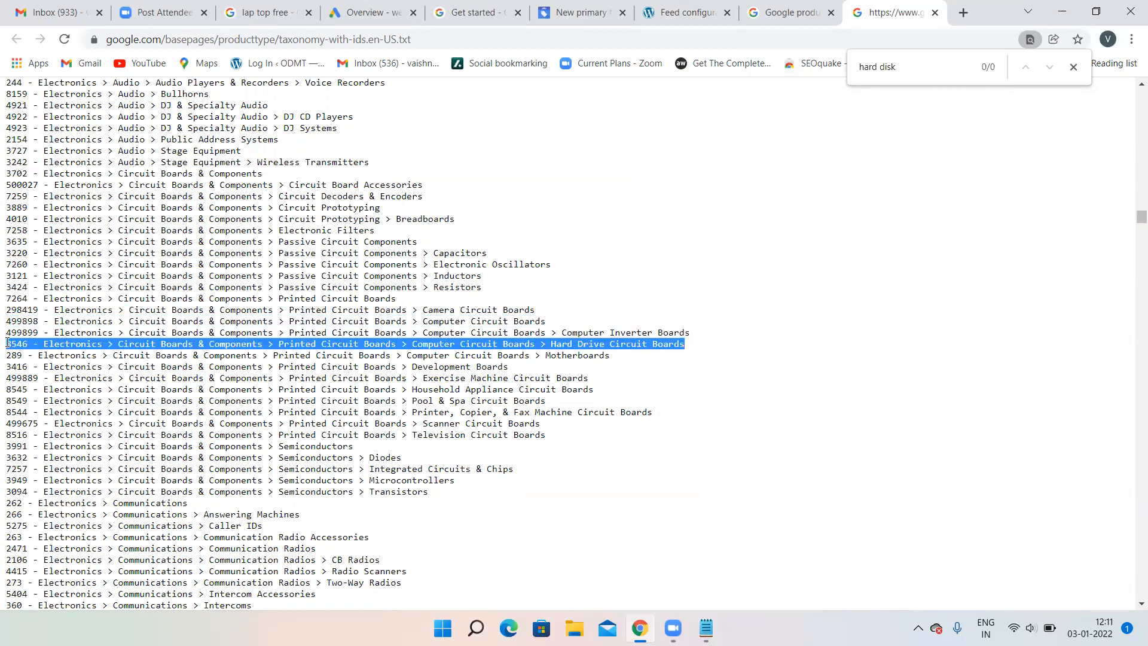
Map Technology to 8546 Hard Drive Circuit Boards and women's wear to 6228 Long Skirts
left_click(663, 12)
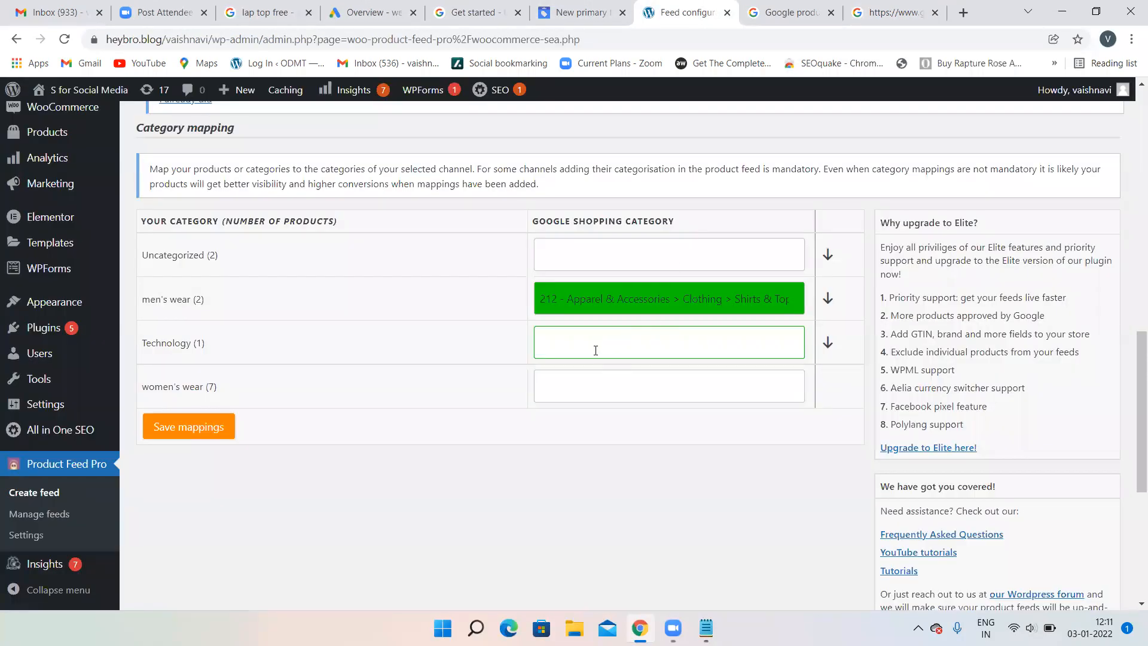
key("ctrl+v")
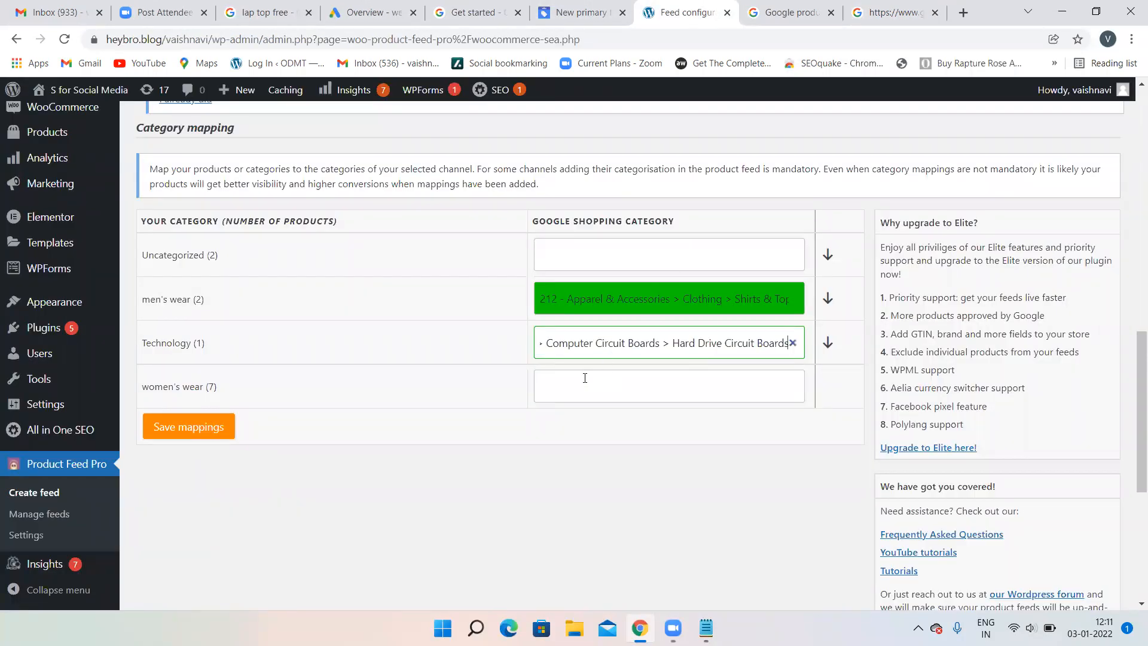
left_click(877, 11)
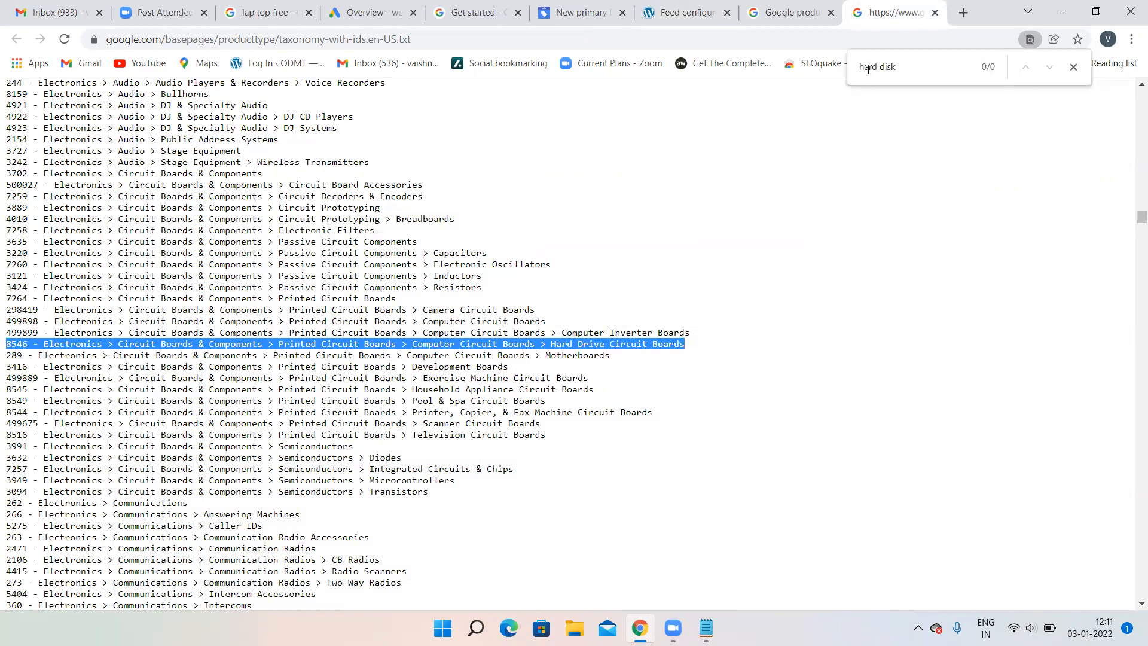
key("ctrl+f")
key("BackSpace")
type("skir")
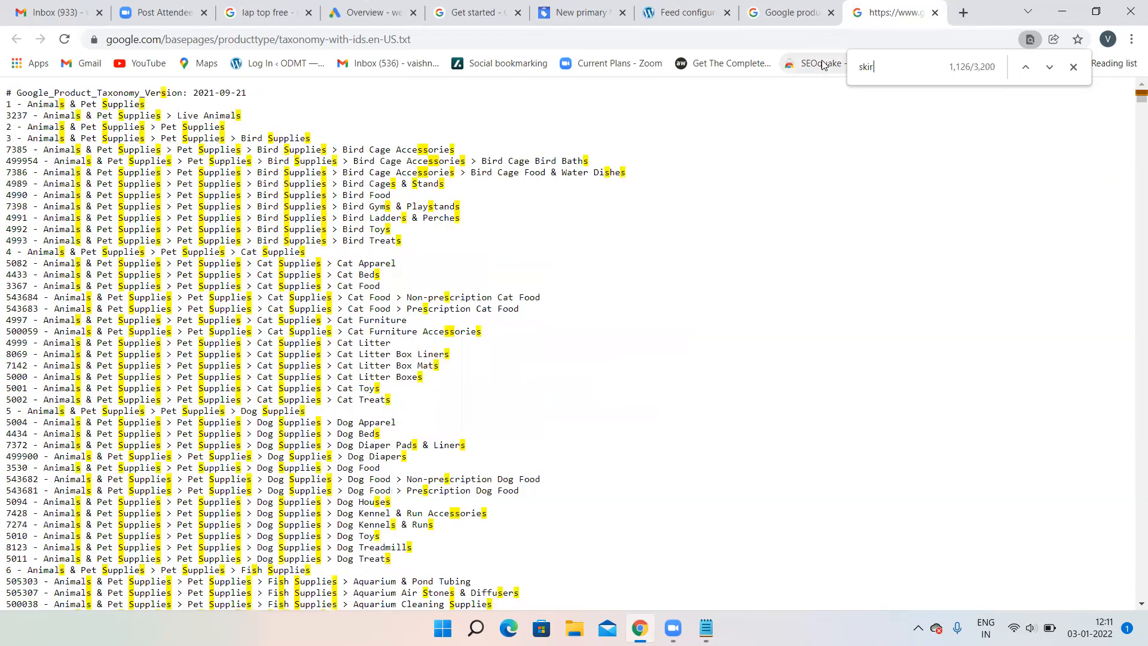
type("ts")
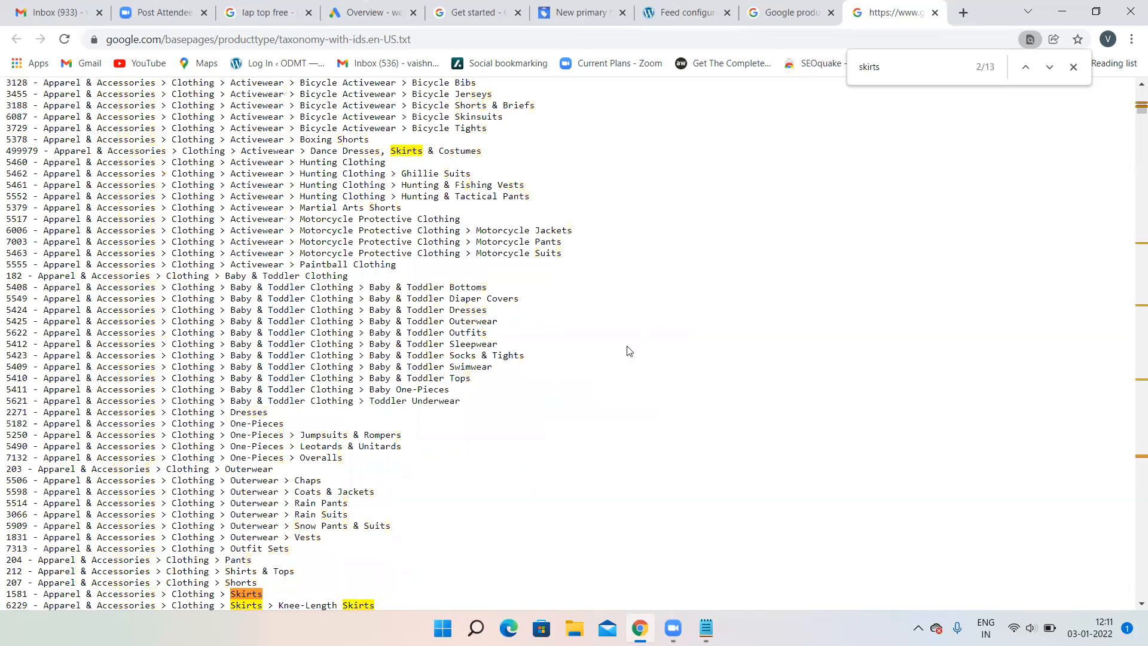
scroll(628, 351, "down", 4)
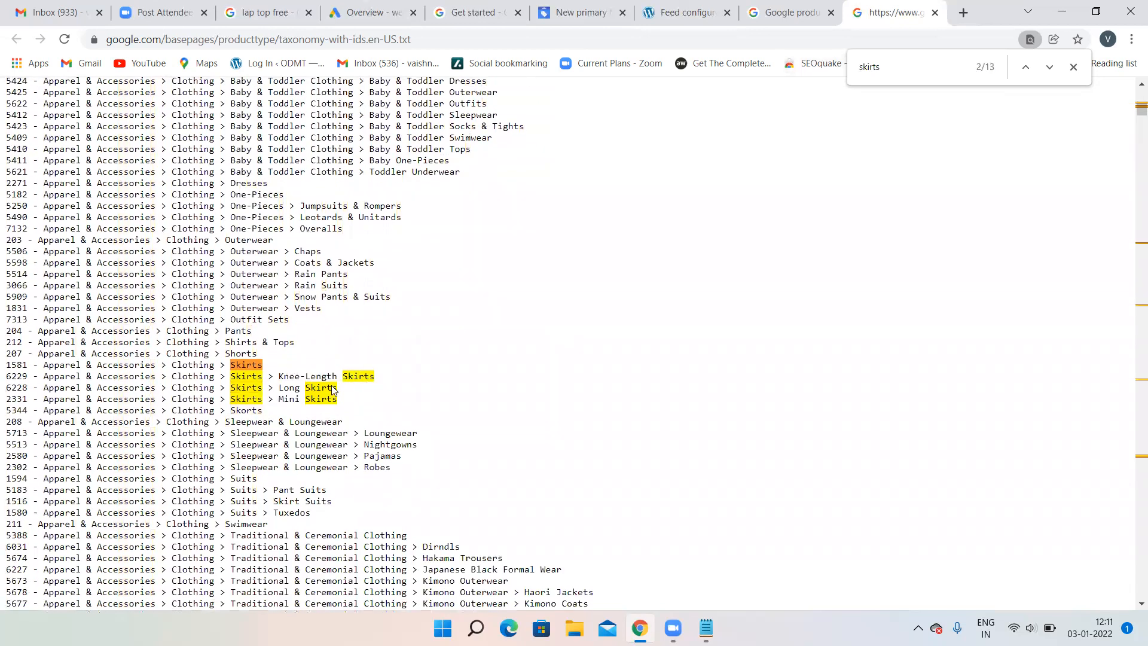
left_click_drag(351, 389, 2, 392)
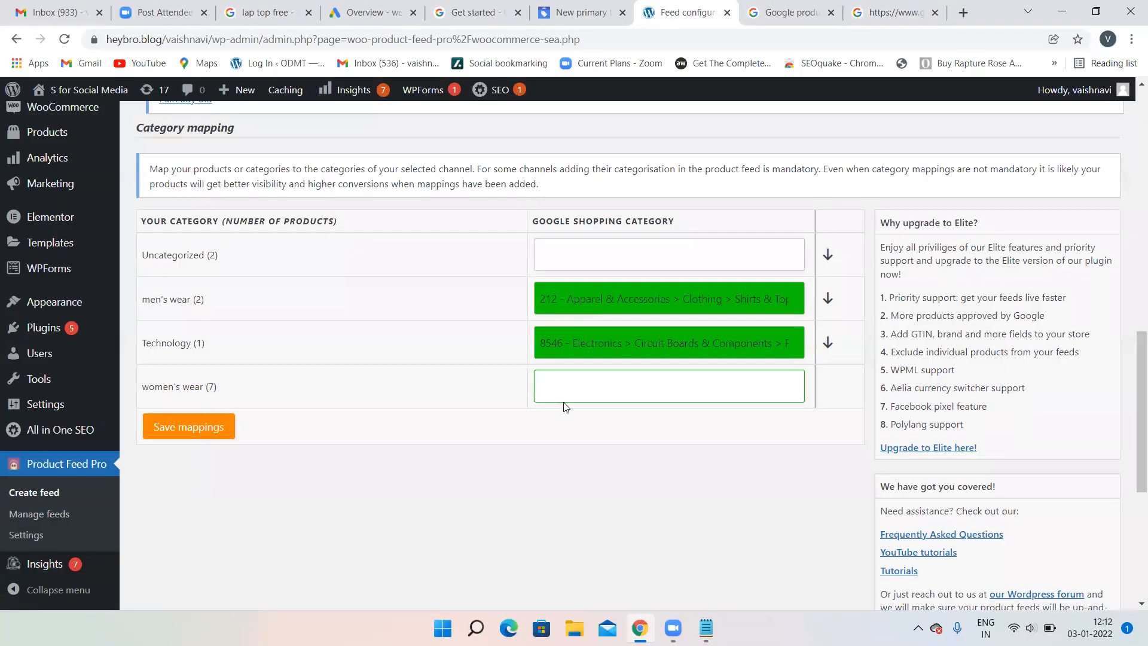
type("6228 - Apparel & Accessories > Clothing > Skirts > Long Skirts")
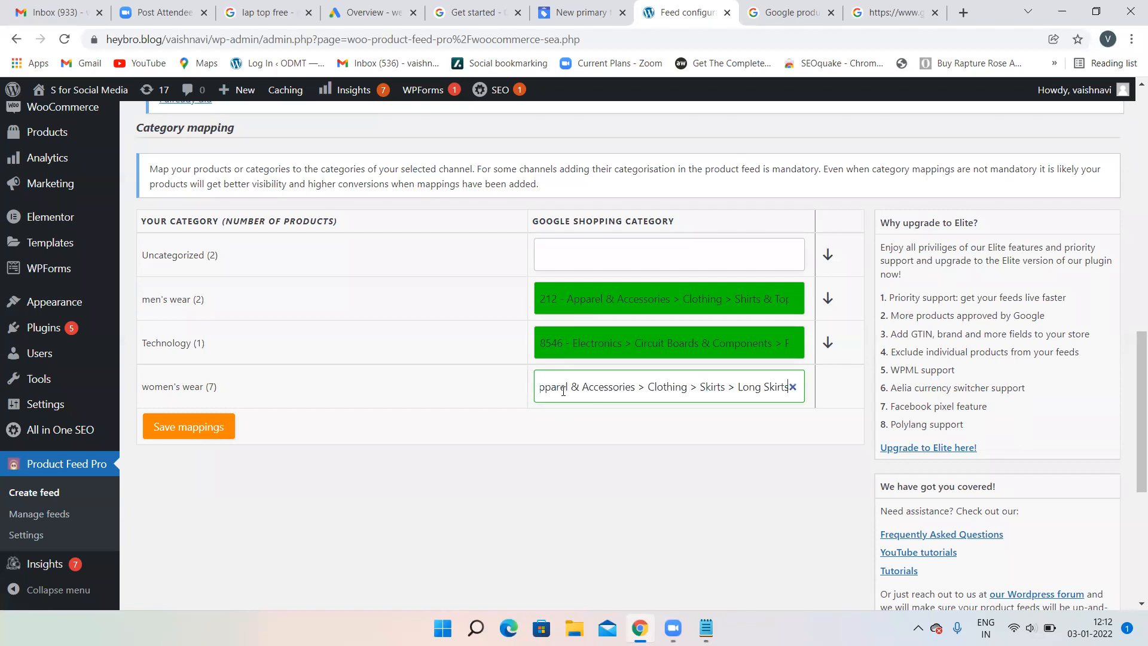
left_click(402, 435)
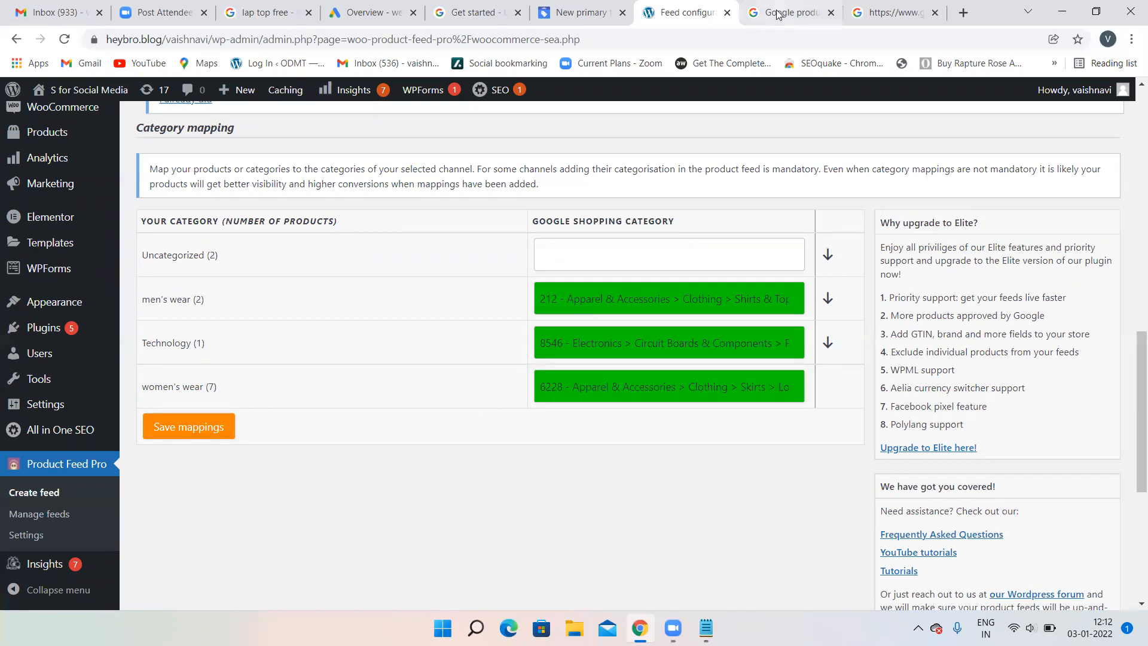
left_click(882, 4)
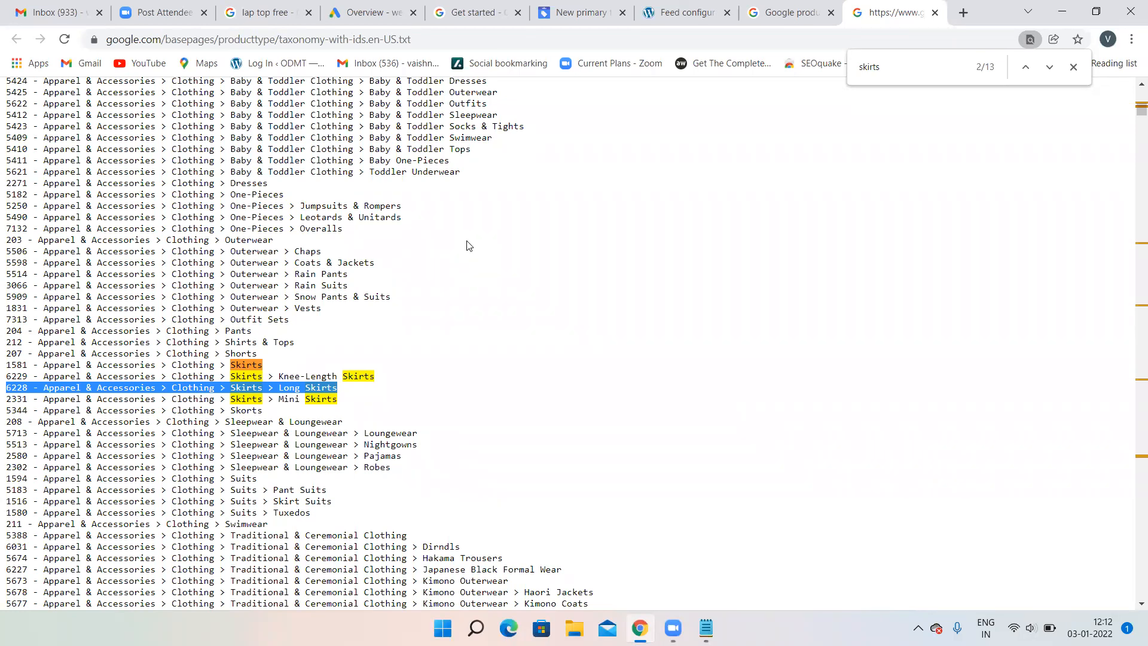
scroll(467, 245, "down", 20)
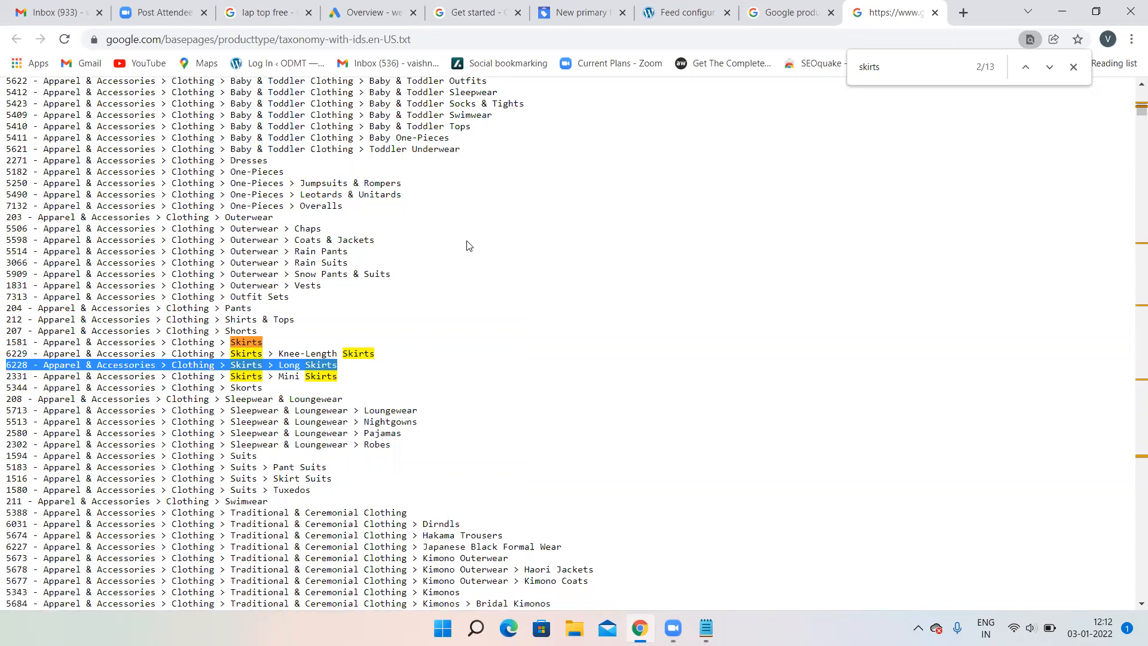
scroll(468, 239, "down", 4)
scroll(467, 239, "up", 20)
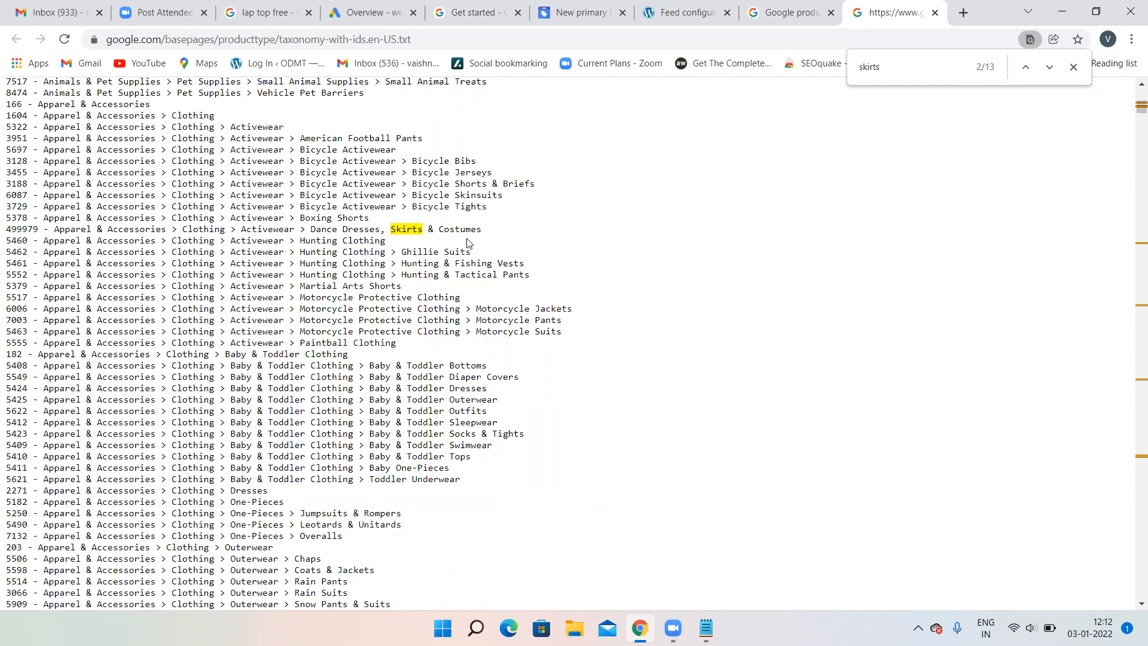
scroll(468, 242, "up", 10)
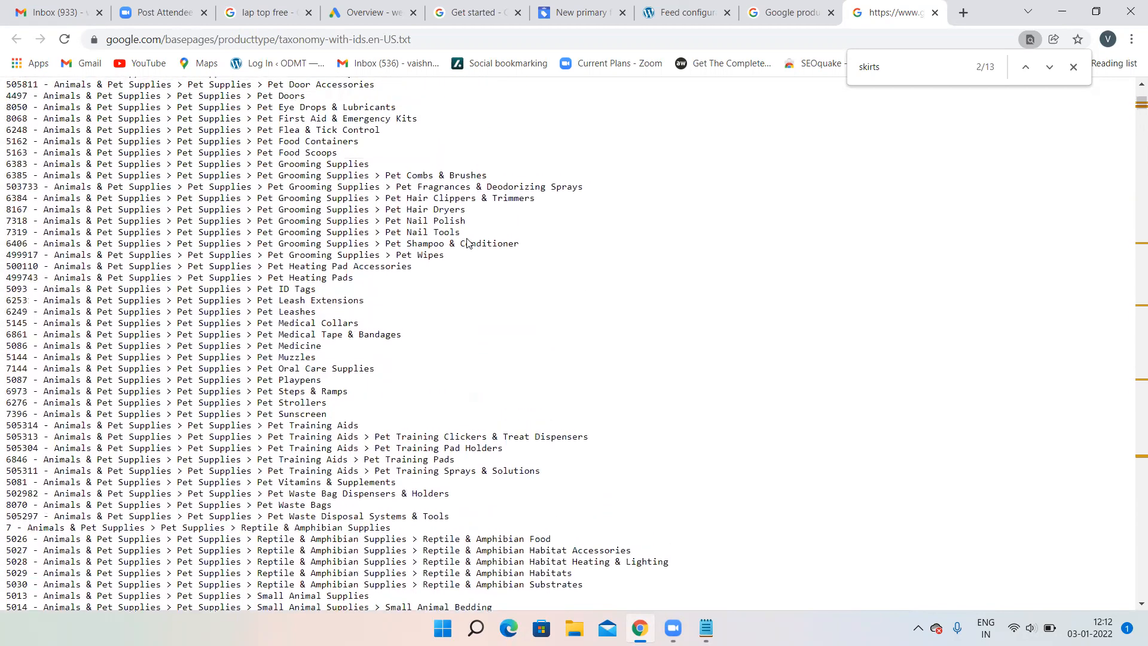
left_click_drag(466, 222, 386, 222)
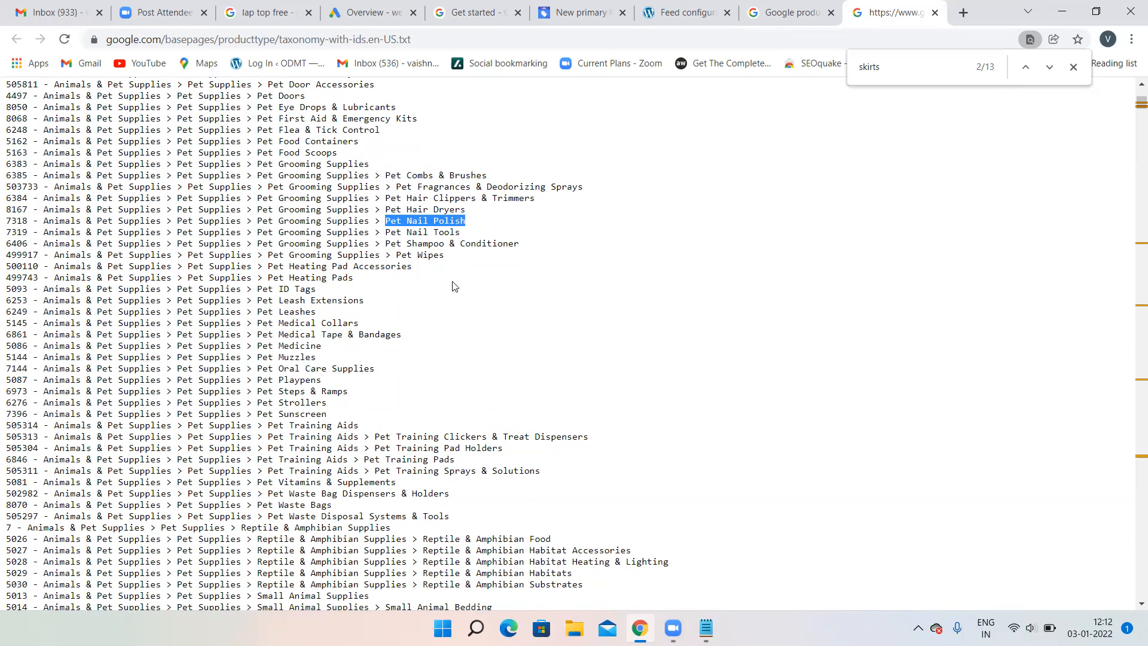
scroll(455, 286, "down", 12)
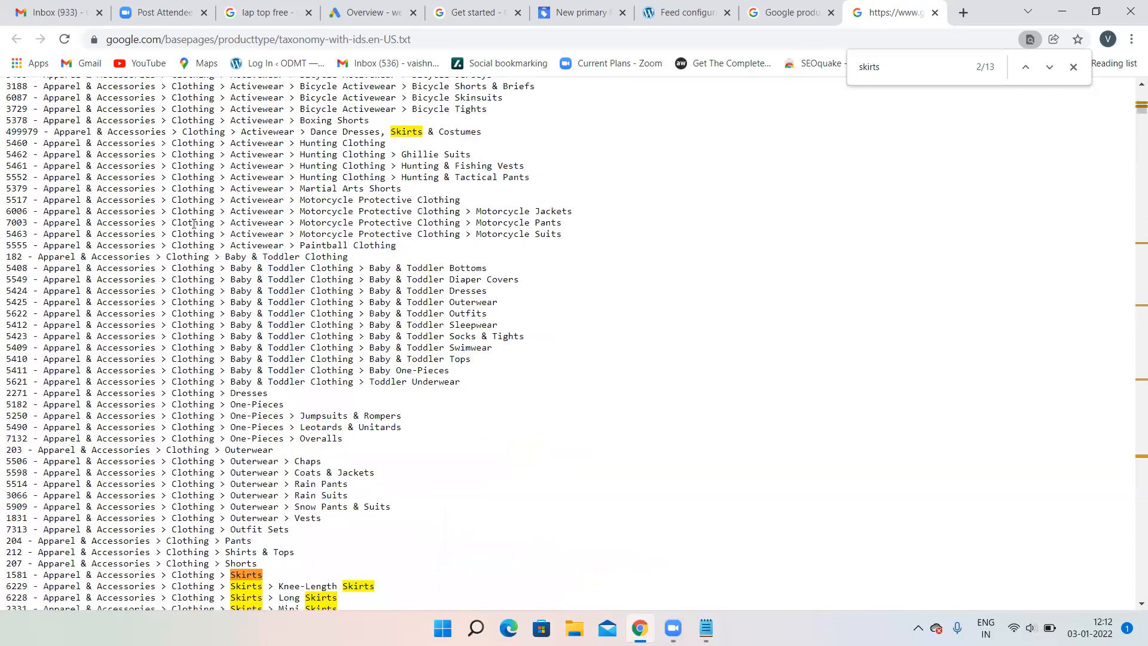
scroll(193, 224, "up", 1)
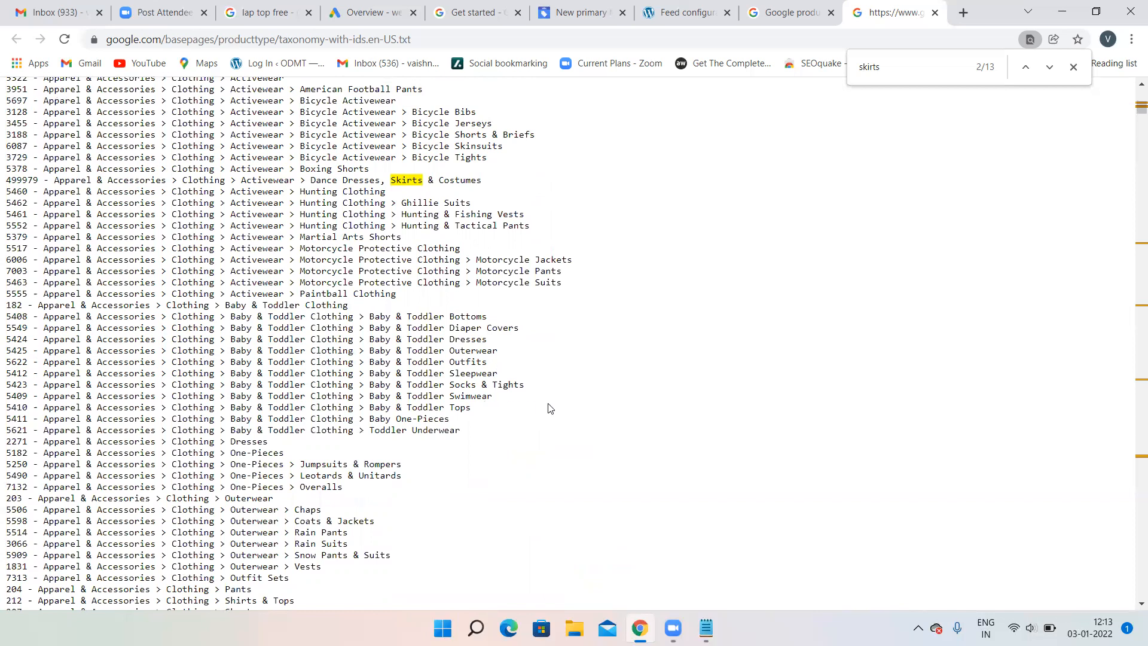
scroll(550, 409, "down", 2)
scroll(550, 408, "down", 9)
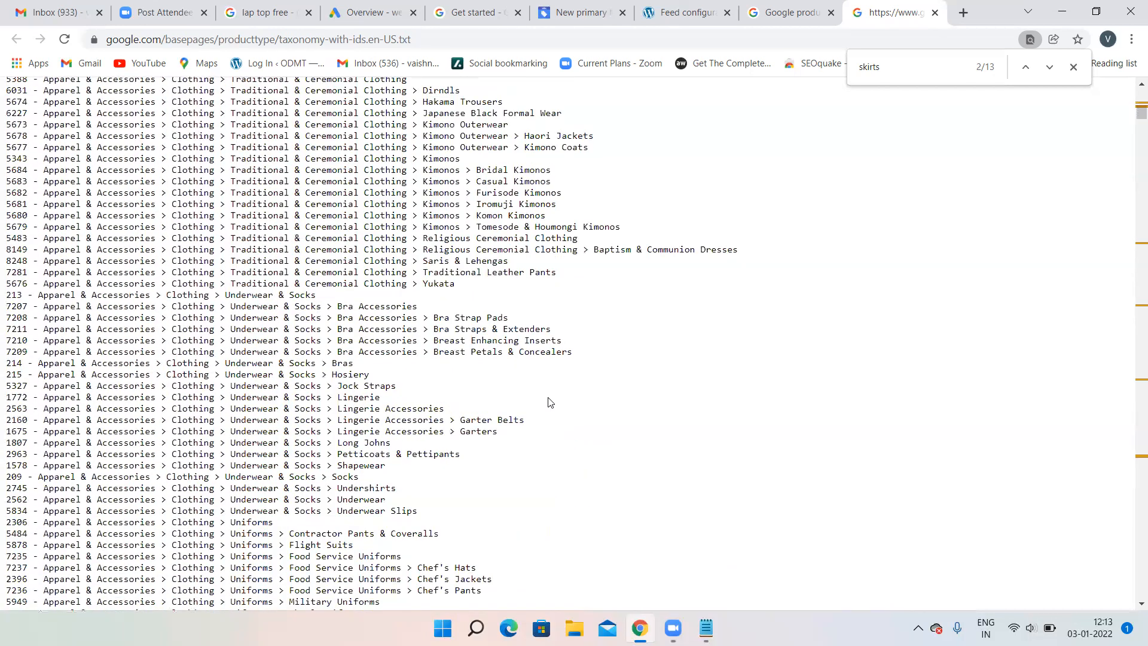
double_click(870, 67)
key("BackSpace")
Search the taxonomy list for 'shampoo' and select category ID 7099
type("shamp")
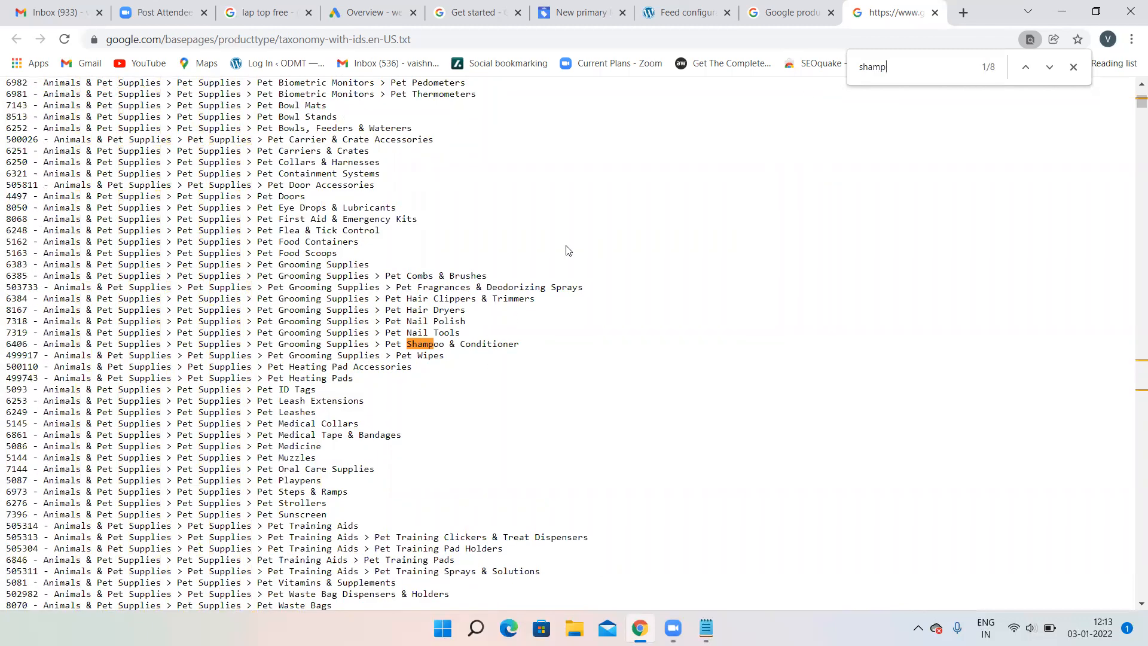
type("oo")
scroll(605, 371, "down", 18)
scroll(607, 372, "down", 17)
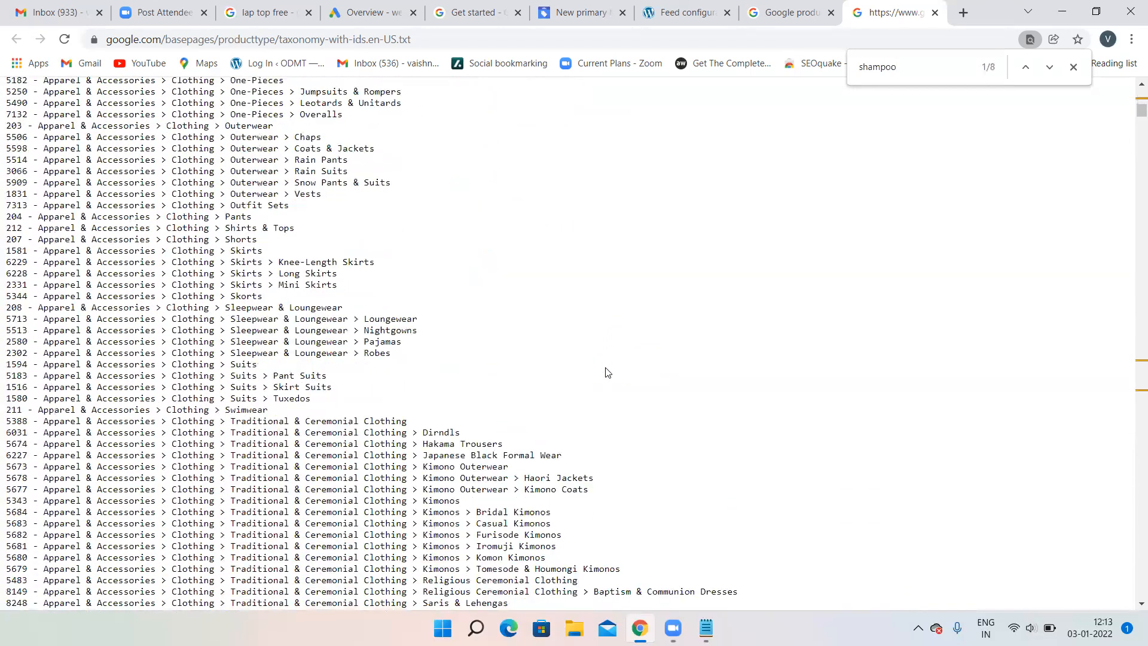
scroll(607, 371, "down", 18)
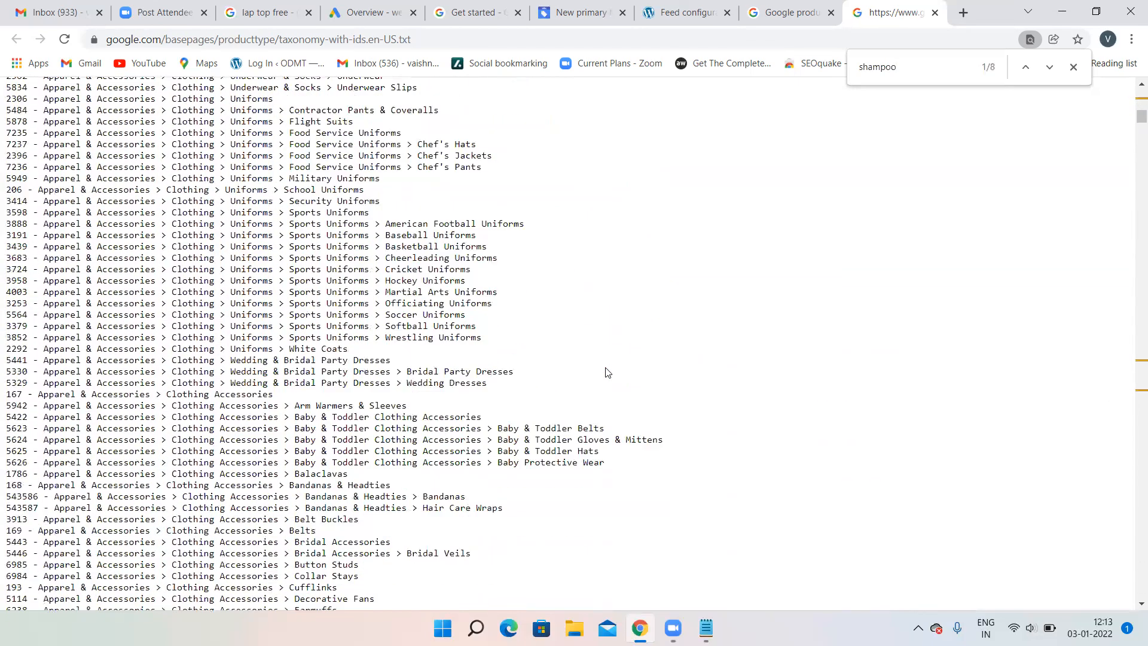
scroll(606, 370, "down", 1)
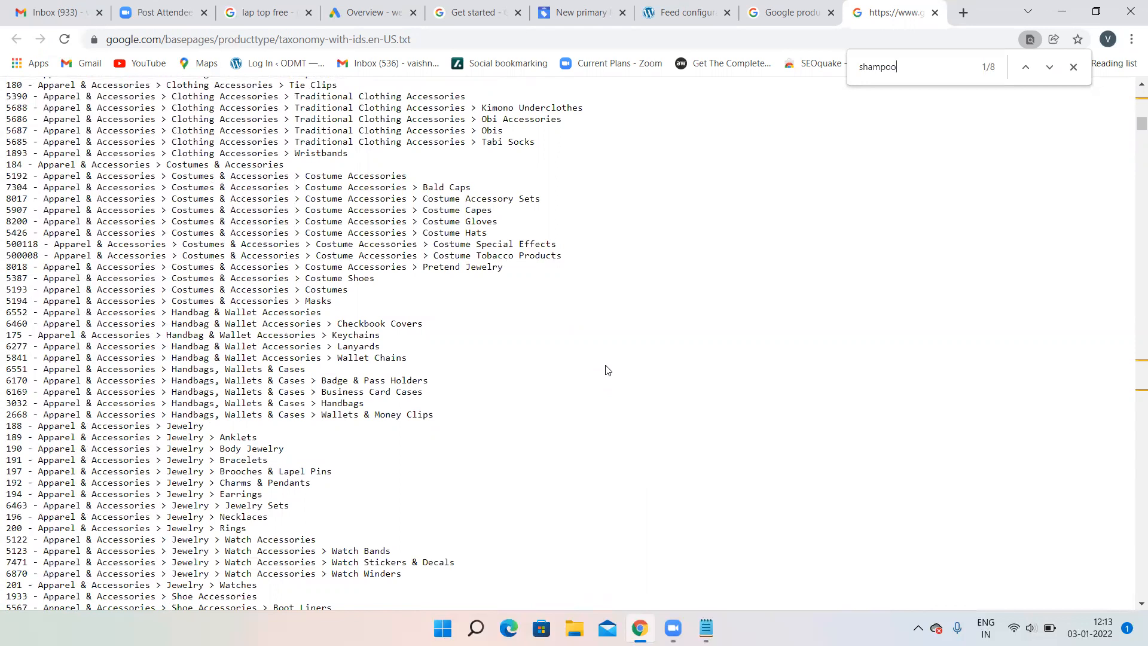
scroll(606, 368, "down", 3)
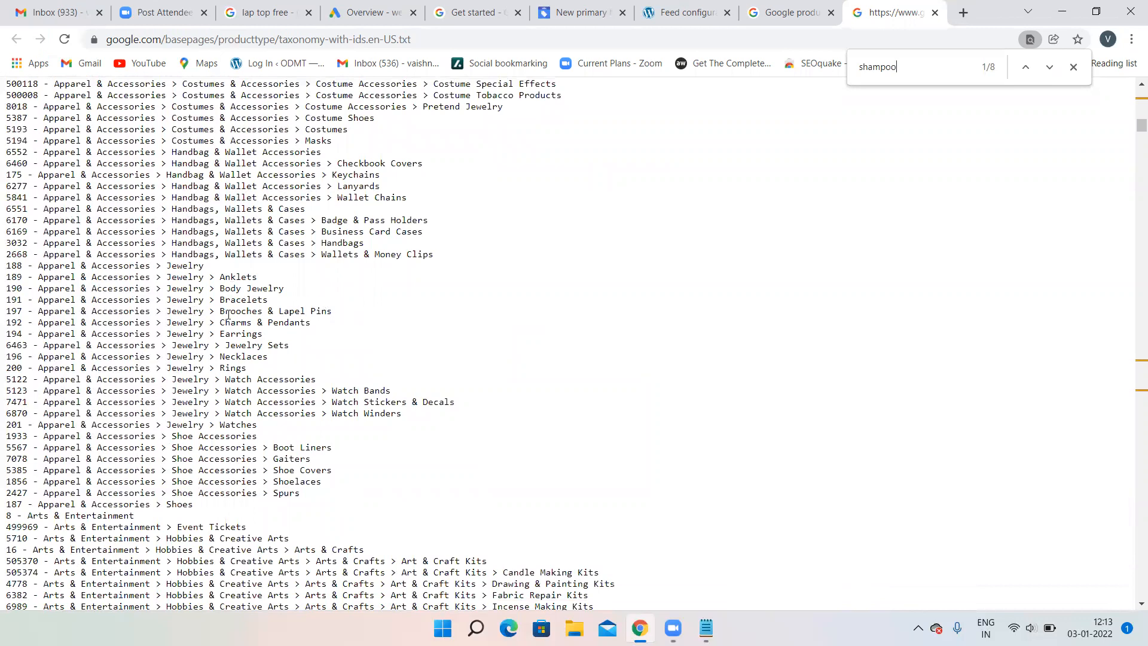
scroll(436, 384, "down", 2)
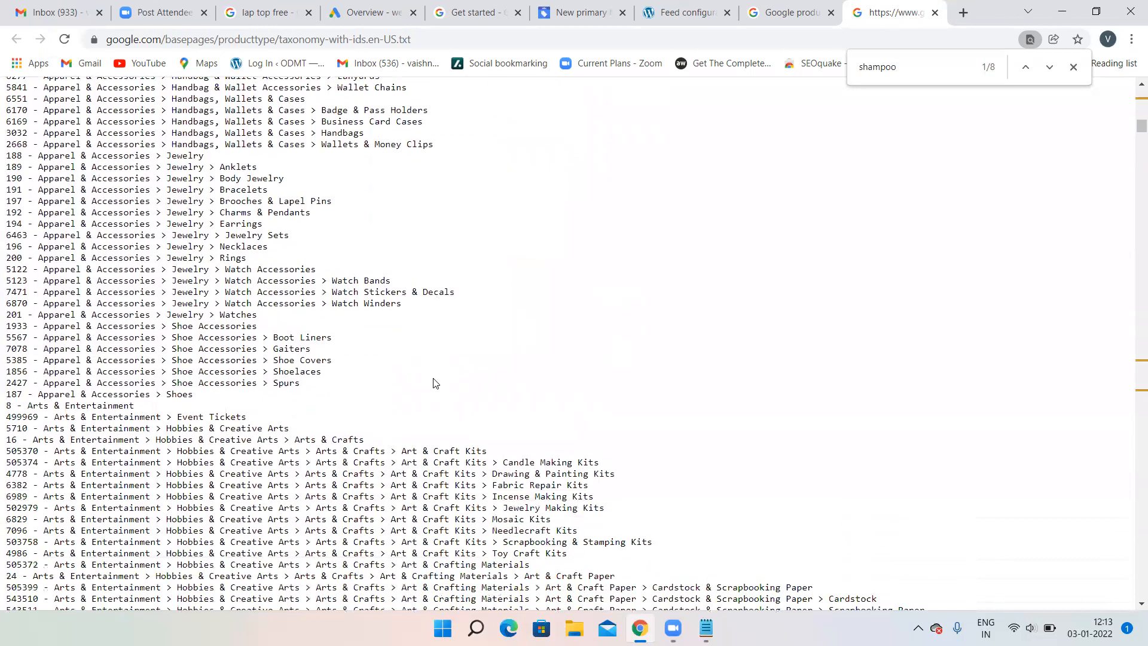
scroll(431, 335, "down", 2)
scroll(427, 285, "down", 2)
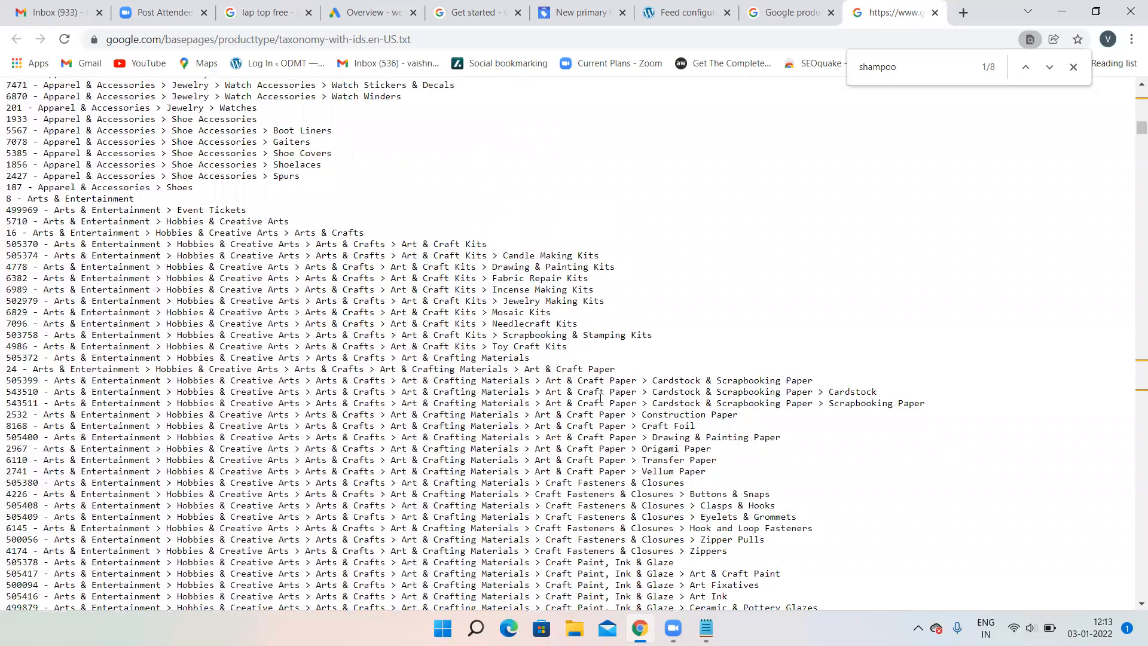
scroll(584, 478, "down", 1)
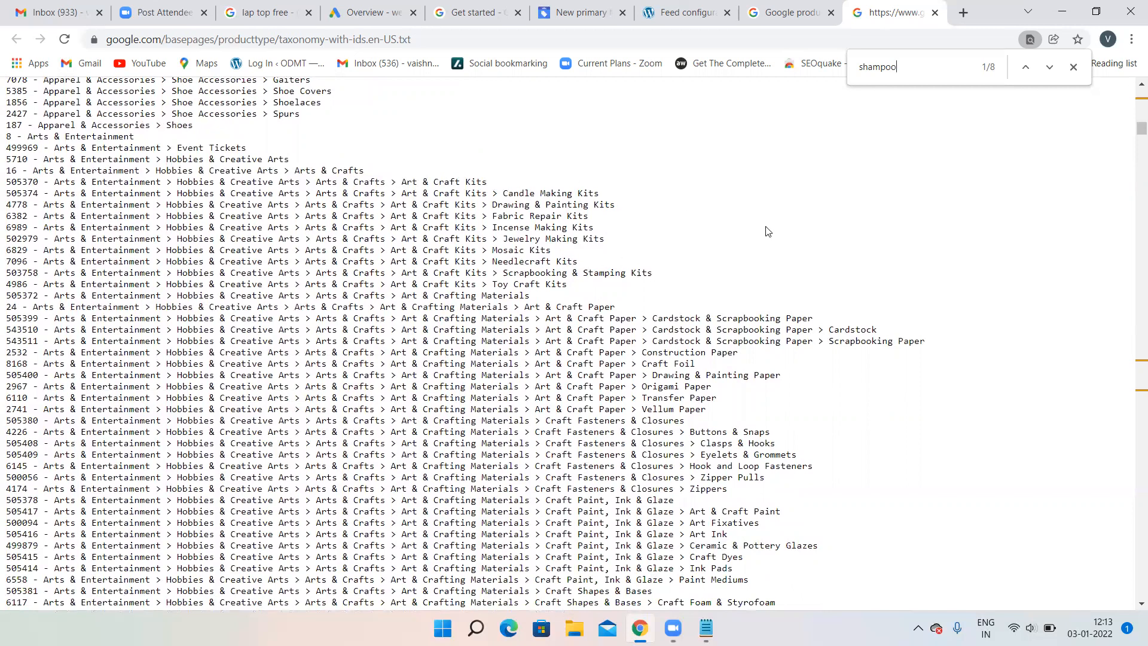
scroll(774, 248, "down", 4)
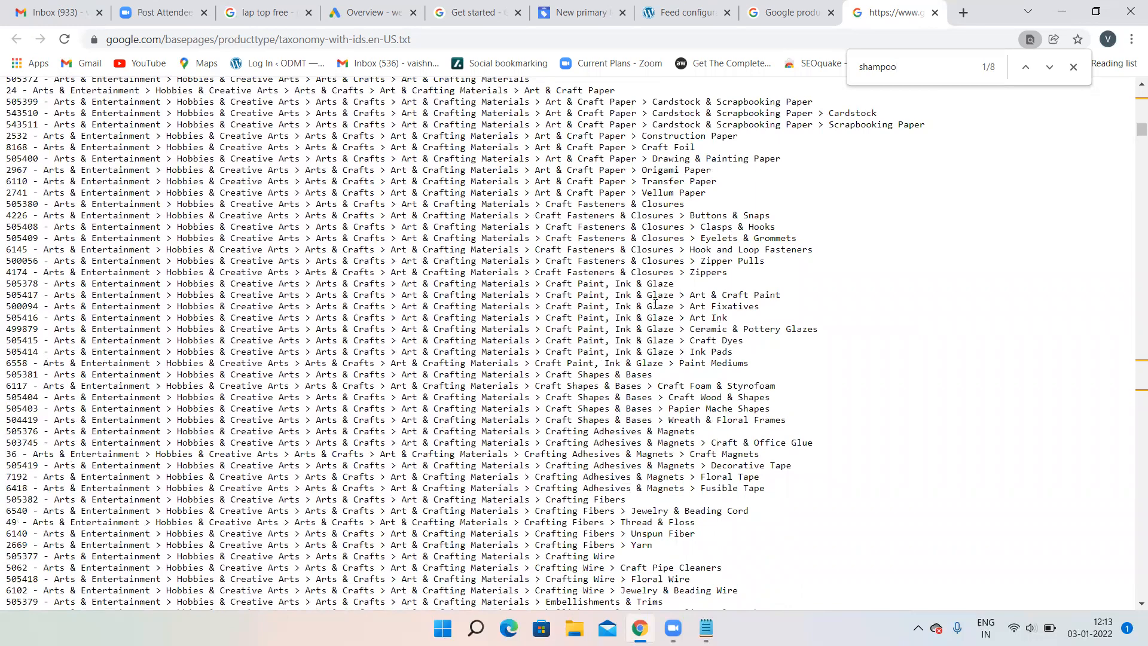
scroll(655, 304, "down", 10)
scroll(655, 304, "down", 12)
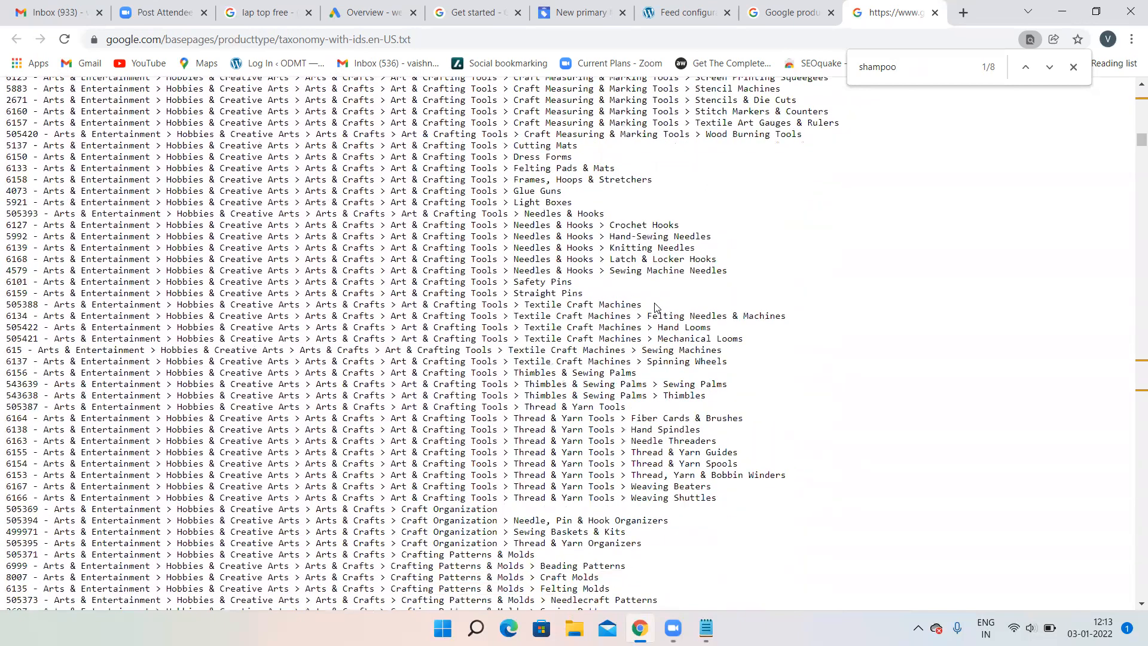
scroll(655, 306, "down", 7)
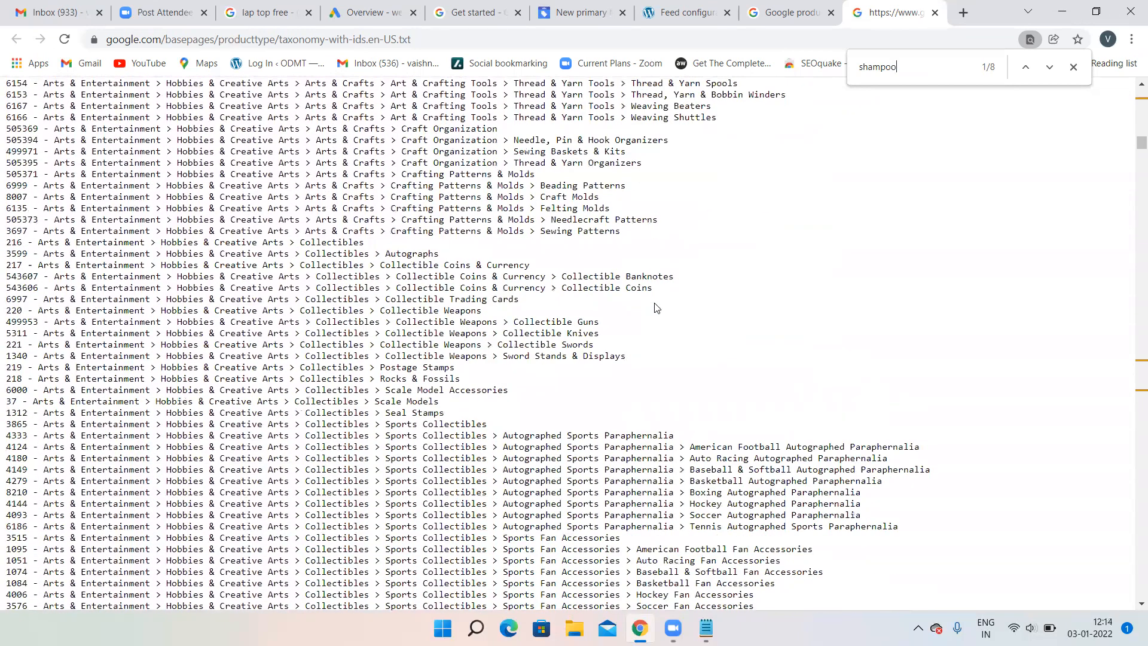
scroll(655, 307, "down", 4)
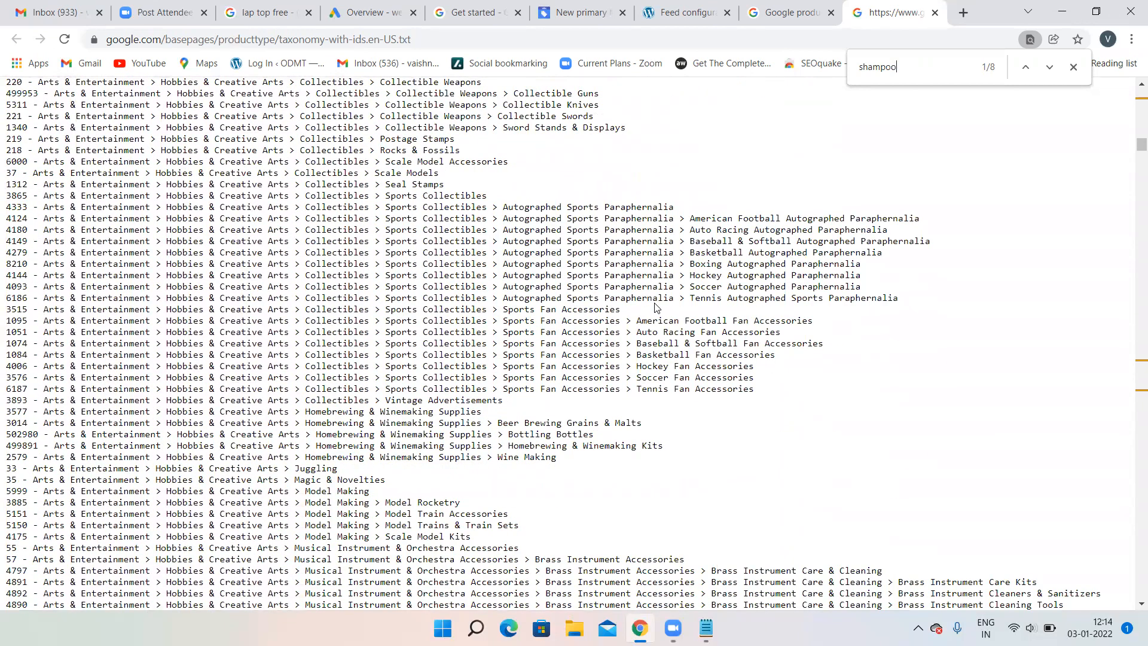
scroll(656, 306, "down", 4)
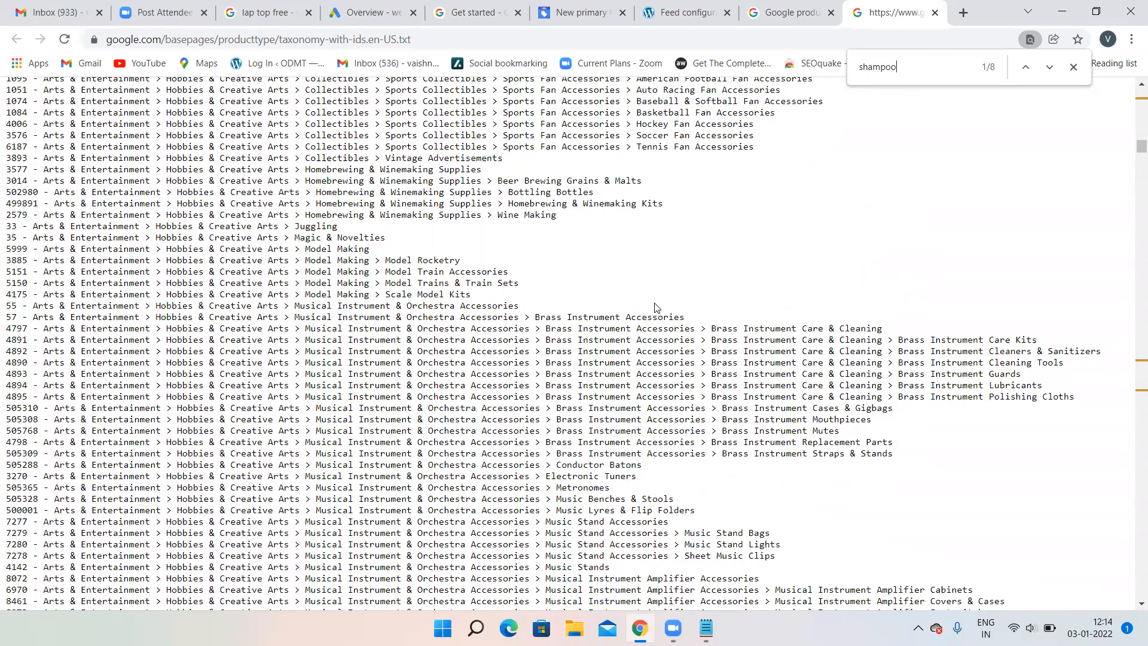
scroll(655, 307, "down", 7)
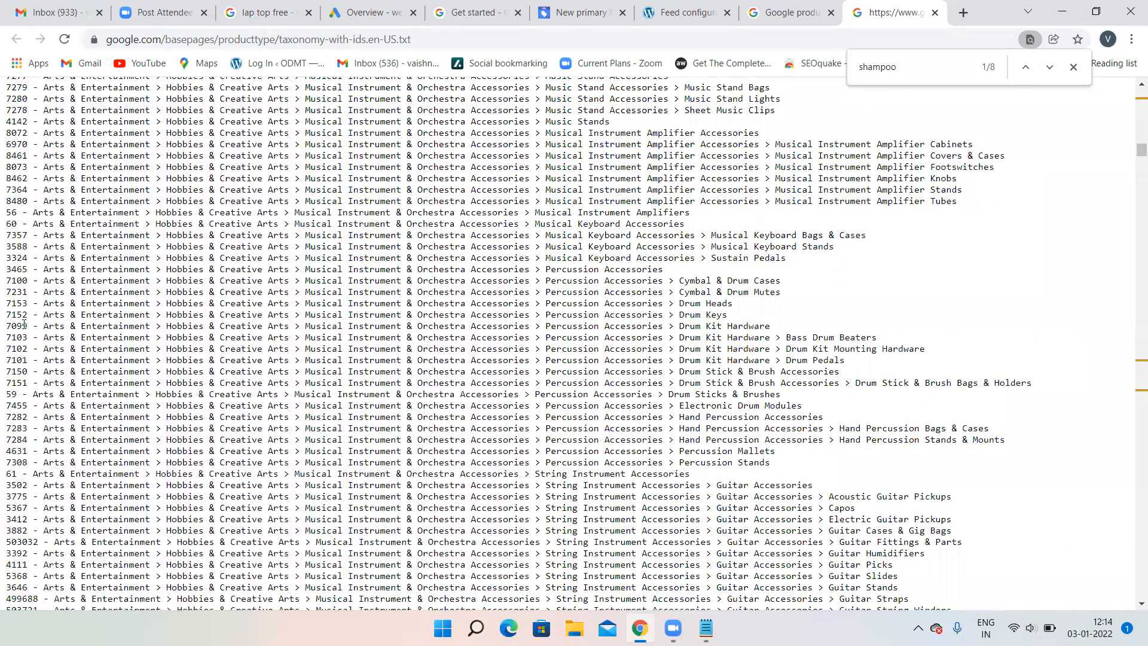
left_click_drag(28, 328, 3, 330)
Browse further down the taxonomy list, then go back to the feed configuration's Category mapping page
scroll(748, 194, "down", 3)
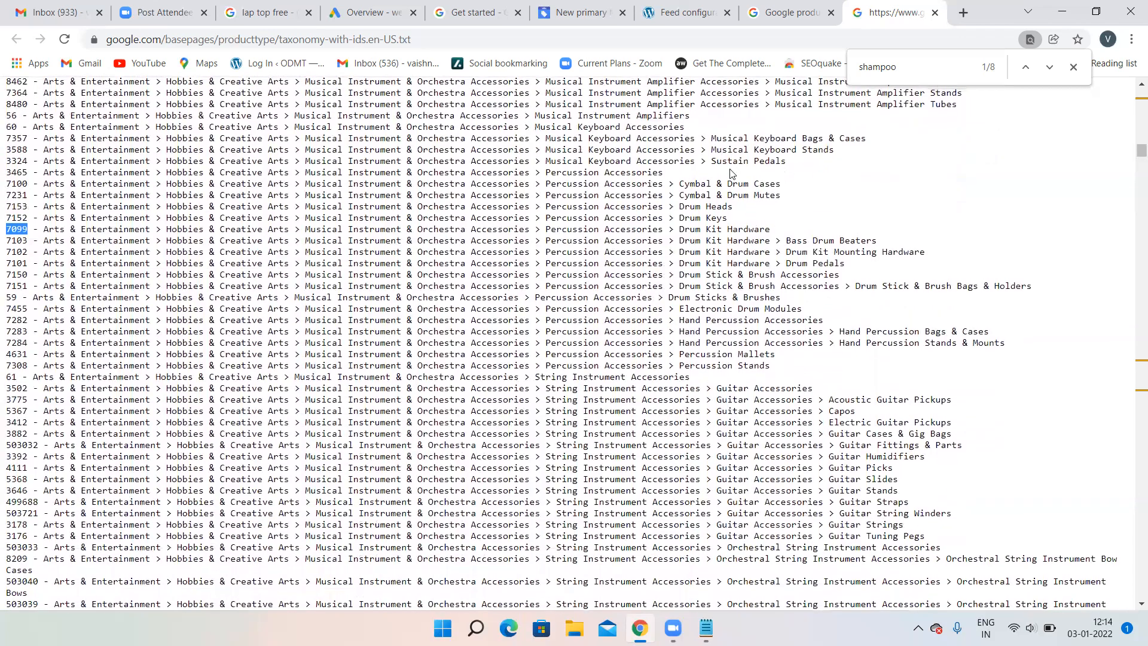
scroll(868, 274, "down", 15)
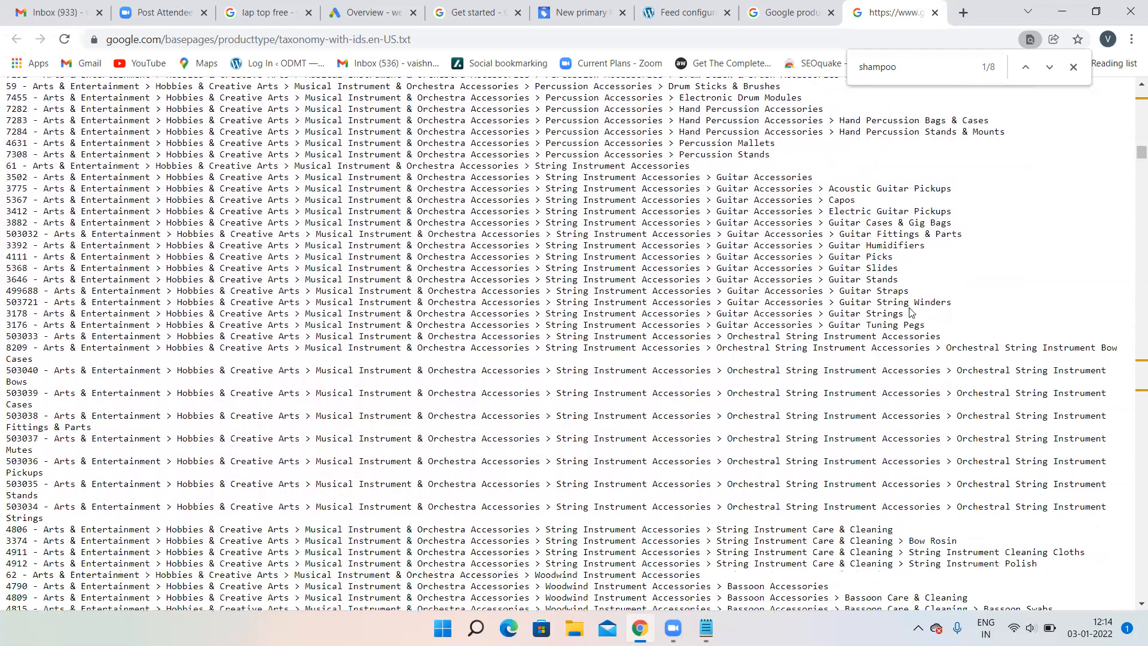
scroll(910, 305, "down", 7)
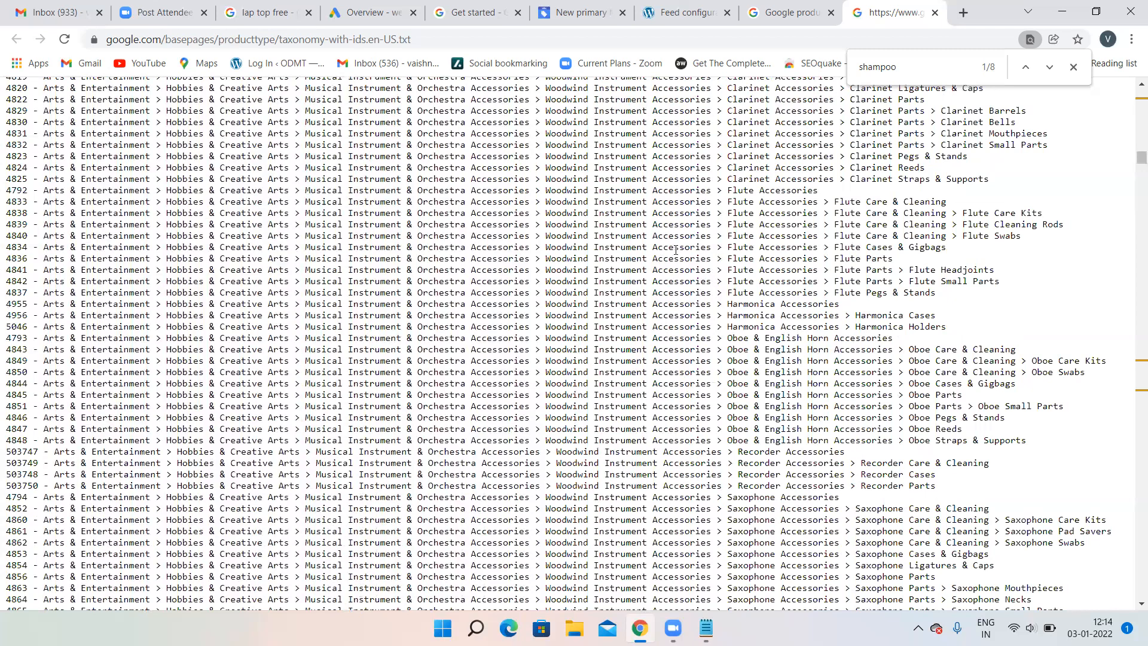
scroll(675, 250, "down", 4)
scroll(676, 250, "down", 3)
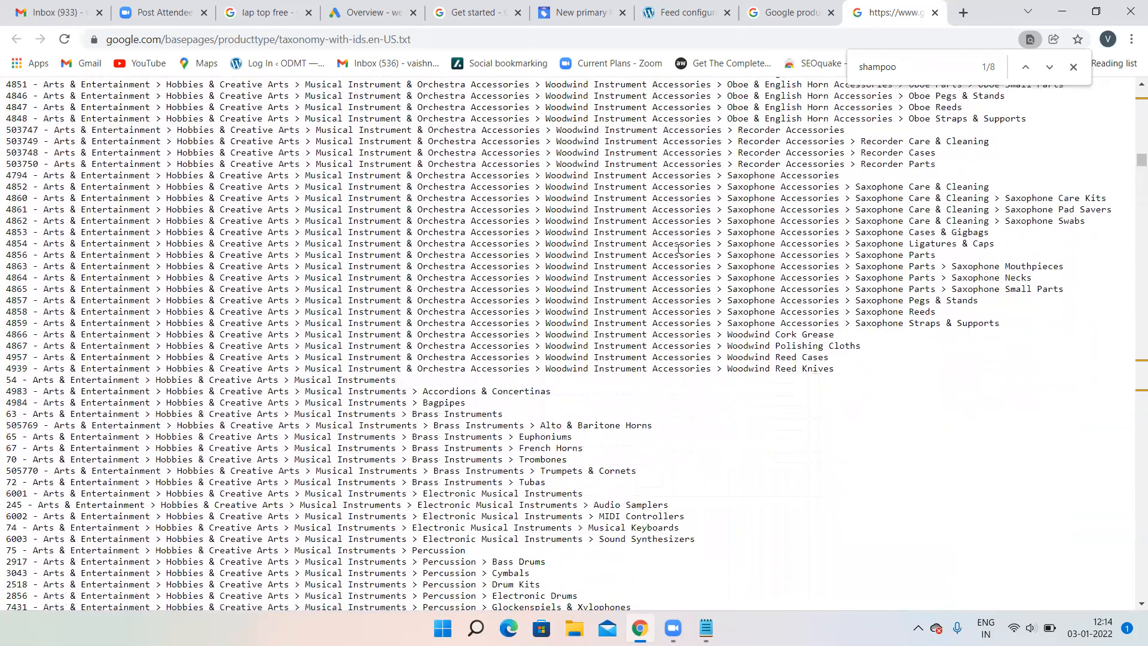
scroll(678, 249, "up", 3)
scroll(677, 249, "up", 3)
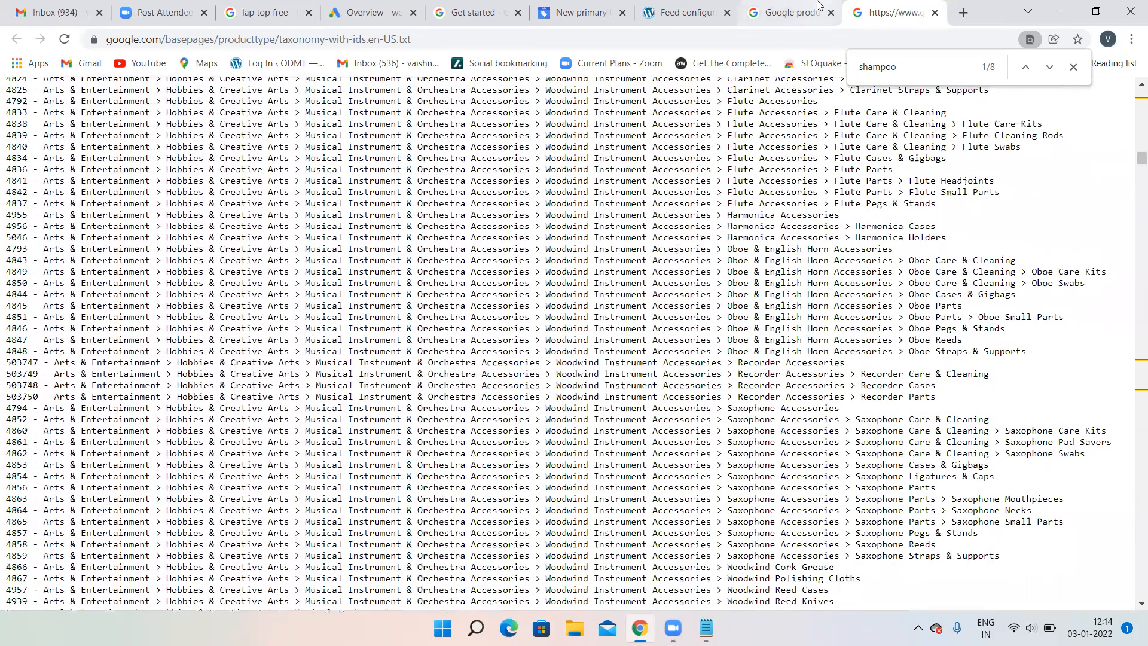
left_click(789, 13)
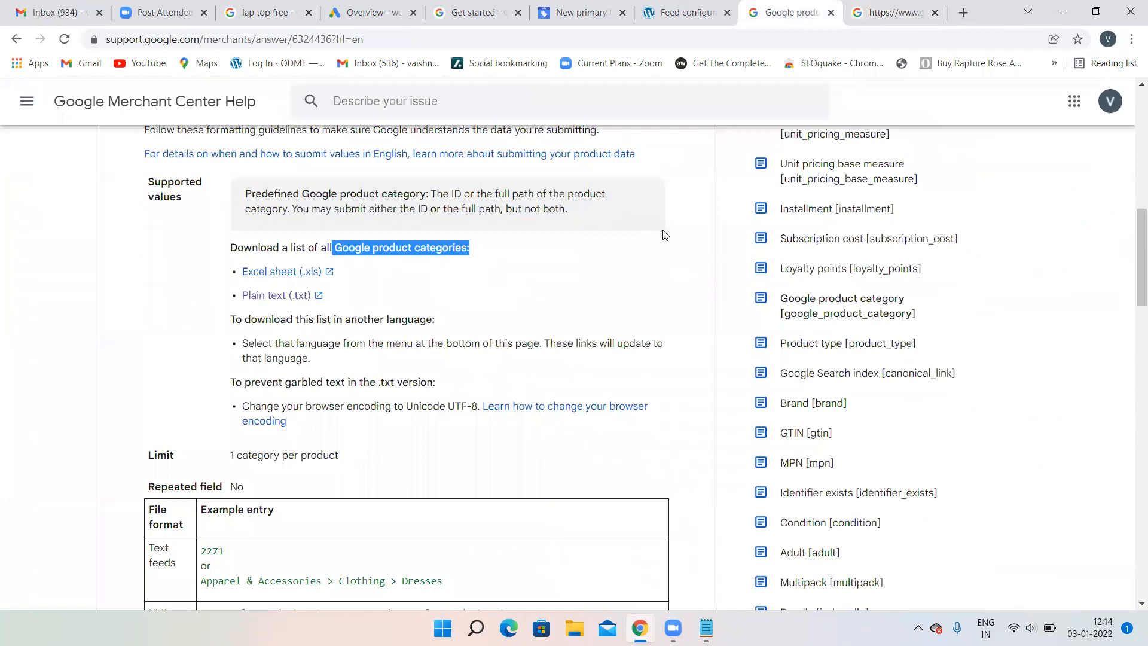
left_click(904, 7)
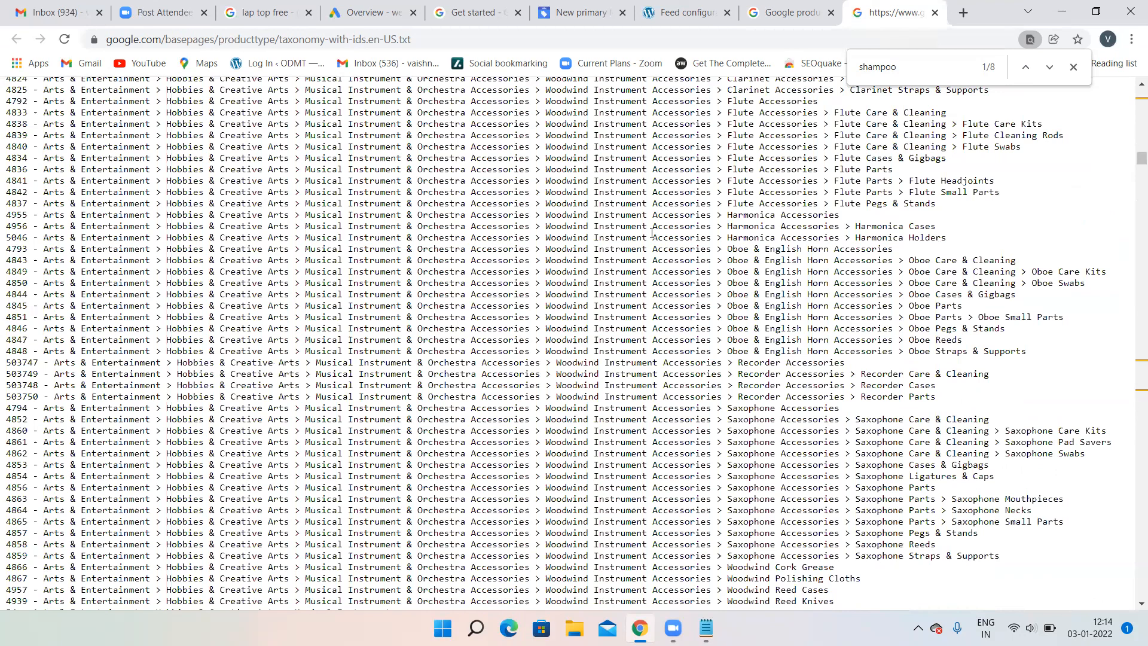
left_click(688, 12)
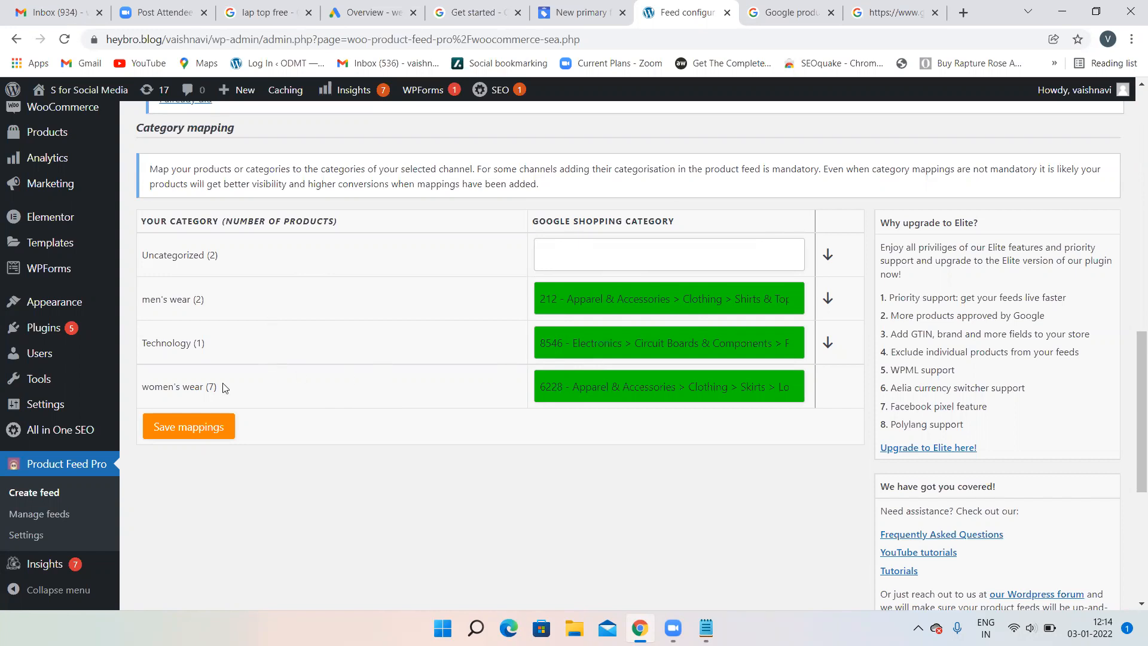
Save the men's wear 212, Technology 8546 and women's wear 6228 category mappings
left_click(192, 425)
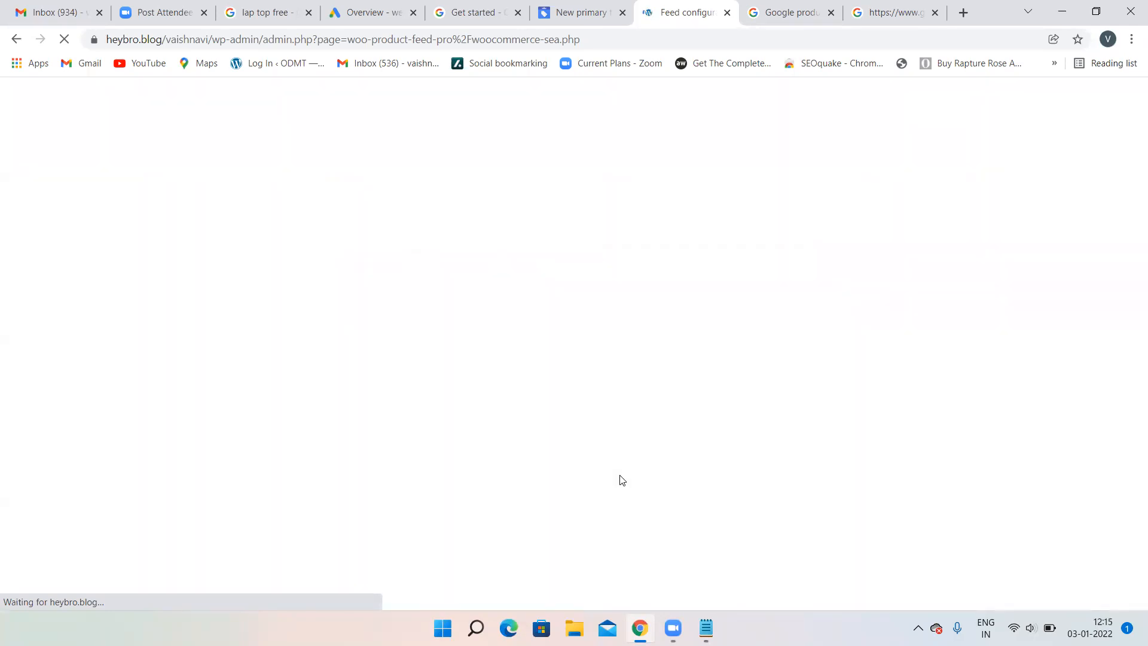
scroll(620, 478, "down", 15)
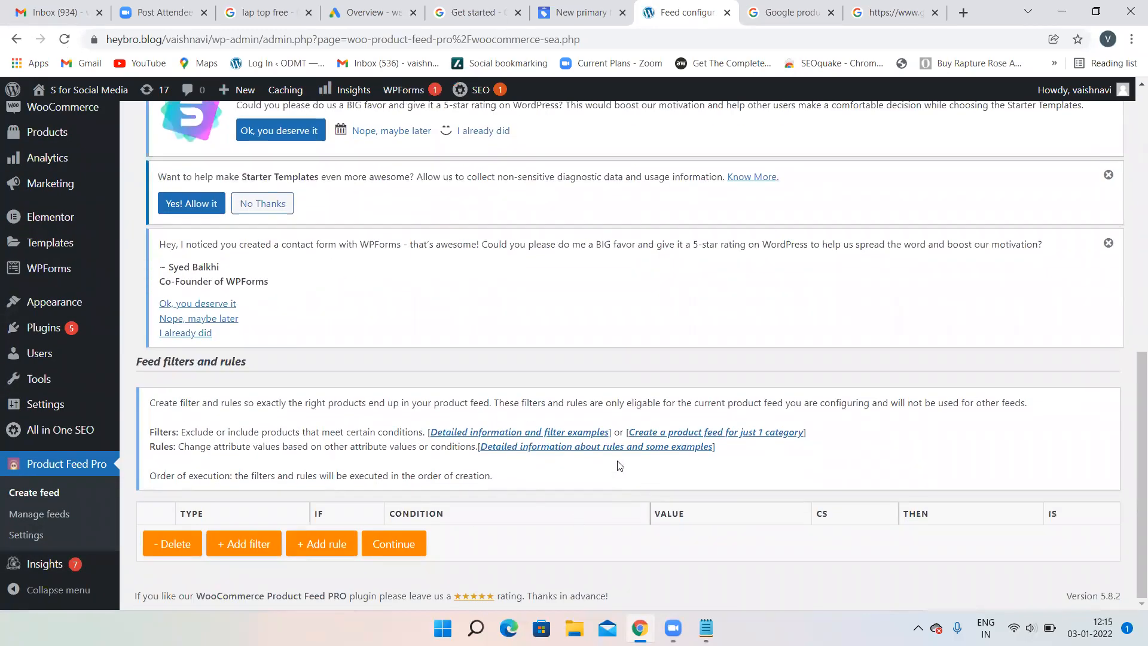
Skip the empty filters and rules step to reach the Conversion & Google Analytics settings
left_click(409, 545)
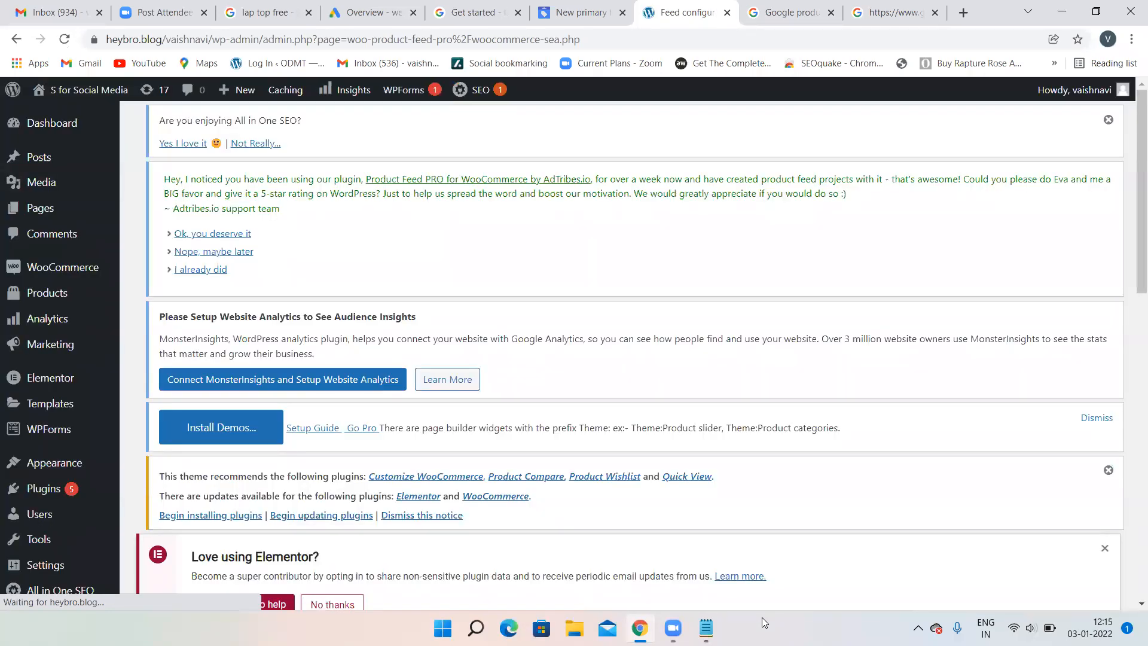
scroll(741, 446, "down", 5)
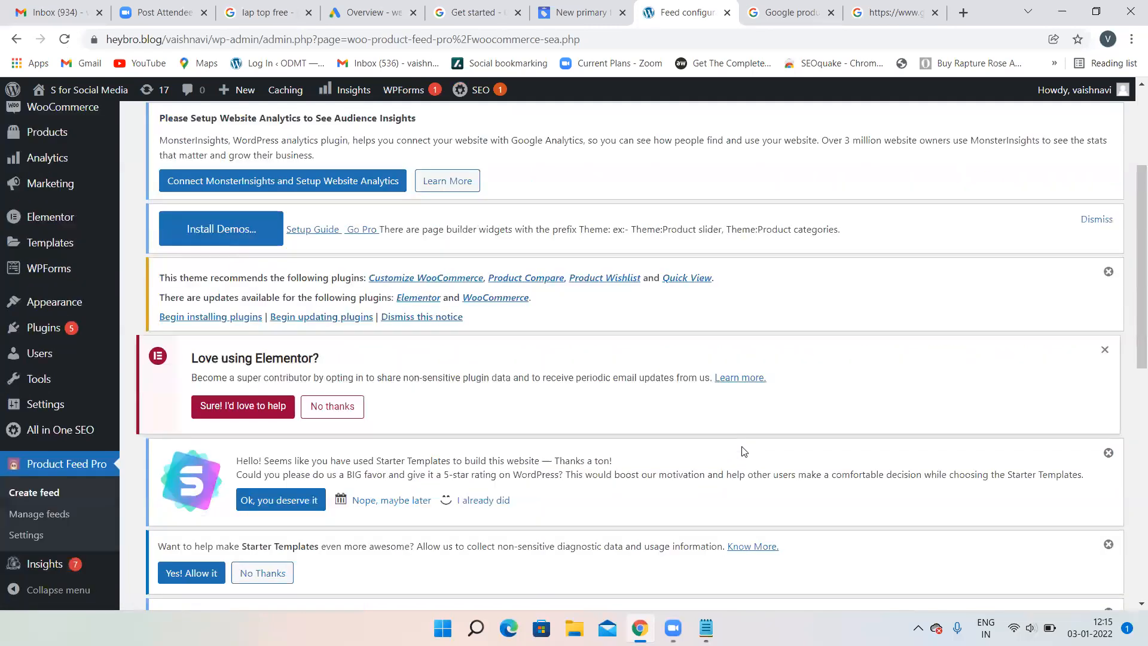
scroll(741, 446, "down", 9)
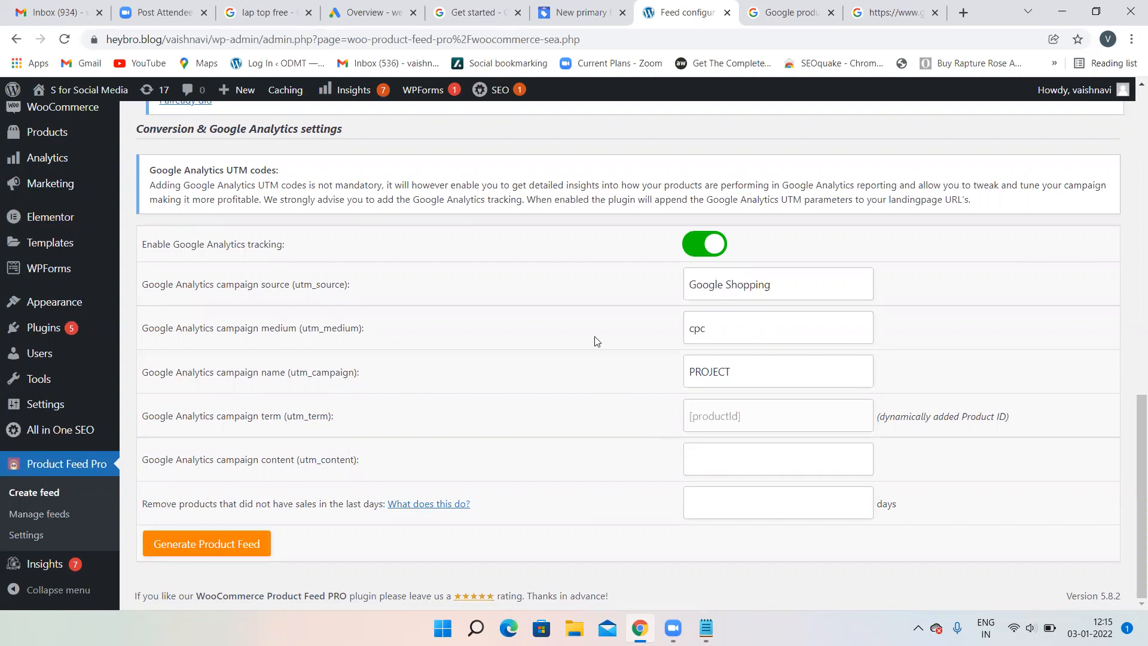
Generate the PROJECT product feed and find it ready in the Manage feeds table
left_click(202, 536)
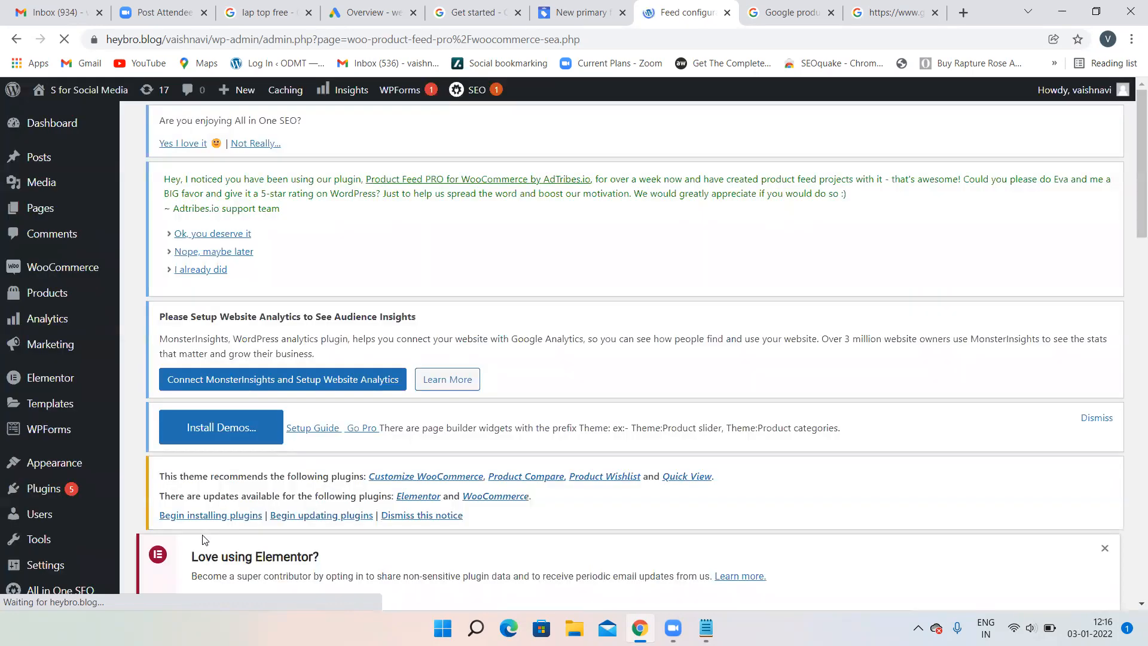
scroll(602, 275, "down", 15)
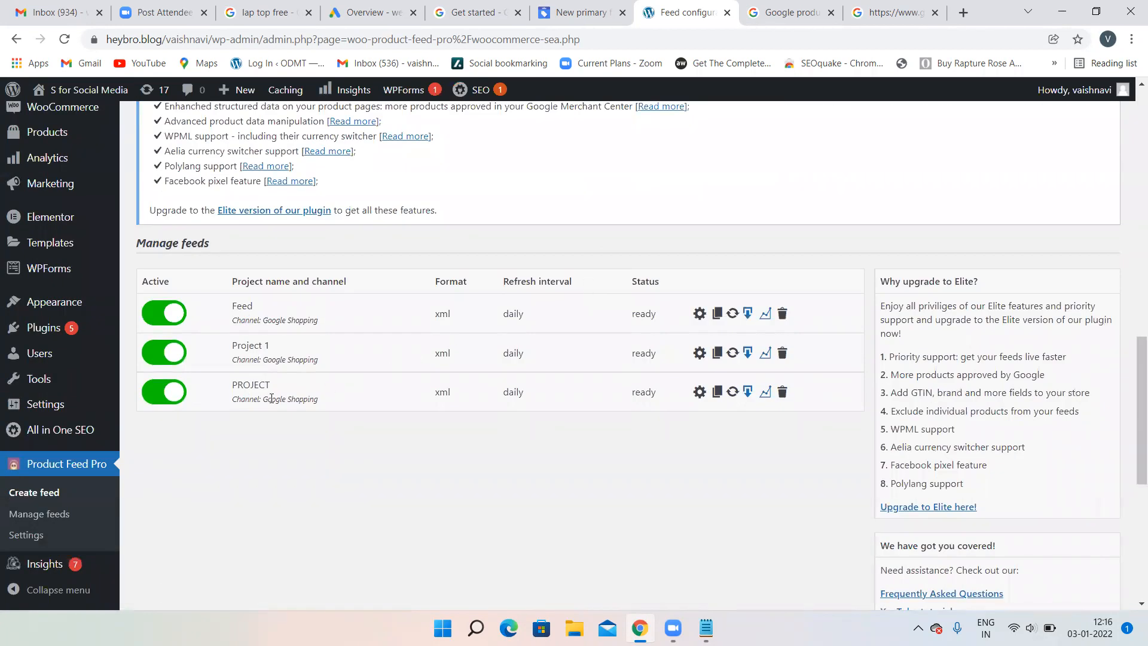
scroll(403, 419, "down", 1)
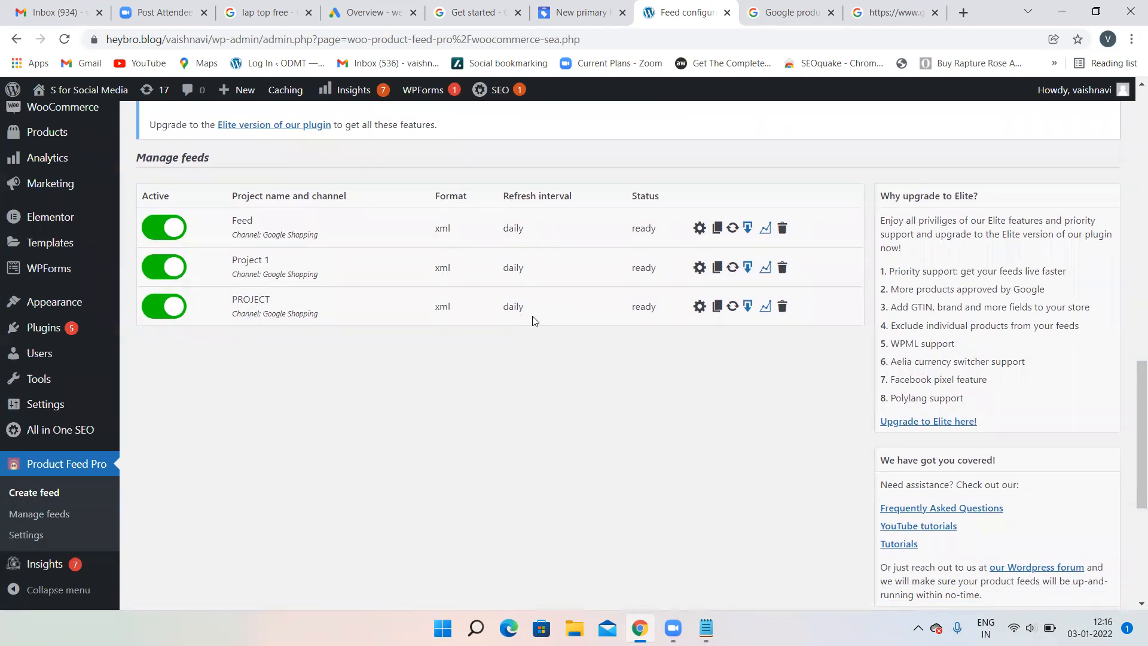
Open the PROJECT feed's XML and review the Varanga item's ID 854, title, availability and link
left_click(747, 312)
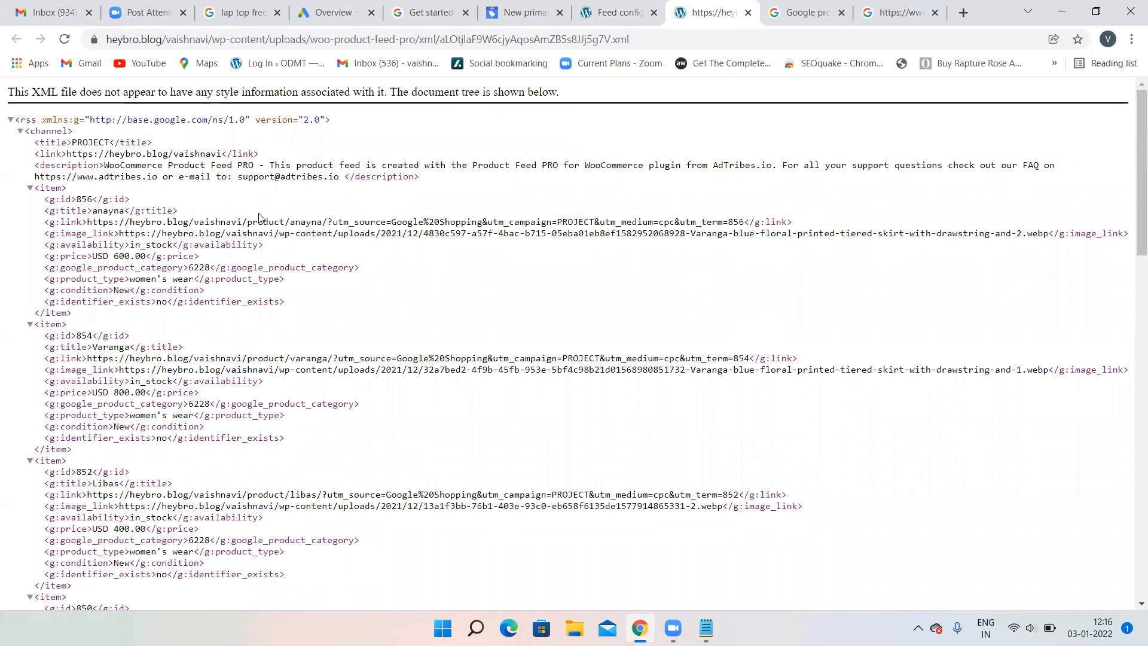
scroll(258, 215, "down", 1)
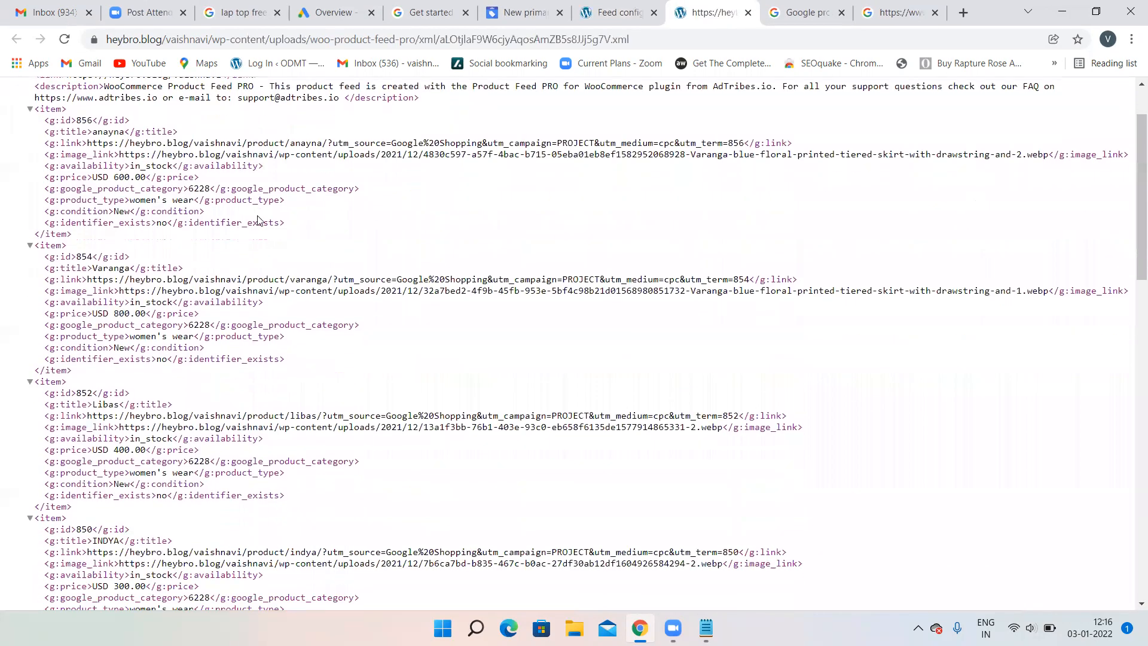
left_click_drag(94, 268, 132, 268)
left_click(131, 299)
left_click_drag(131, 299, 175, 300)
left_click_drag(75, 252, 98, 251)
left_click_drag(92, 268, 137, 269)
left_click_drag(126, 279, 335, 279)
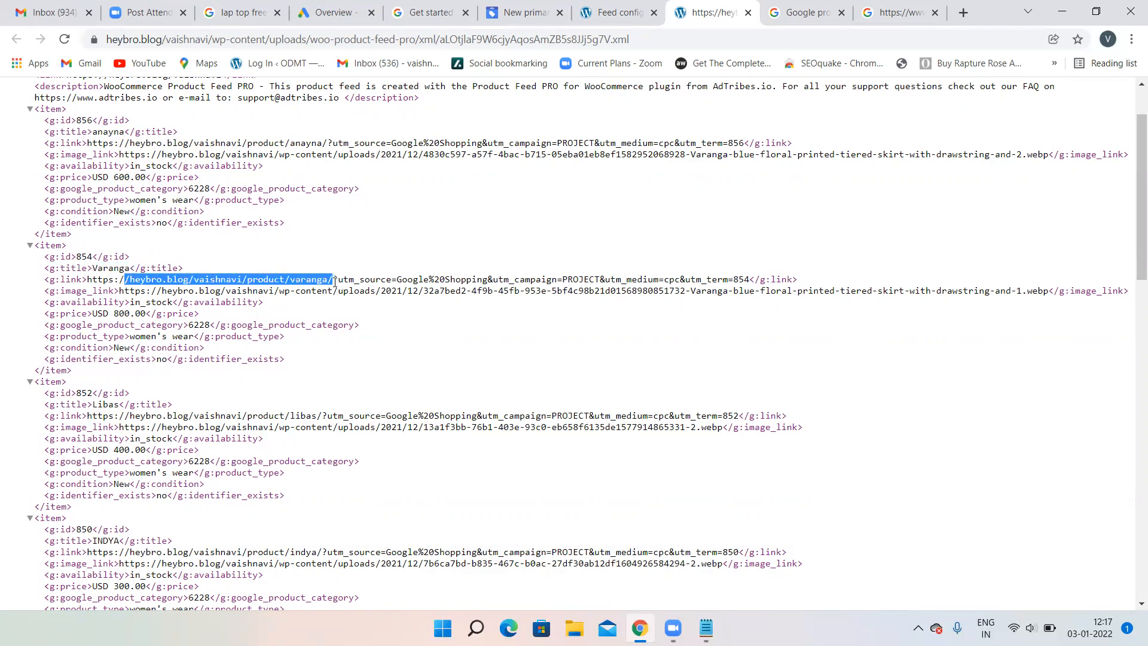
left_click_drag(130, 302, 174, 302)
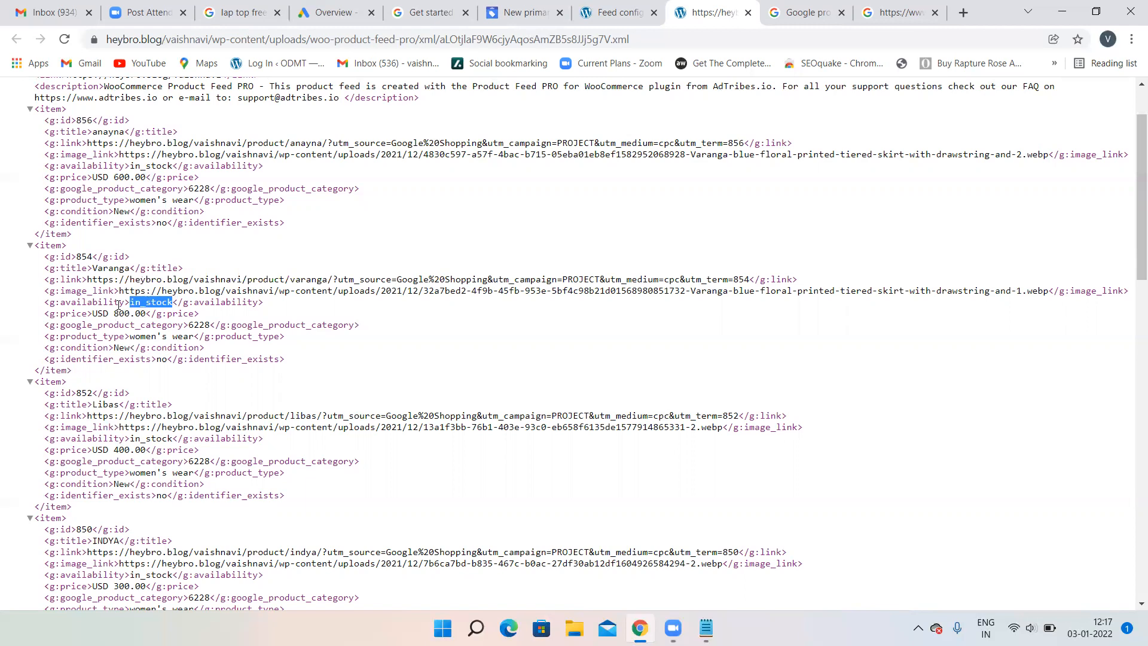
left_click_drag(108, 325, 109, 313)
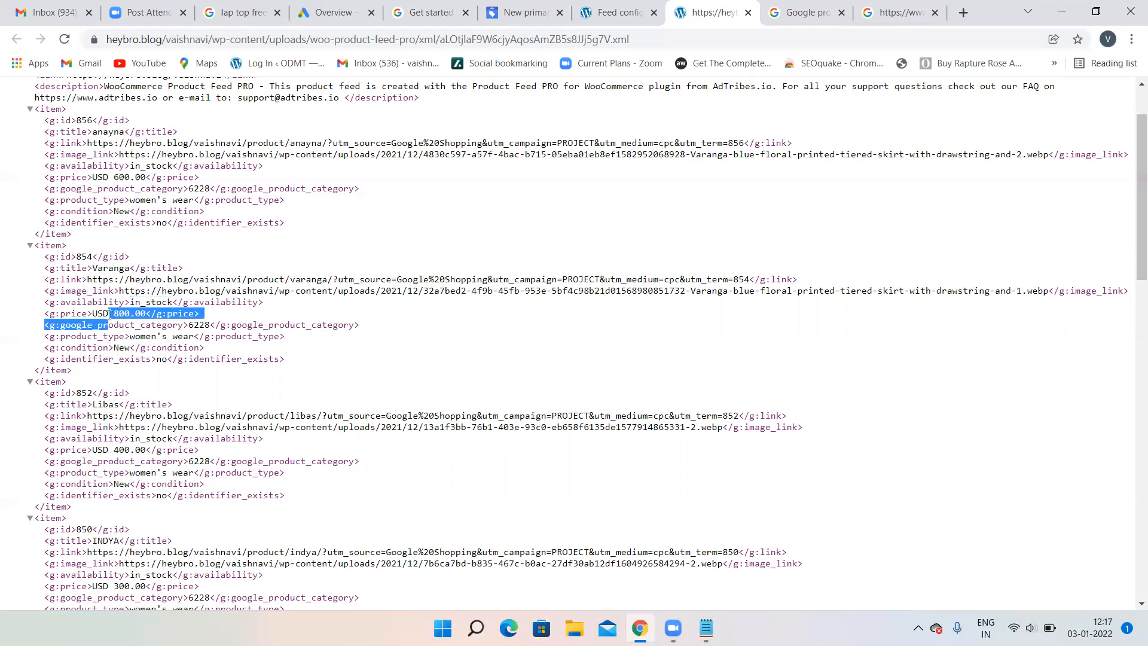
left_click(261, 295)
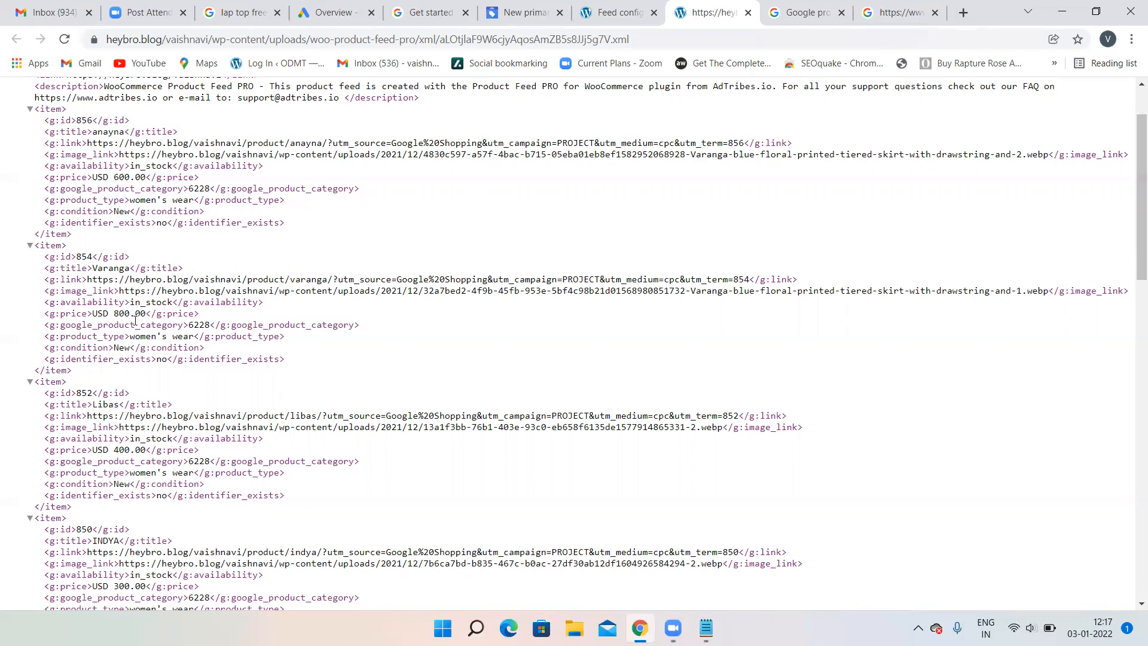
left_click_drag(114, 313, 148, 317)
left_click_drag(130, 336, 196, 334)
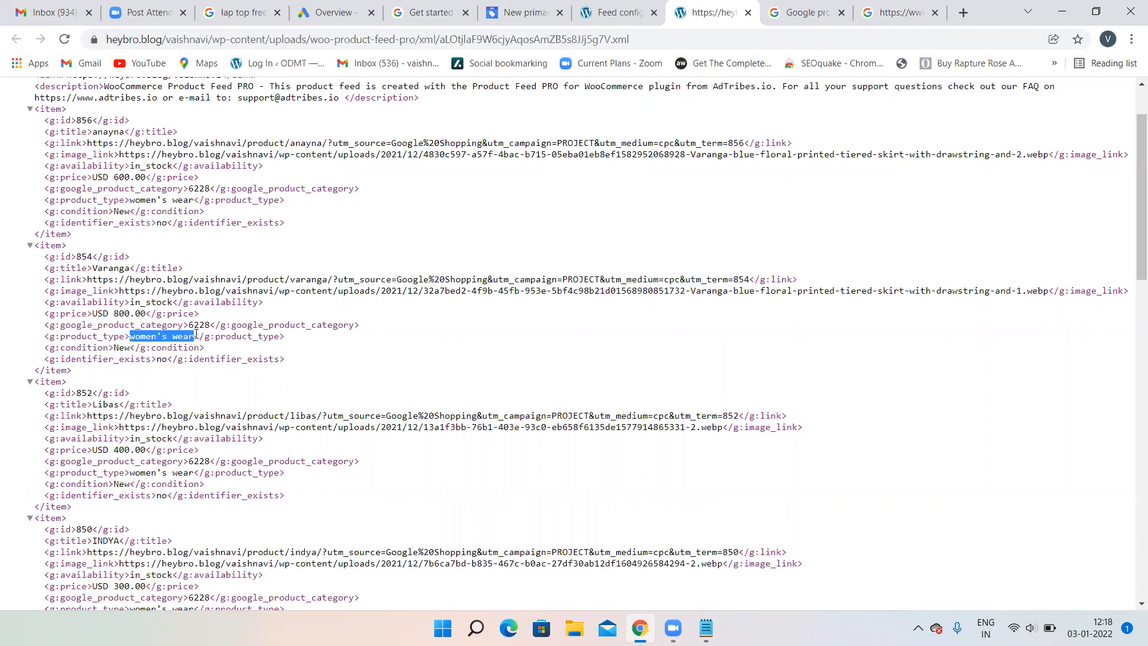
left_click(421, 354)
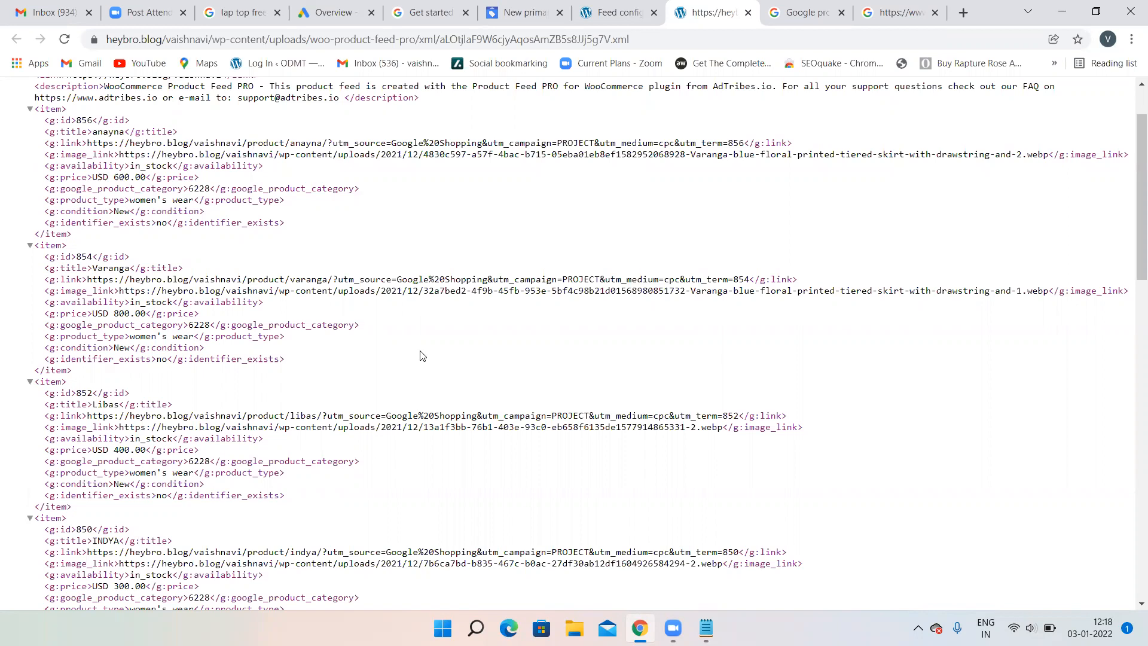
scroll(177, 230, "down", 3)
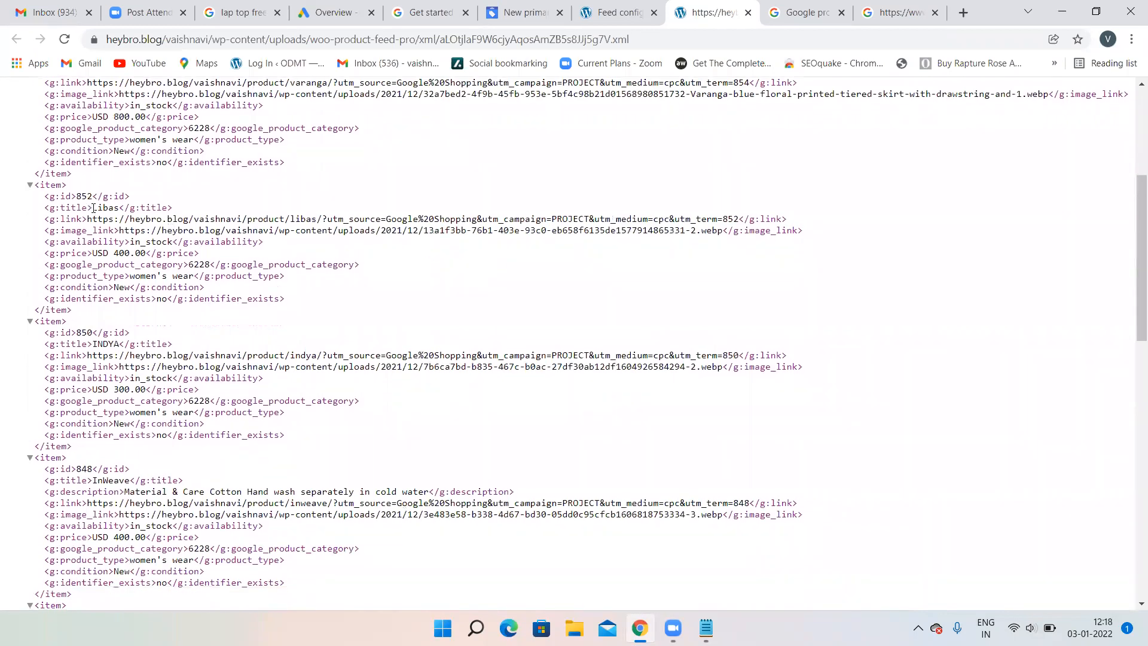
left_click_drag(92, 207, 148, 208)
left_click(297, 218)
left_click_drag(323, 219, 142, 253)
scroll(251, 292, "down", 2)
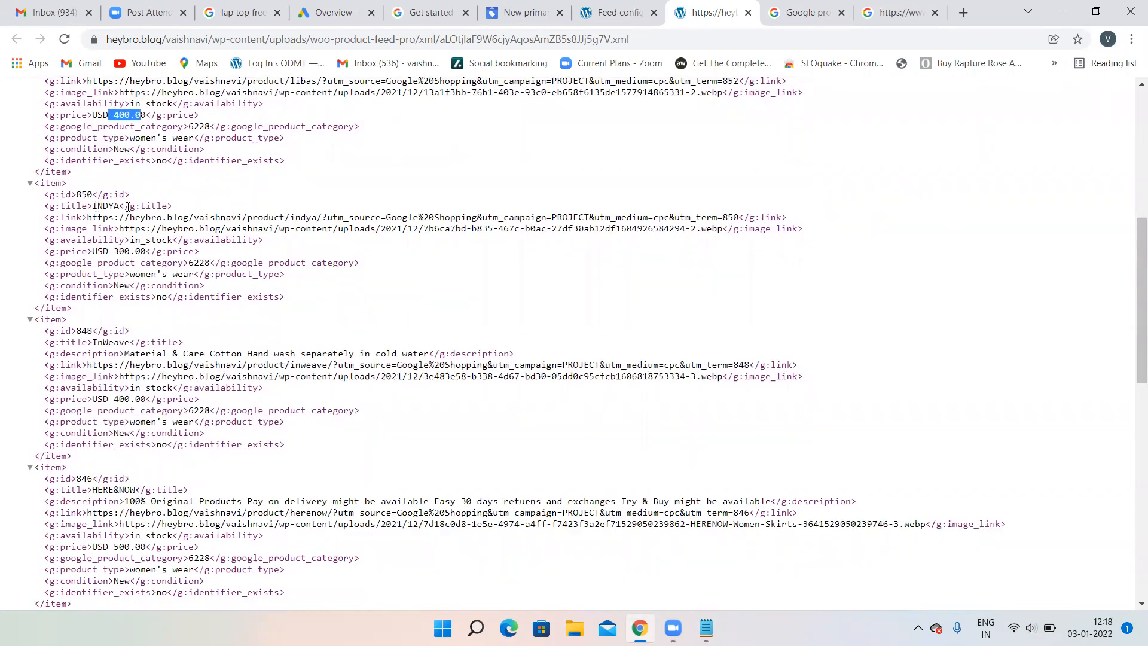
scroll(251, 278, "down", 1)
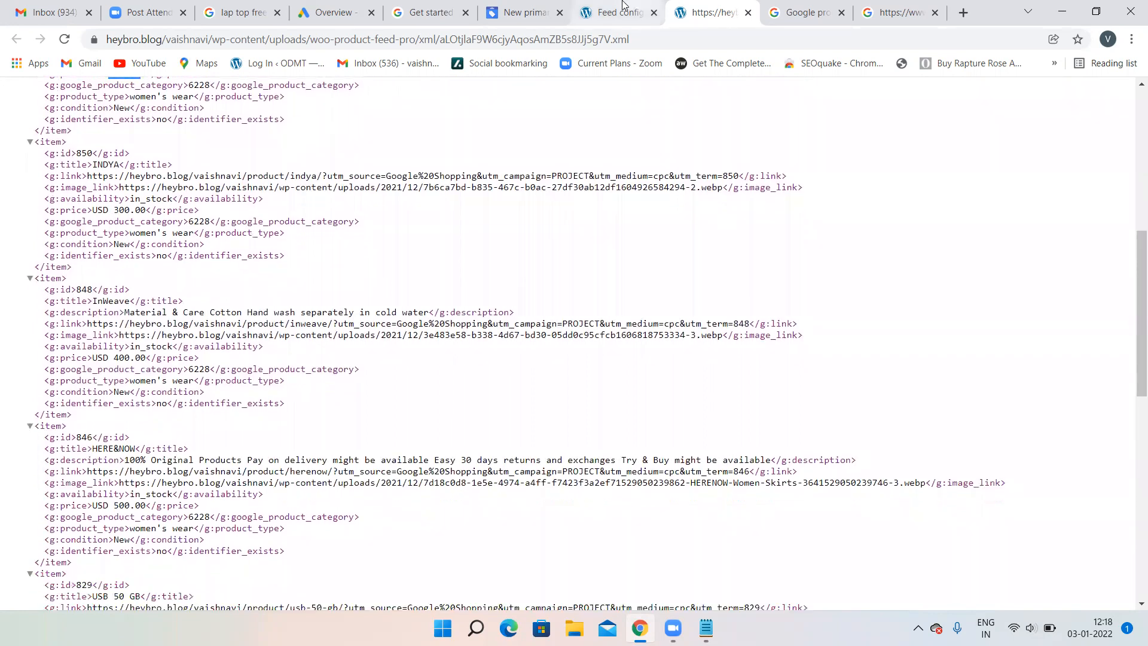
left_click(537, 9)
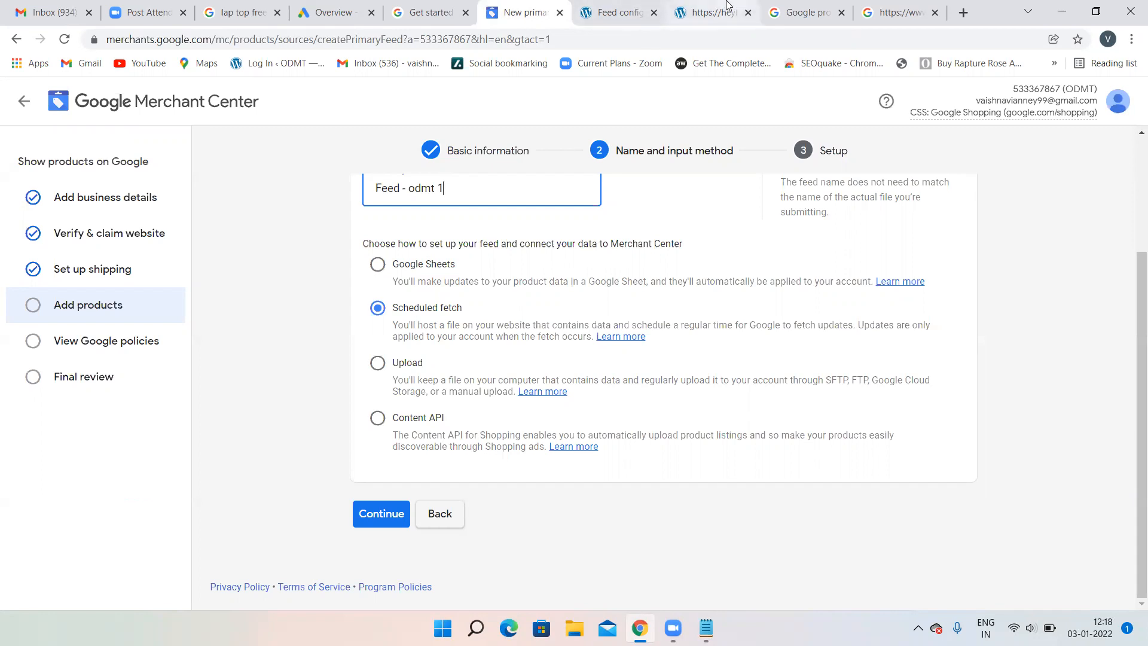
left_click(883, 9)
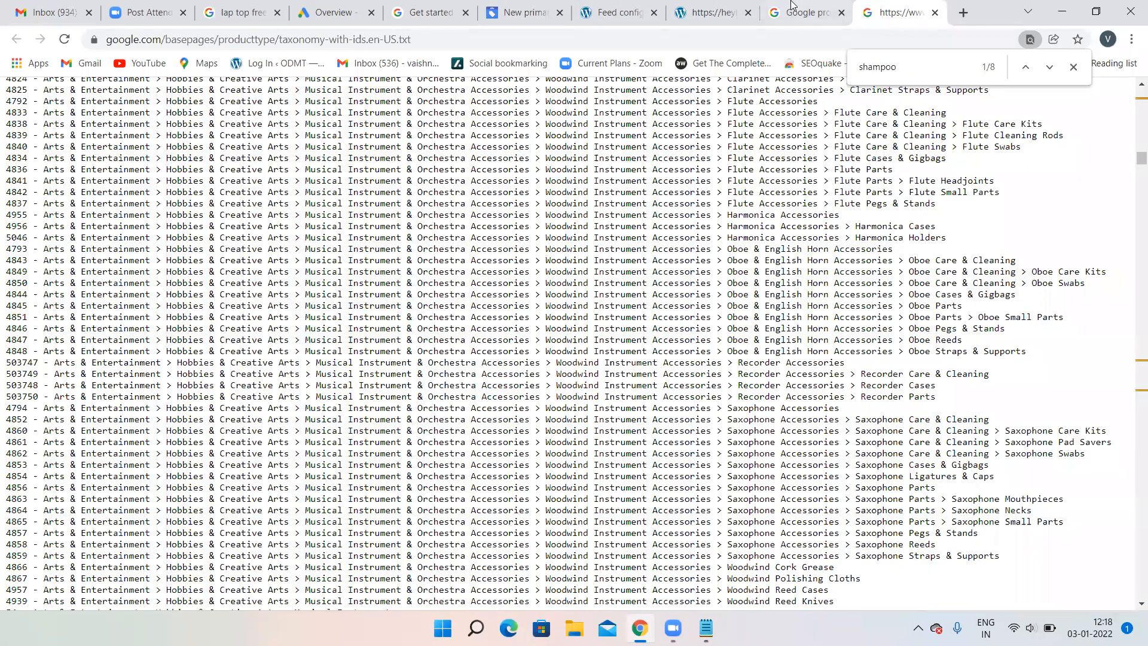
left_click(737, 6)
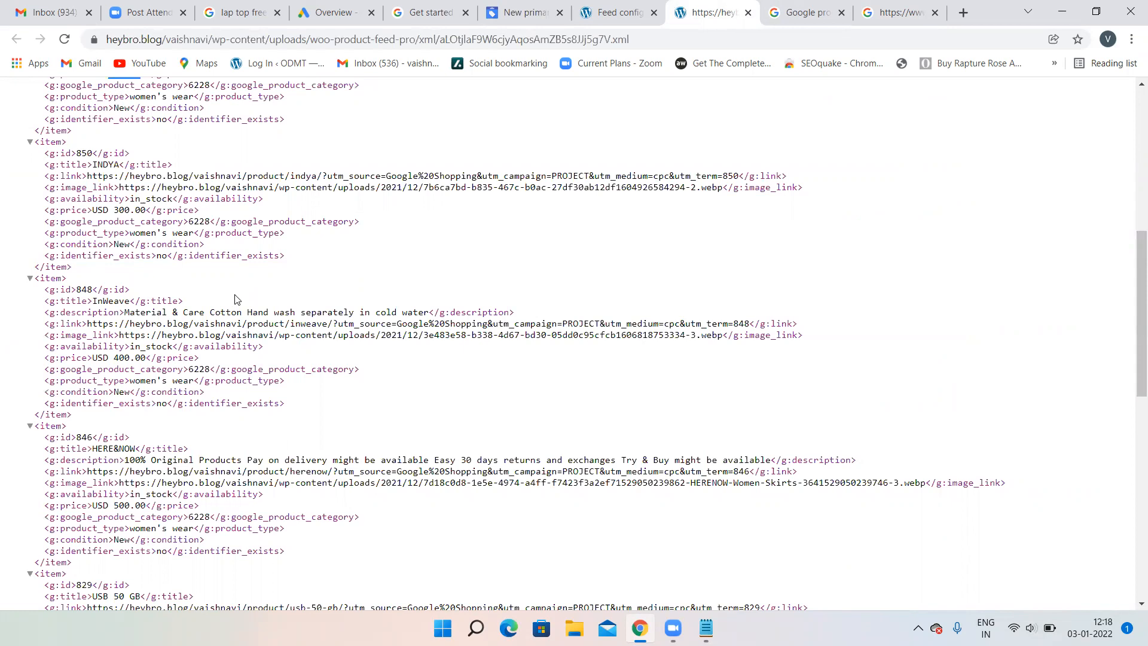
Confirm item 829 is Uncategorized, copy the store's home page address, and open a new tab
scroll(235, 281, "down", 3)
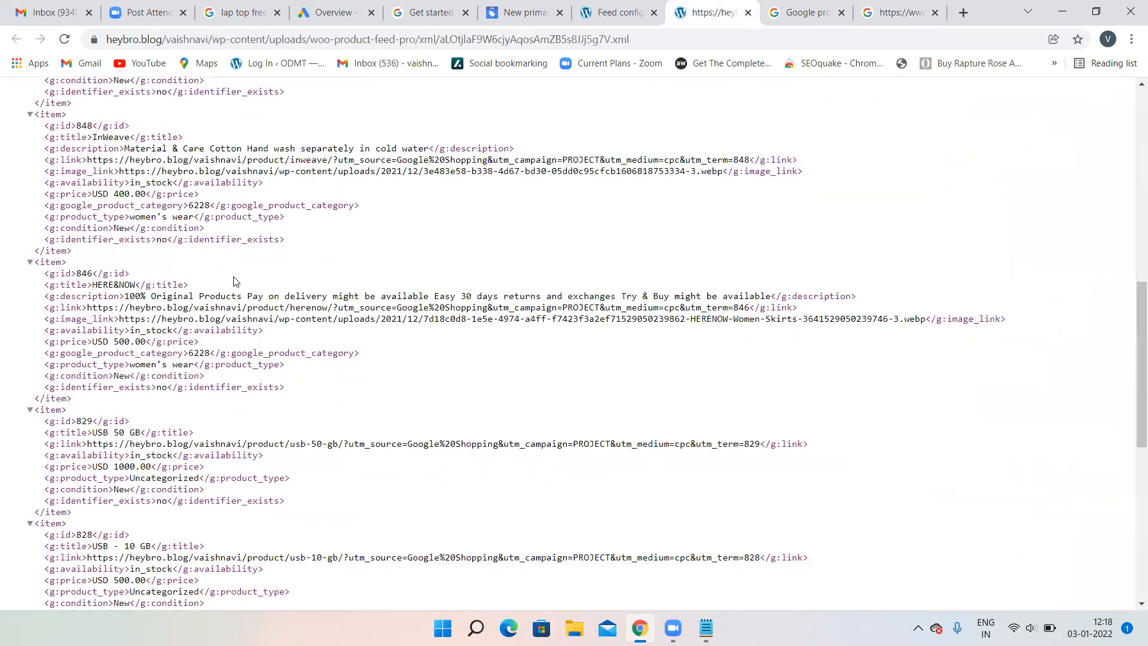
scroll(102, 335, "down", 1)
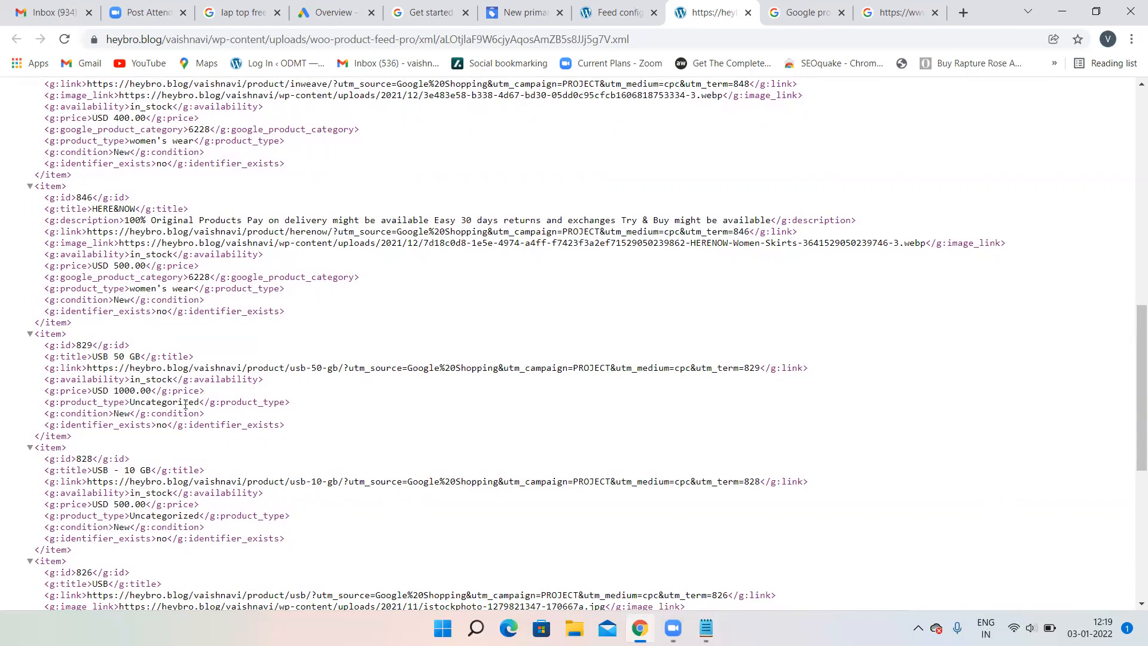
left_click_drag(131, 402, 199, 403)
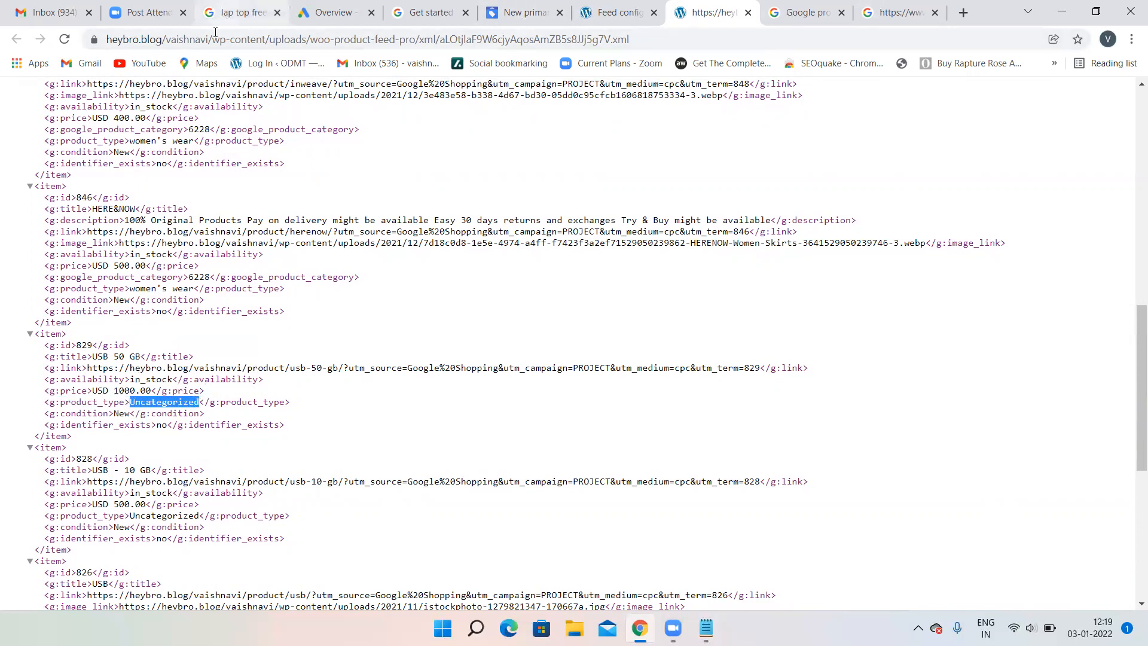
left_click_drag(210, 39, 87, 50)
key("ctrl+c")
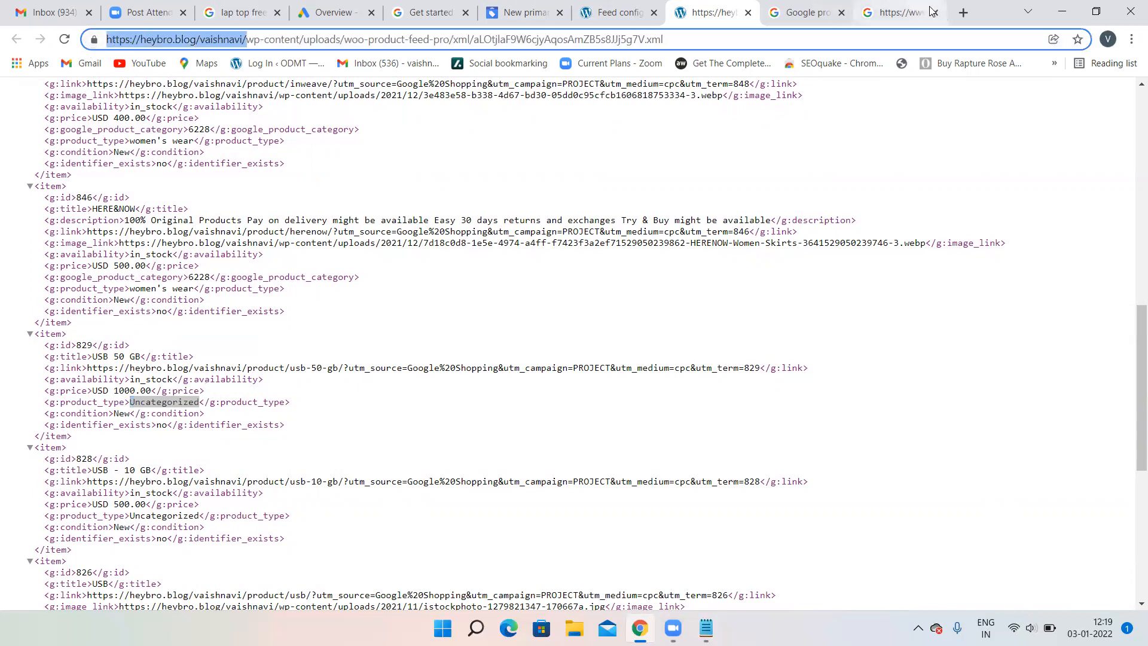
left_click(963, 13)
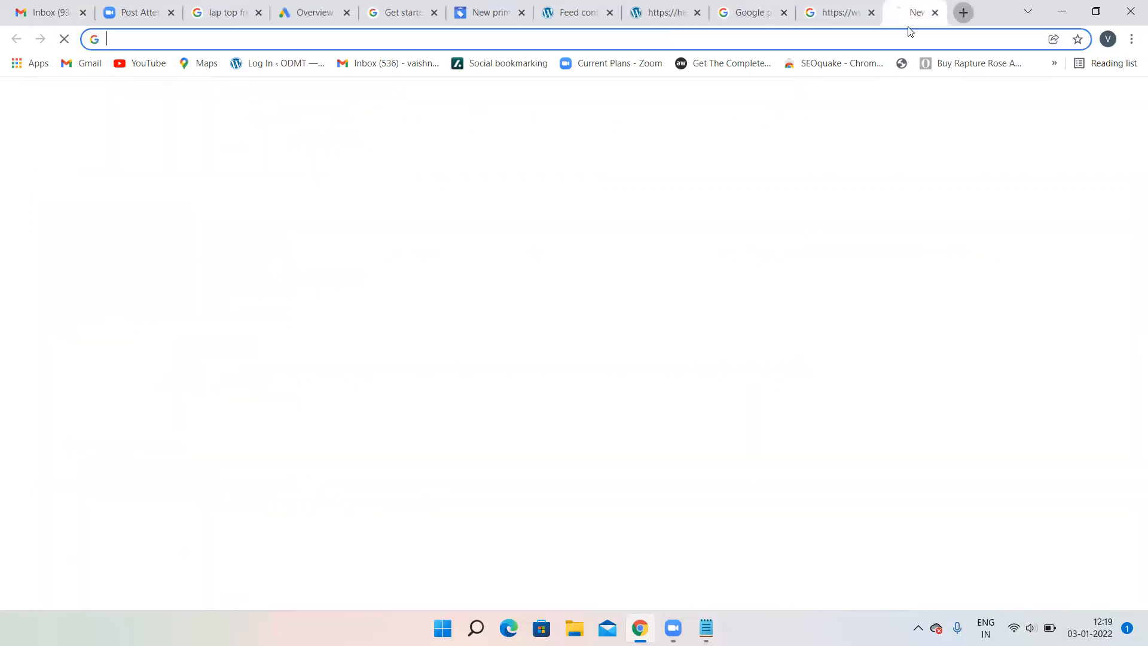
Load the store in a new tab and browse its Shop page of 10 products
left_click(774, 31)
key("ctrl+v")
key("Return")
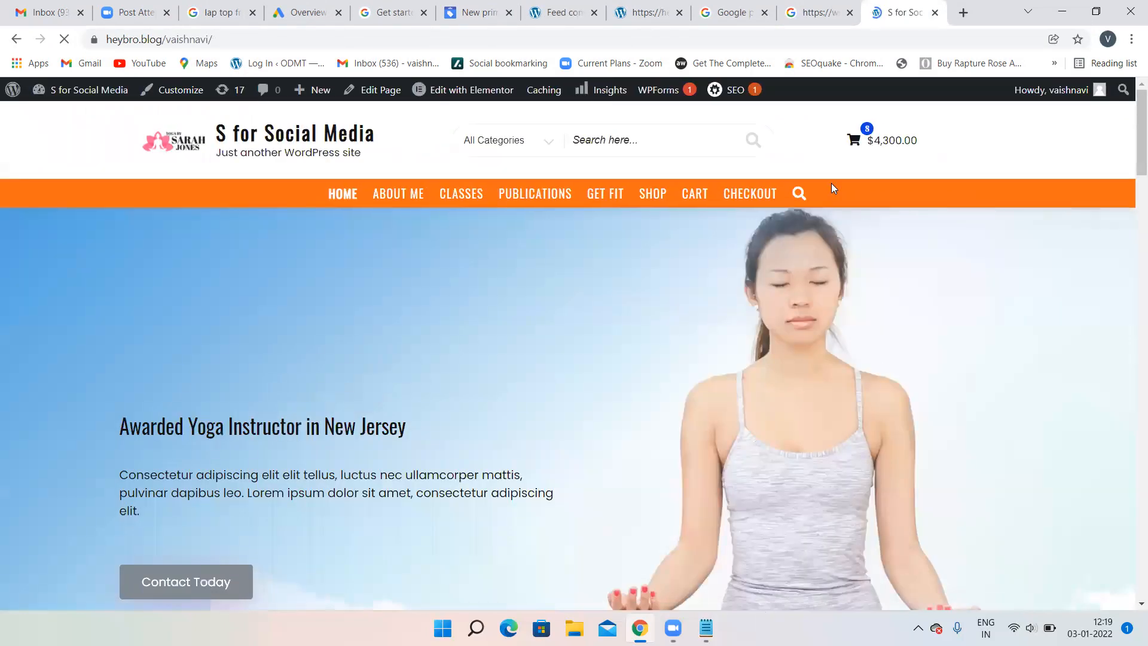
left_click(646, 199)
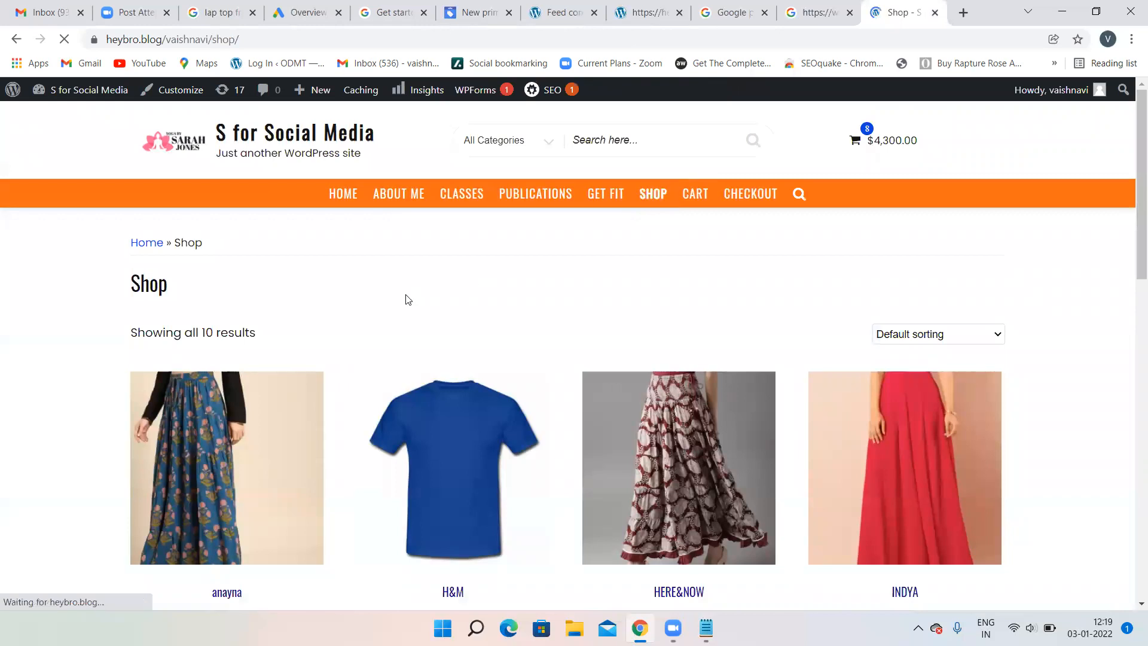
scroll(406, 299, "down", 4)
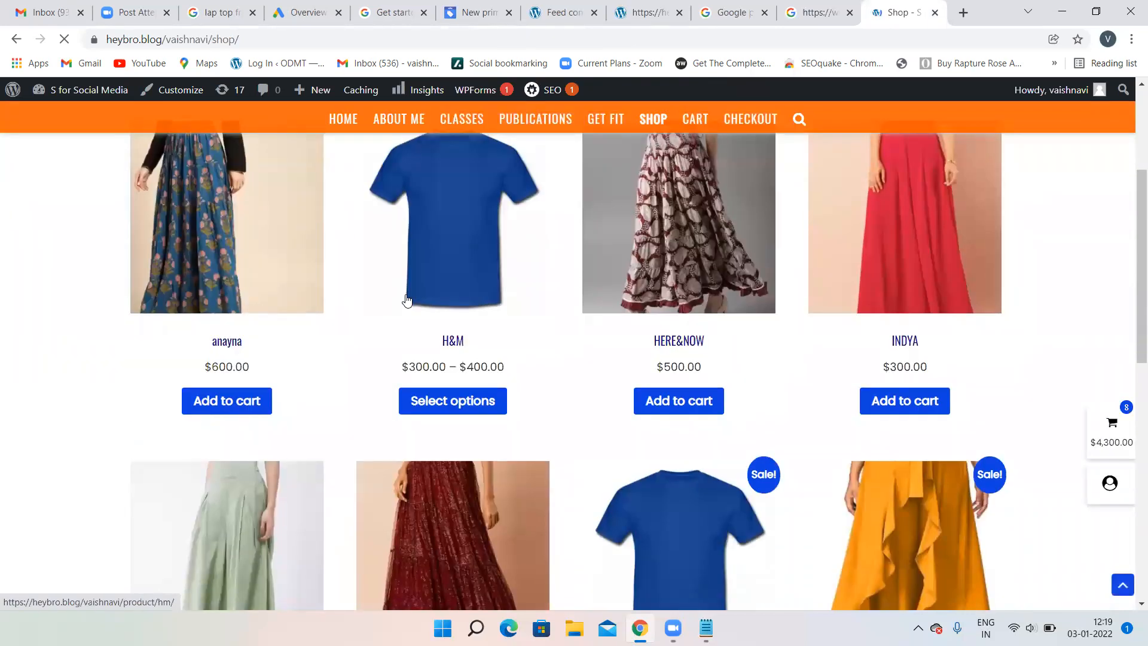
scroll(406, 299, "down", 4)
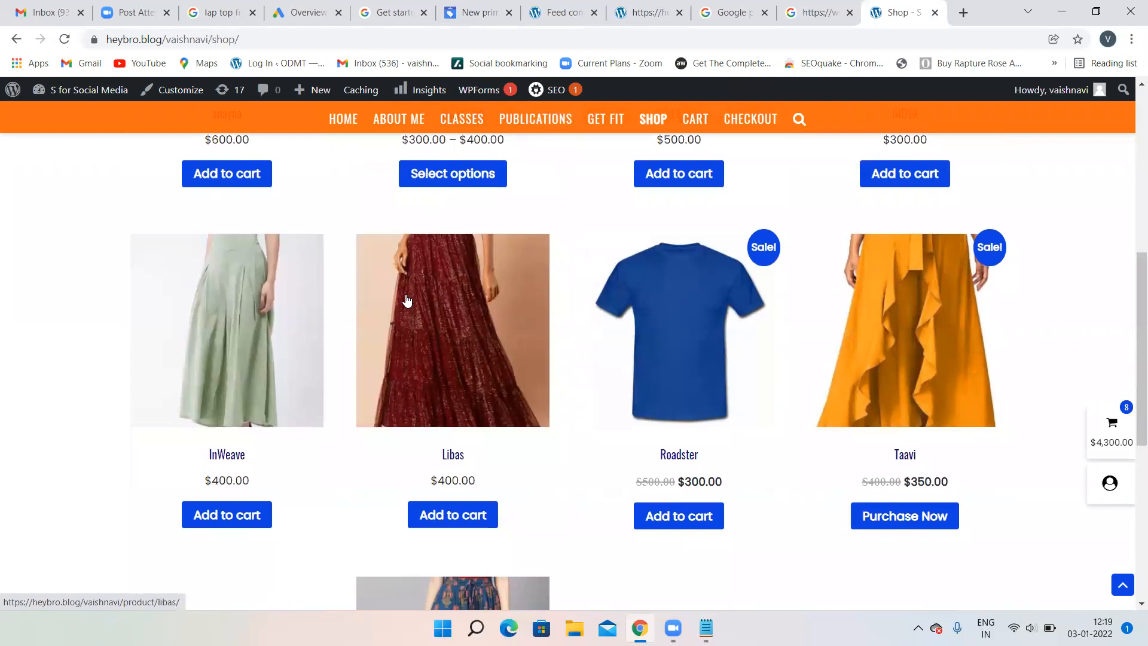
scroll(407, 300, "down", 6)
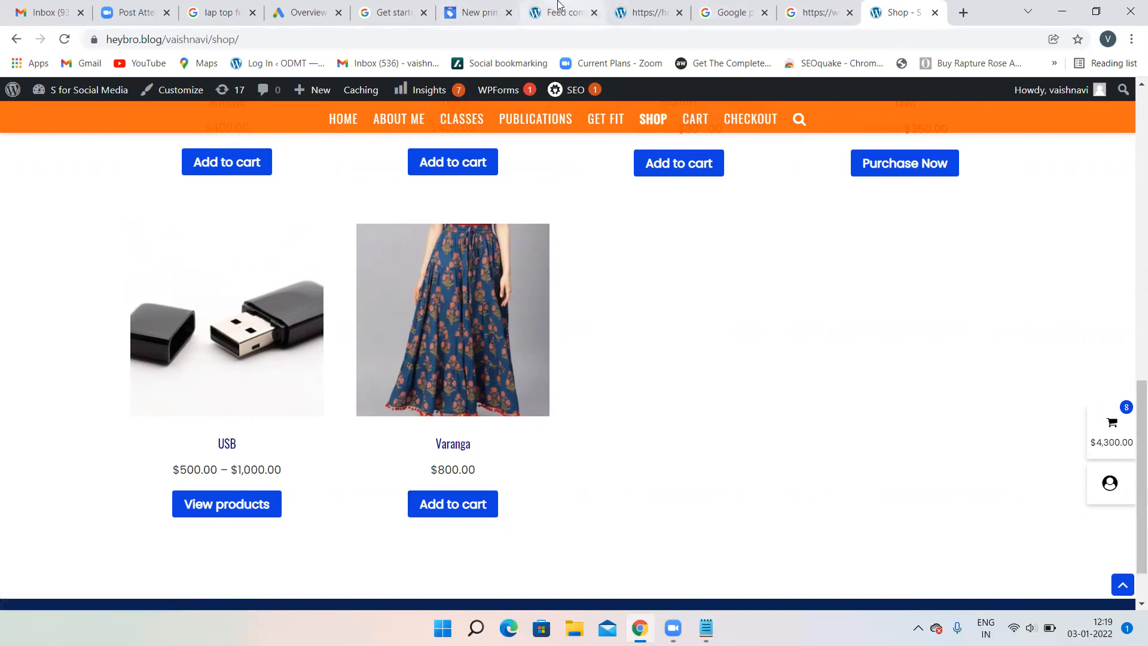
left_click(642, 7)
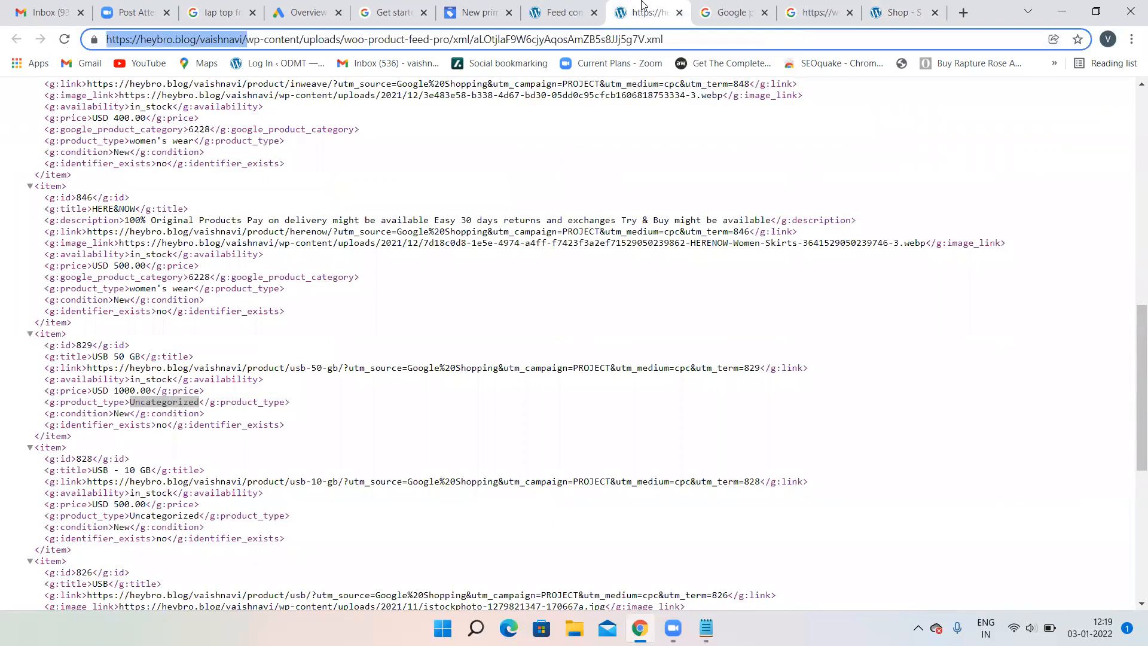
Review the XML feed, highlighting the Varanga price 800.00, and return to Manage feeds
scroll(190, 235, "up", 3)
scroll(190, 235, "up", 4)
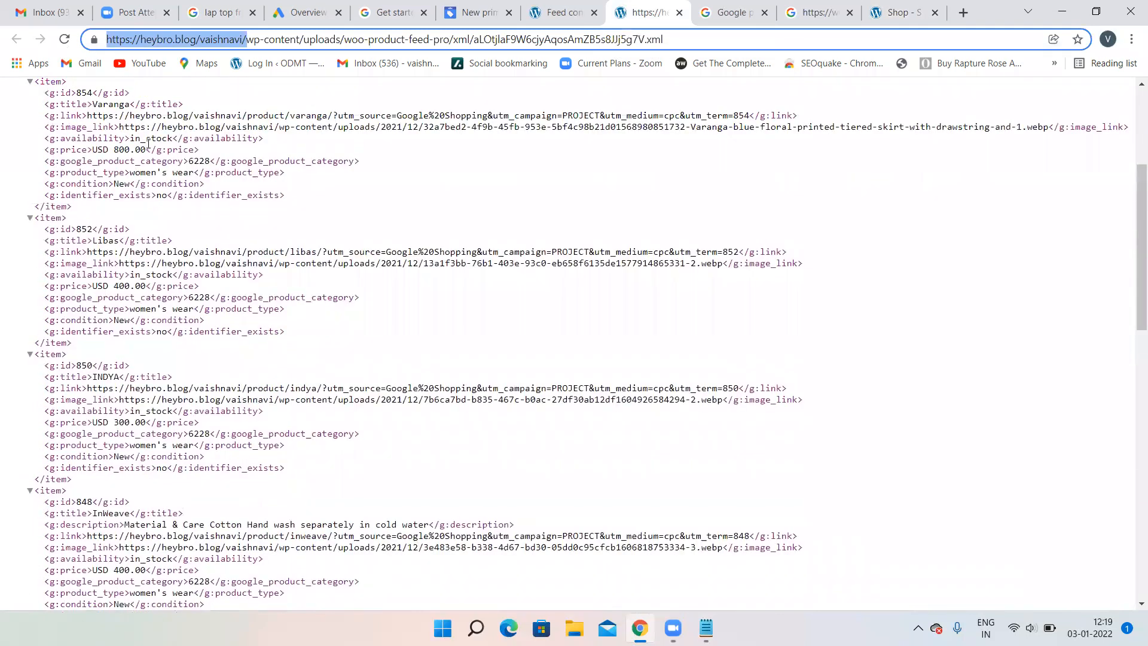
left_click_drag(113, 149, 148, 148)
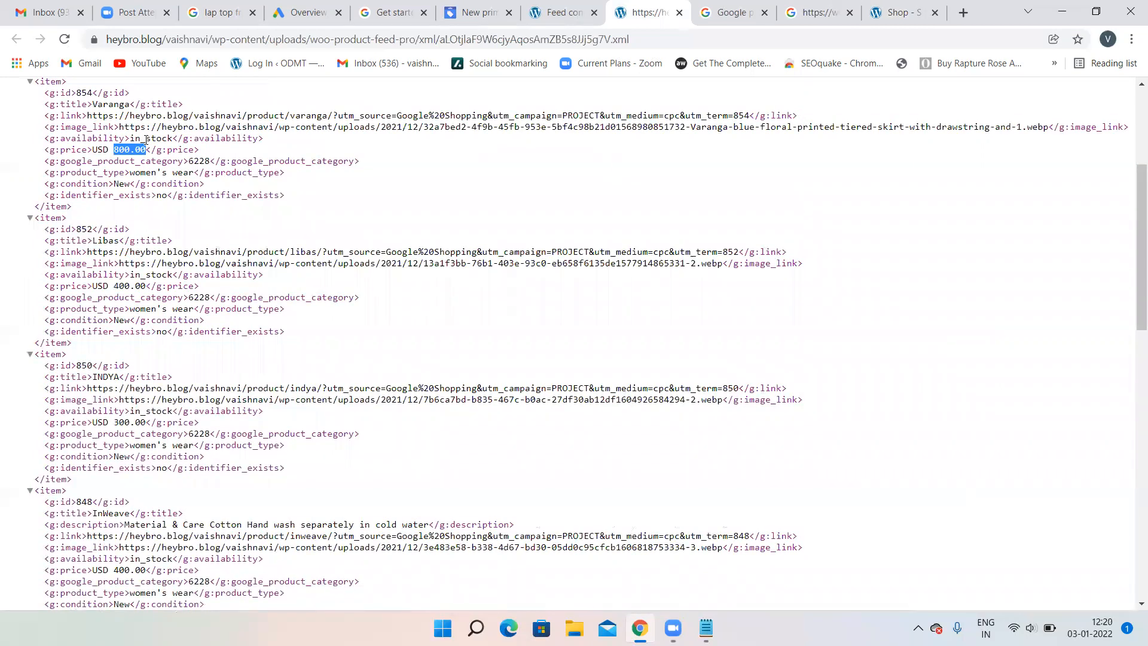
scroll(619, 342, "down", 7)
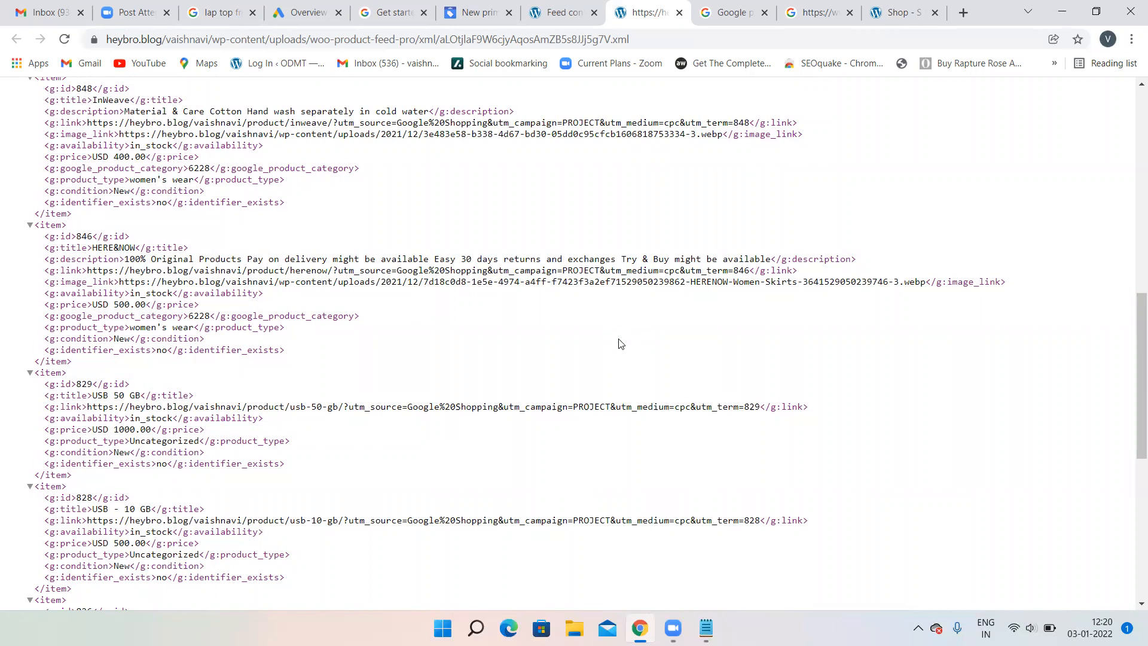
scroll(619, 342, "down", 5)
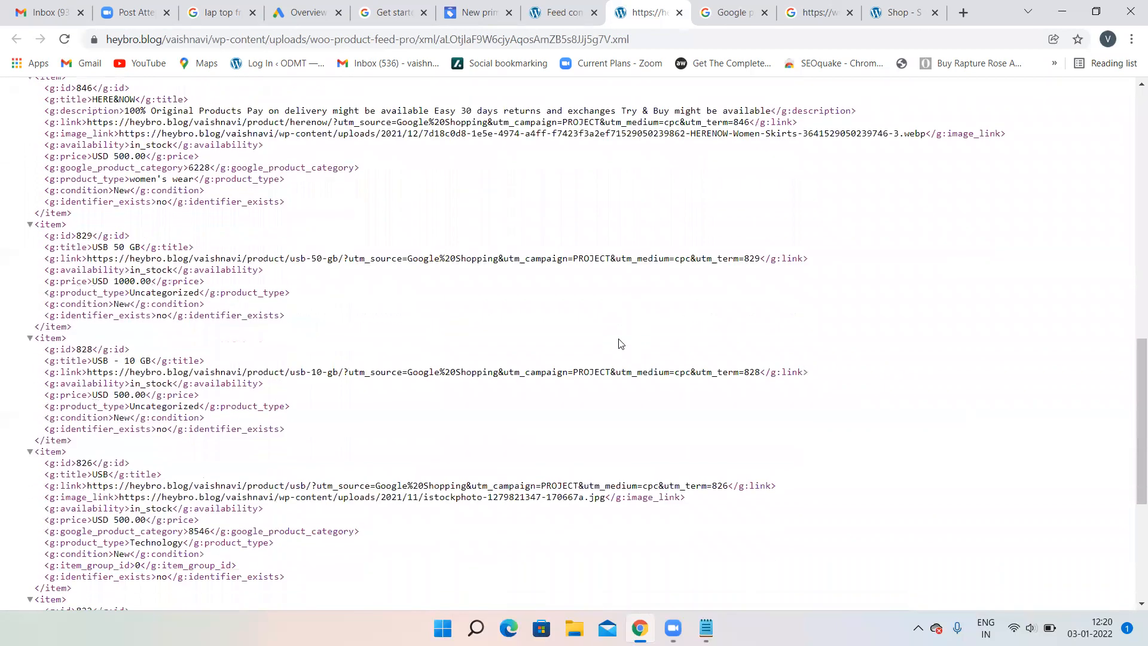
scroll(620, 338, "up", 15)
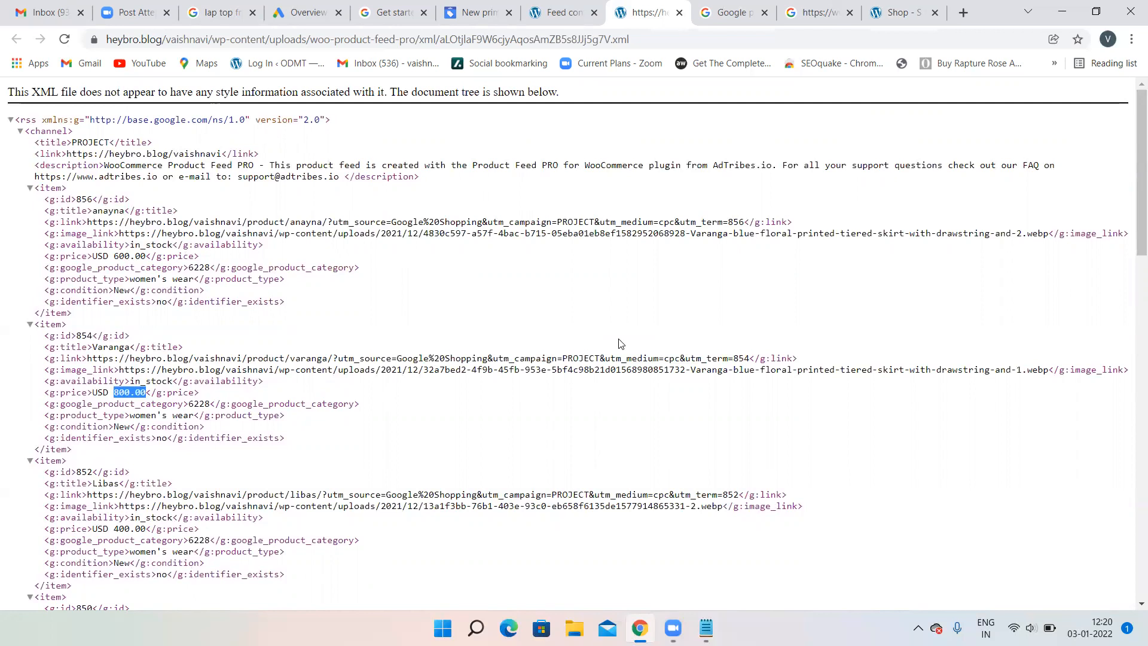
left_click(559, 12)
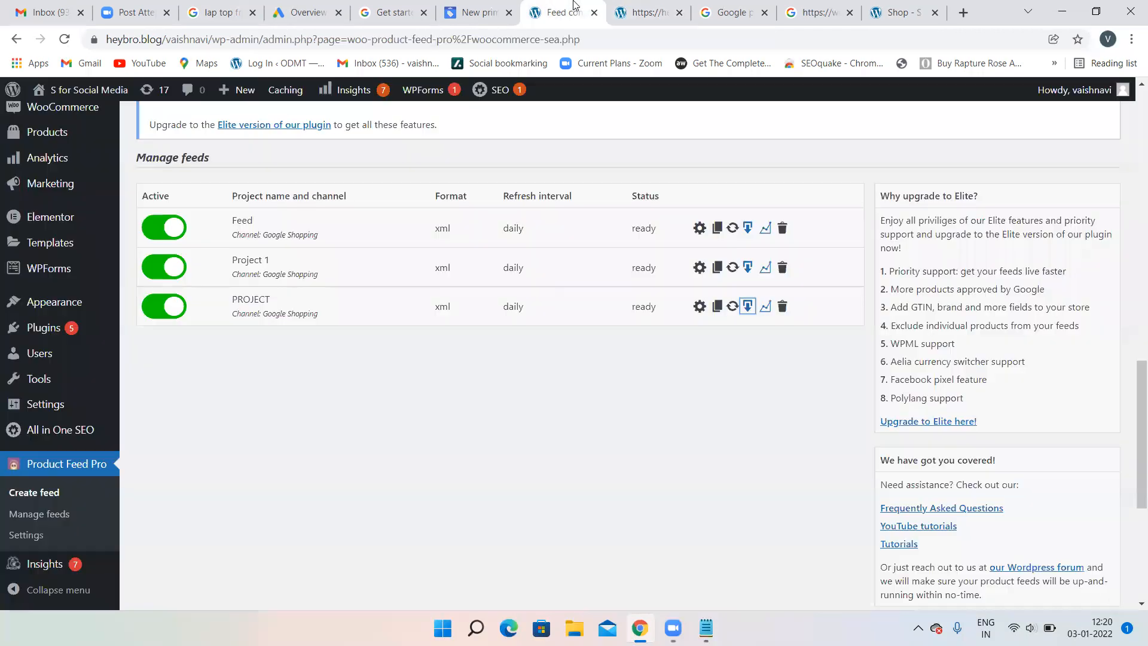
Keep Scheduled fetch for primary feed 'Feed - odmt 1' and advance to Setup
left_click(449, 12)
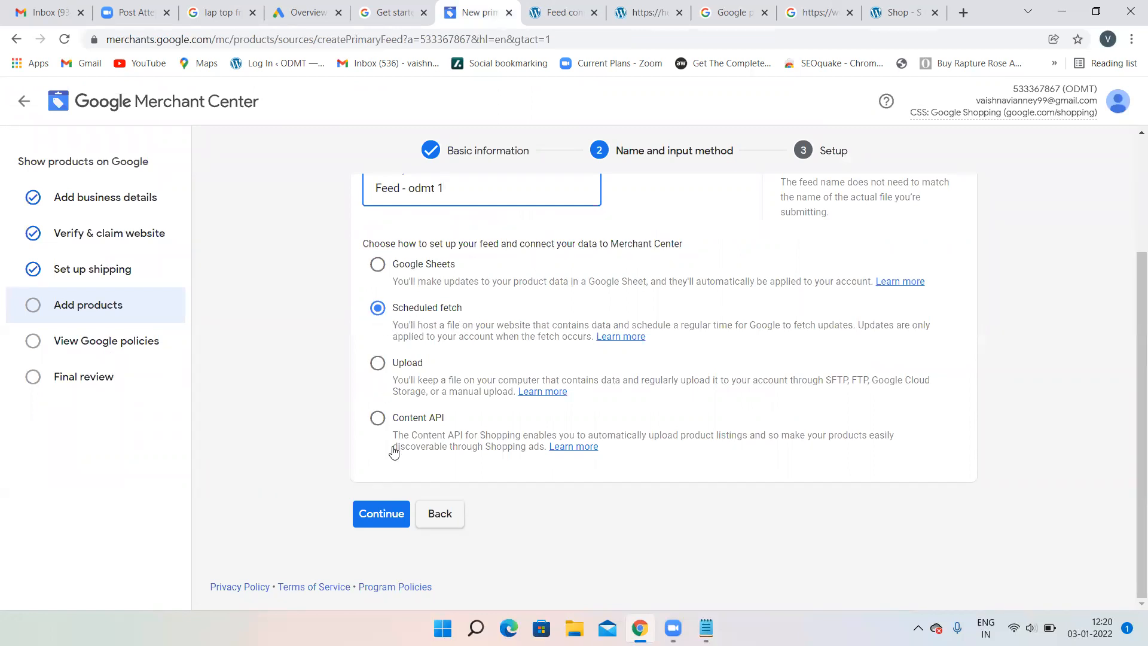
scroll(592, 332, "up", 3)
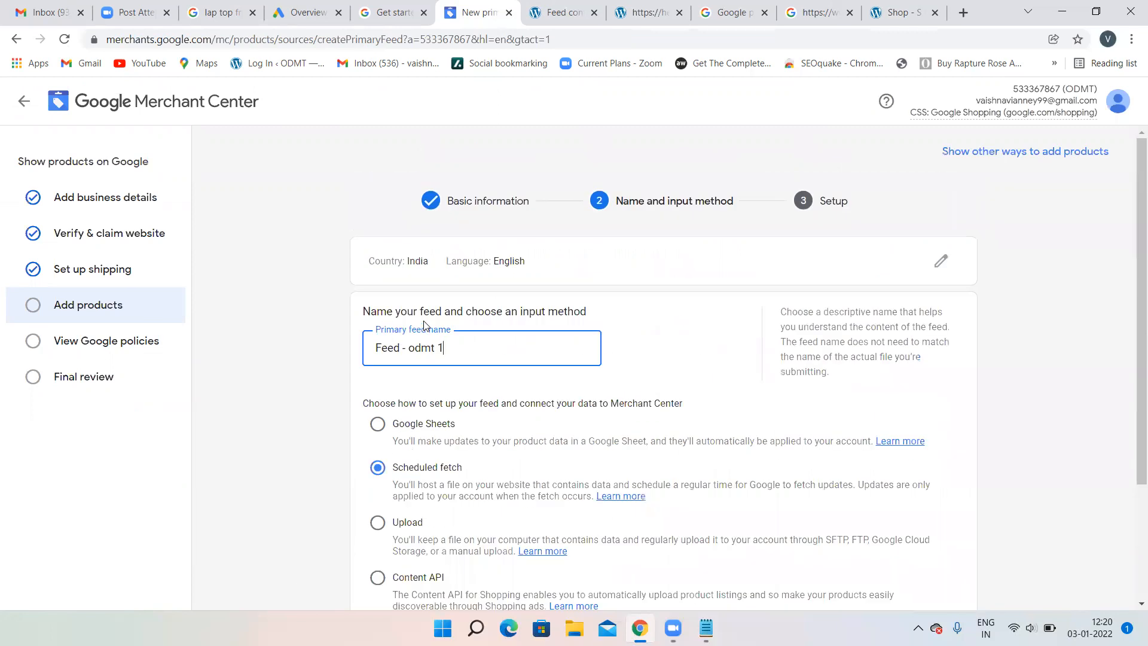
scroll(605, 332, "down", 3)
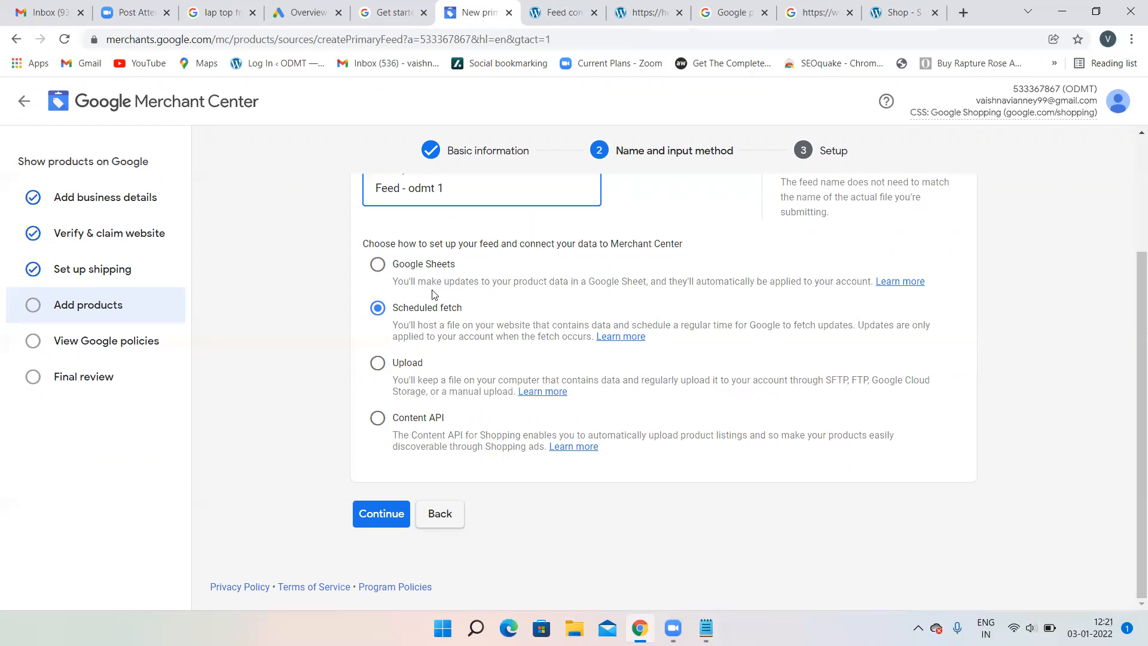
left_click(386, 516)
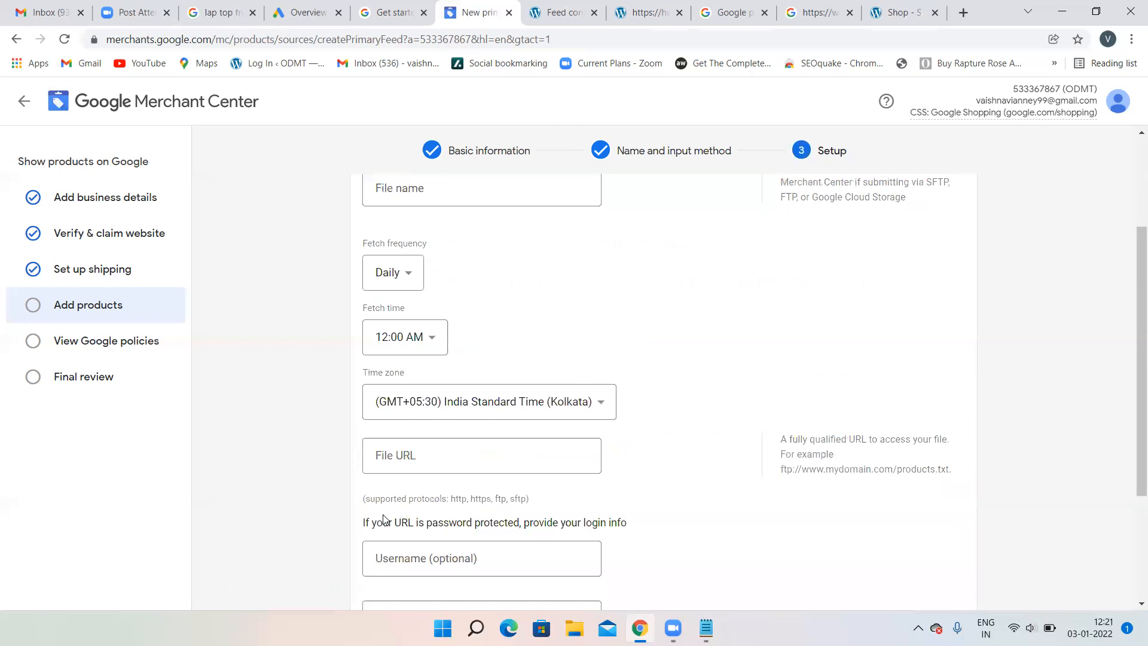
Enter 'FILE - ODMT' as the feed's file name
left_click(433, 281)
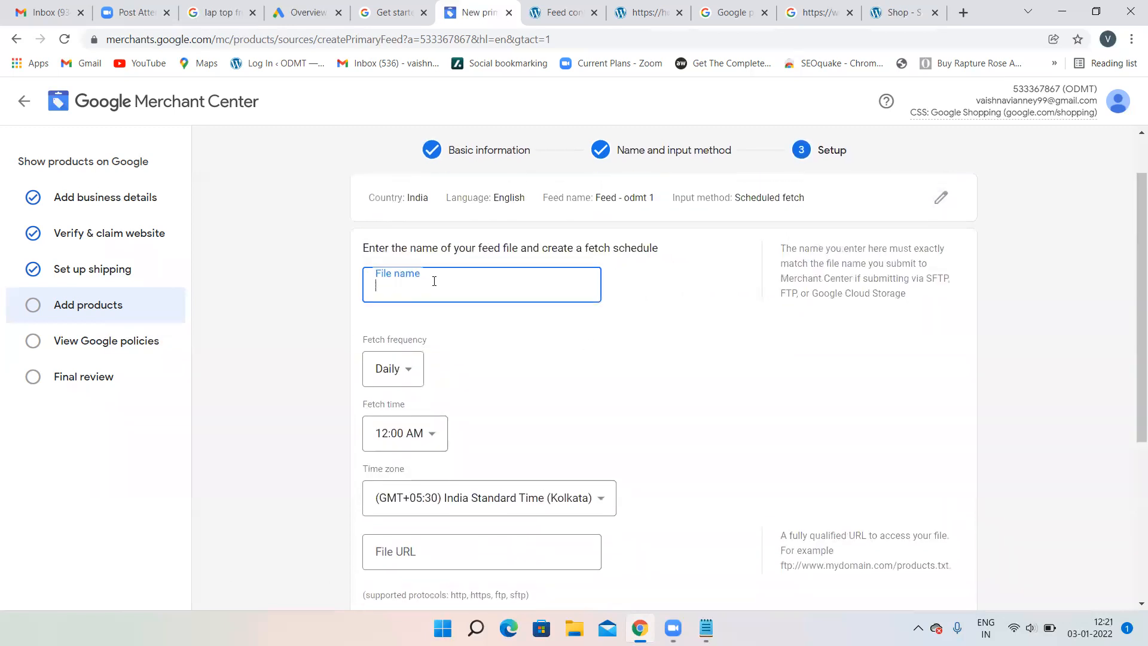
type("FILE - ODMT")
scroll(522, 350, "down", 2)
scroll(520, 352, "down", 2)
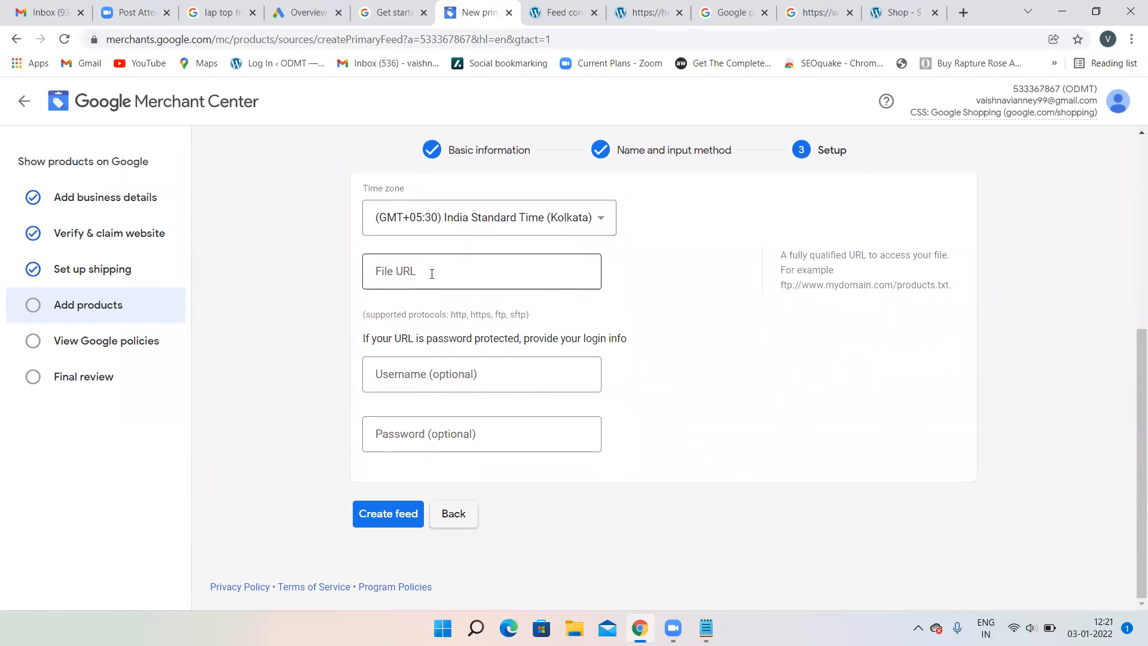
scroll(432, 273, "up", 1)
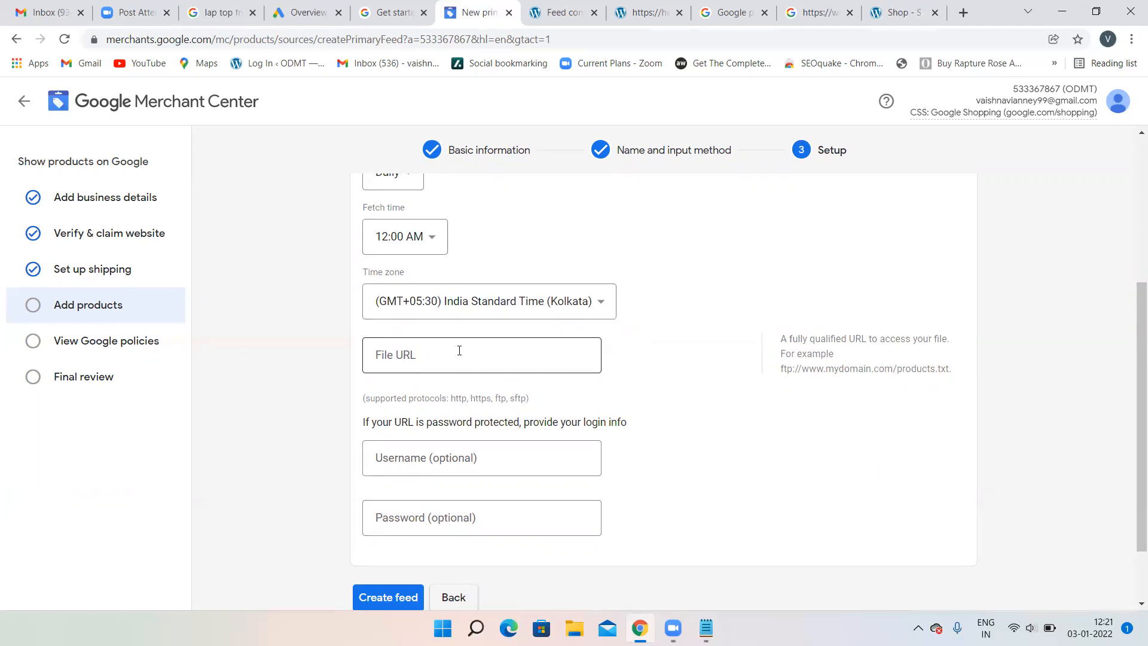
Copy the XML feed's web address and paste it into the File URL field
left_click(551, 5)
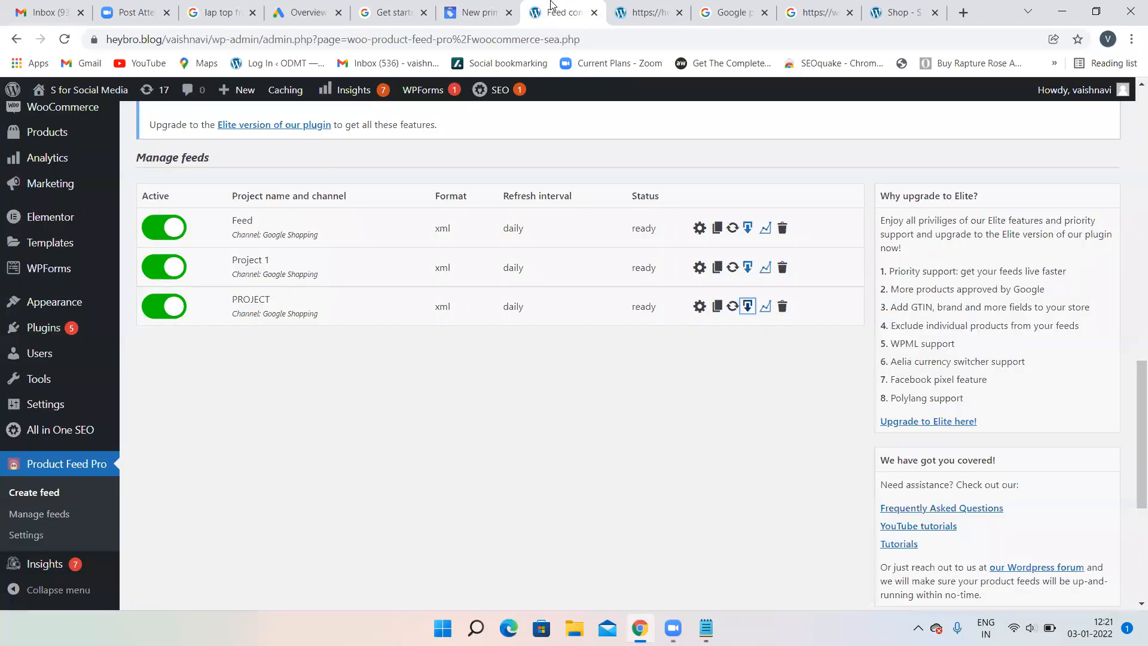
left_click(641, 11)
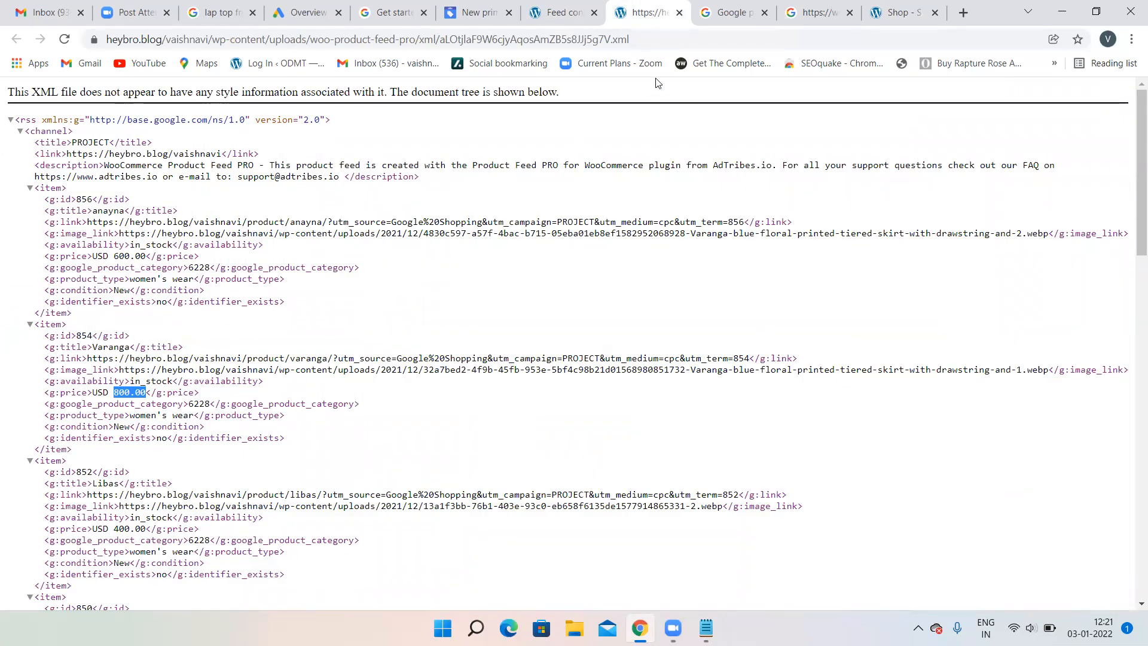
left_click_drag(651, 39, 68, 56)
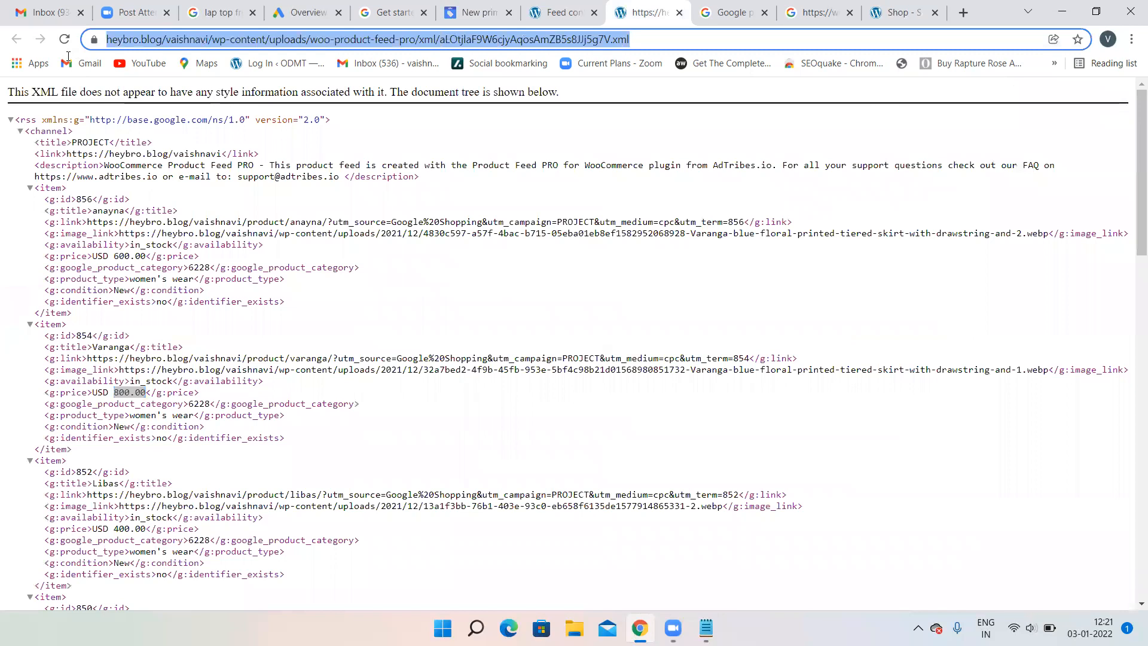
left_click(580, 7)
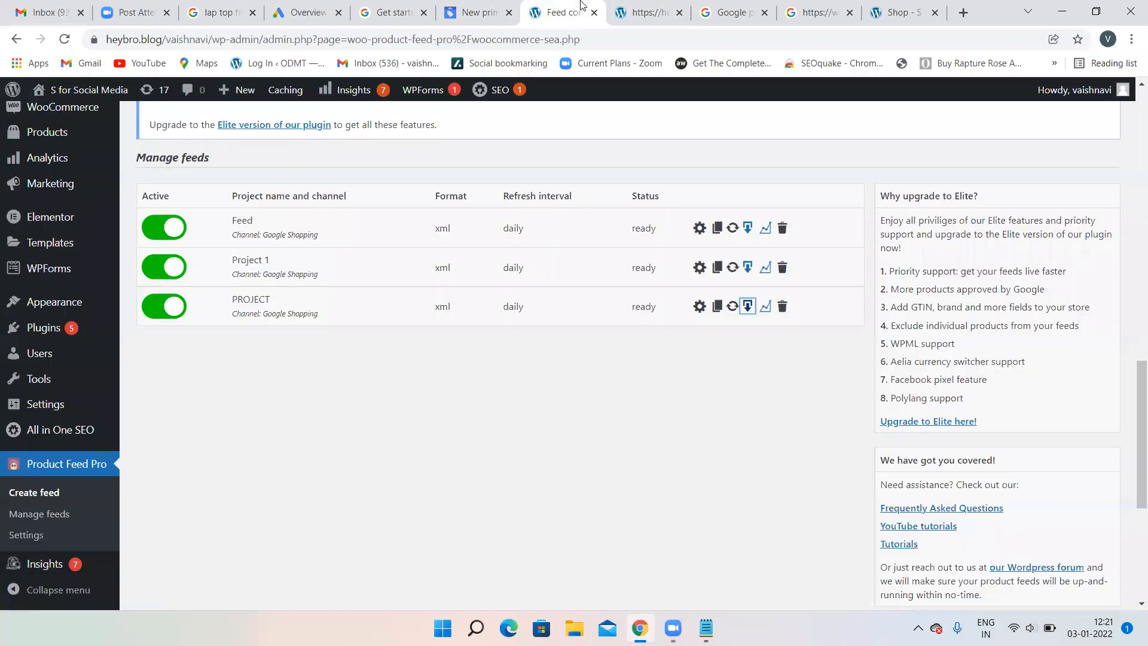
left_click(431, 6)
left_click(487, 5)
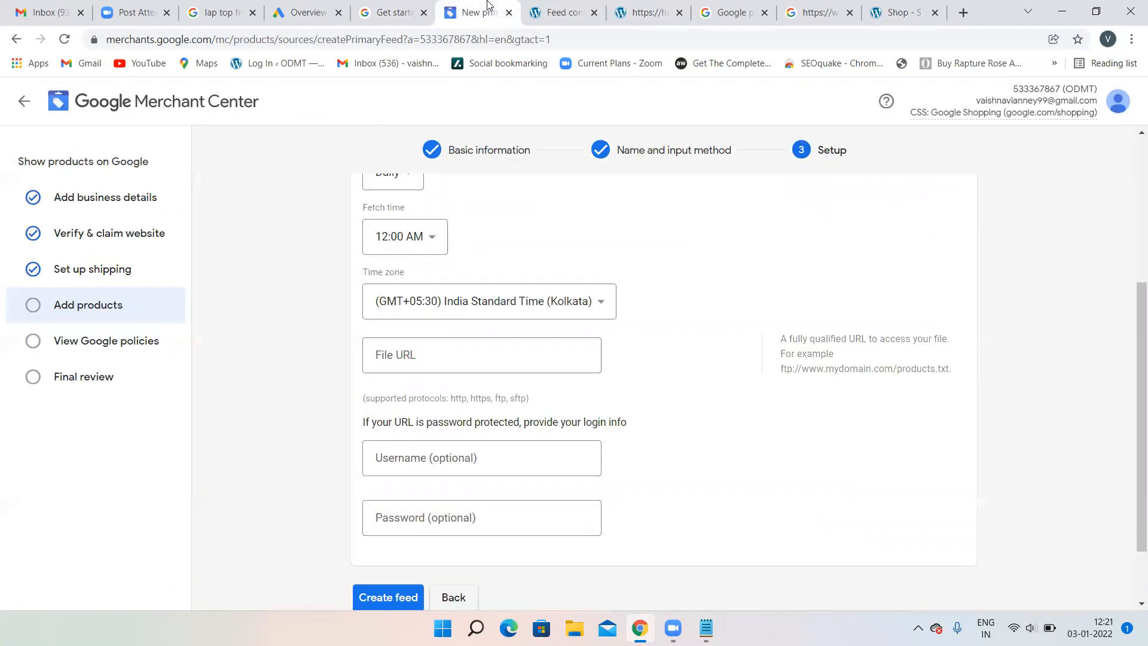
left_click(387, 354)
key("ctrl+v")
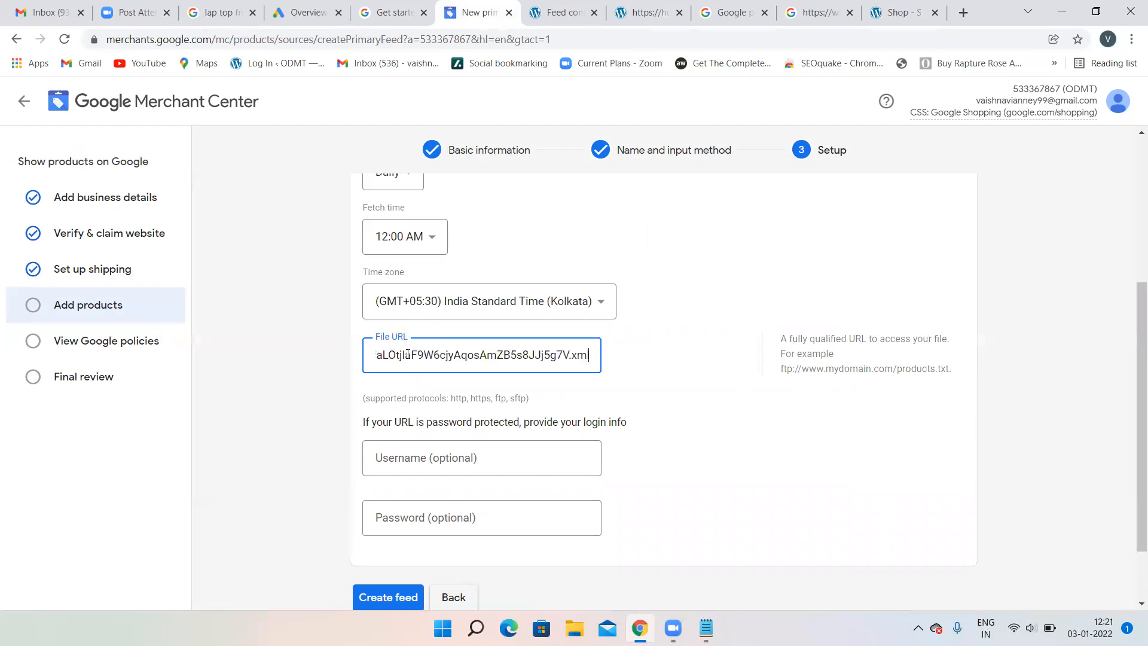
Confirm the PROJECT feed's XML file, then create the feed
left_click(565, 11)
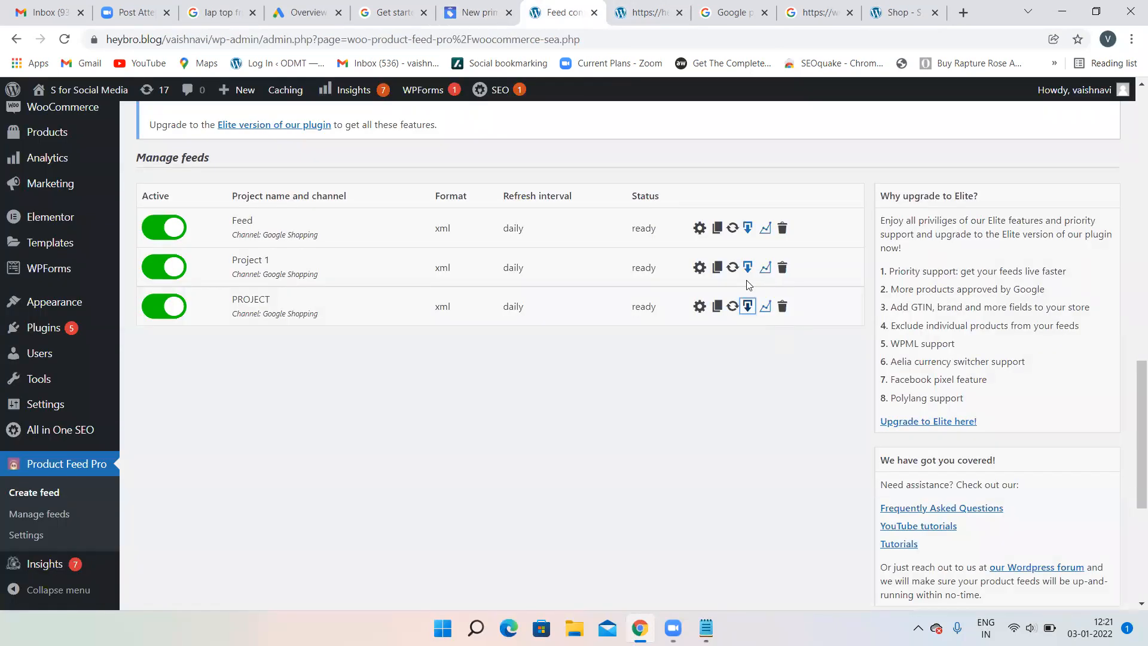
left_click(747, 306)
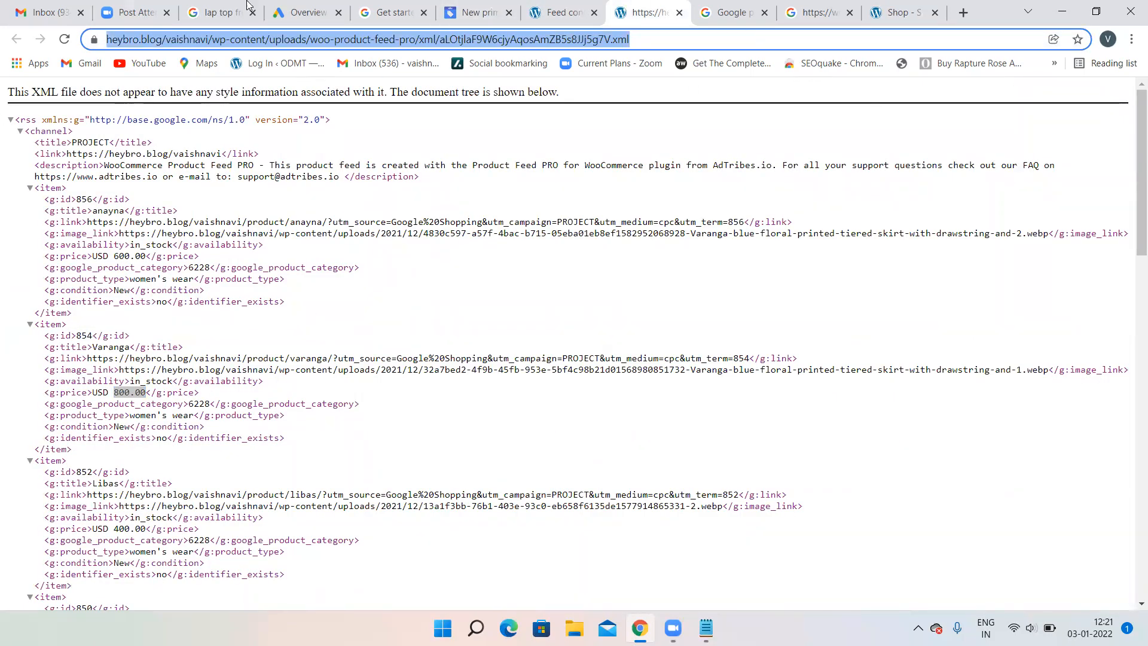
left_click(480, 12)
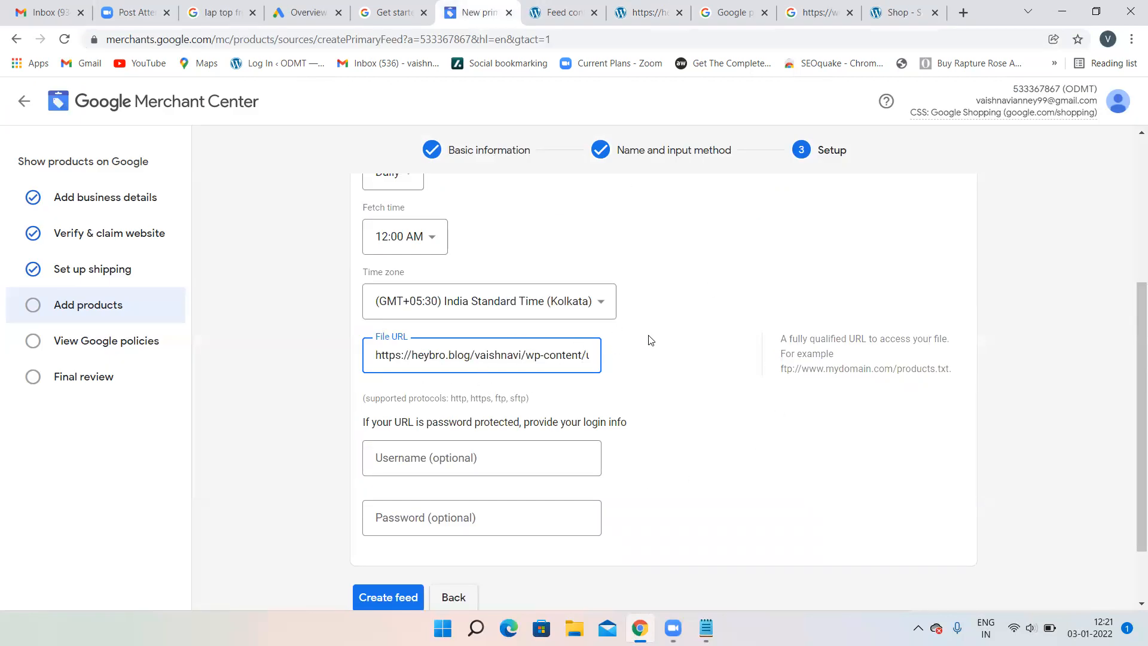
scroll(647, 338, "down", 2)
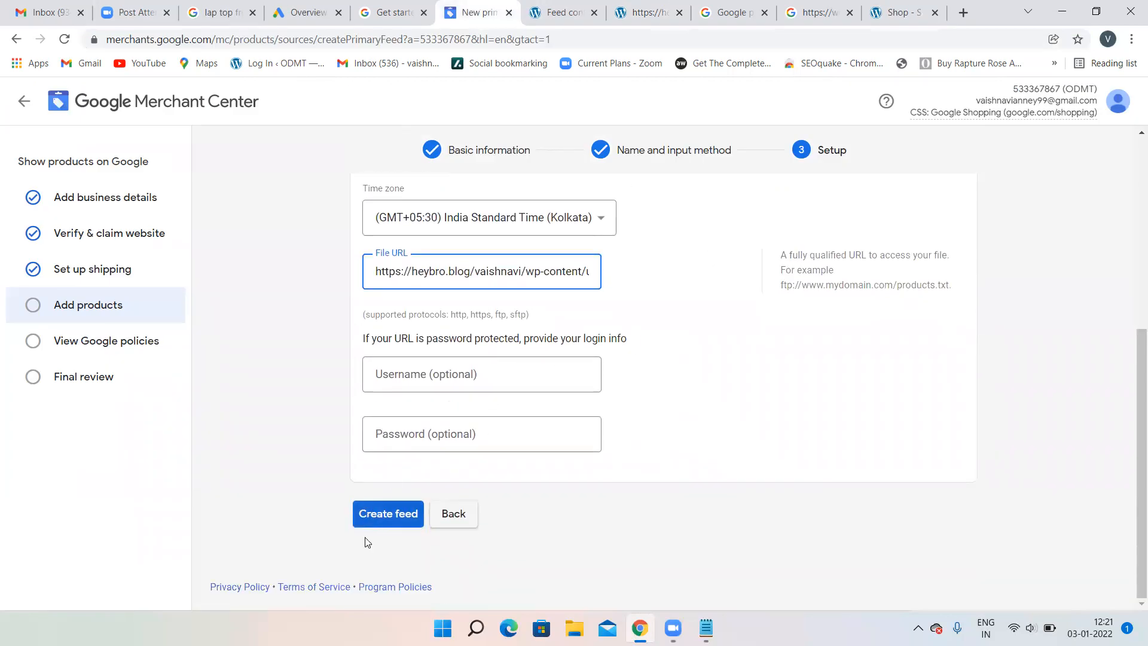
left_click(383, 515)
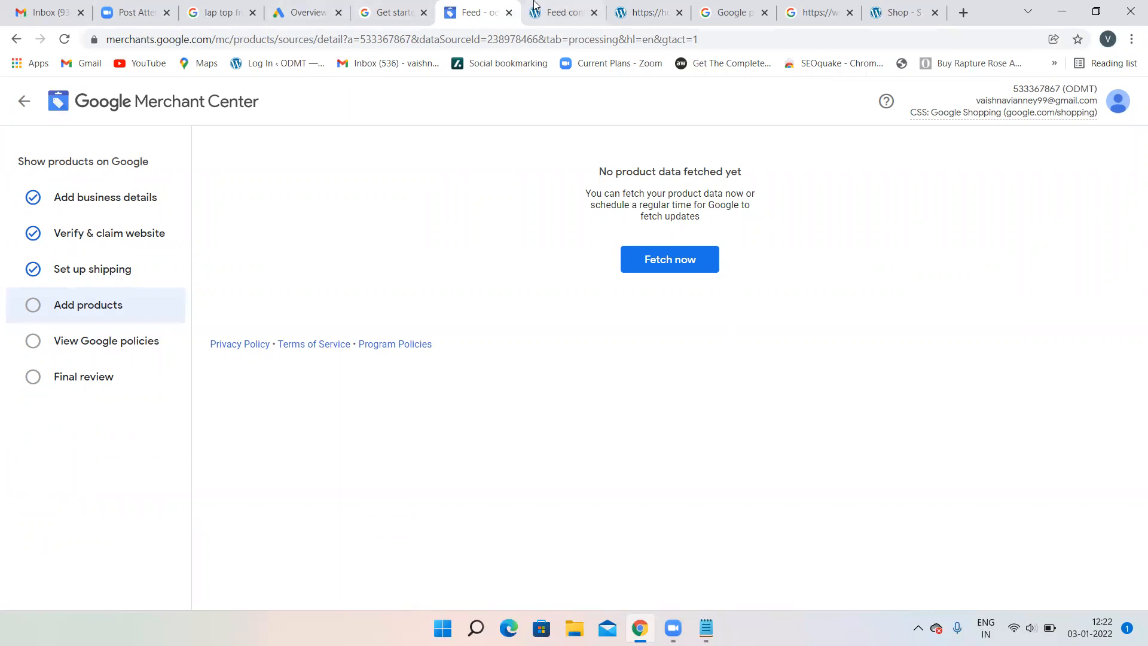
Recheck the PROJECT feed's XML file and return to the new Merchant Center feed
left_click(556, 7)
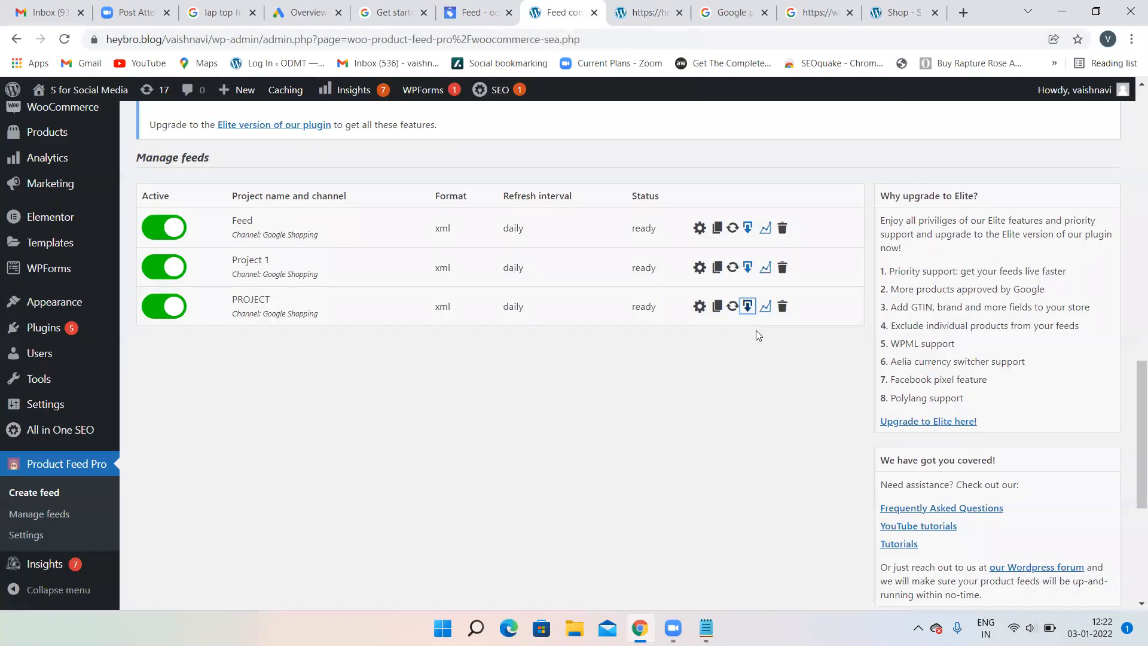
left_click(622, 8)
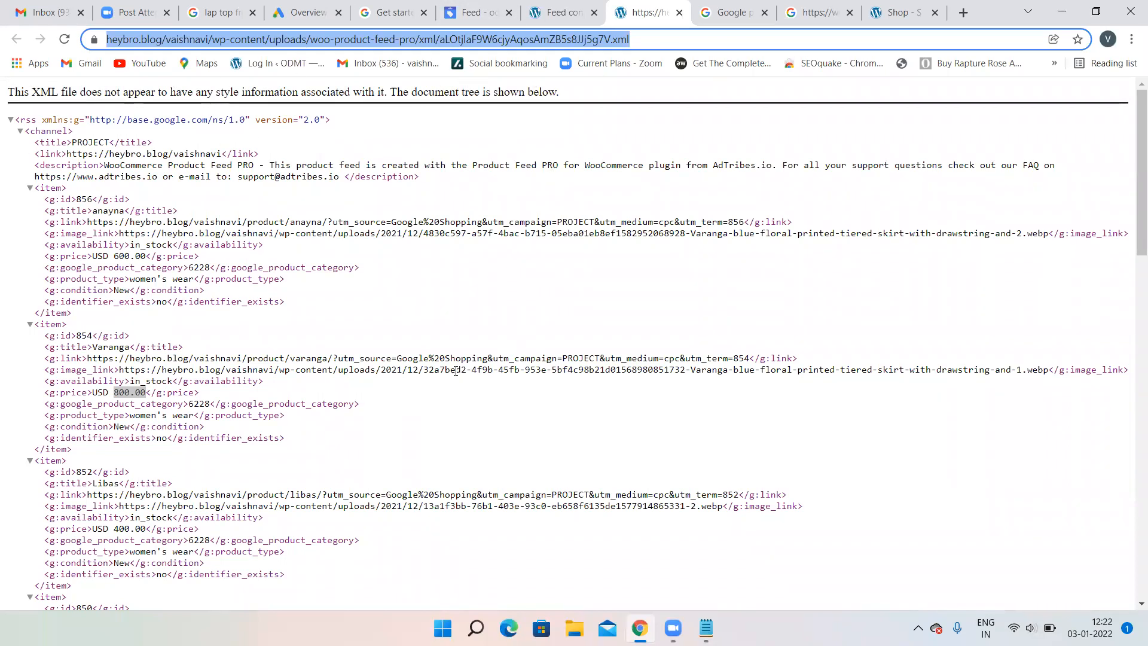
scroll(481, 367, "down", 8)
scroll(456, 371, "down", 8)
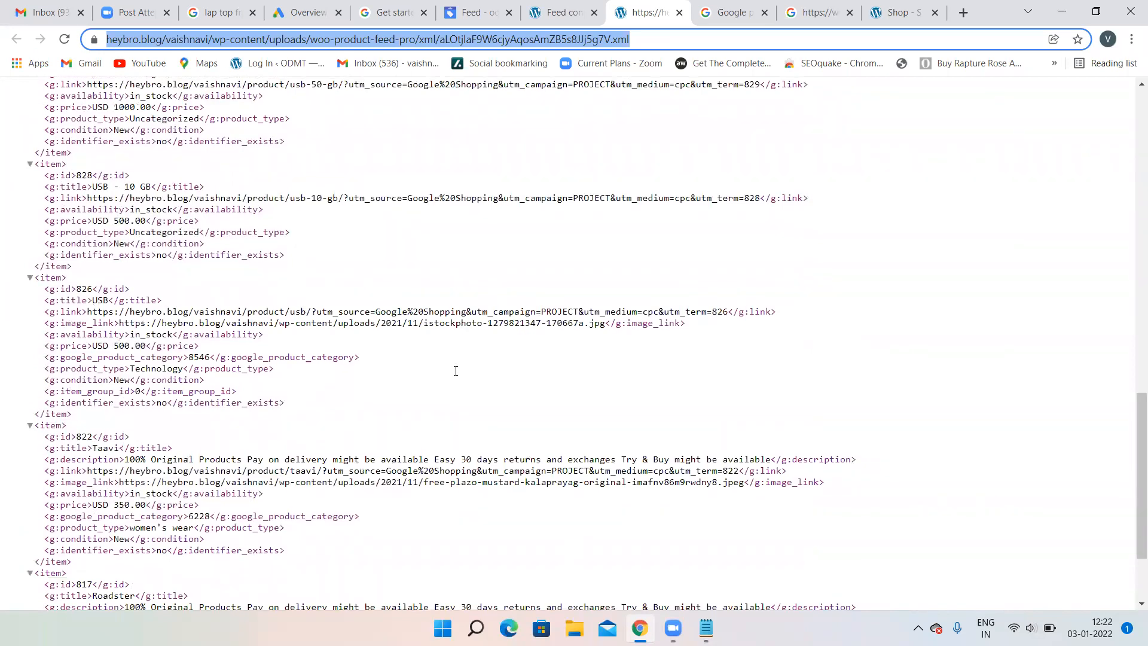
scroll(456, 371, "up", 20)
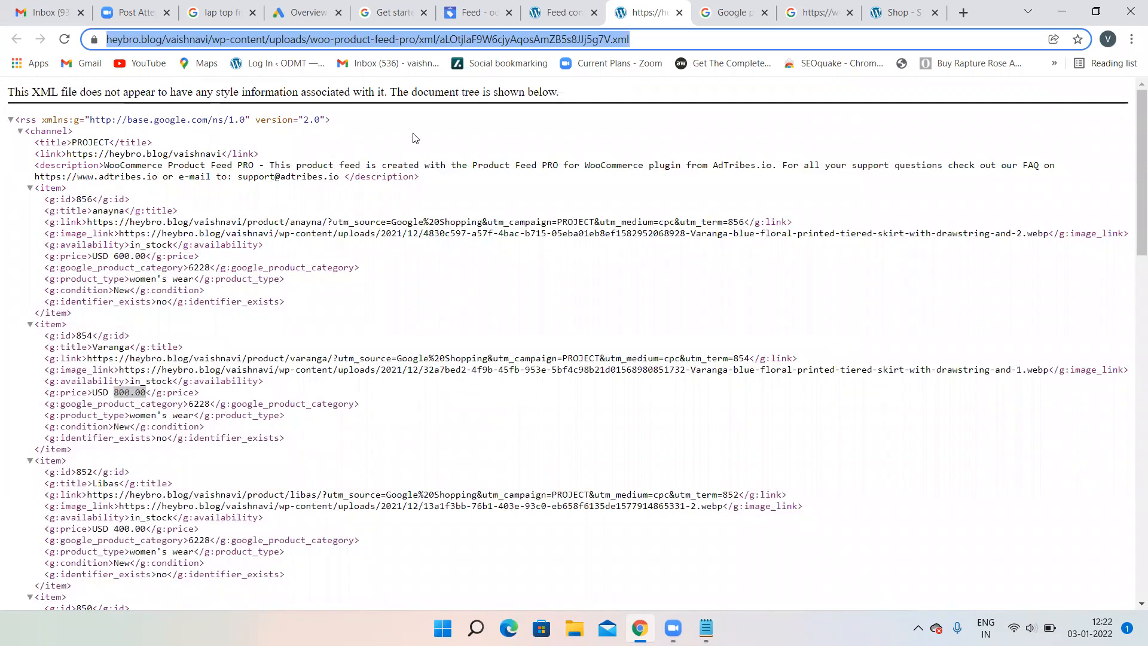
left_click(469, 4)
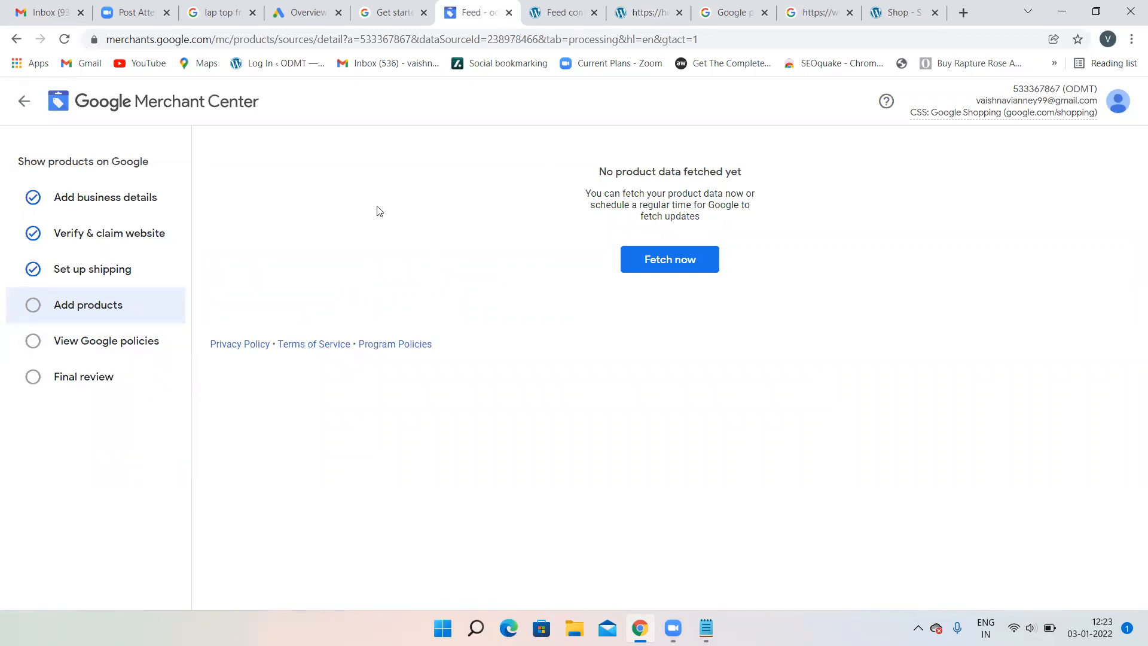
Go through the Google policies cards, start final review, and return to Overview
left_click(115, 339)
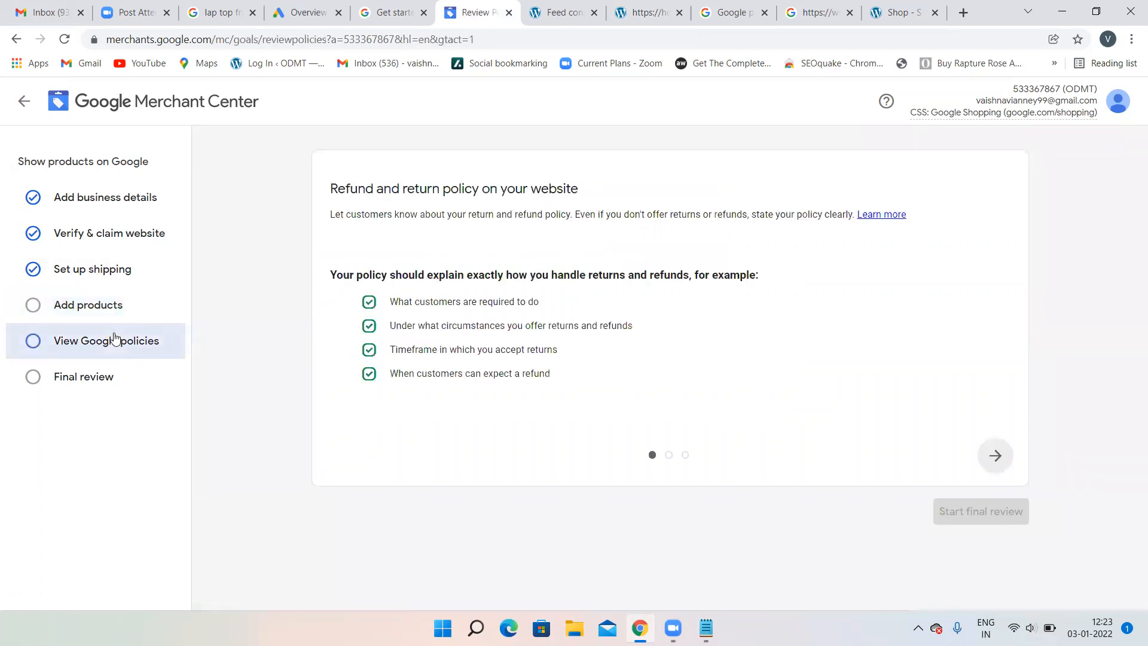
left_click(993, 455)
left_click(993, 455)
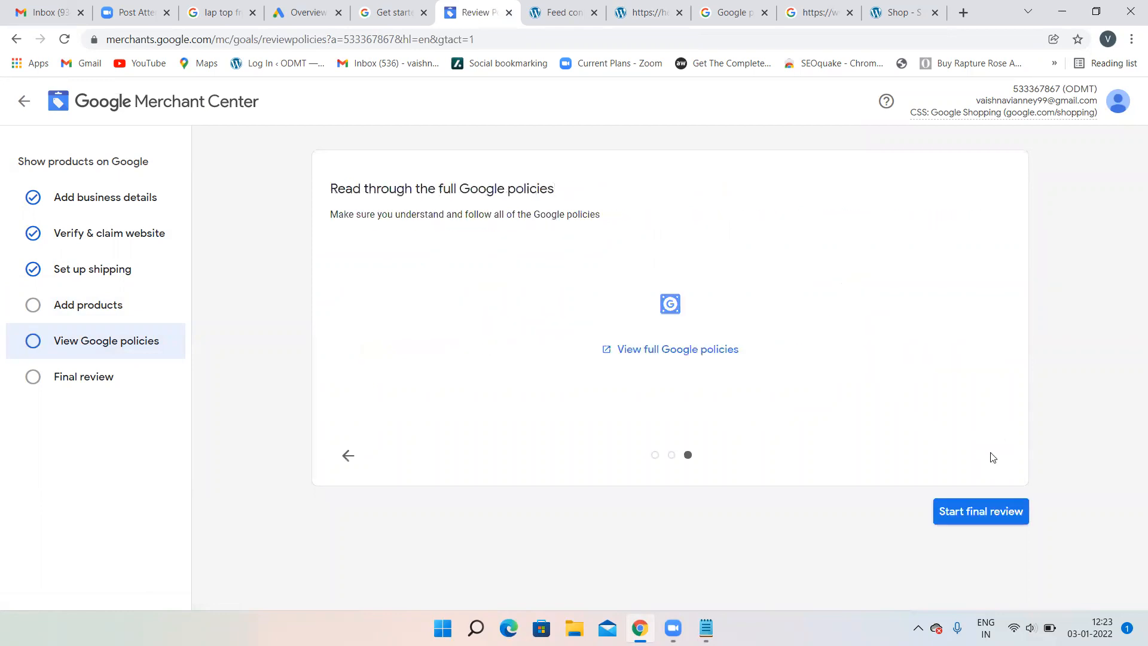
left_click(972, 513)
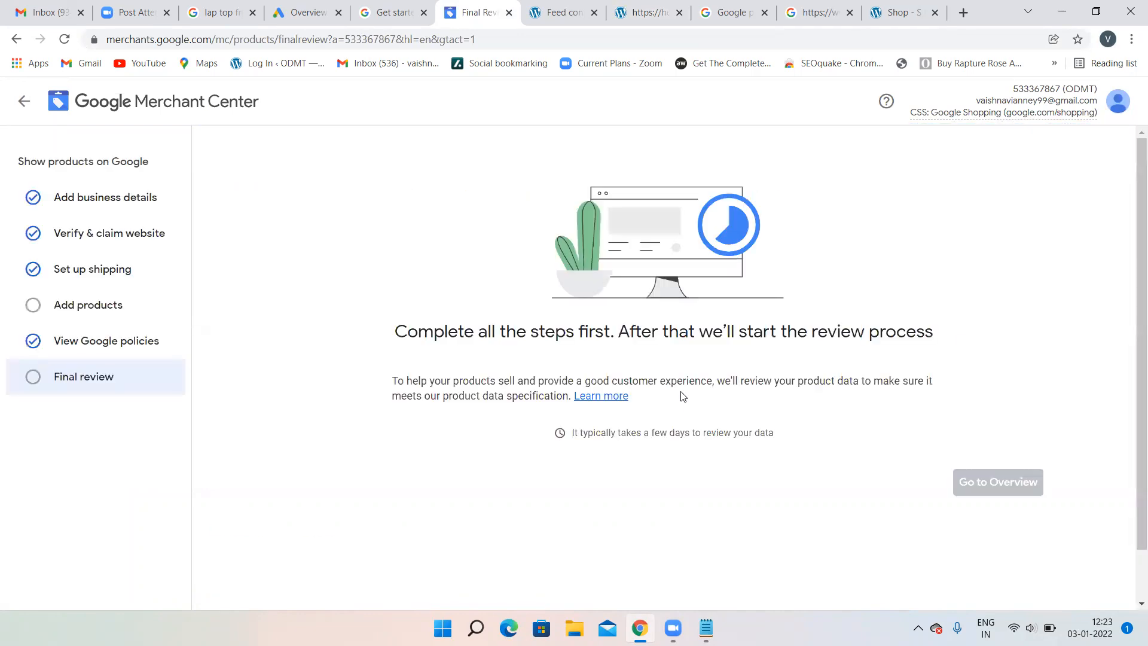
left_click(157, 103)
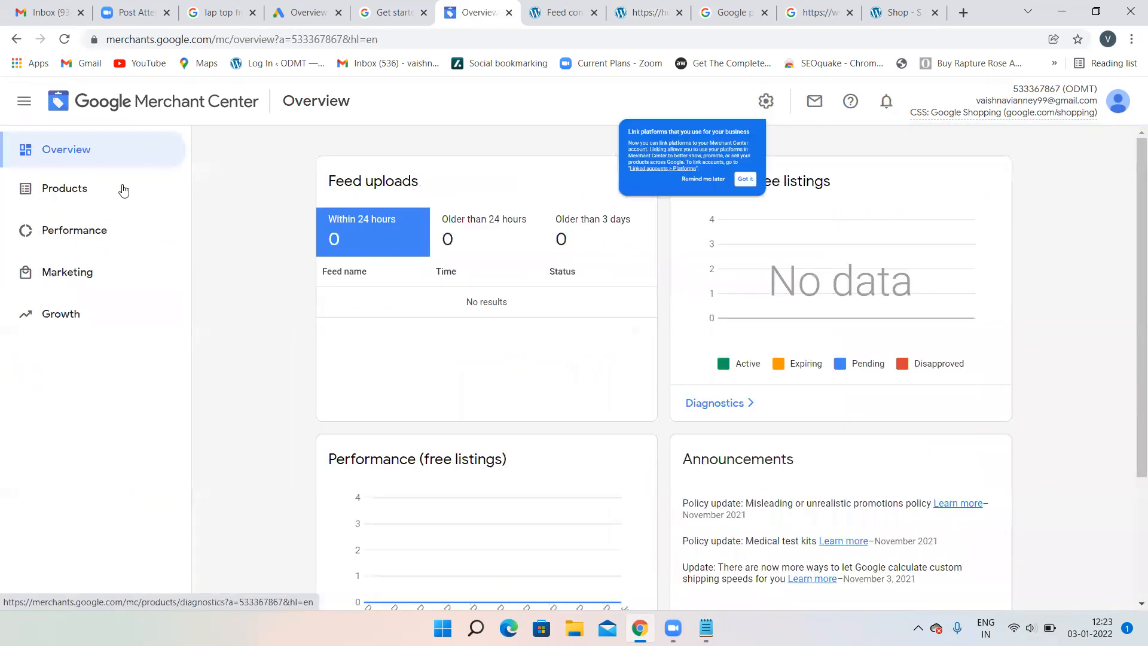
Open Products Diagnostics and postpone the Link platforms popup with Remind me later
left_click(84, 189)
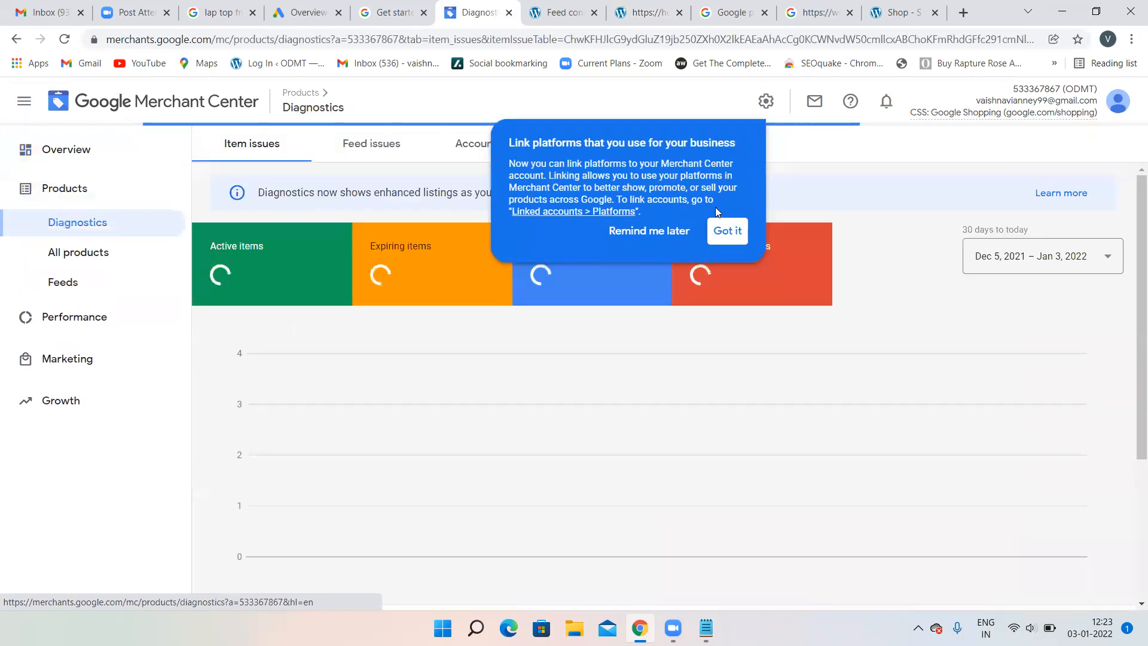
left_click(657, 232)
mouse_move(656, 235)
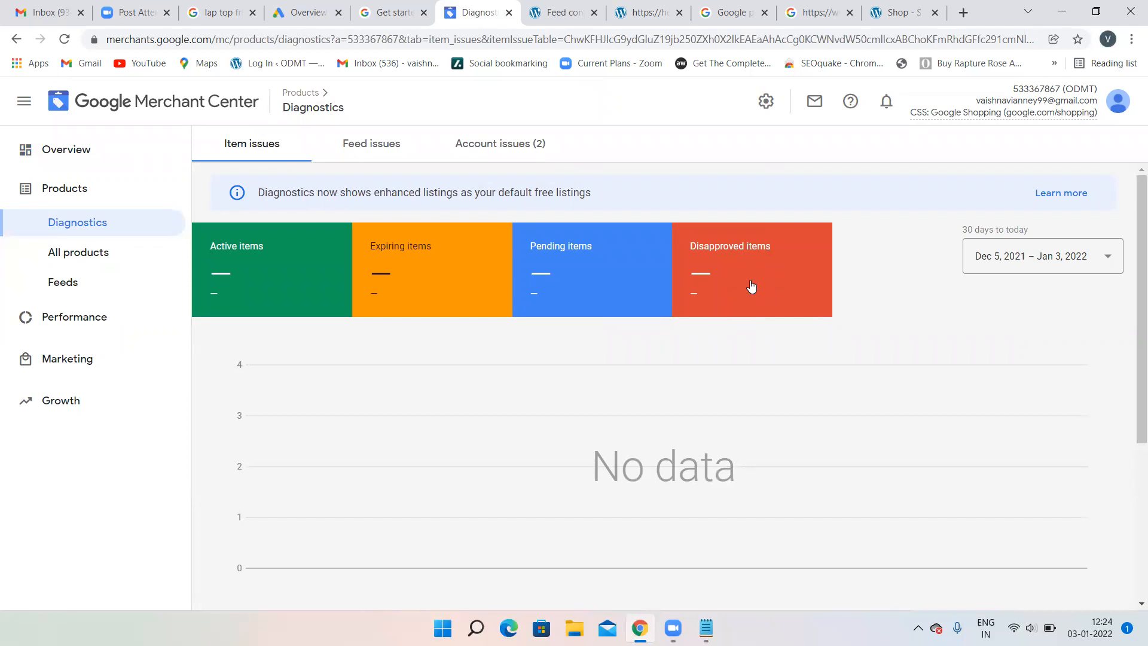
mouse_move(735, 294)
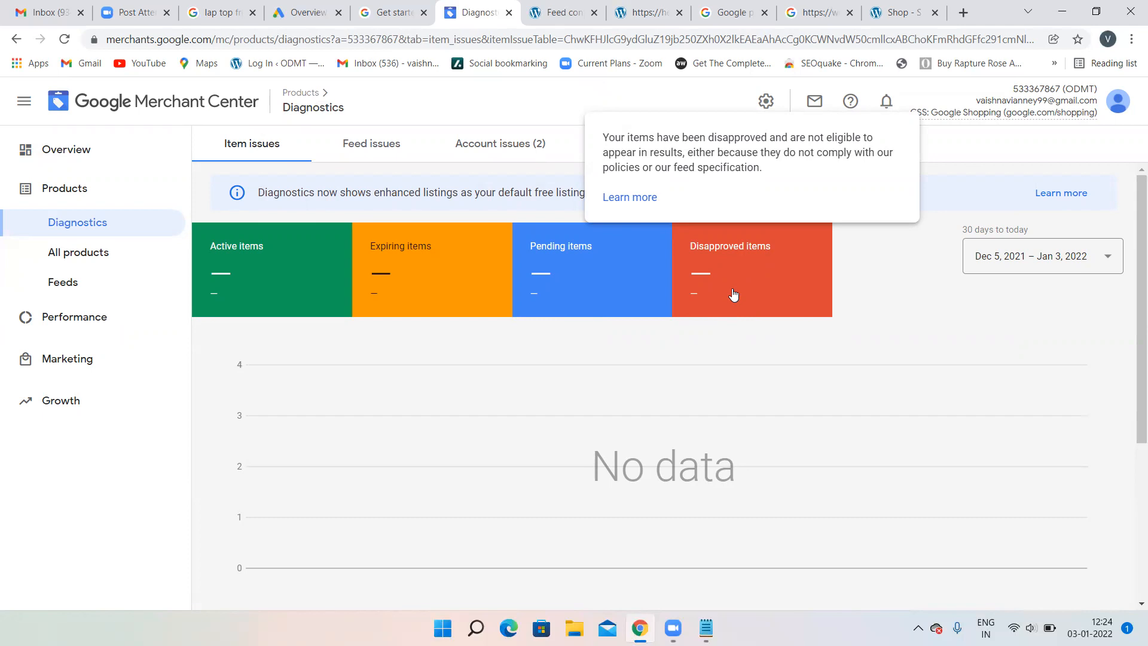
mouse_move(703, 619)
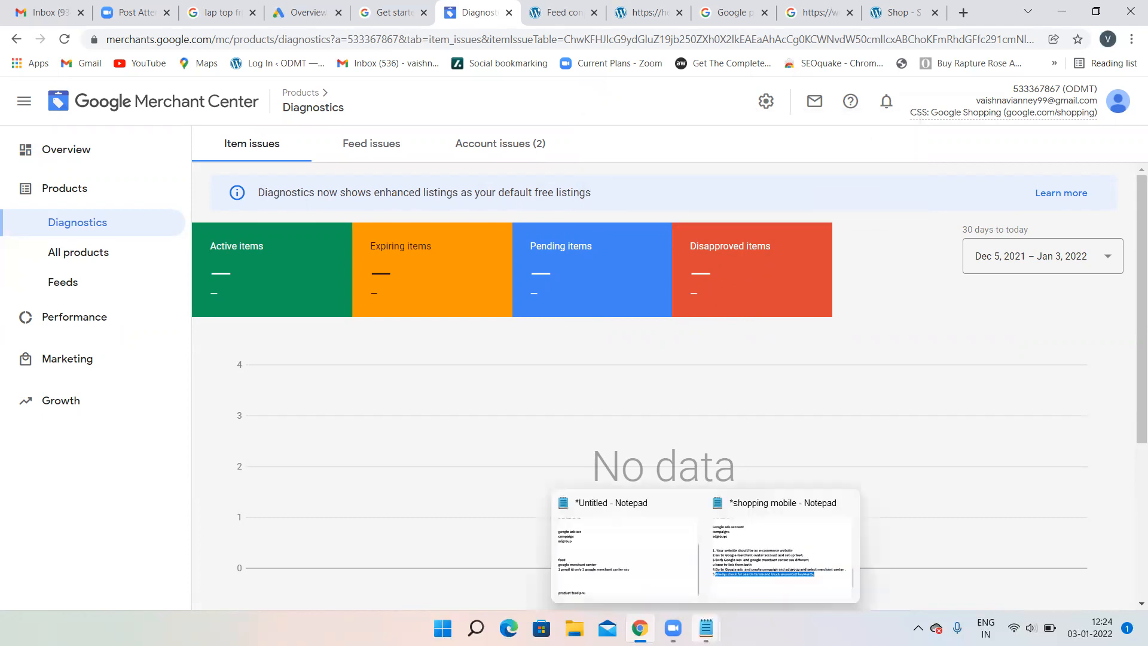
left_click(756, 559)
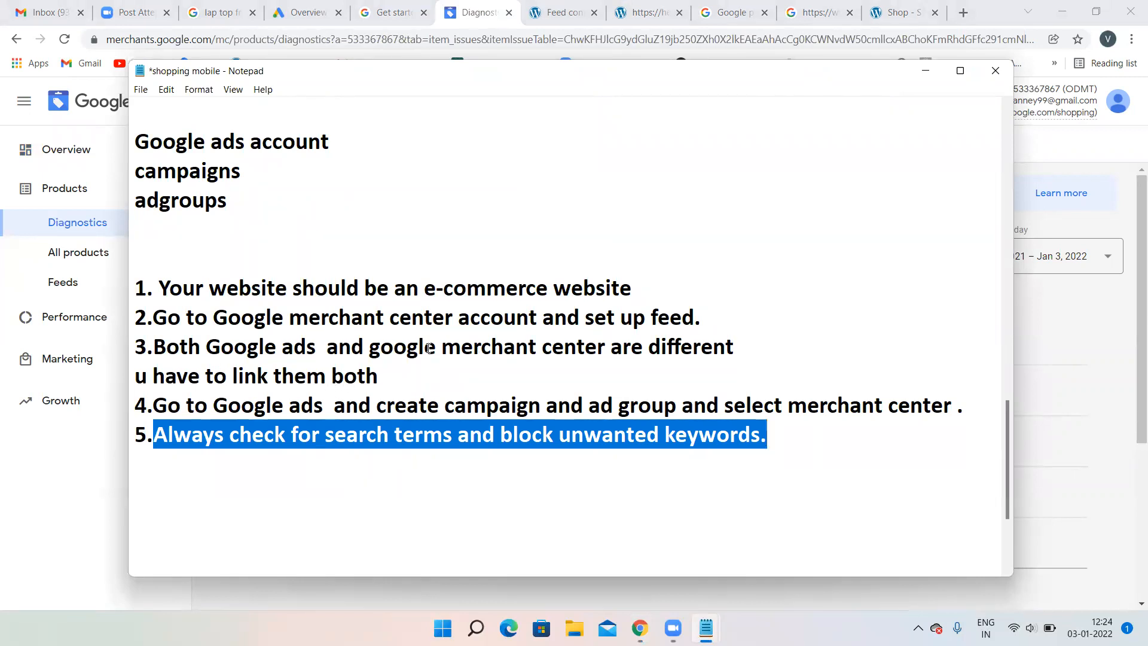
left_click_drag(416, 367, 153, 345)
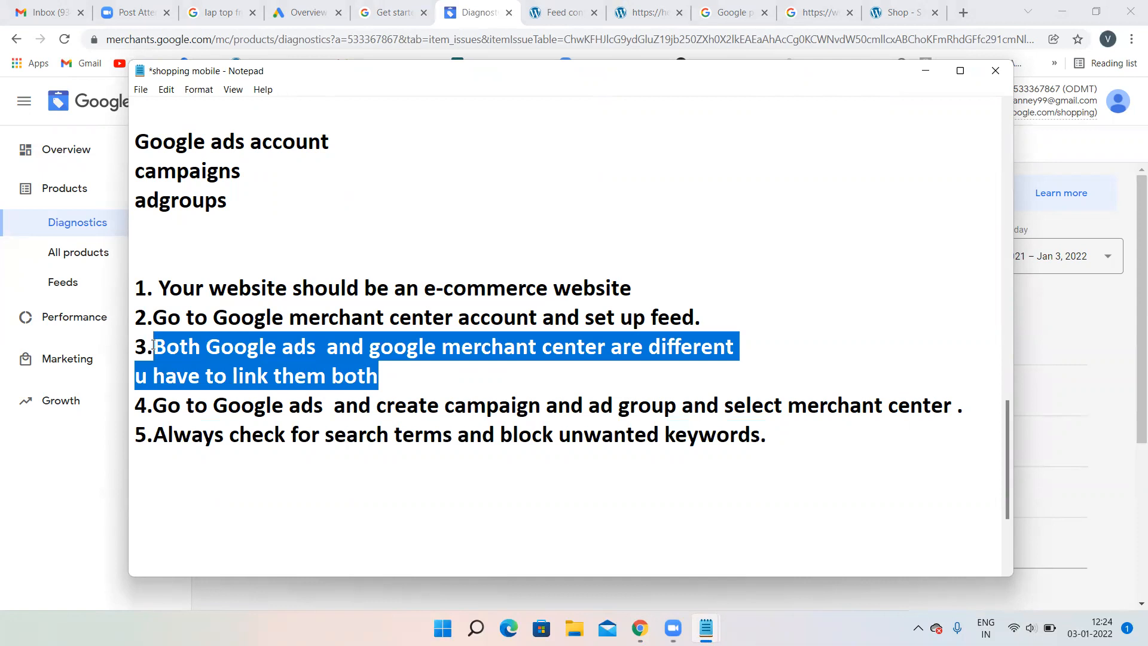
left_click(421, 211)
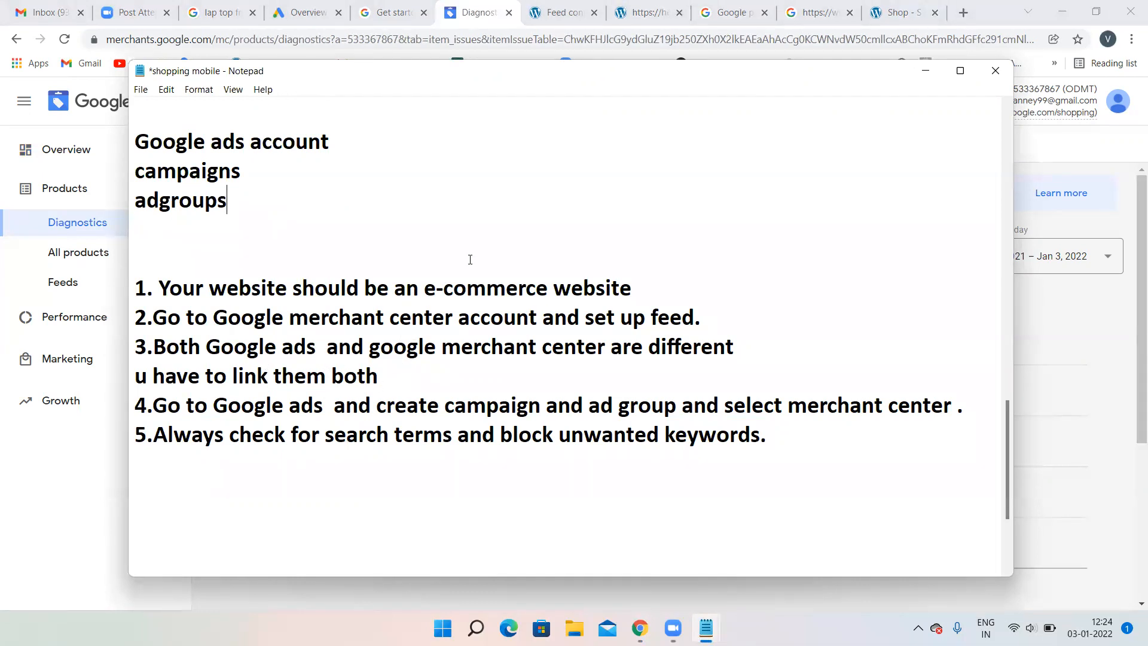
left_click(925, 72)
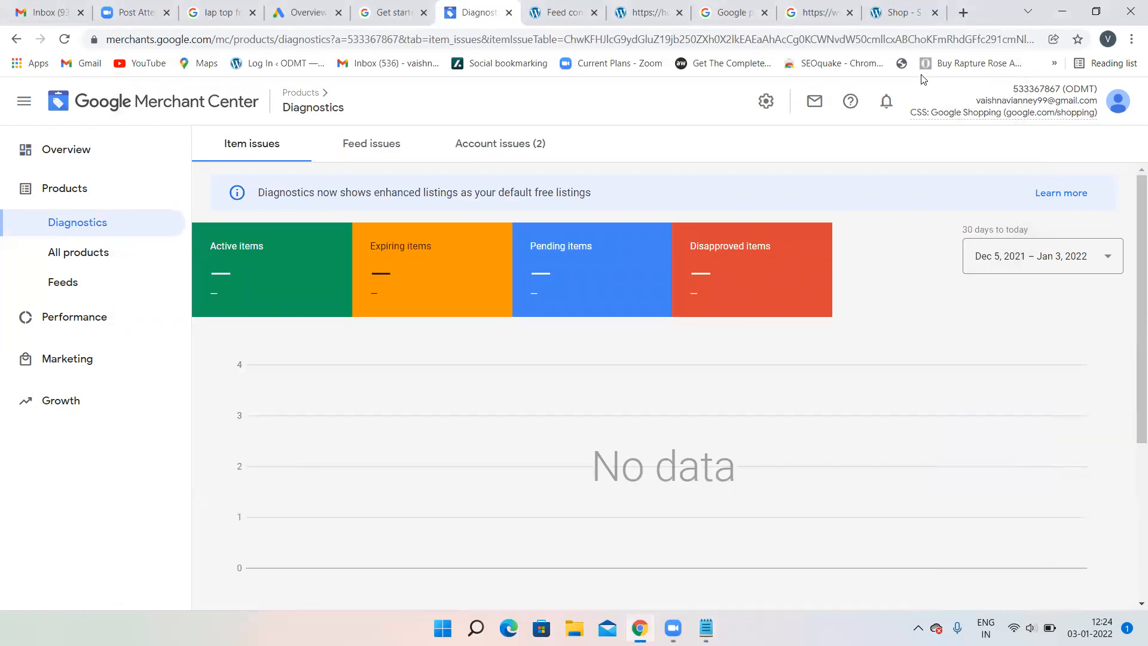
Glance at Google Ads campaigns, then open Merchant Center's Tools and settings menu
left_click(305, 12)
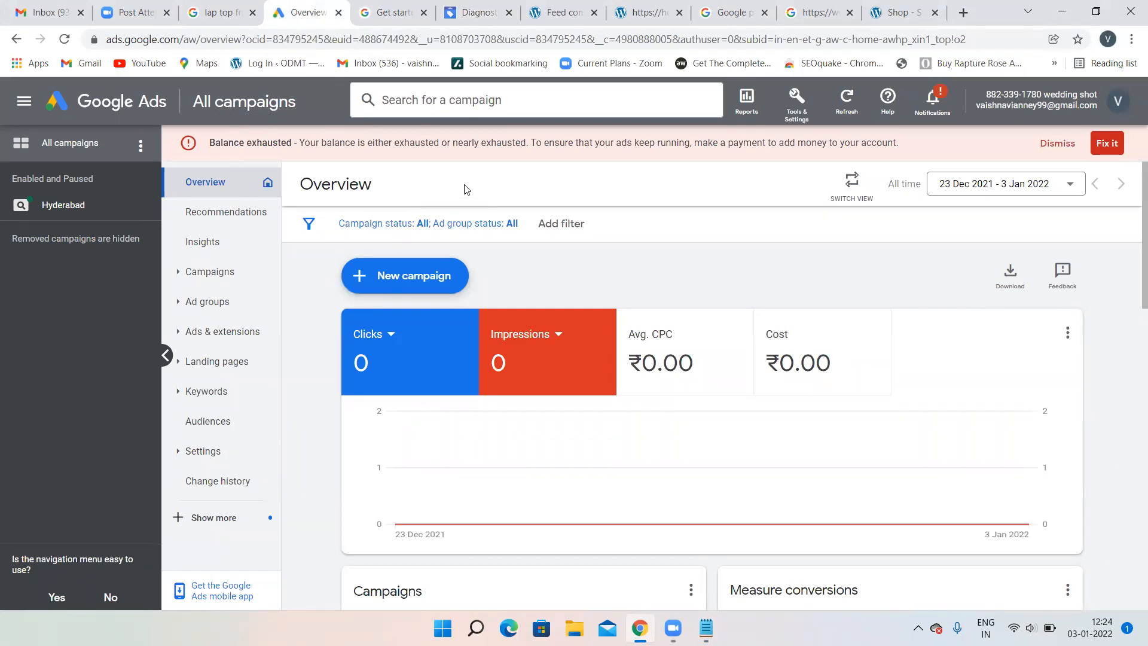
left_click(534, 6)
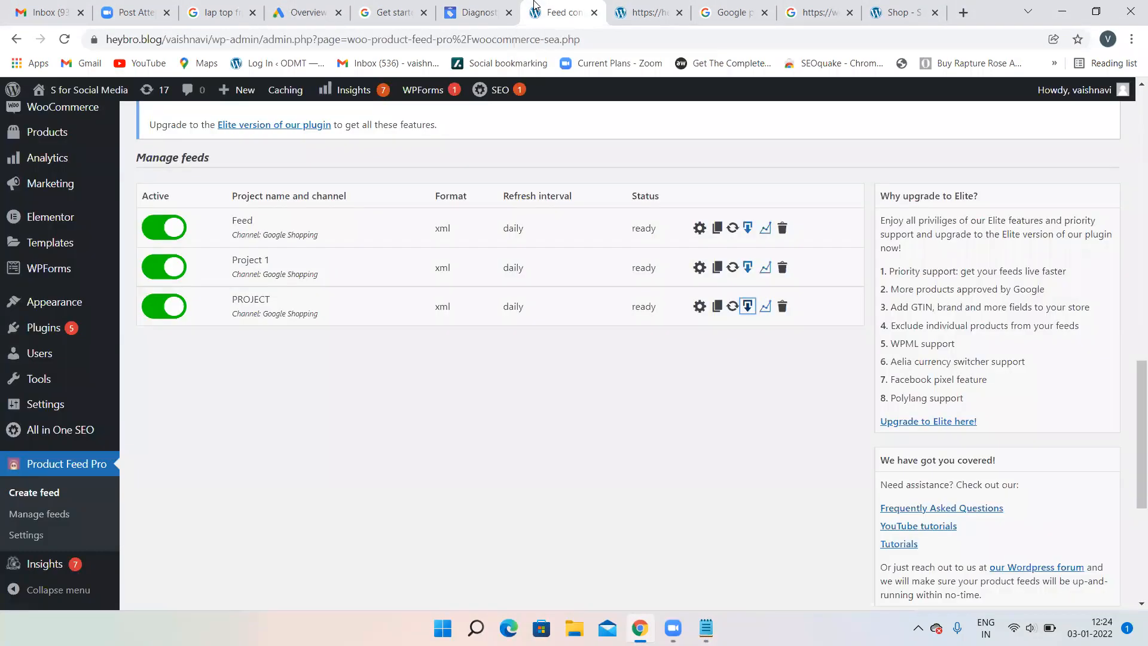
left_click(478, 12)
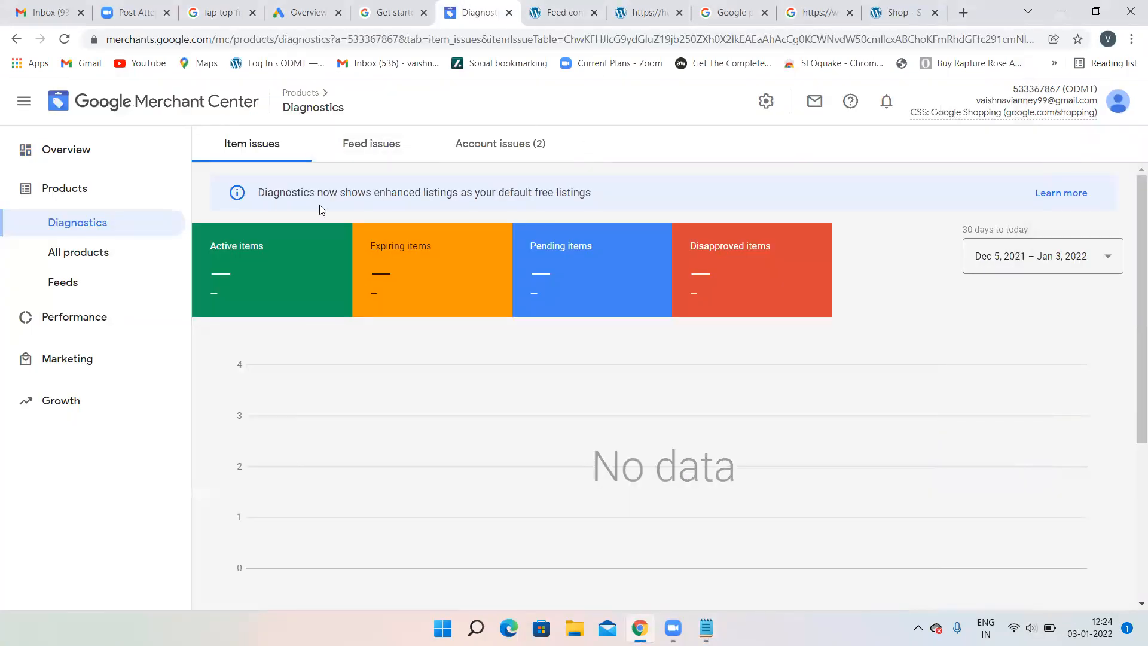
left_click(774, 111)
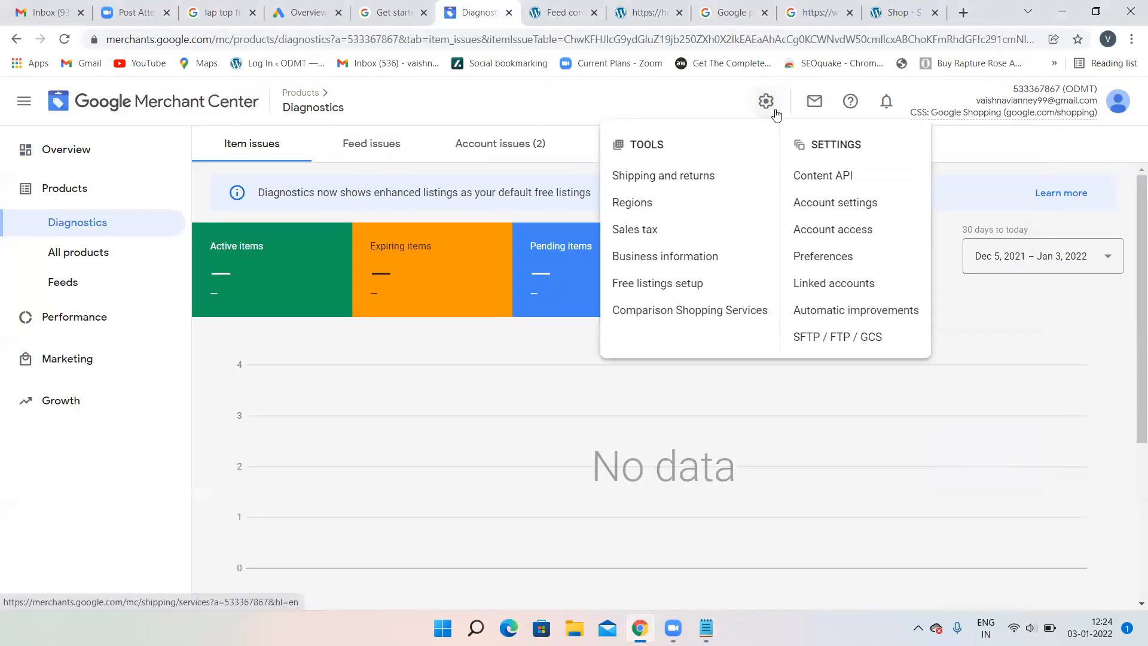
Open Linked accounts settings and copy the Google Ads customer ID from the Ads header
left_click(849, 286)
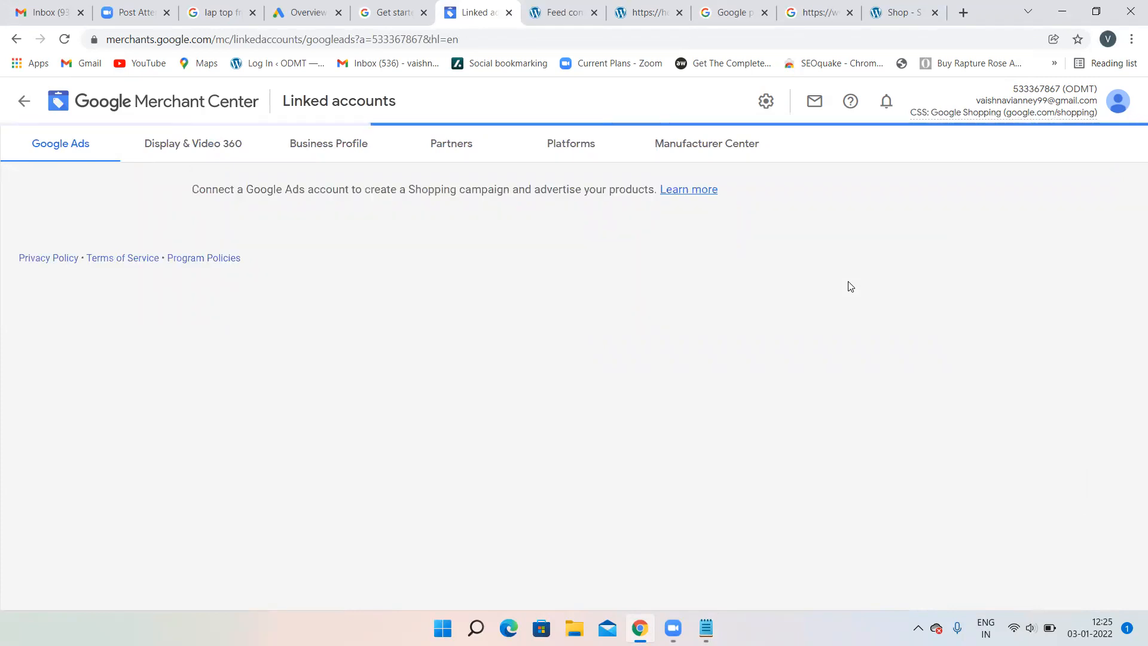
left_click(305, 12)
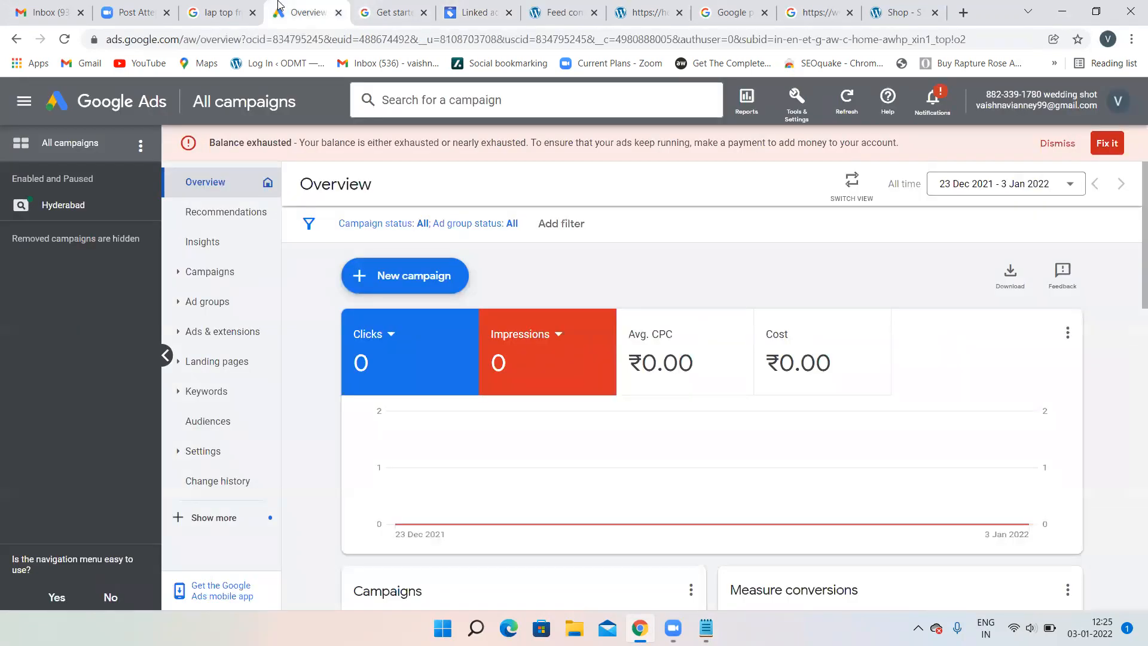
left_click_drag(1041, 92, 985, 91)
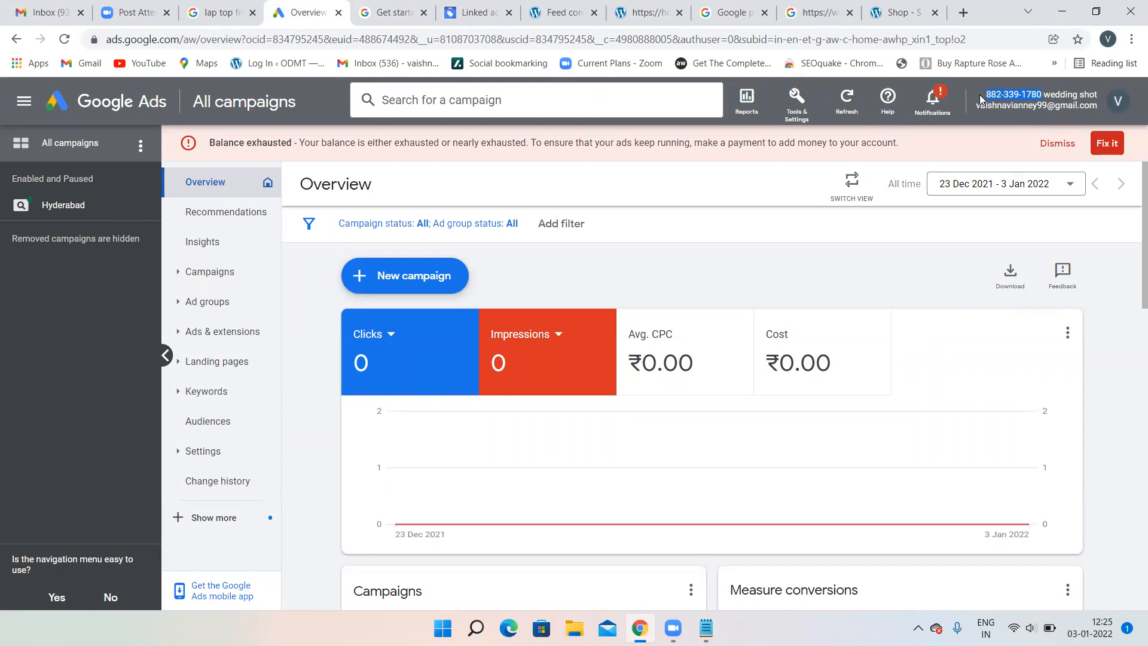
left_click(556, 11)
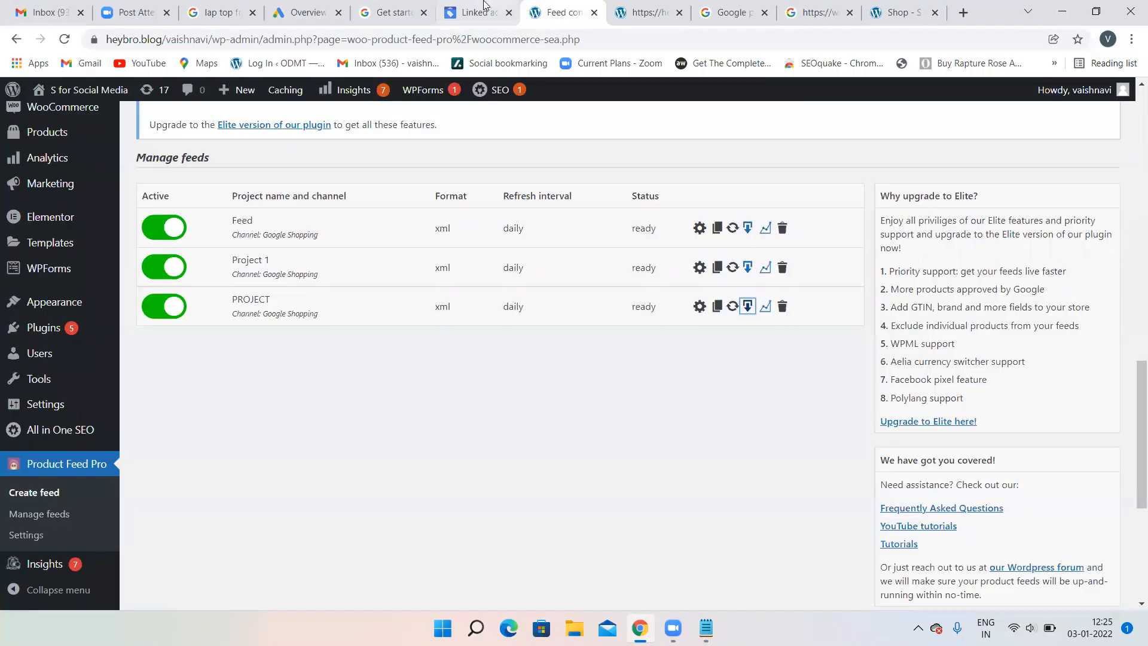
left_click(484, 7)
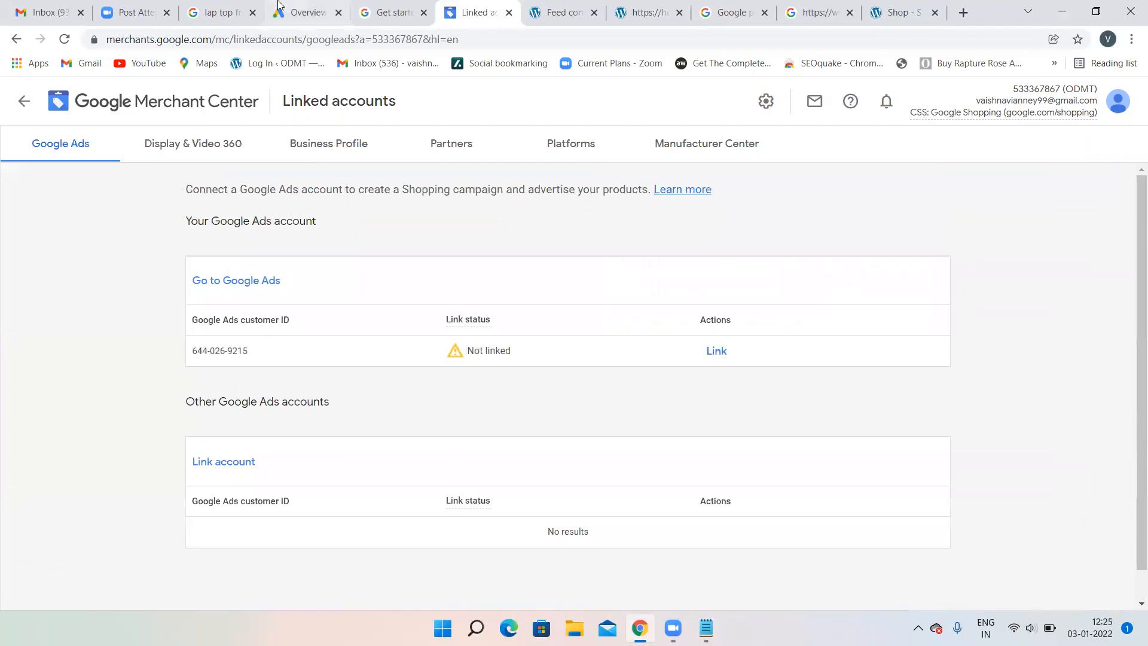
Paste the customer ID into Link account and send the Google Ads link request
scroll(683, 356, "down", 1)
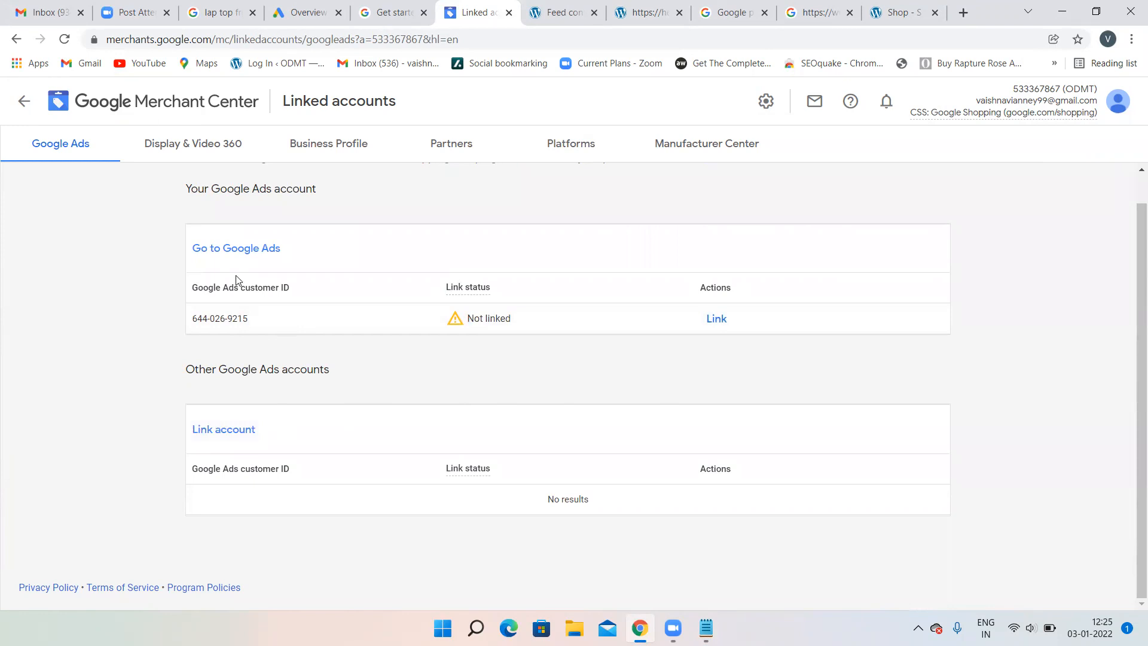
left_click(220, 429)
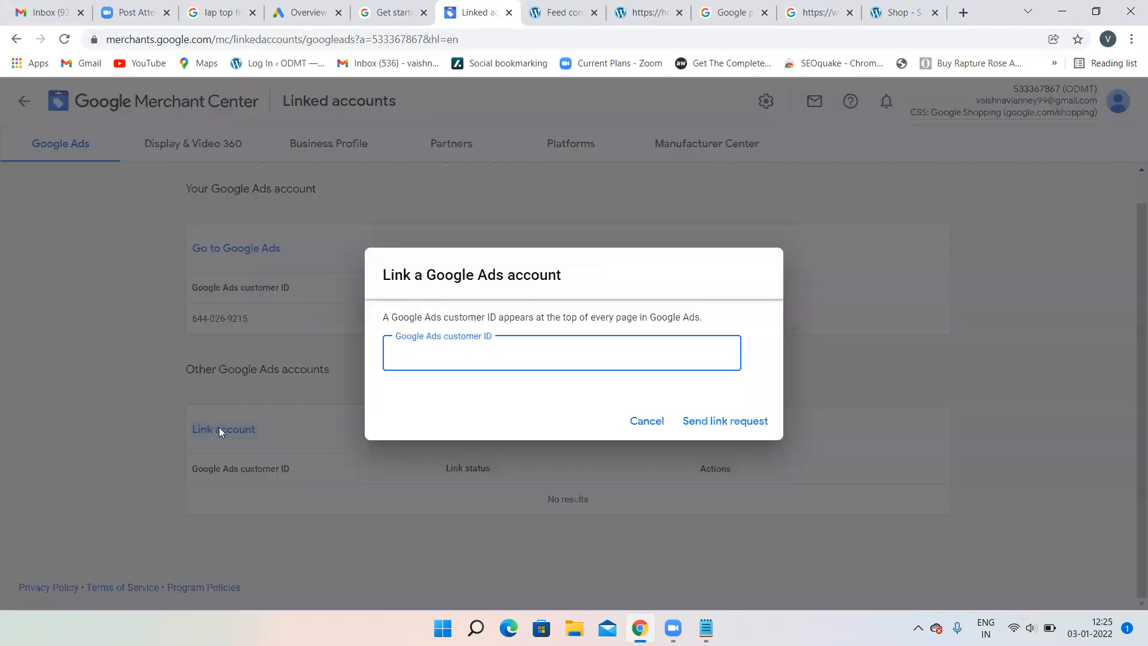
key("ctrl+v")
left_click(728, 425)
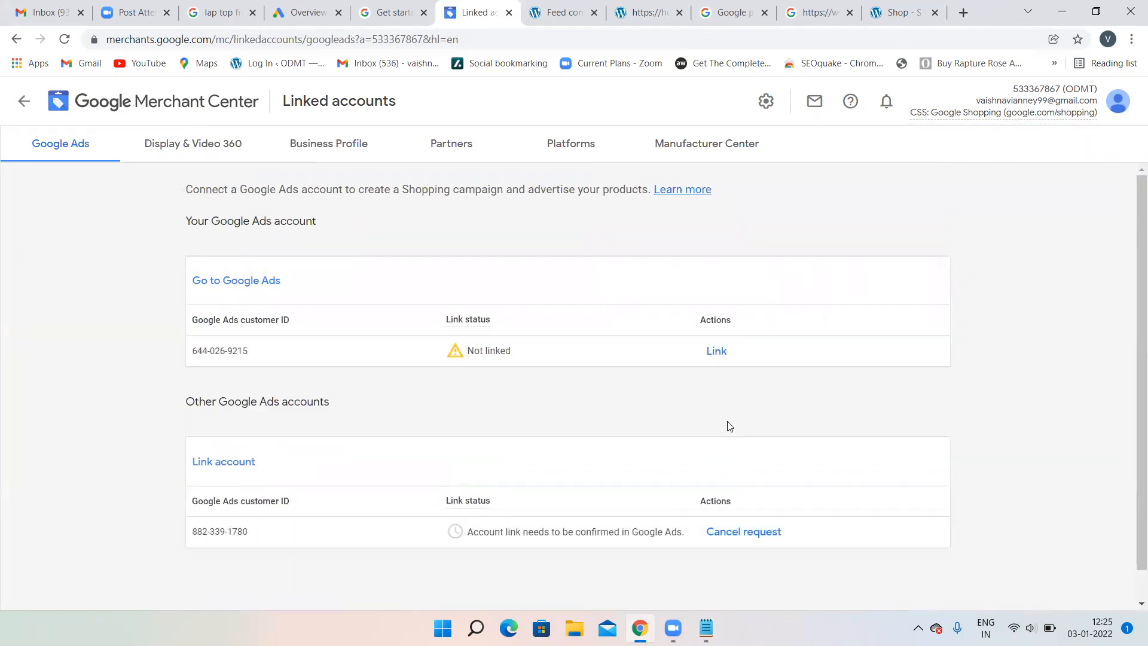
scroll(740, 403, "down", 1)
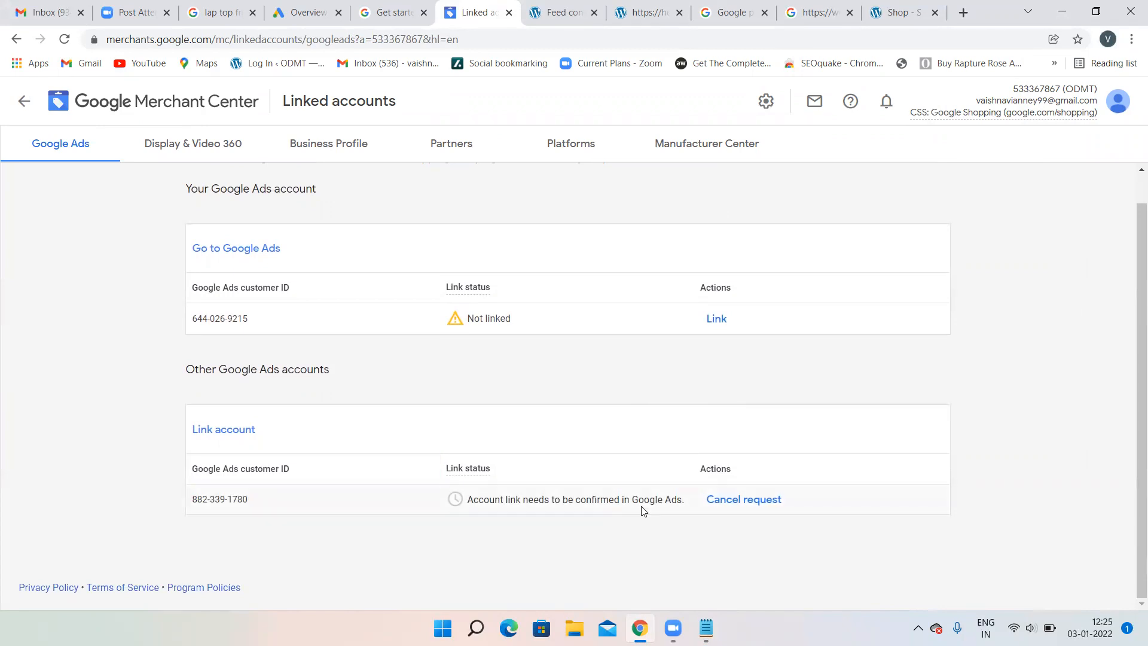
left_click(283, 7)
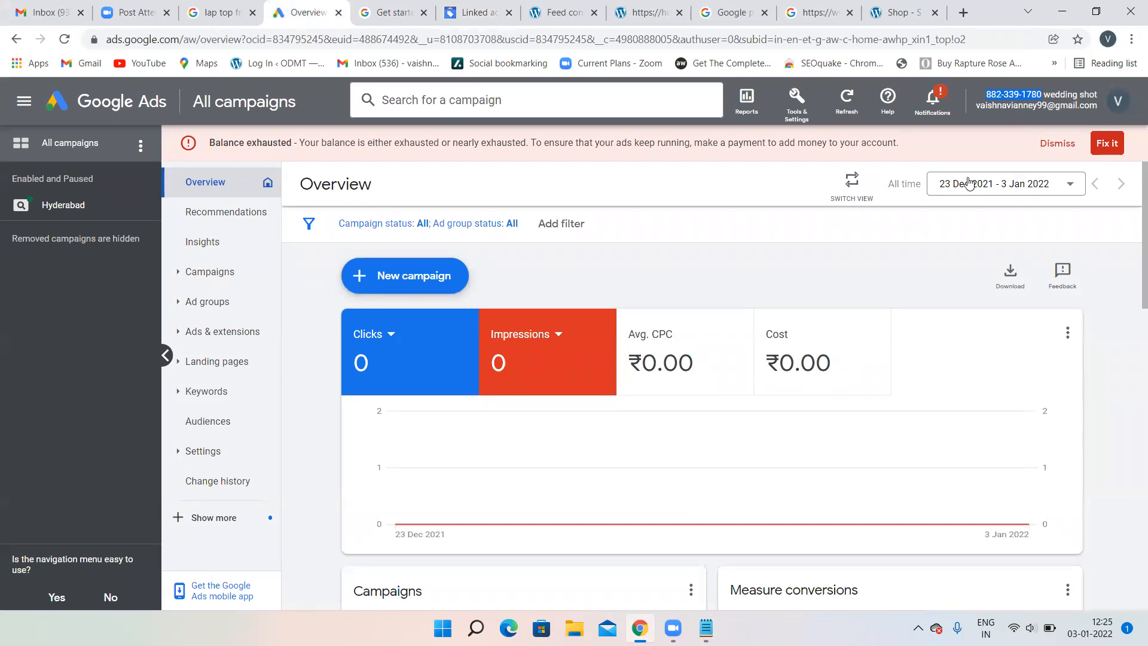
Reload Google Ads and find the Merchant Center link request in Notifications
left_click(931, 102)
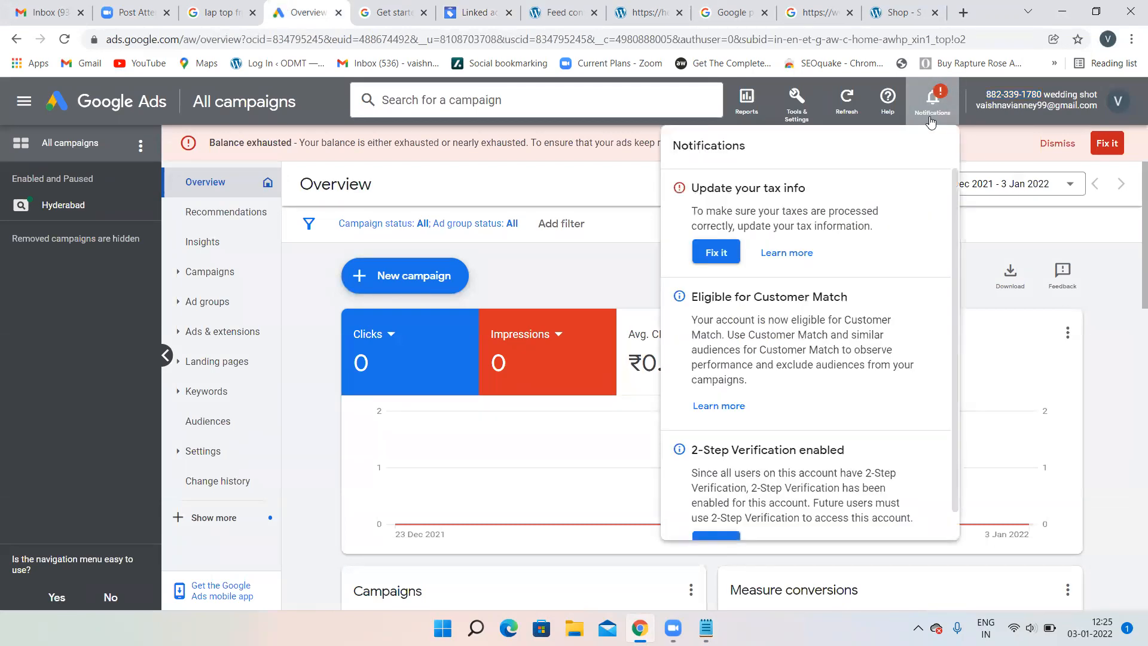
scroll(762, 335, "down", 1)
scroll(763, 335, "up", 1)
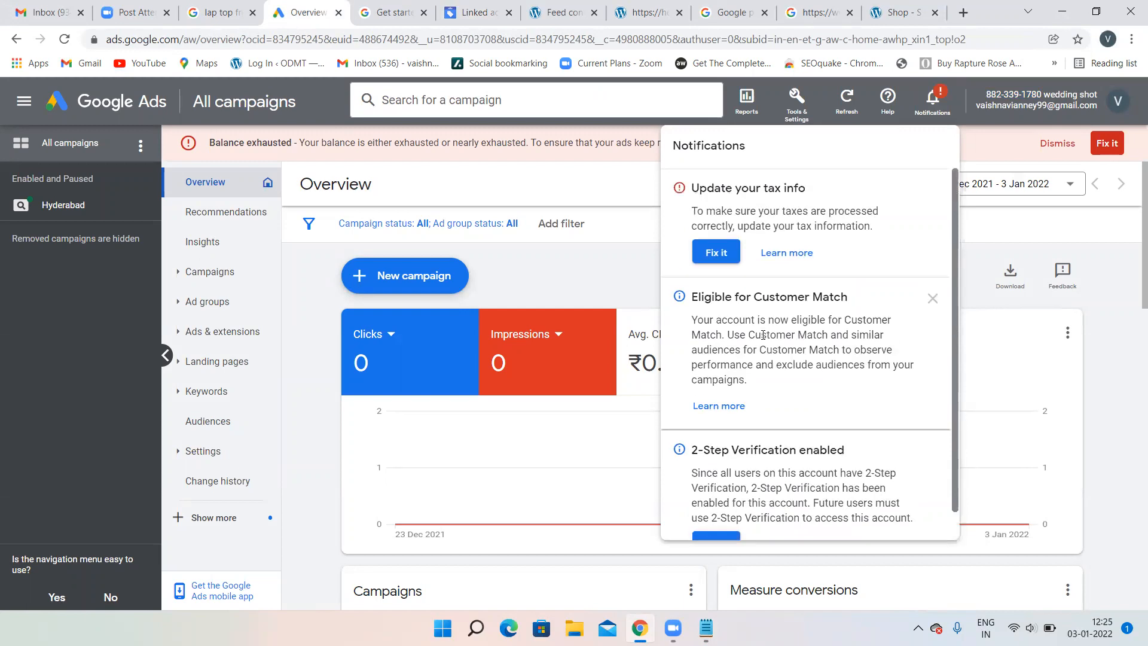
left_click(65, 40)
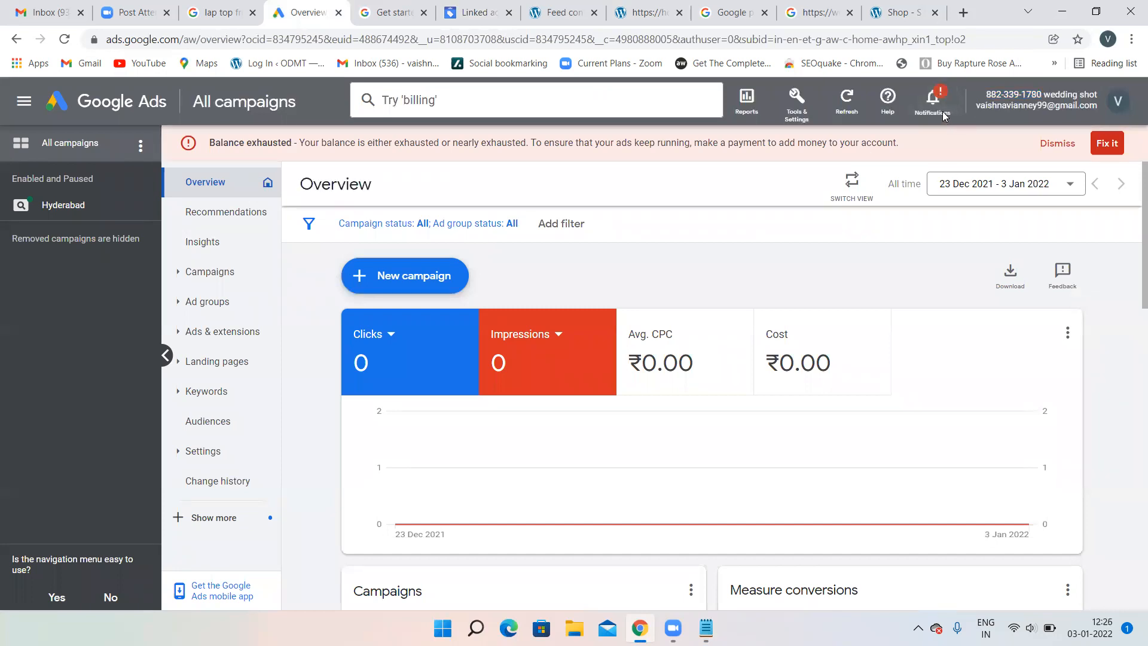
left_click(942, 111)
left_click(932, 110)
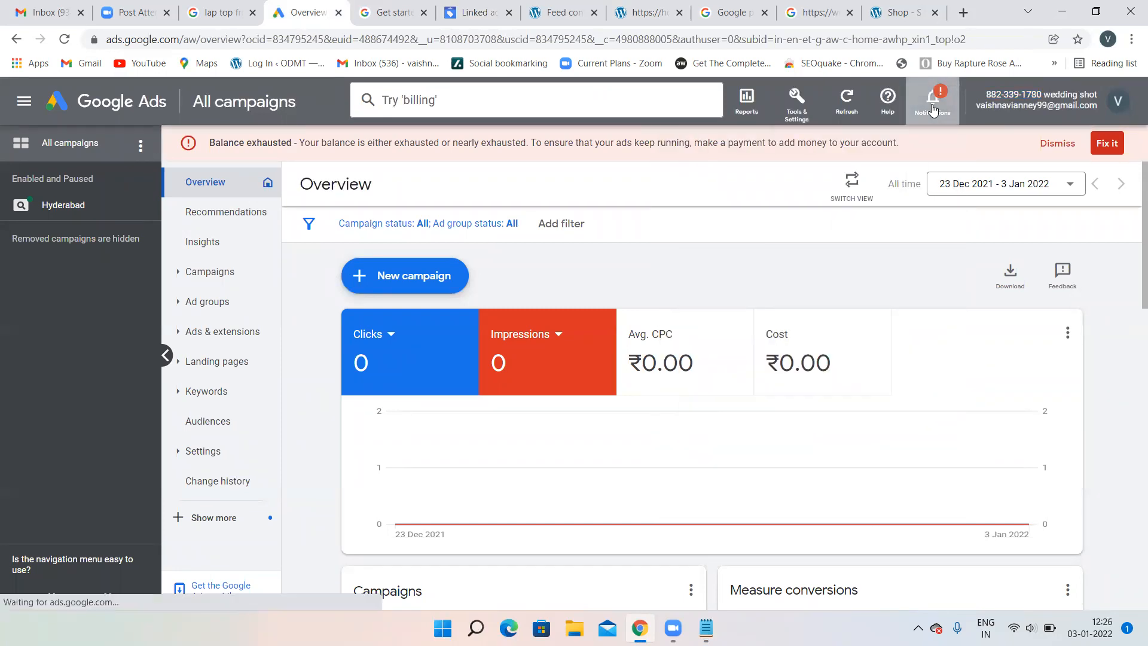
left_click(932, 110)
scroll(794, 418, "down", 3)
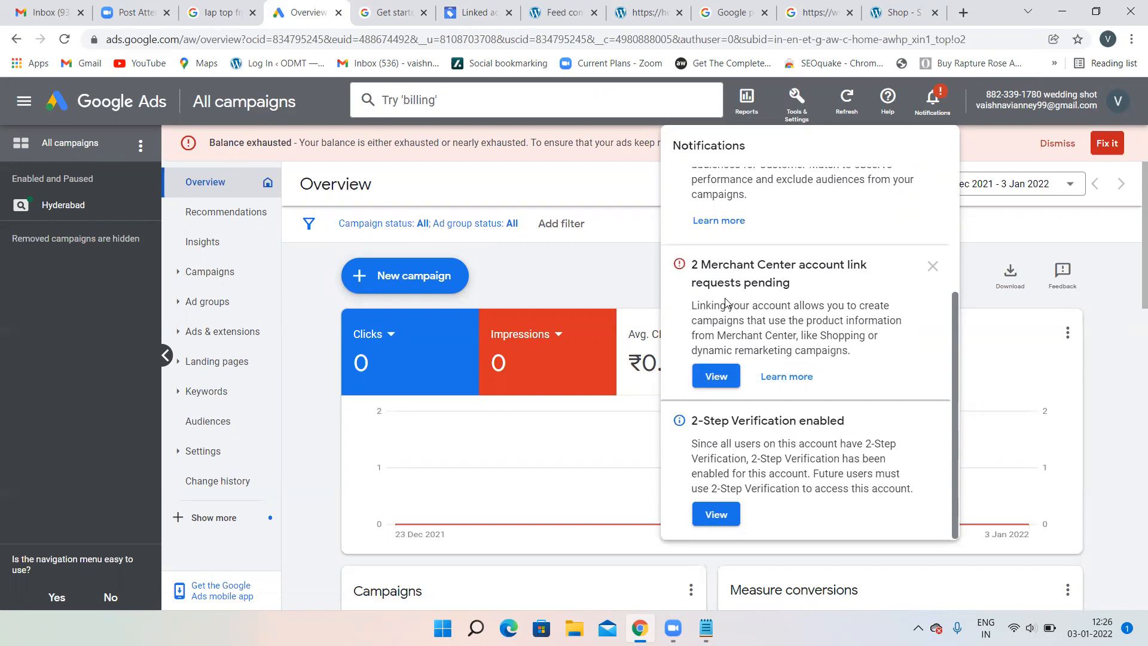
View the ODMT Merchant Center link request and approve it
left_click(719, 382)
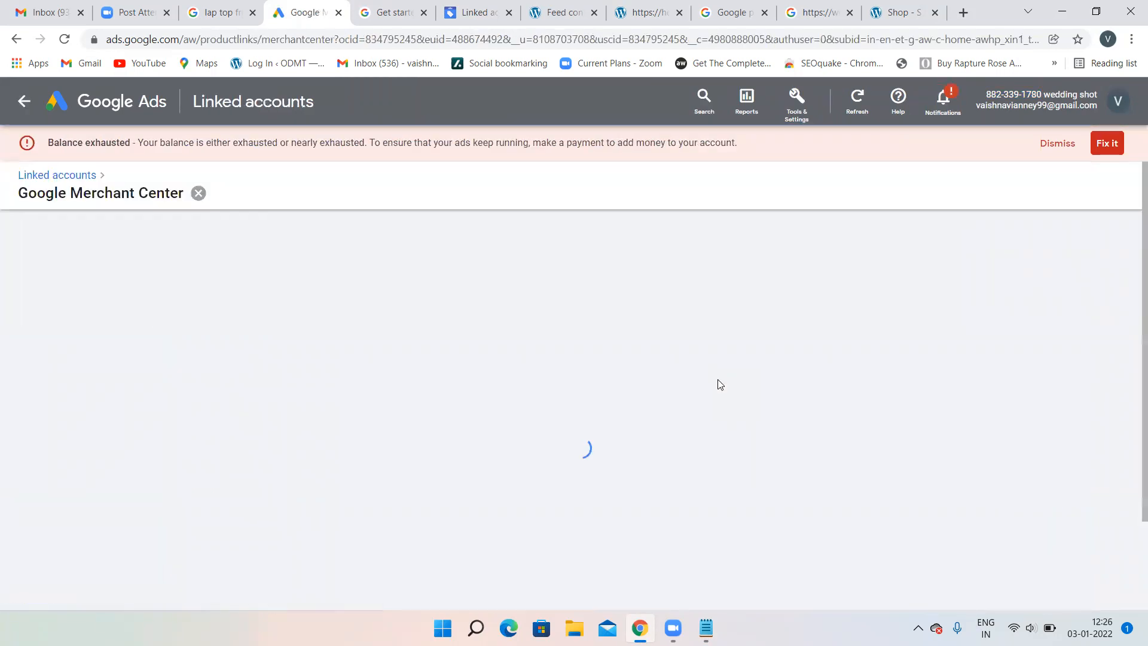
left_click(885, 353)
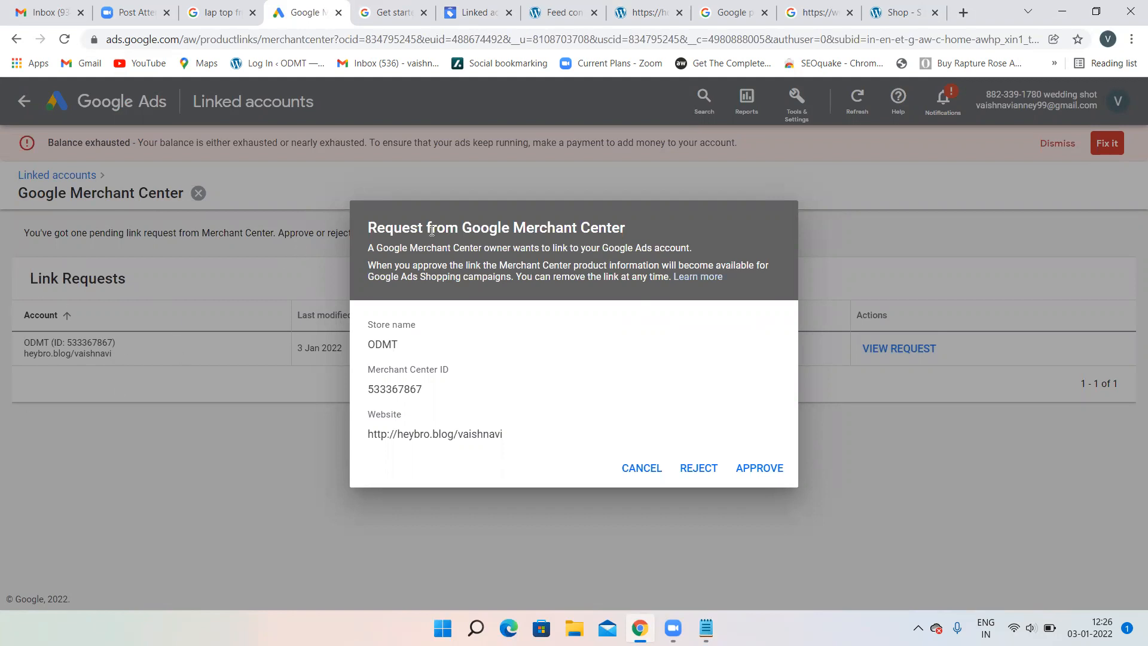
left_click(487, 12)
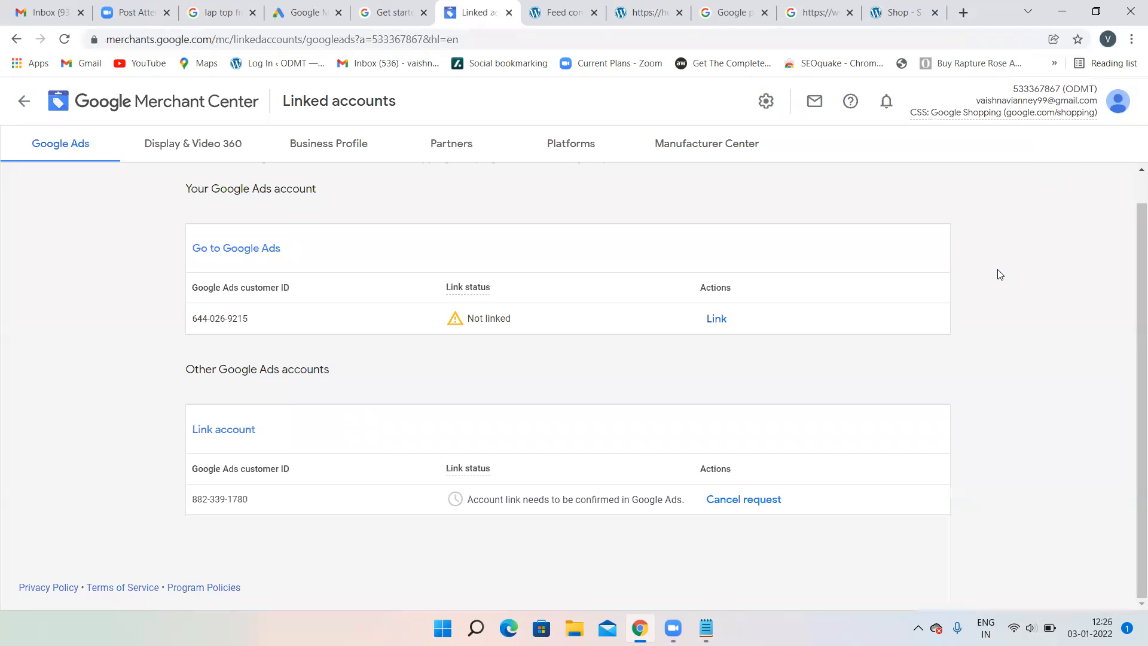
left_click(306, 12)
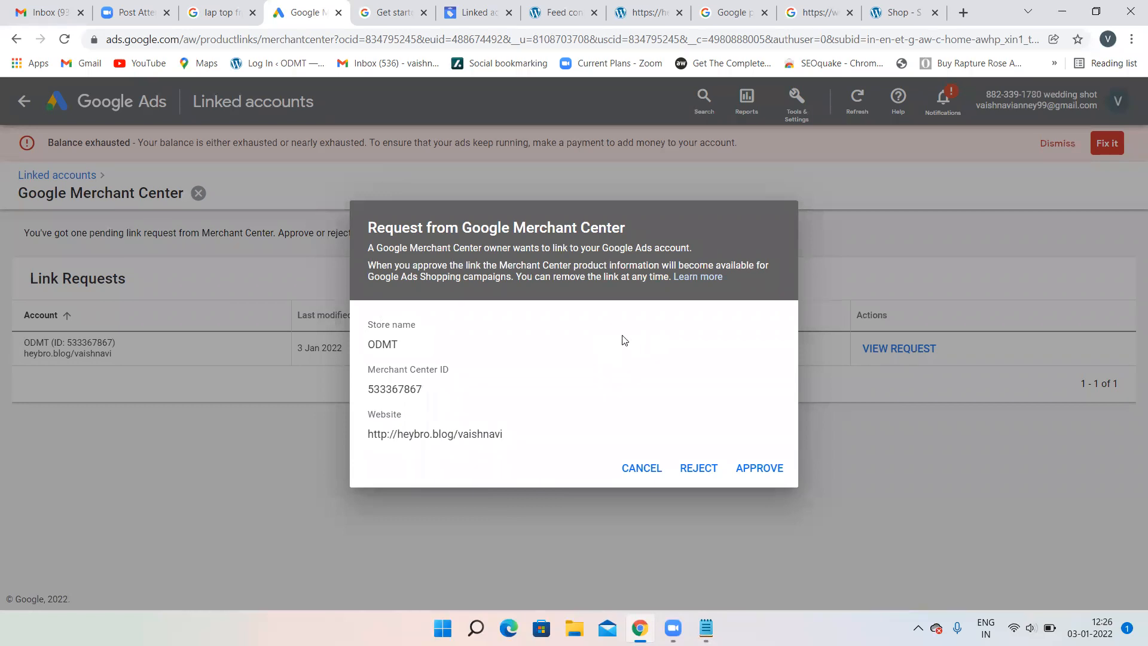
left_click(773, 469)
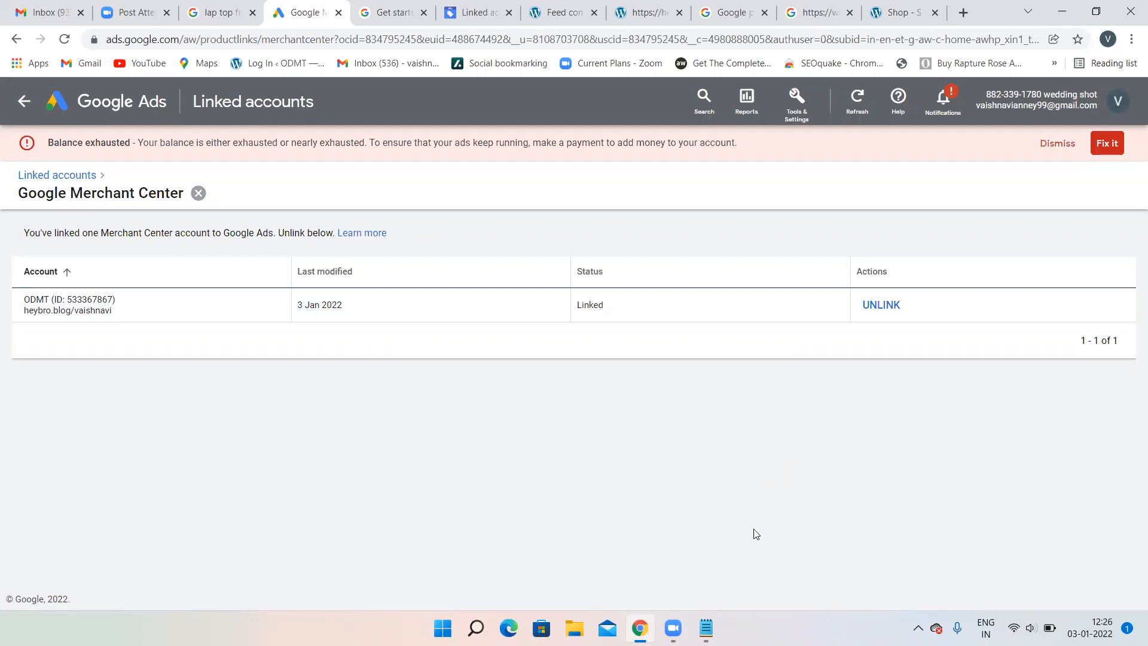
Glance at the Notepad notes, then start a new campaign from the Google Ads campaigns overview
mouse_move(706, 626)
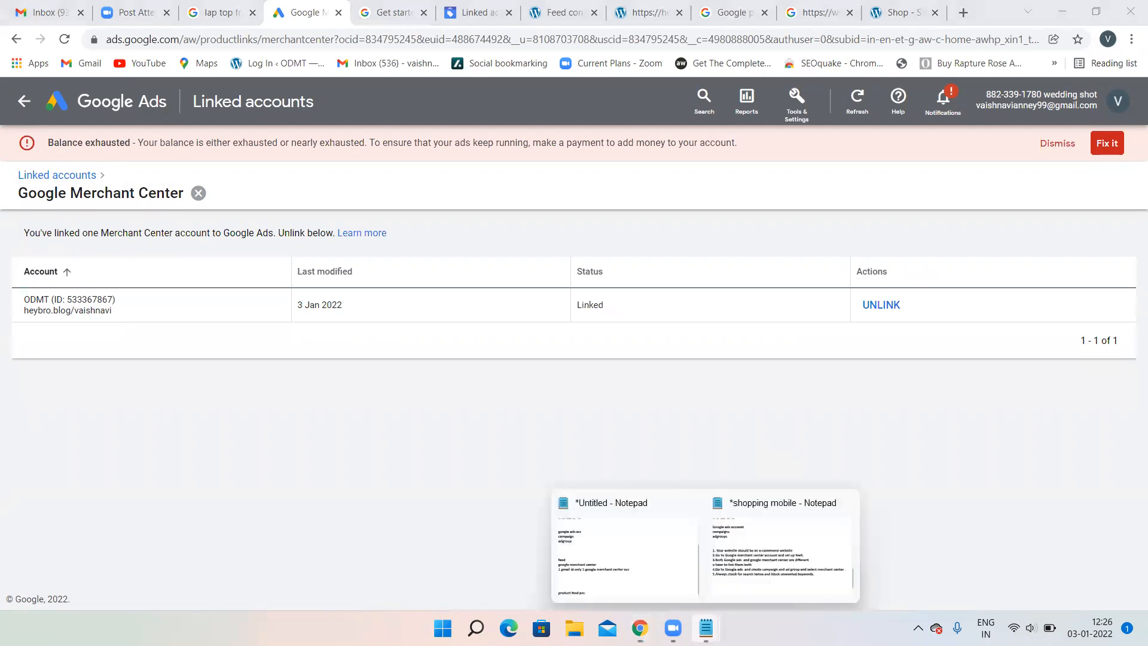
left_click(661, 551)
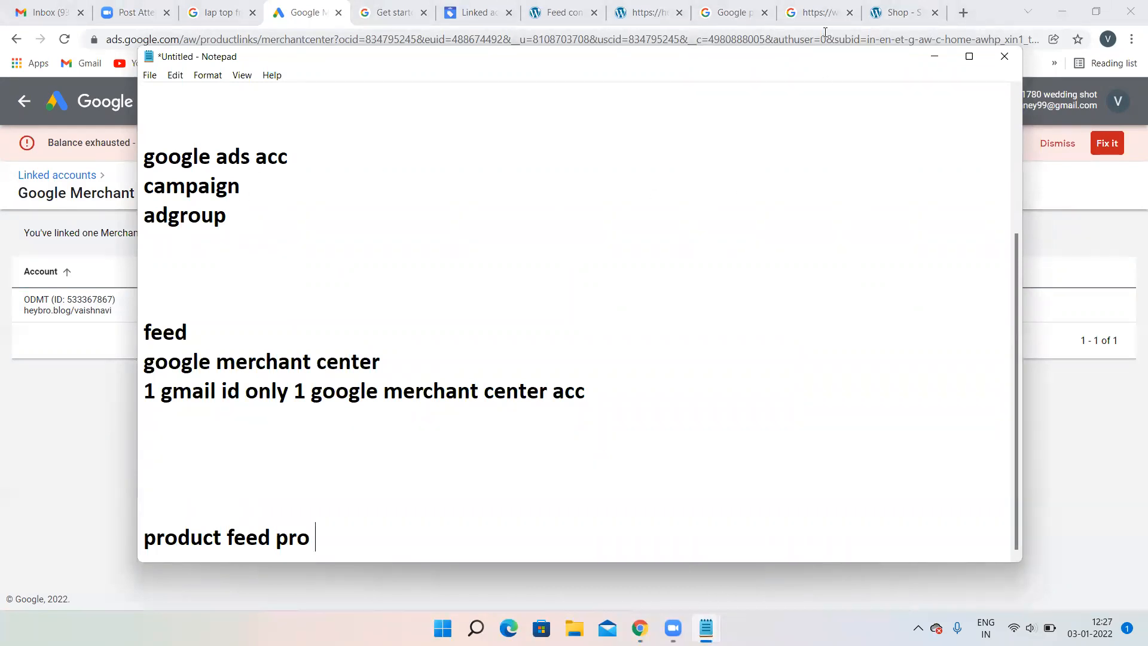
left_click(935, 56)
left_click(119, 105)
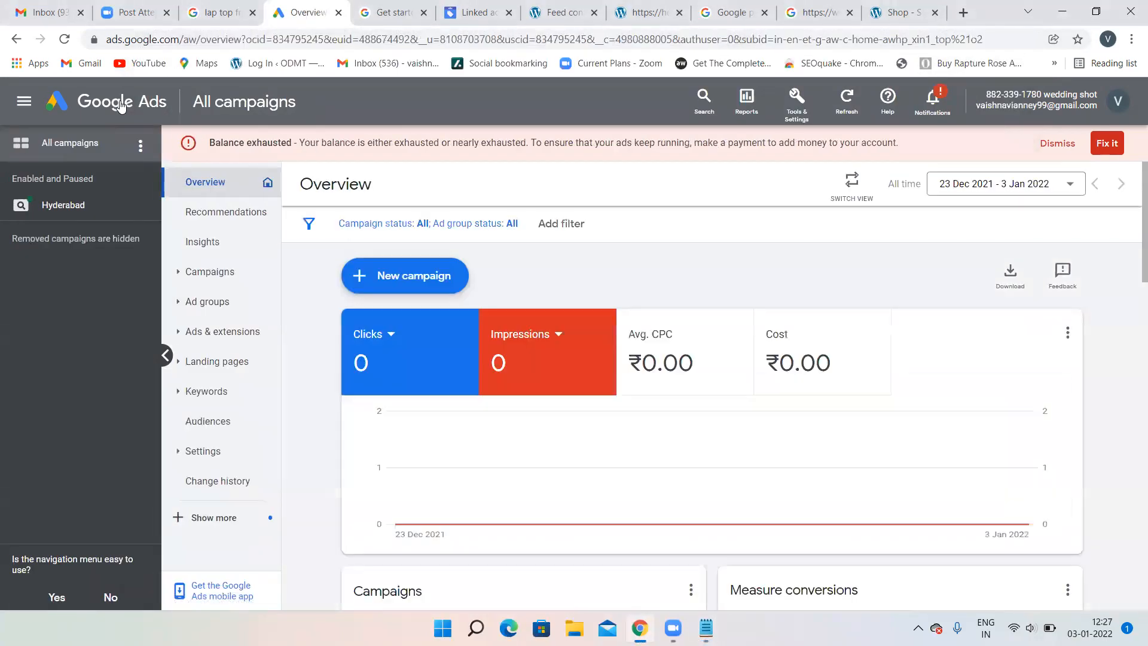
left_click(391, 277)
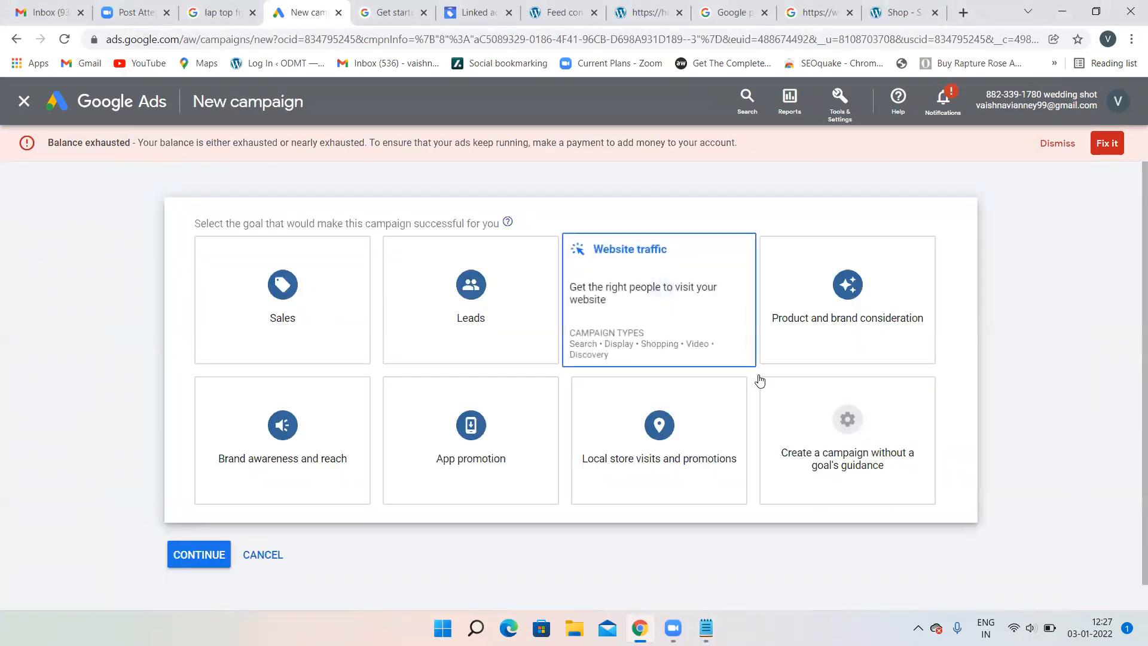
Create the campaign without a goal's guidance and choose Shopping as the campaign type
left_click(866, 431)
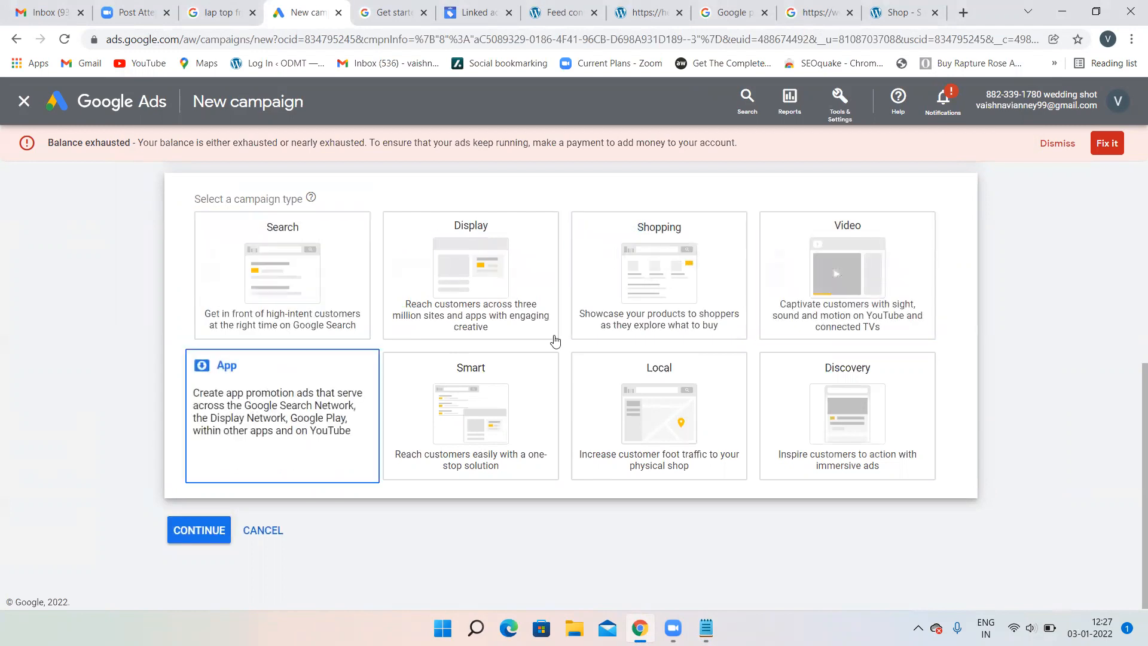
left_click(658, 249)
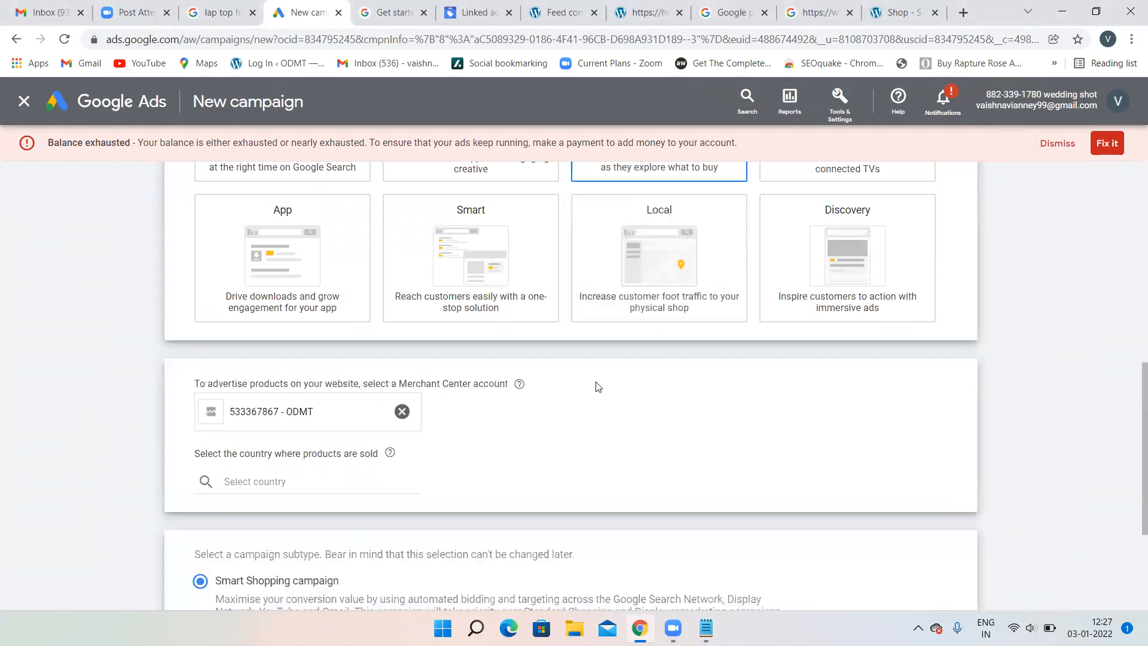
scroll(627, 311, "up", 3)
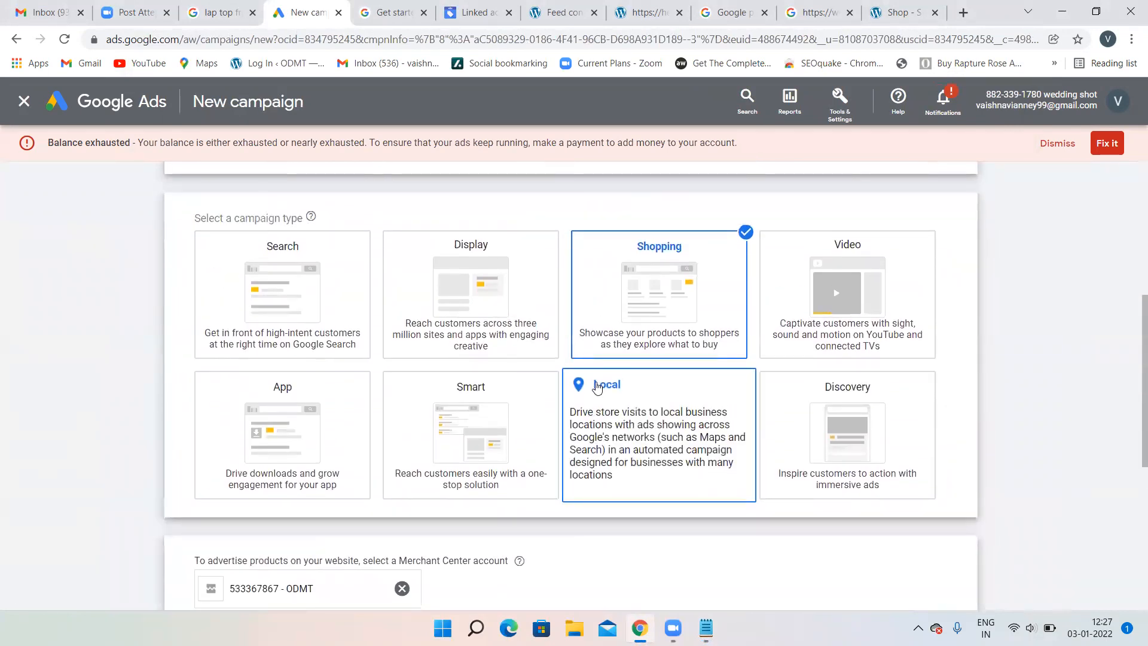
scroll(598, 388, "down", 2)
scroll(597, 388, "up", 3)
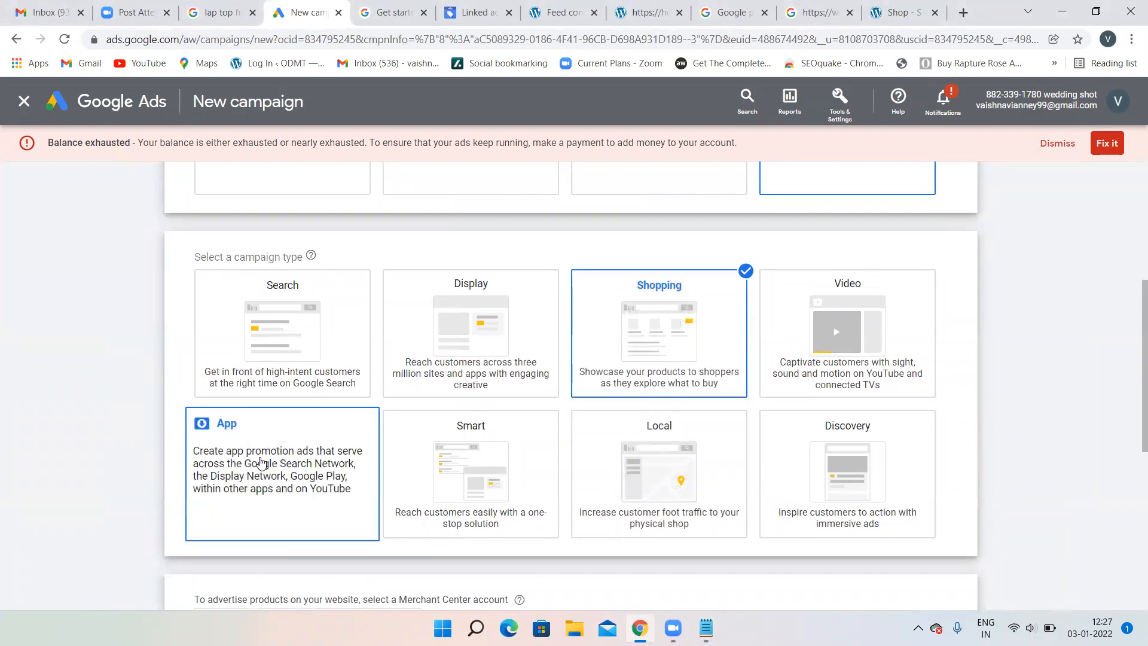
scroll(1035, 281, "down", 1)
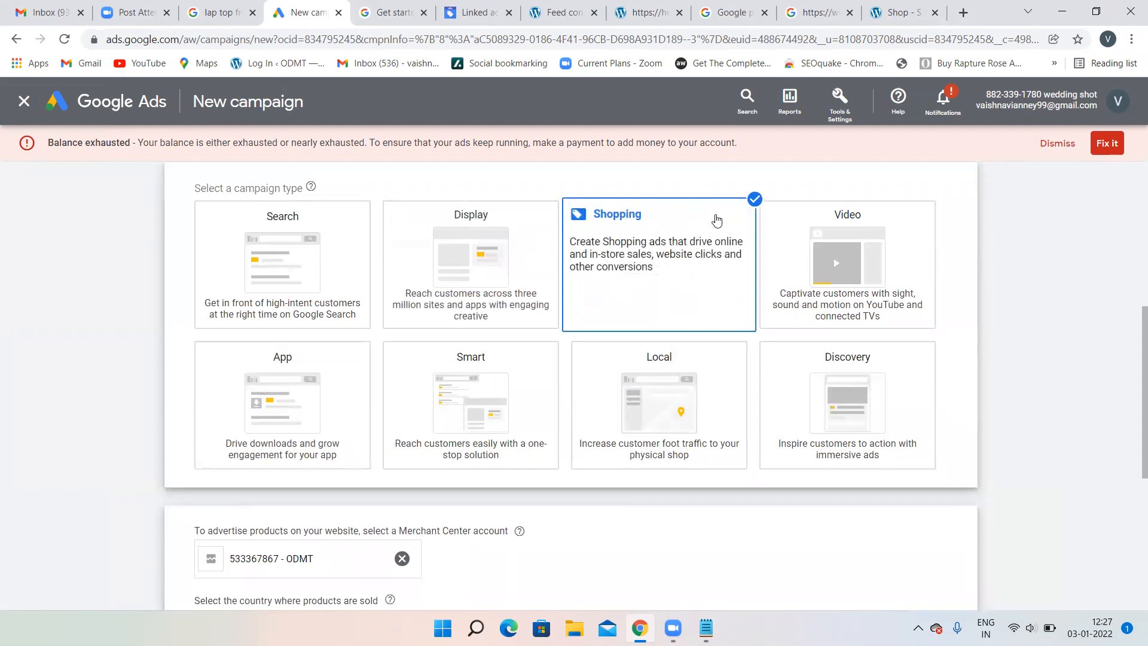
scroll(1033, 246, "down", 5)
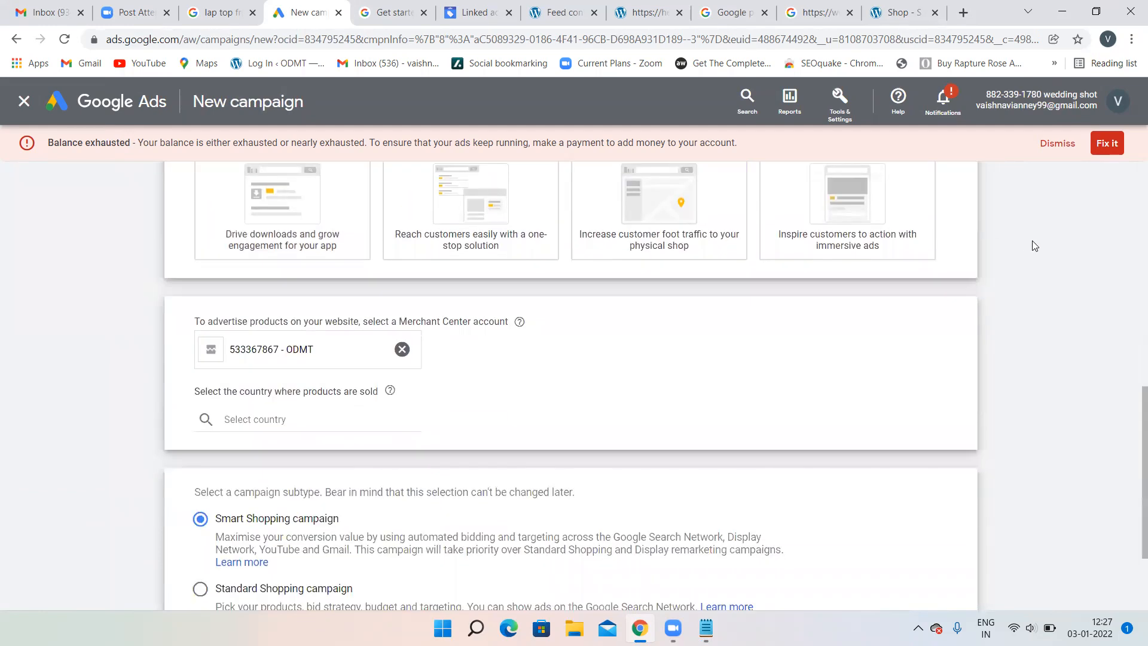
scroll(1035, 246, "up", 2)
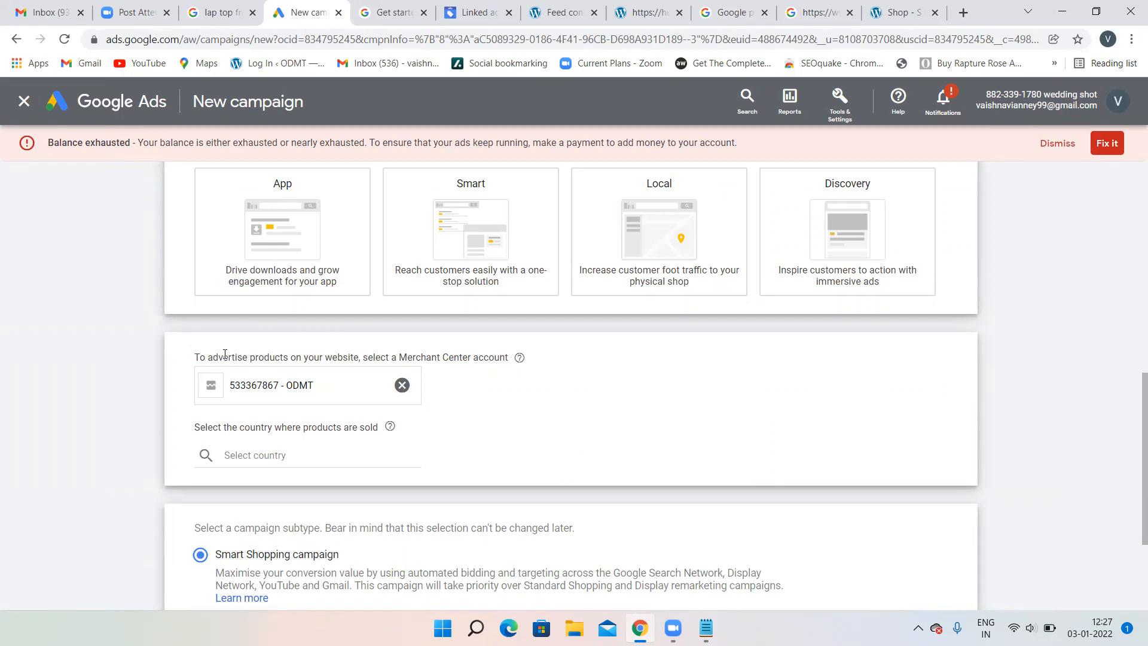
Set India as the country of sale and choose the Standard Shopping subtype
left_click(298, 458)
type("IN")
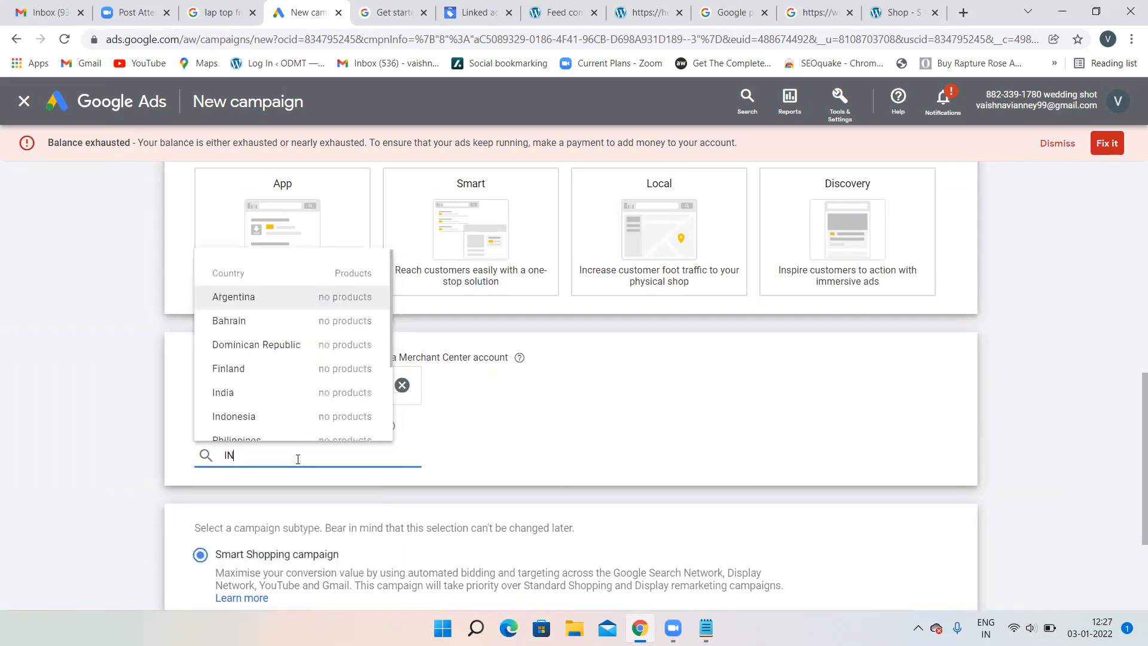
left_click(252, 388)
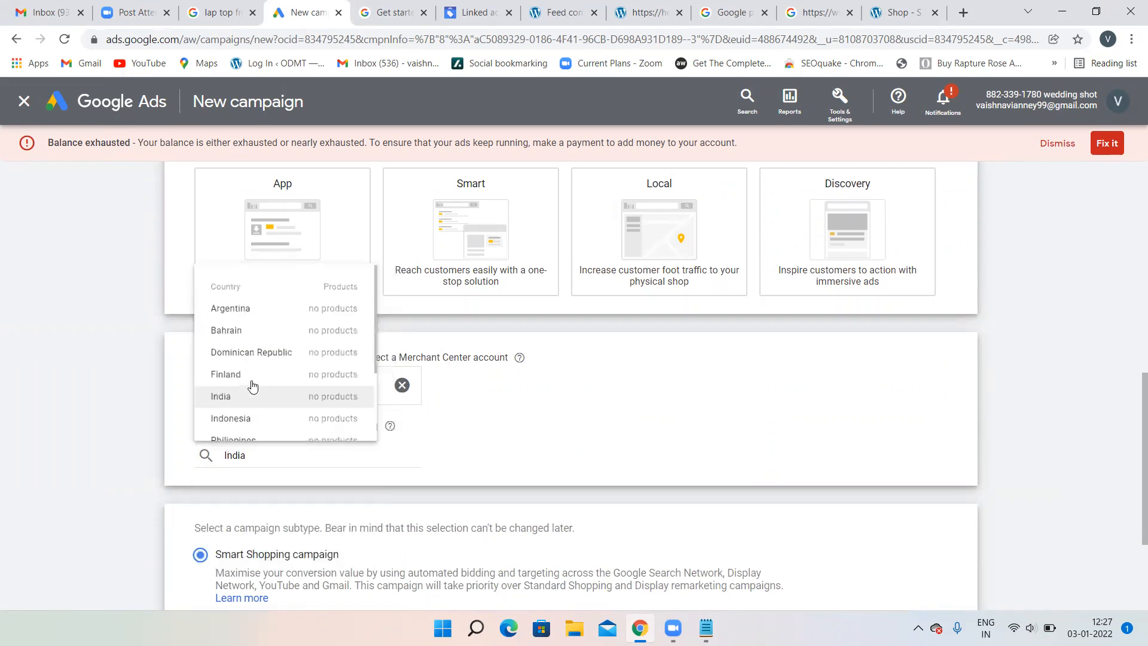
scroll(674, 411, "down", 3)
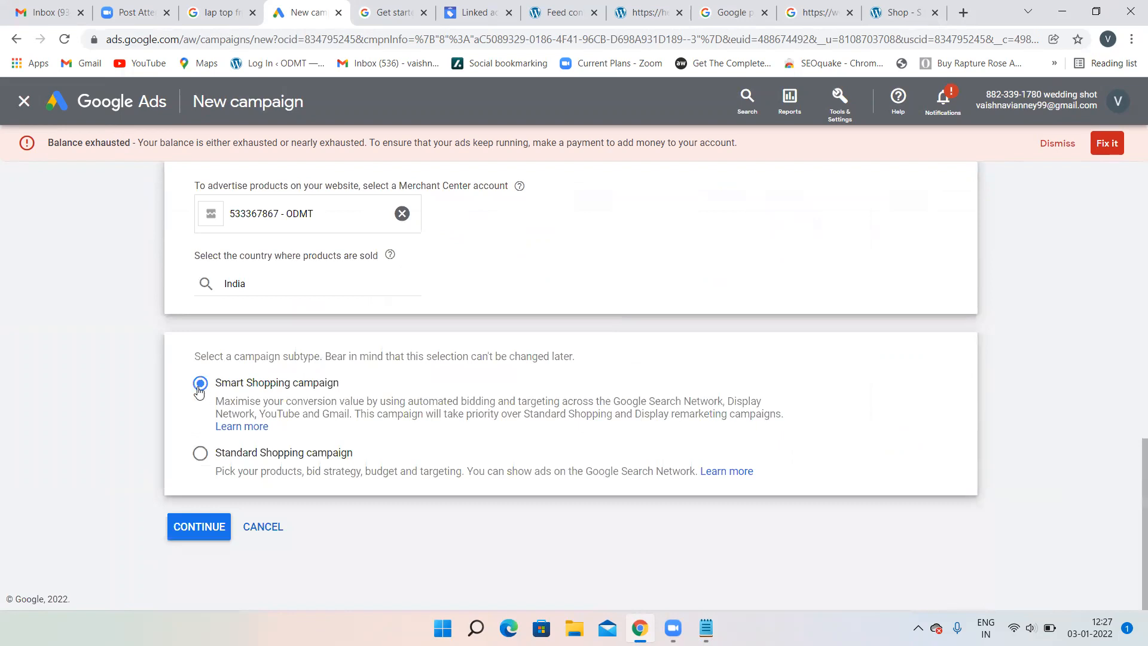
left_click(200, 454)
Name the campaign 'ODMT - SHOP' with Maximise clicks bidding and a maximum CPC limit of 30
left_click(201, 528)
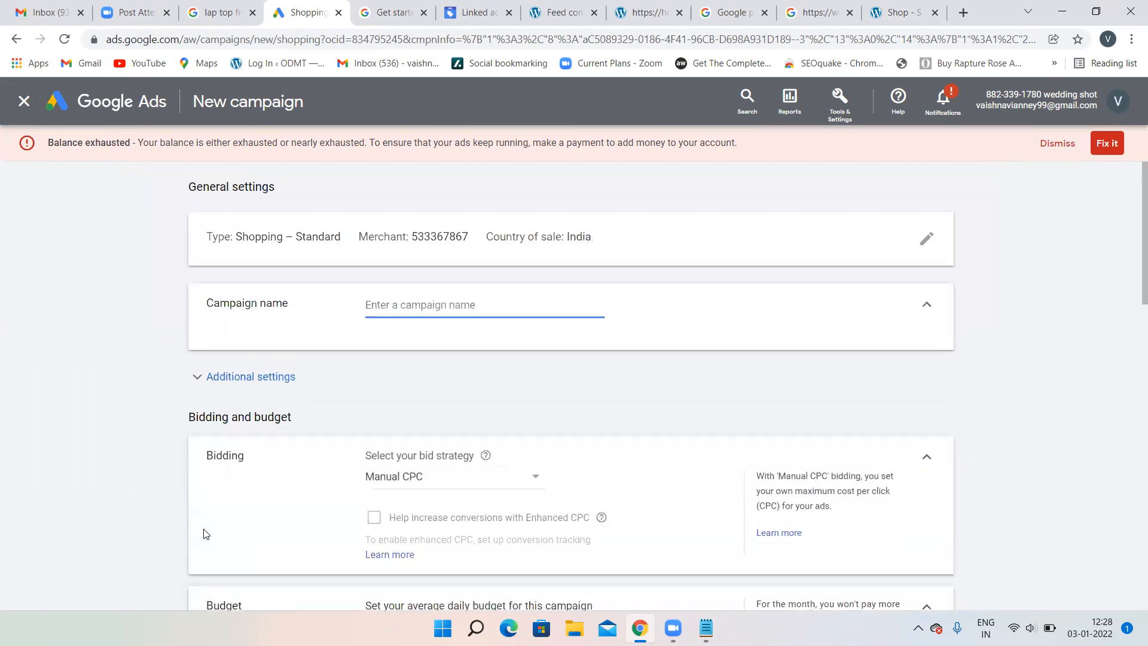
type("ODMT - SHOP")
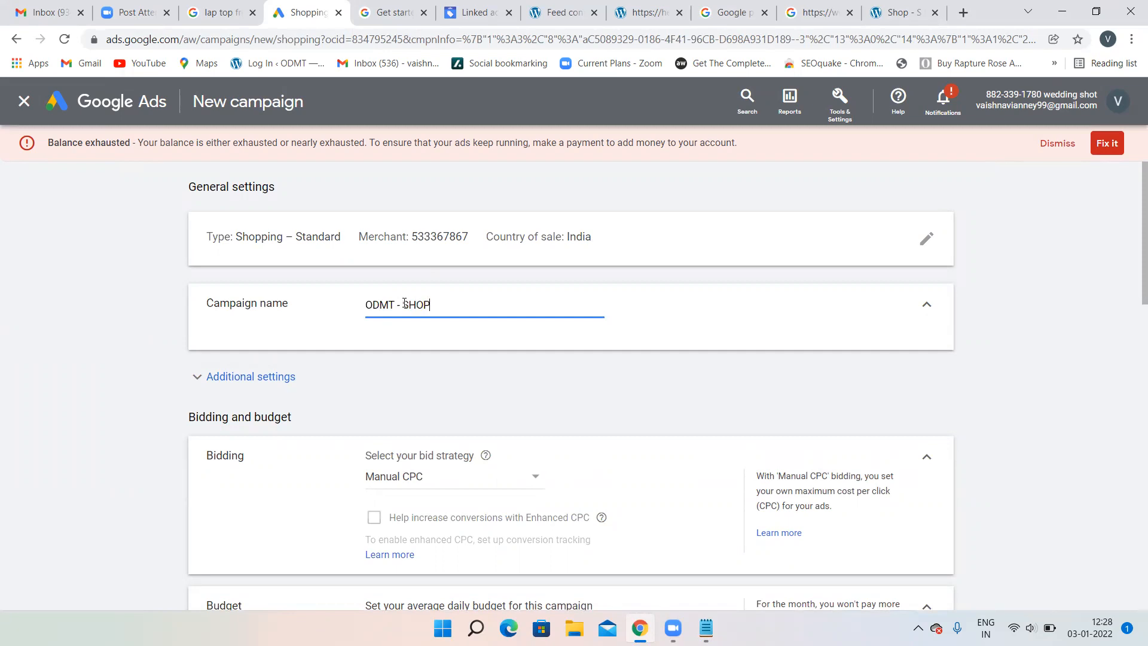
scroll(558, 326, "down", 4)
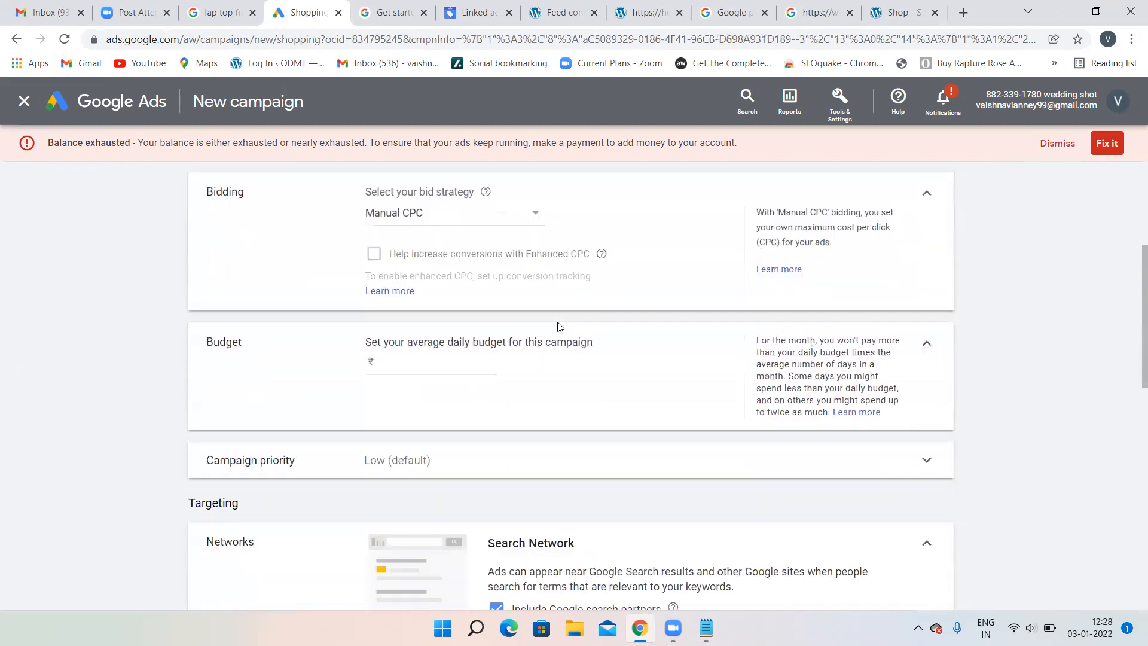
left_click(534, 213)
left_click(455, 279)
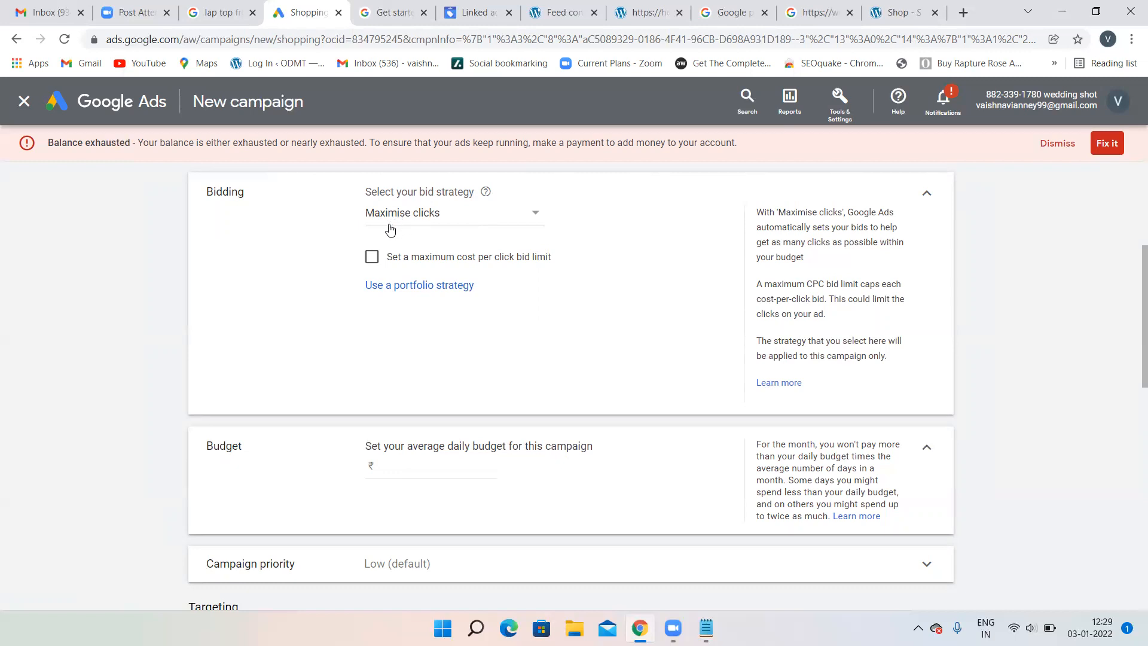
left_click(372, 257)
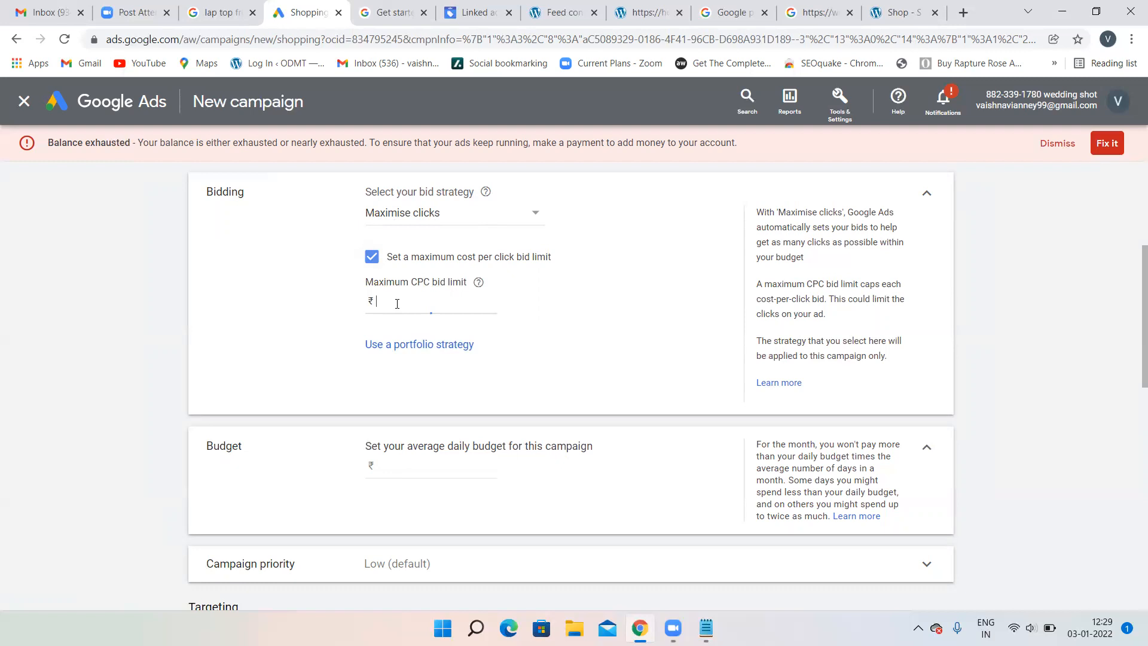
type("30")
Set a 1000 average daily budget and exclude Google search partners and YouTube, Gmail and Discover
scroll(553, 305, "down", 3)
left_click(391, 297)
type("1000")
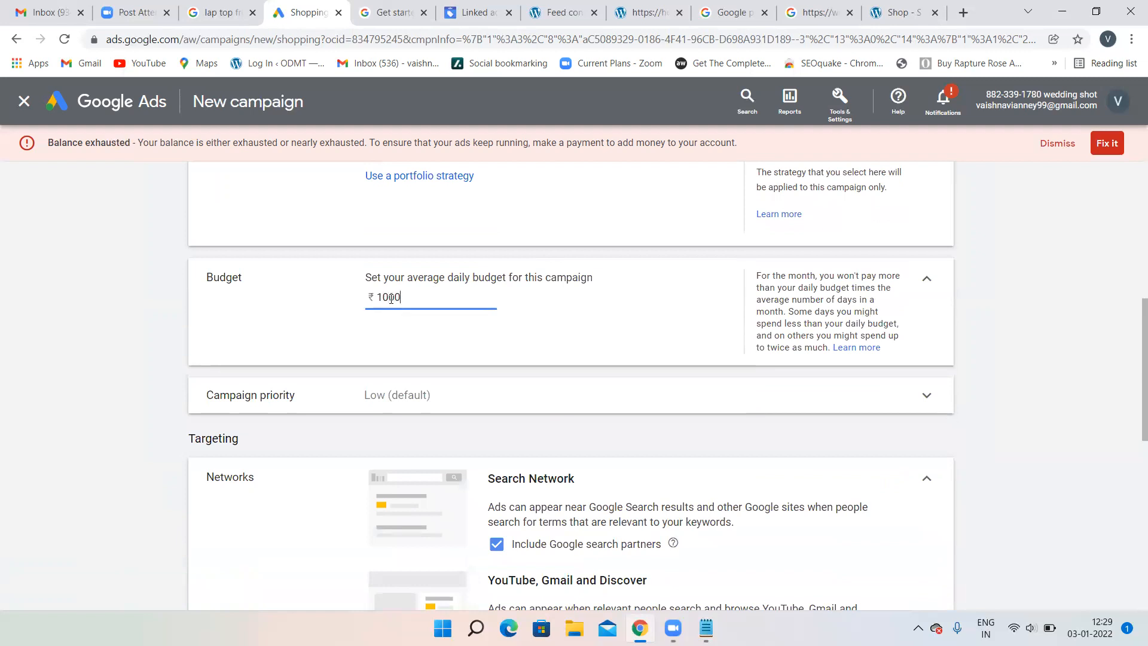
scroll(460, 320, "down", 3)
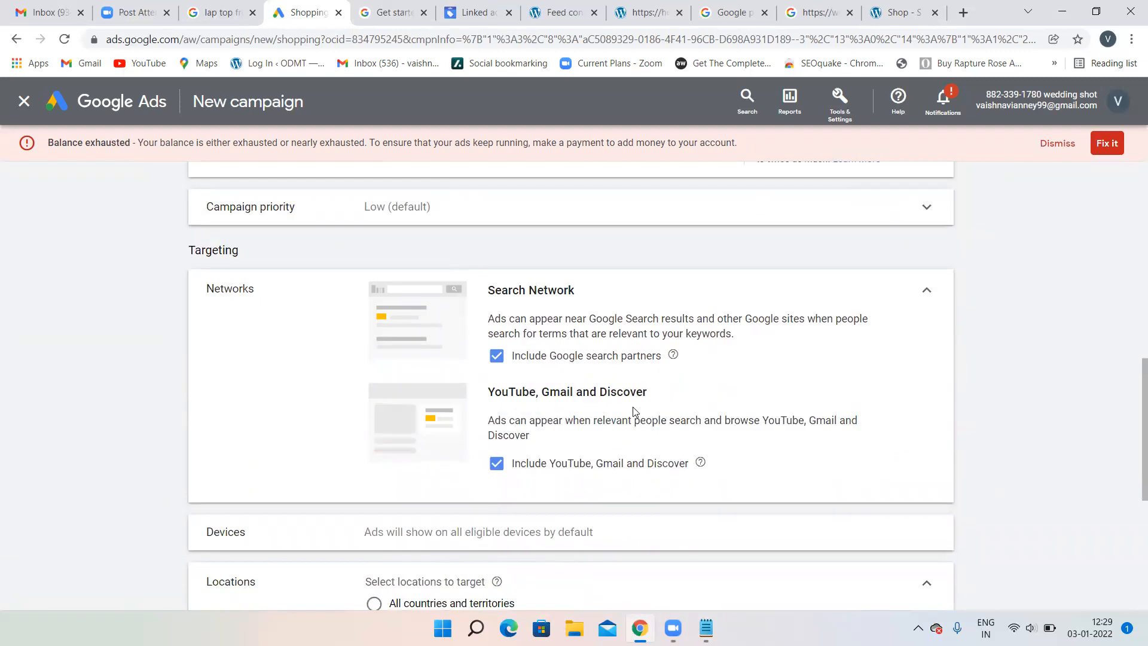
left_click(496, 357)
left_click(499, 481)
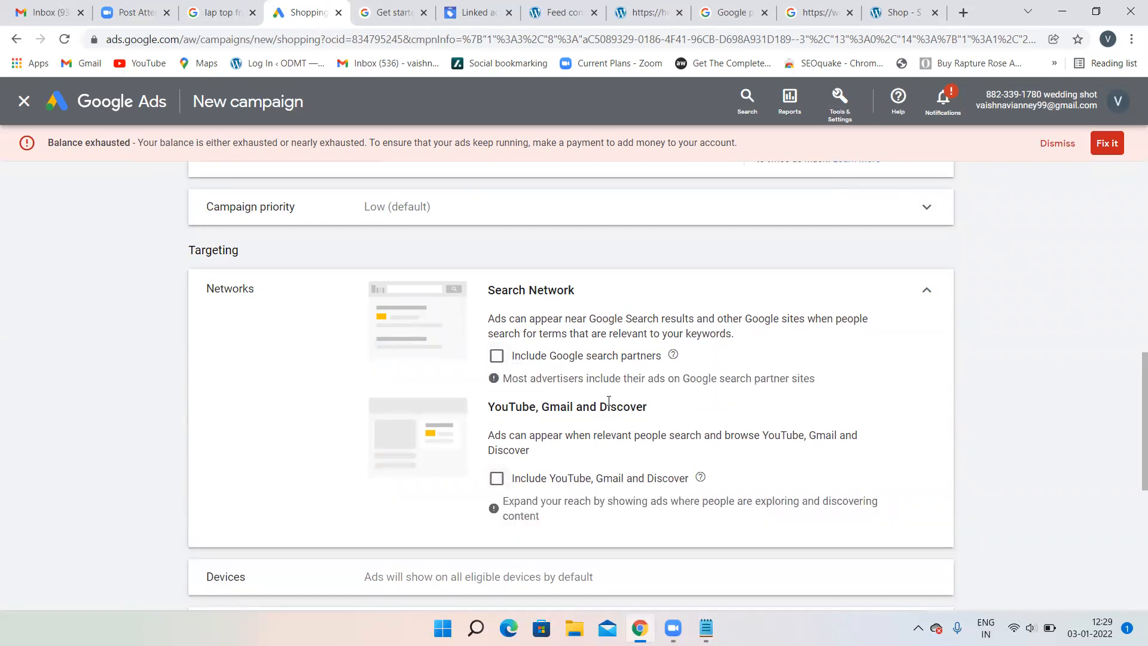
Rename the ad group to 'Ad group - ODMT' and create the campaign
scroll(803, 329, "down", 2)
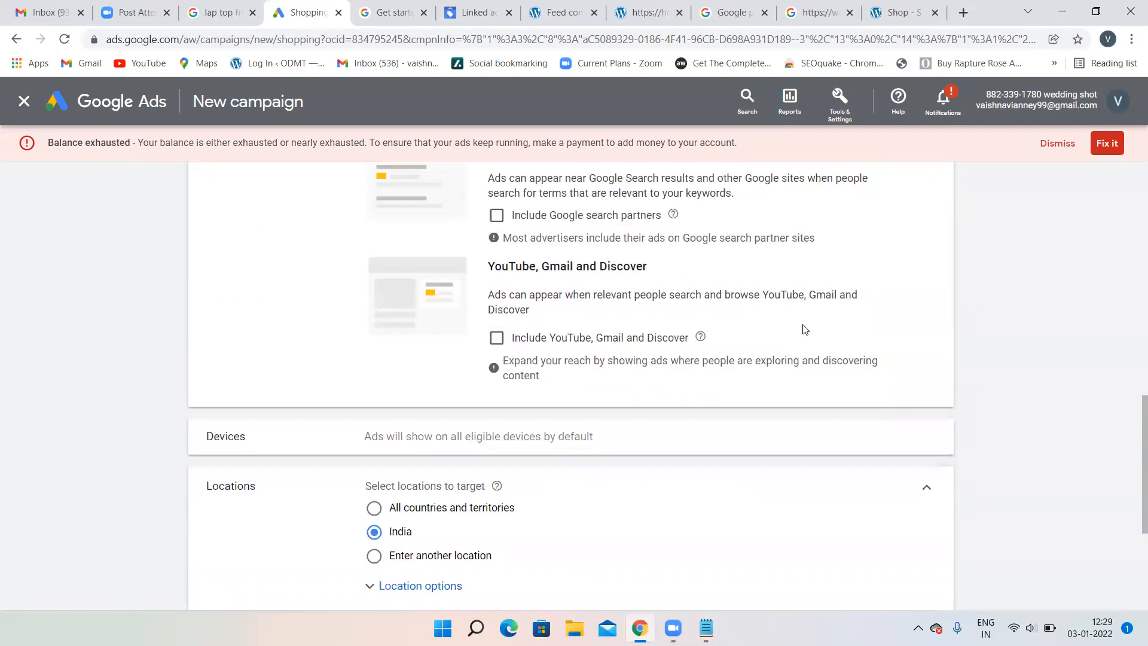
scroll(803, 329, "up", 1)
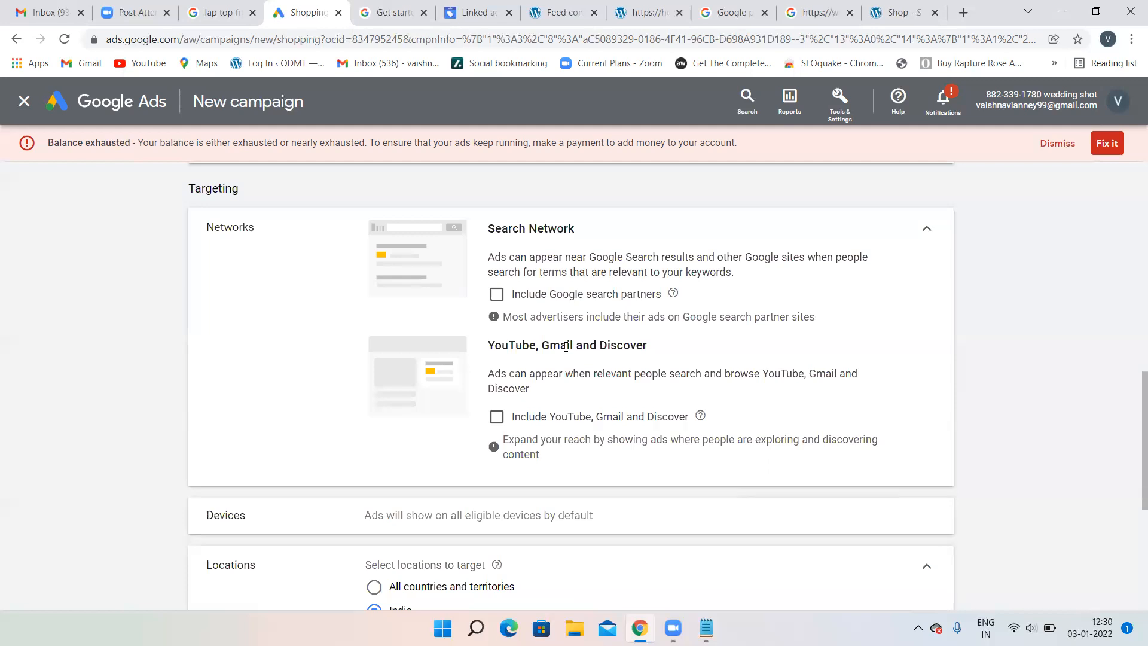
scroll(798, 293, "down", 3)
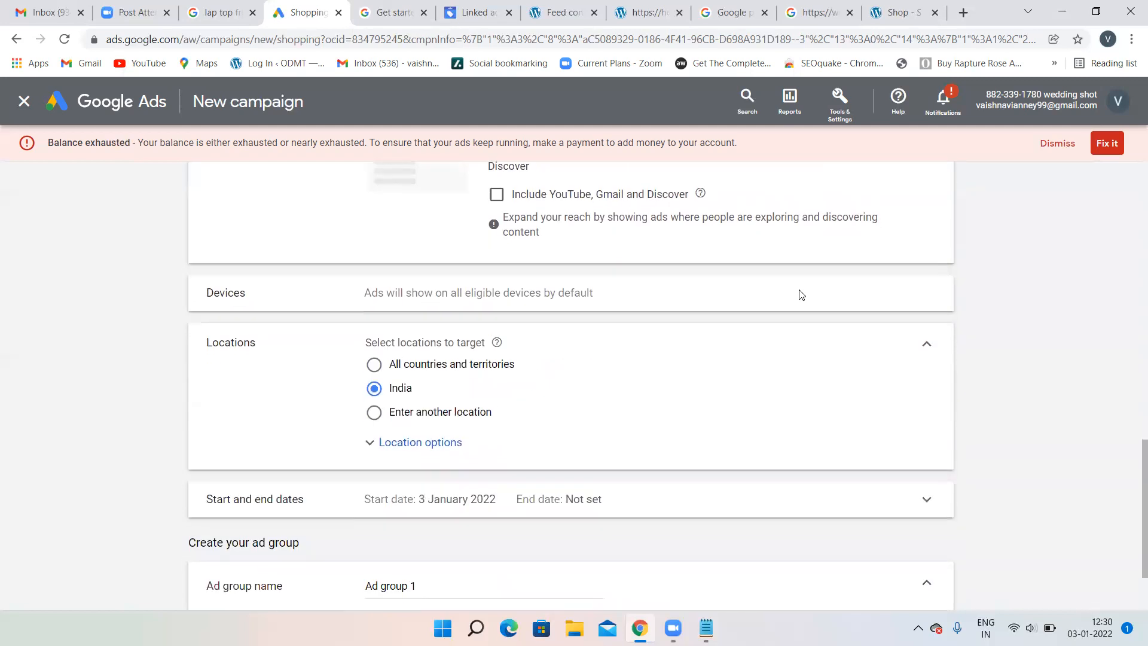
scroll(798, 292, "up", 1)
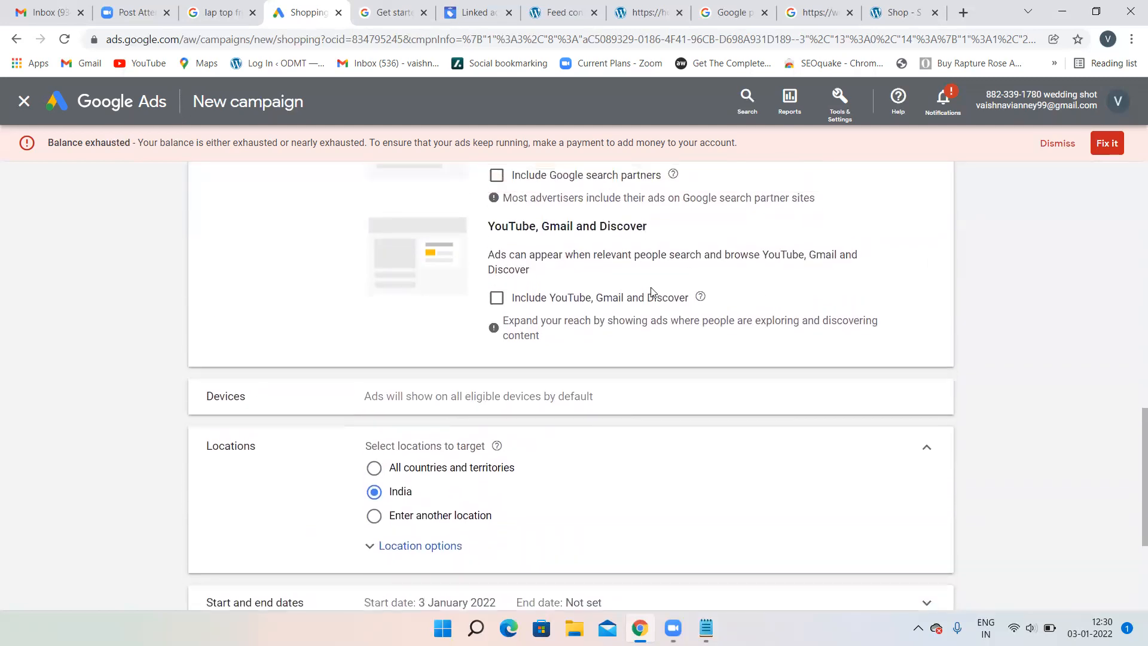
scroll(675, 317, "down", 3)
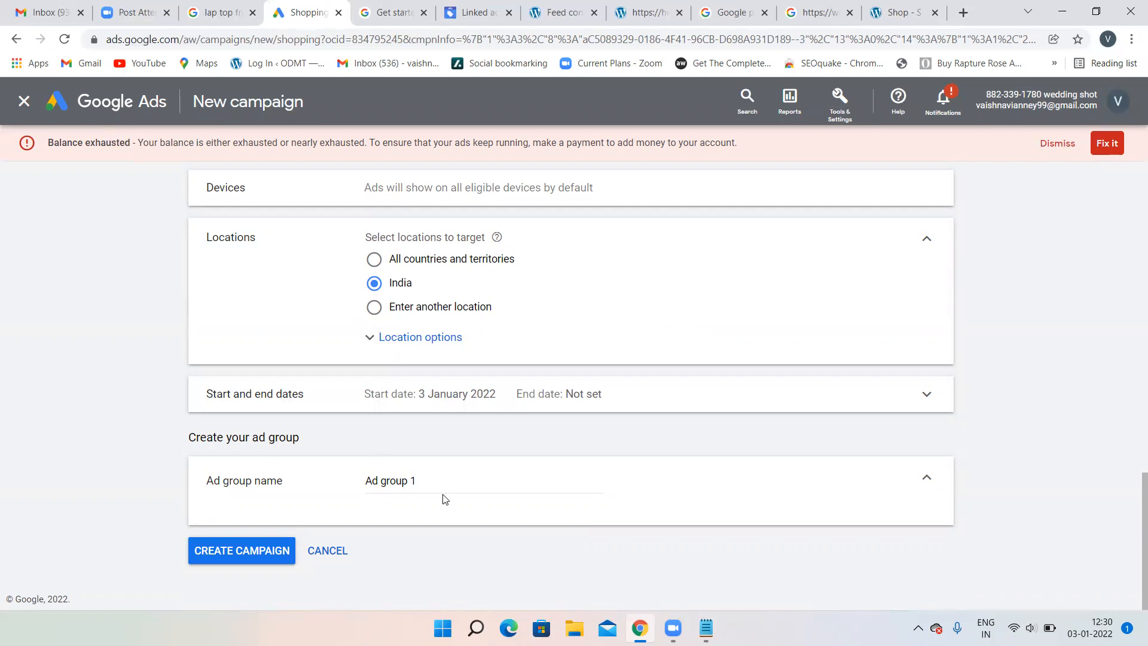
left_click(431, 482)
key("BackSpace")
type("- ODMT")
left_click(255, 550)
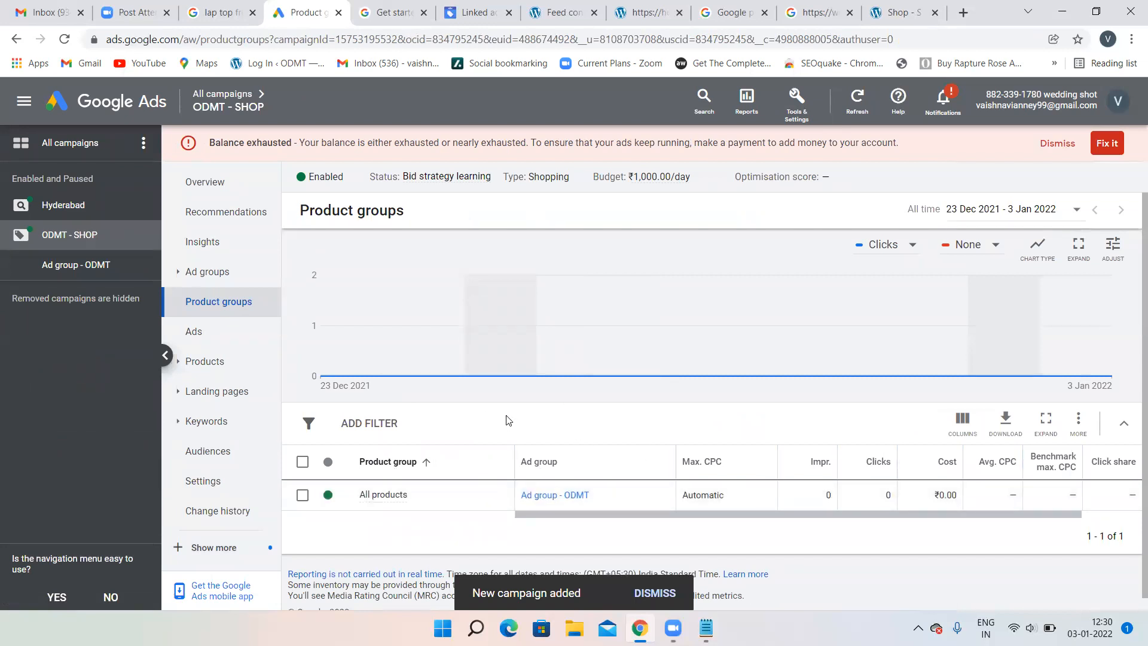
mouse_move(706, 627)
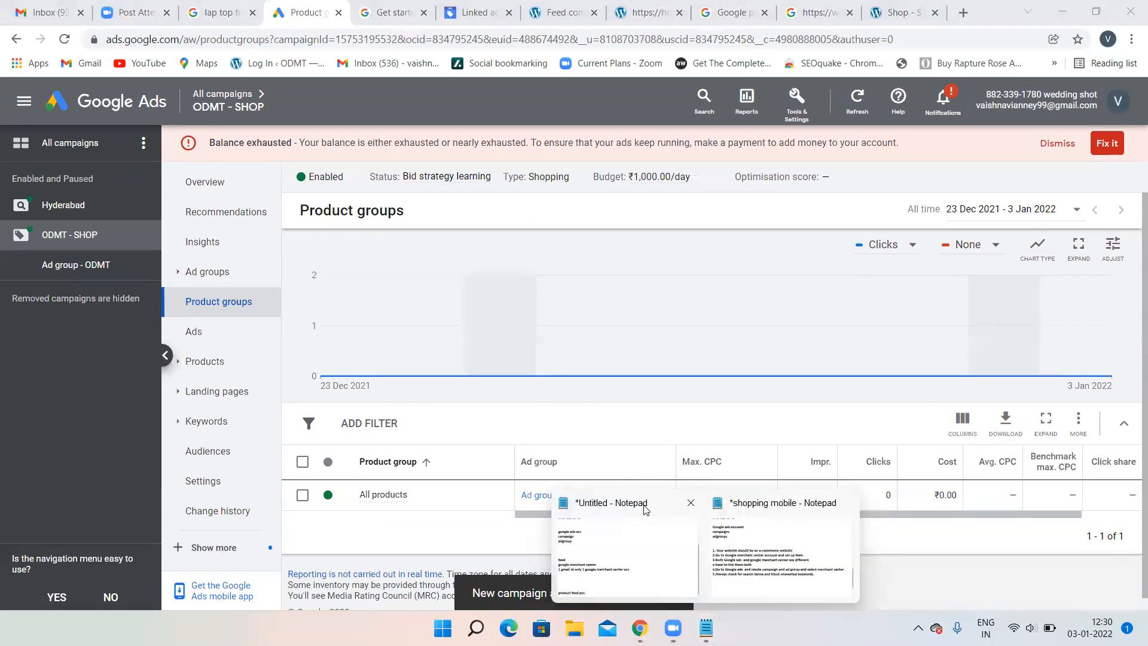
Bring the untitled Notepad notes forward and shift the window left and down
left_click(643, 506)
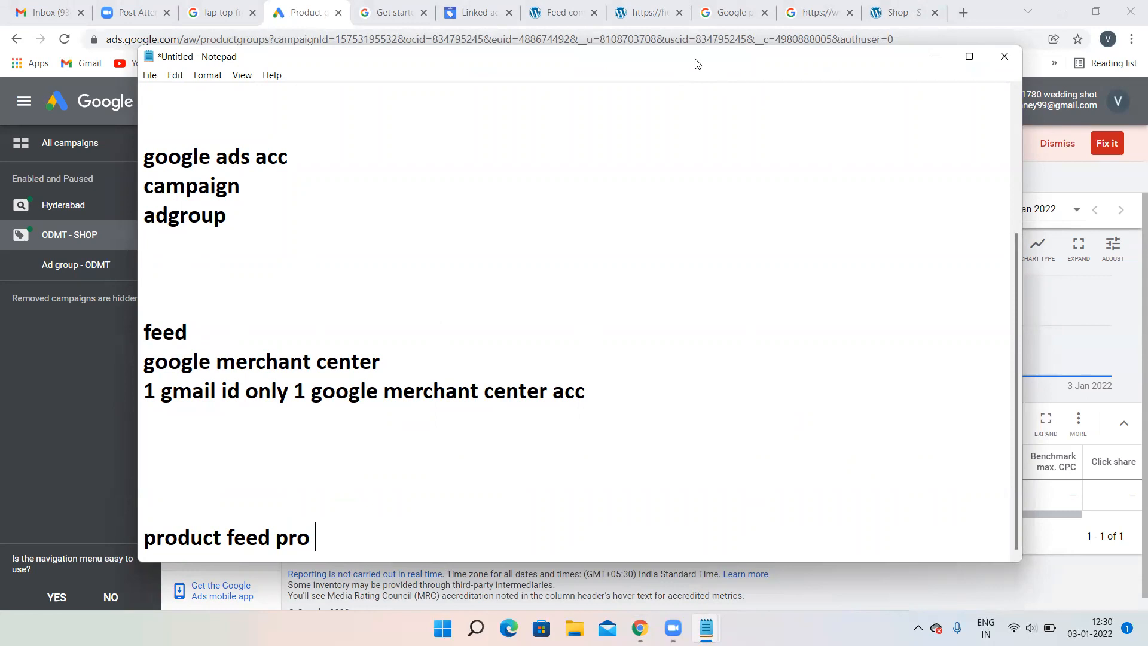
left_click_drag(696, 63, 644, 72)
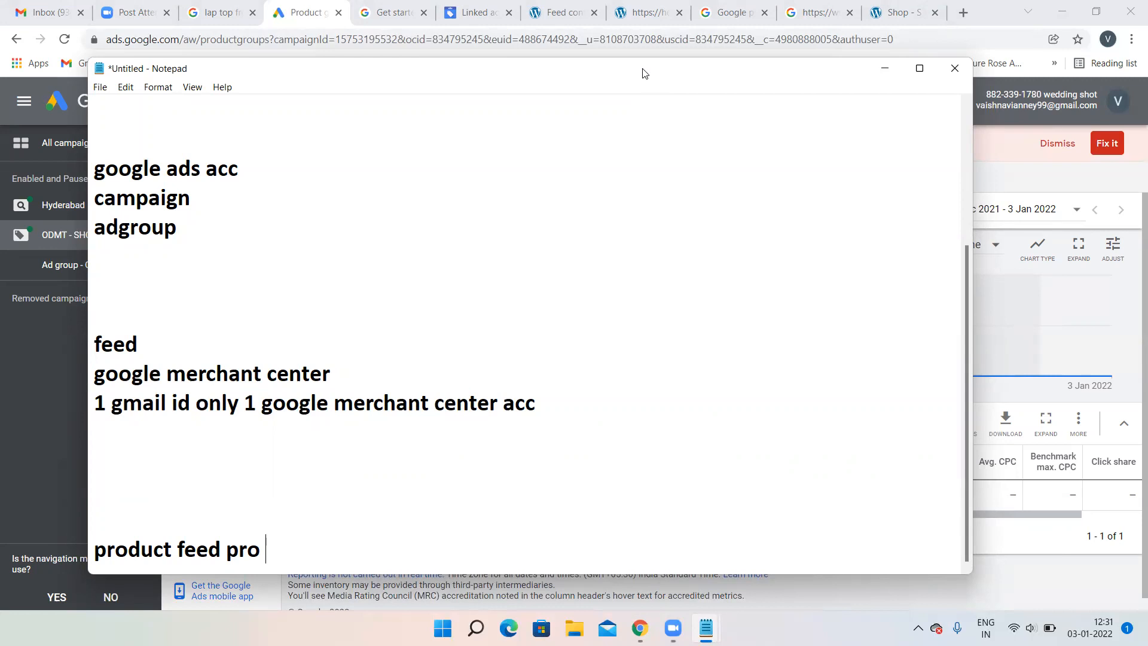
left_click(827, 9)
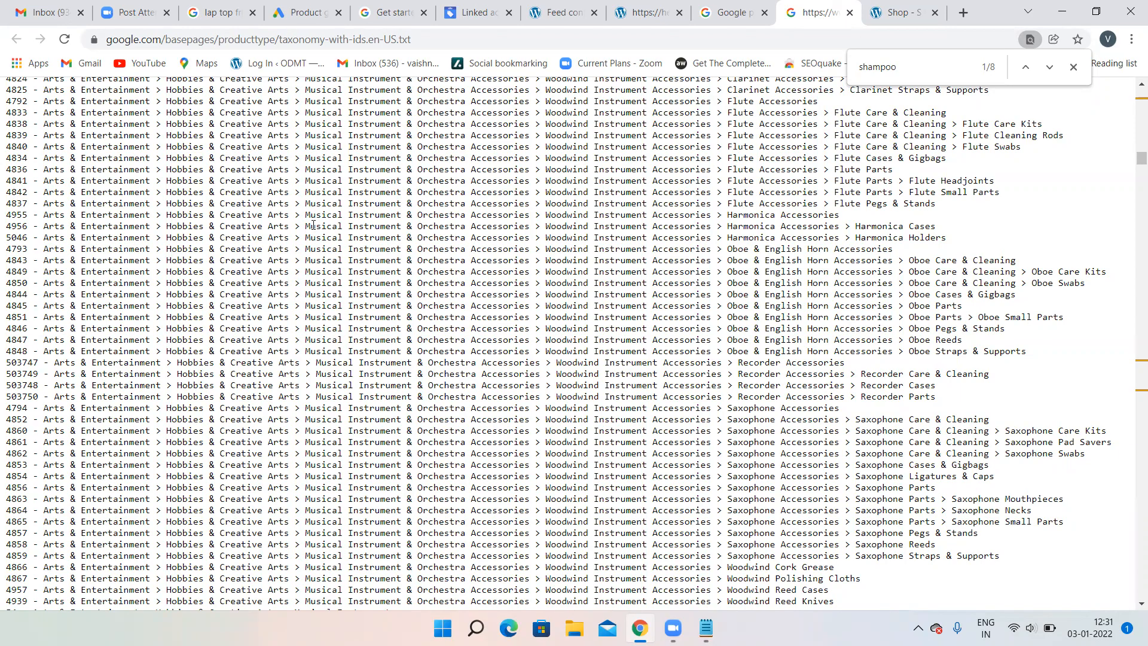
Review the Google product taxonomy list, then scroll through the PROJECT feed XML items
scroll(314, 225, "up", 15)
scroll(313, 225, "up", 15)
scroll(313, 225, "up", 2)
scroll(313, 226, "down", 5)
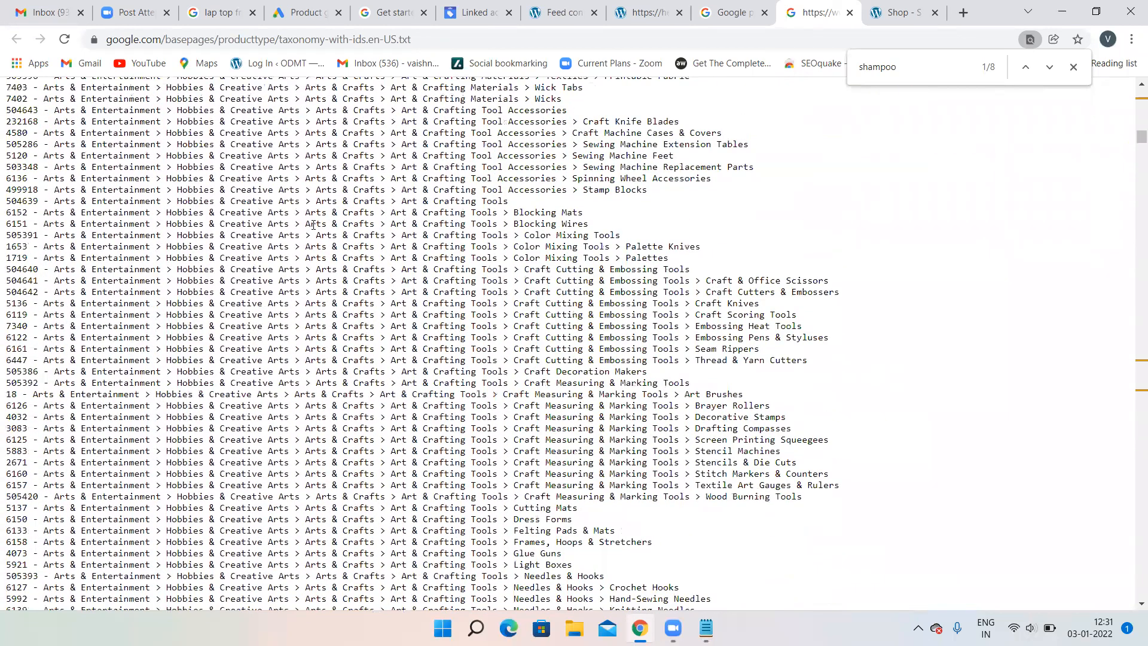
scroll(314, 225, "up", 10)
scroll(498, 177, "up", 4)
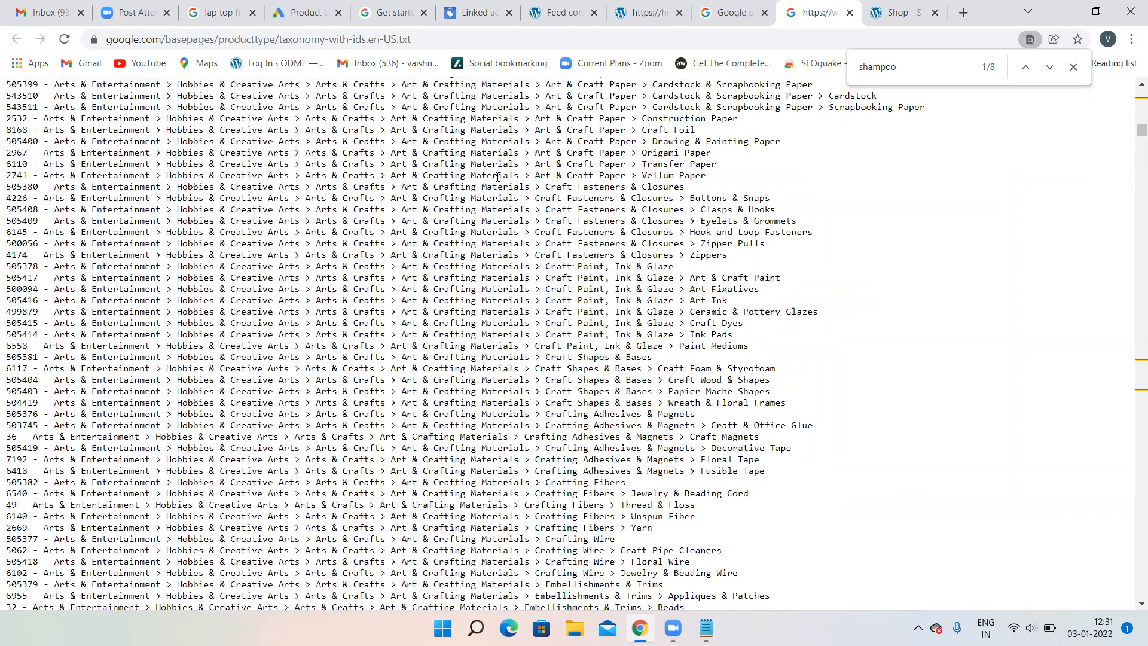
left_click(646, 13)
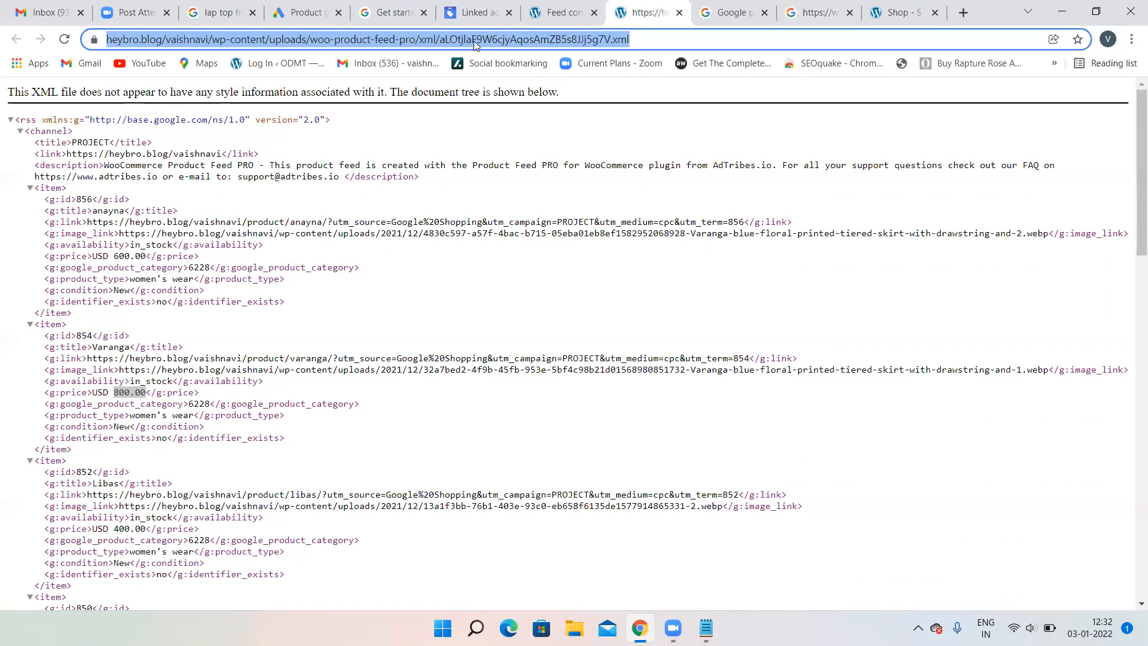
scroll(524, 409, "down", 8)
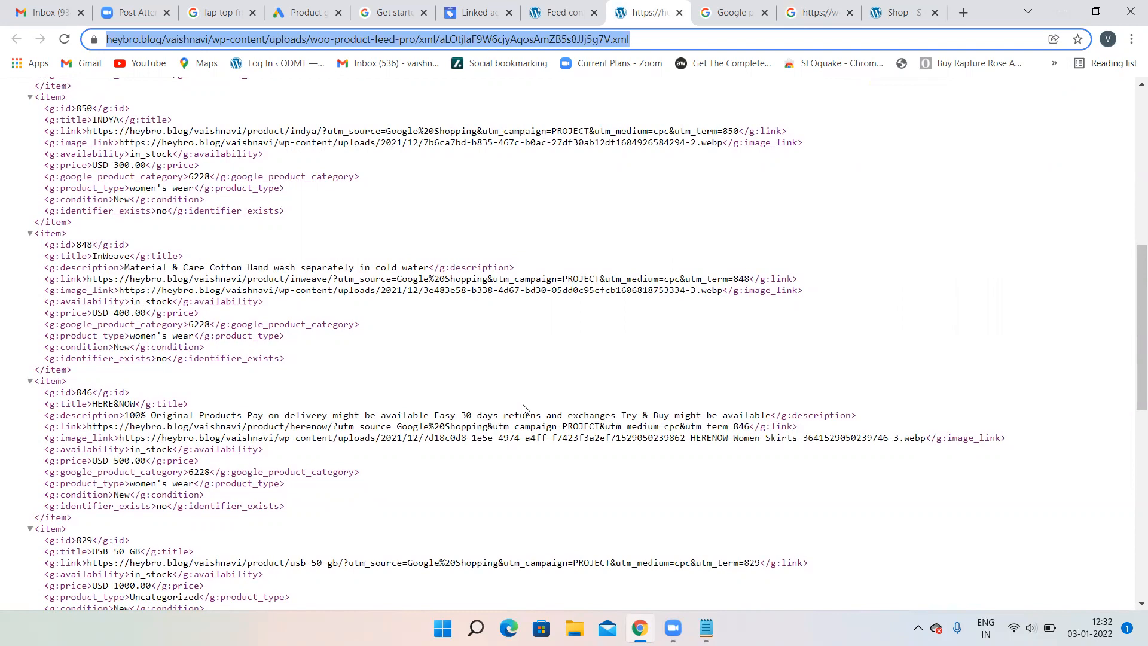
Check the Merchant Center linked accounts, then switch Google Ads to a different signed-in account
left_click(445, 6)
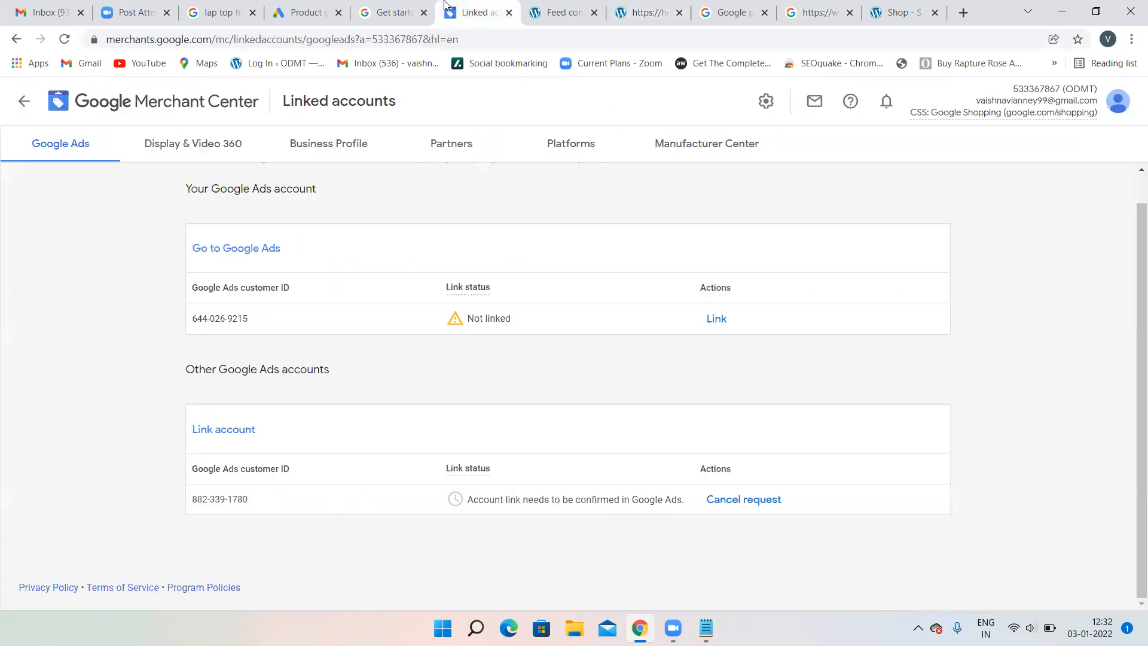
left_click(326, 7)
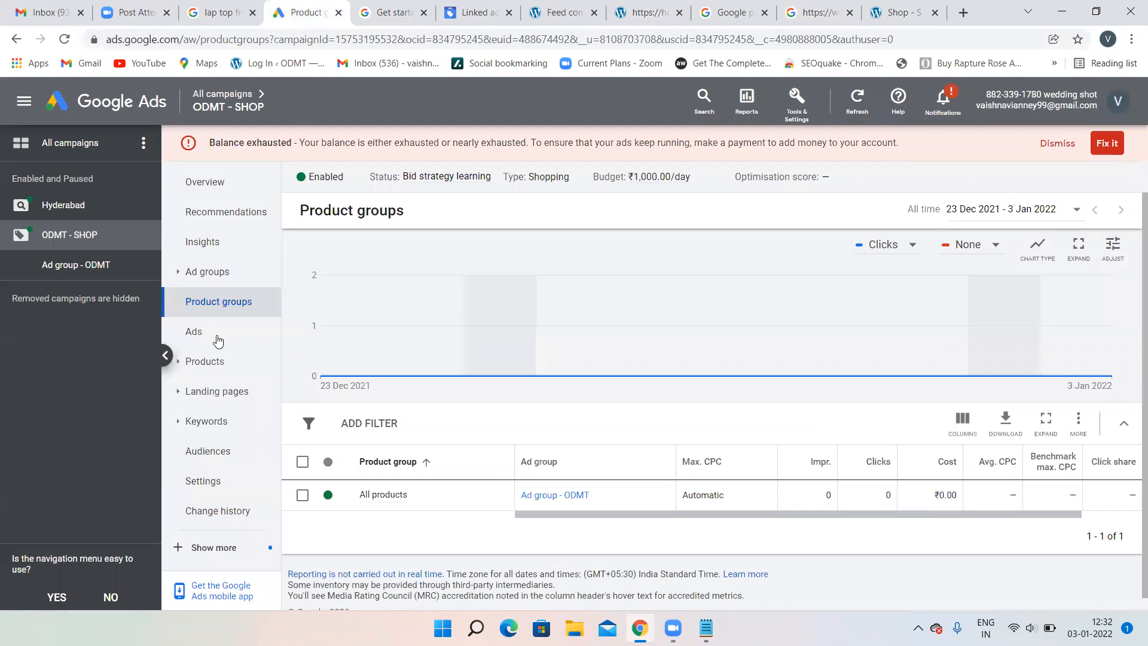
mouse_move(616, 280)
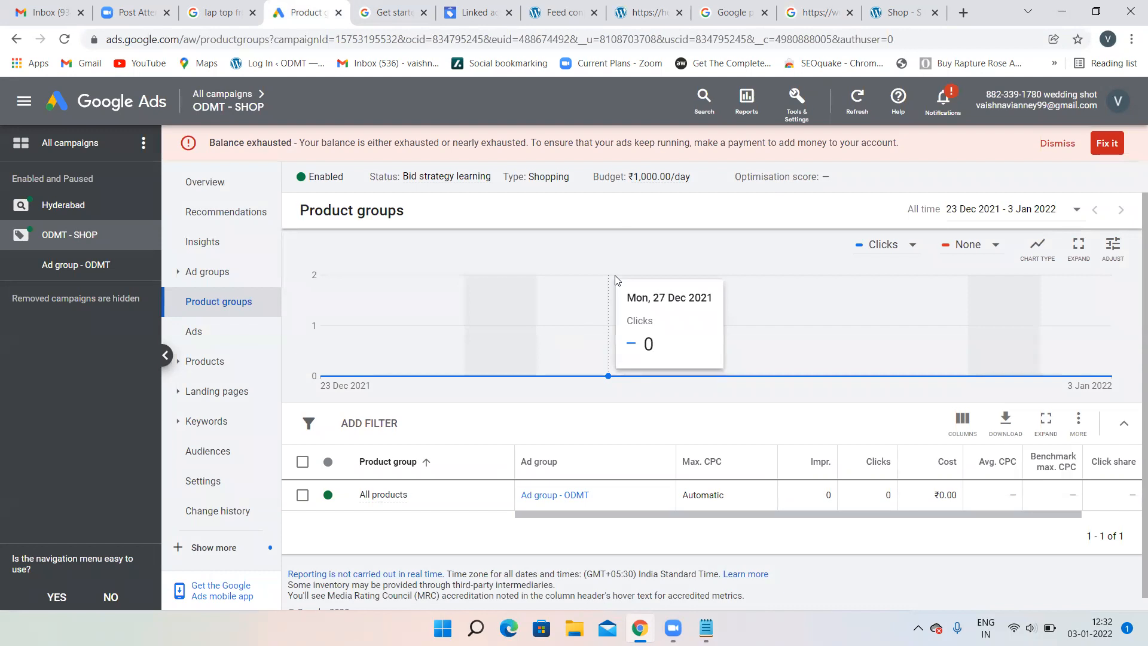
left_click(1120, 102)
left_click(972, 256)
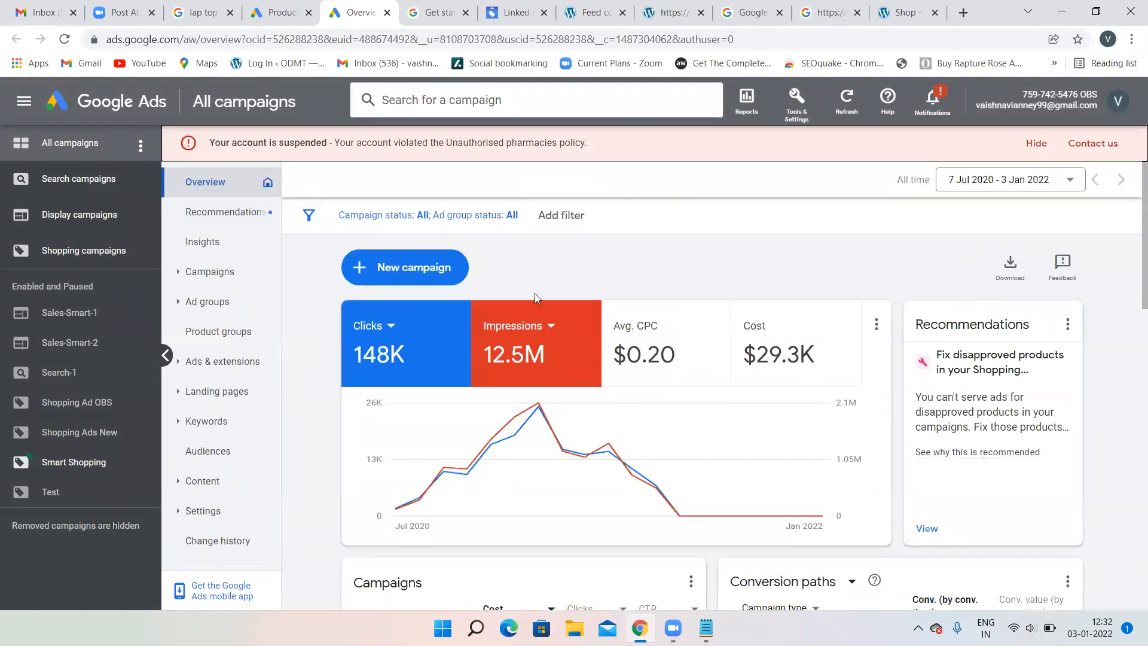
Open the Negative Keywords page and show 500 rows per page
left_click(190, 424)
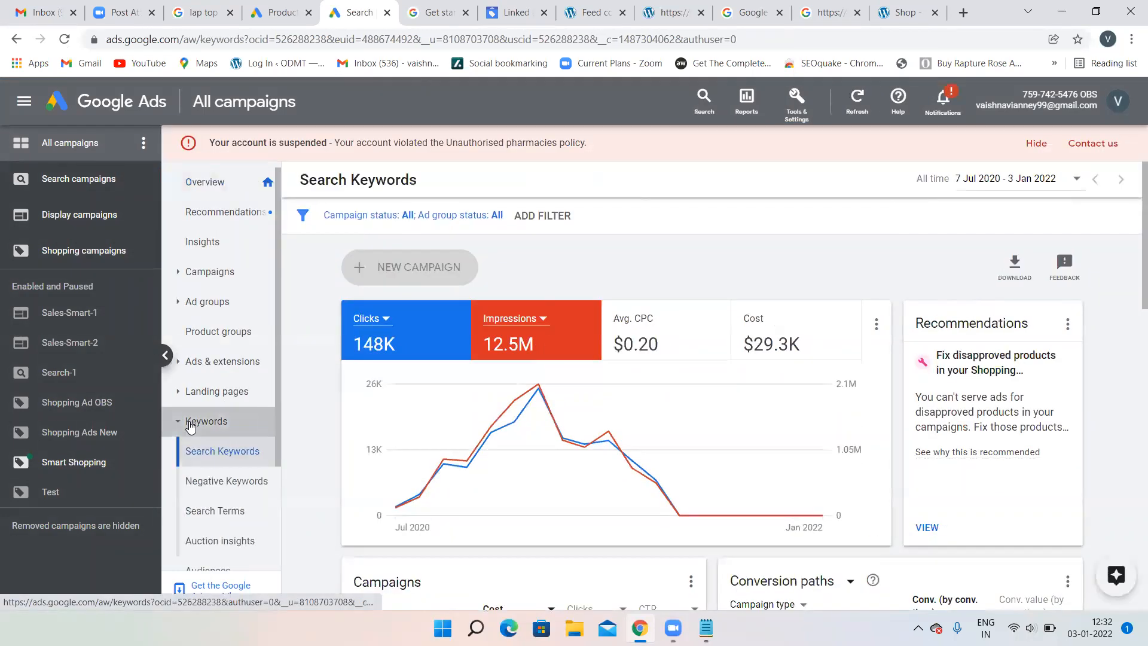
left_click(193, 484)
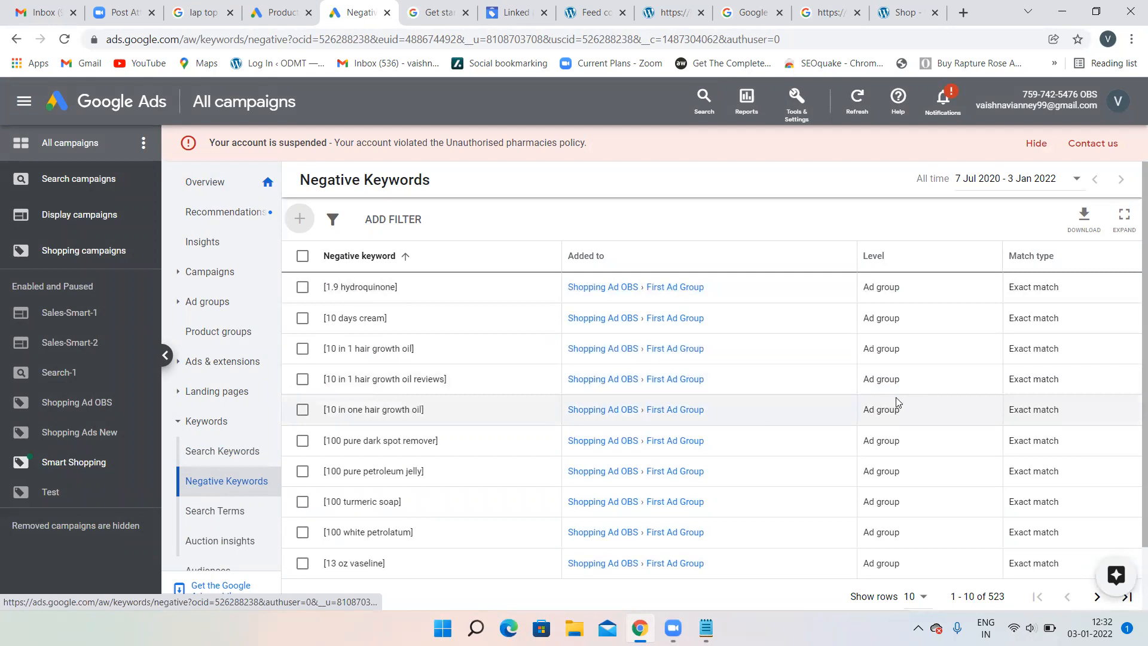
scroll(897, 395, "down", 2)
left_click(921, 525)
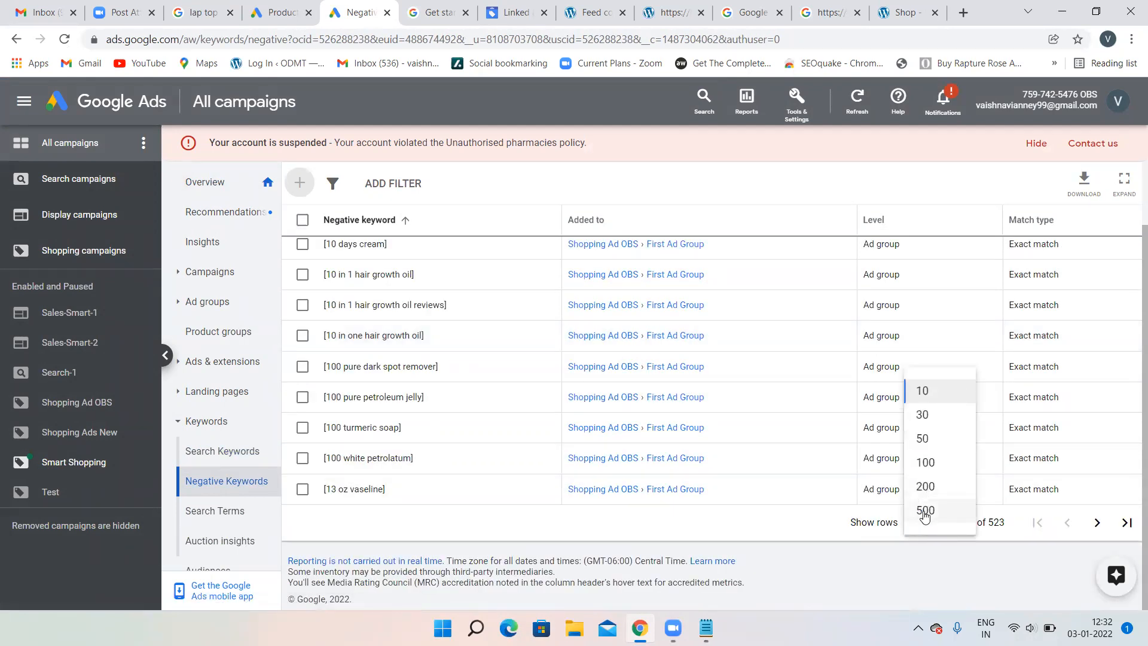
left_click(924, 511)
Scroll through the 523 negative keywords, such as the broad-match terms what, where and why
scroll(925, 516, "up", 2)
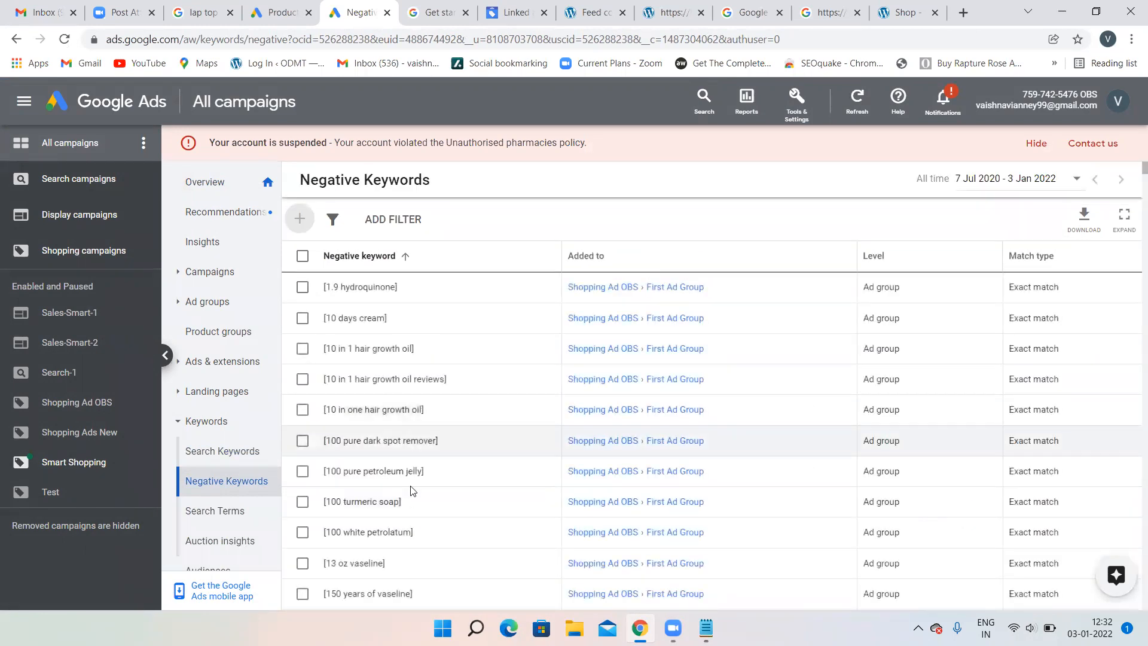
scroll(501, 399, "down", 20)
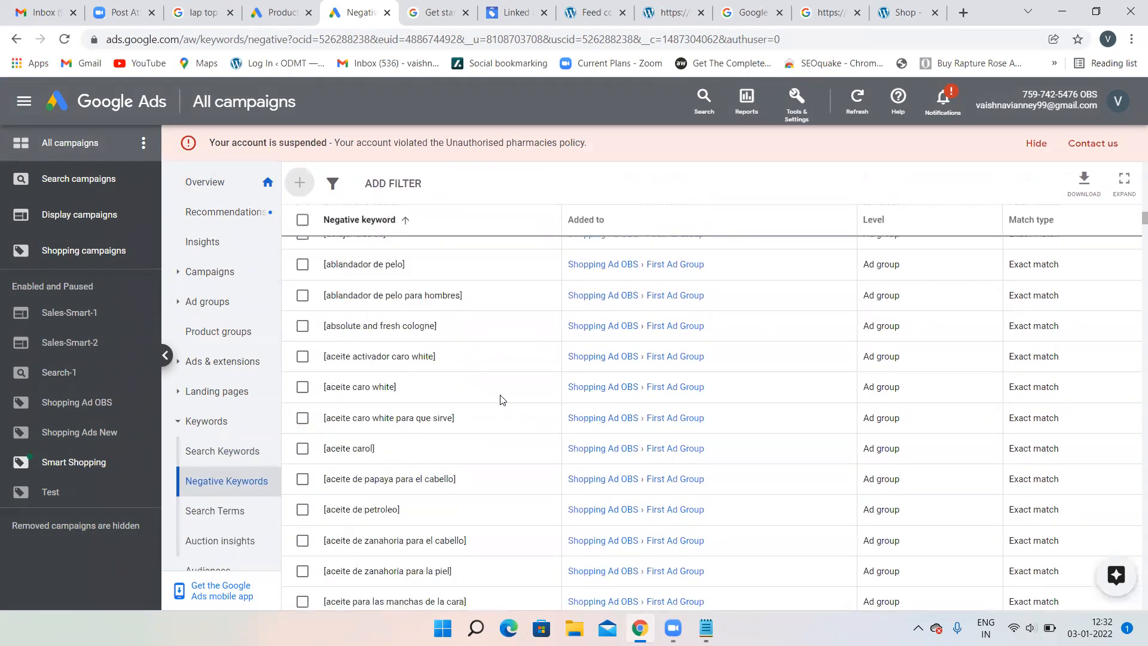
scroll(501, 399, "down", 20)
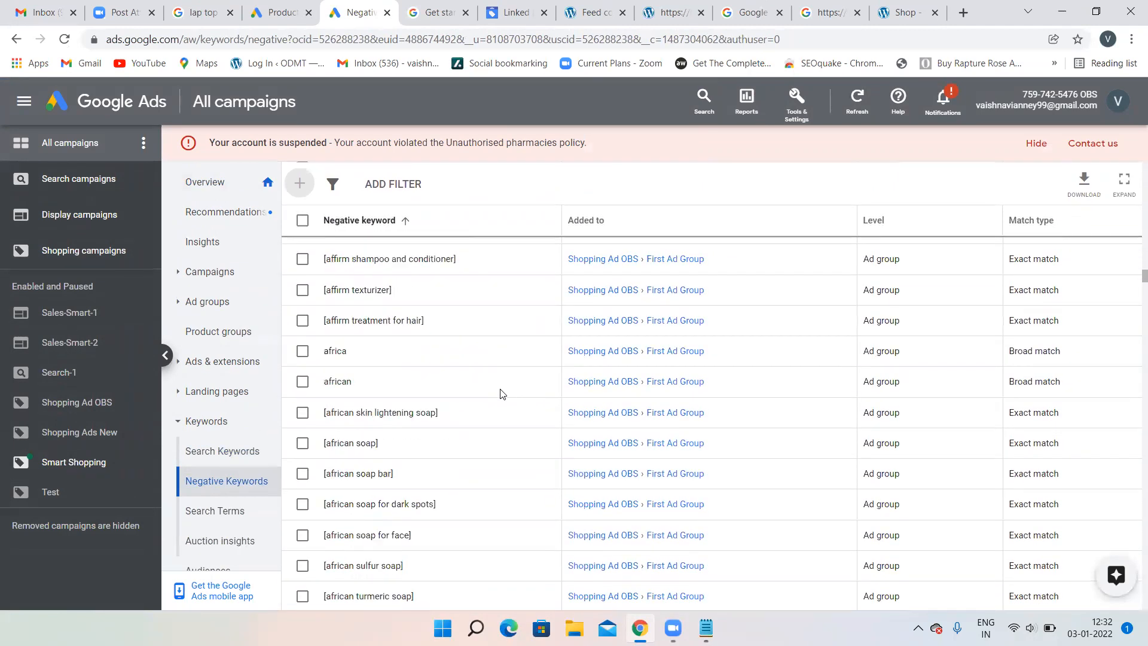
scroll(501, 384, "down", 15)
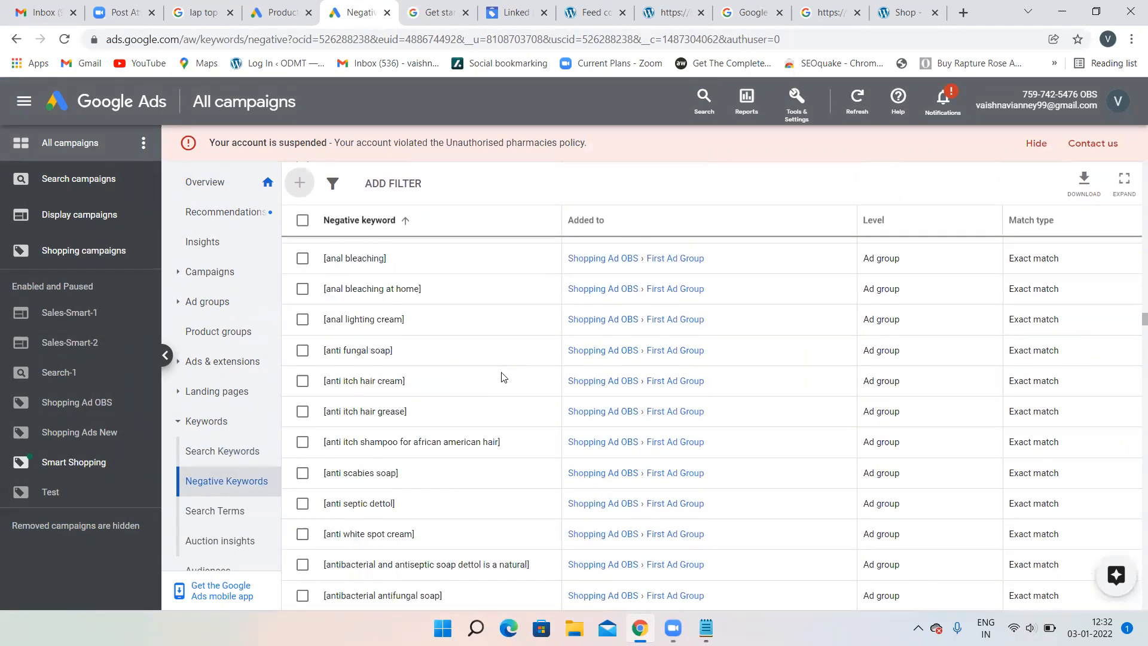
scroll(501, 376, "down", 20)
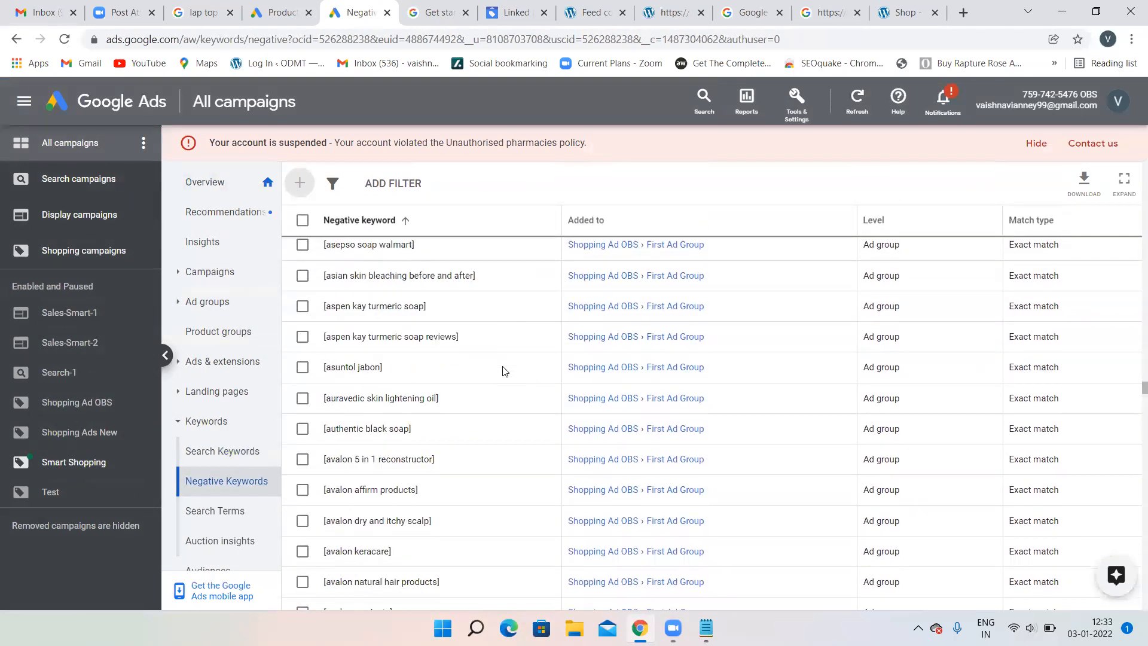
scroll(502, 371, "down", 15)
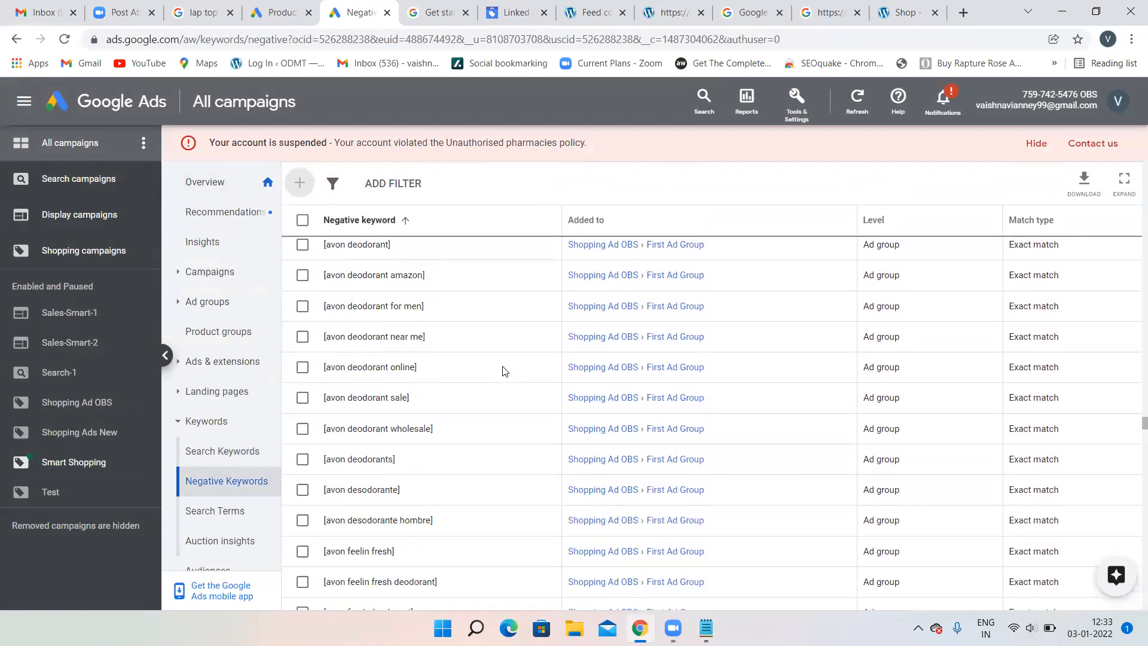
scroll(502, 371, "down", 20)
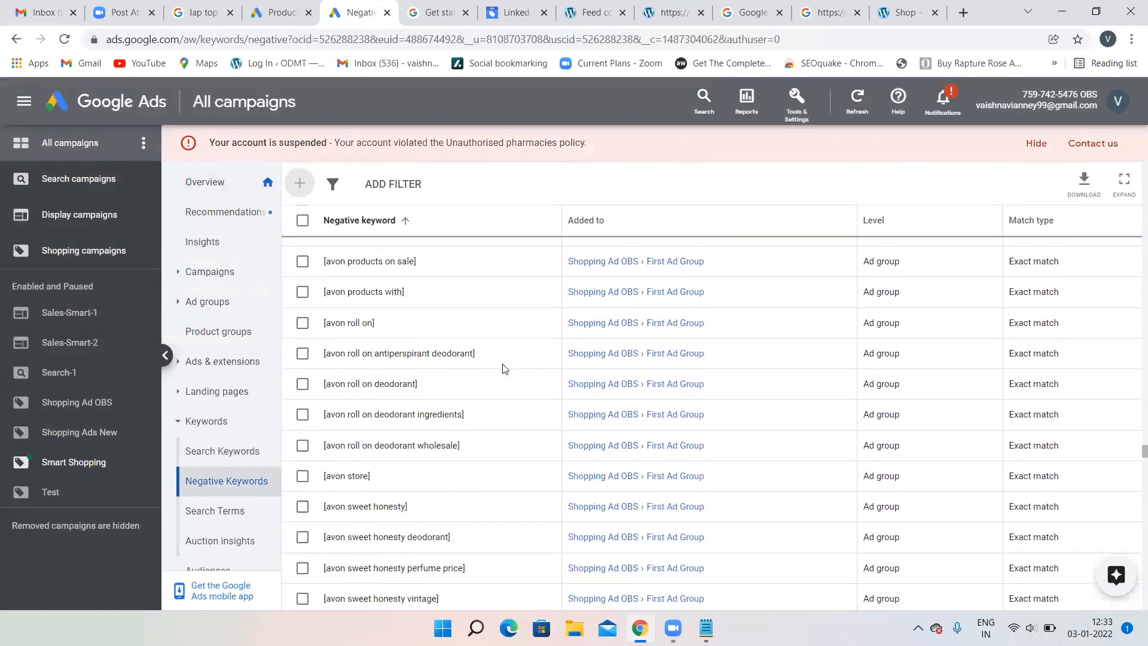
scroll(502, 366, "down", 20)
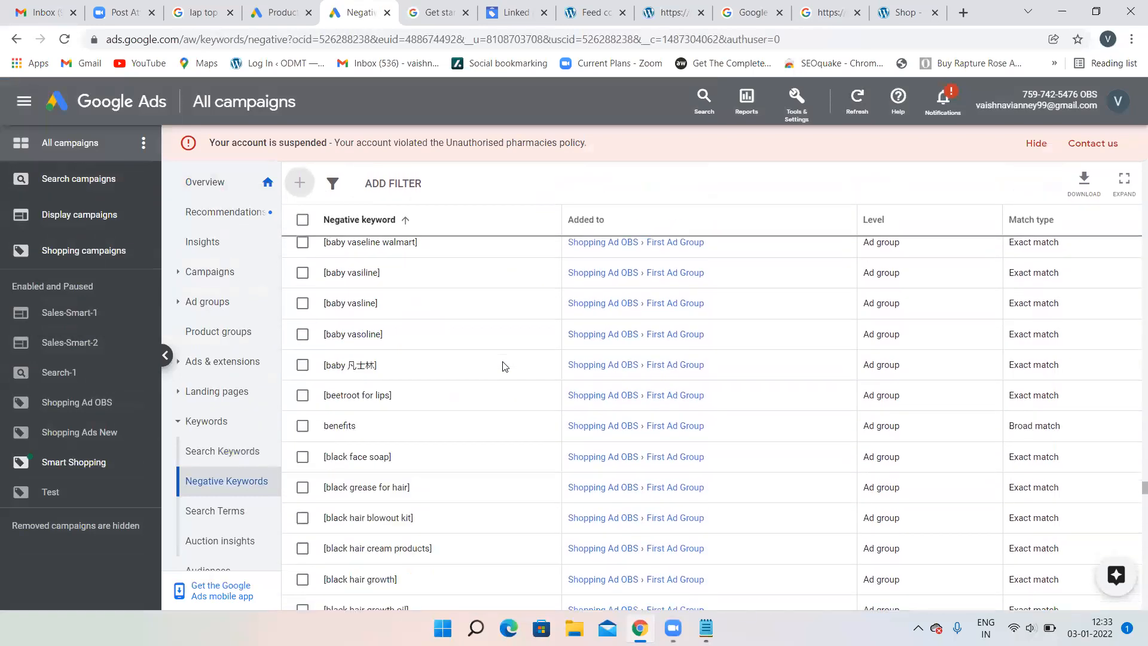
scroll(502, 365, "down", 20)
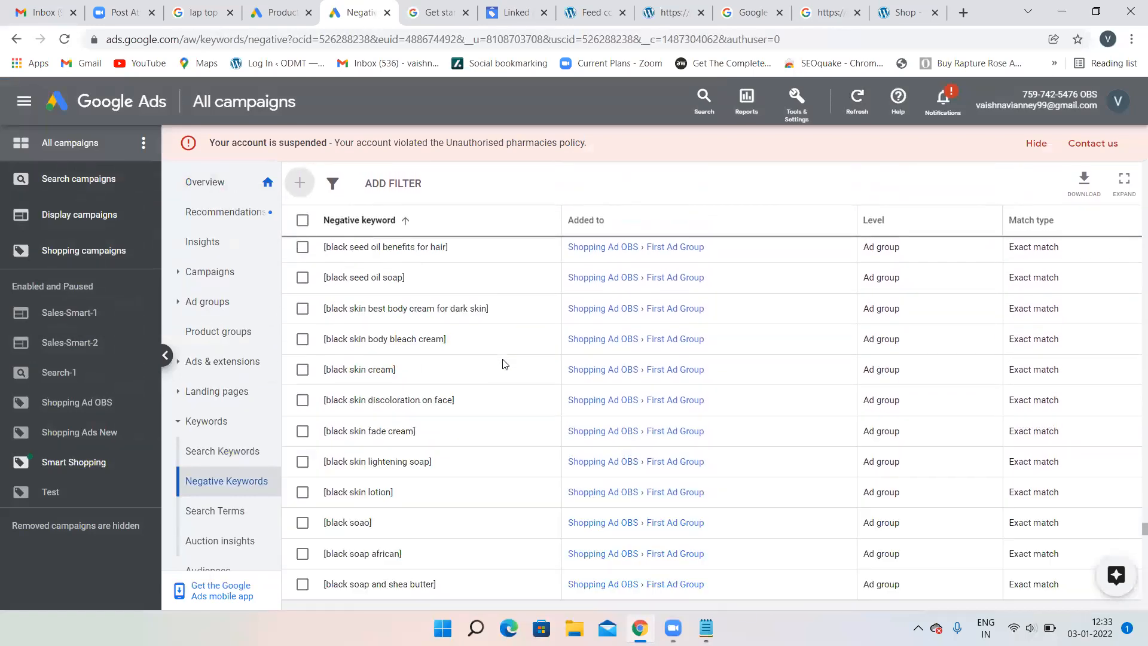
scroll(503, 364, "down", 20)
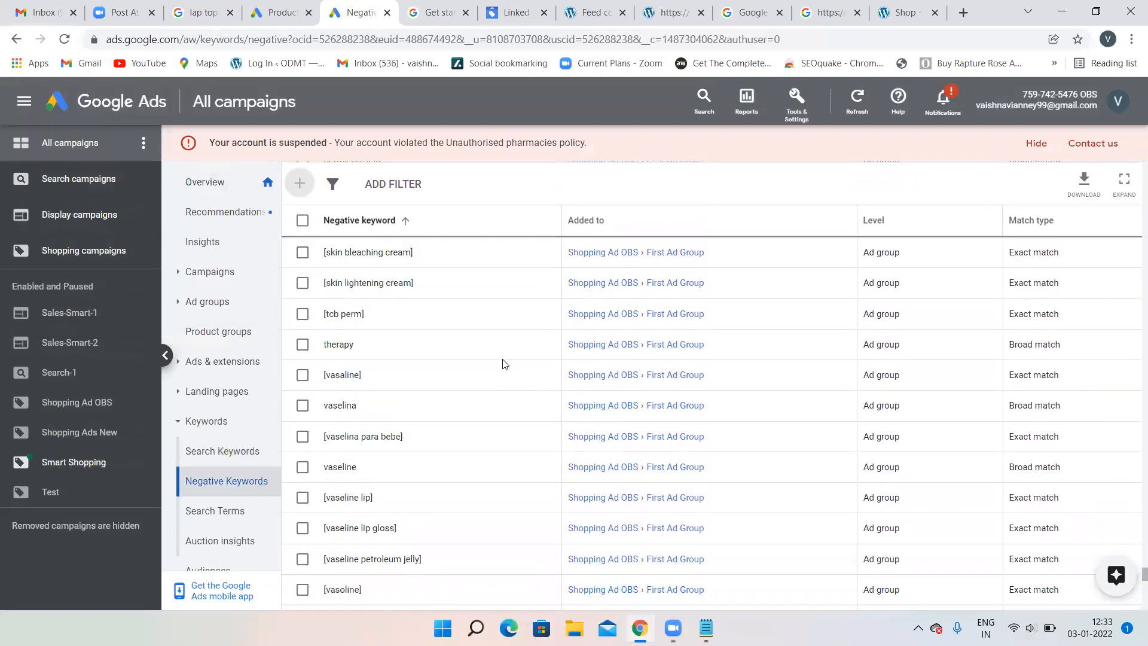
scroll(426, 404, "up", 5)
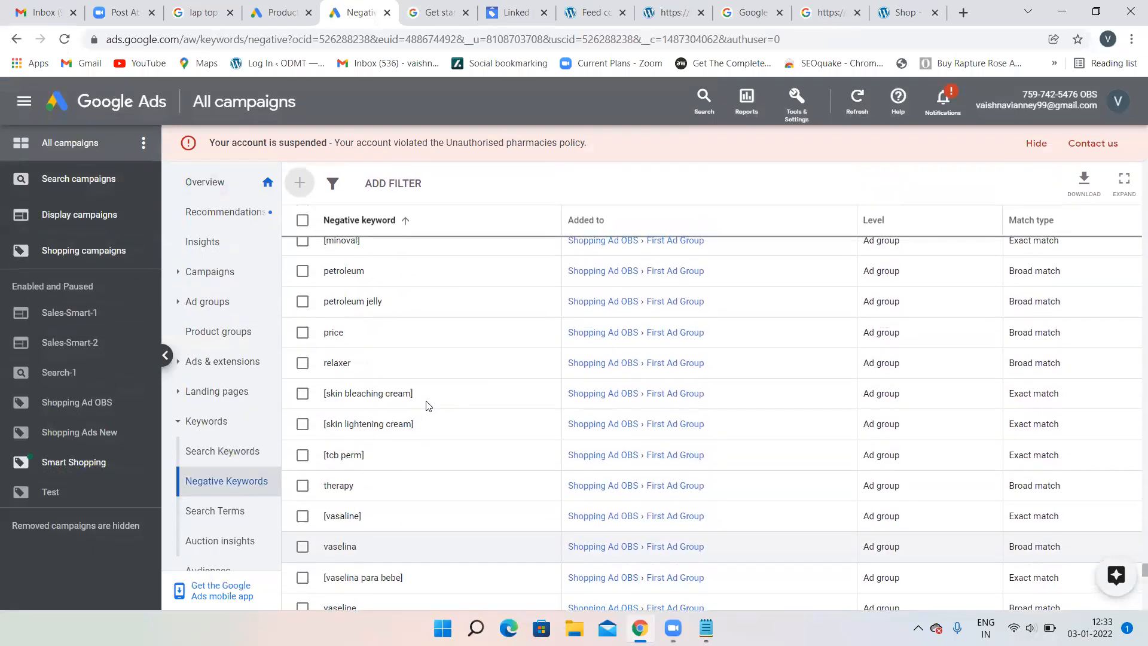
scroll(428, 405, "up", 2)
scroll(427, 405, "down", 1)
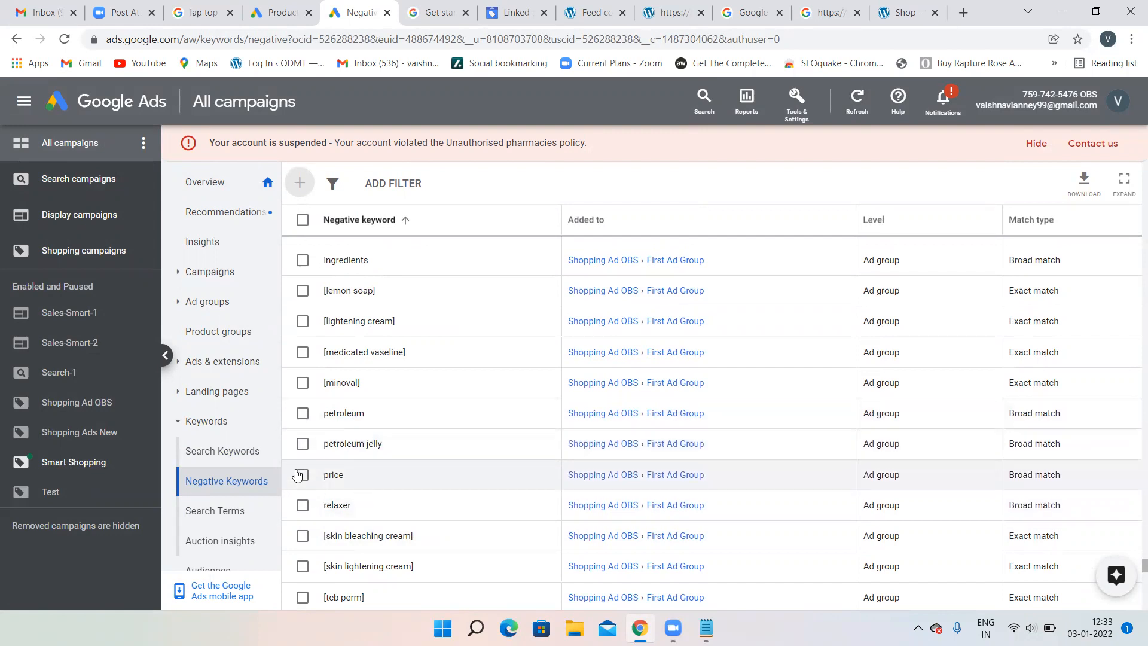
scroll(409, 408, "down", 4)
scroll(408, 412, "down", 10)
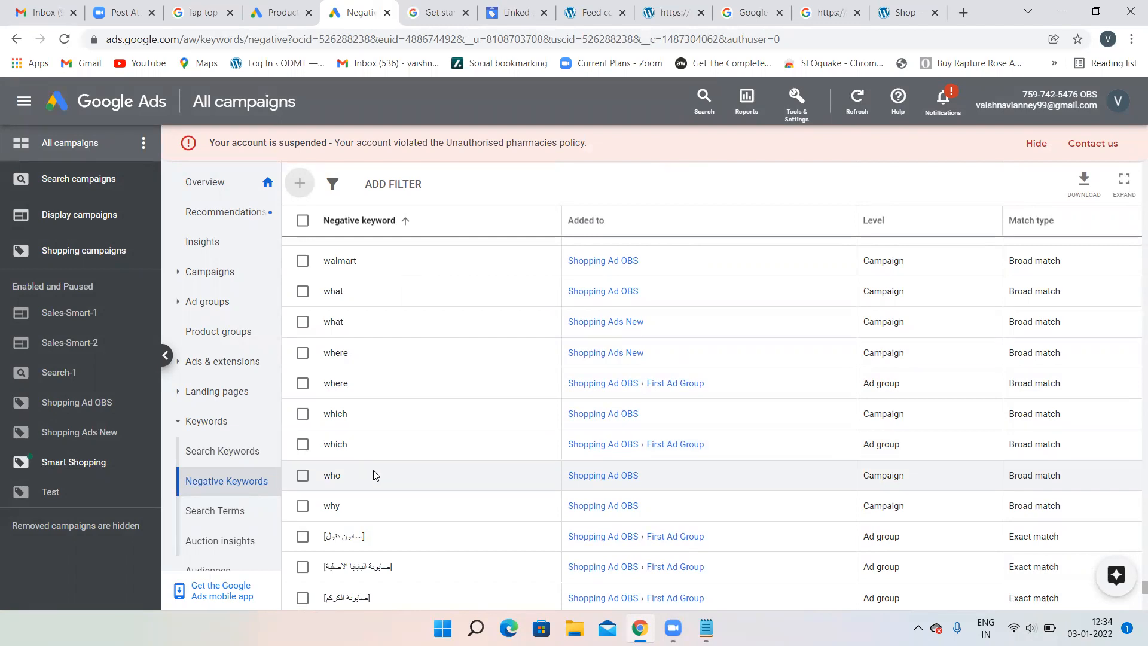
scroll(500, 445, "down", 3)
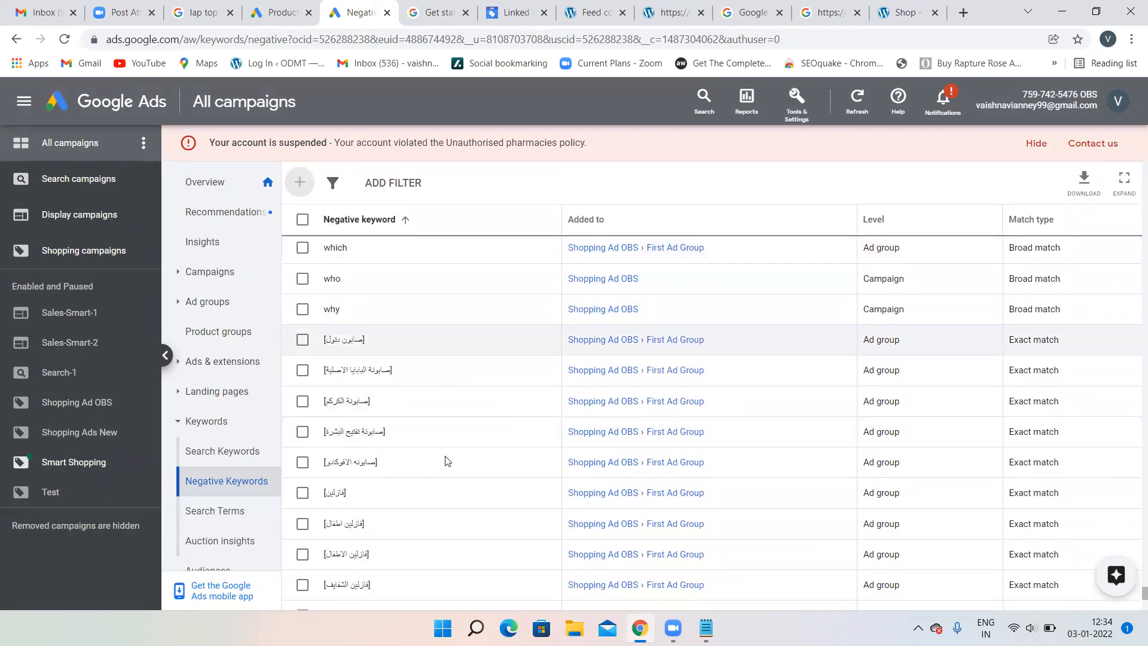
scroll(448, 367, "up", 4)
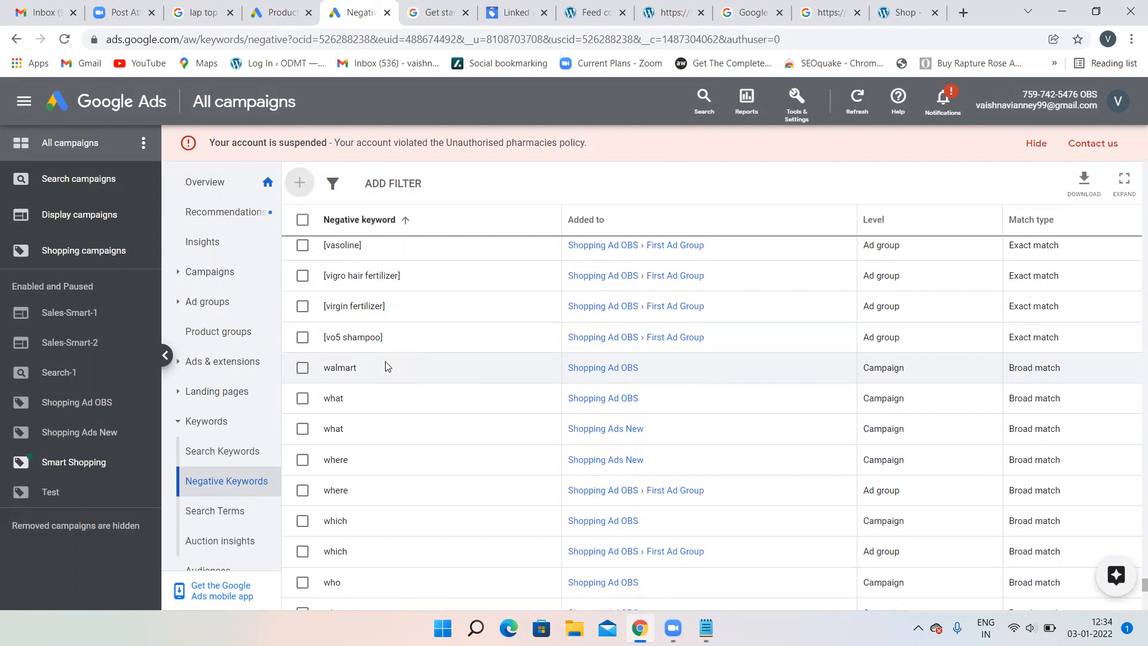
scroll(410, 430, "down", 10)
scroll(411, 430, "up", 20)
scroll(411, 430, "up", 4)
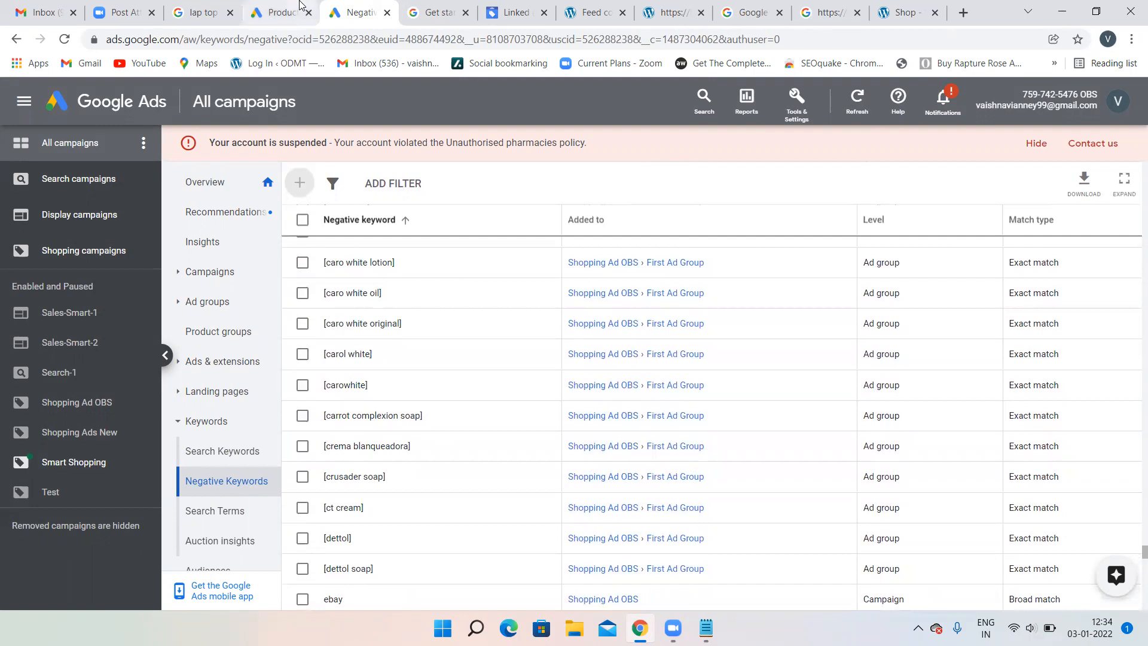
Delete the blank line above 'product feed pro' in the notes, then return to the All campaigns overview
left_click(298, 7)
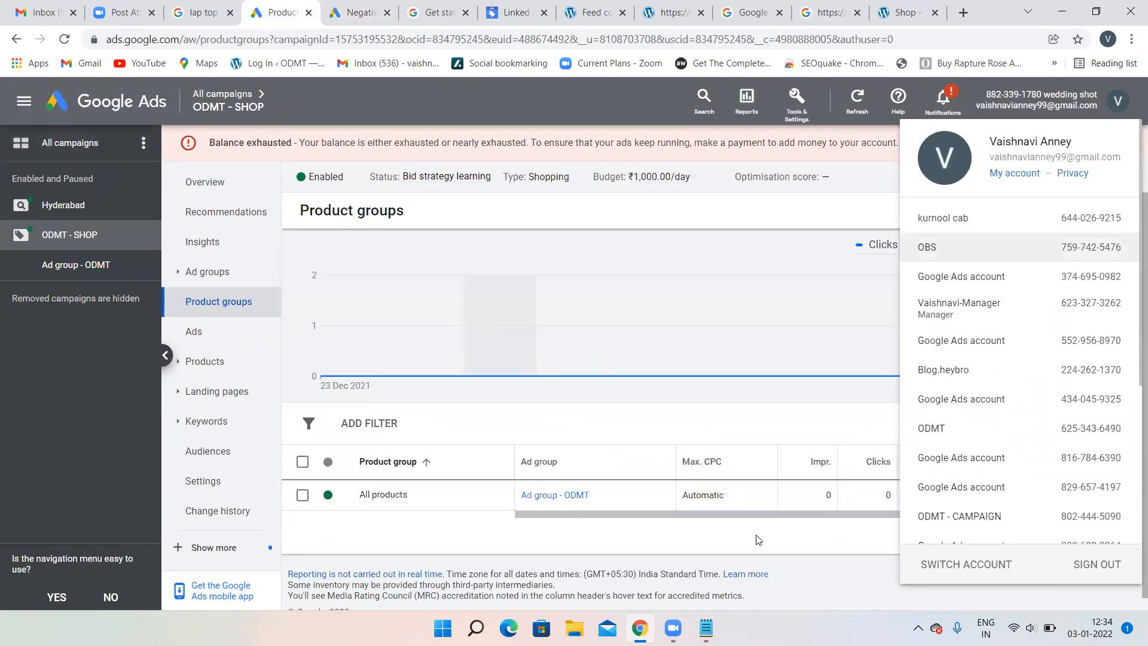
mouse_move(706, 625)
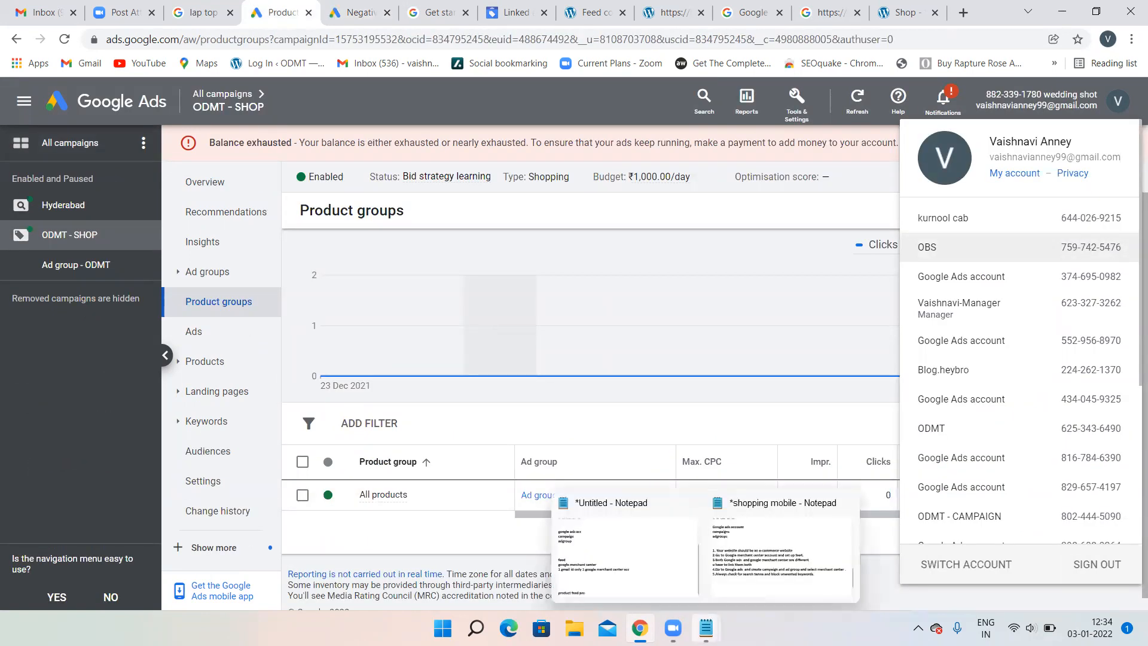
left_click(672, 569)
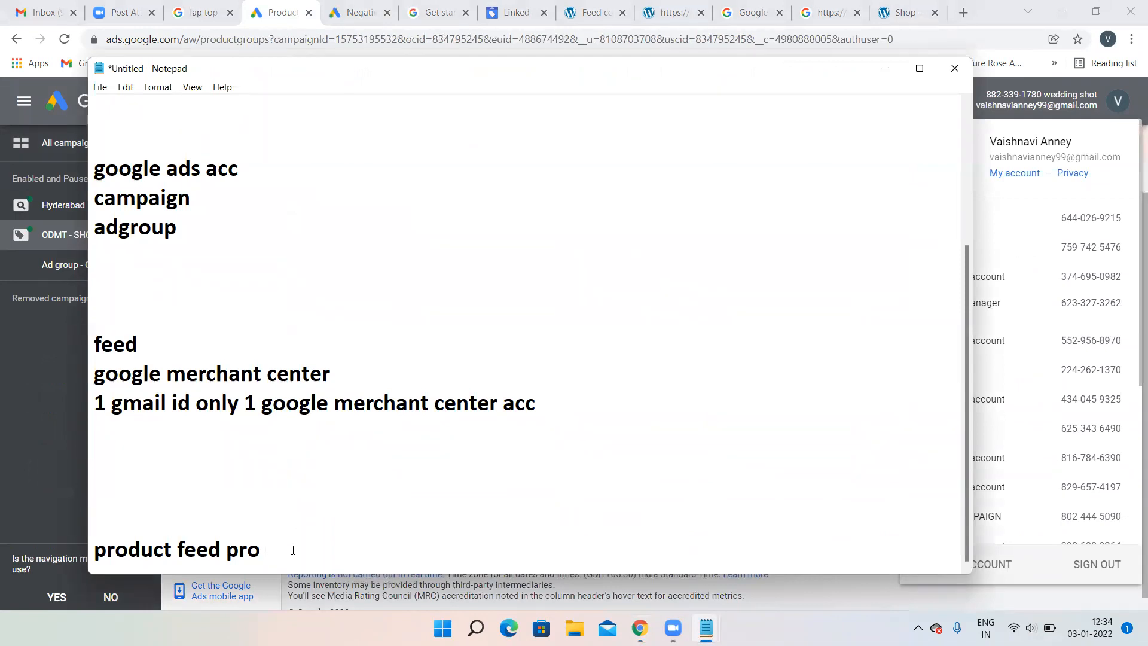
left_click(98, 517)
key("BackSpace")
key("BackSpace")
key("BackSpace")
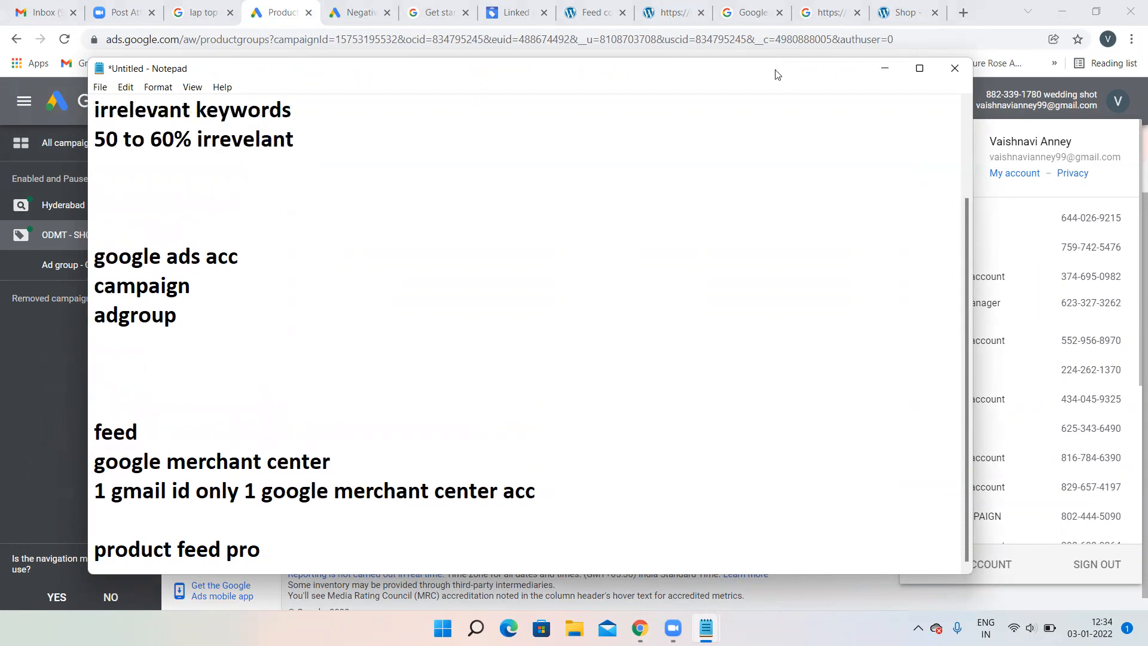
left_click(886, 70)
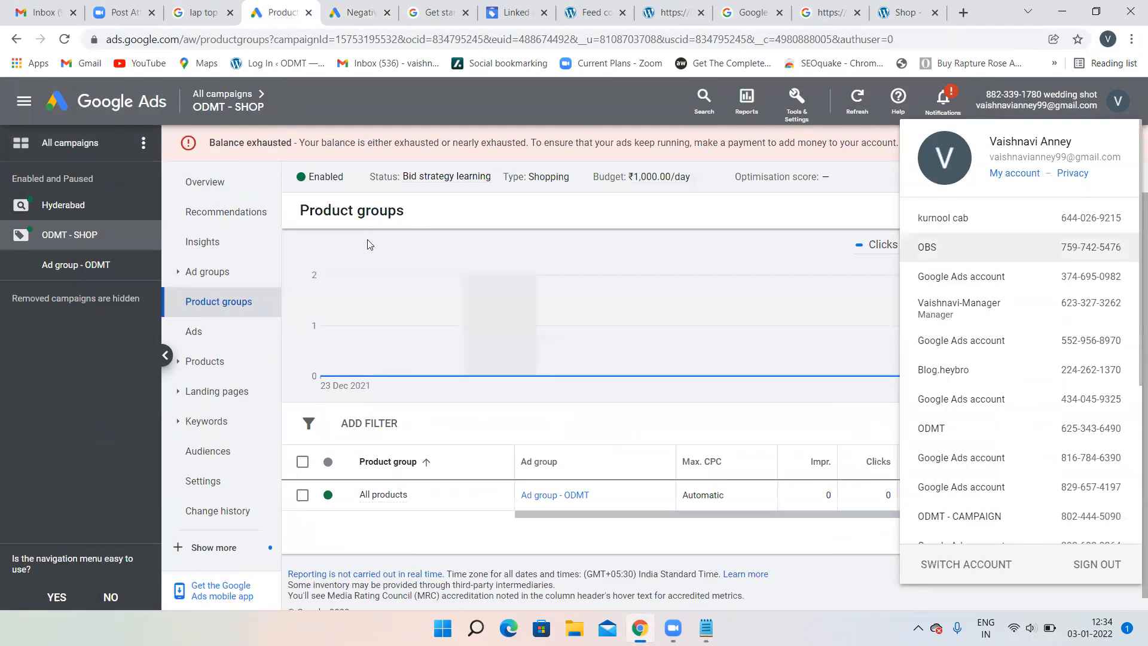
left_click(127, 113)
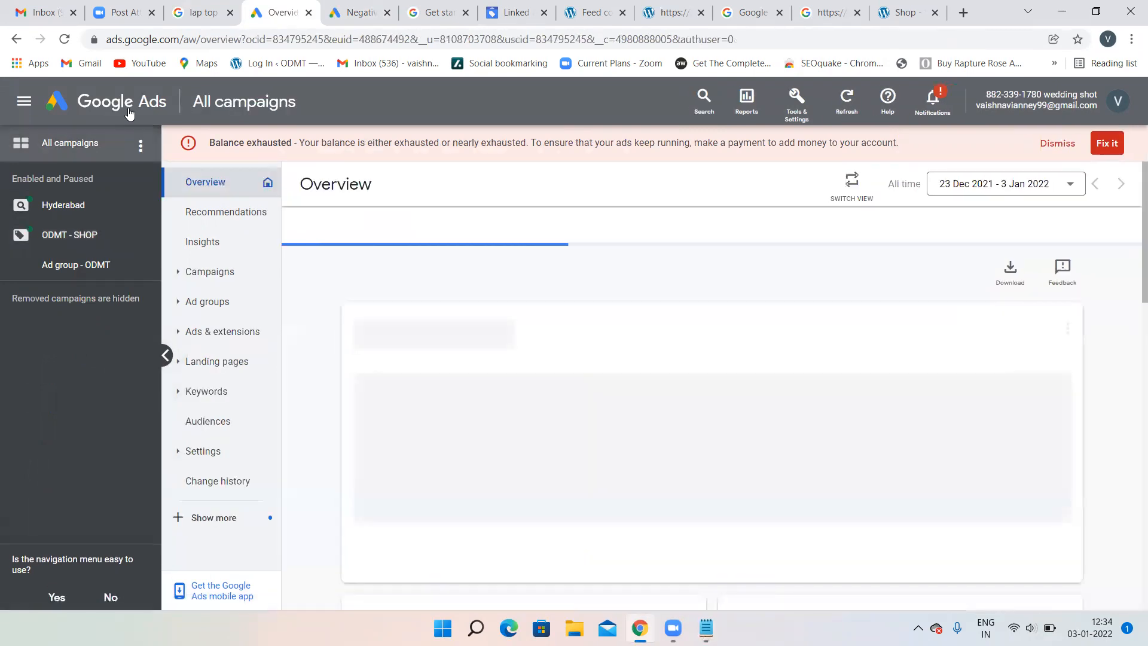
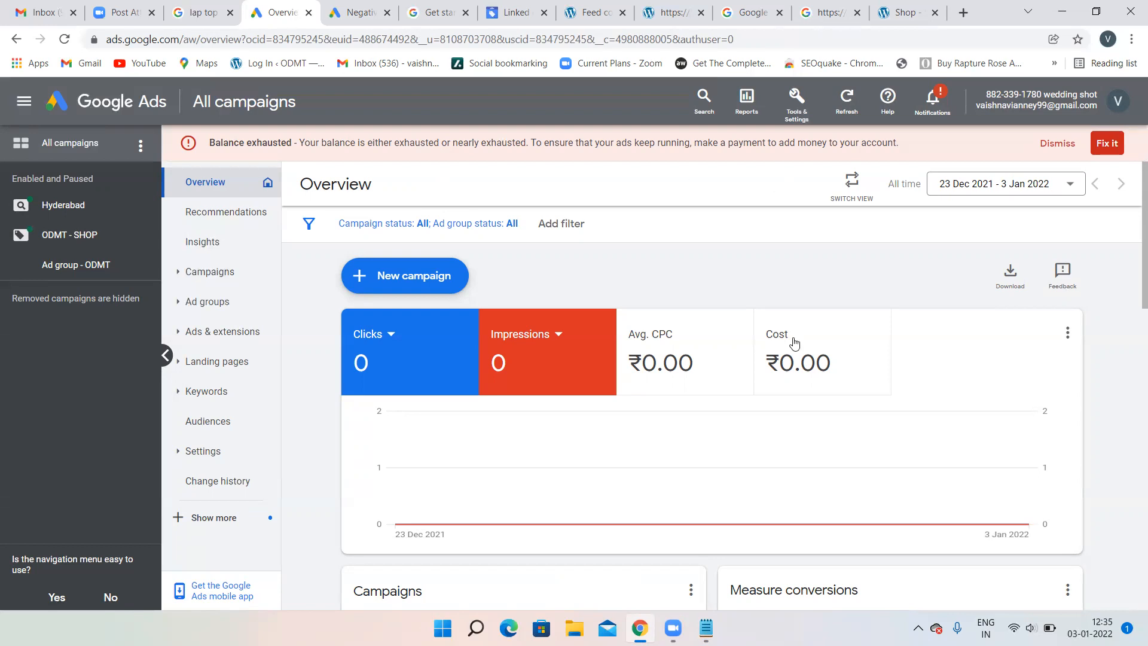
Add a new line reading 'mobile' below the existing Untitled notes
left_click(706, 627)
left_click(657, 573)
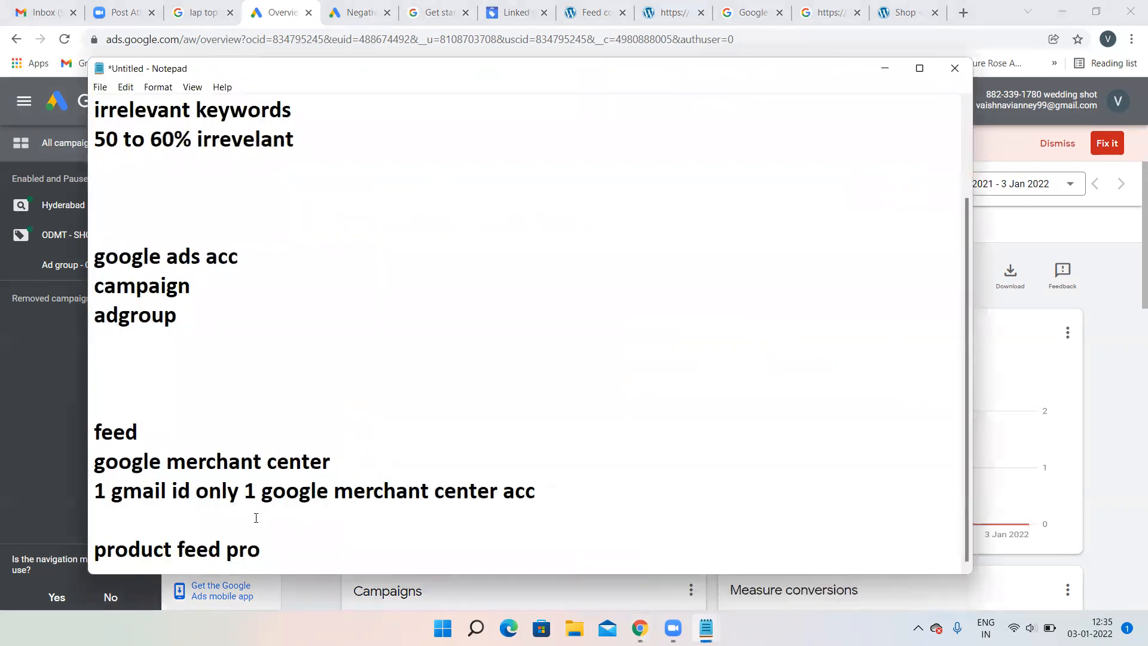
left_click(326, 558)
key("Return")
key("Return")
key("Return")
key("Return")
key("Return")
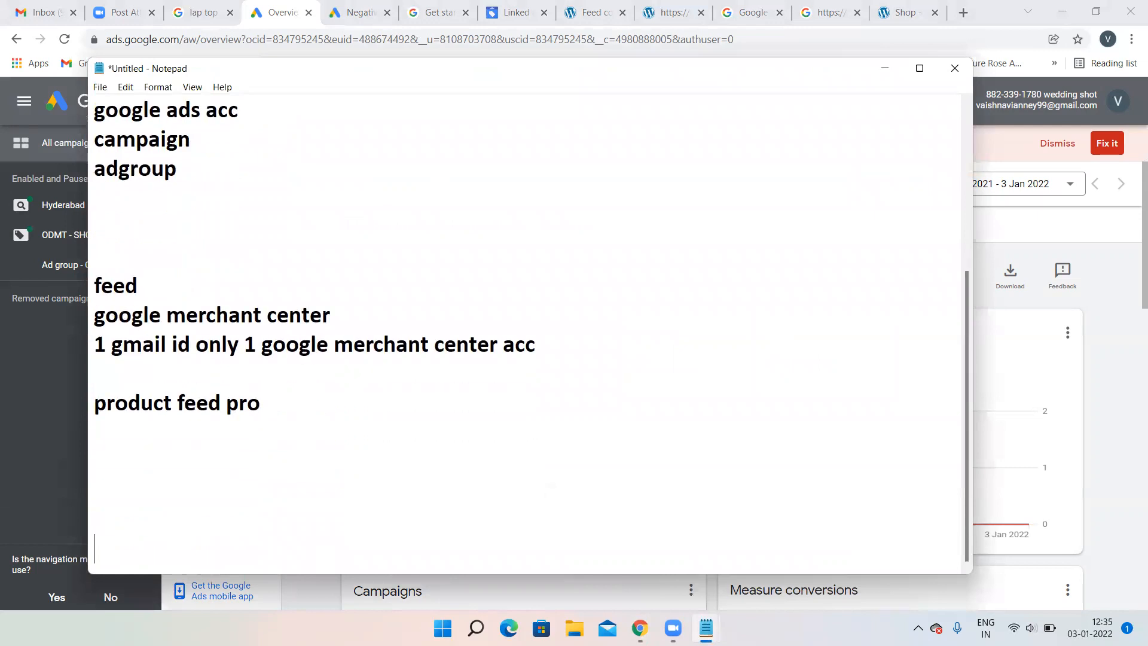
type("mobile")
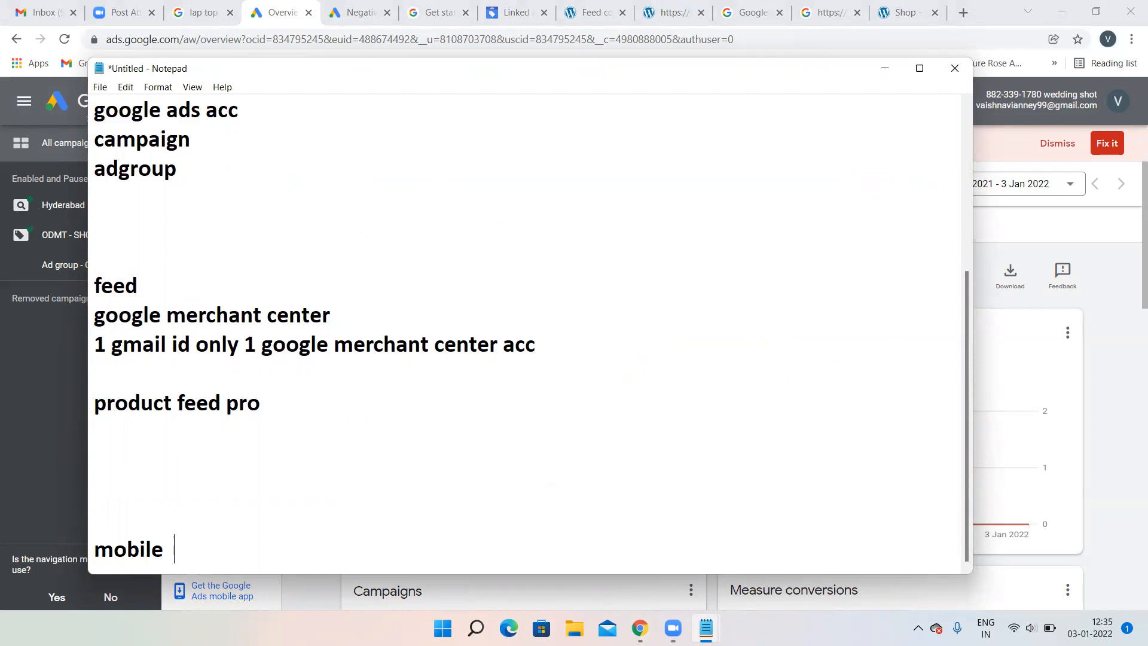
Highlight text, SERP, CPC and location in the shopping mobile notes, then minimize both note windows
mouse_move(706, 628)
left_click(789, 544)
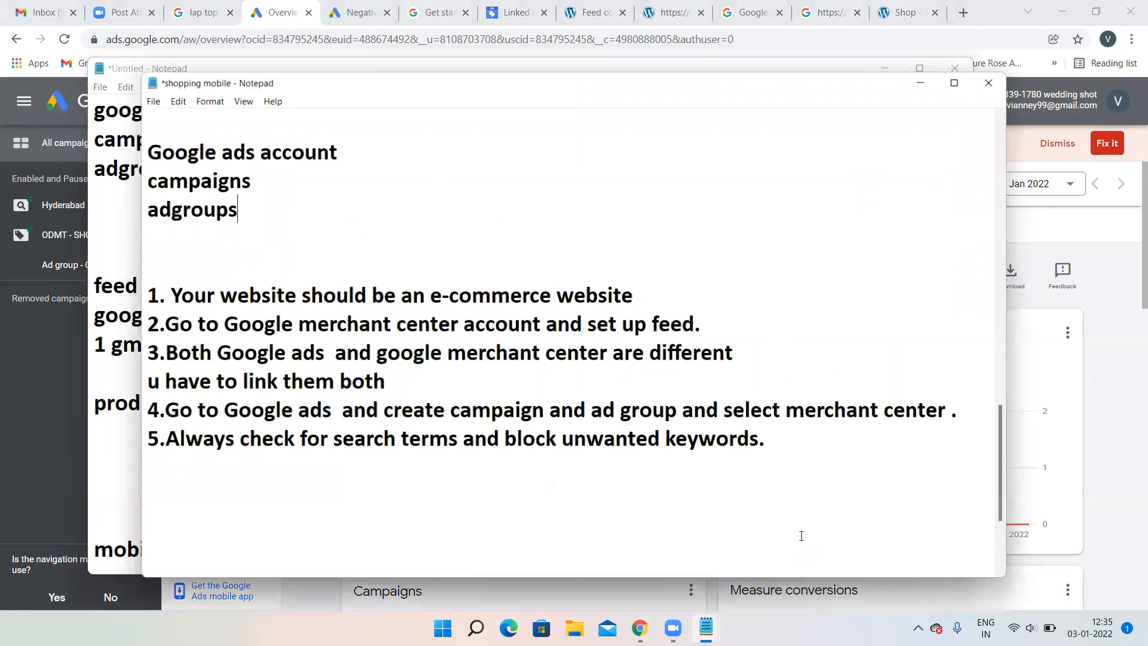
scroll(480, 277, "down", 10)
scroll(479, 277, "up", 2)
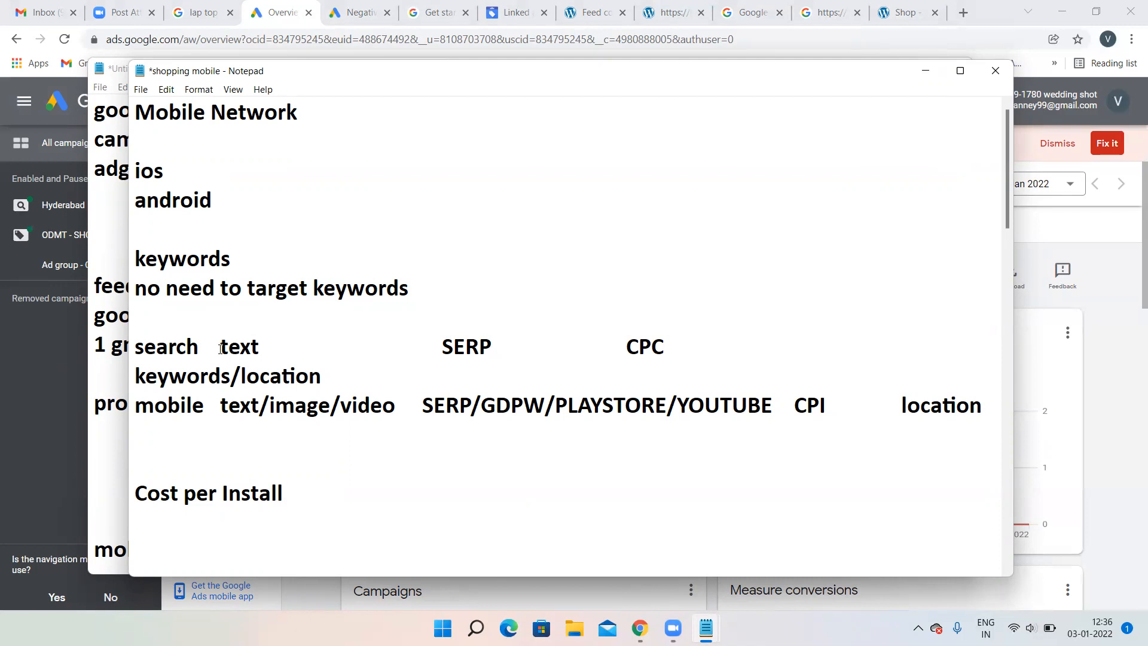
left_click_drag(215, 345, 286, 338)
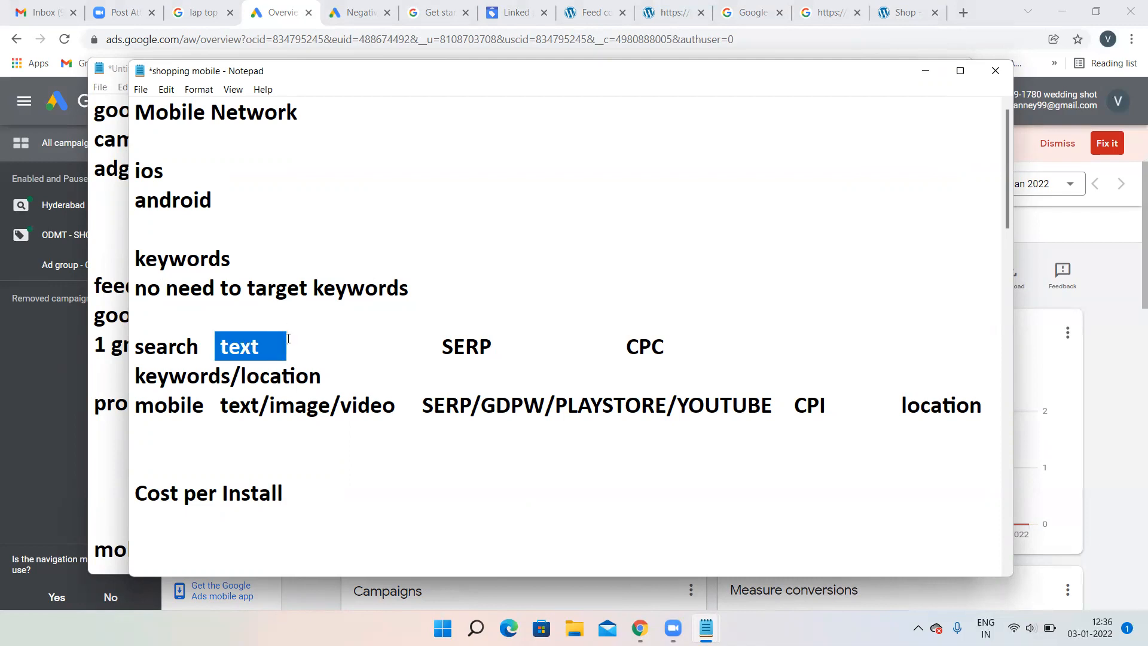
left_click_drag(440, 344, 520, 353)
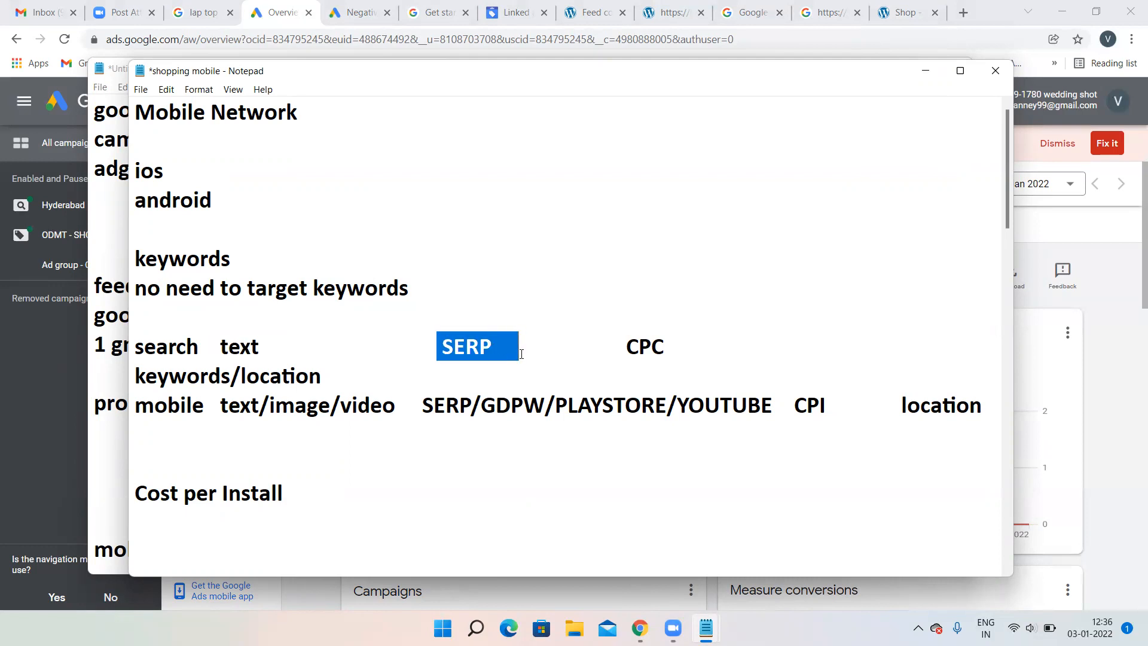
left_click_drag(615, 345, 691, 352)
left_click_drag(326, 375, 135, 367)
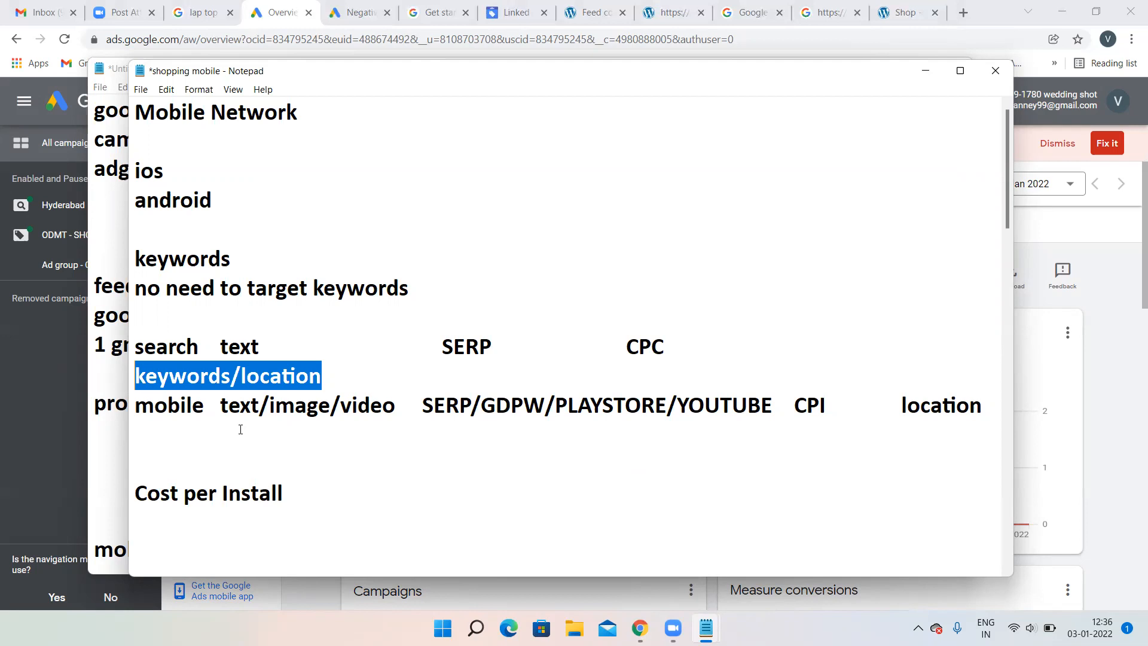
left_click_drag(880, 394, 984, 399)
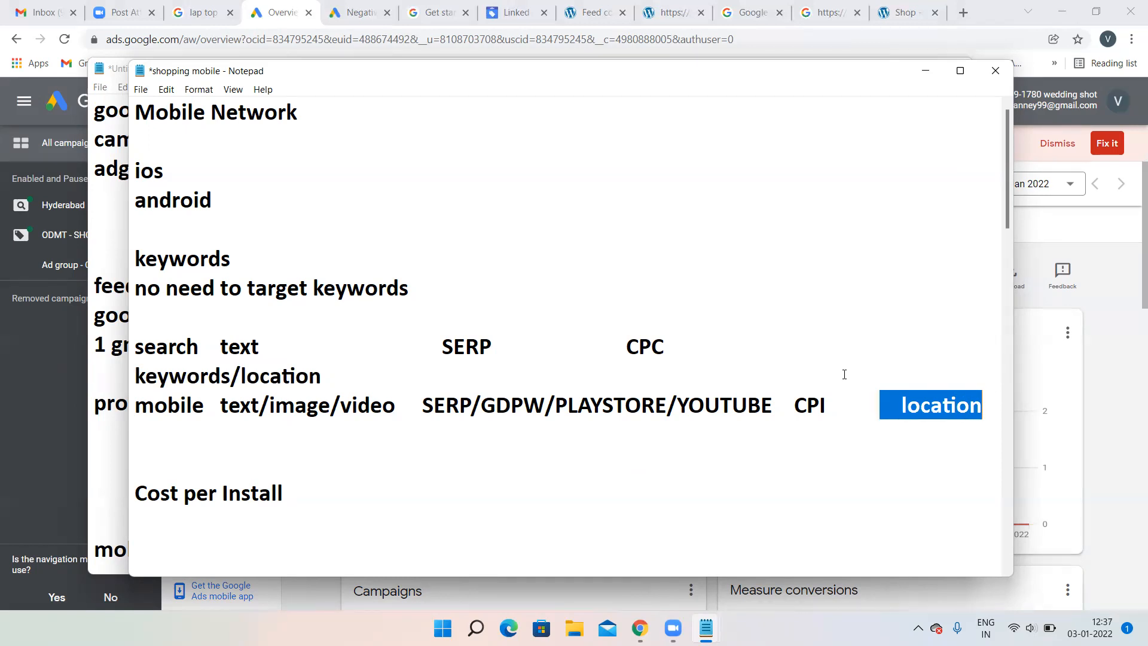
scroll(647, 478, "down", 1)
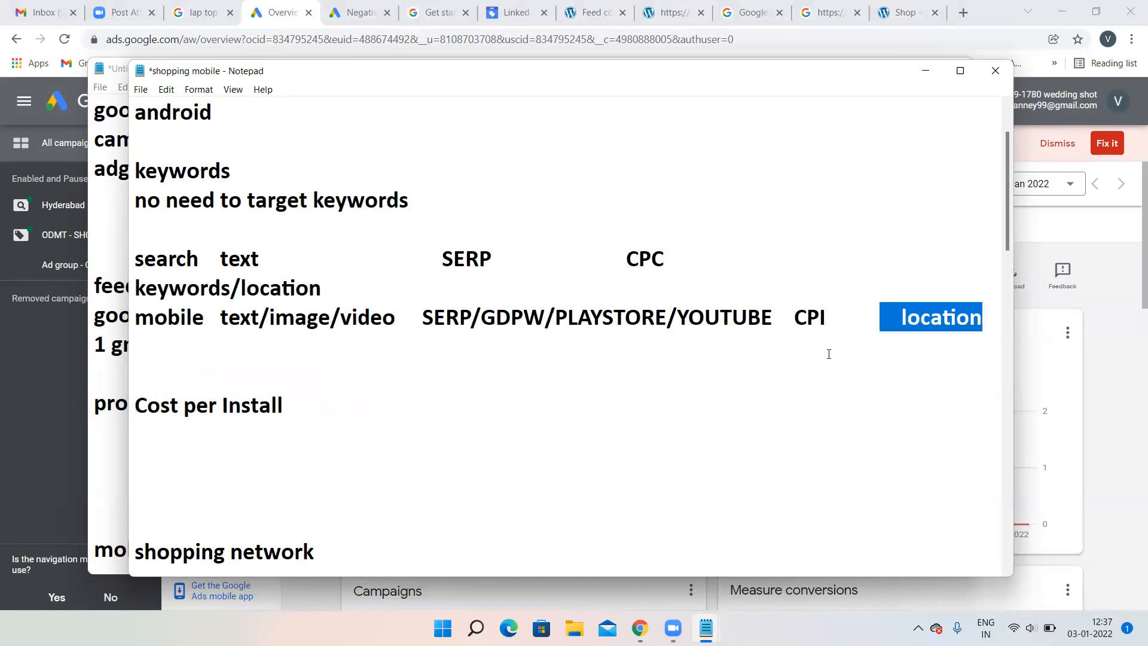
left_click(925, 71)
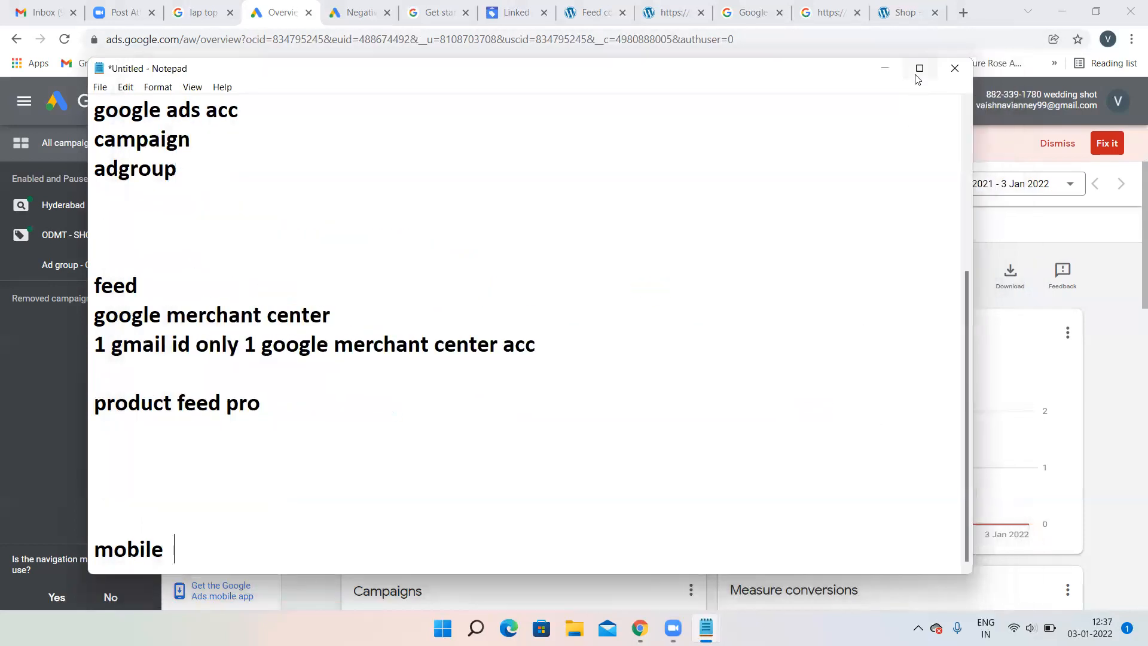
left_click(880, 70)
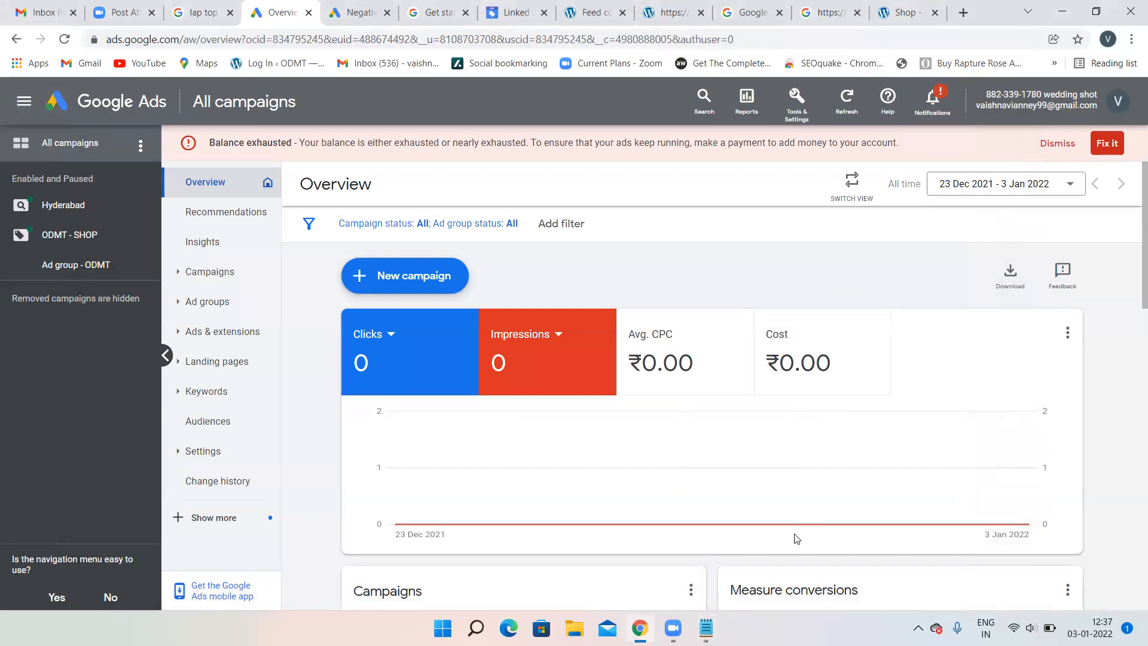
Start a goal-free App campaign with the App installs subtype on Android
left_click(420, 287)
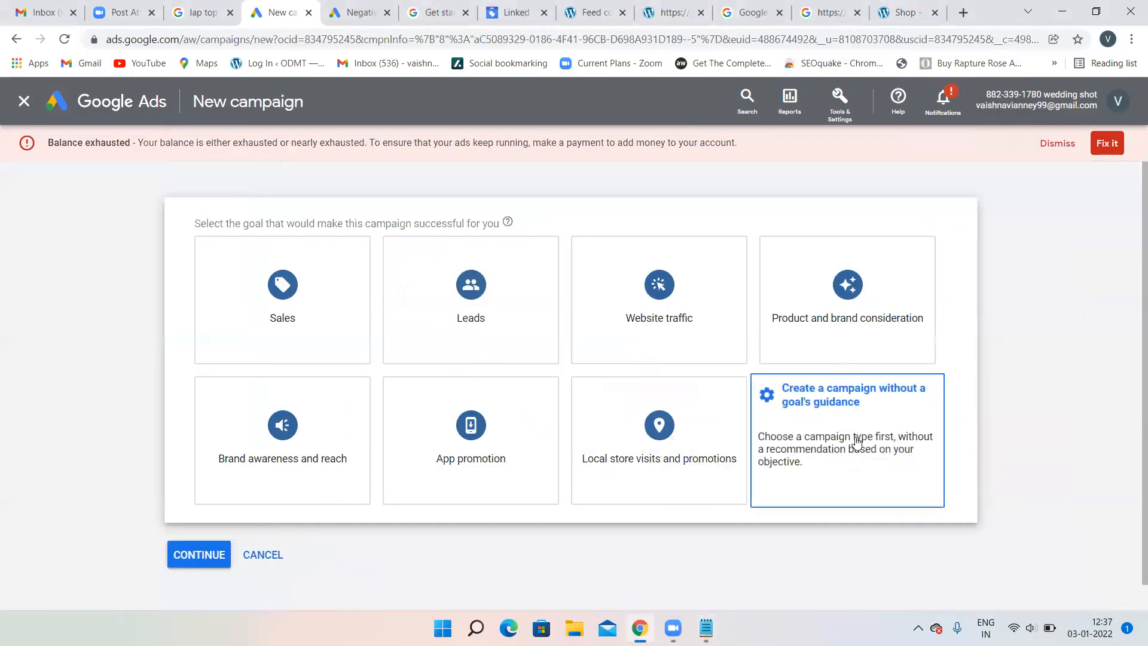
left_click(857, 441)
scroll(1002, 239, "up", 3)
scroll(1003, 241, "down", 3)
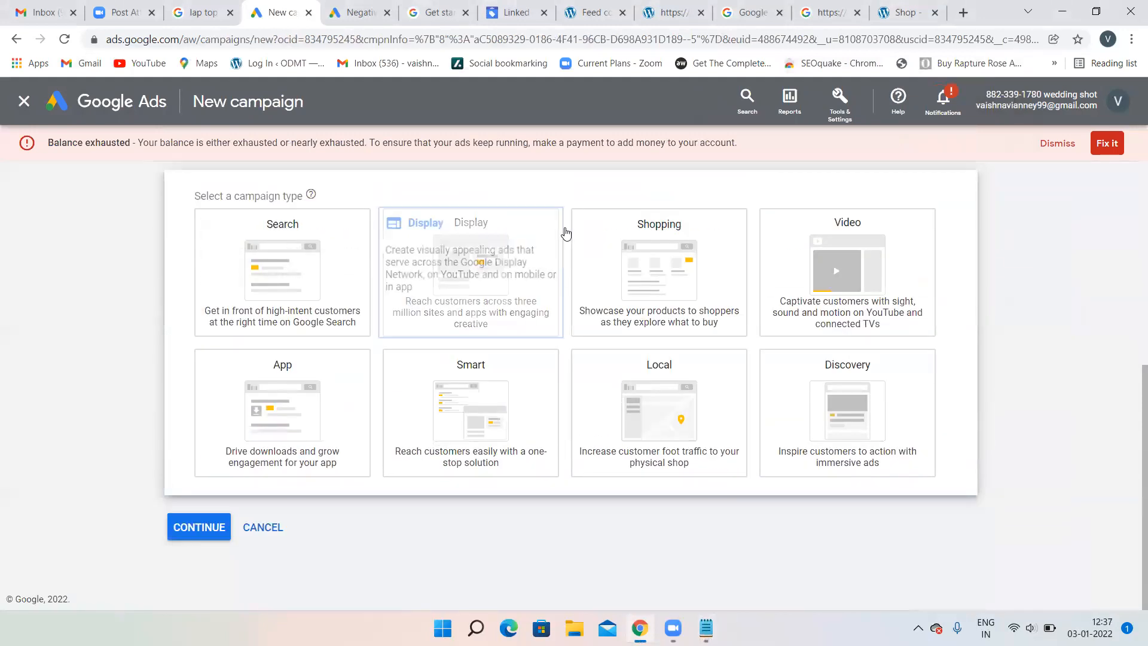
left_click(255, 393)
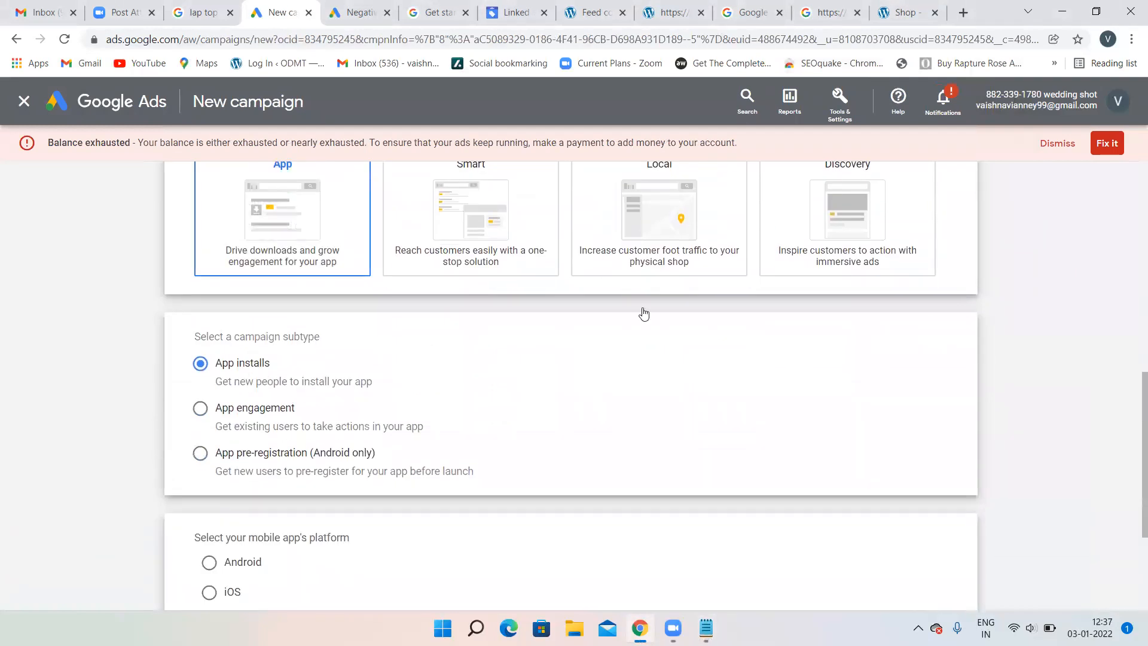
scroll(652, 325, "down", 2)
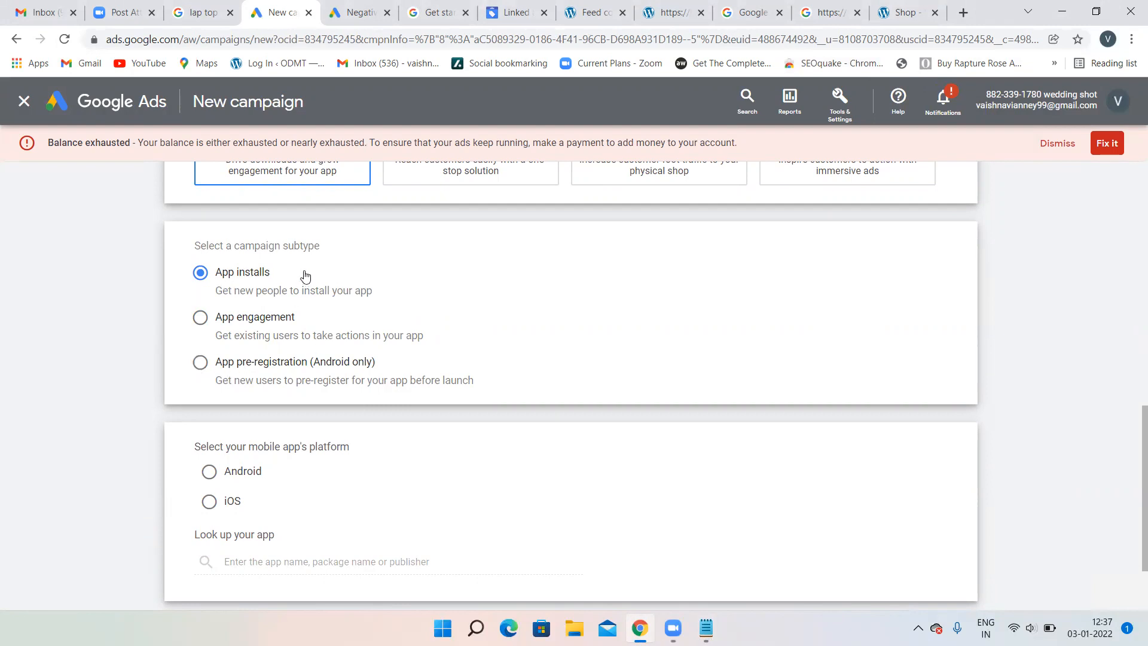
scroll(536, 319, "down", 1)
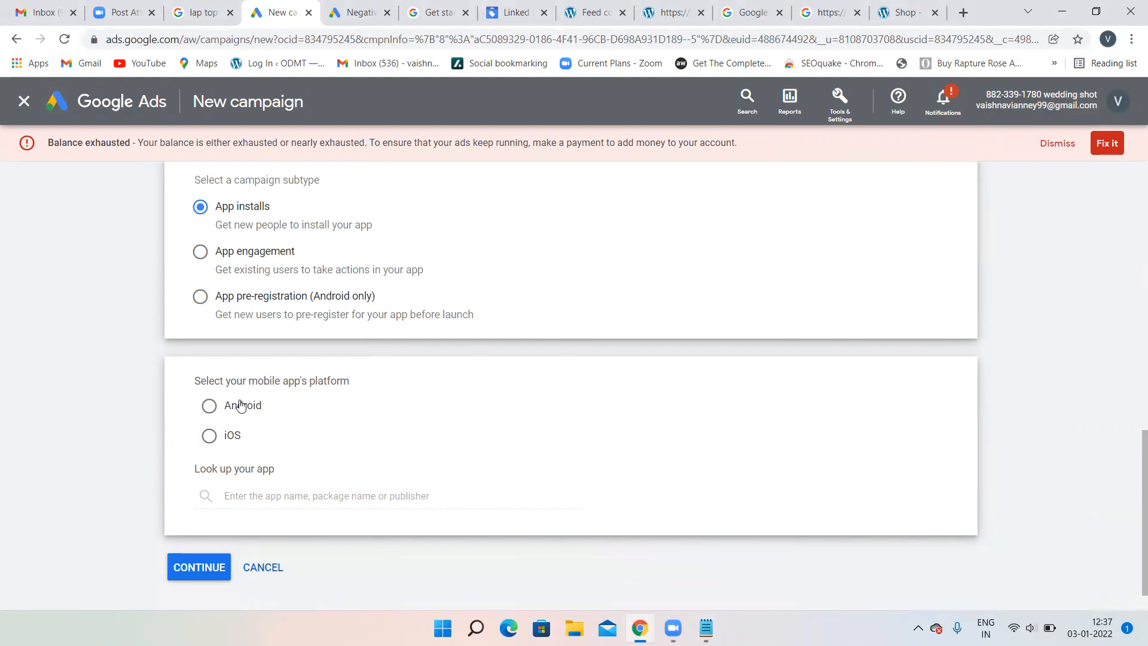
left_click(209, 409)
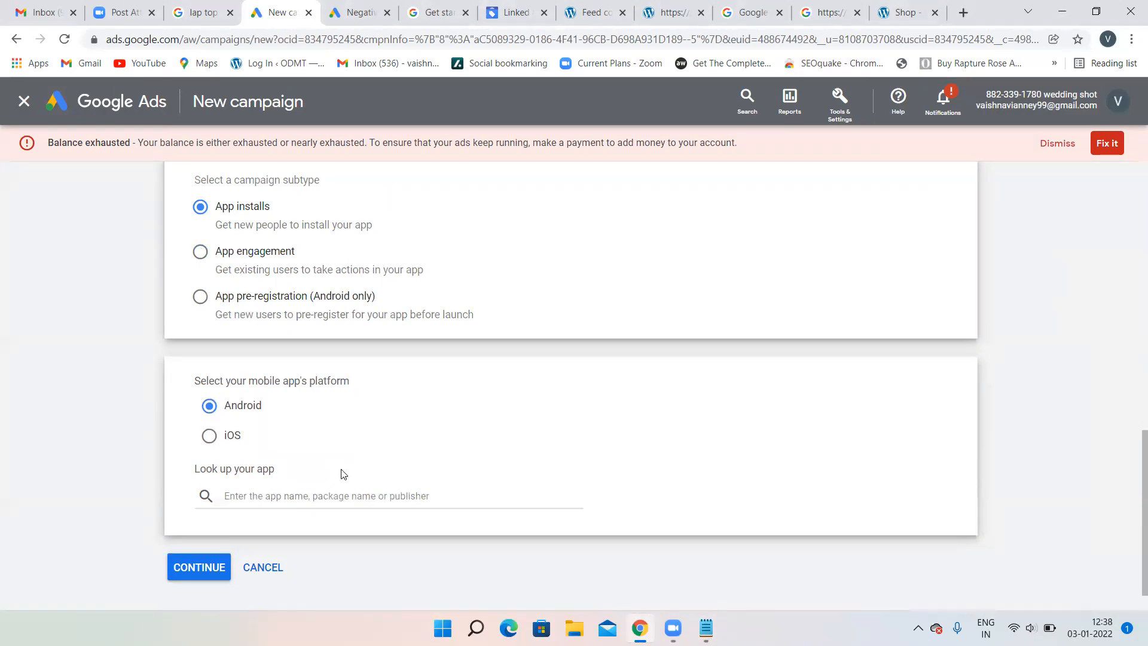
Swap a Swiggy pick for the Zomato - Online Food Delivery & Restaurant Reviews app, then continue
left_click(268, 494)
type("swiggy")
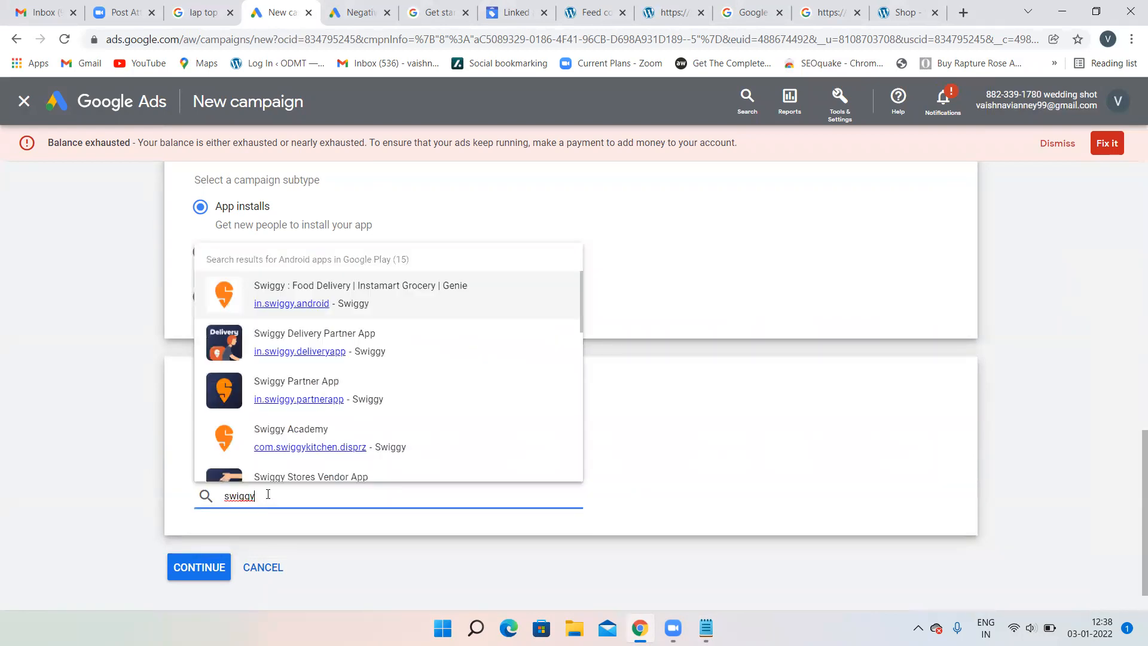
left_click(379, 351)
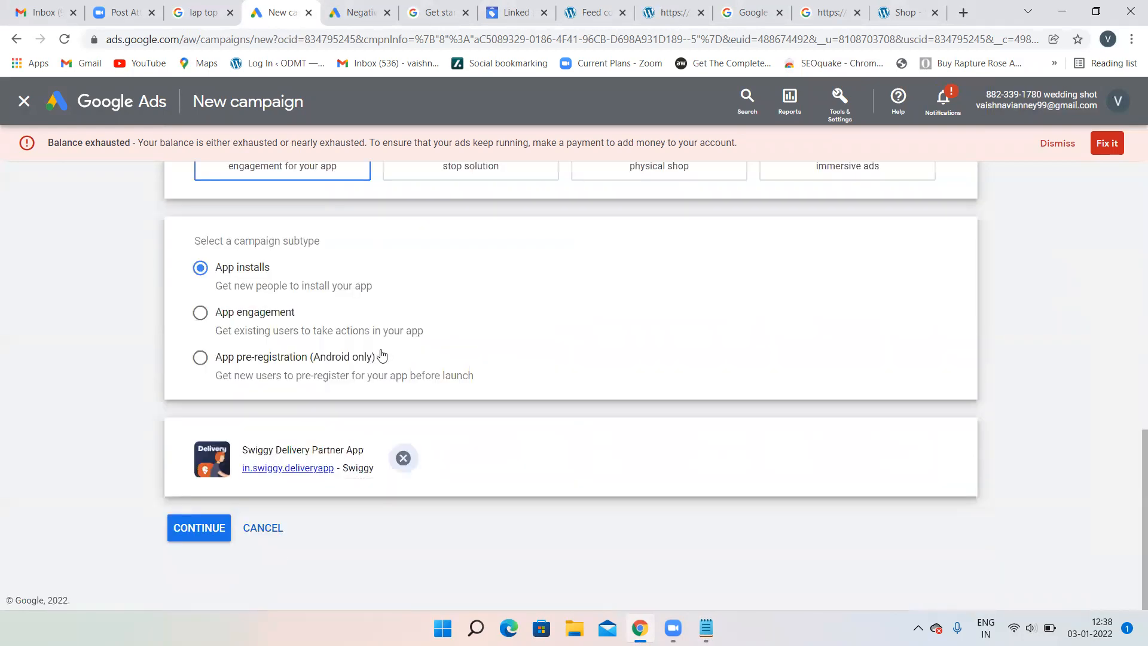
left_click(403, 457)
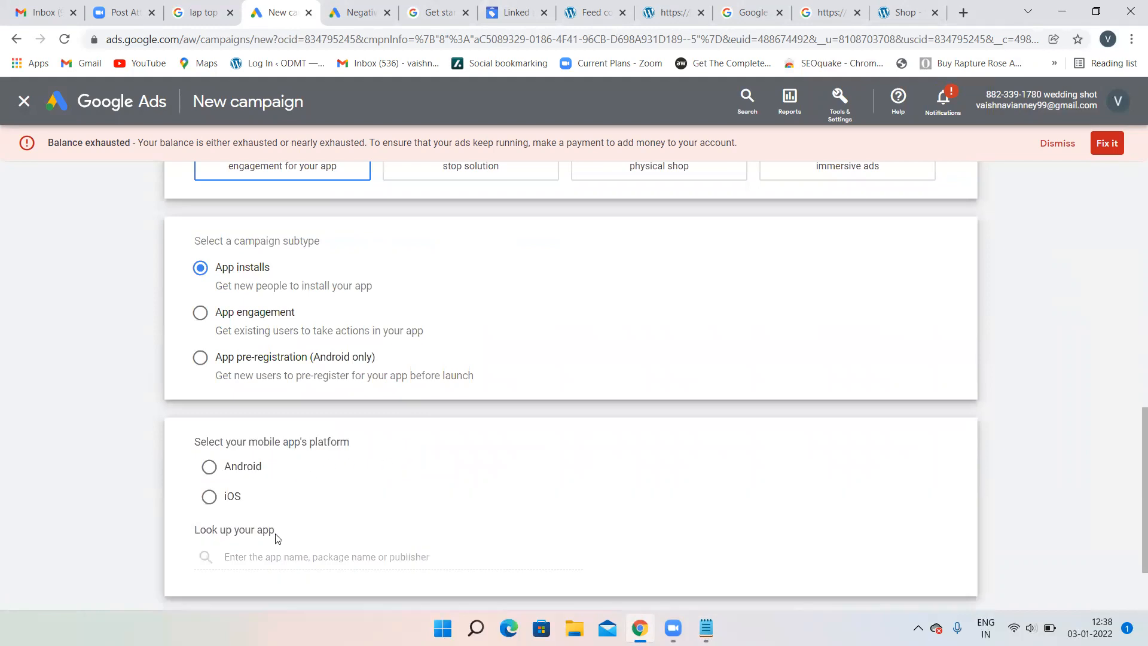
left_click(209, 467)
left_click(258, 556)
type("zomato")
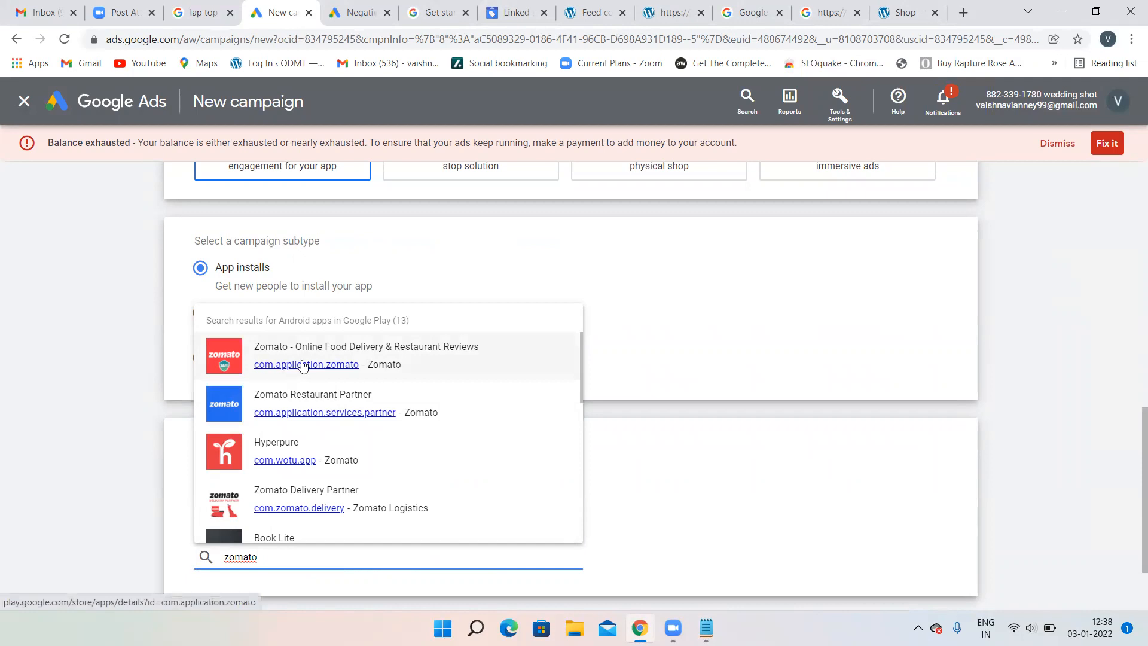
left_click(303, 354)
scroll(511, 496, "up", 2)
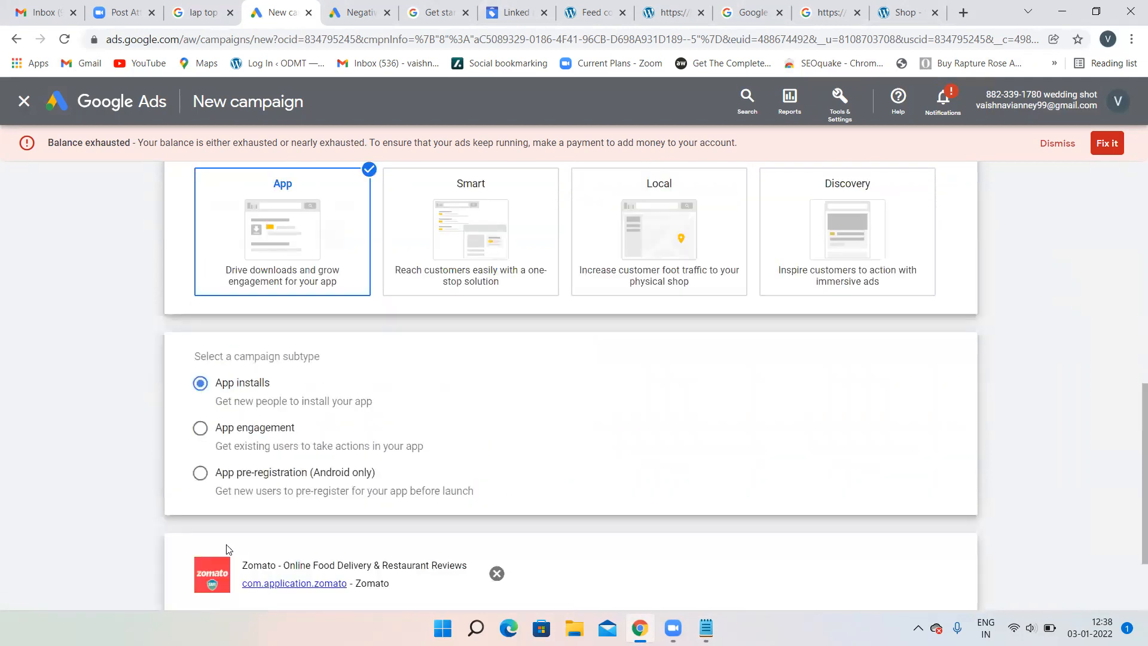
scroll(548, 504, "down", 2)
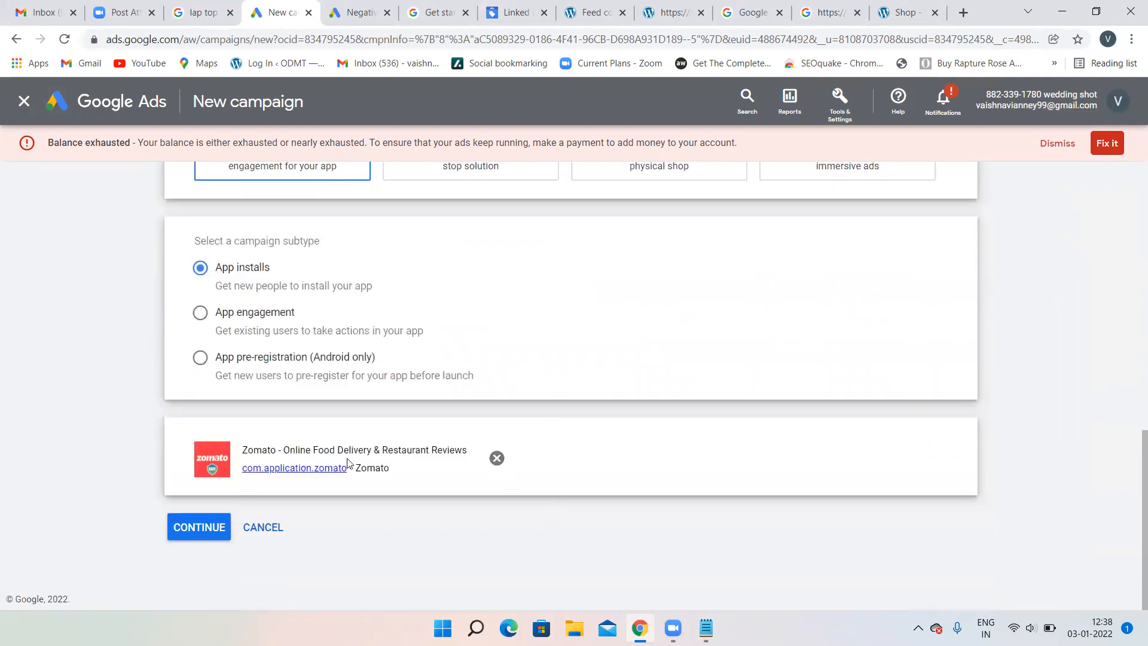
left_click(187, 537)
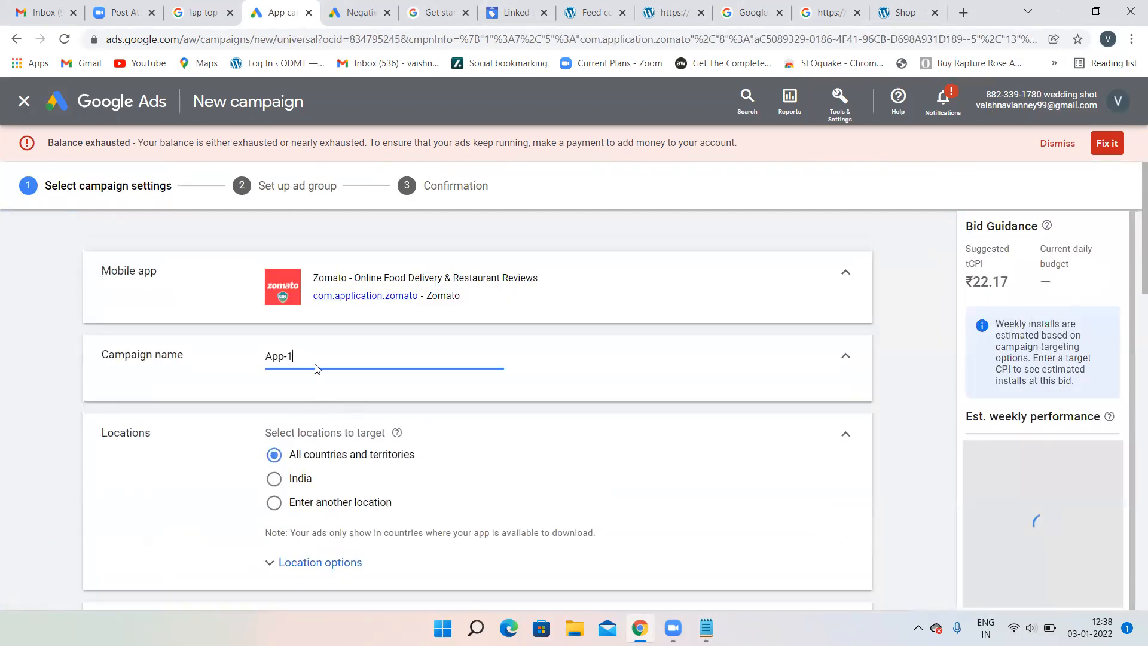
Rename the campaign to 'App - ODMT', target India only, and set a ₹1,000 daily budget
key("BackSpace")
key("BackSpace")
type("- ODMT")
scroll(447, 379, "down", 3)
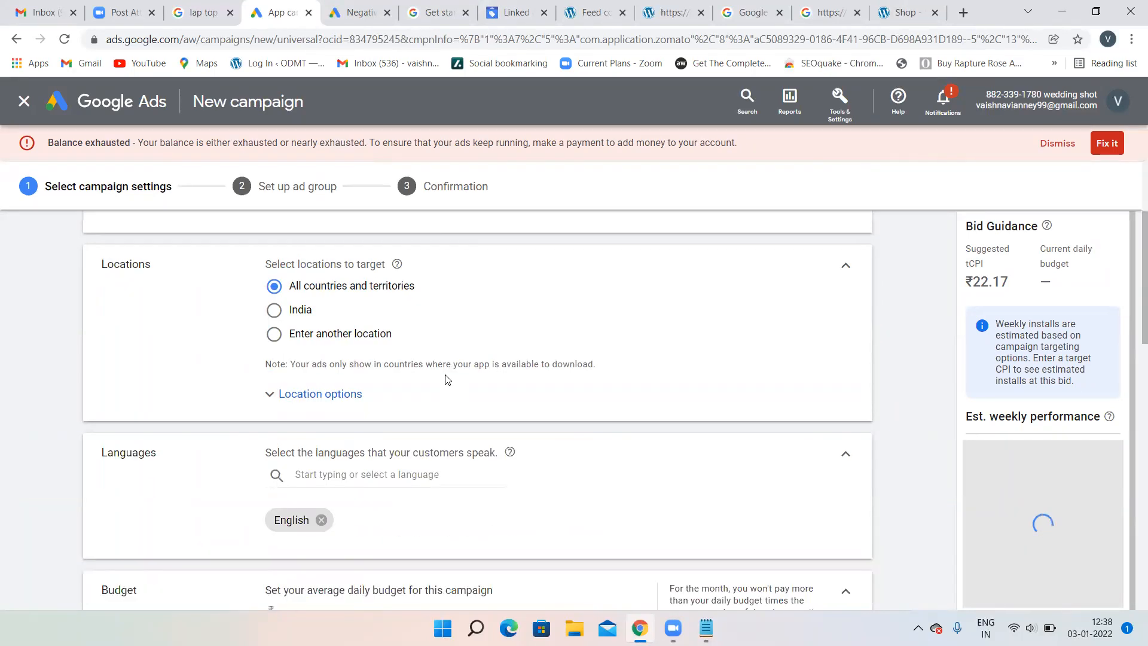
left_click(273, 289)
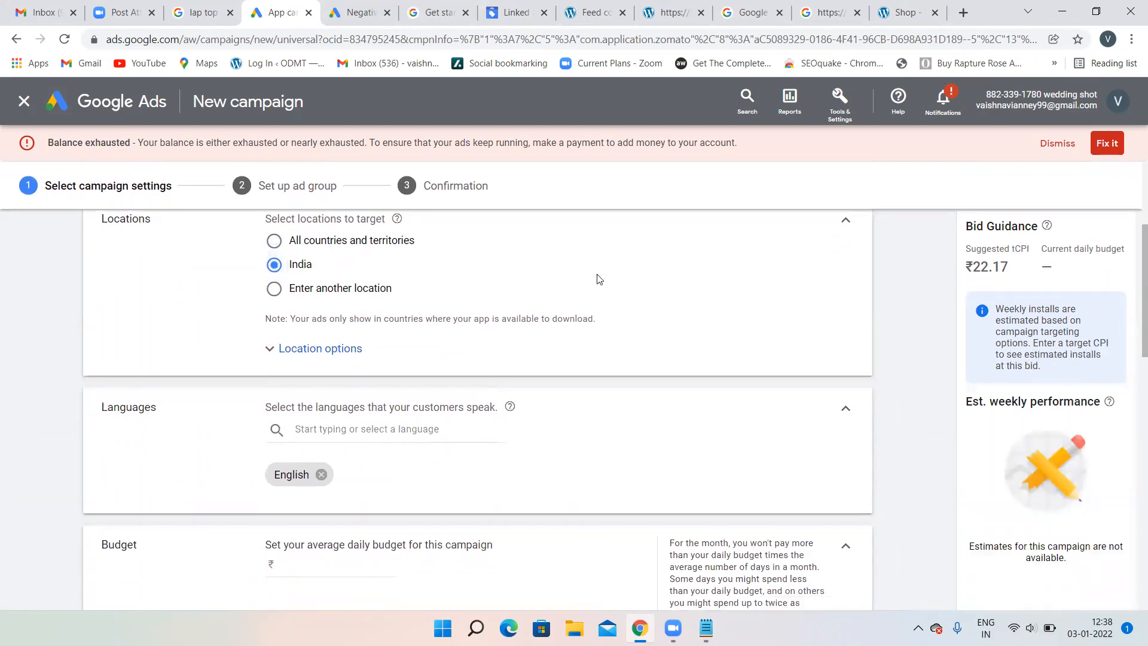
scroll(558, 483, "down", 5)
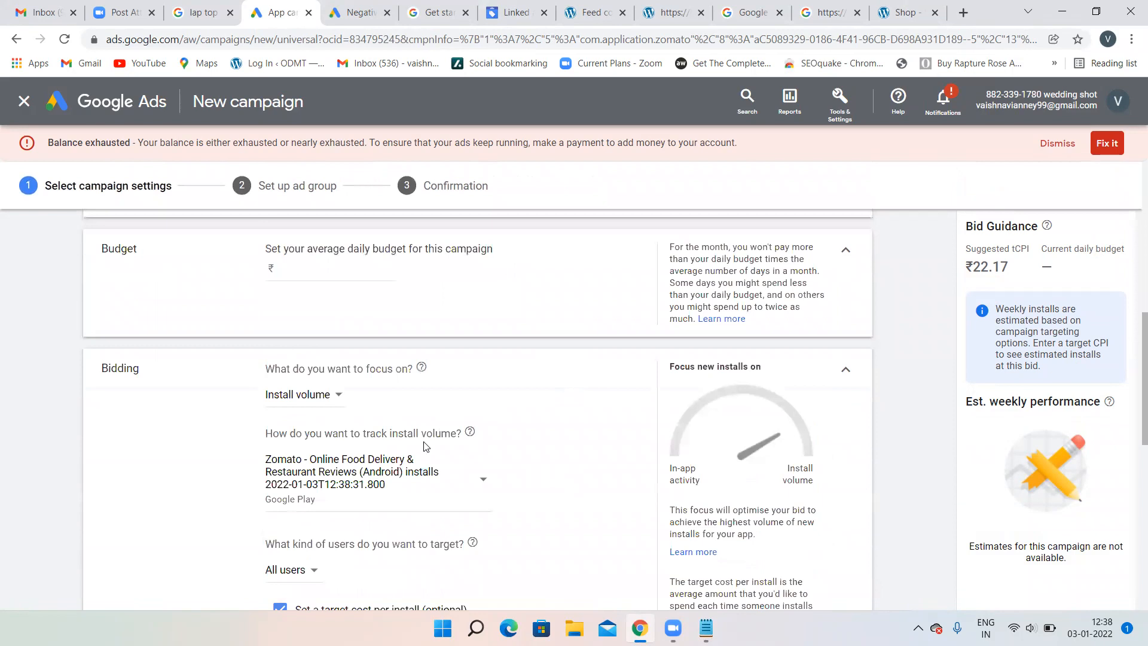
left_click(312, 267)
type("1000")
Set a ₹25 target cost per install and save the campaign settings
scroll(534, 380, "down", 3)
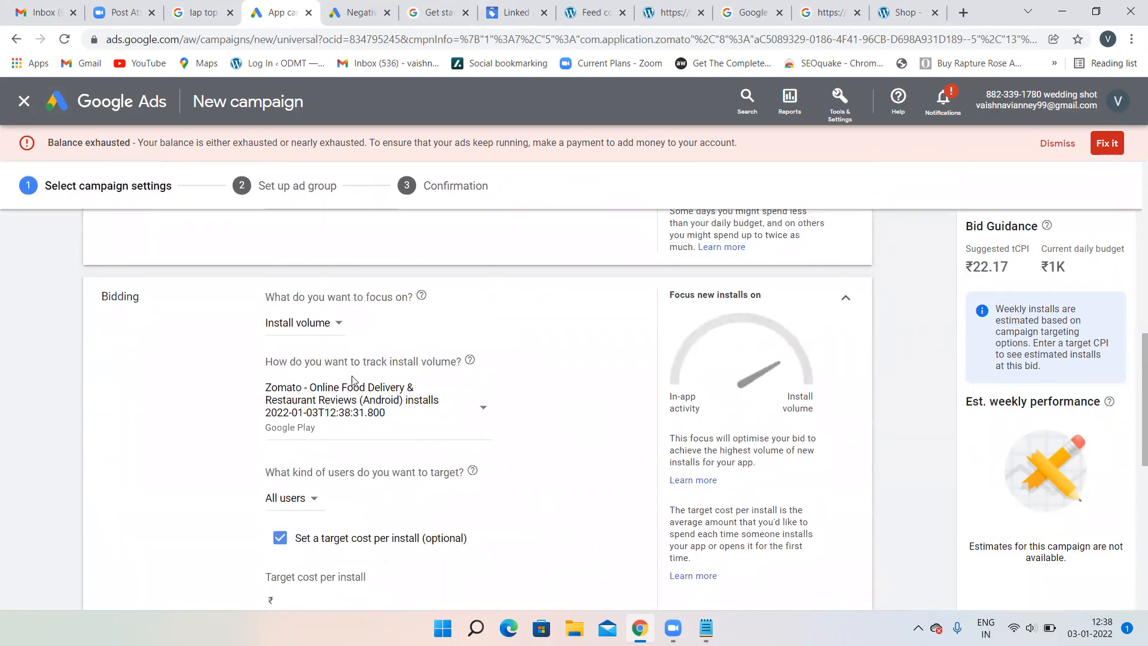
scroll(573, 369, "down", 3)
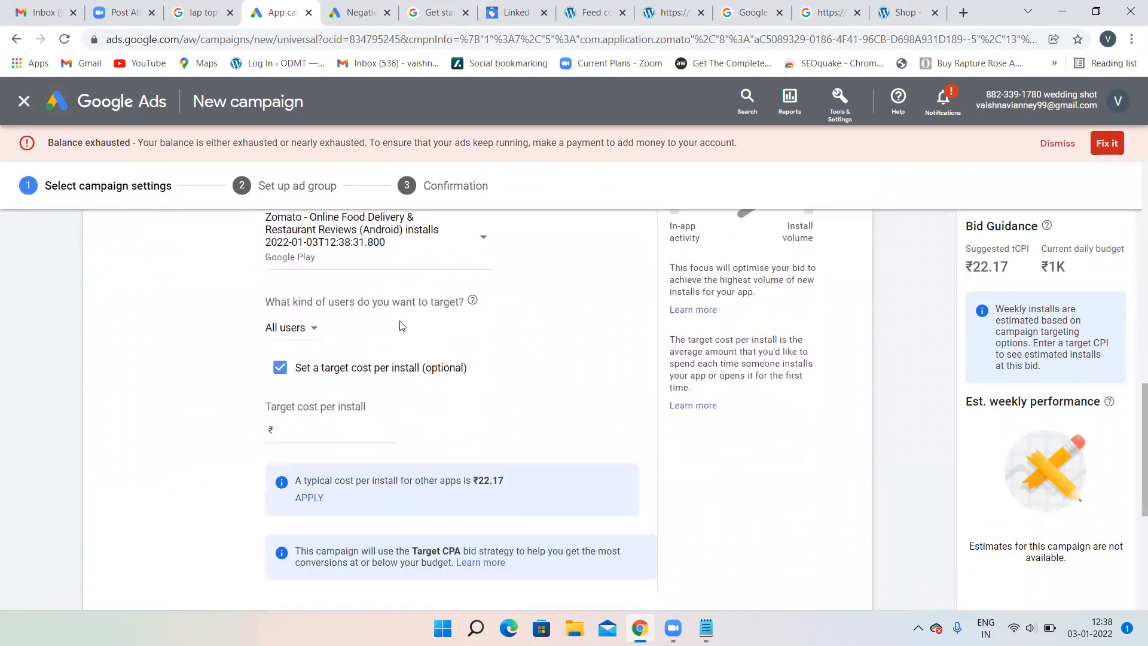
scroll(438, 324, "down", 1)
scroll(438, 323, "down", 1)
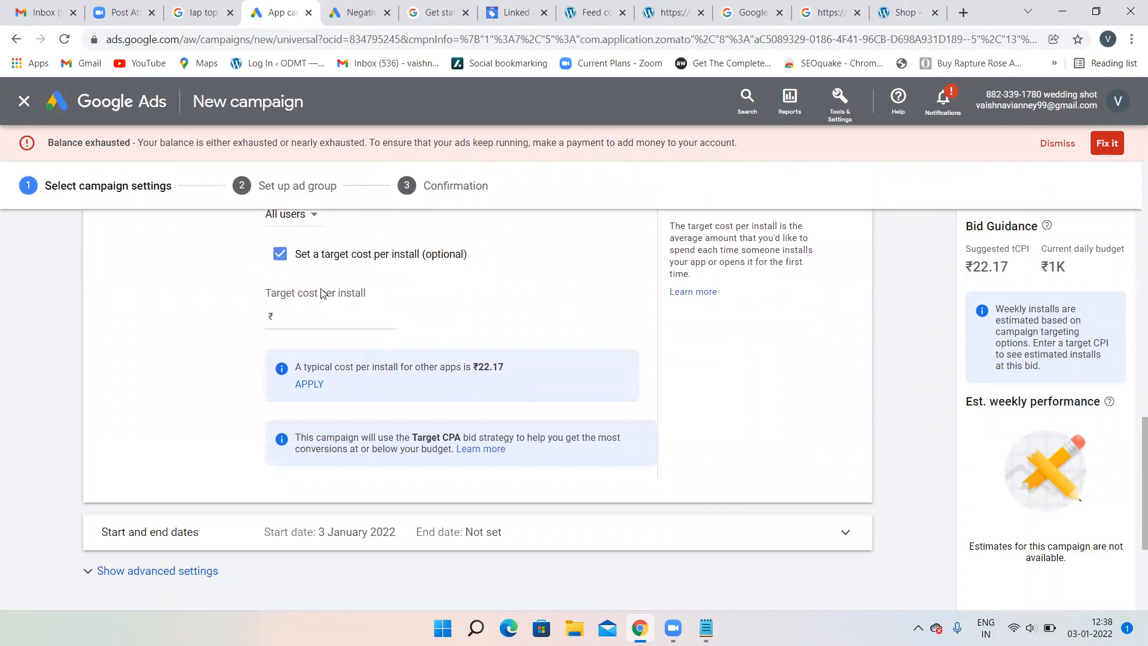
left_click(298, 322)
type("2")
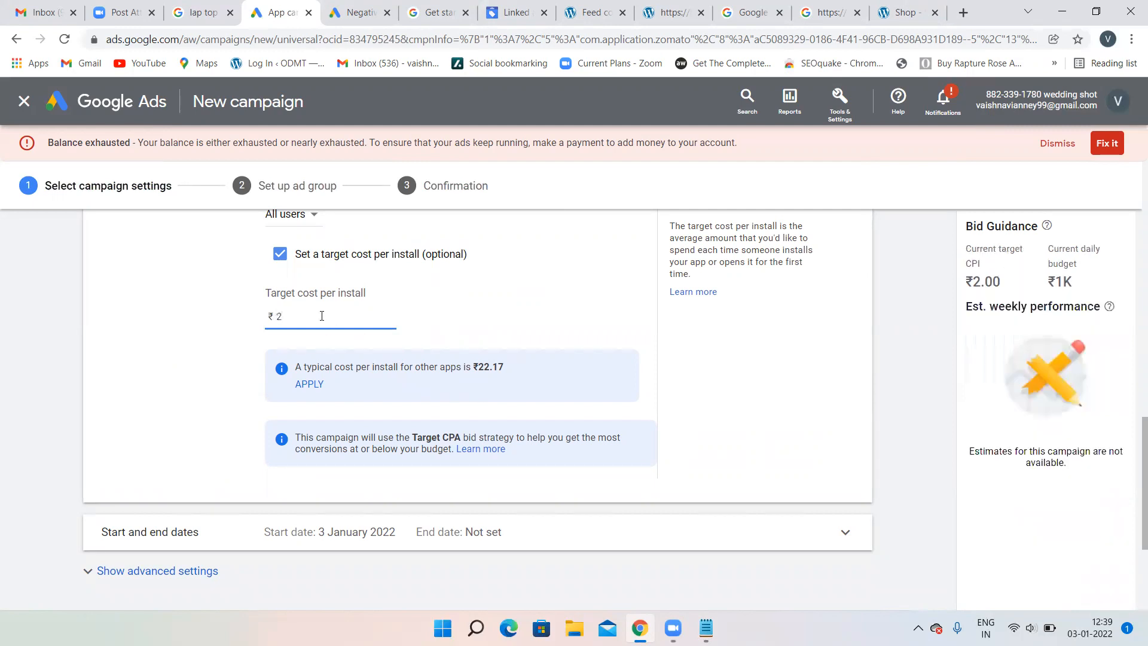
type("5")
scroll(602, 345, "down", 4)
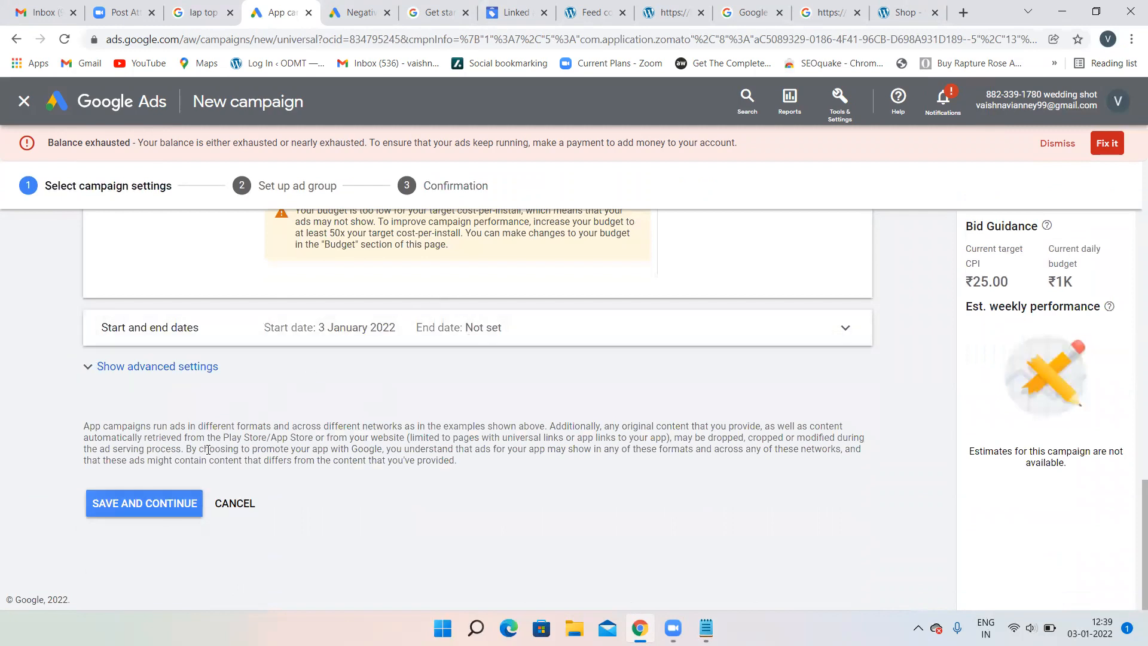
left_click(149, 508)
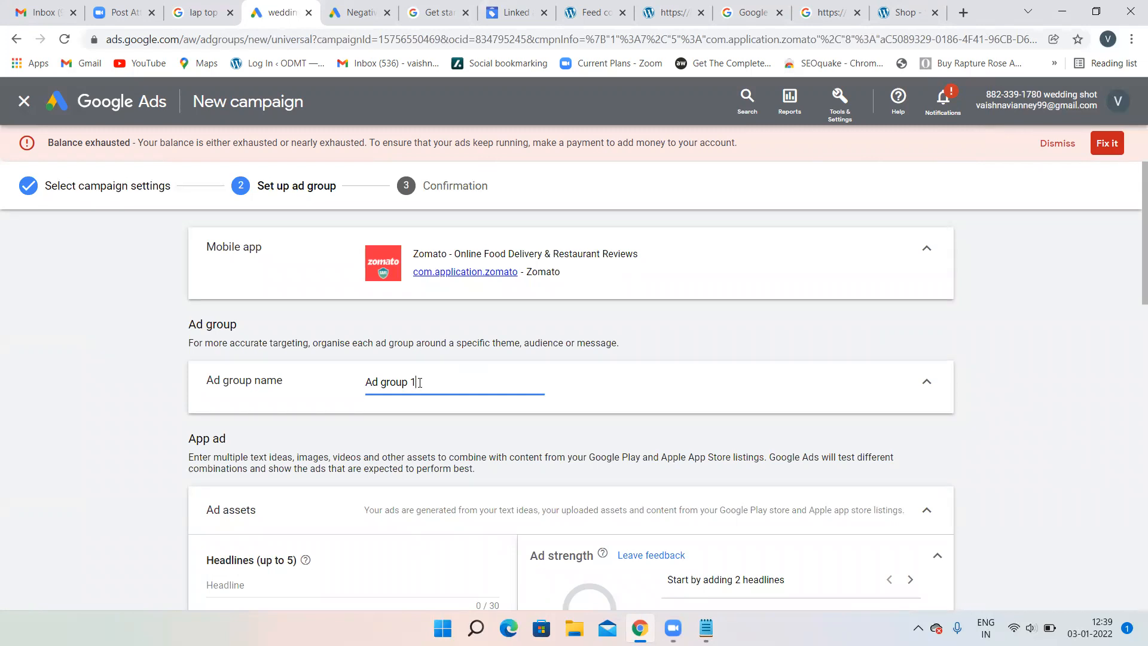
Name the ad group 'Ad group - ODMT'
type("ODMT")
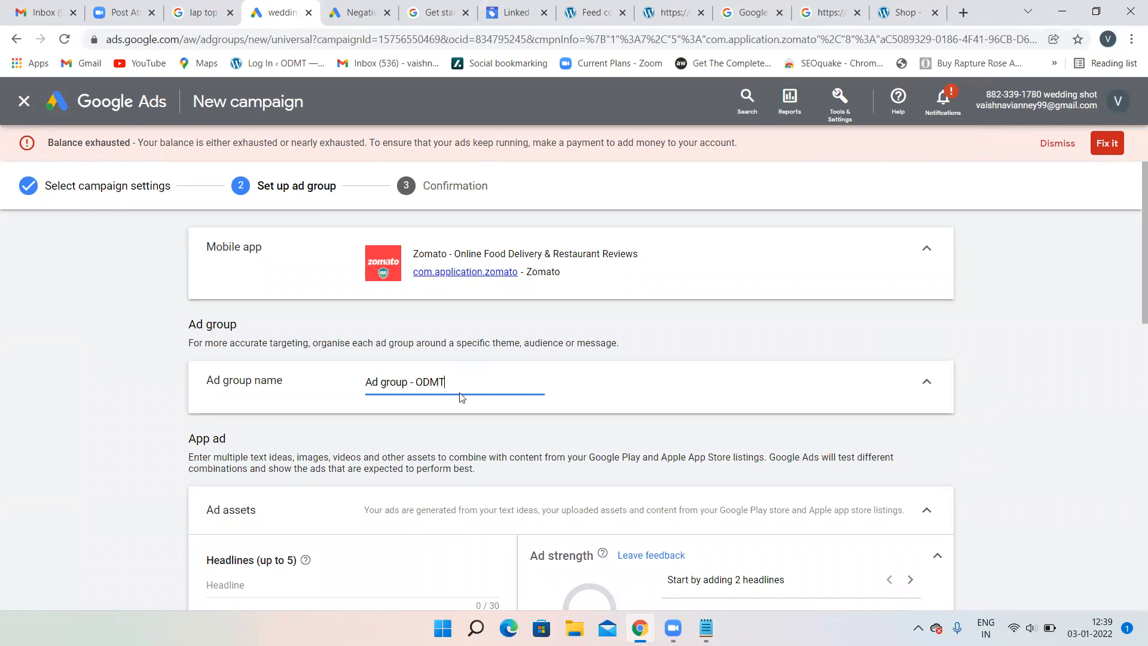
scroll(461, 396, "down", 4)
scroll(592, 423, "down", 5)
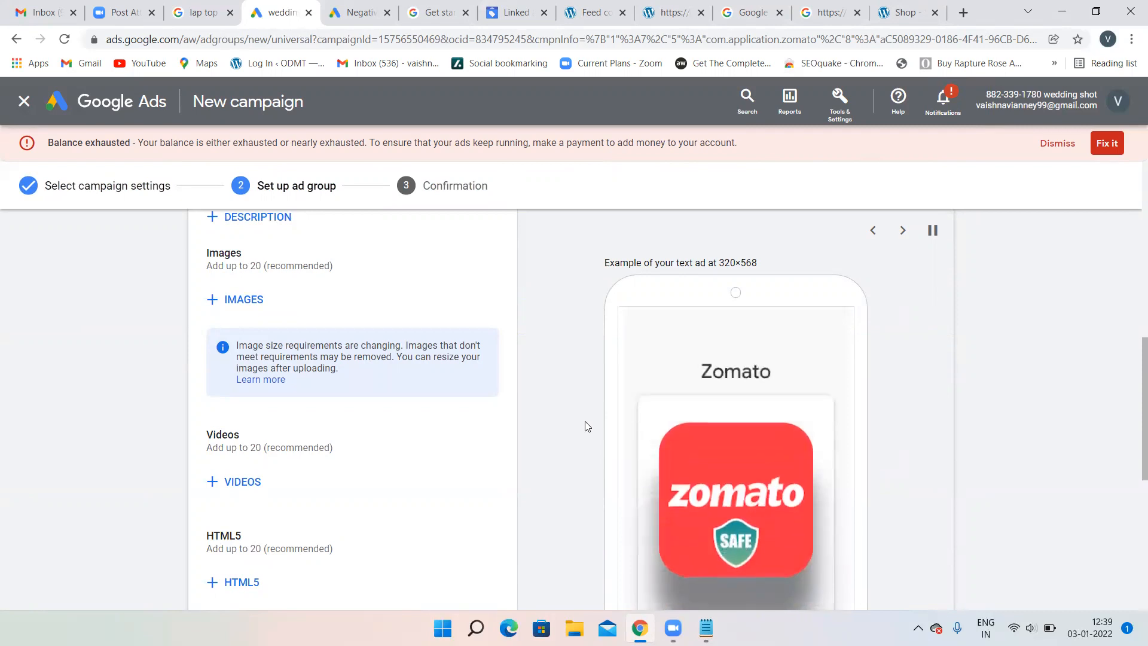
scroll(957, 389, "up", 10)
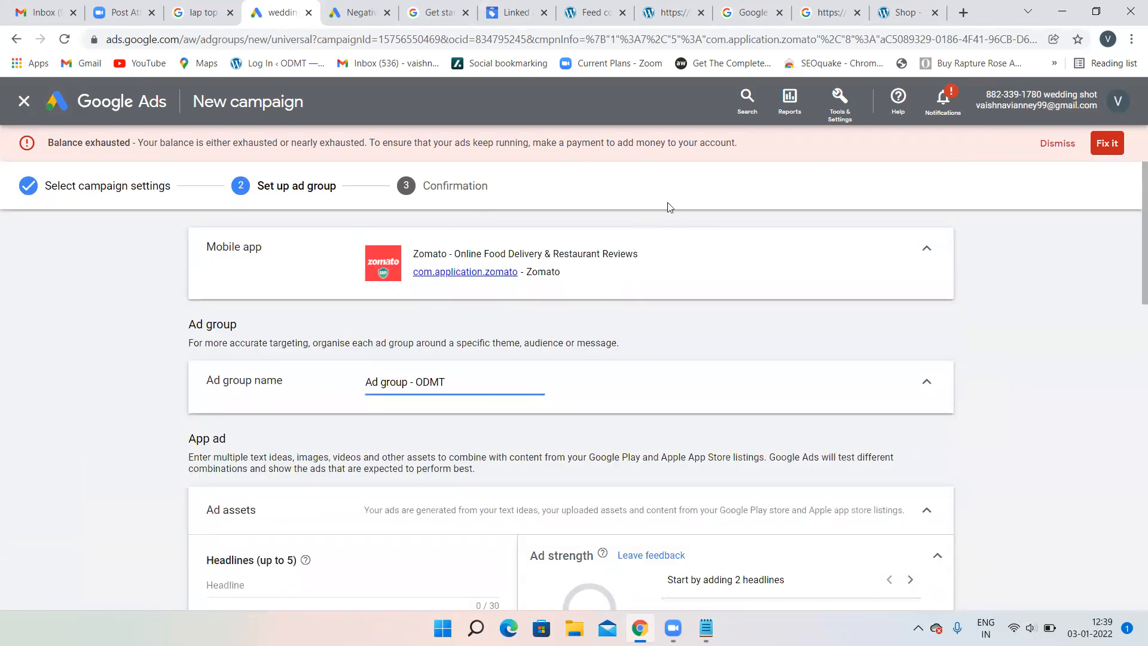
scroll(846, 335, "down", 12)
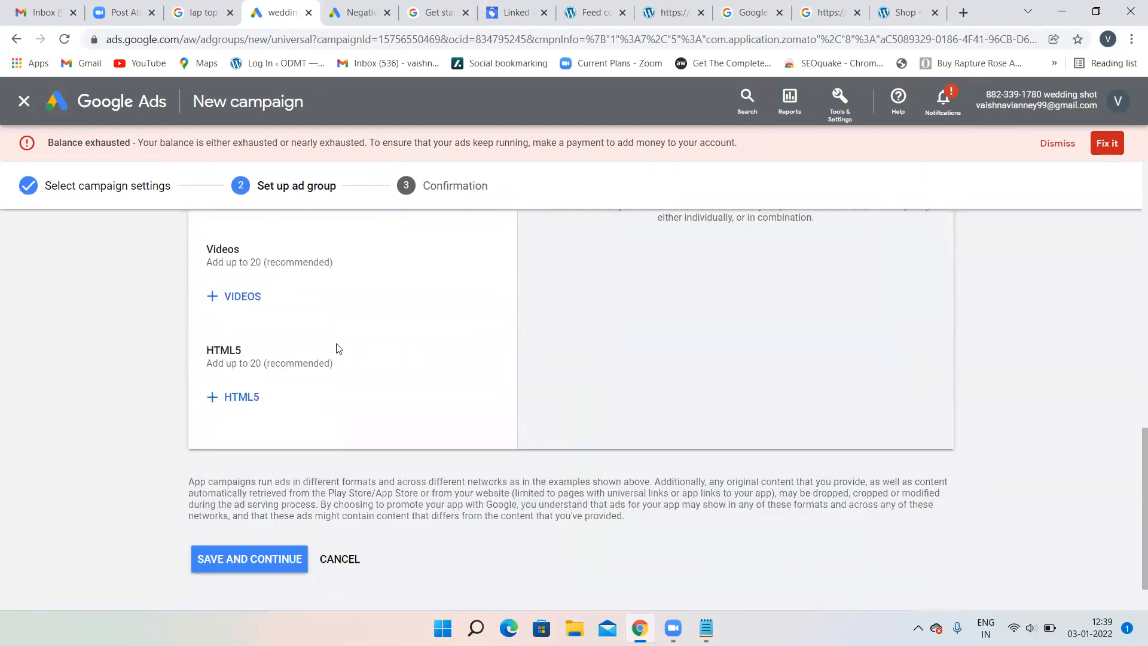
scroll(335, 347, "up", 2)
scroll(334, 341, "up", 1)
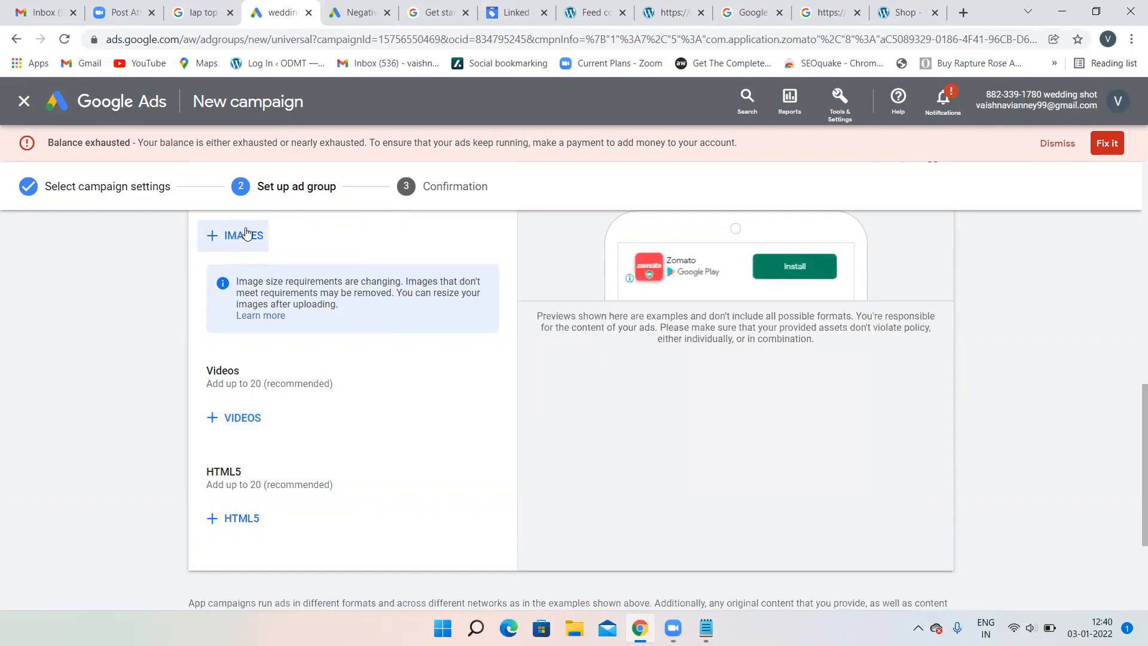
Open the video chooser and close it without adding any videos
left_click(226, 428)
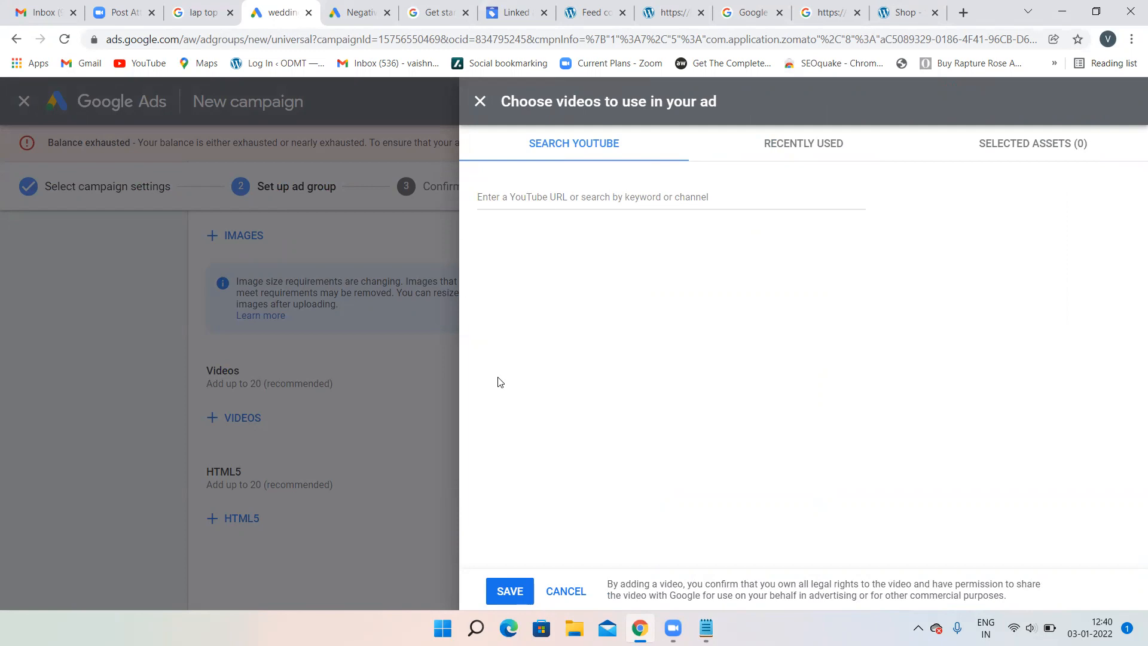
left_click(476, 110)
scroll(272, 347, "up", 1)
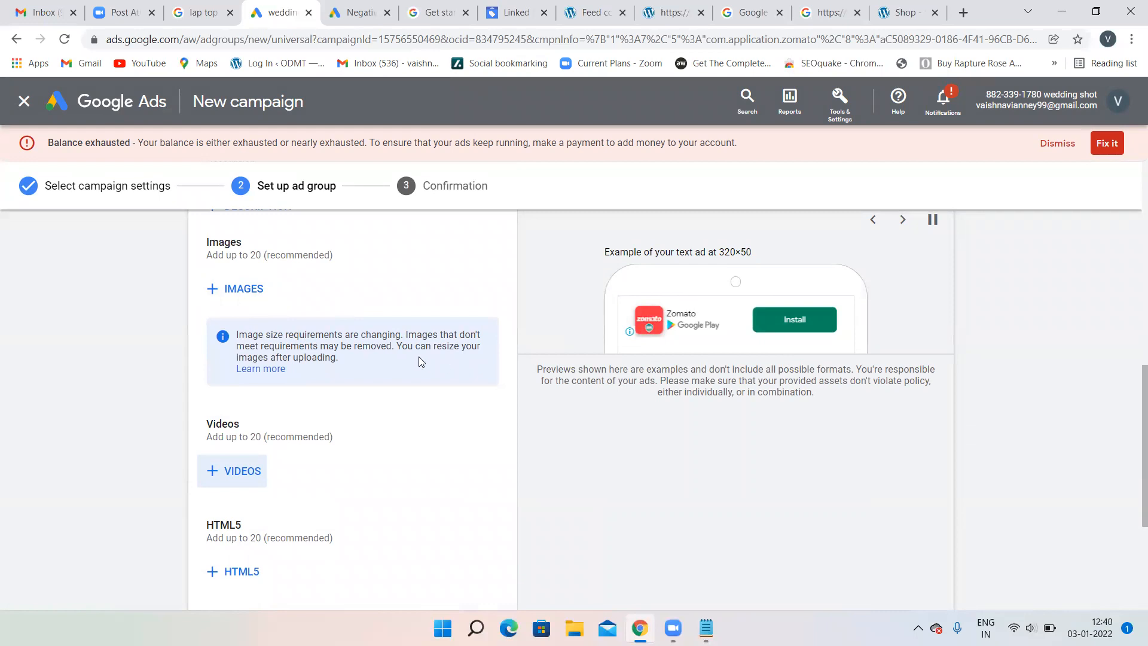
scroll(419, 359, "up", 15)
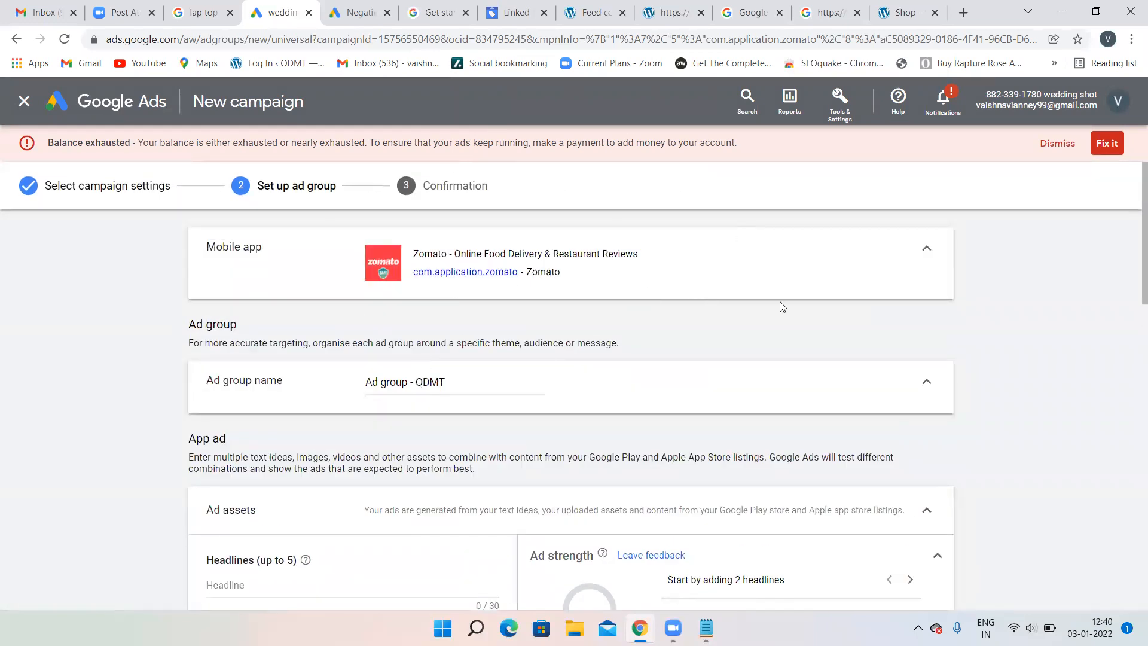
scroll(793, 320, "down", 10)
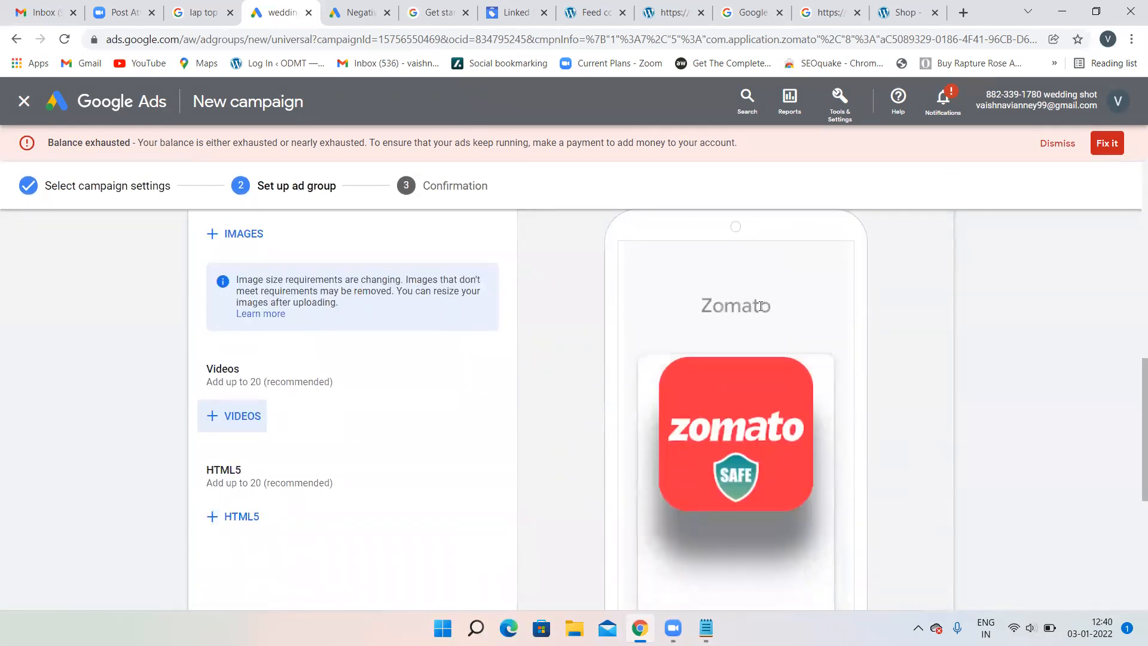
scroll(888, 440, "down", 2)
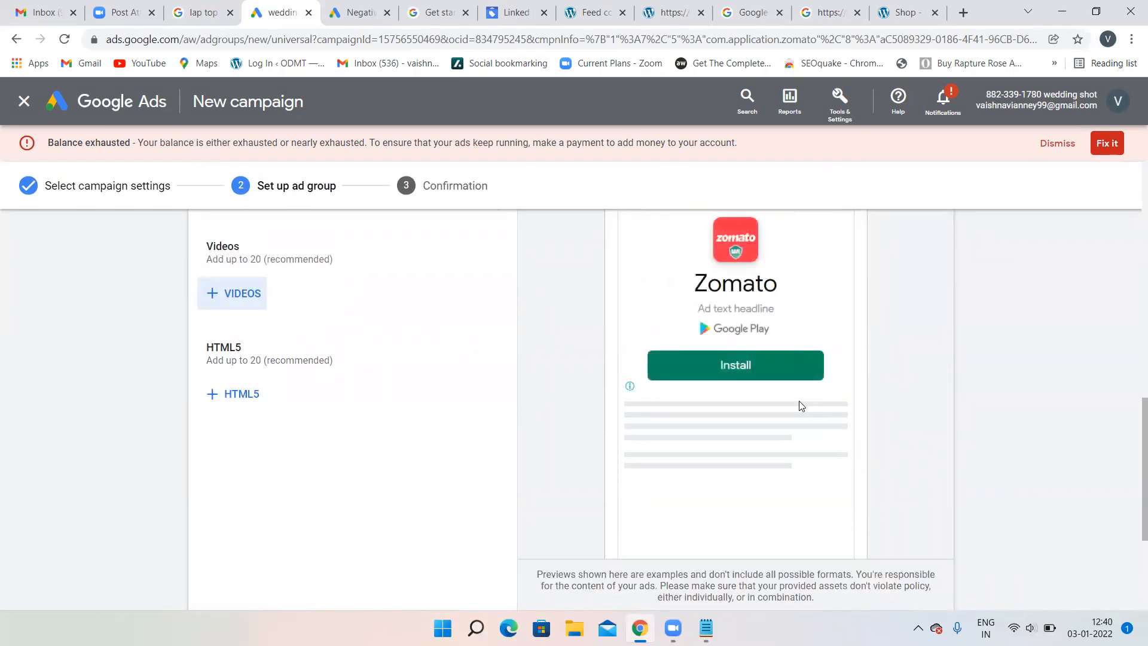
scroll(559, 412, "up", 3)
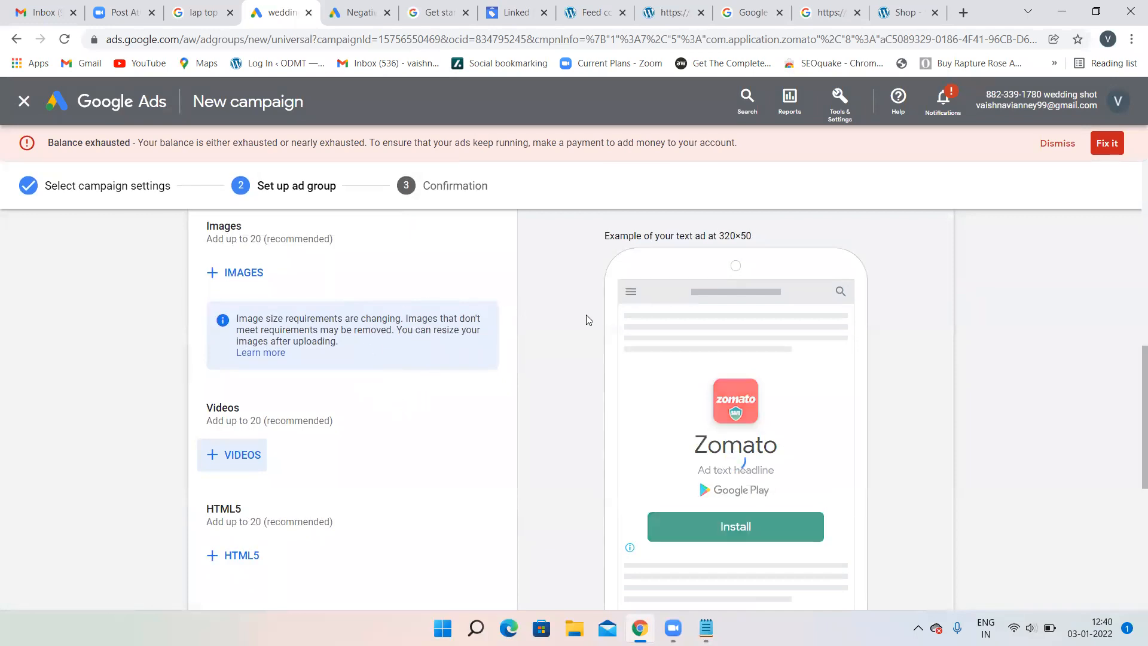
scroll(505, 363, "up", 2)
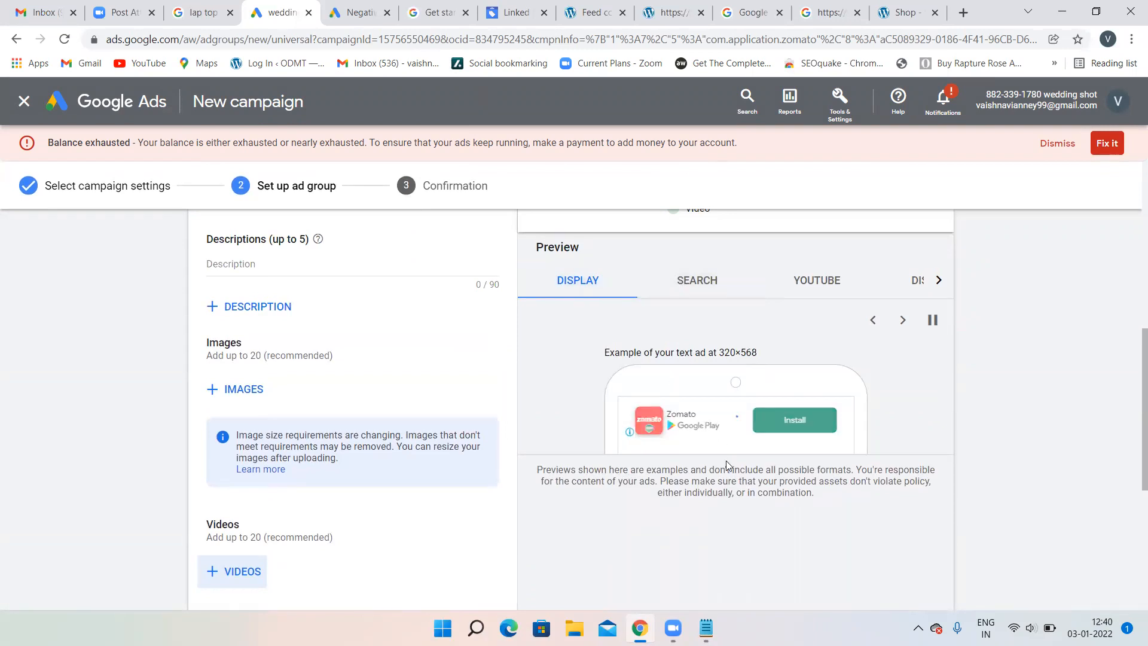
scroll(530, 461, "down", 4)
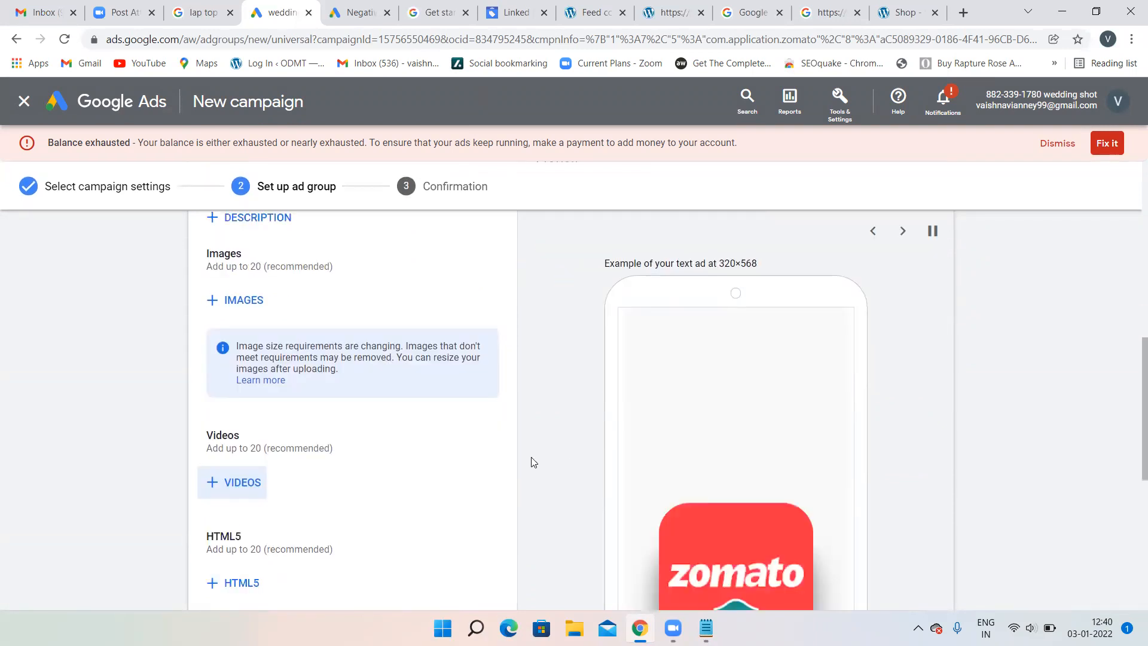
scroll(510, 367, "up", 4)
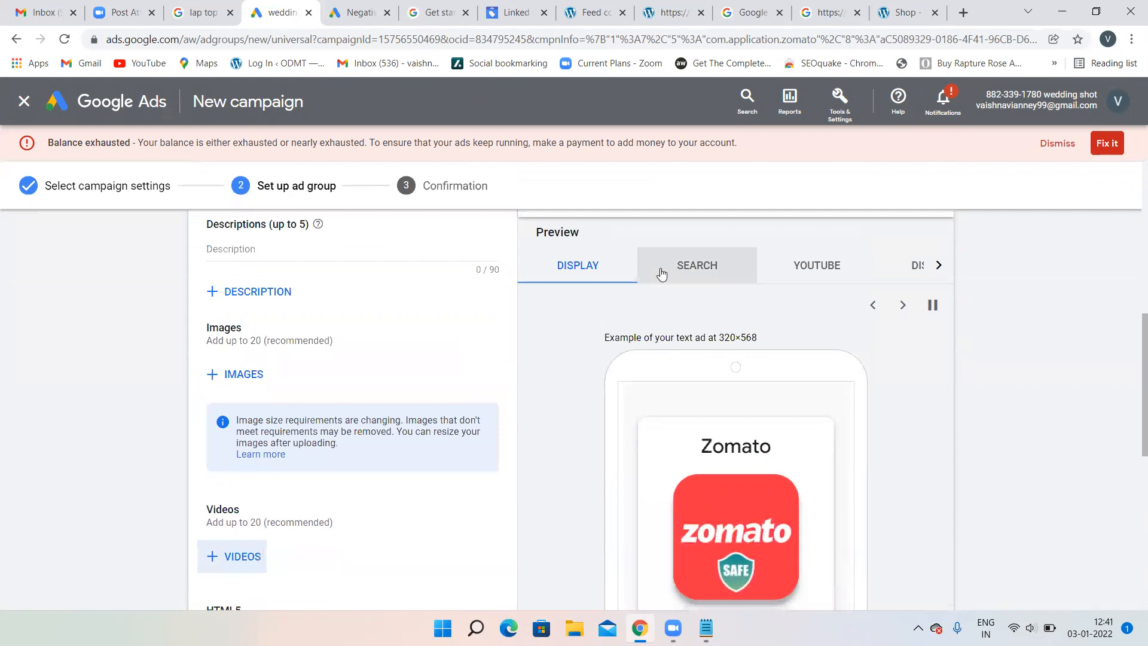
left_click(679, 276)
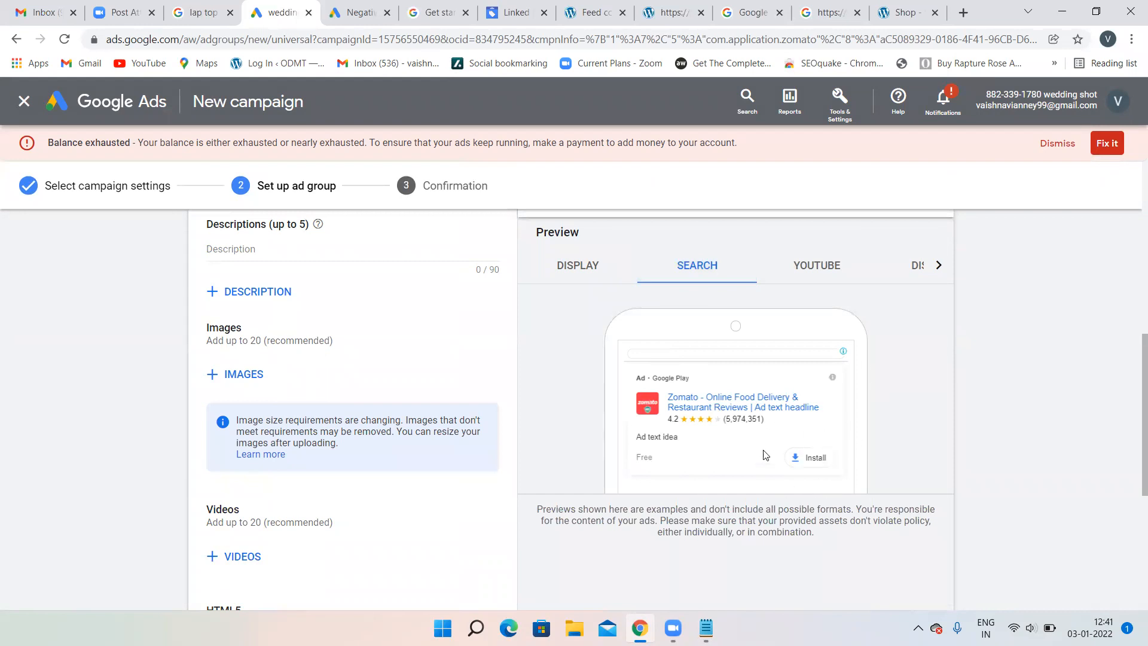
scroll(780, 375, "up", 2)
scroll(780, 374, "down", 2)
scroll(780, 374, "up", 3)
scroll(780, 374, "down", 4)
scroll(780, 375, "up", 2)
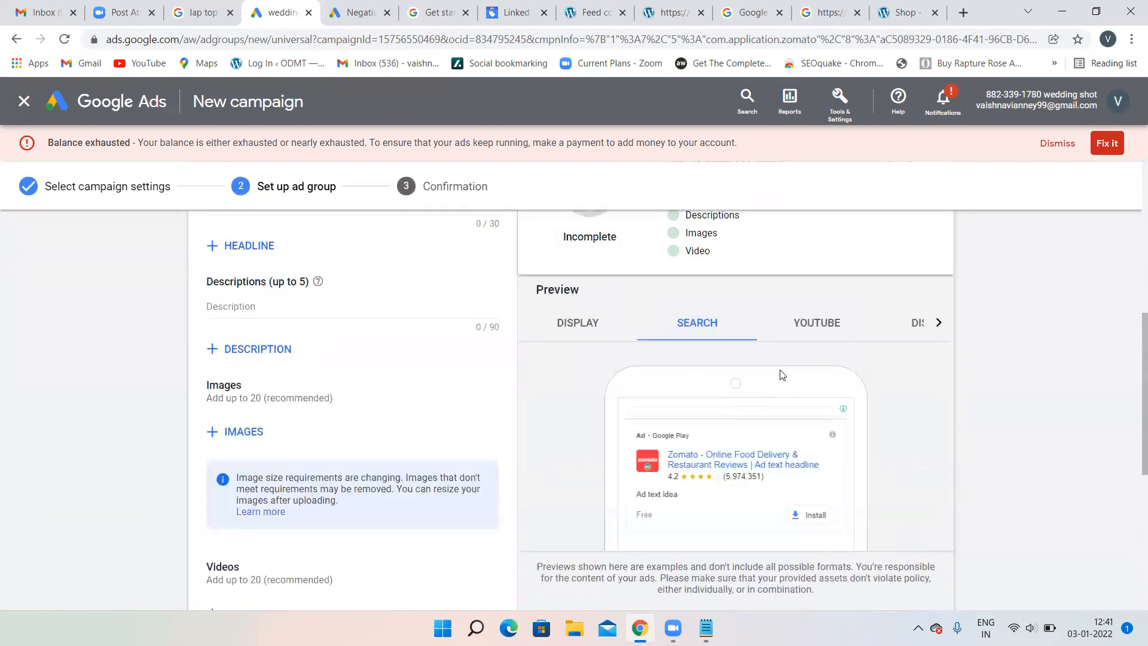
left_click(824, 325)
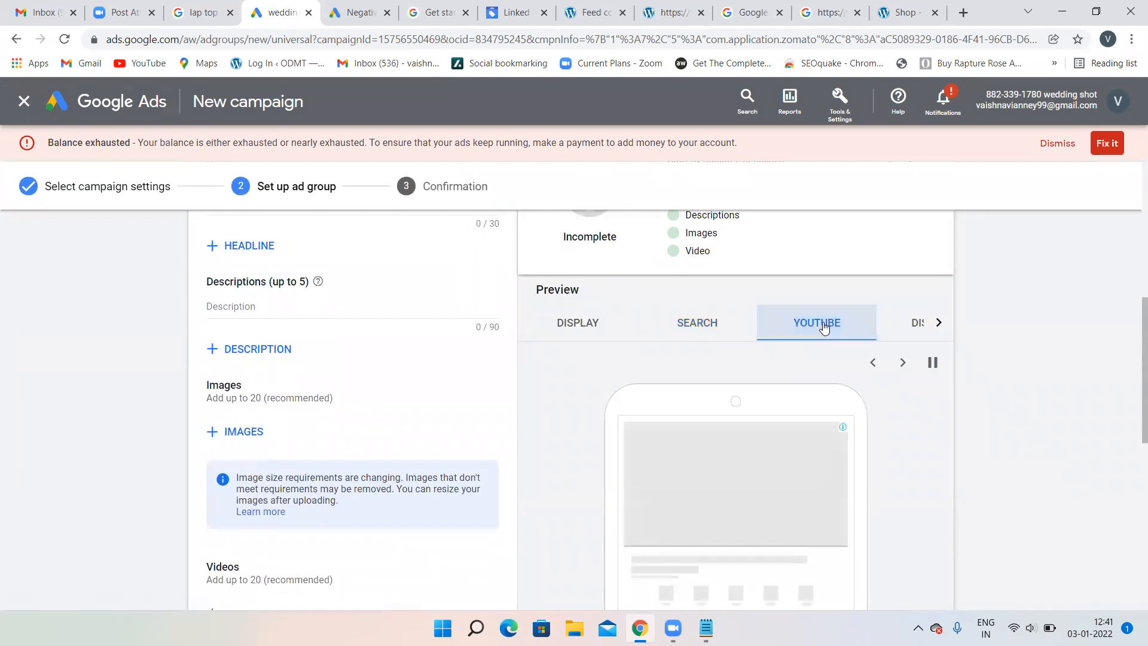
scroll(825, 326, "down", 4)
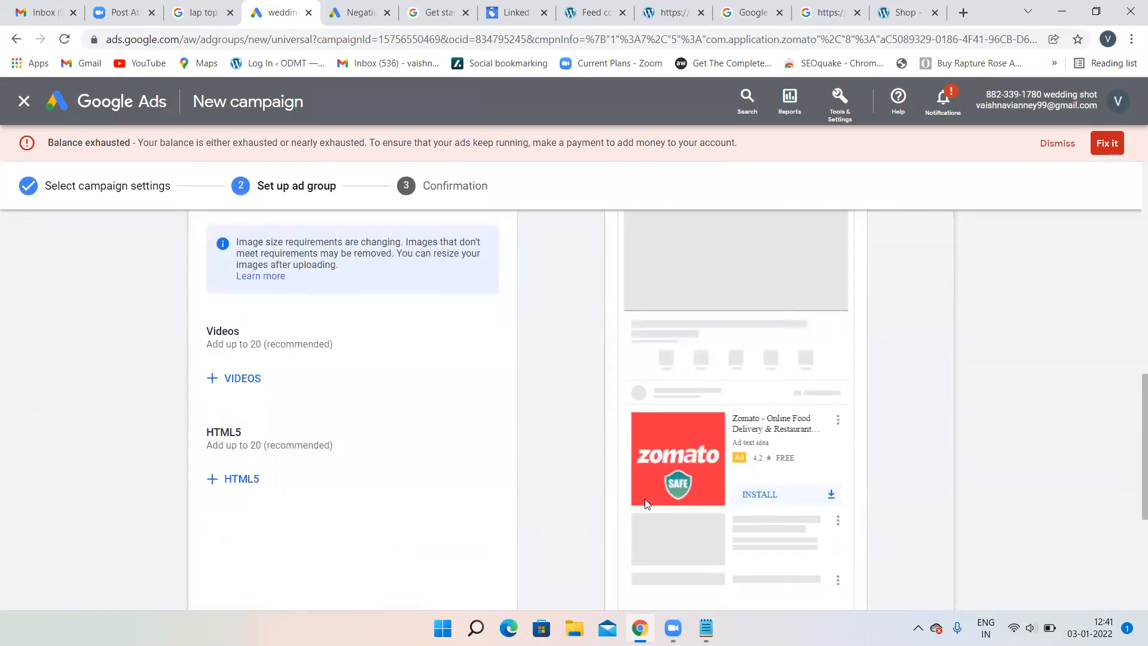
scroll(840, 394, "up", 2)
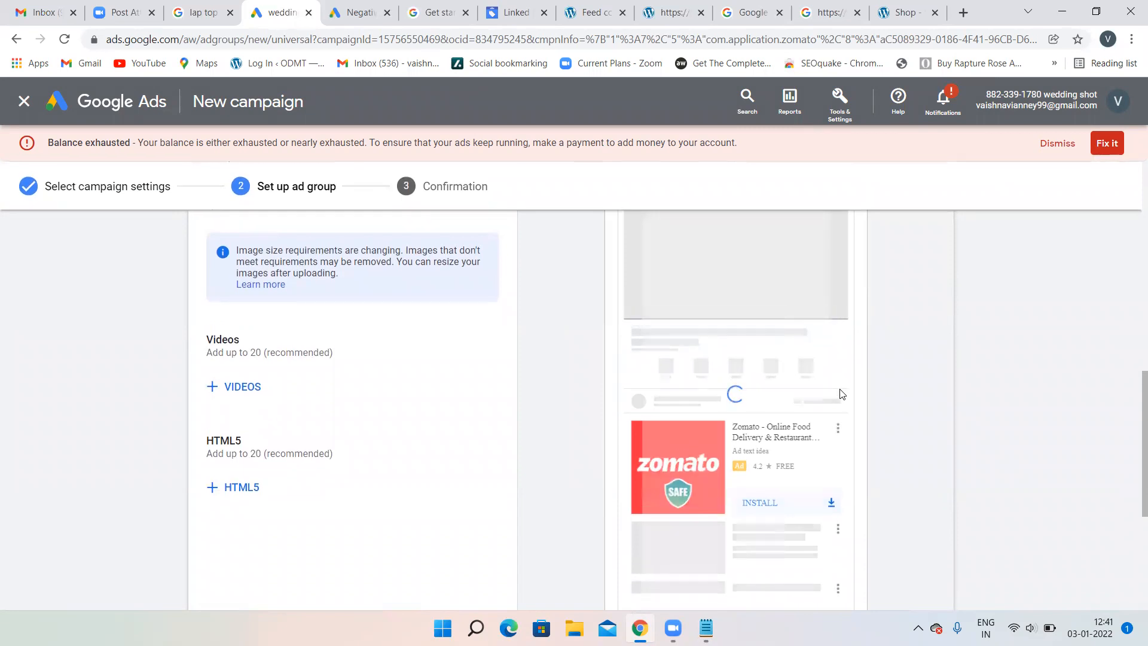
scroll(840, 393, "up", 4)
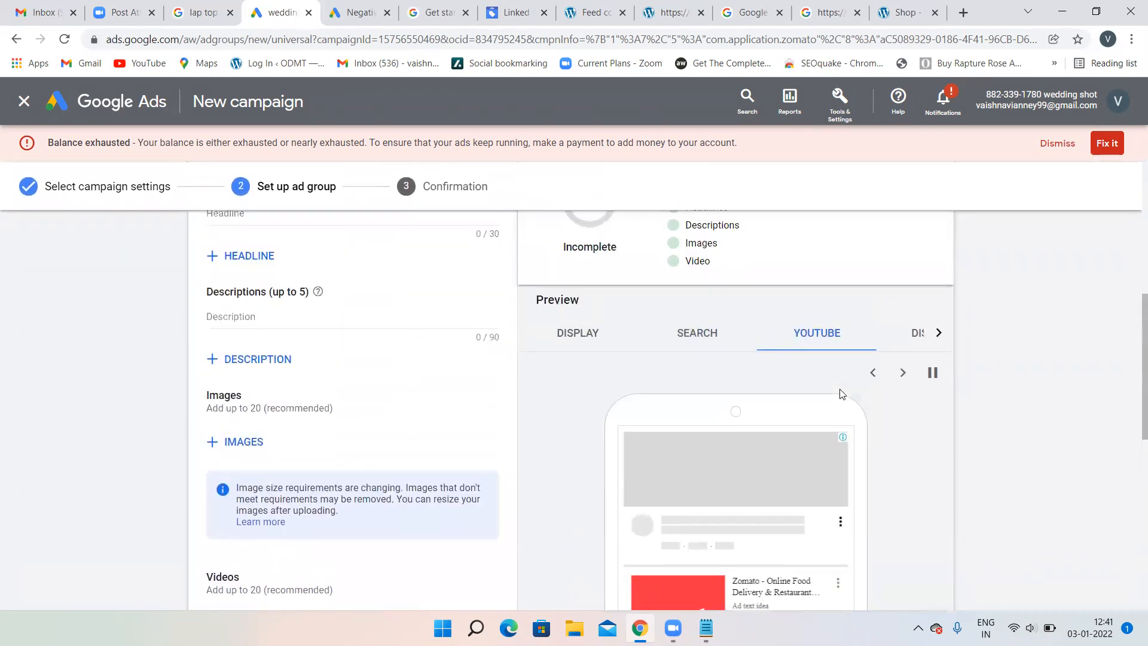
left_click(937, 425)
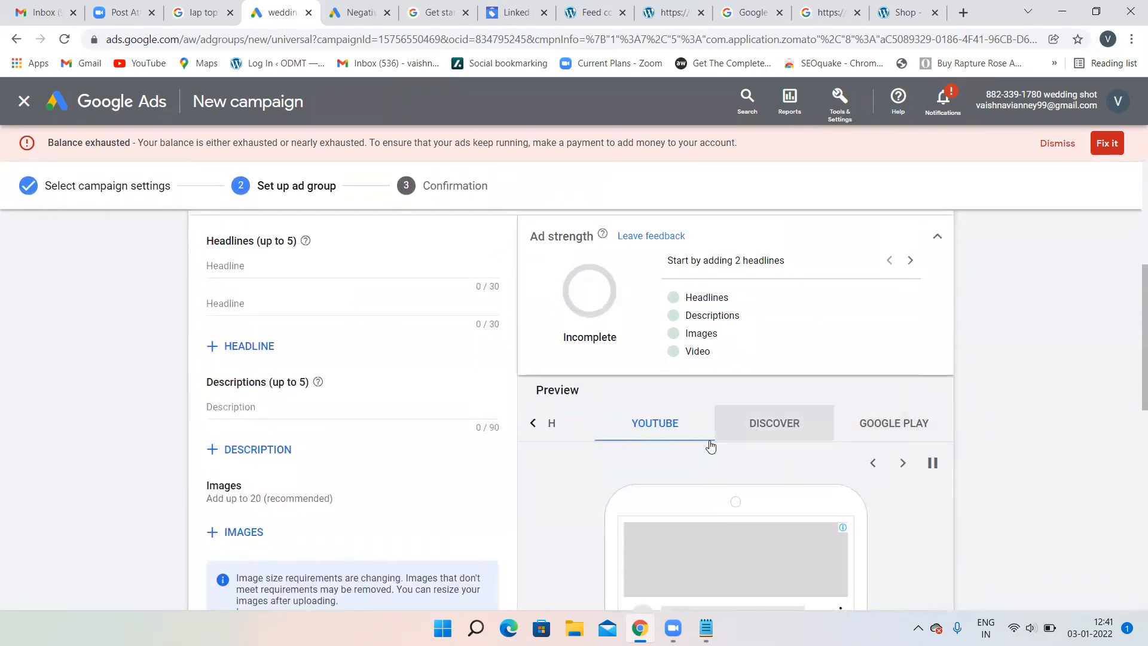
left_click(892, 429)
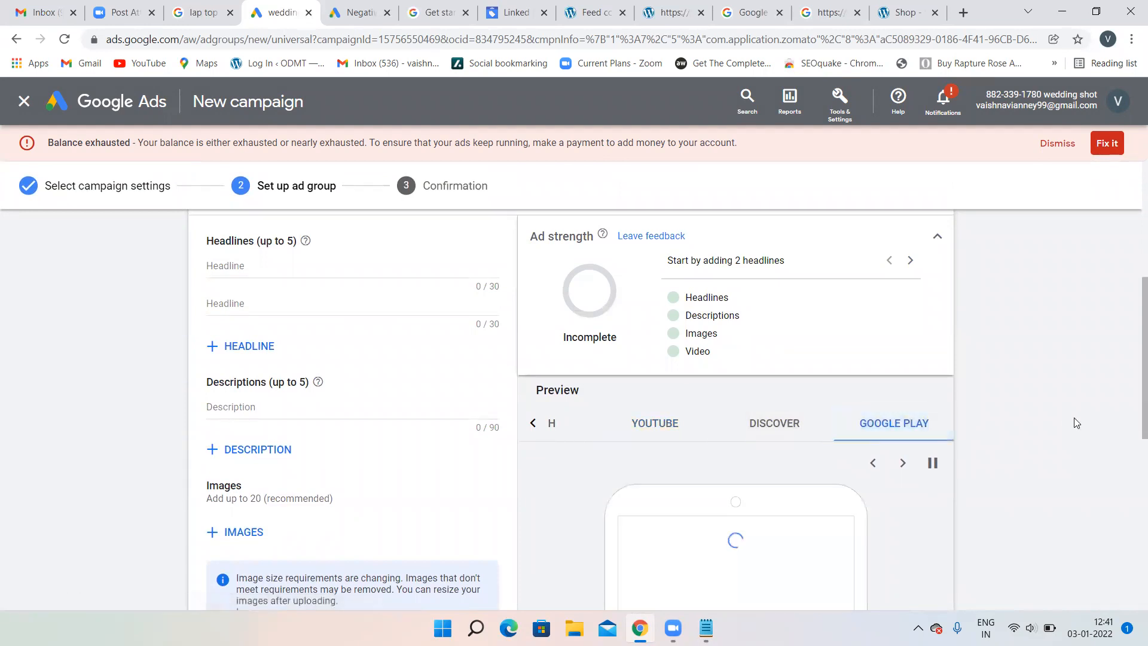
scroll(1074, 421, "down", 4)
scroll(1076, 423, "up", 1)
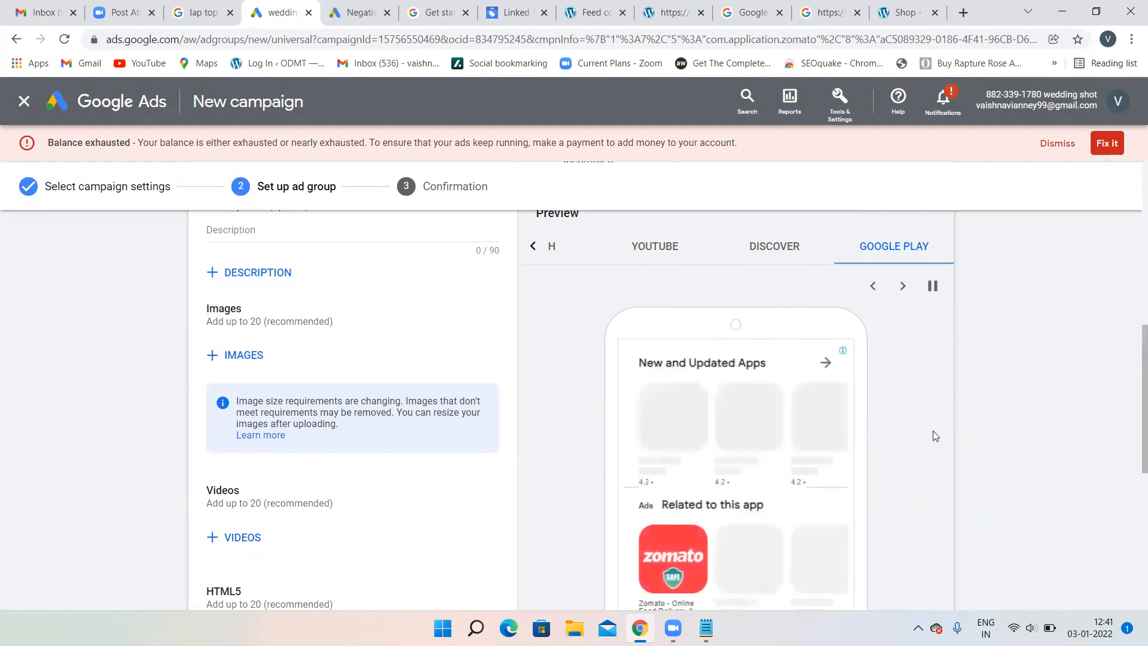
scroll(933, 431, "down", 2)
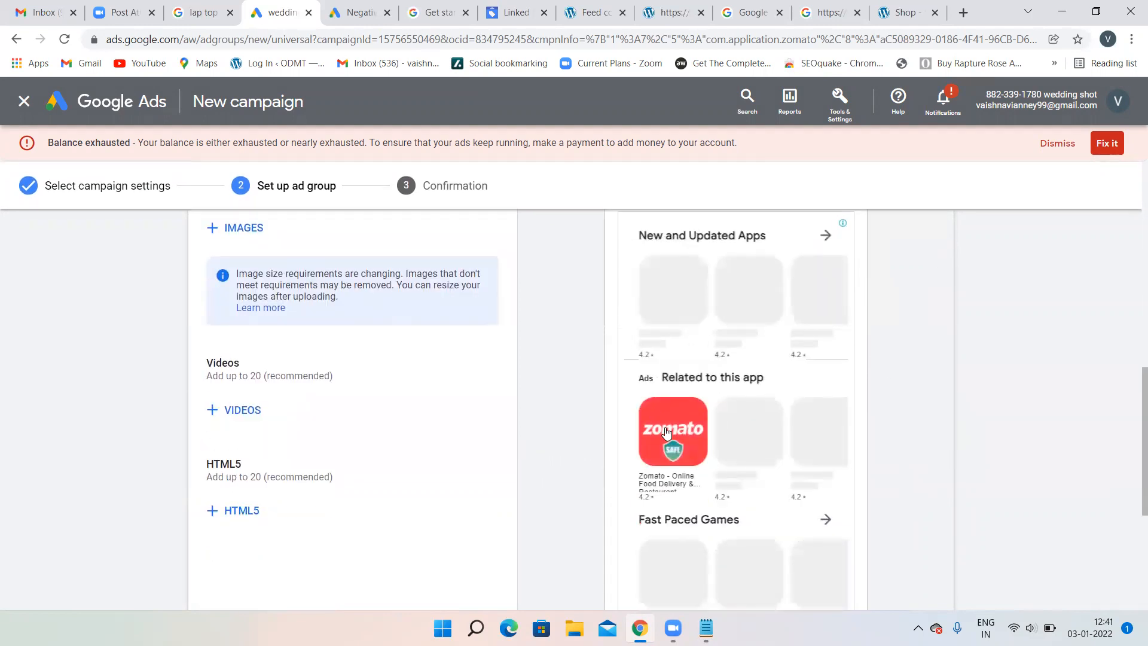
scroll(666, 436, "up", 3)
scroll(666, 437, "up", 2)
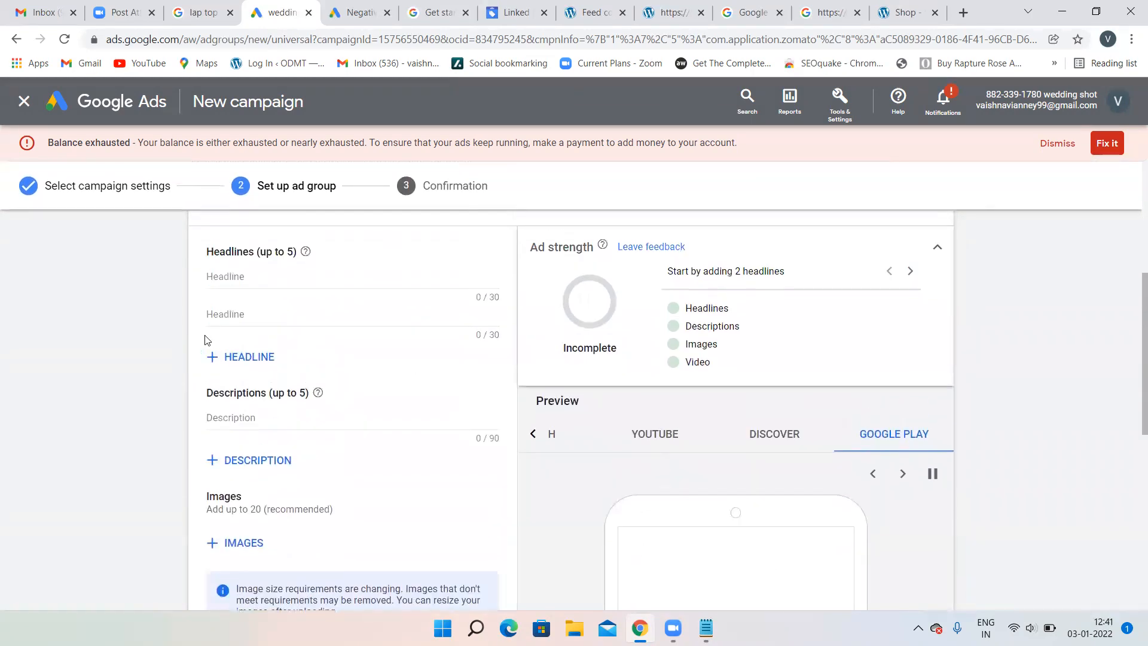
Enter the first headline 'Order Food Online'
left_click(256, 281)
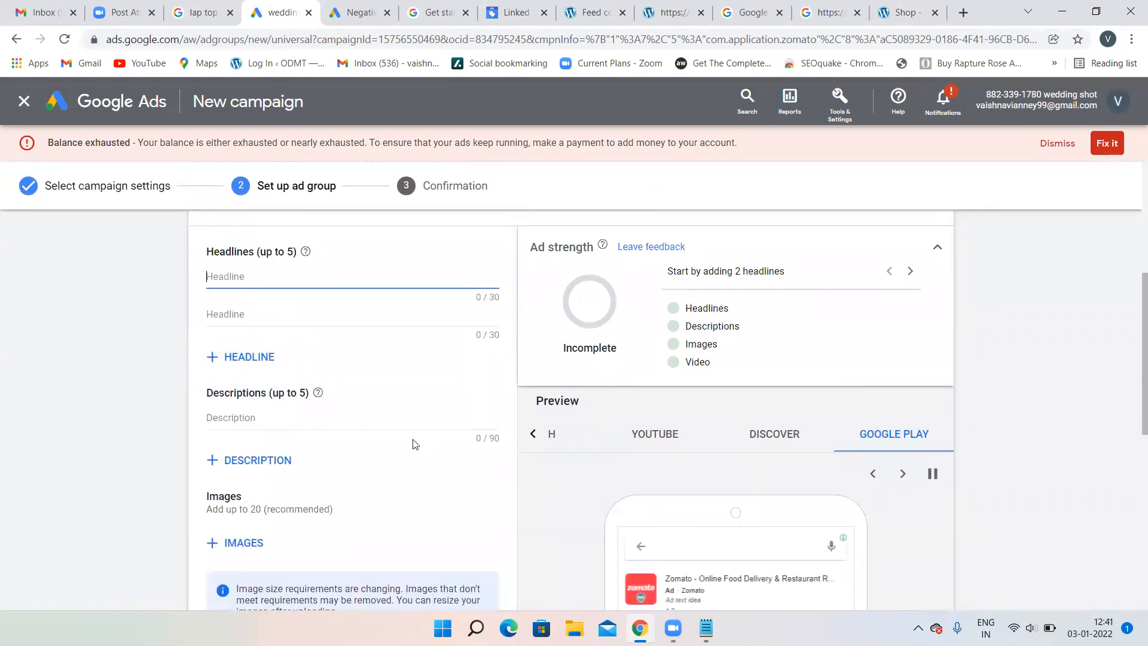
left_click(245, 415)
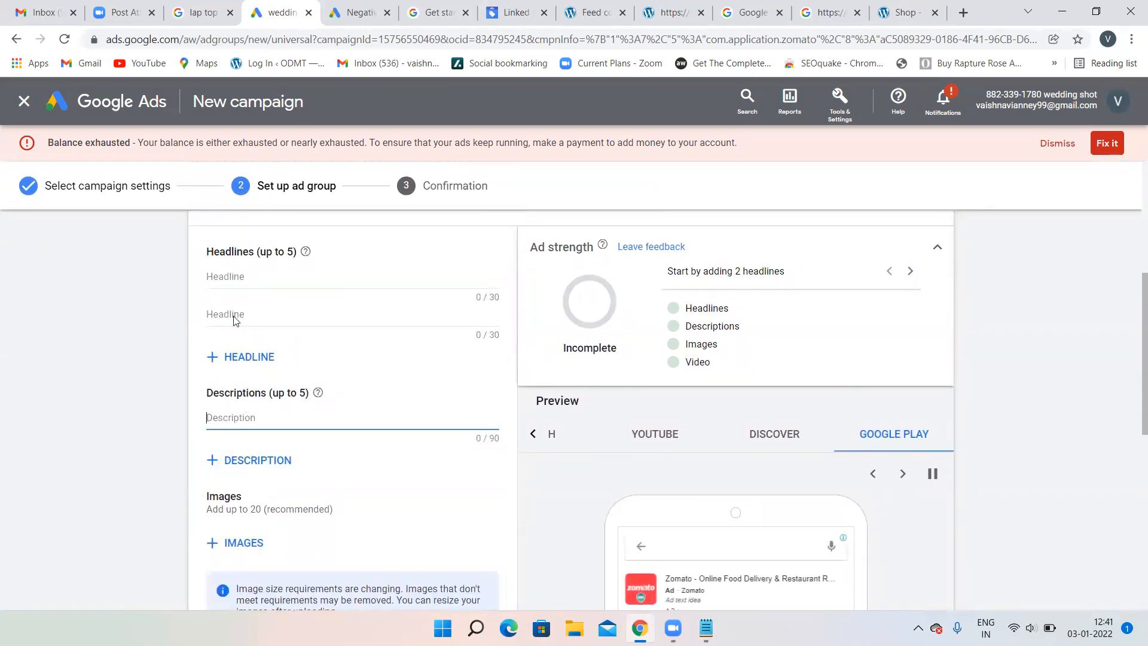
left_click(245, 277)
type("Ordeer")
key("BackSpace")
type("r Food")
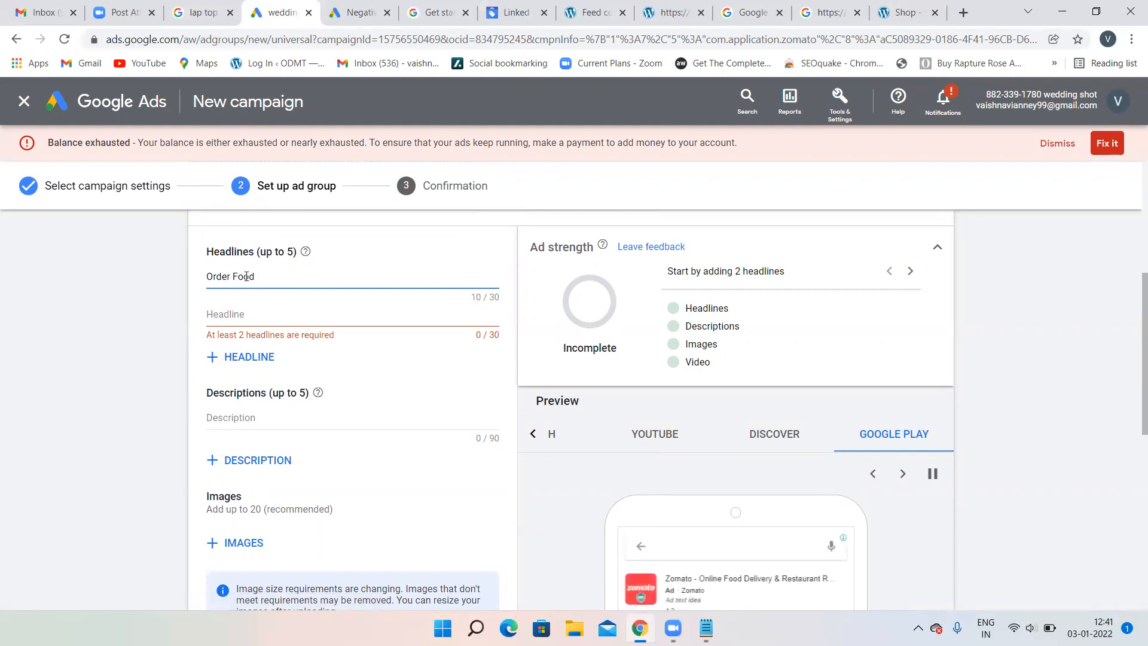
type(" Online")
Enter the second headline 'Get Delivered in 15 Minutes' and focus the description field
left_click(222, 314)
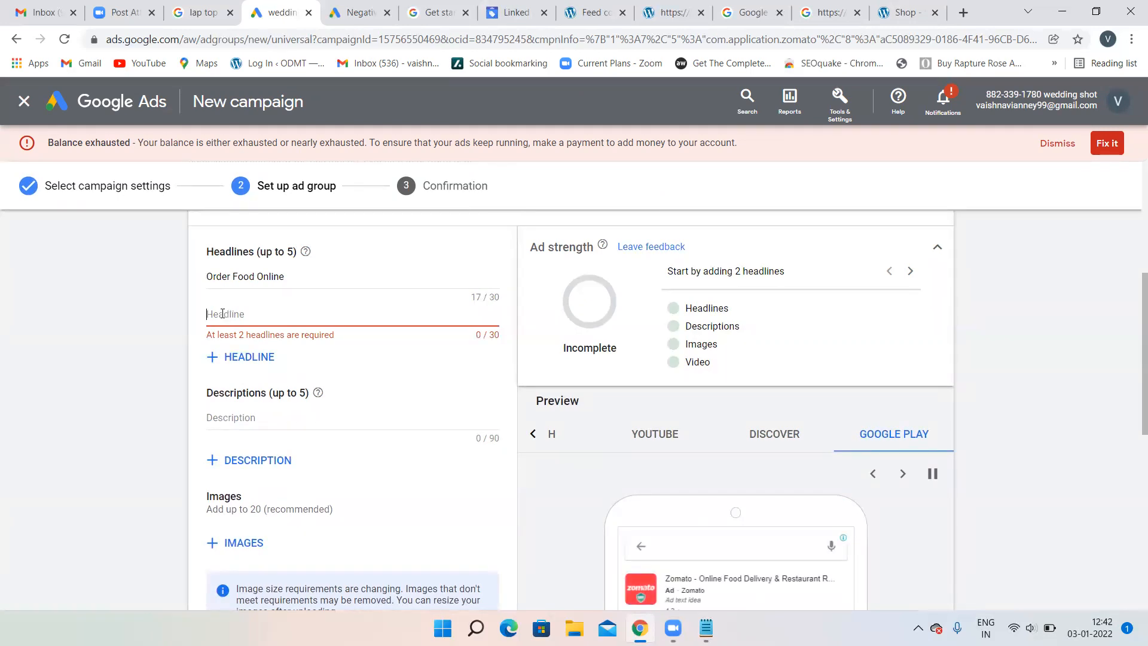
type("Get")
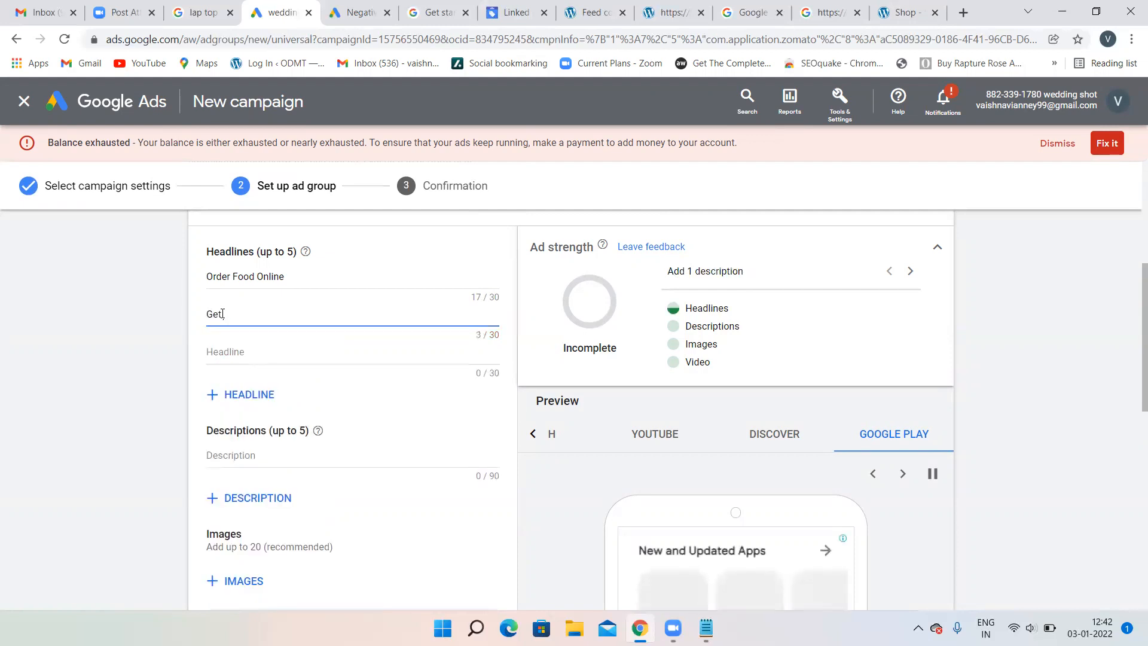
type("Delive")
type("resd")
key("BackSpace")
key("BackSpace")
type("d")
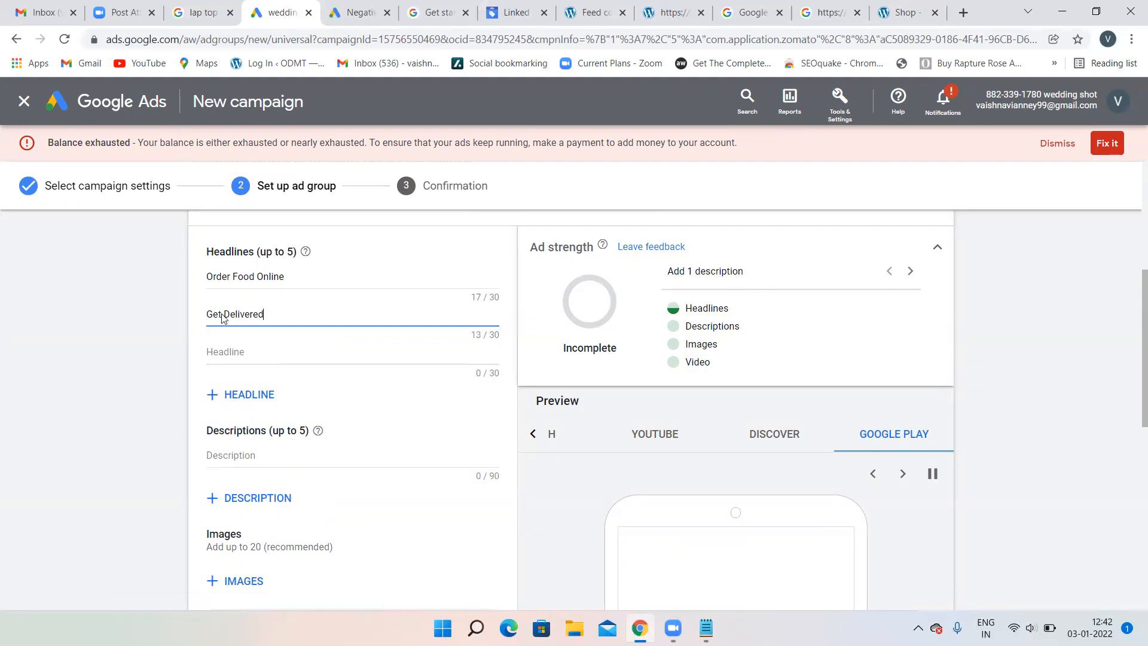
type(" in 15 Minutes")
scroll(390, 372, "down", 2)
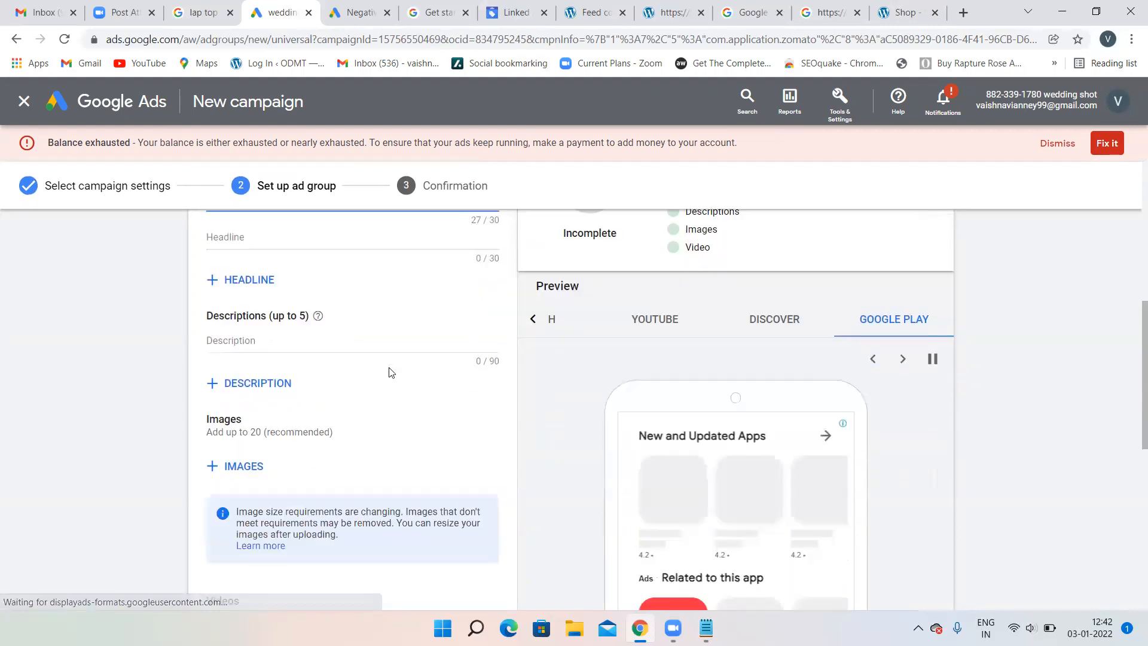
left_click(286, 340)
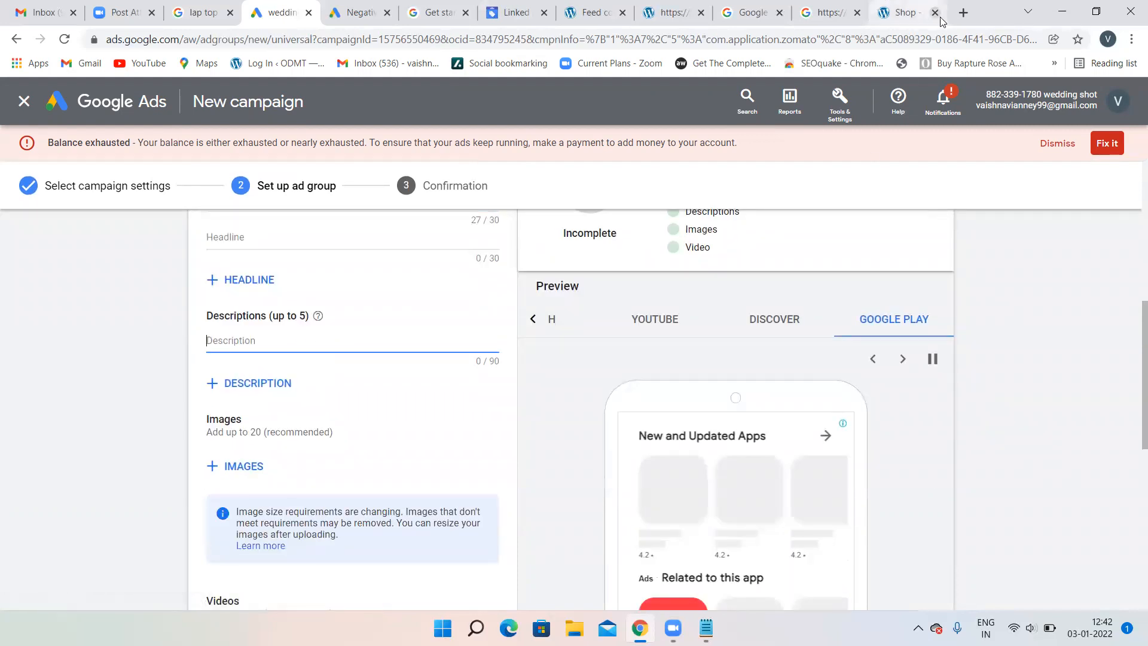
Load uppyo.in twice in a new tab, closing the PHP-error page each time
left_click(960, 17)
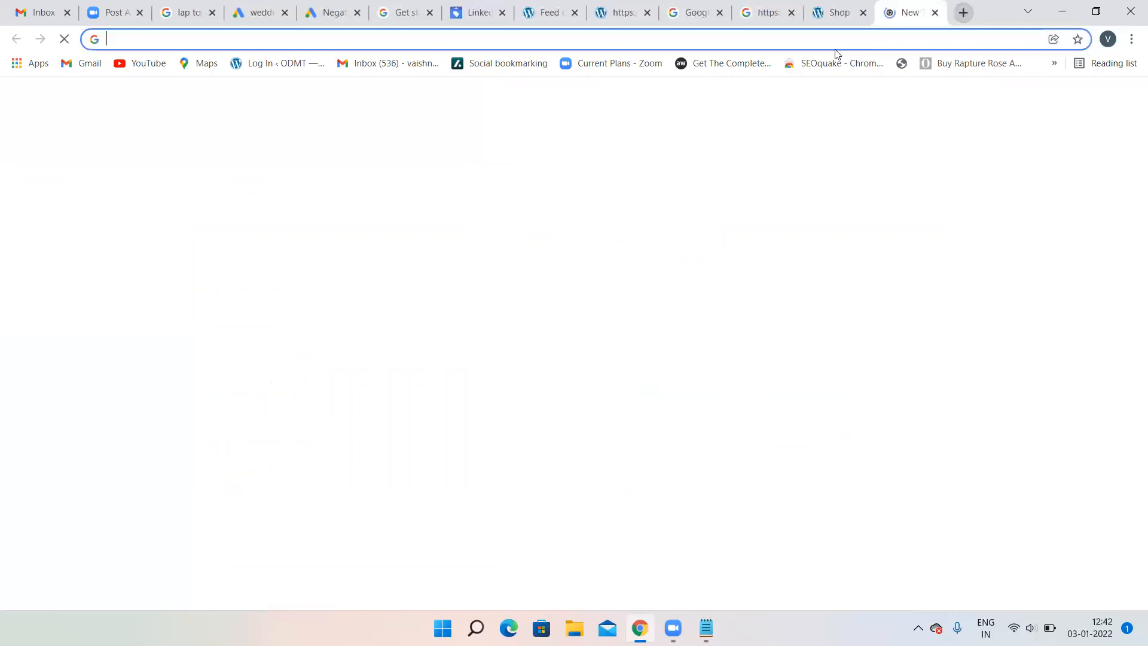
type("uppyo")
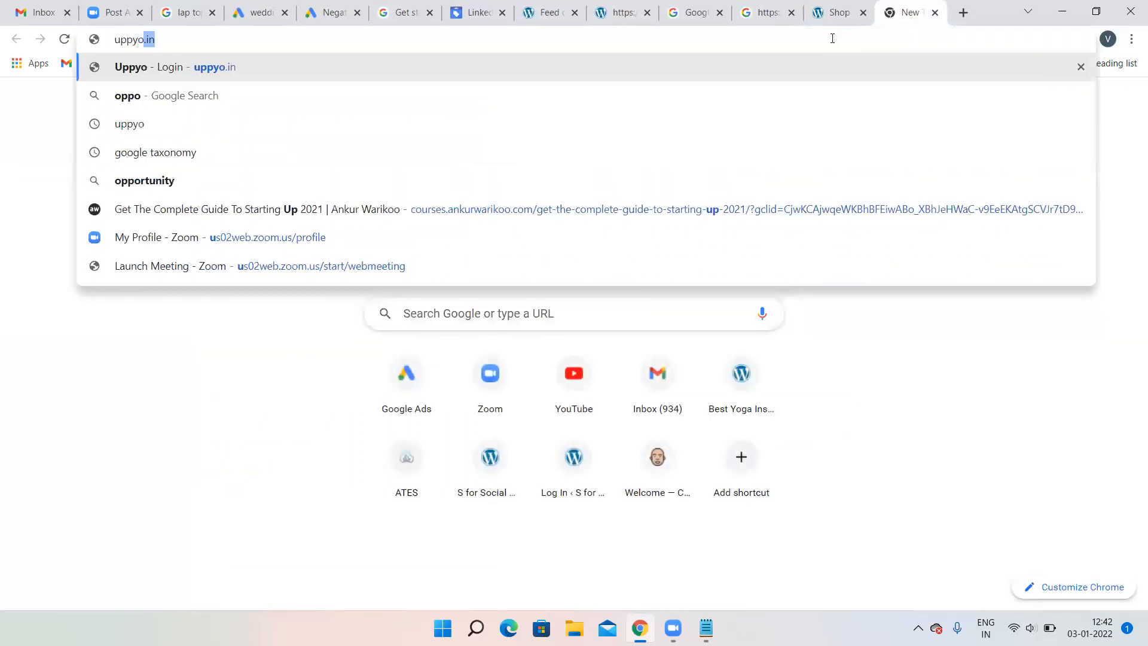
key("Return")
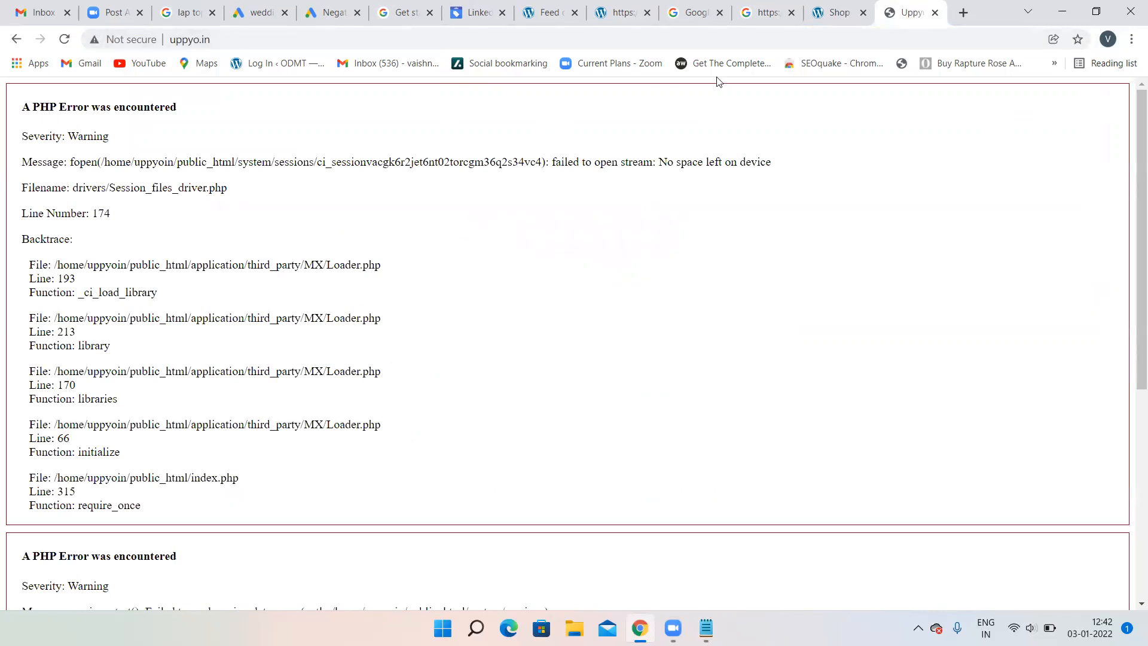
scroll(345, 266, "down", 2)
scroll(581, 258, "up", 2)
left_click(934, 13)
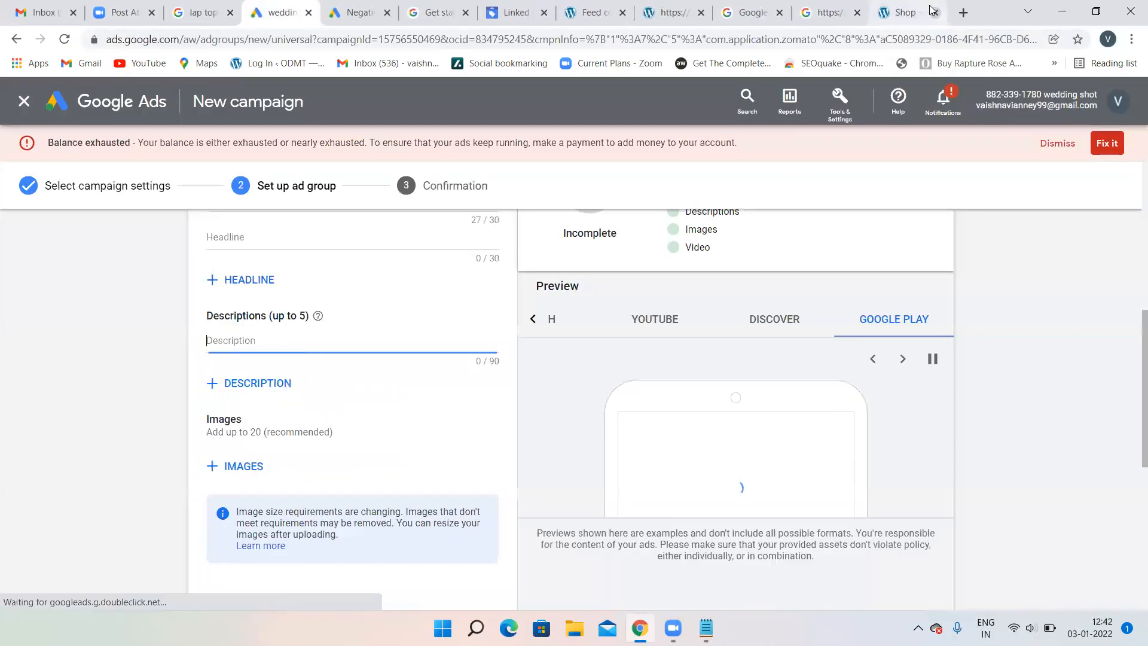
left_click(963, 13)
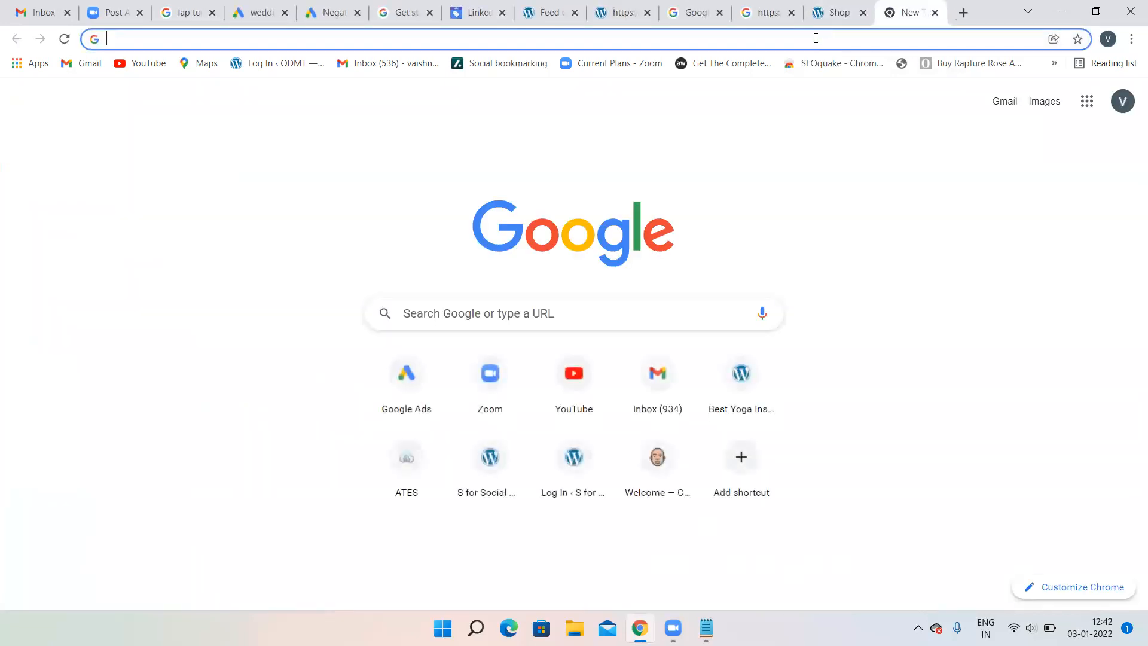
type("u")
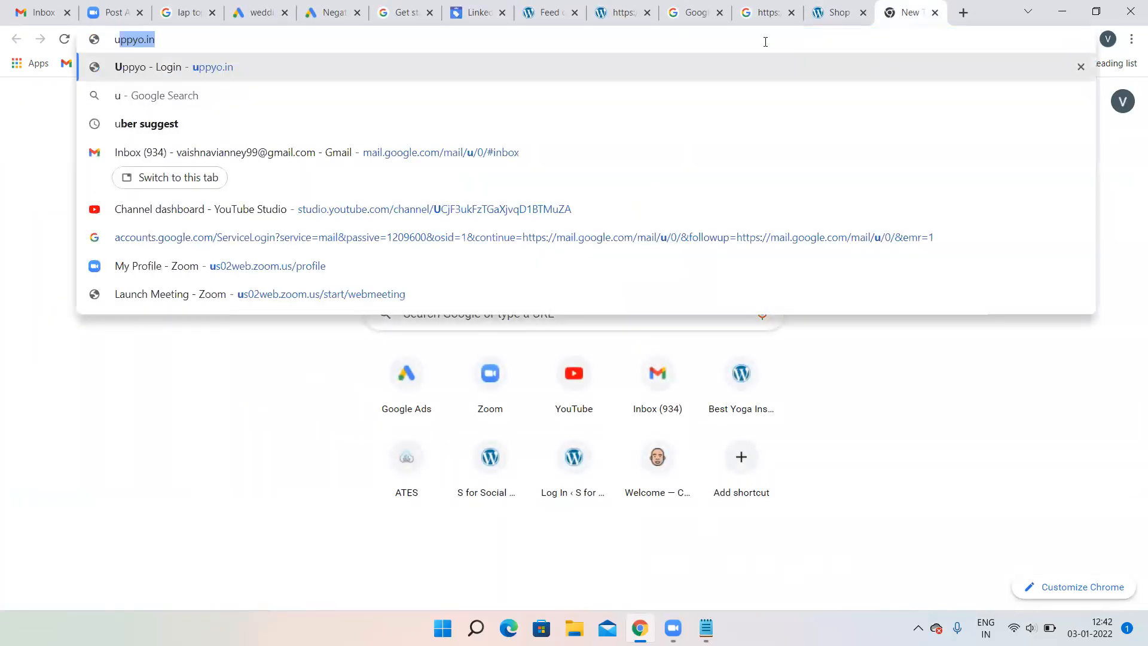
key("Return")
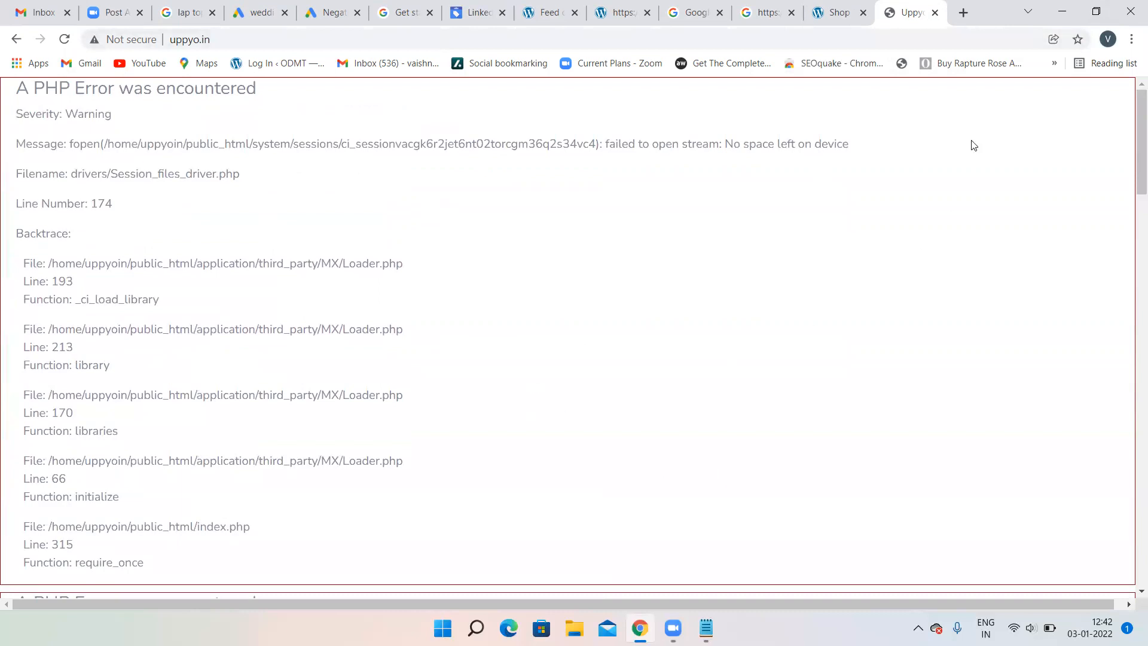
left_click(934, 13)
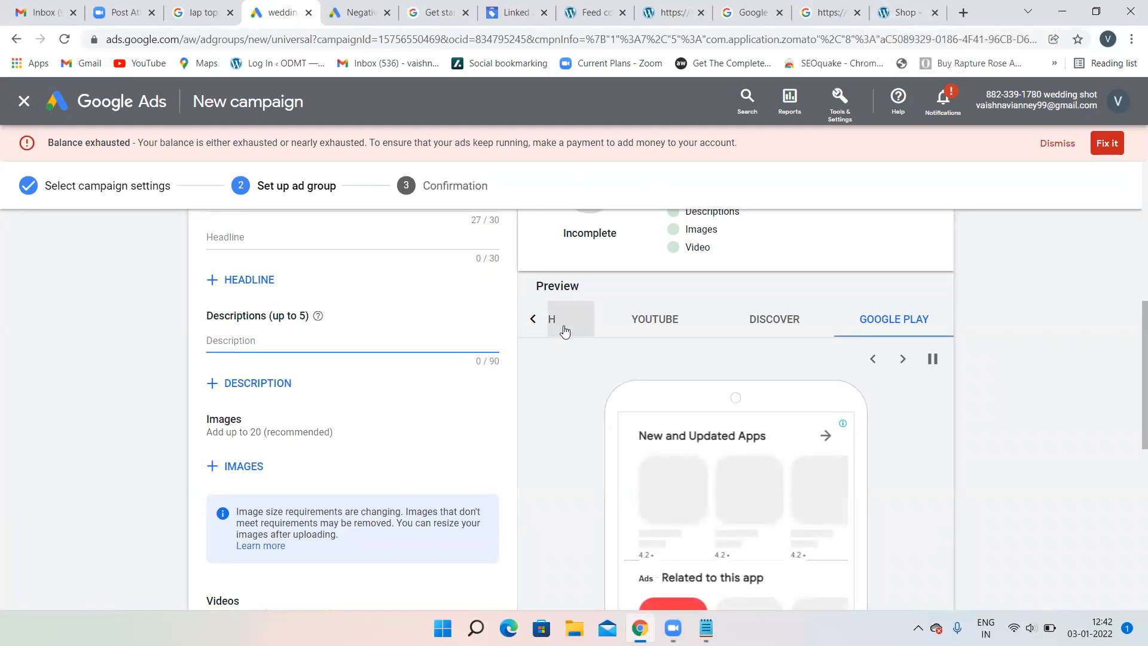
Try saving the ad group, which reports that at least one description is required
scroll(555, 400, "up", 2)
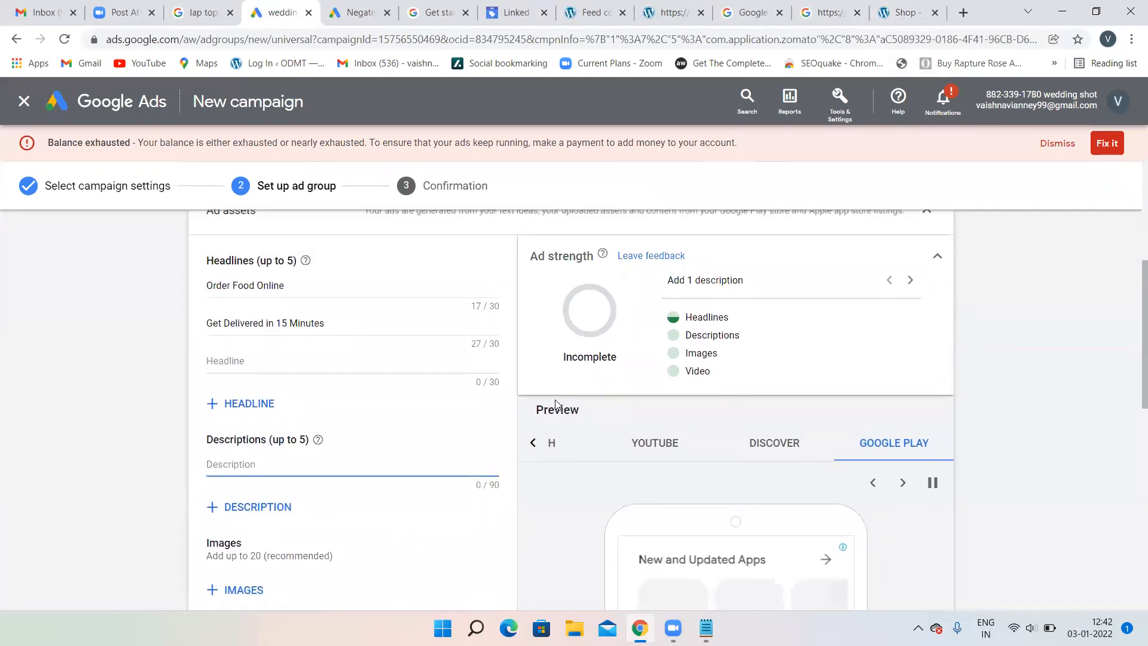
scroll(555, 399, "down", 4)
scroll(556, 399, "down", 2)
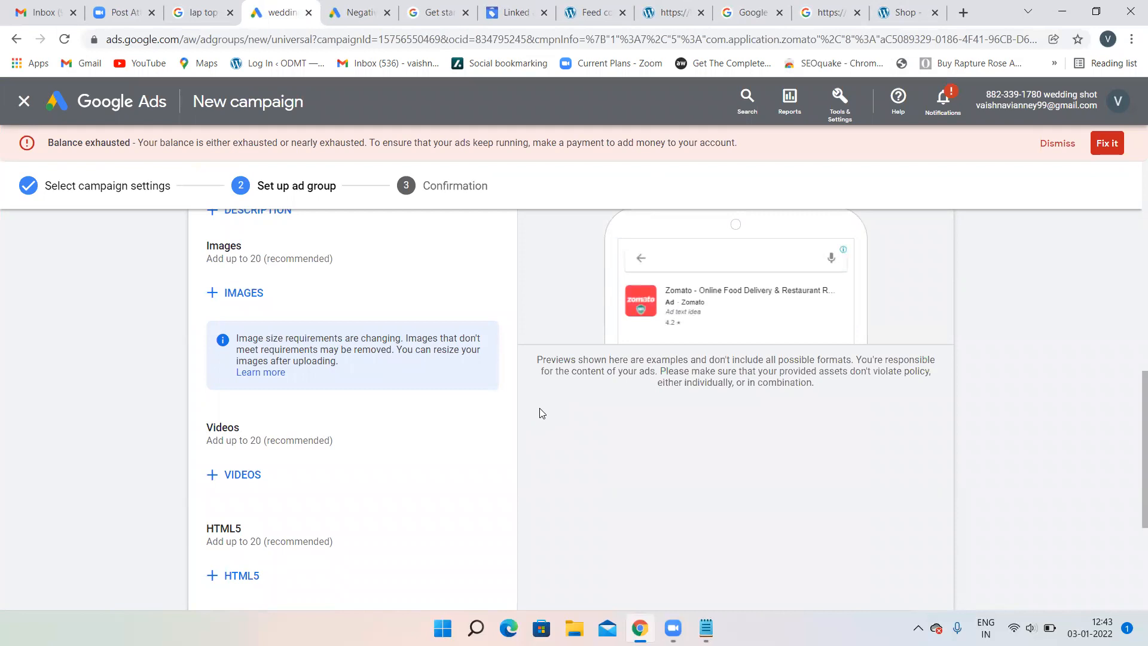
scroll(541, 412, "down", 3)
scroll(541, 412, "up", 5)
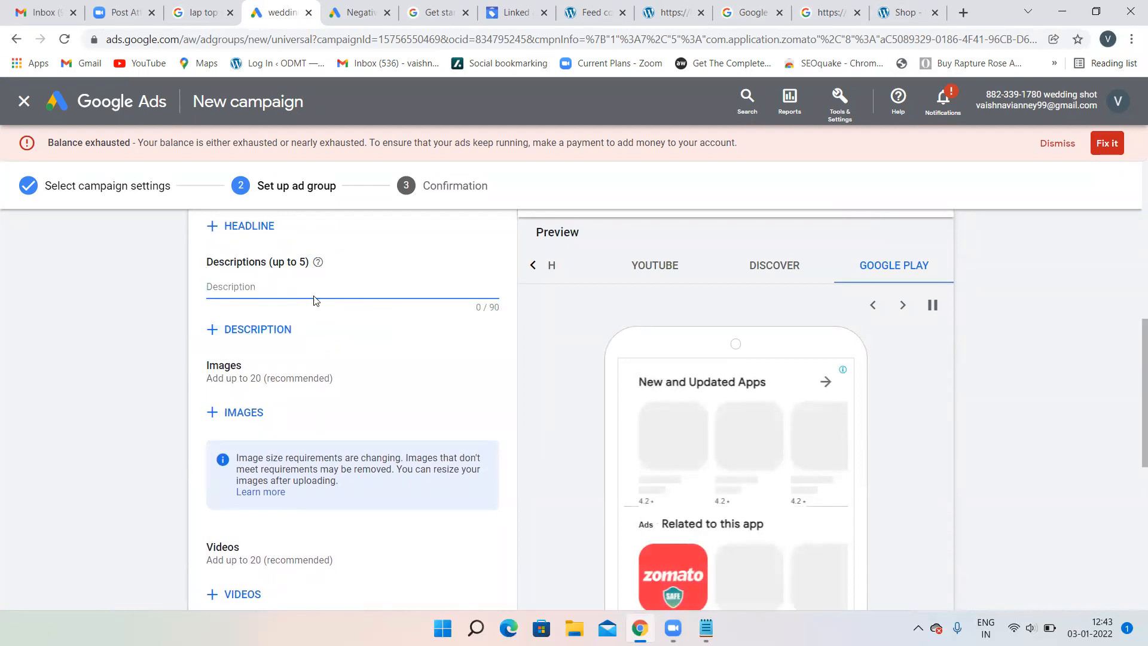
scroll(319, 299, "up", 2)
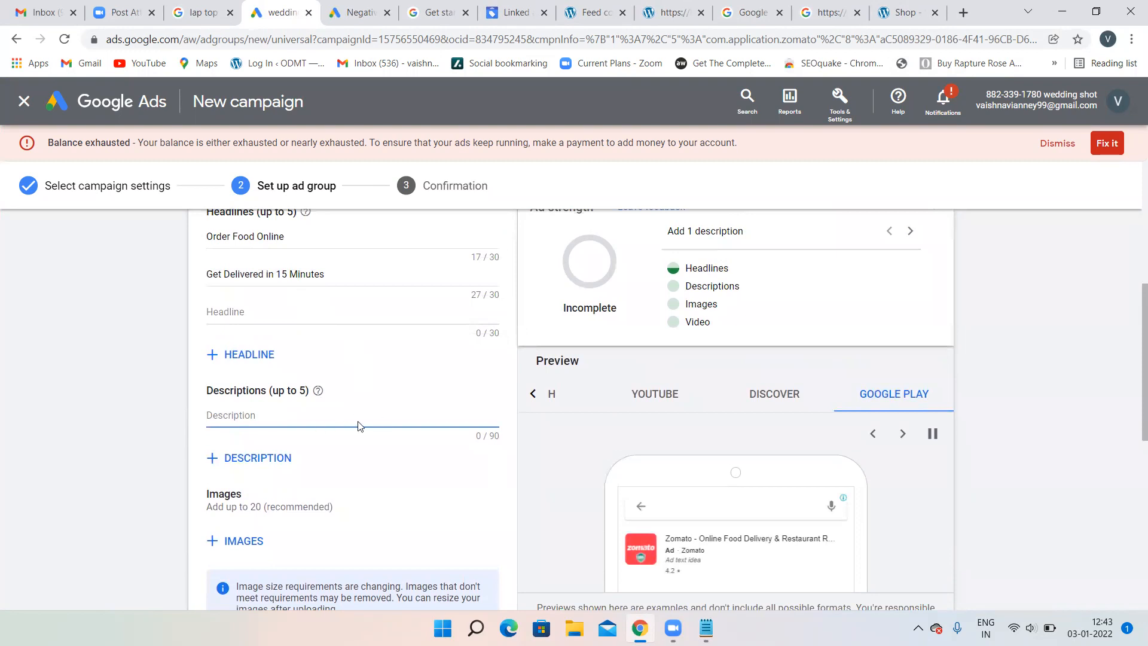
scroll(357, 425, "down", 7)
scroll(560, 478, "down", 3)
left_click(224, 507)
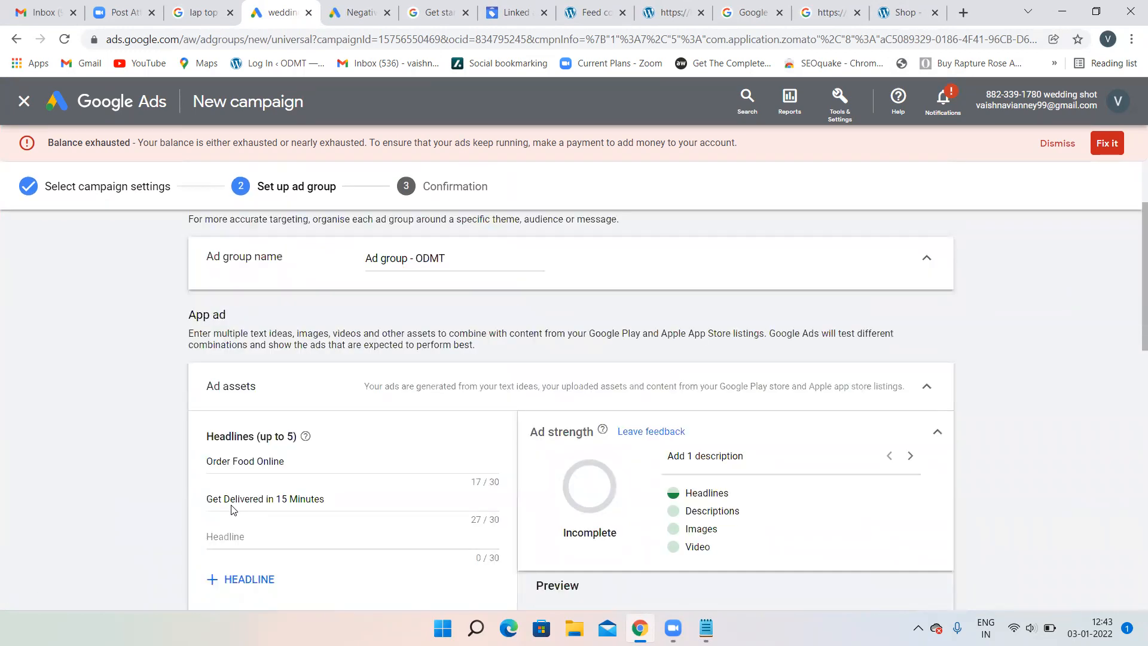
scroll(533, 451, "down", 5)
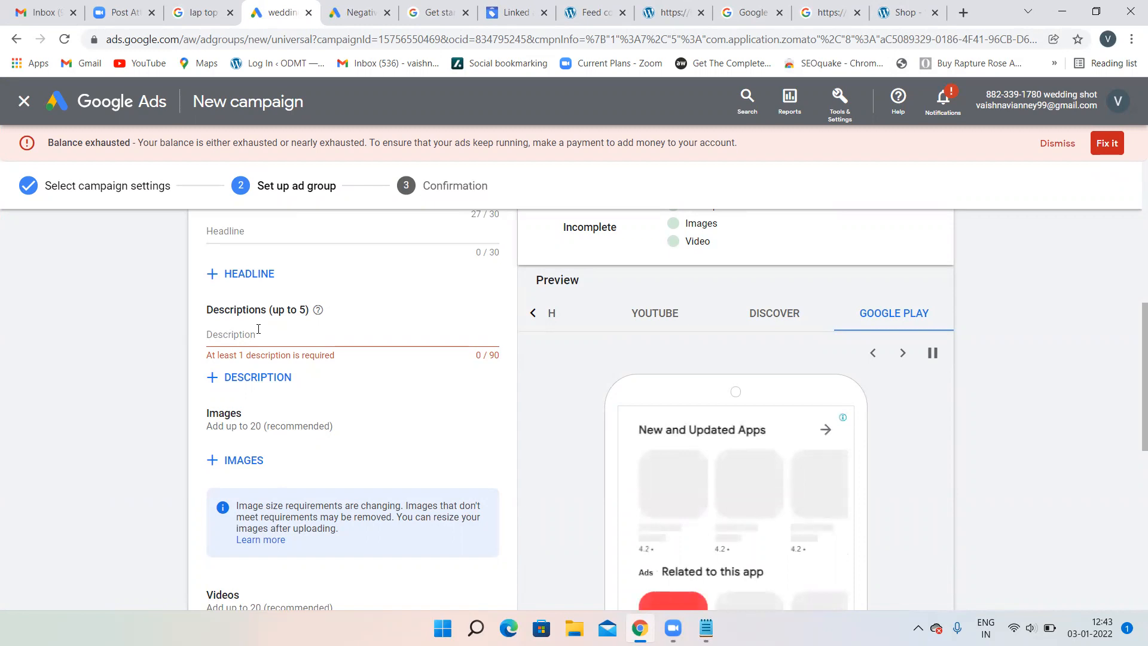
Google 'order food online', copy the Swiggy result's description, and return to Google Ads
left_click(963, 13)
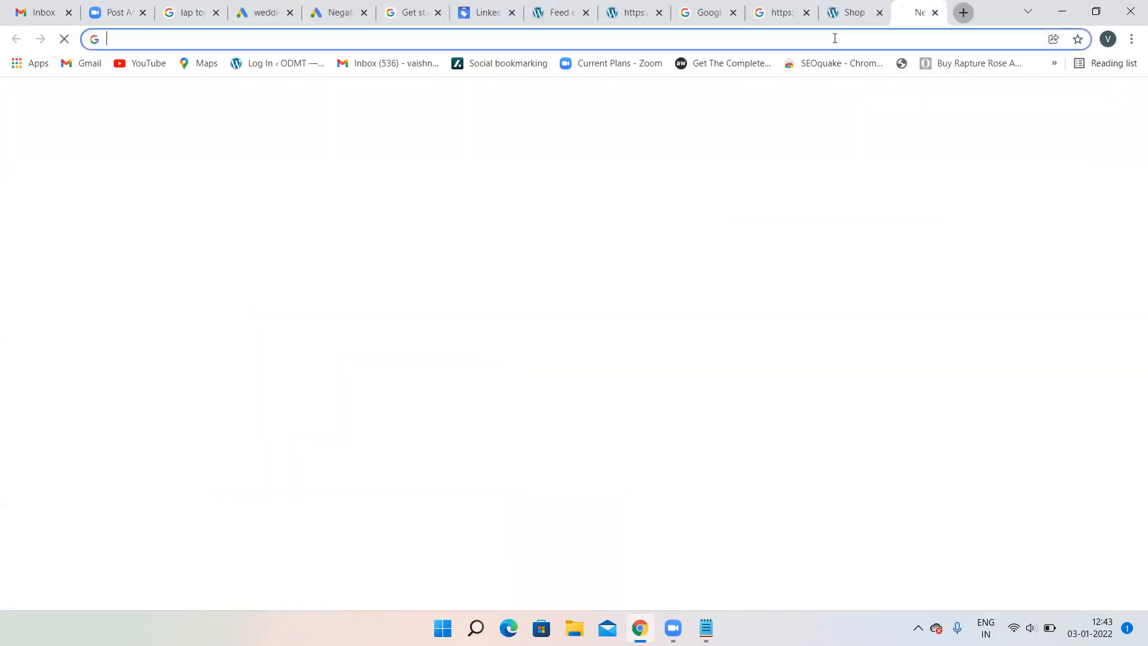
left_click(817, 40)
type("so")
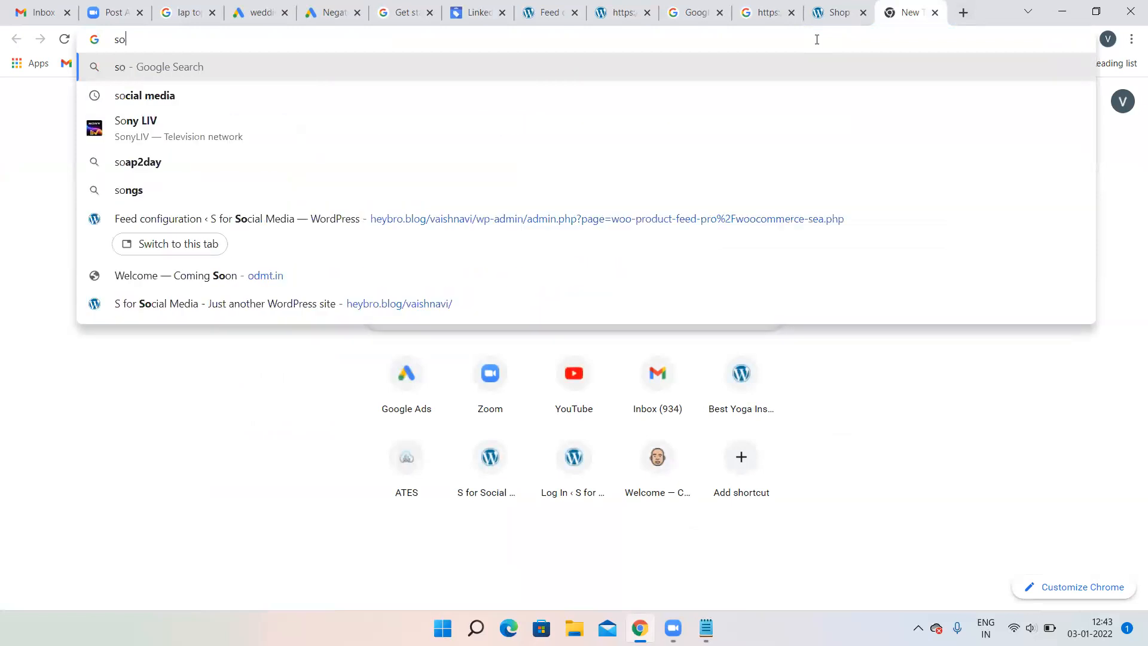
type("rder")
key("BackSpace")
key("BackSpace")
key("BackSpace")
key("BackSpace")
key("BackSpace")
key("BackSpace")
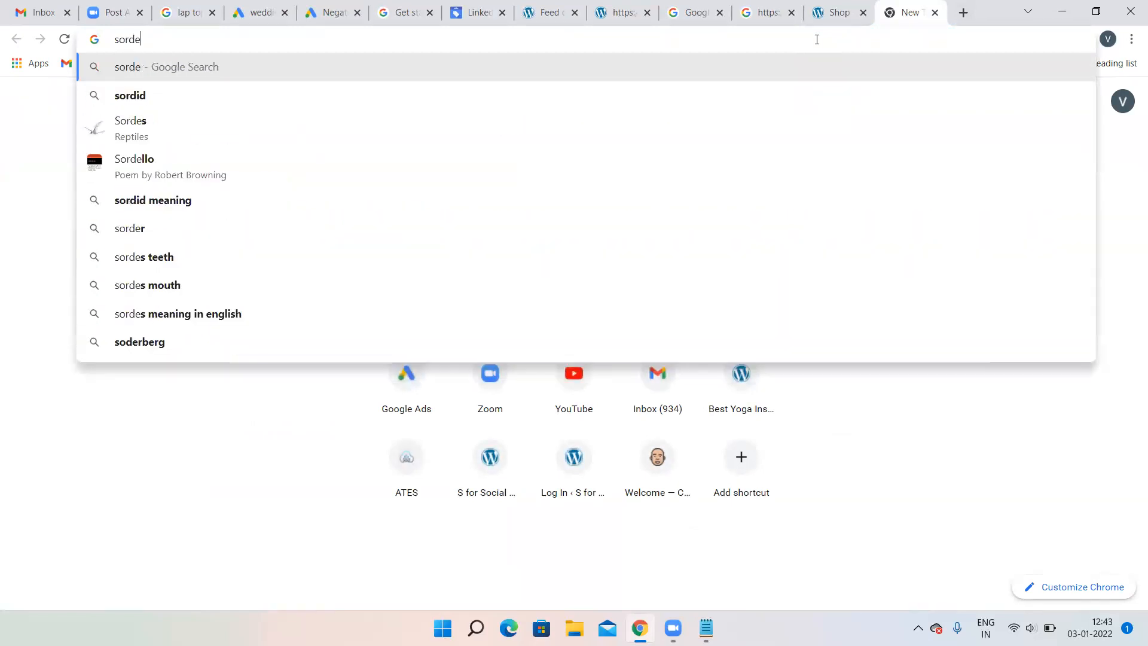
type("order f")
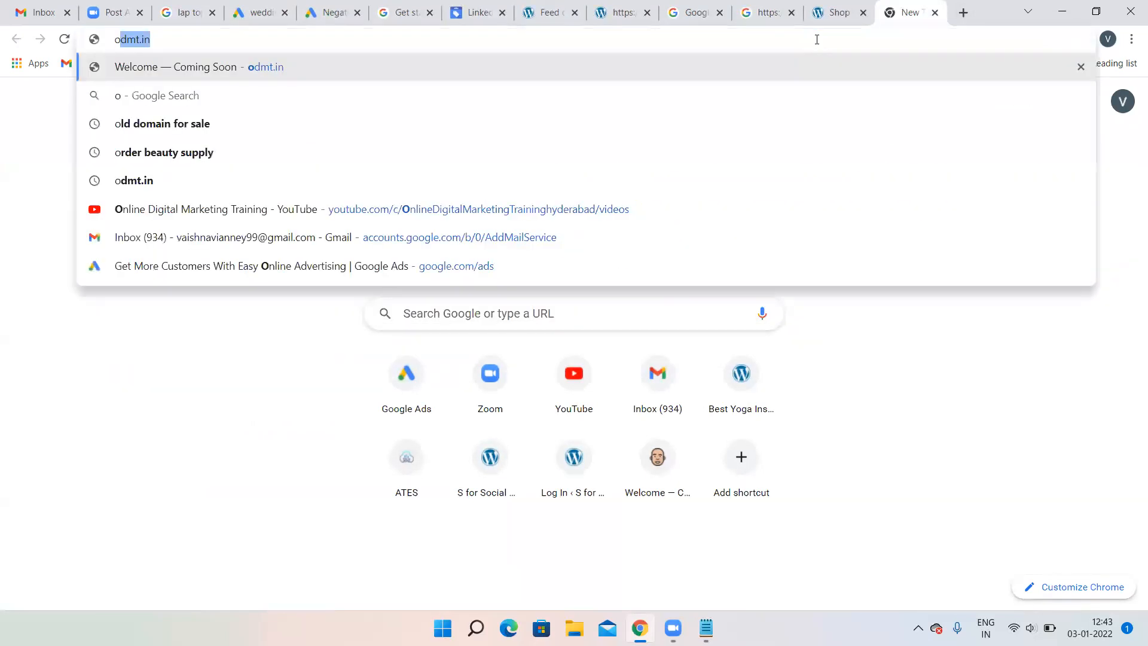
type("ood online")
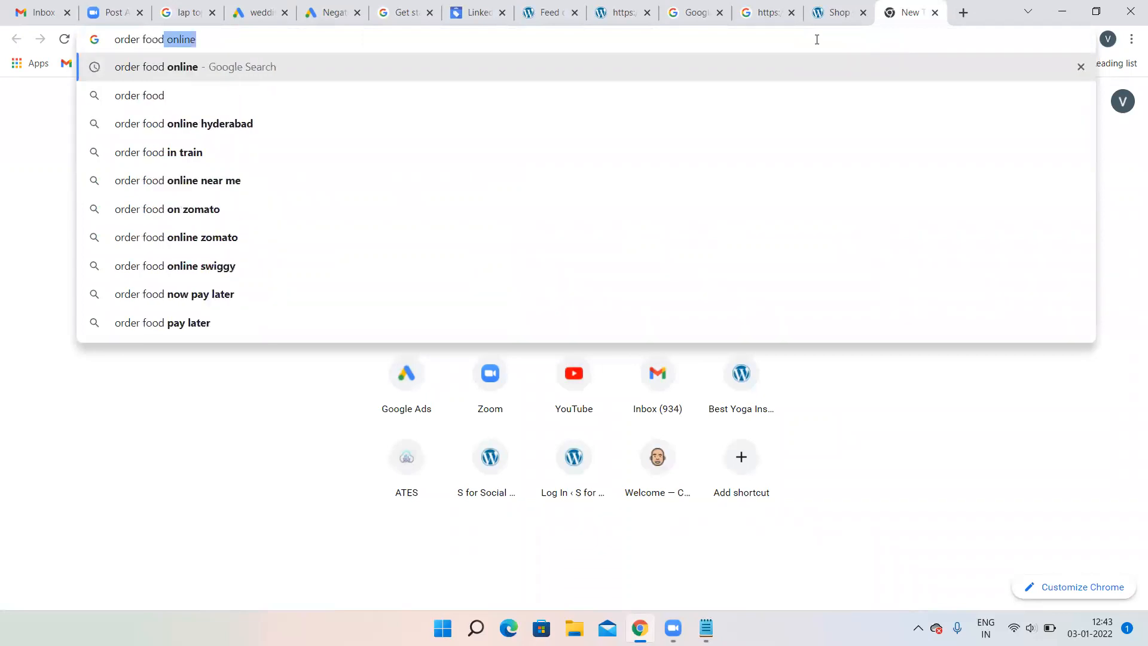
key("Return")
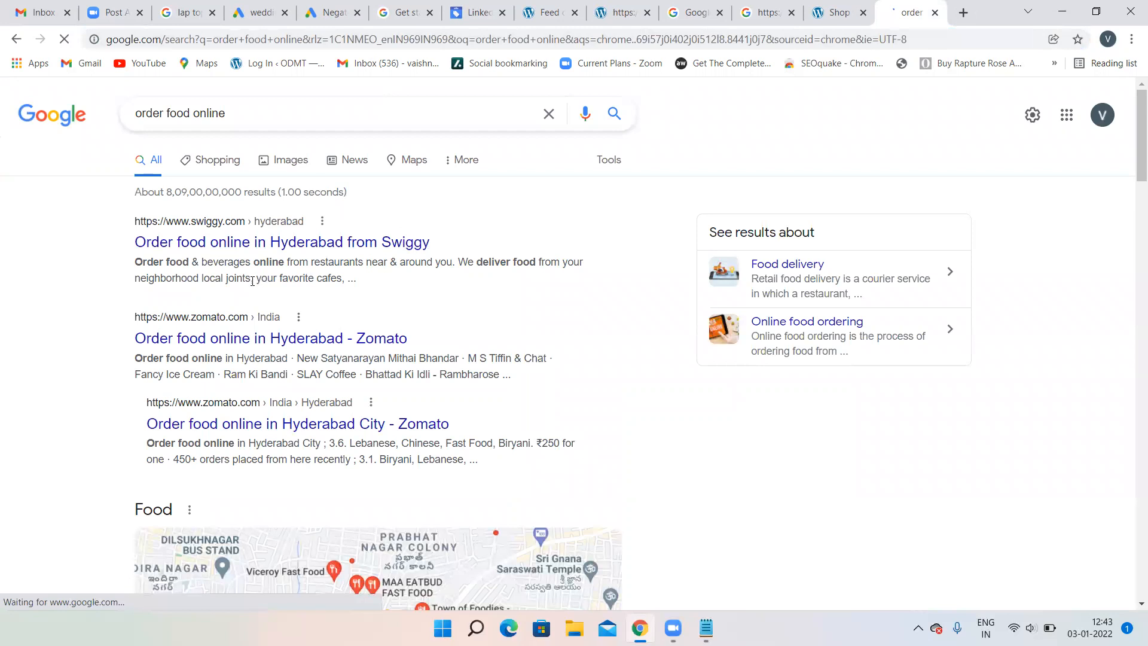
left_click_drag(456, 261, 94, 264)
key("ctrl+c")
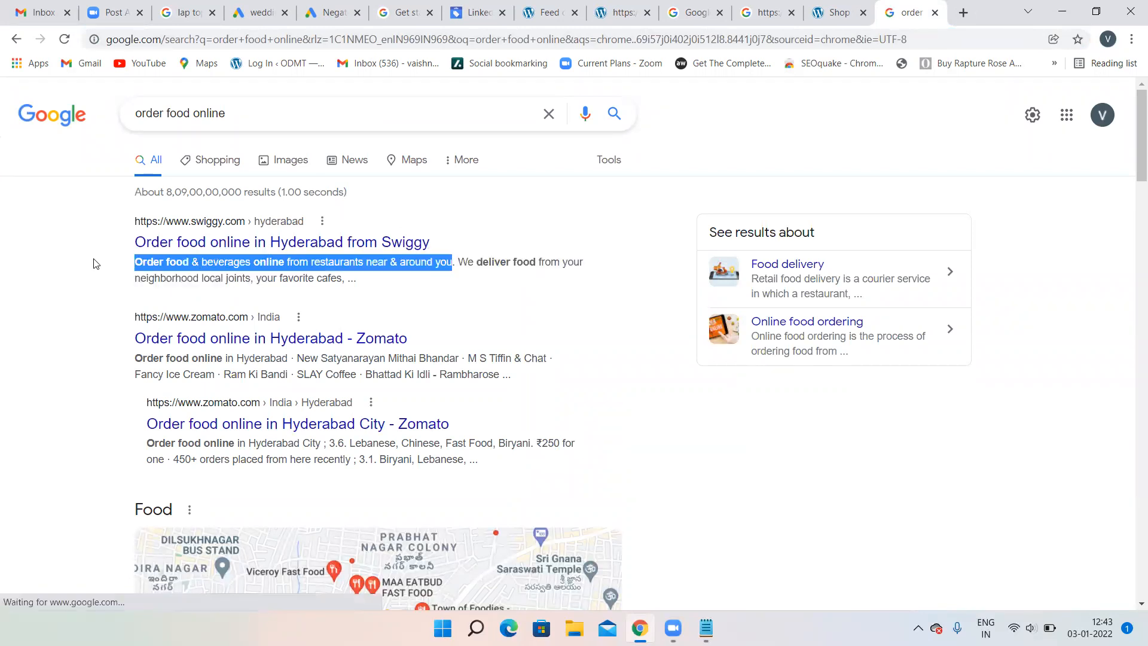
left_click(271, 15)
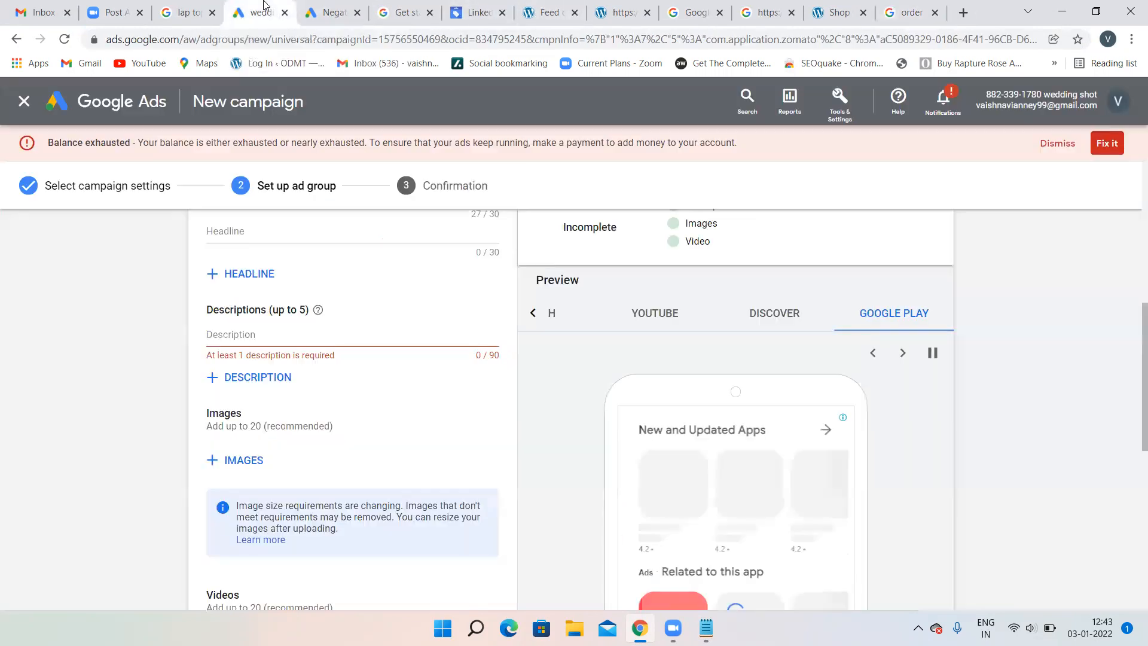
Paste the copied food-ordering description, save the ad group, and open the App - ODMT campaign
left_click(250, 333)
key("ctrl+v")
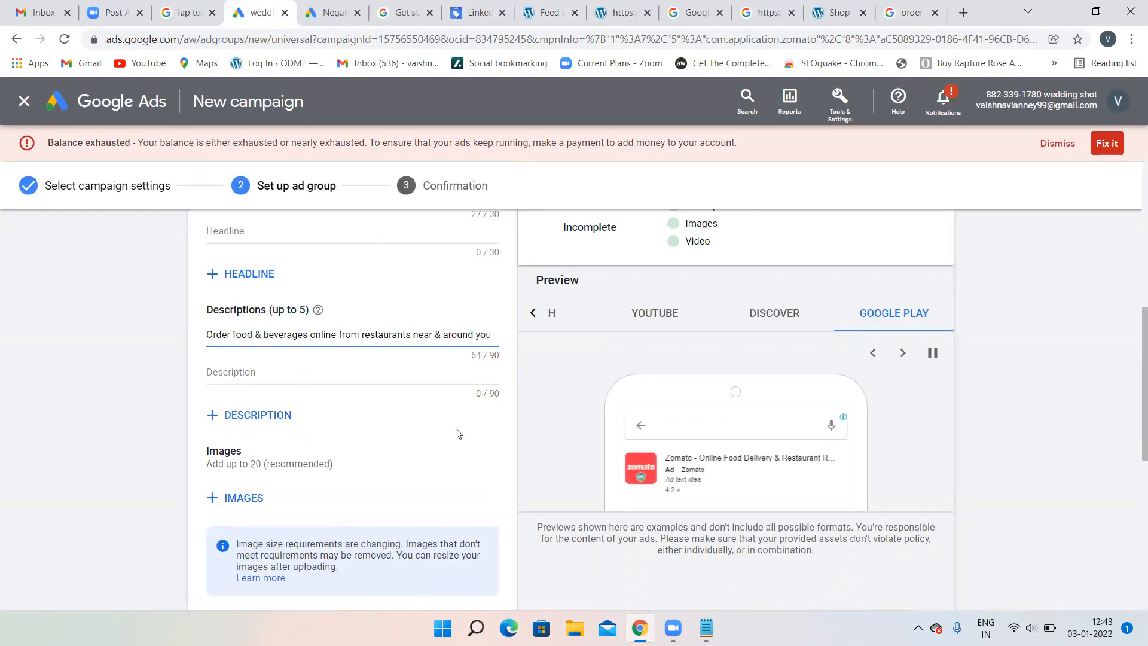
scroll(277, 448, "down", 10)
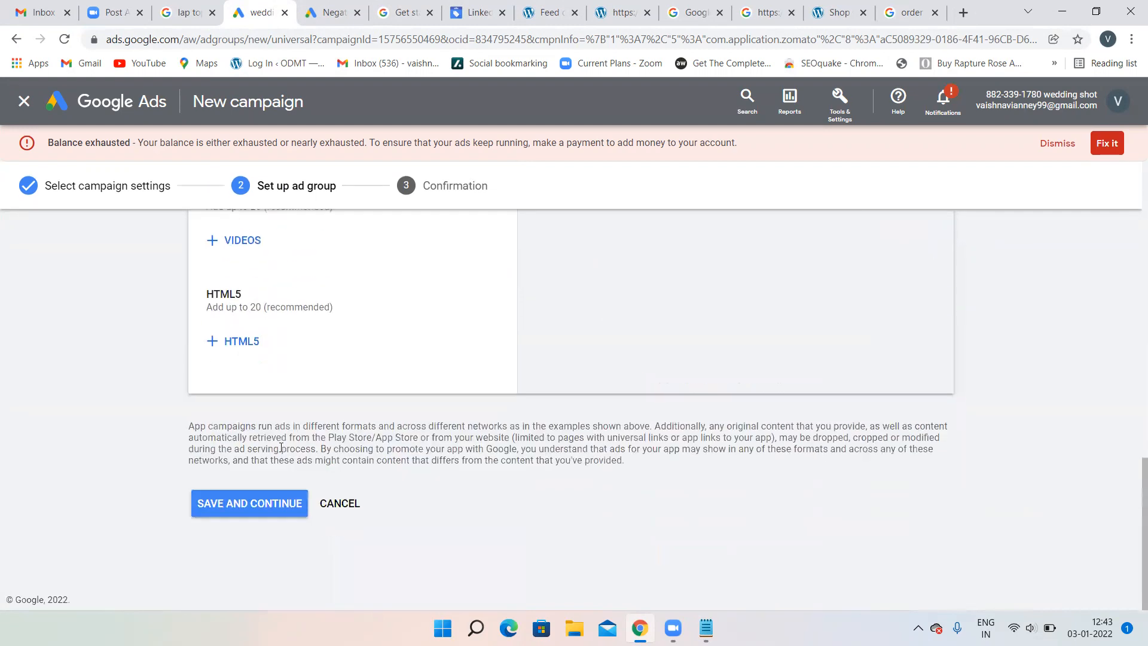
left_click(220, 503)
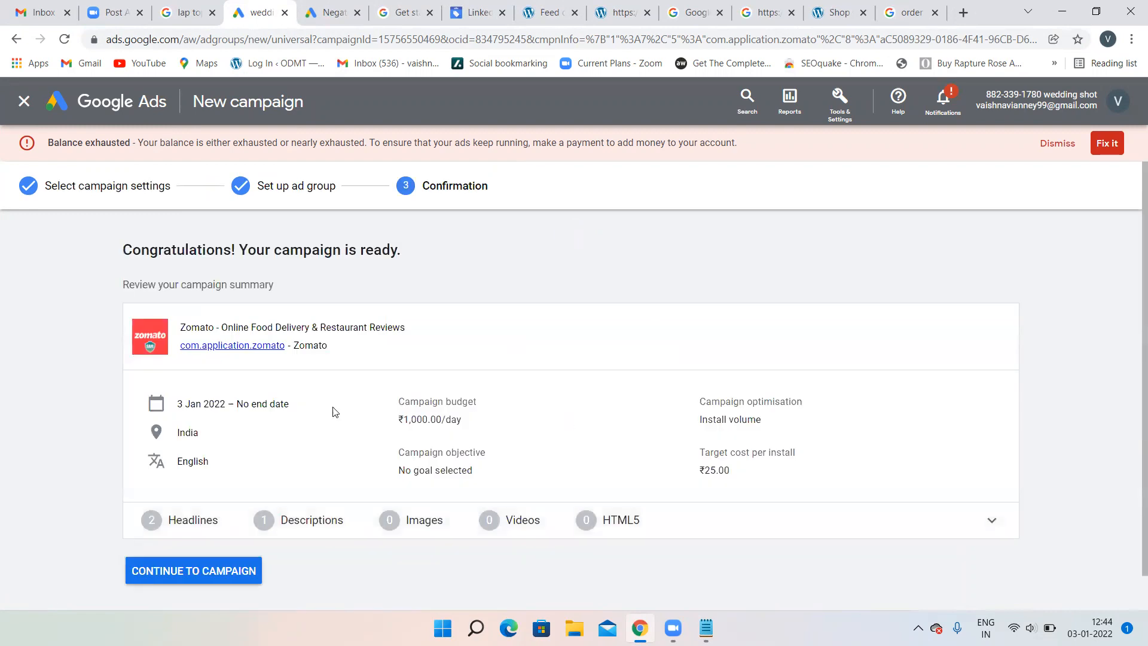
left_click(213, 572)
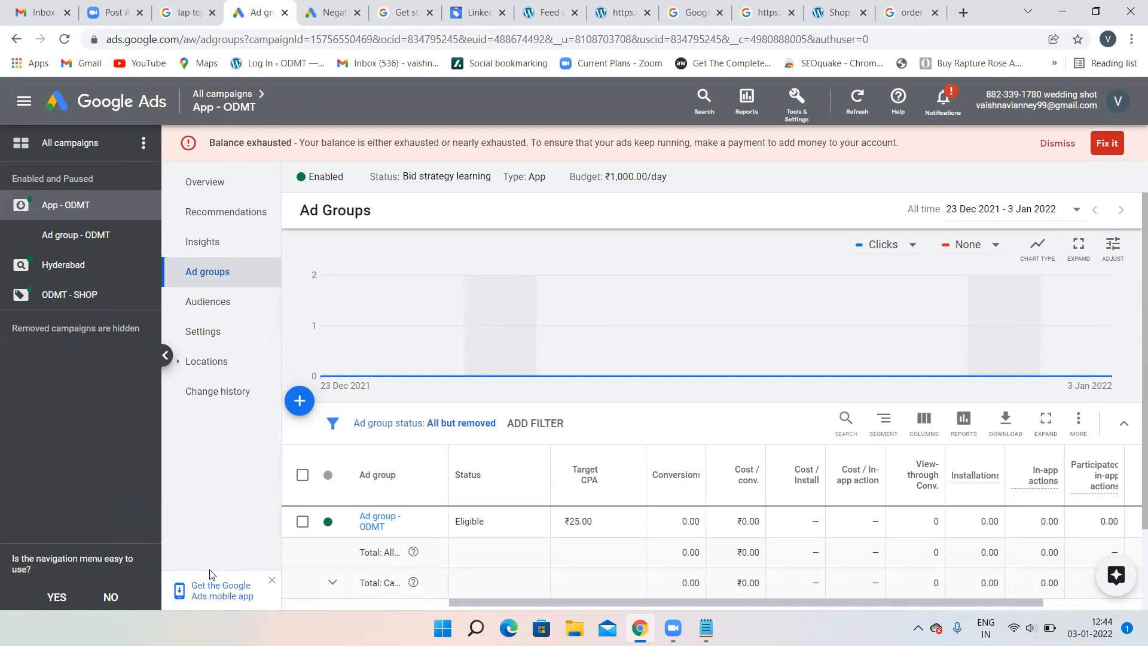
Start a new Display campaign without goal guidance
left_click(300, 401)
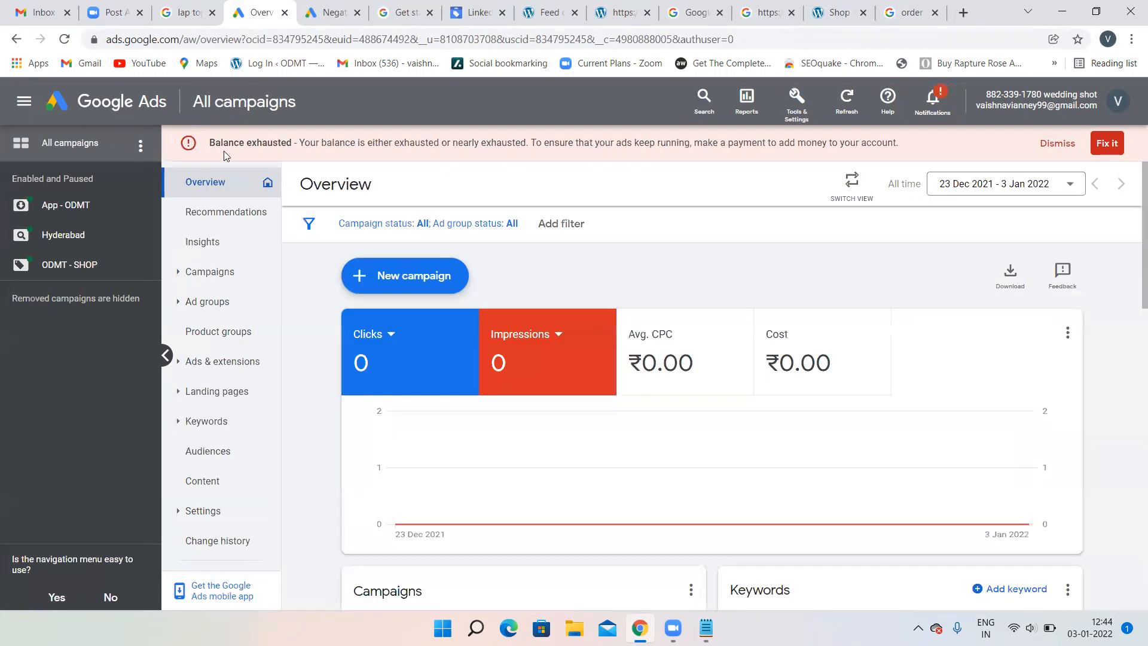
left_click(418, 275)
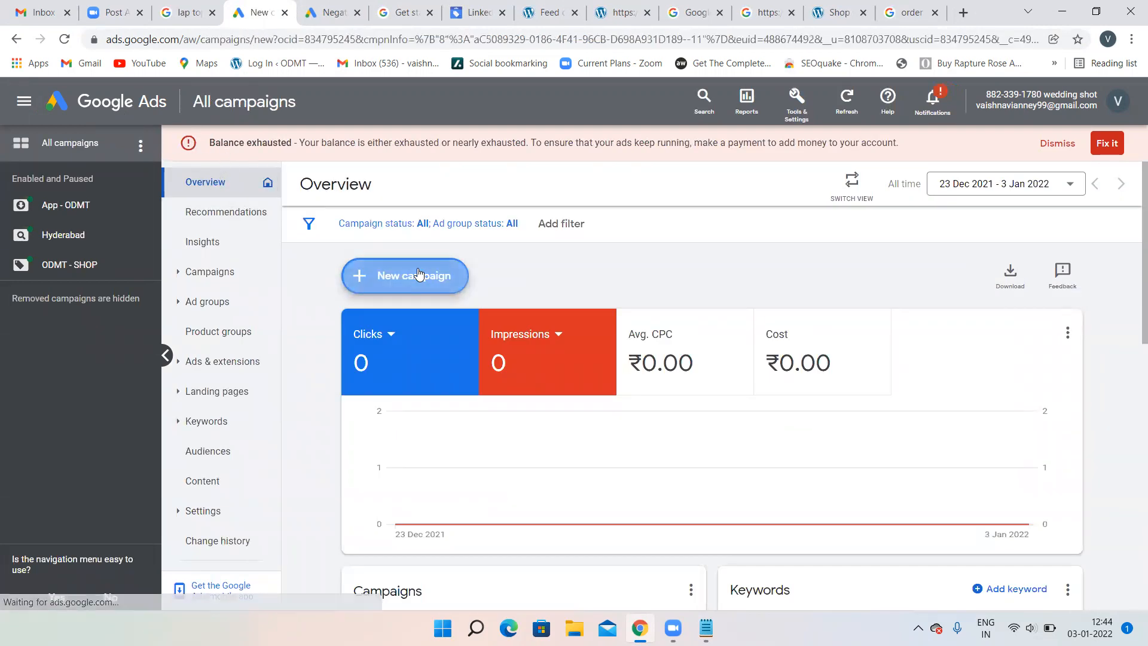
left_click(875, 395)
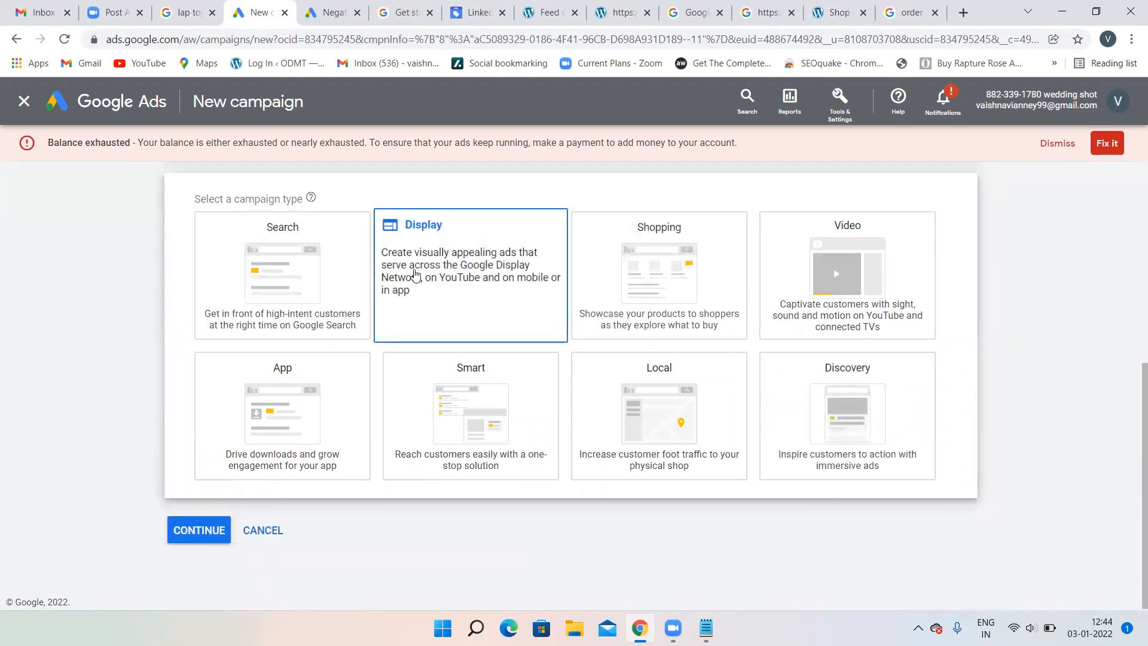
left_click(449, 274)
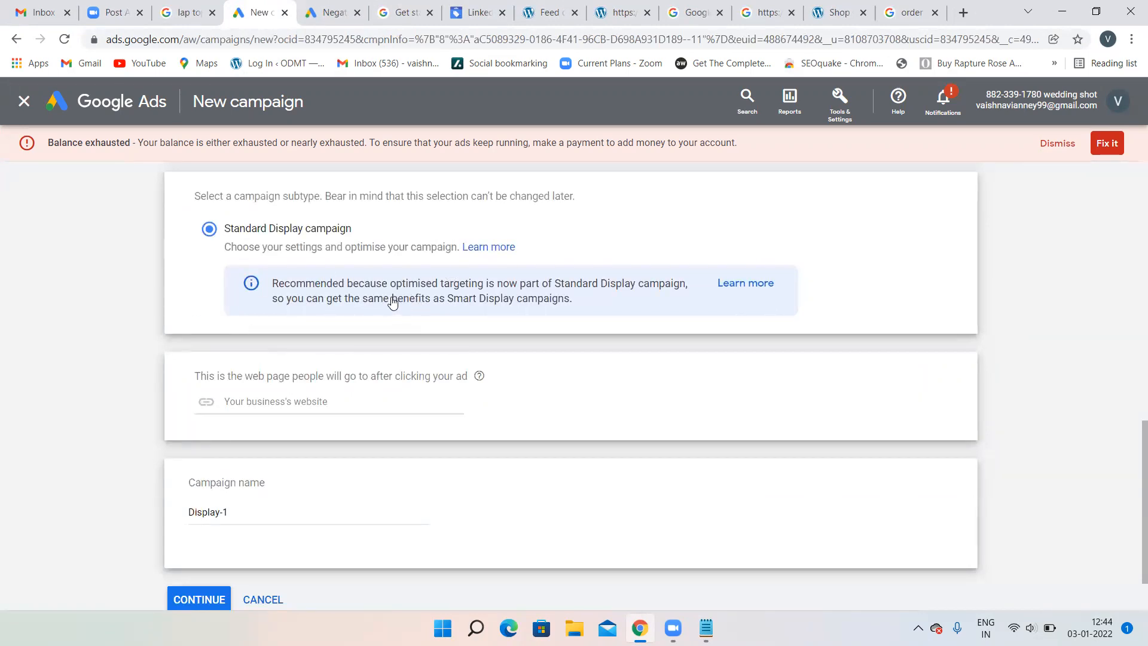
left_click(262, 404)
left_click(962, 12)
left_click(781, 34)
type("a")
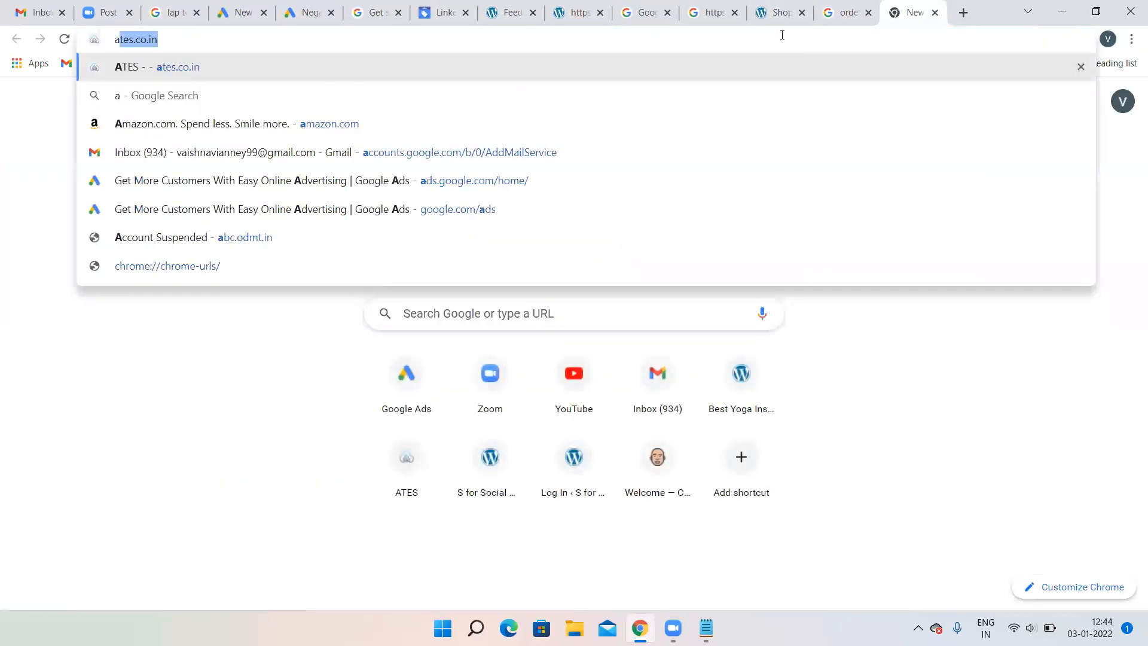
key("Return")
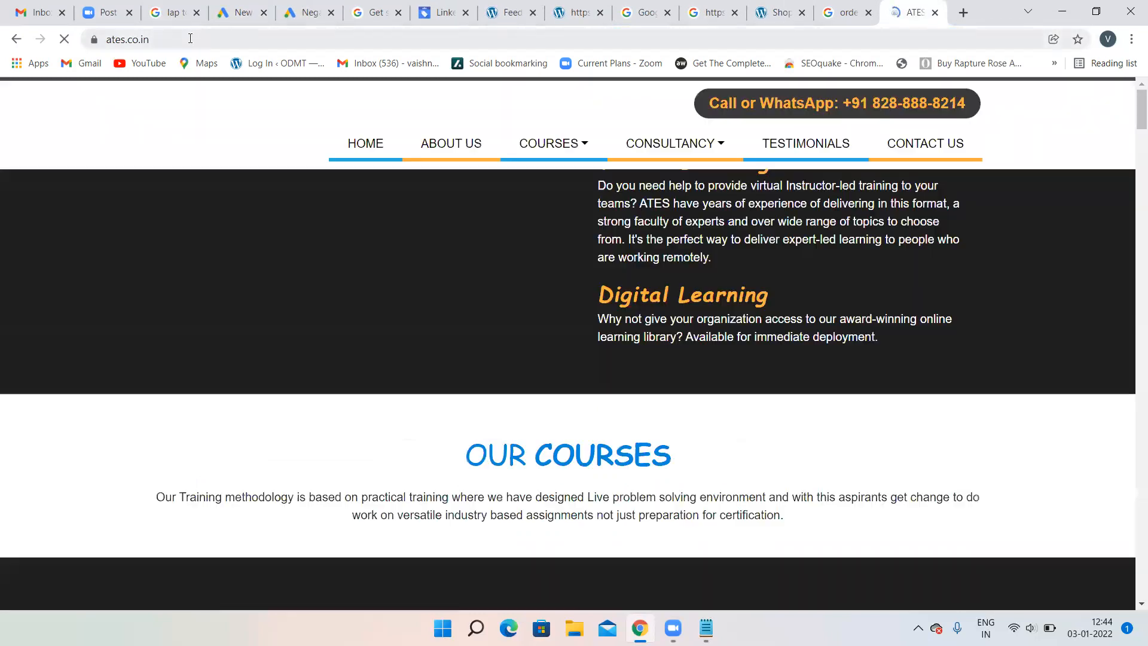
left_click(77, 35)
key("ctrl+c")
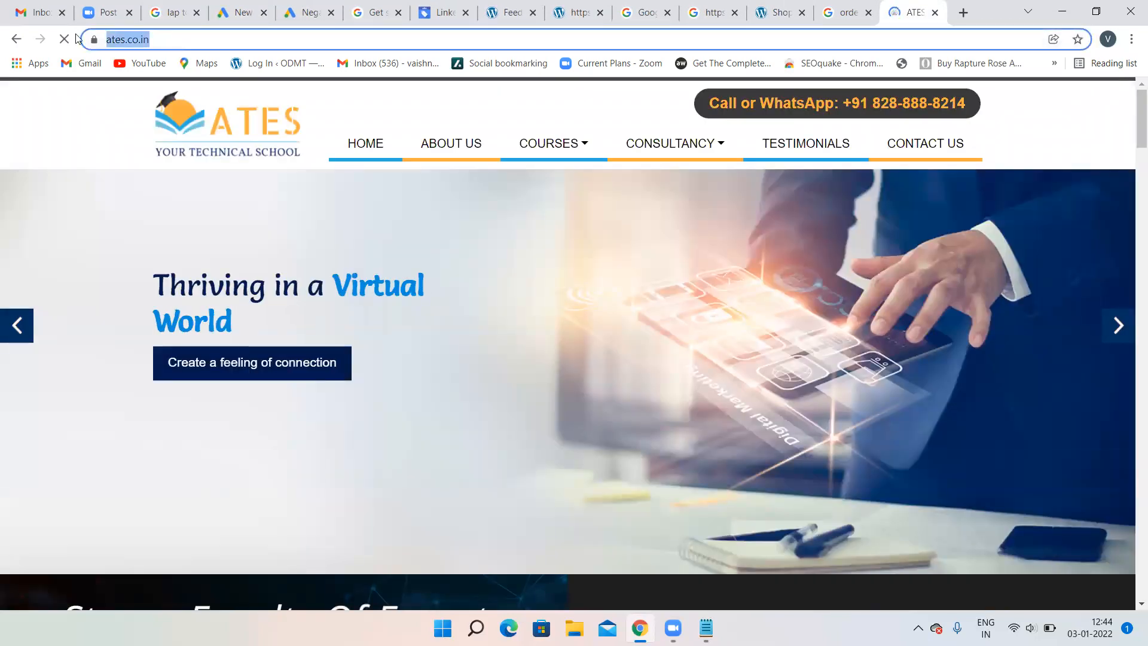
left_click(236, 12)
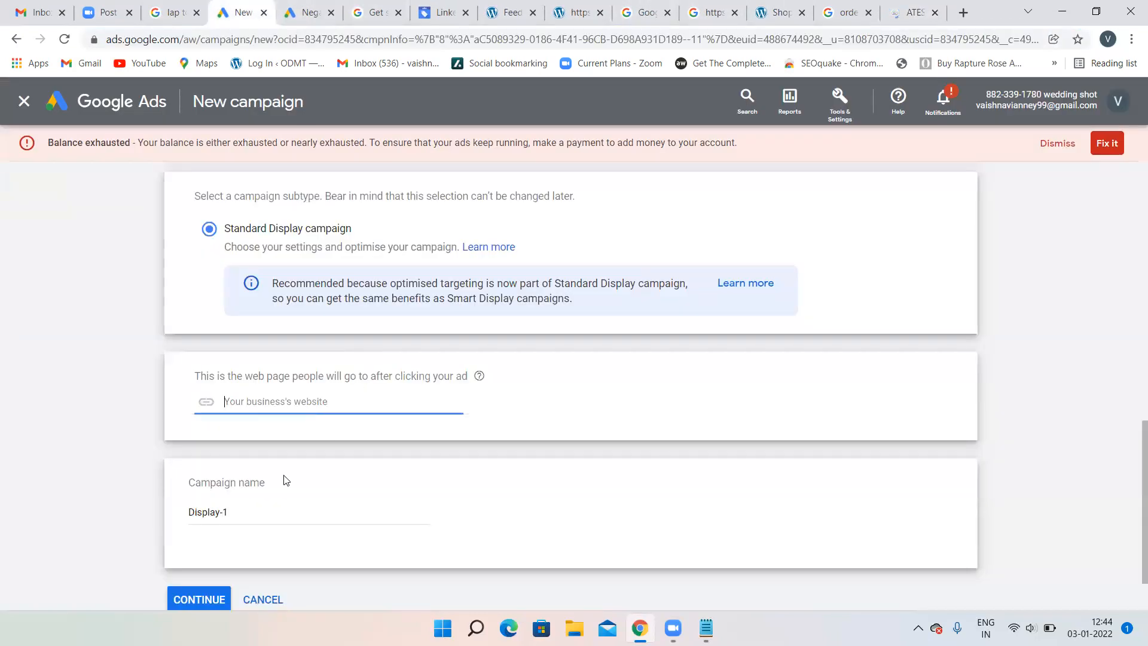
key("ctrl+v")
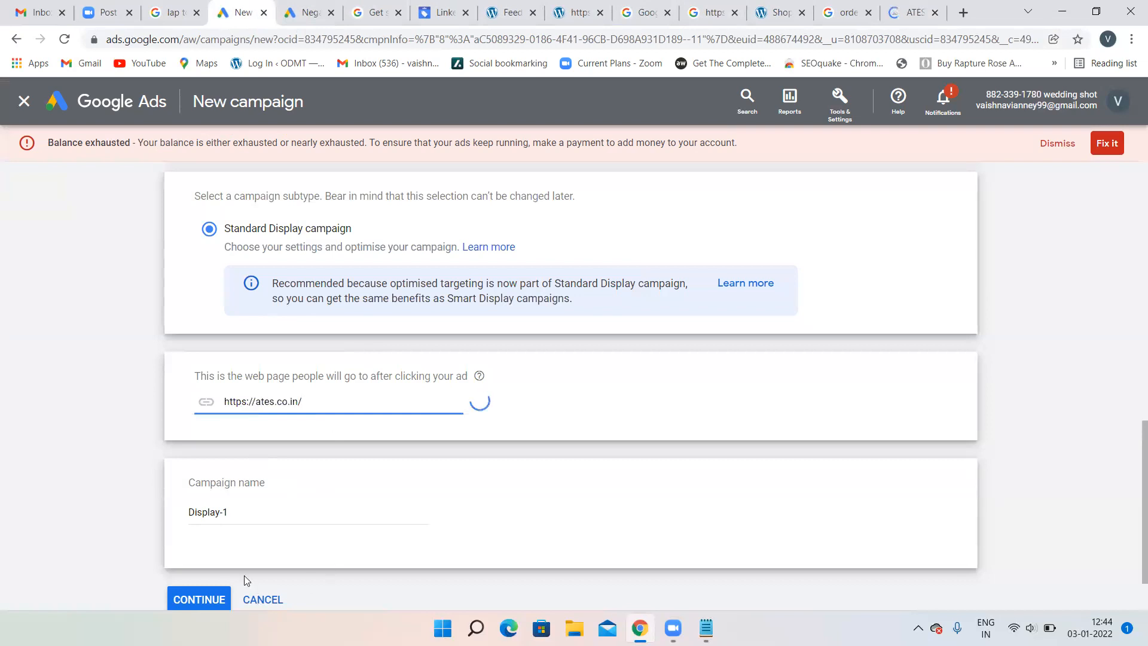
Edit the campaign name to 'Display- 1' and continue to campaign settings
left_click(243, 513)
key("BackSpace")
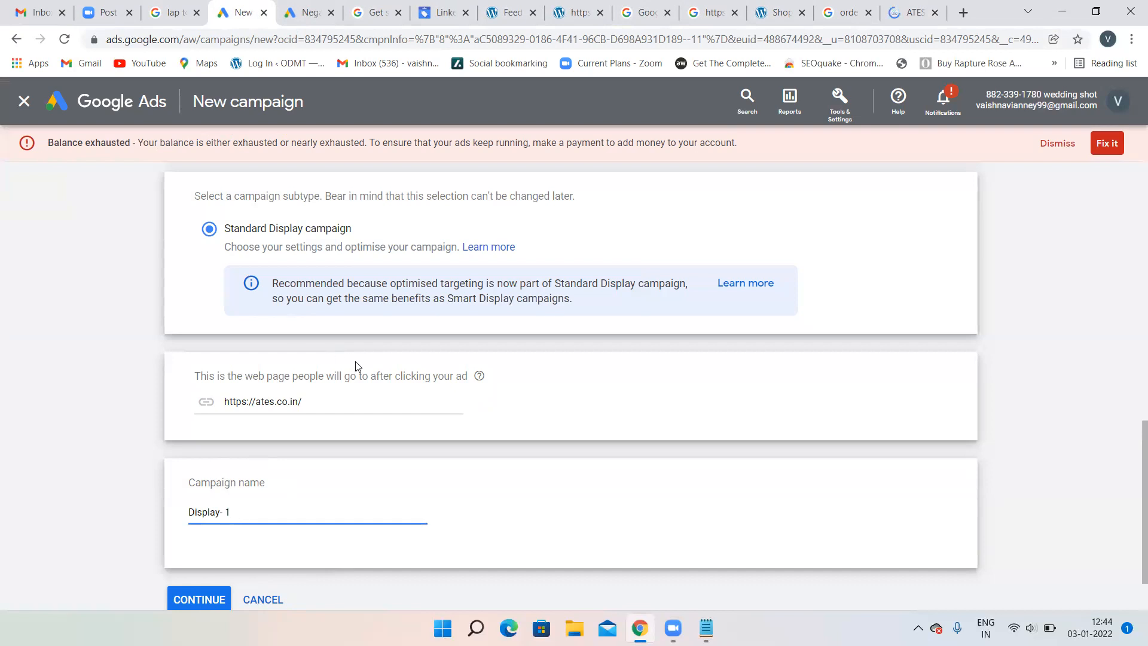
scroll(355, 366, "down", 1)
left_click(185, 528)
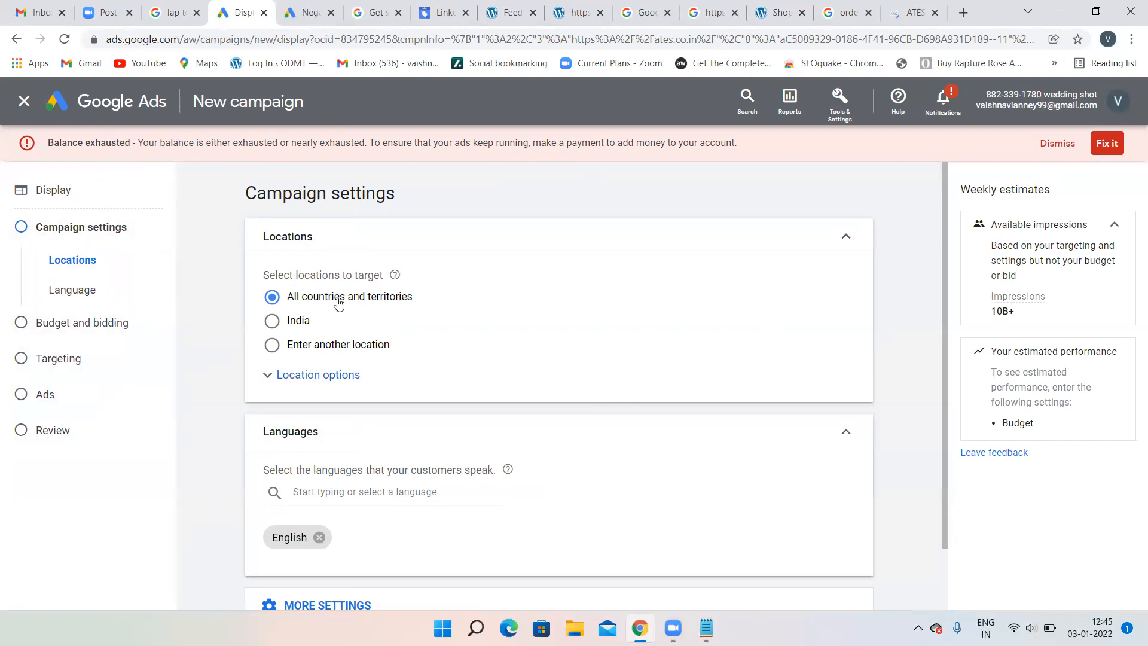
Target India, review the additional campaign settings, and proceed to Budget and bidding
left_click(269, 325)
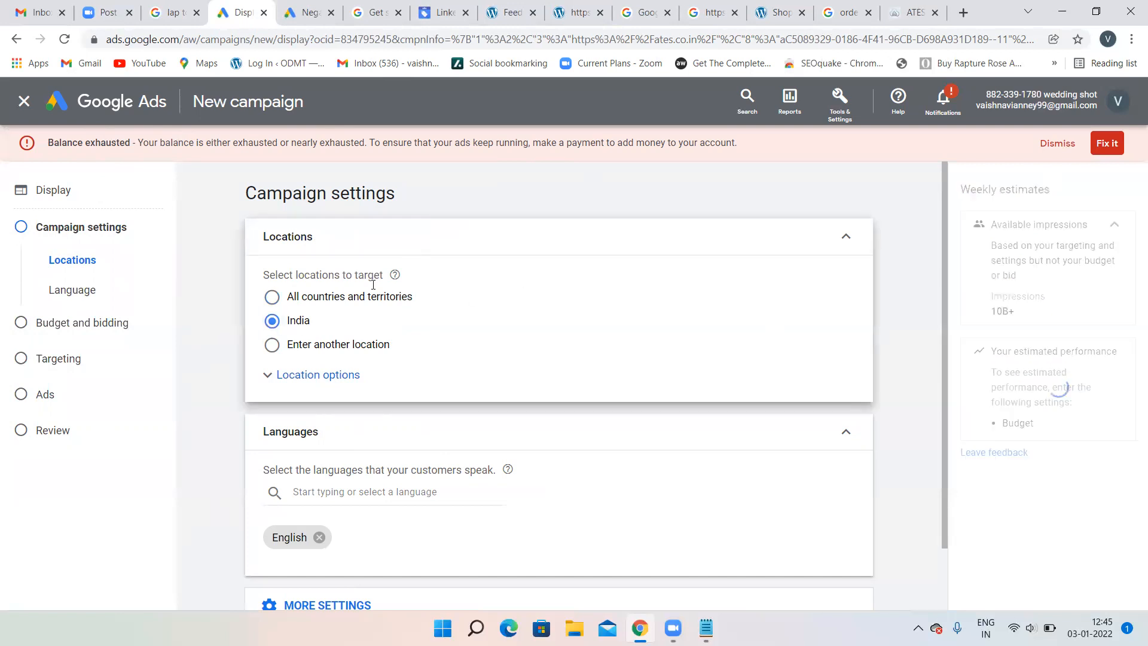
scroll(525, 323, "down", 2)
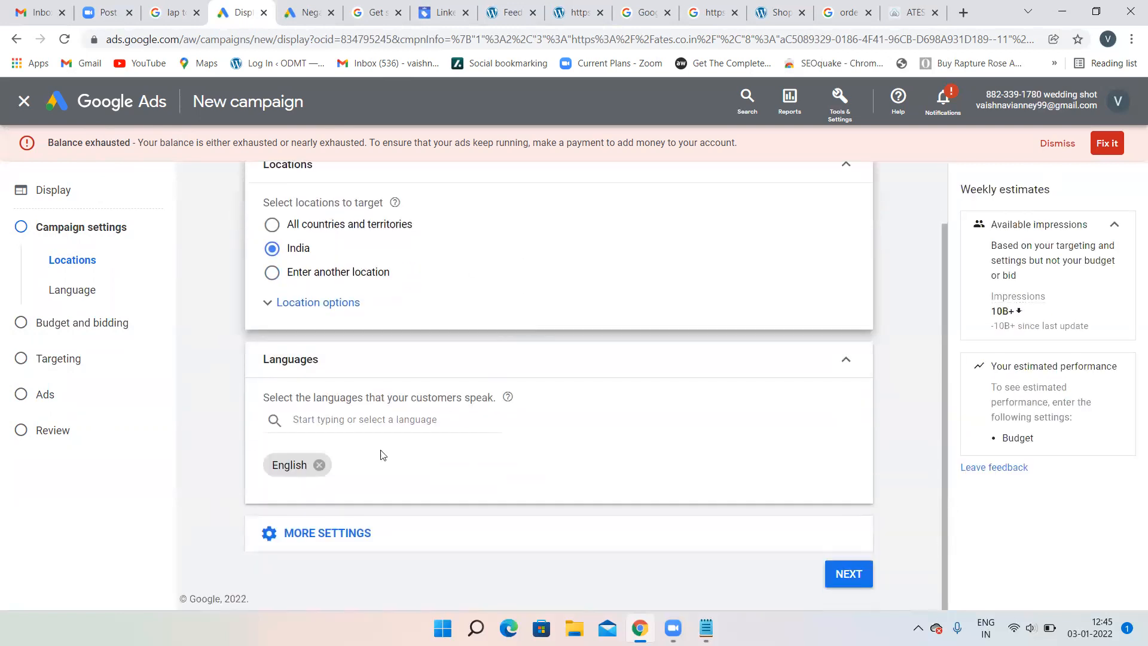
left_click(328, 532)
scroll(616, 355, "down", 5)
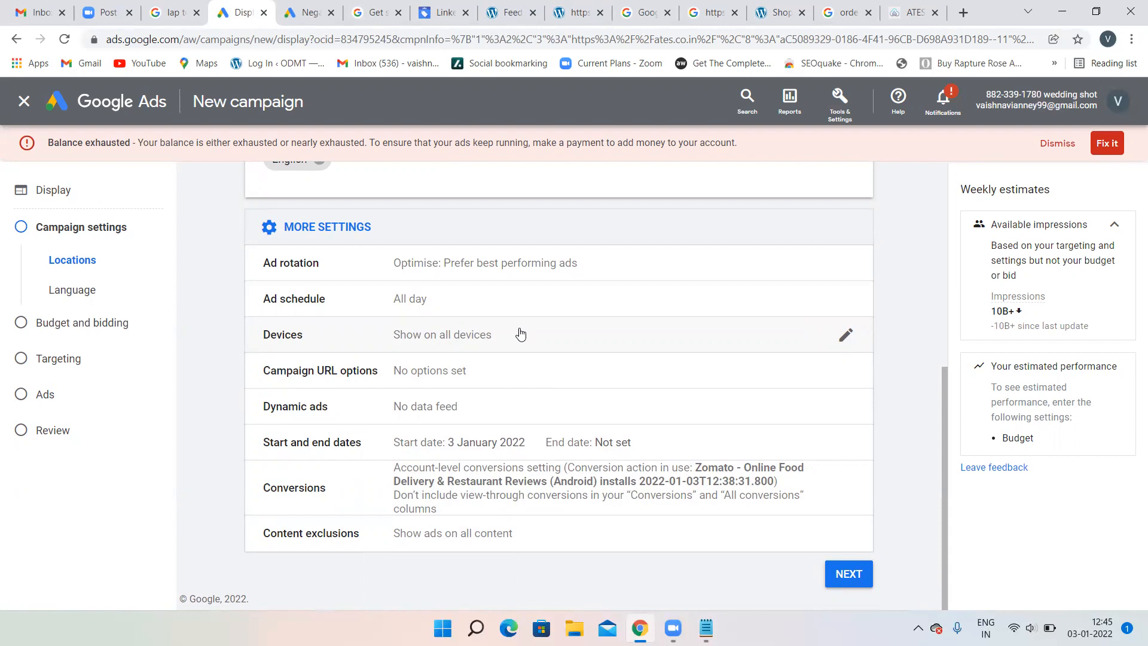
left_click(848, 574)
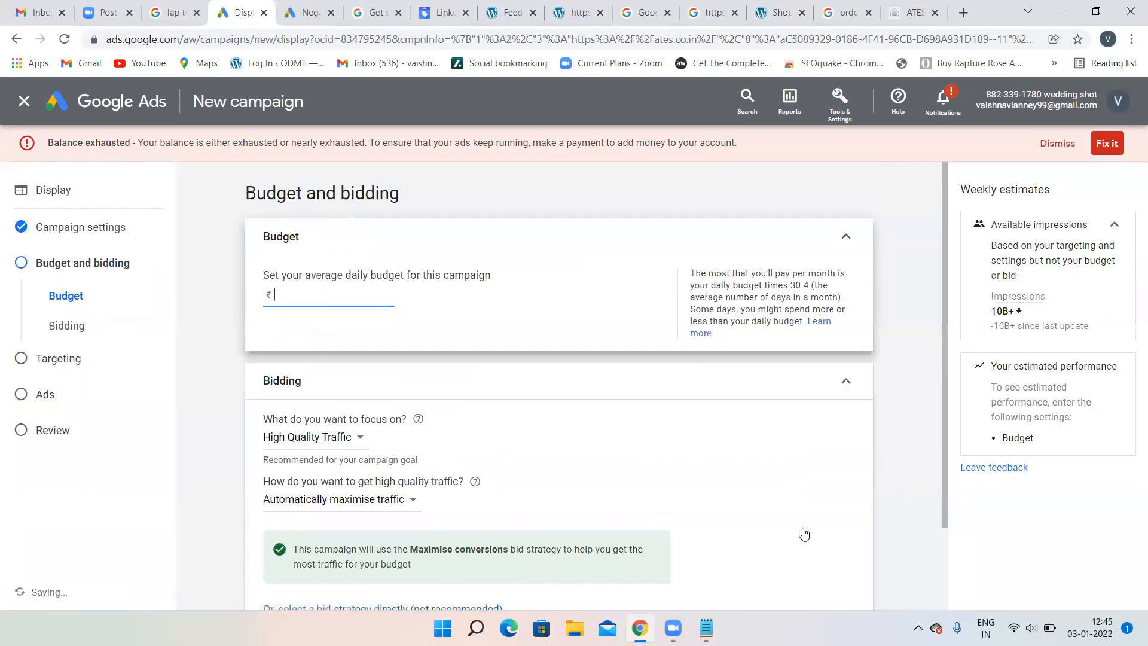
Set a ₹1,000 daily budget and focus bidding on viewable impressions at ₹400 viewable CPM
type("1")
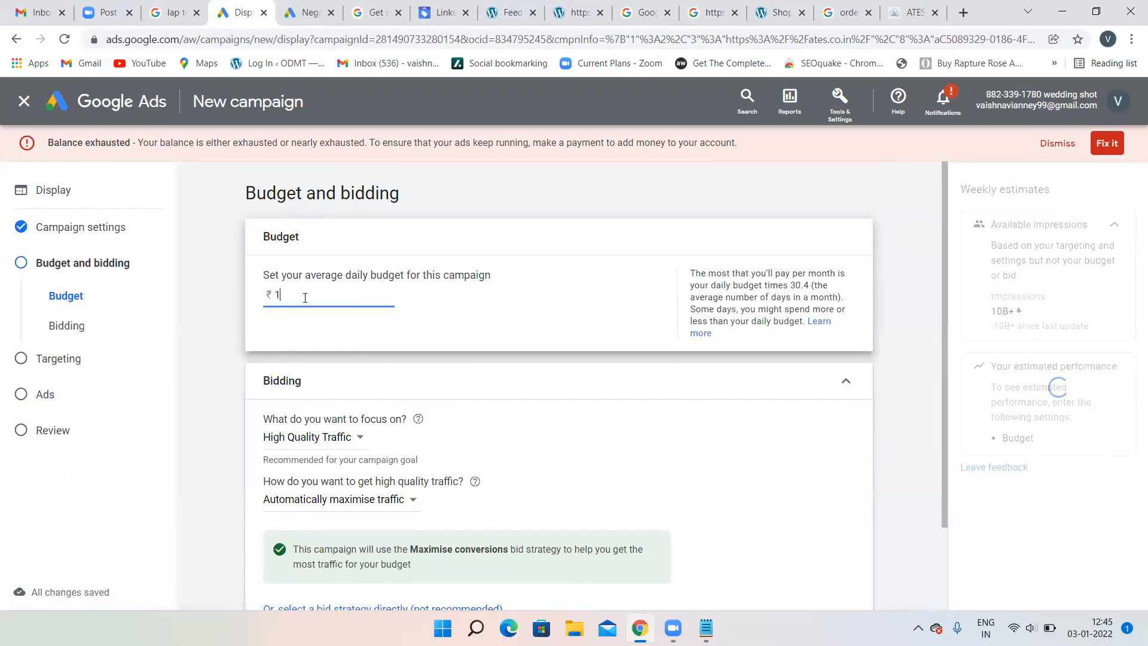
type("000")
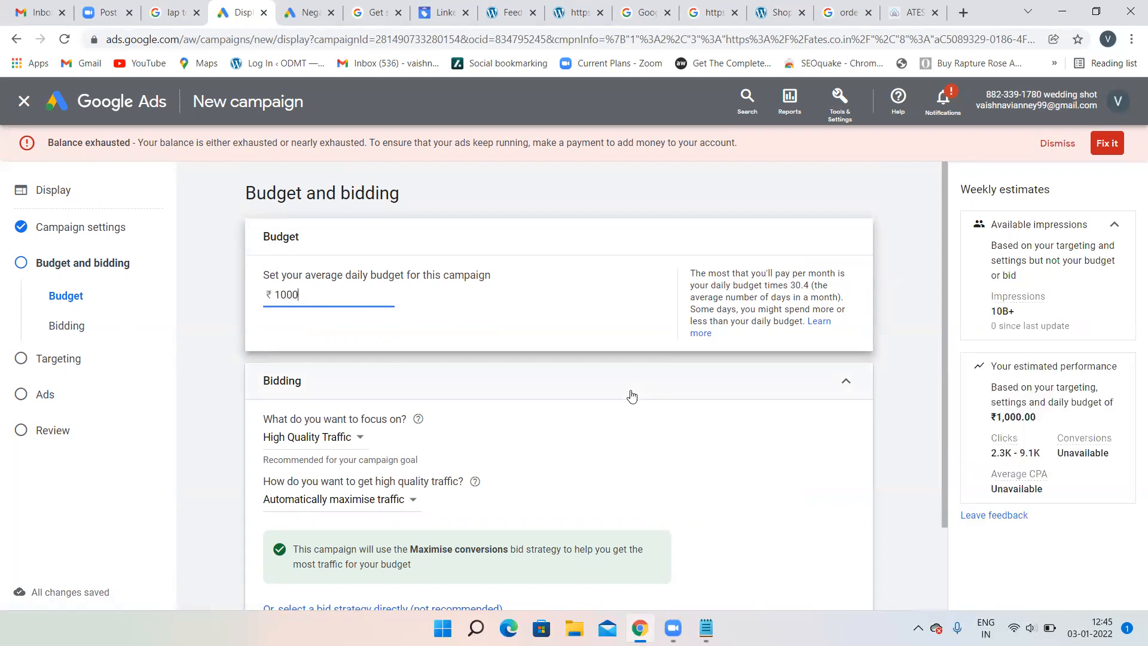
scroll(632, 395, "down", 3)
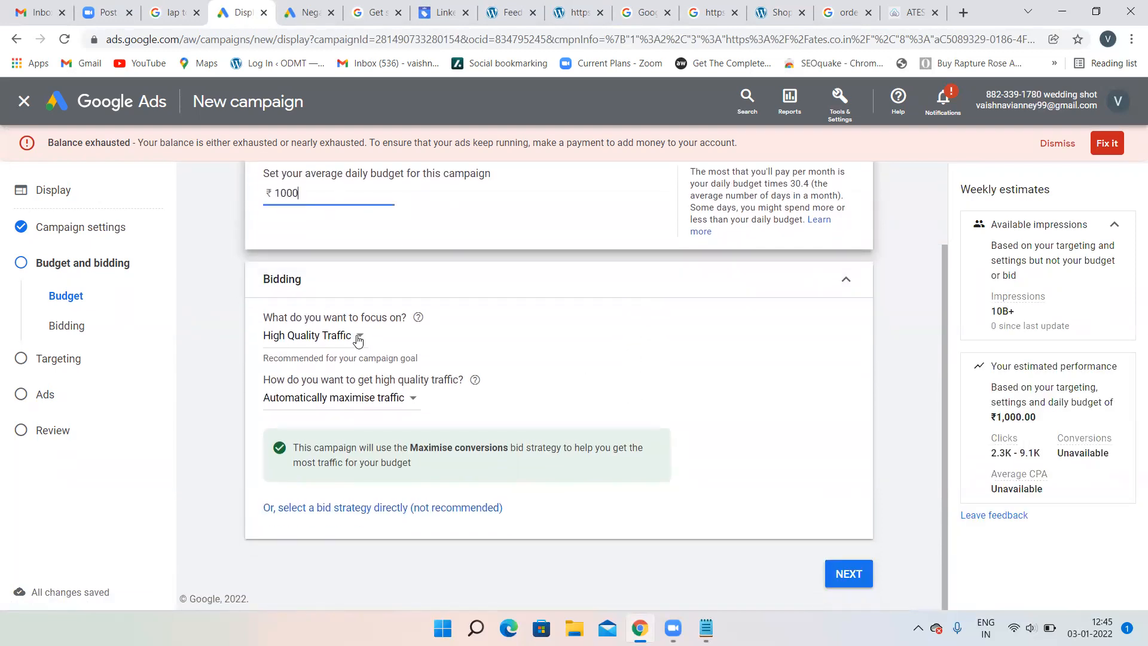
left_click(358, 338)
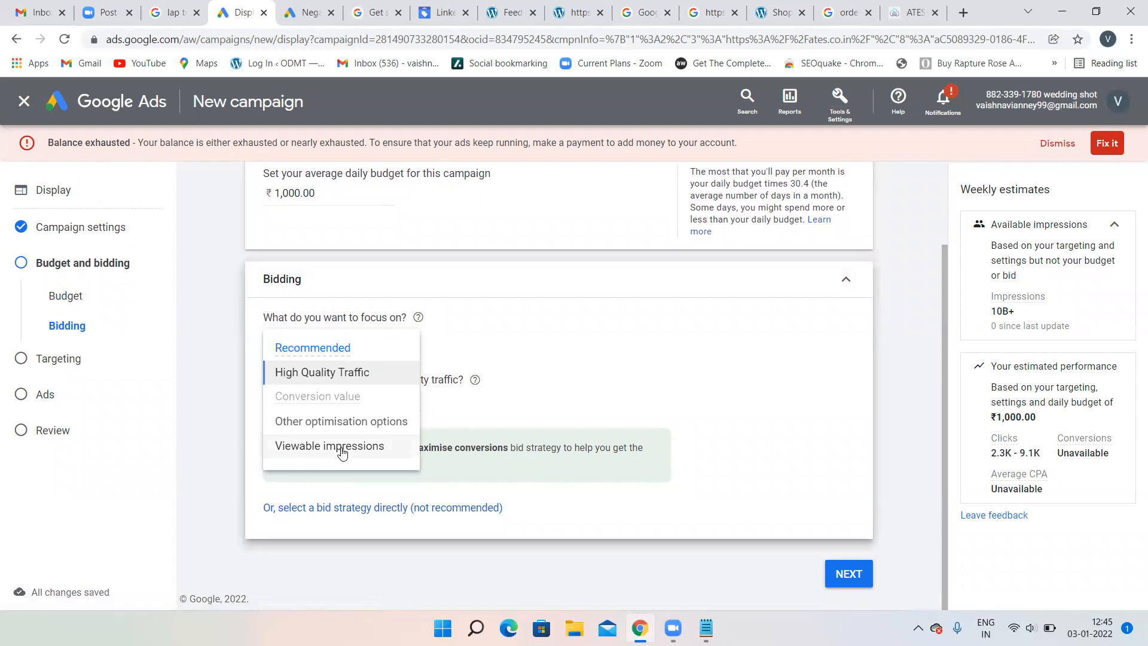
left_click(342, 450)
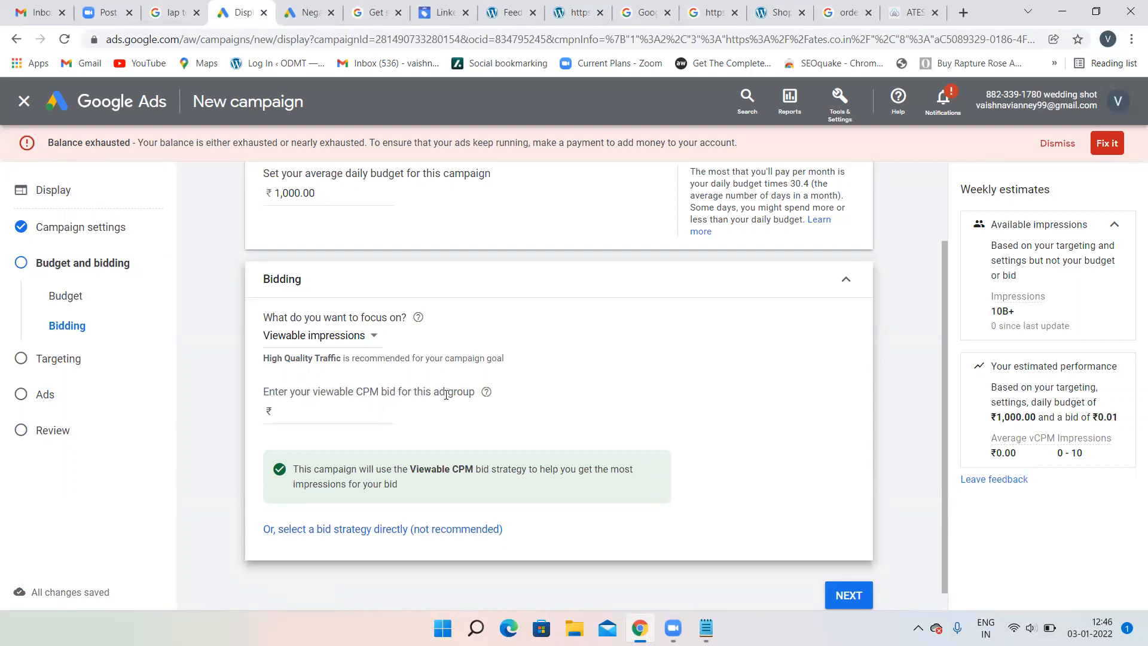
left_click(287, 415)
type("400")
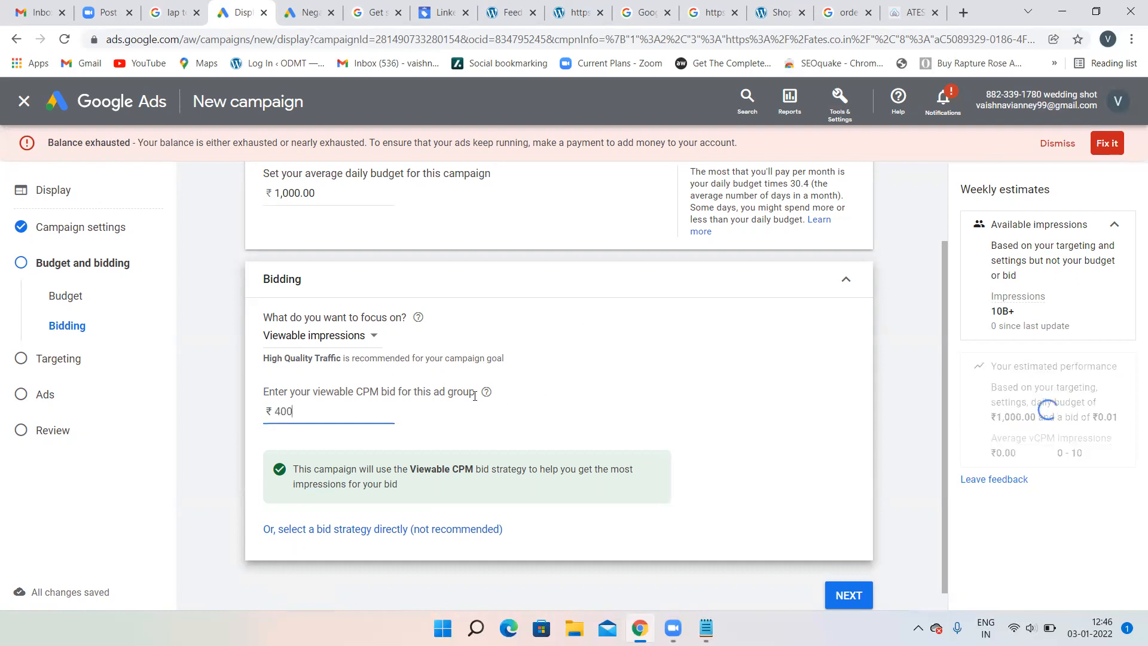
scroll(551, 379, "down", 1)
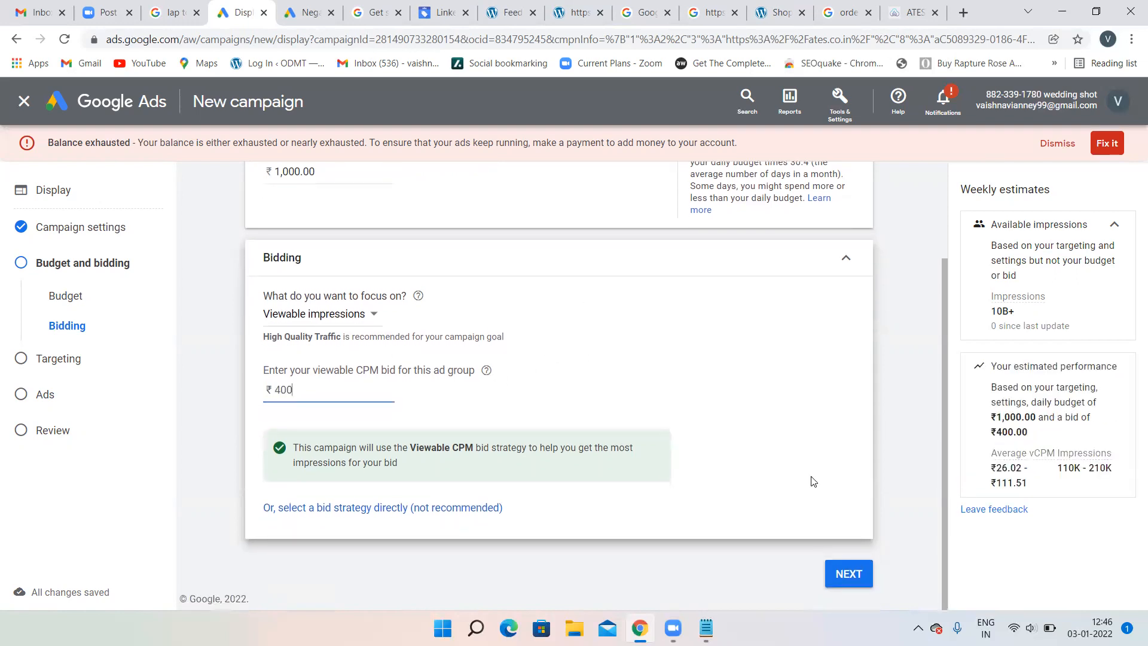
left_click(848, 572)
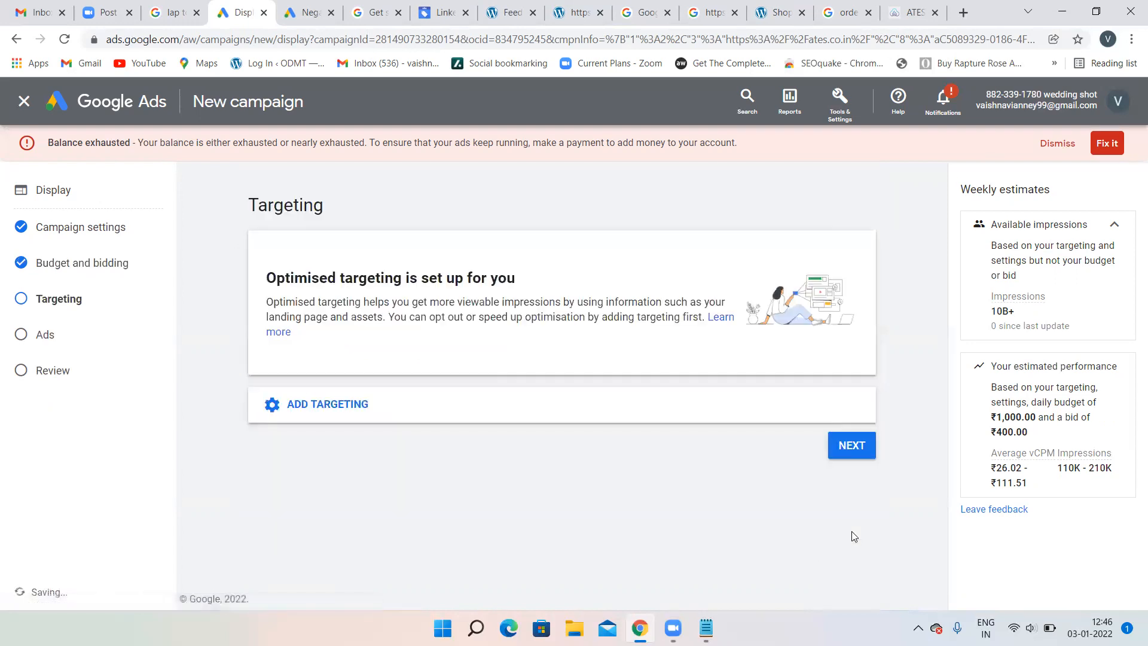
Add Audience Segments targeting, browsing the segment categories
left_click(327, 406)
scroll(463, 383, "down", 1)
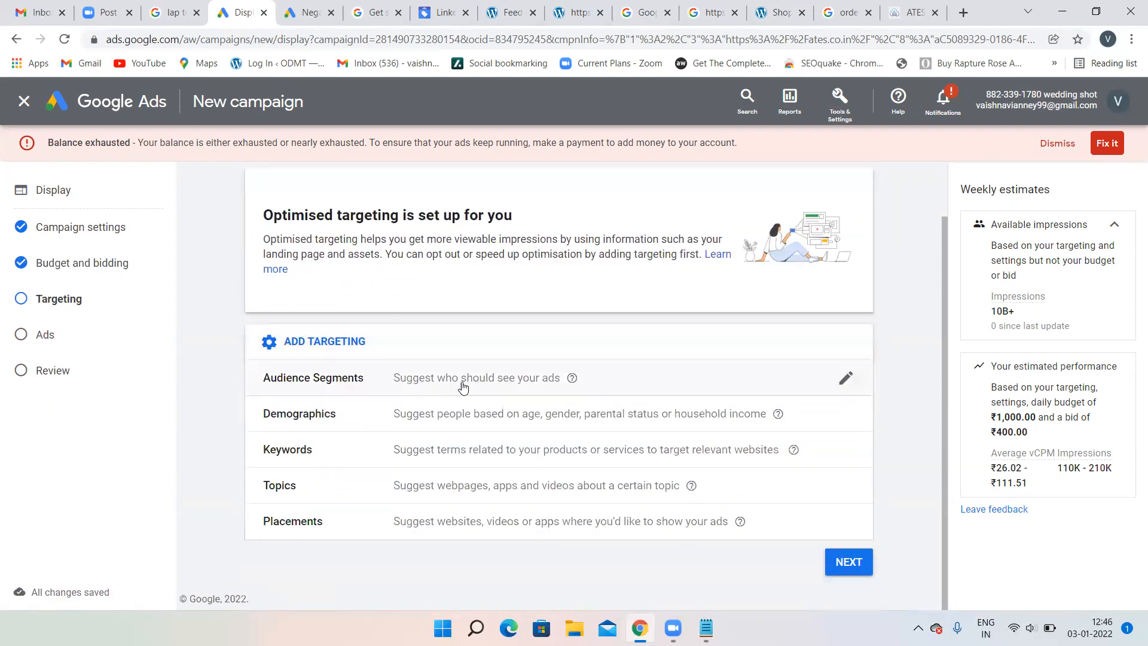
left_click(463, 386)
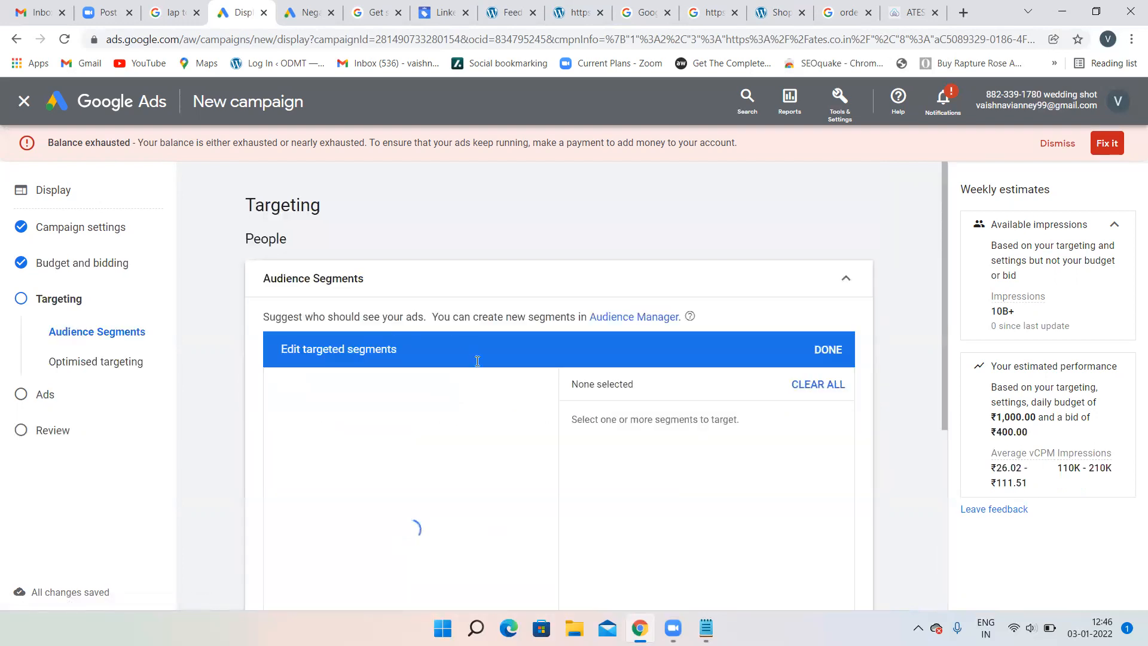
left_click(391, 394)
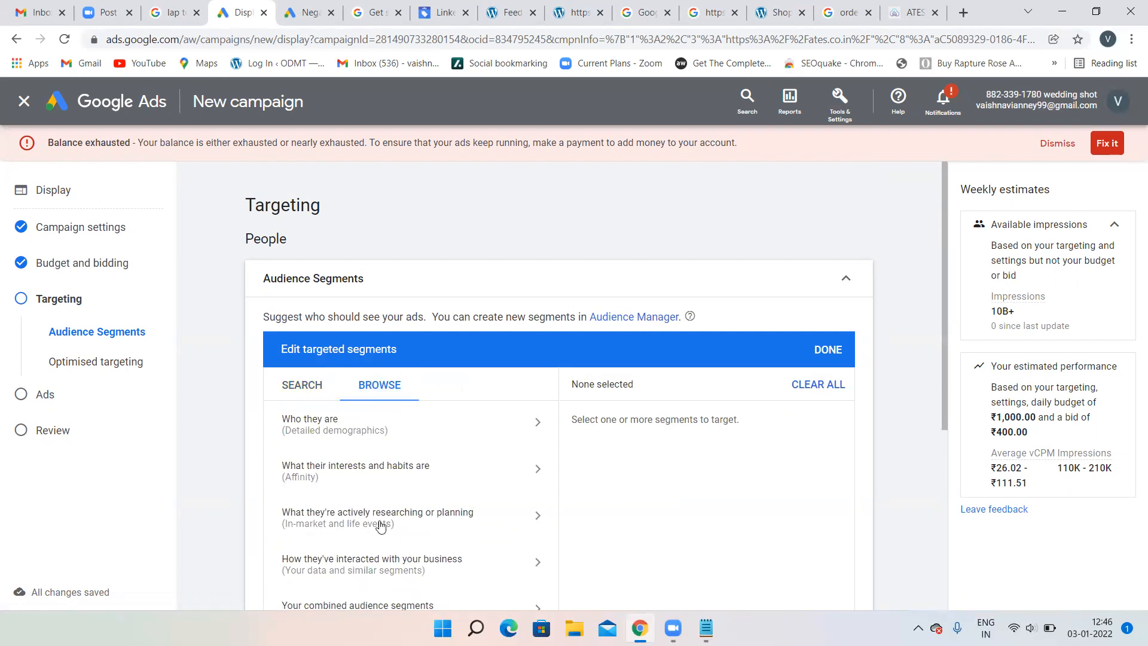
Add Demographics targeting with every gender, age, parental-status and income group checked
scroll(397, 518, "down", 5)
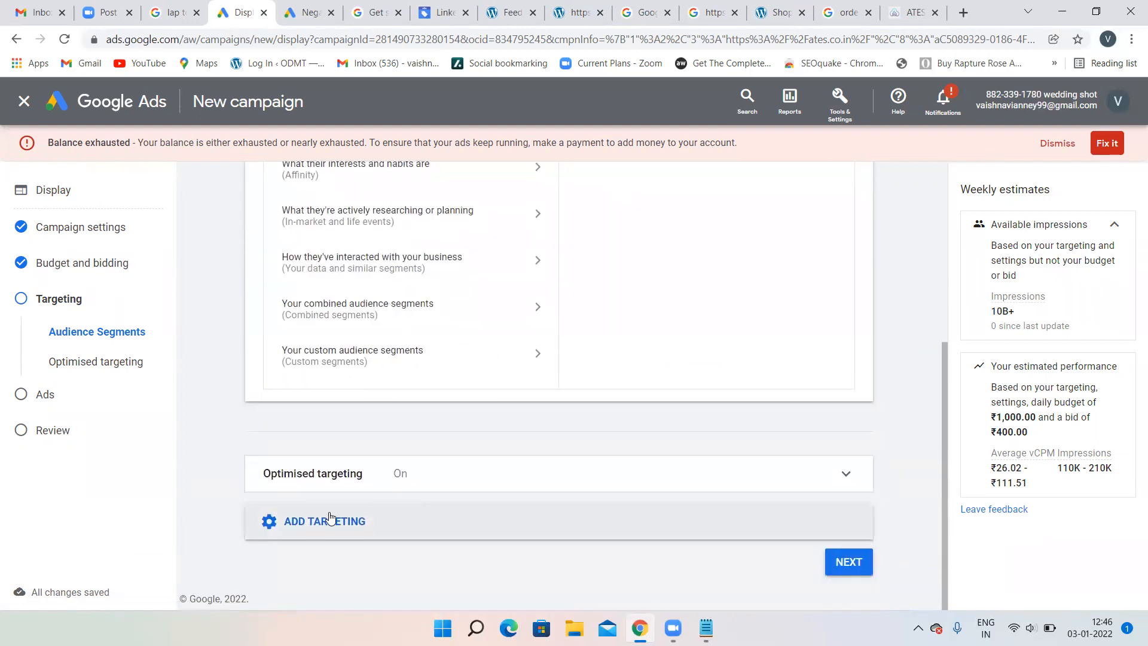
left_click(329, 517)
scroll(540, 384, "down", 2)
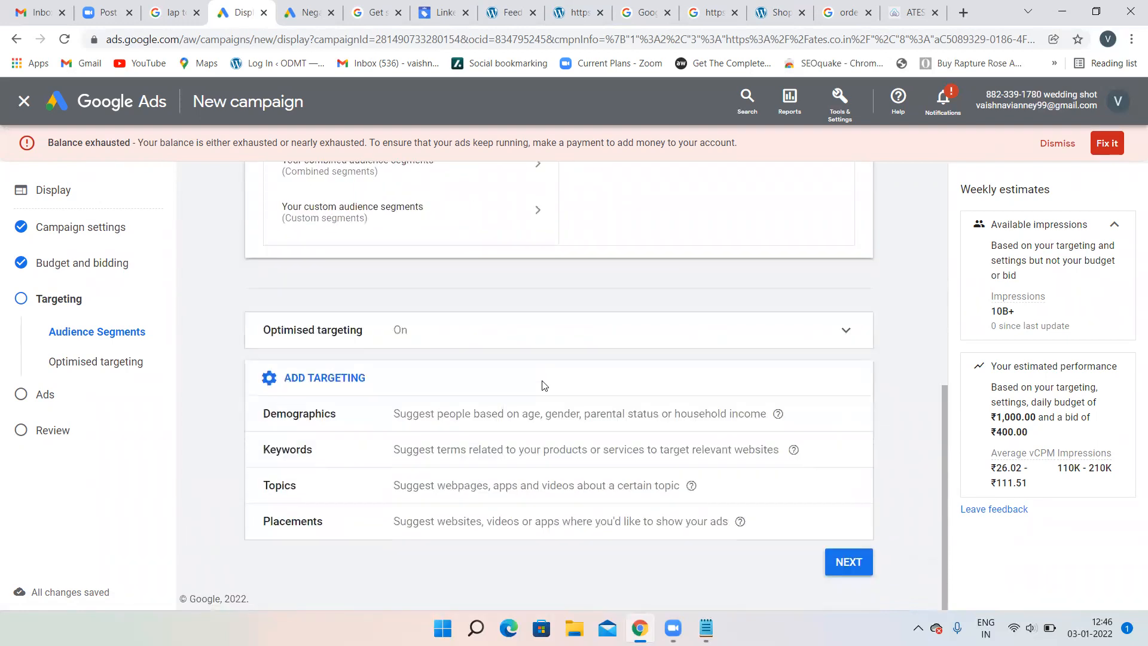
left_click(433, 418)
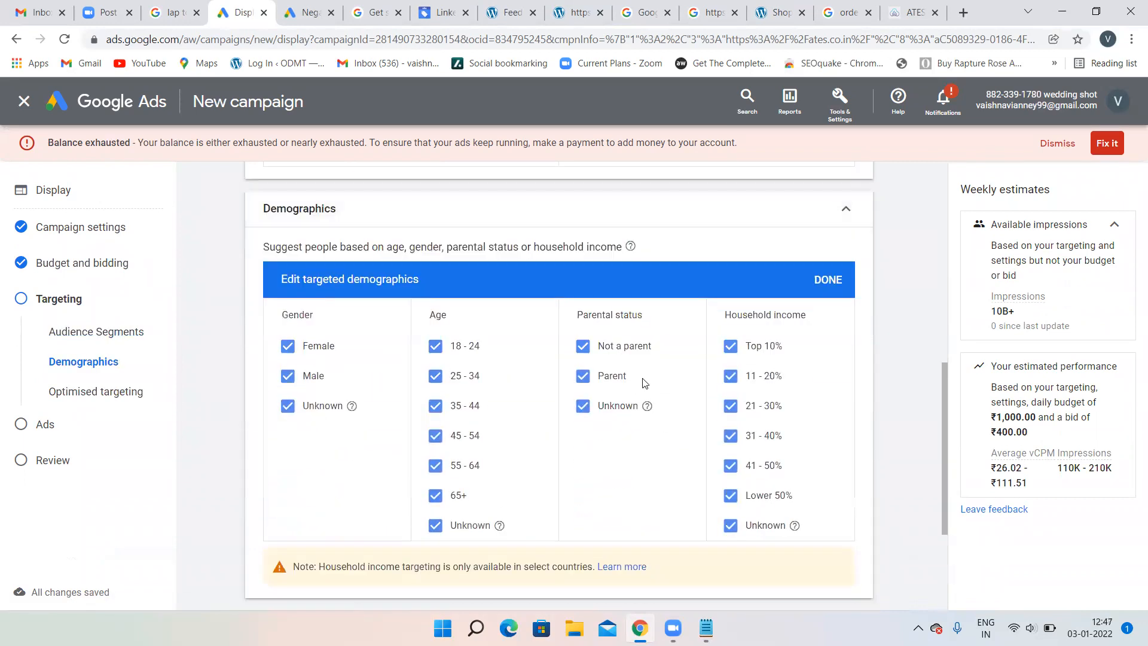
scroll(425, 448, "down", 3)
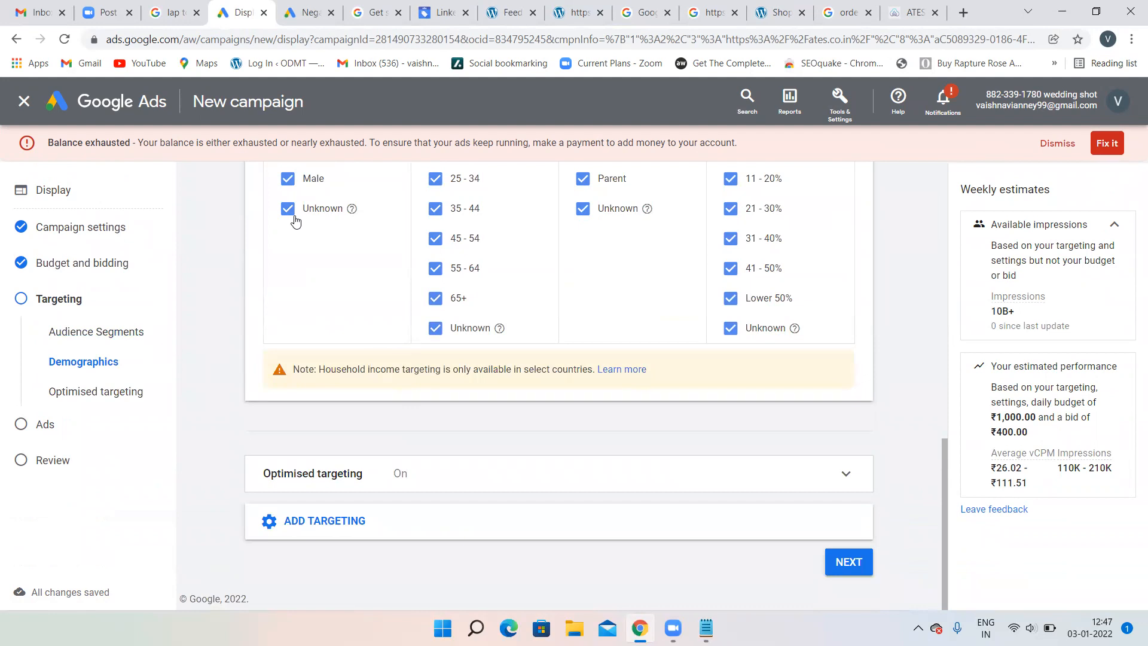
scroll(293, 223, "up", 1)
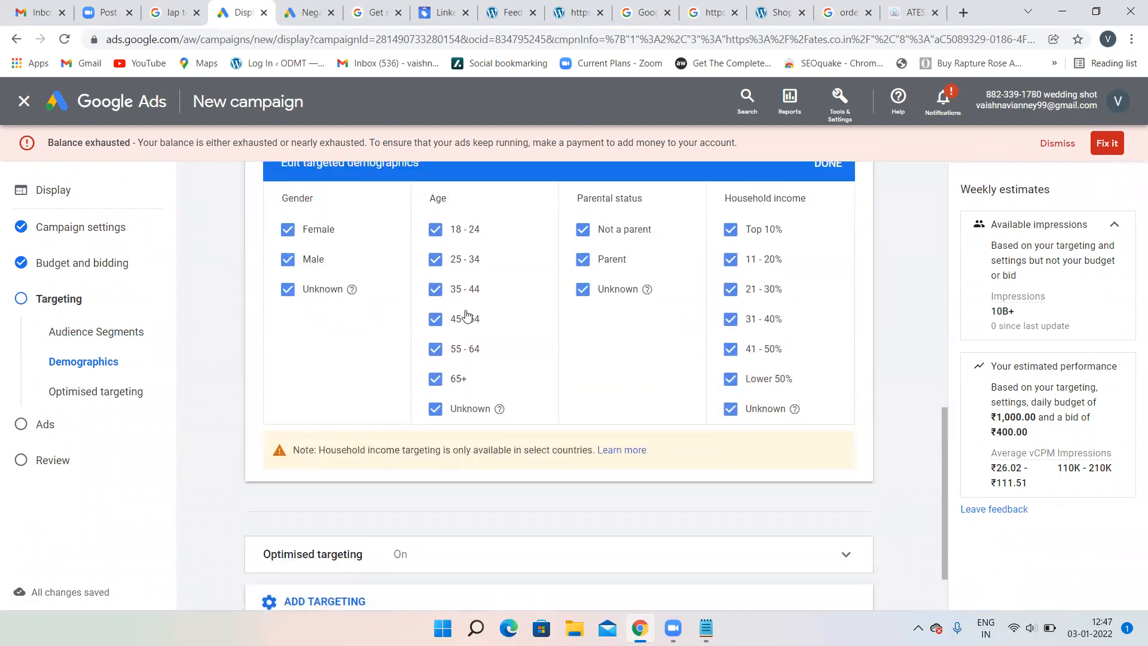
scroll(466, 314, "down", 1)
Add Keywords targeting to the campaign
left_click(343, 530)
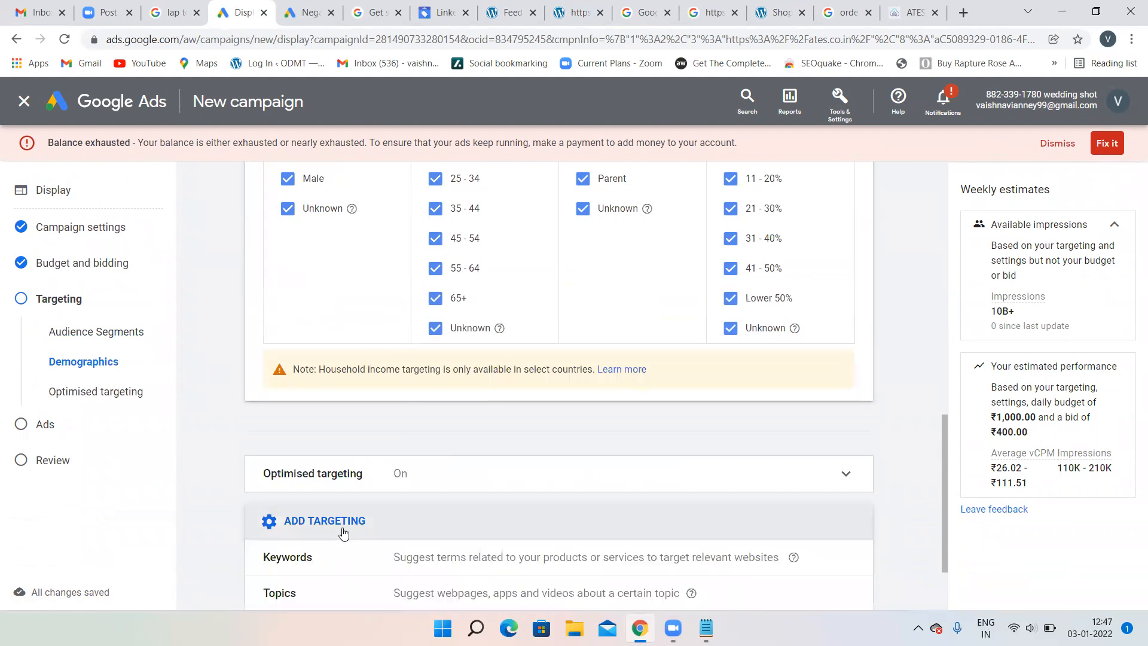
scroll(655, 427, "down", 2)
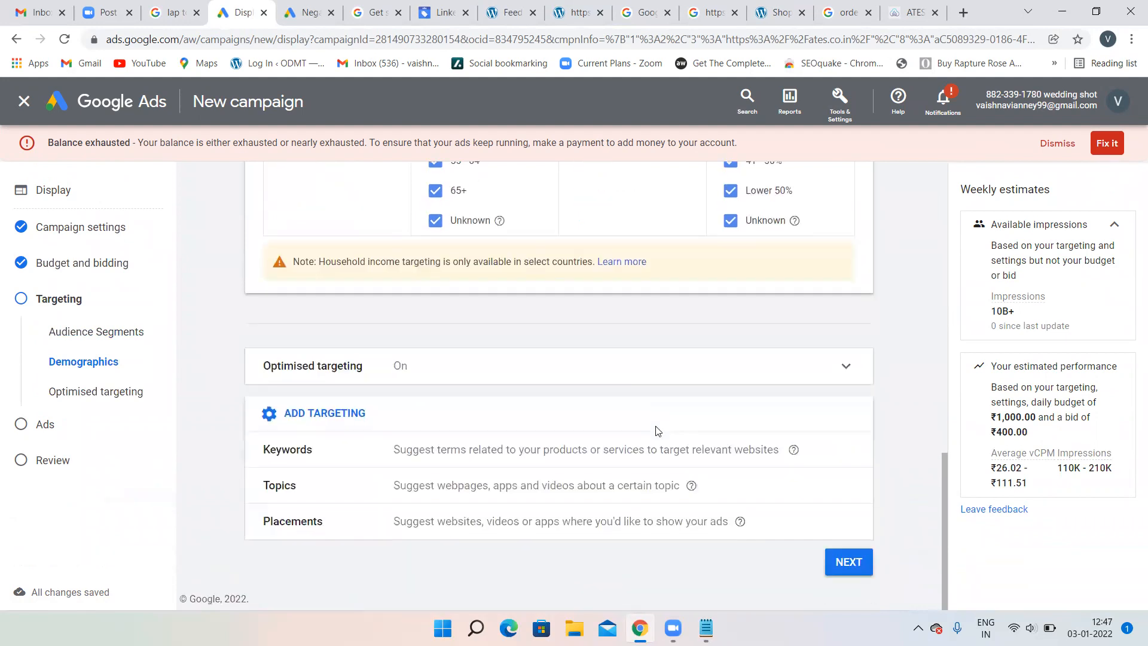
left_click(501, 453)
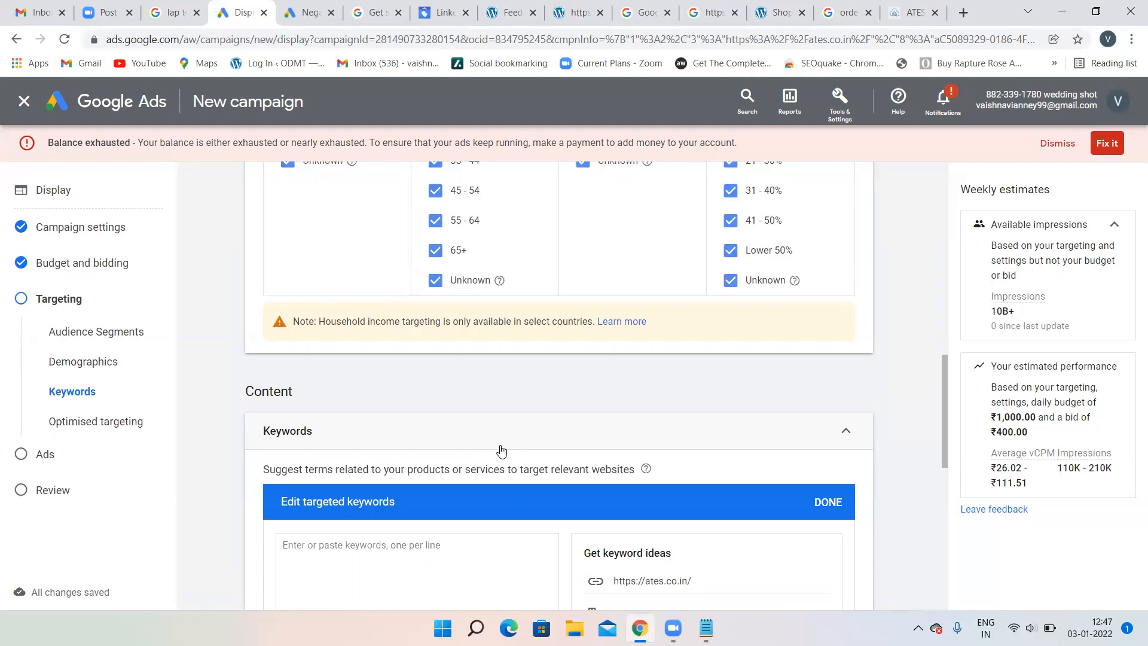
Enter the keyword 'digital marketing', then delete it, leaving the keyword list empty
scroll(501, 452, "down", 3)
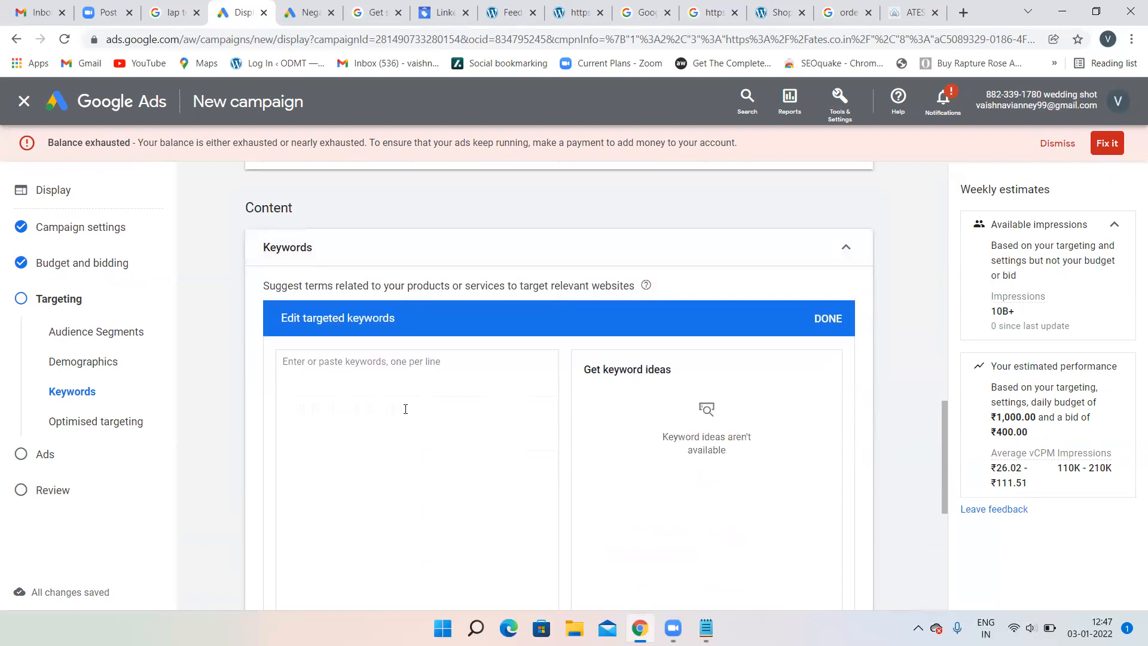
type("digita")
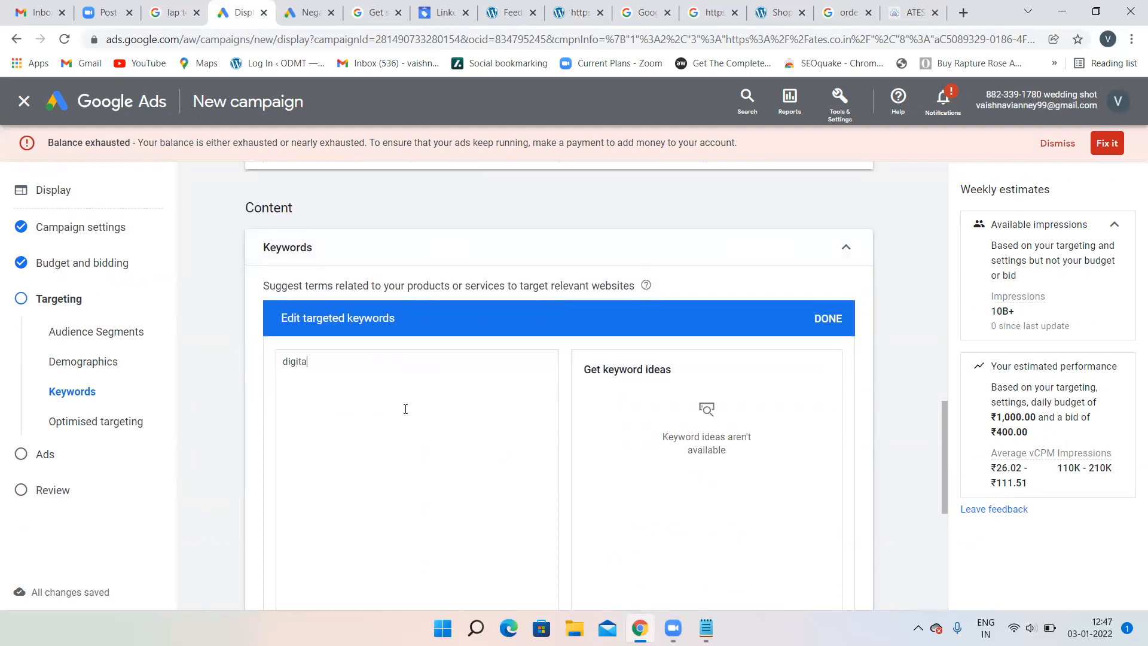
type("l marketinh")
key("BackSpace")
type("g")
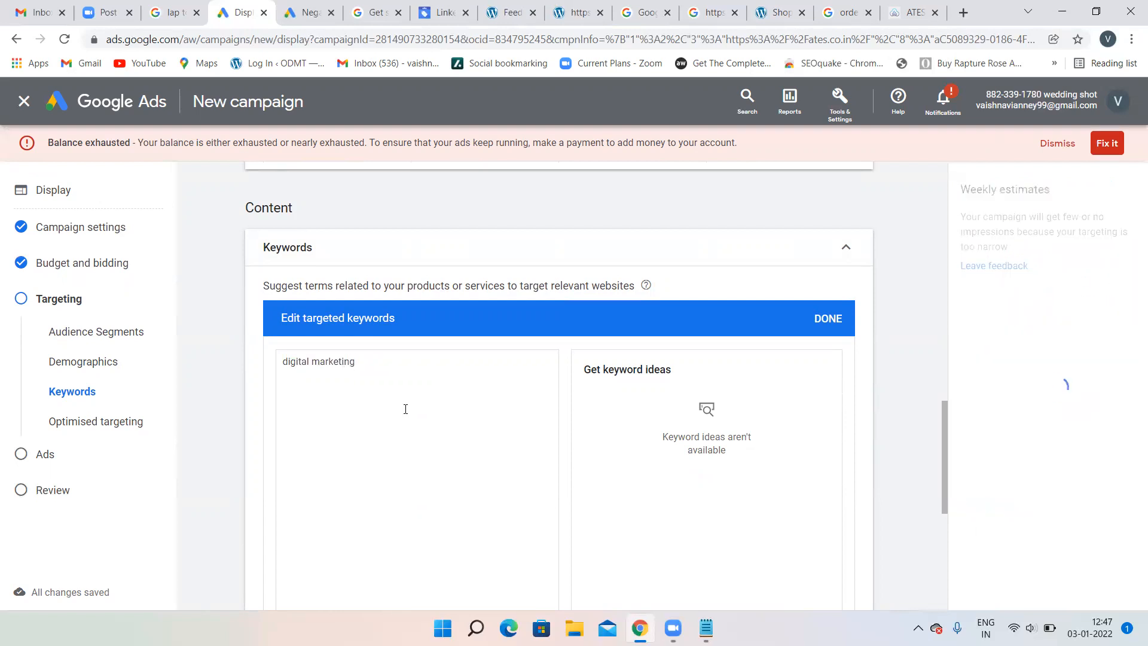
left_click_drag(377, 368, 249, 359)
key("BackSpace")
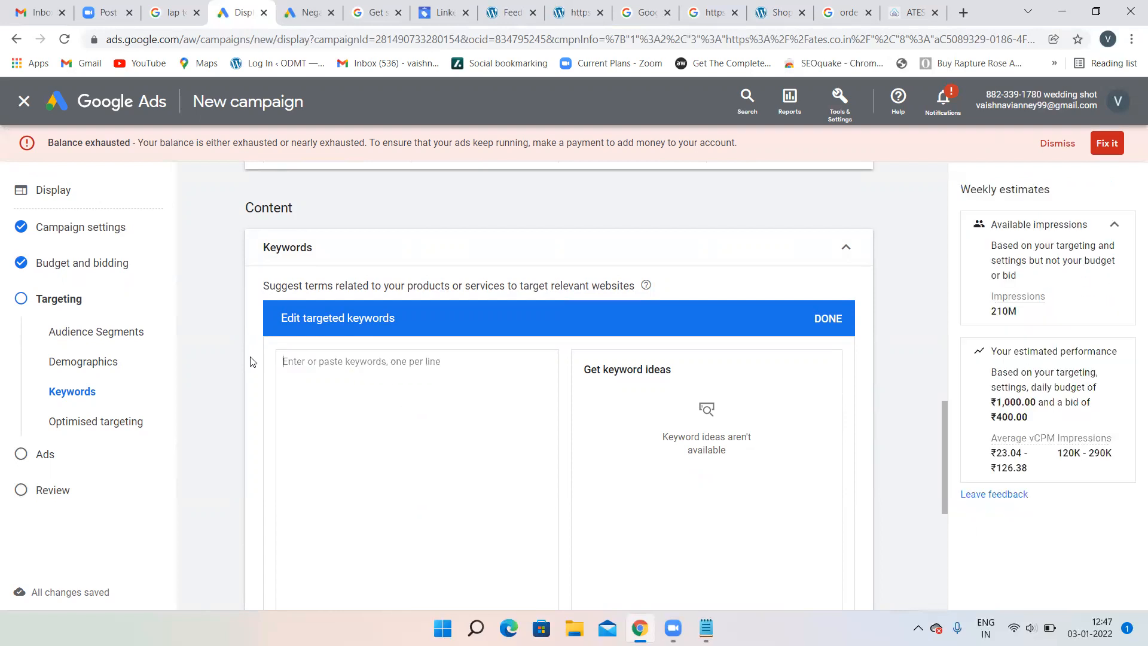
Add a Placements targeting section with no placements selected
scroll(524, 312, "down", 5)
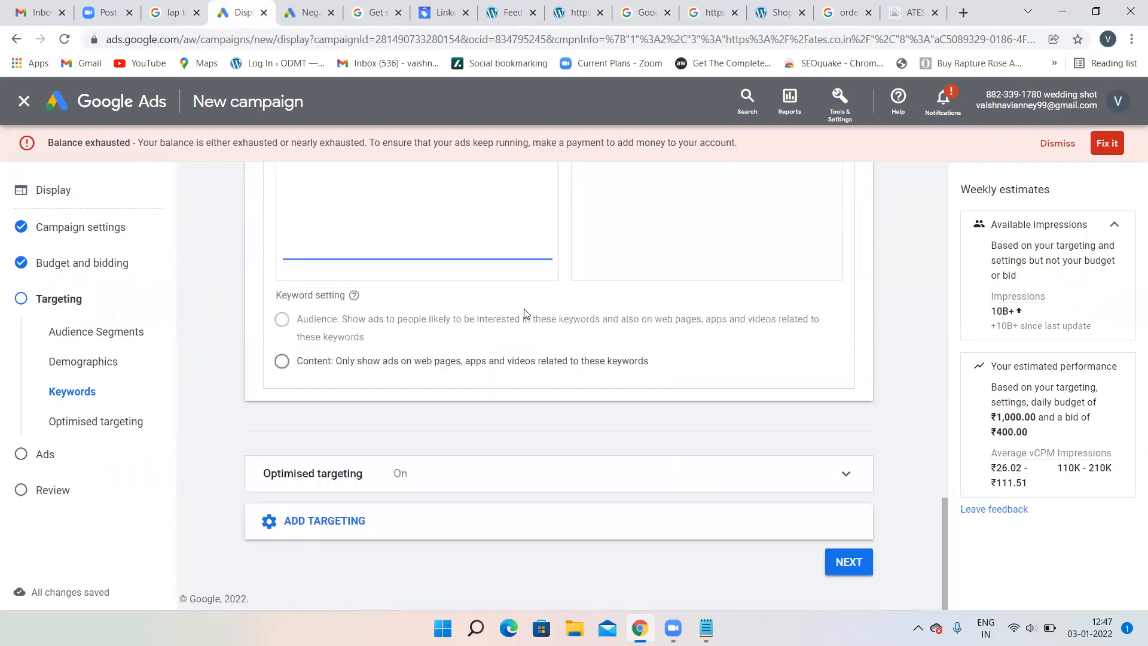
left_click(357, 534)
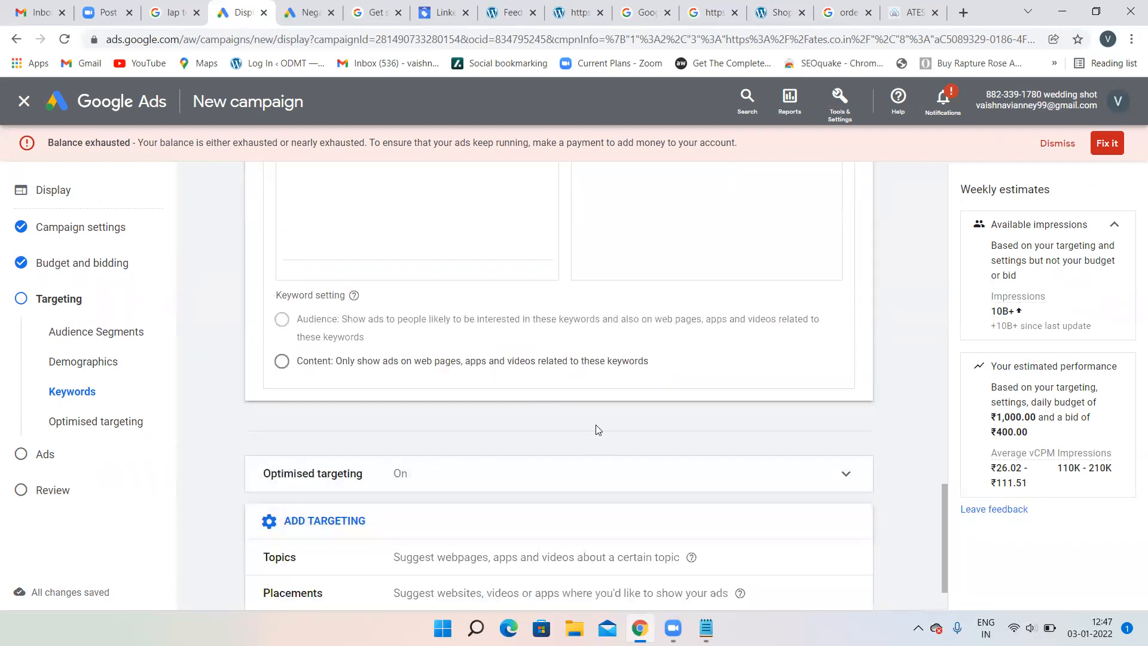
scroll(595, 424, "down", 2)
left_click(421, 514)
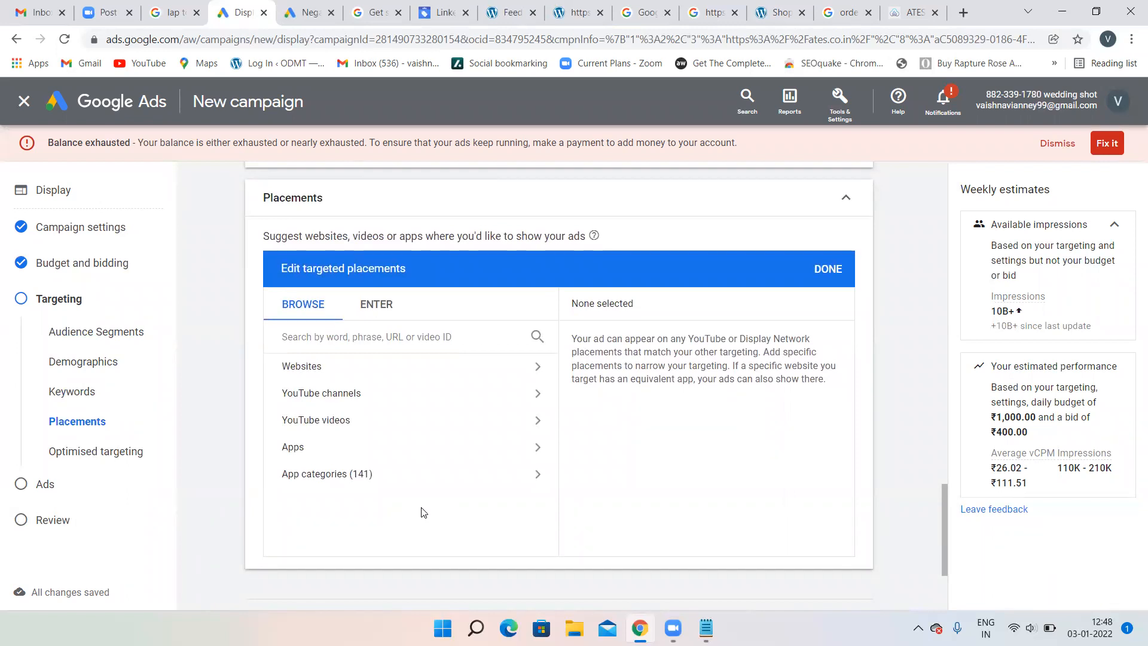
left_click(318, 366)
left_click(286, 368)
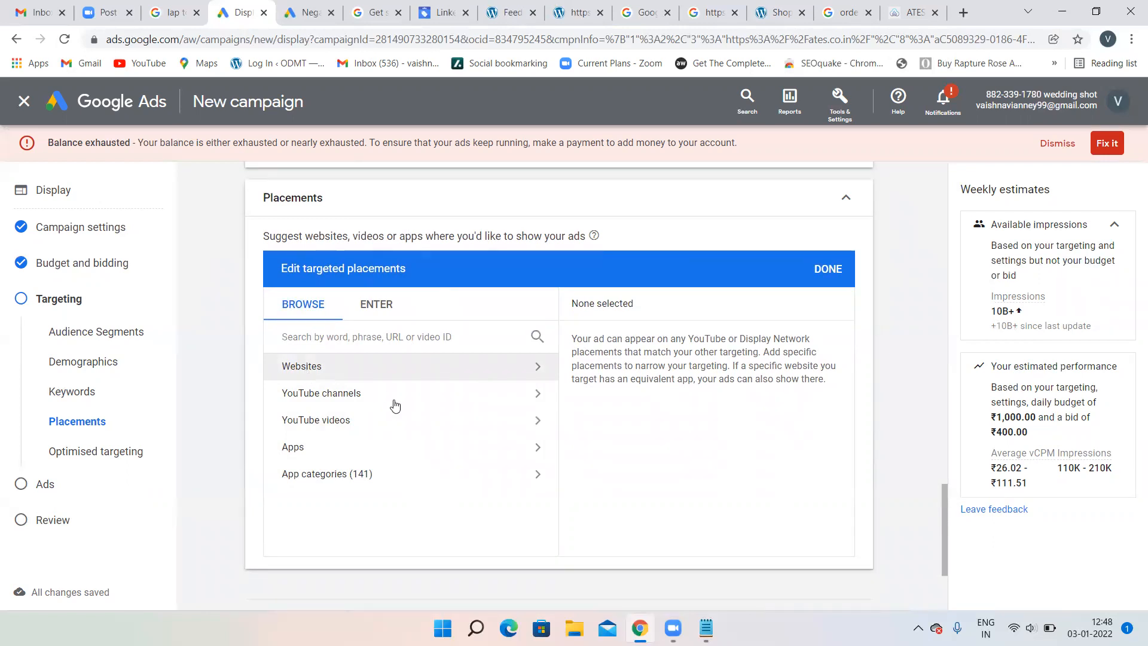
scroll(652, 422, "down", 3)
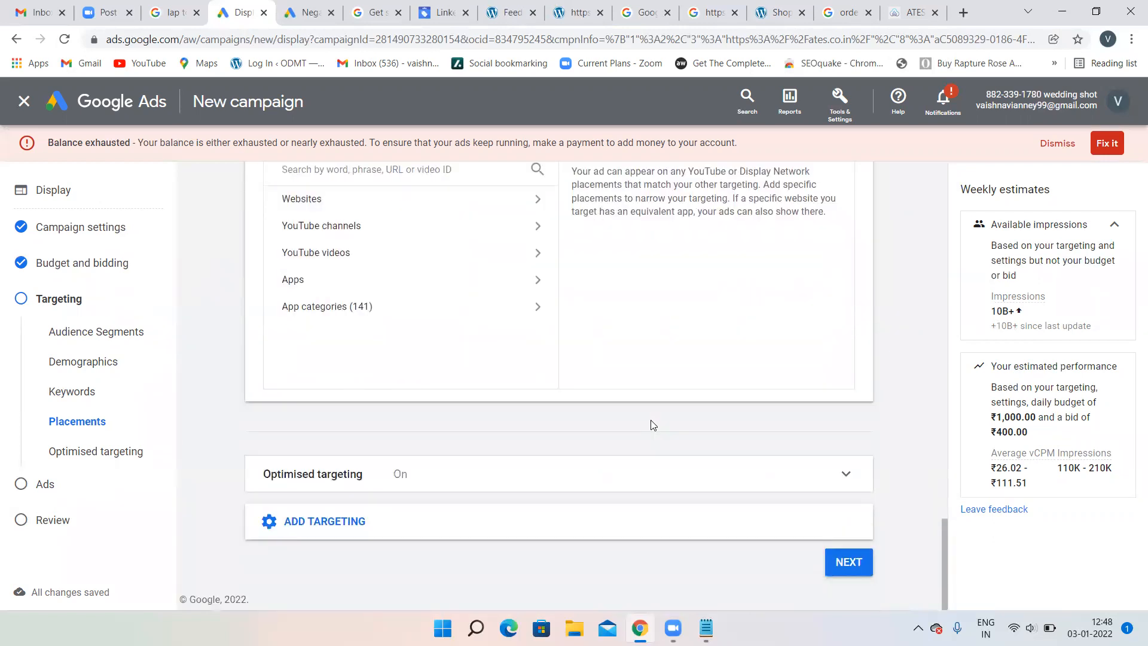
left_click(856, 556)
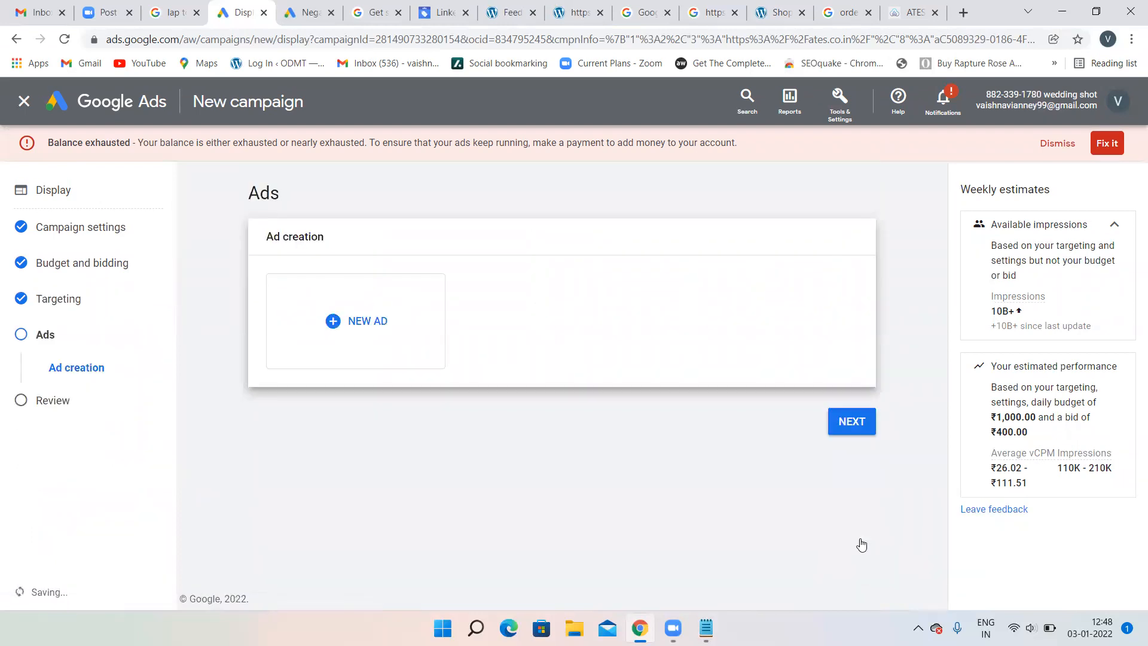
left_click(398, 298)
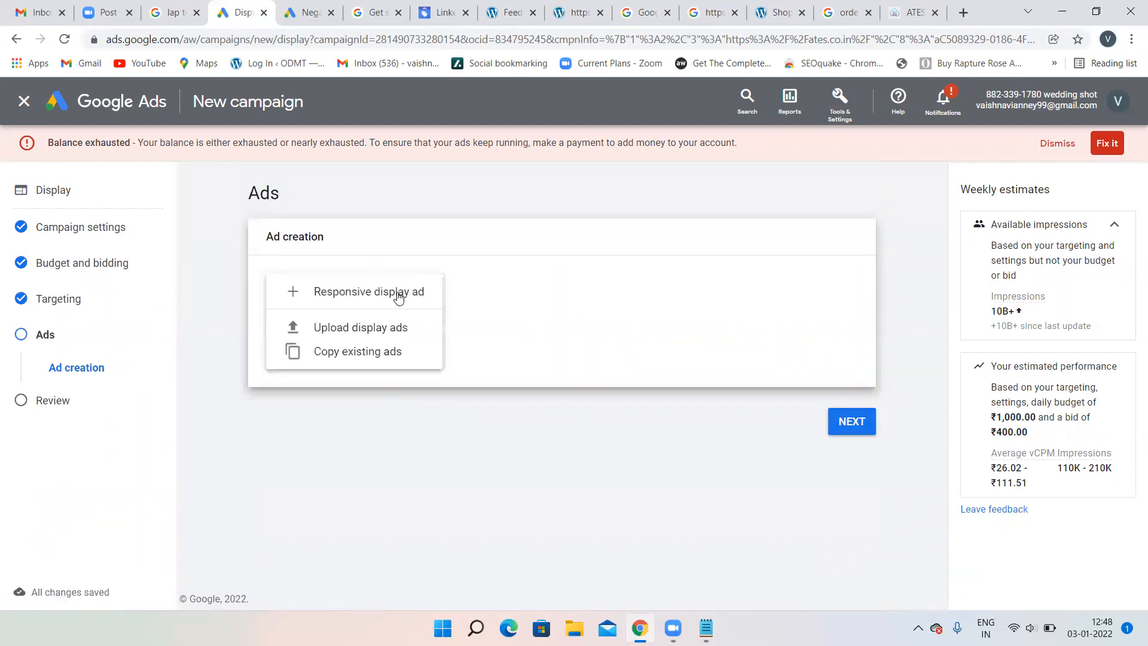
left_click(392, 294)
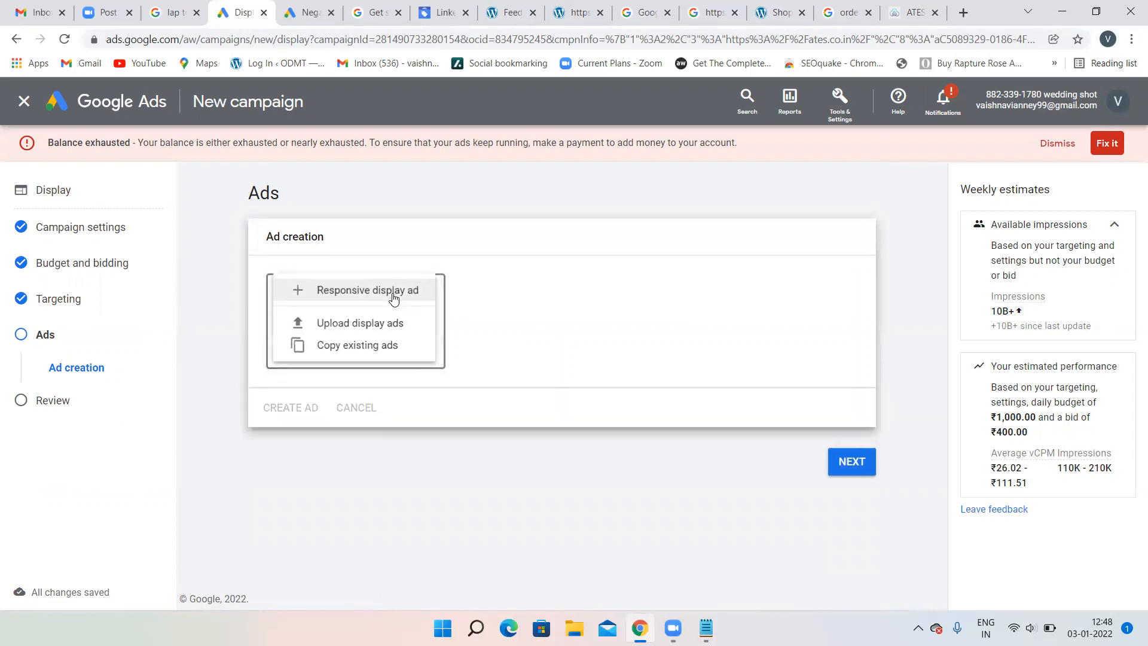
scroll(475, 381, "down", 3)
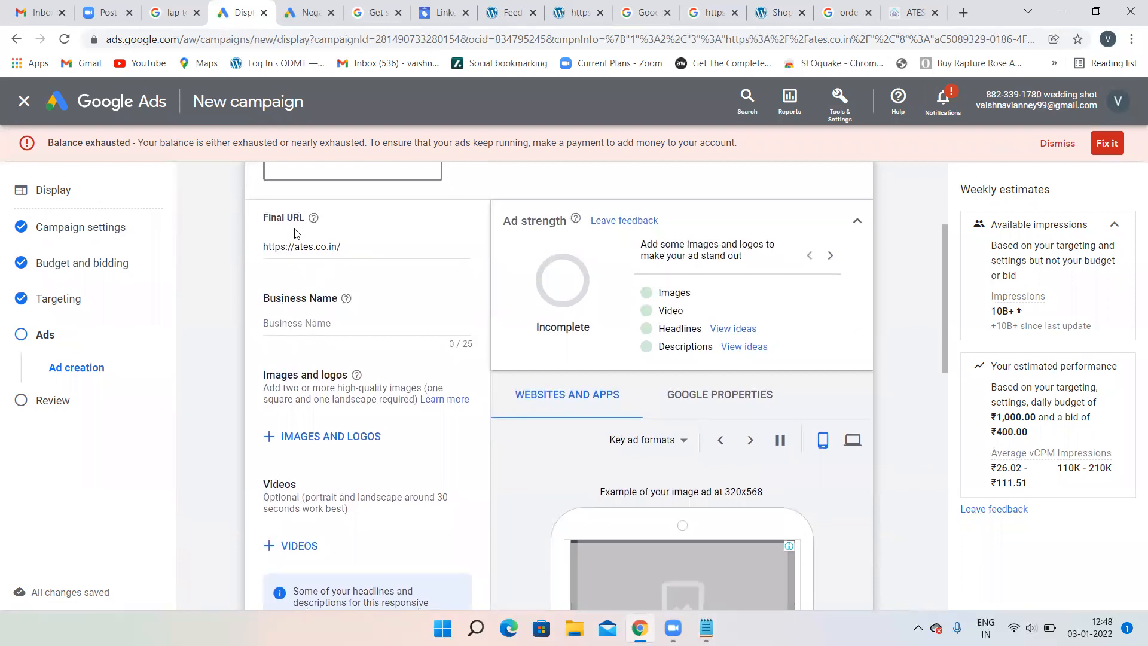
left_click(287, 323)
type("ODMT")
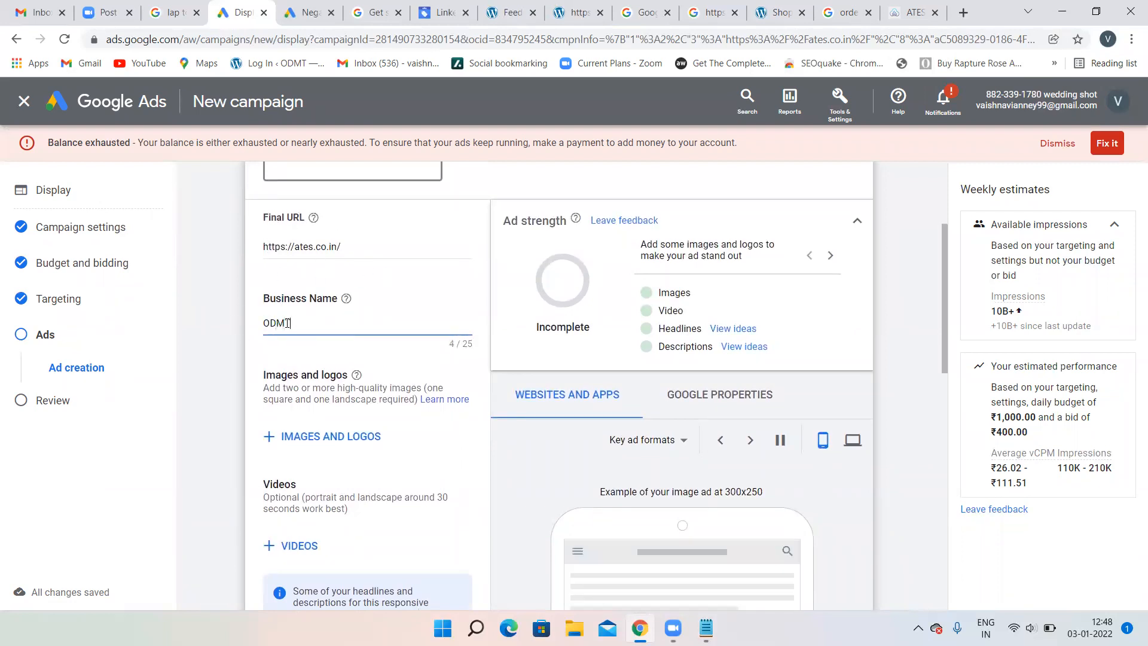
scroll(428, 442, "down", 3)
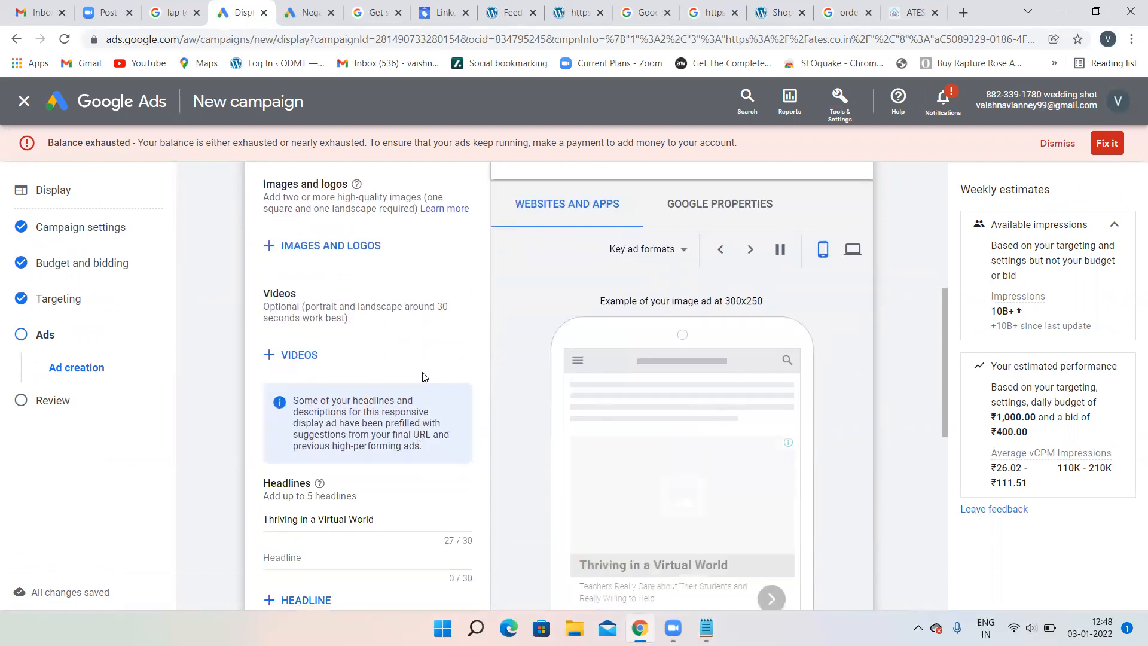
scroll(422, 377, "down", 3)
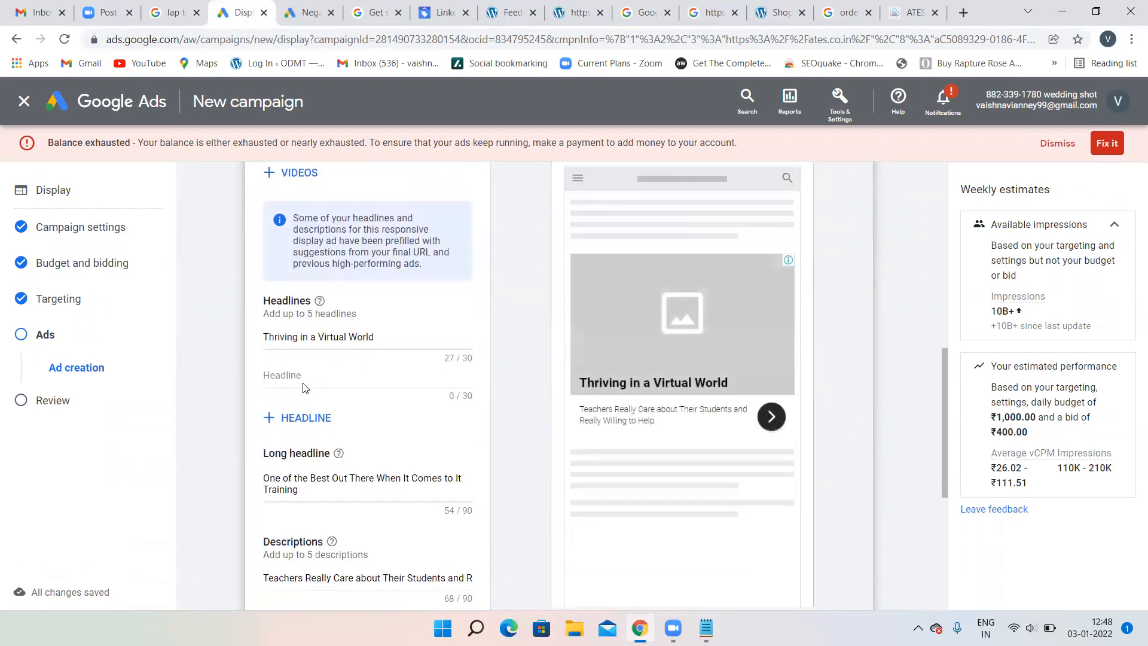
type("T")
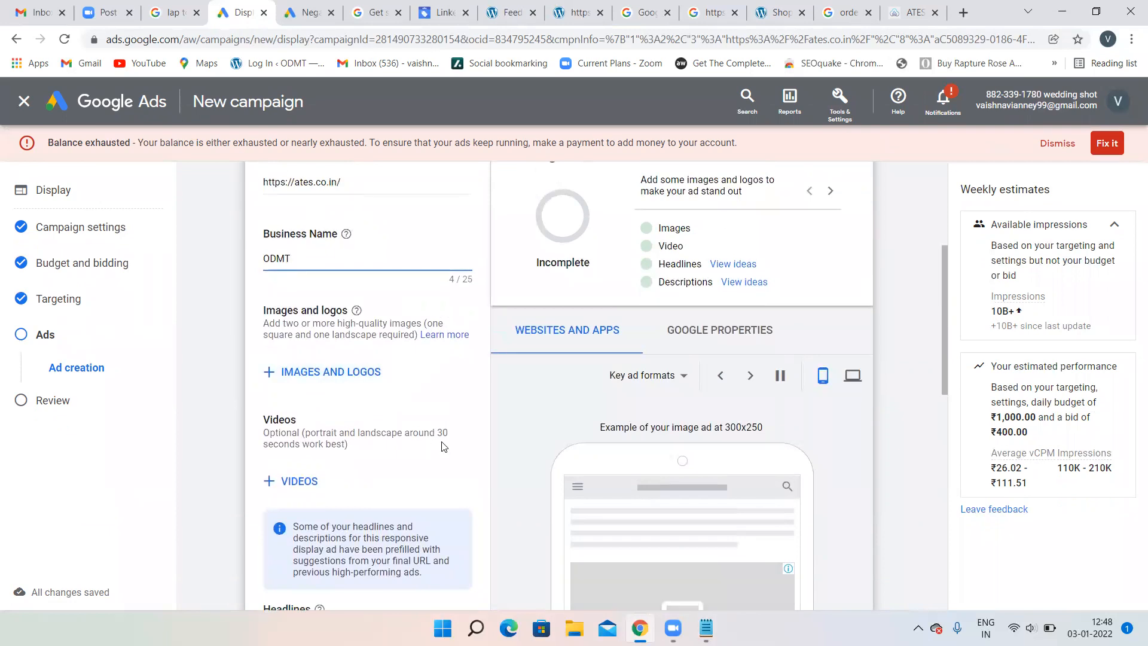
scroll(442, 442, "down", 7)
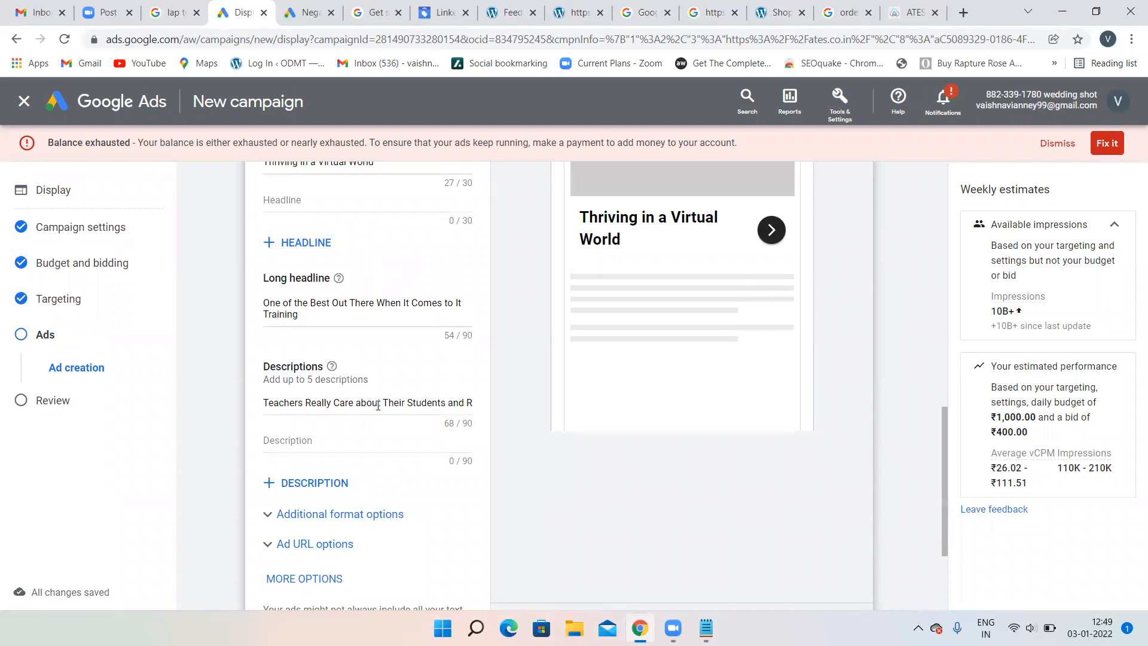
scroll(378, 405, "up", 2)
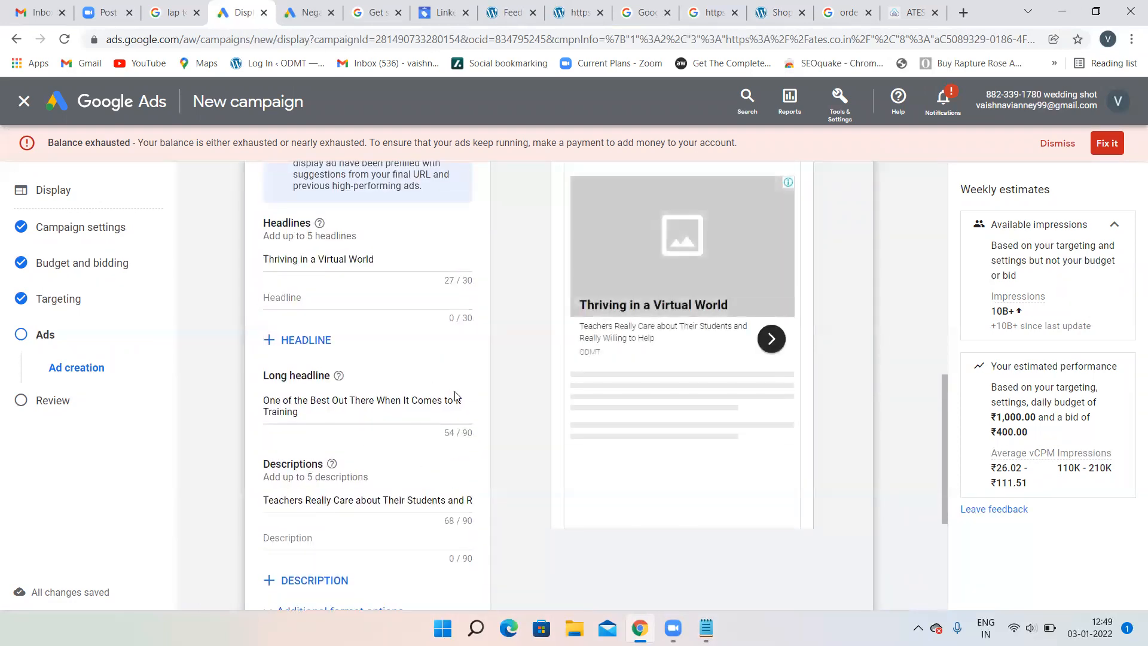
scroll(337, 296, "up", 6)
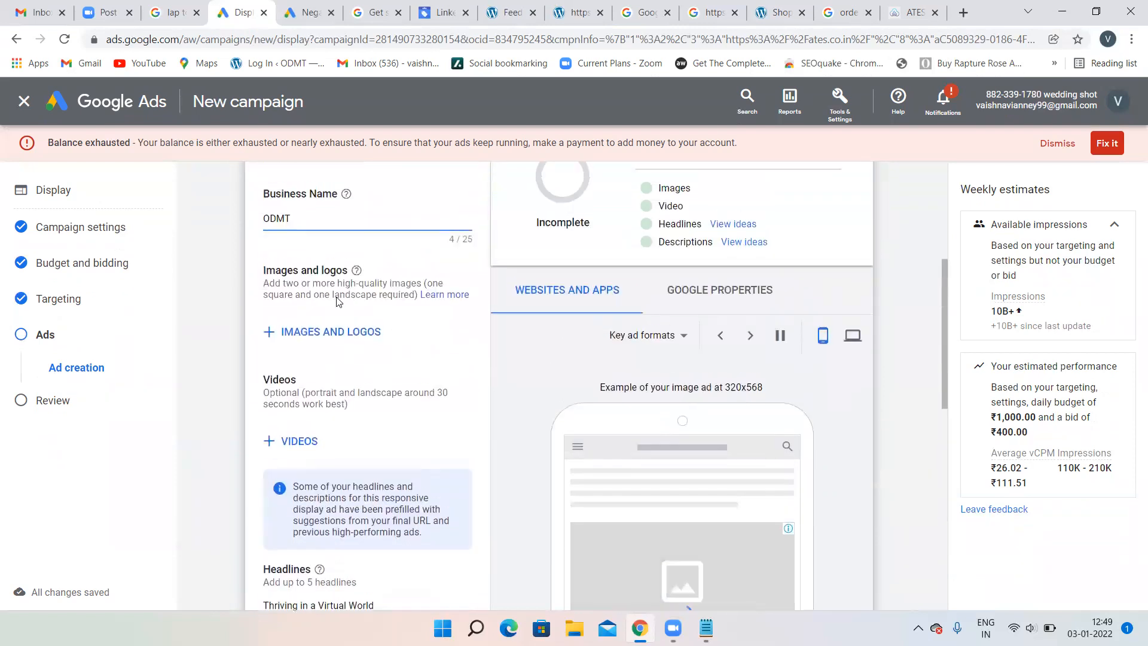
Add the website's Digital Learning image to the ad, keeping both crop ratios
left_click(300, 332)
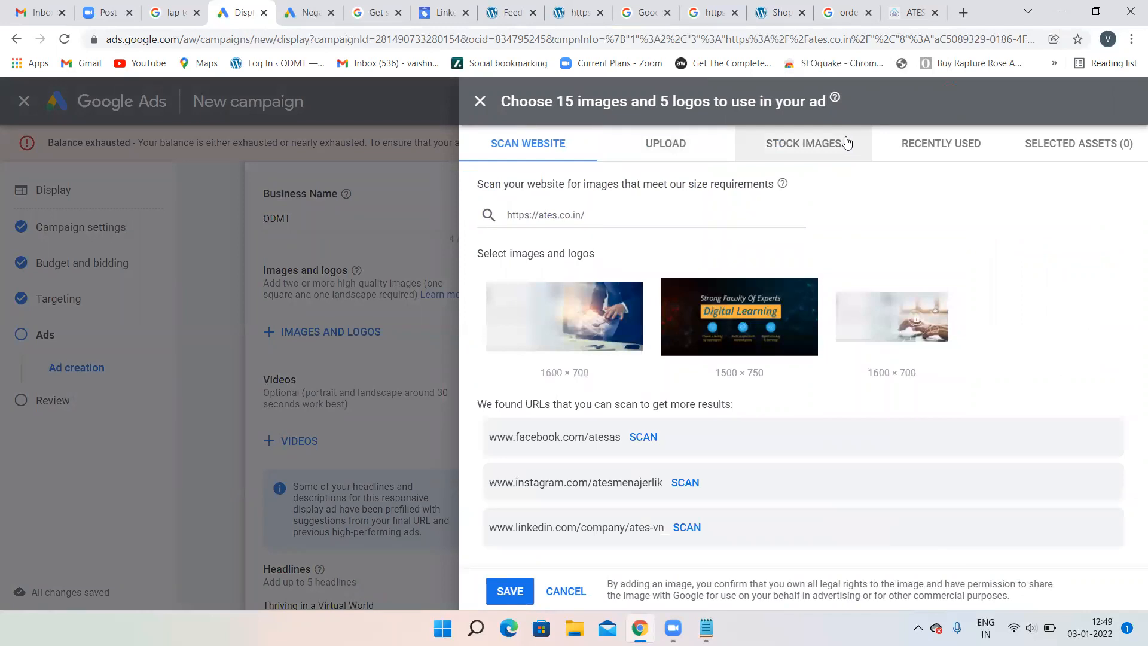
left_click(752, 311)
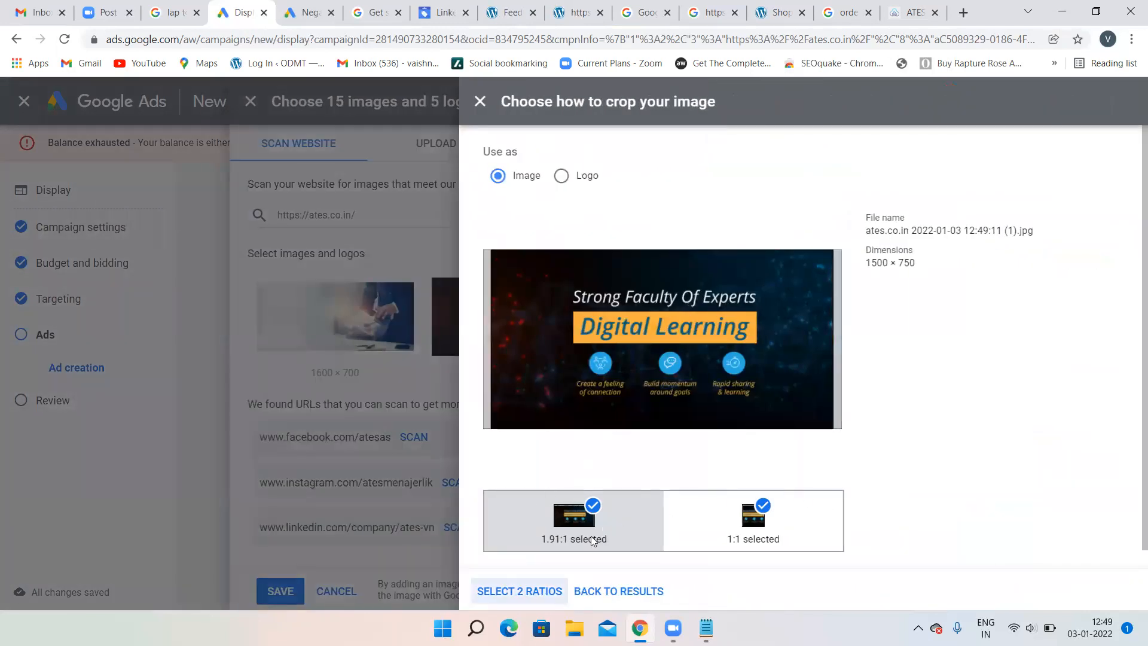
left_click(519, 591)
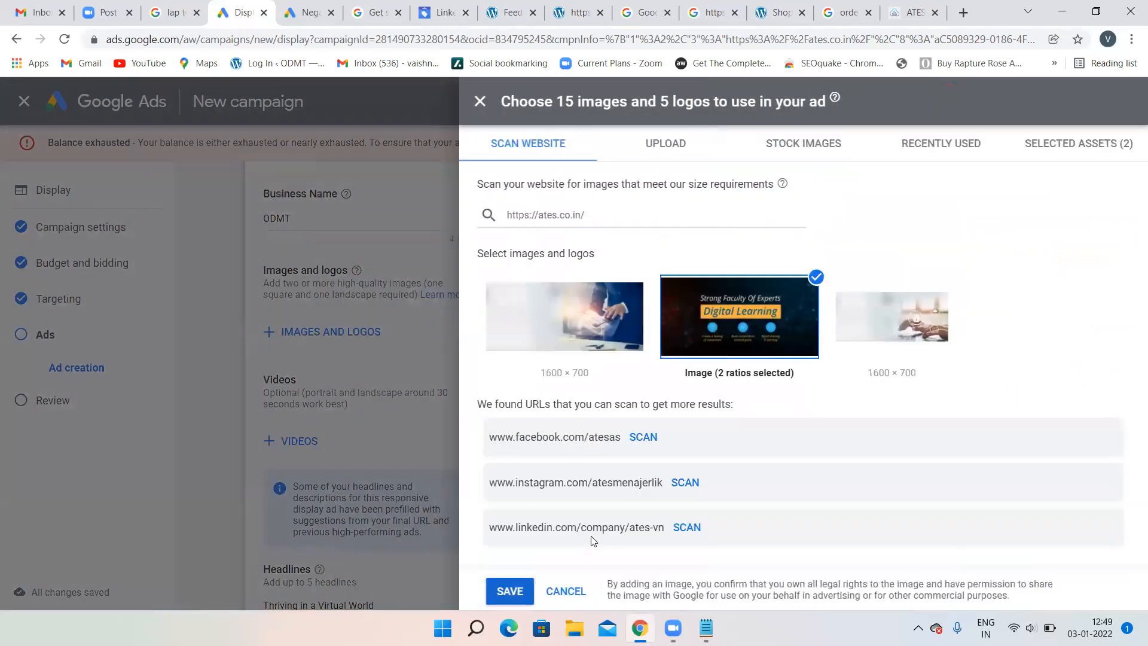
Find 'digital marketing' stock images and add the DIGITAL MARKETING photo in both ratios
left_click(782, 144)
left_click(550, 218)
type("digital marketing")
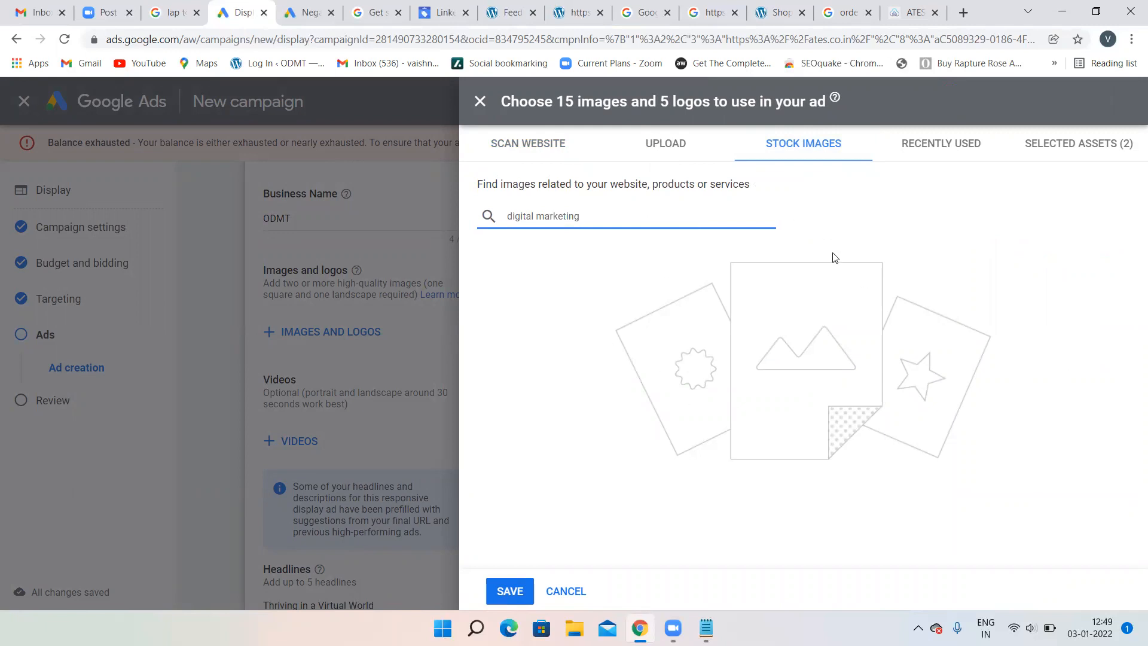
left_click(543, 157)
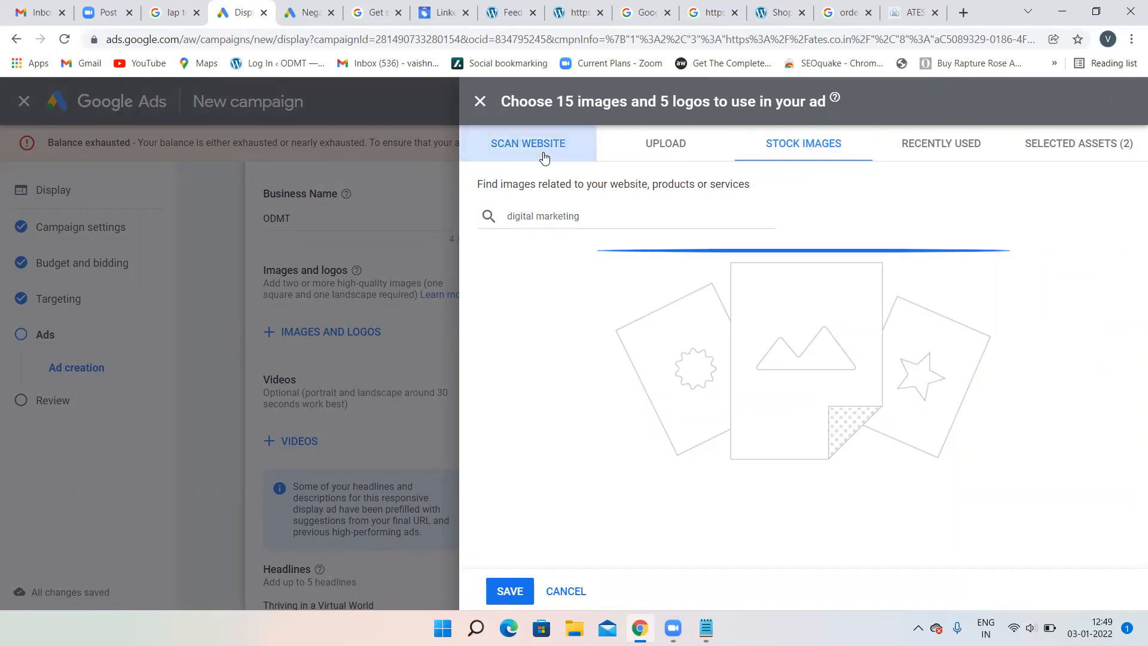
left_click(802, 146)
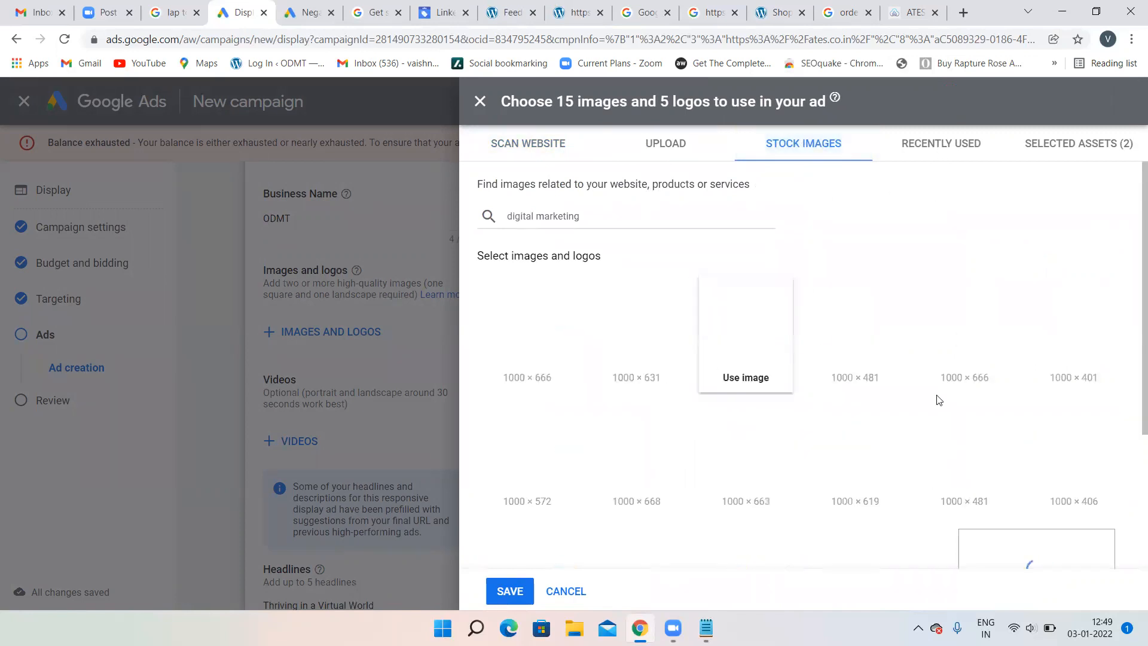
scroll(938, 399, "down", 1)
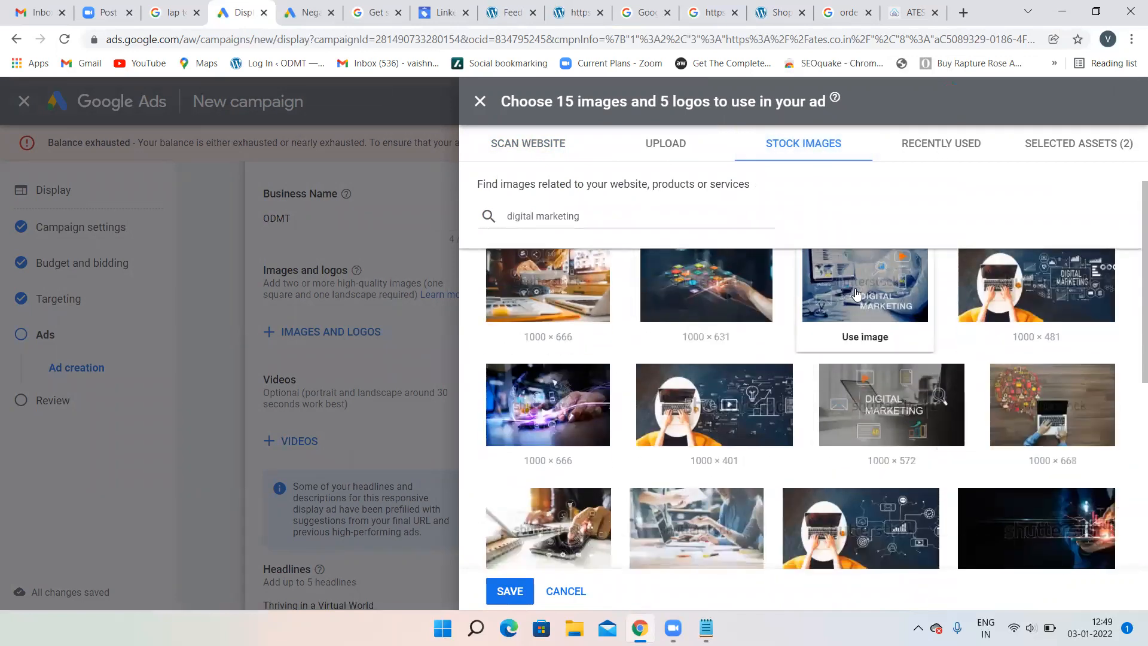
left_click(865, 331)
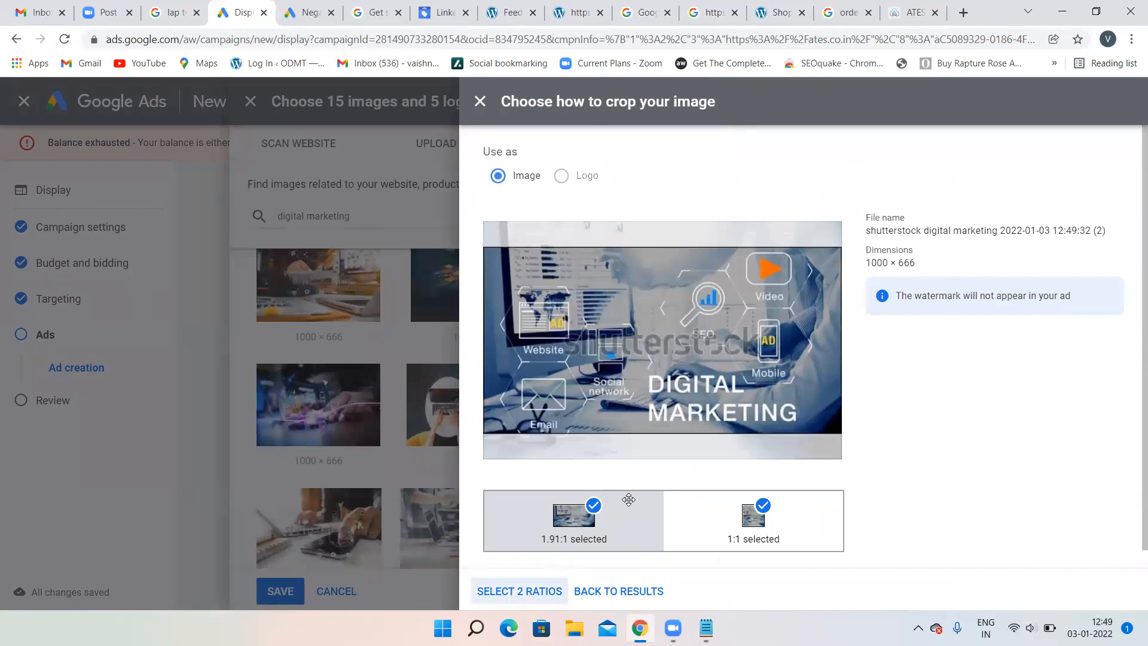
left_click(514, 590)
Add another laptop stock image and save the selected images with both ratios
left_click(734, 381)
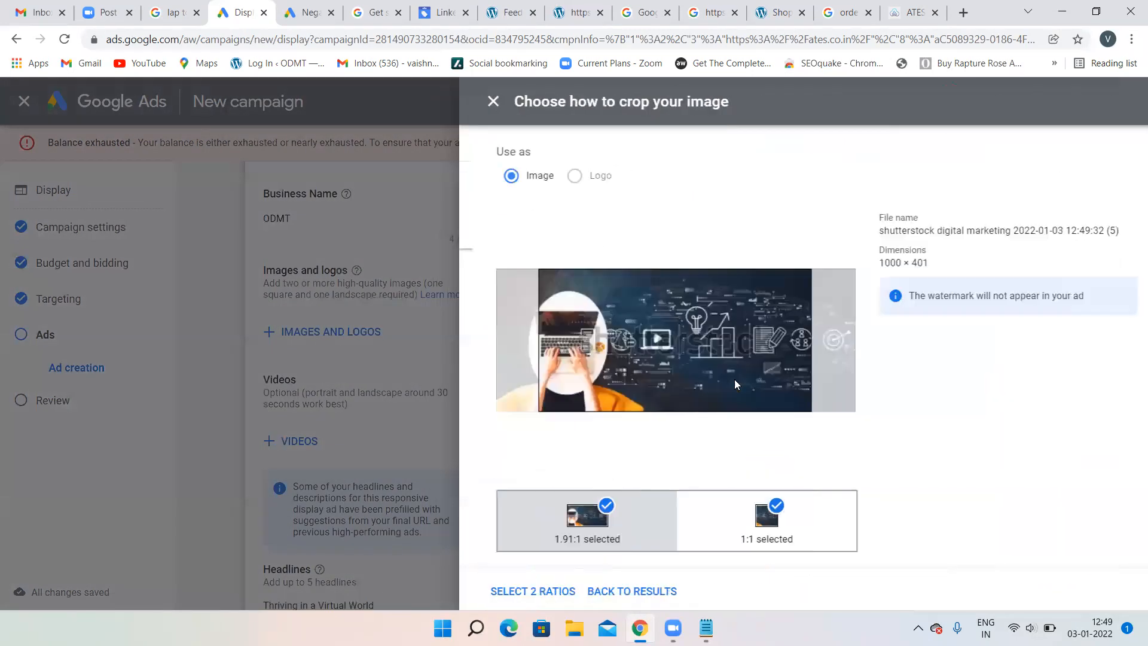
left_click(478, 101)
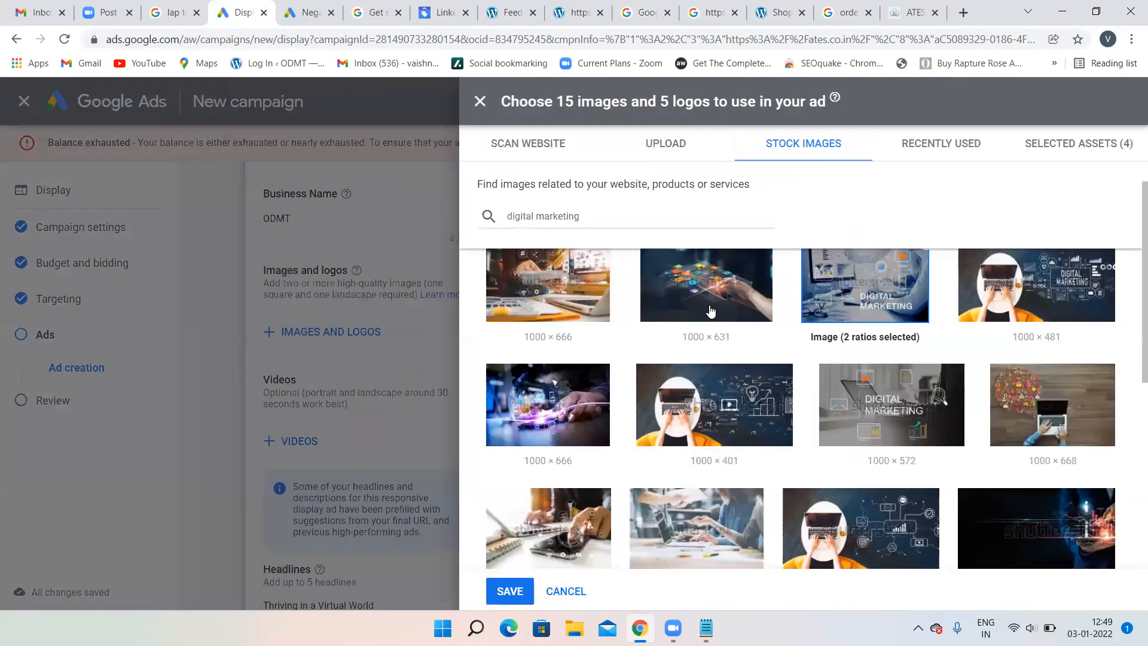
left_click(837, 293)
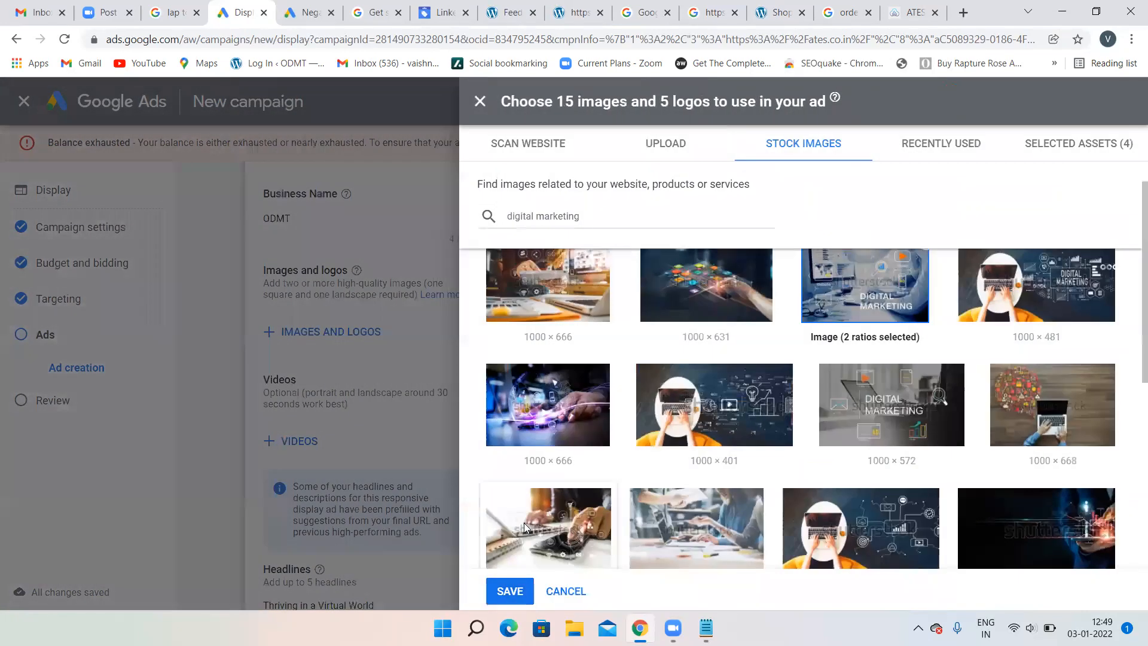
left_click(511, 590)
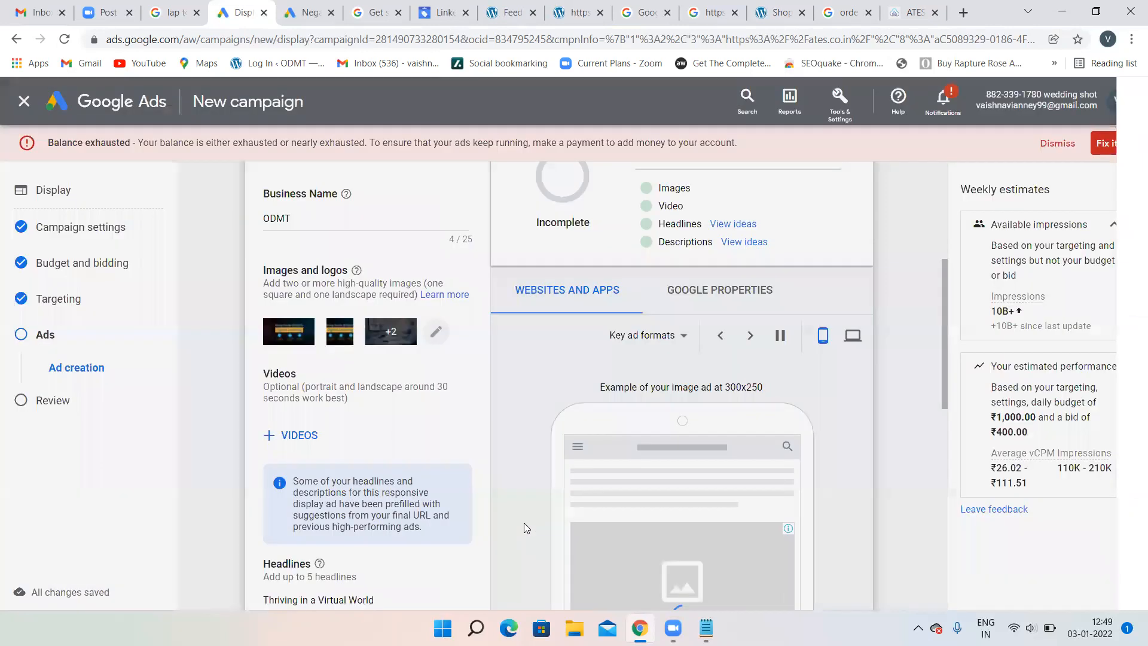
Preview the display ad in desktop formats, then advance to the campaign review
scroll(498, 399, "down", 2)
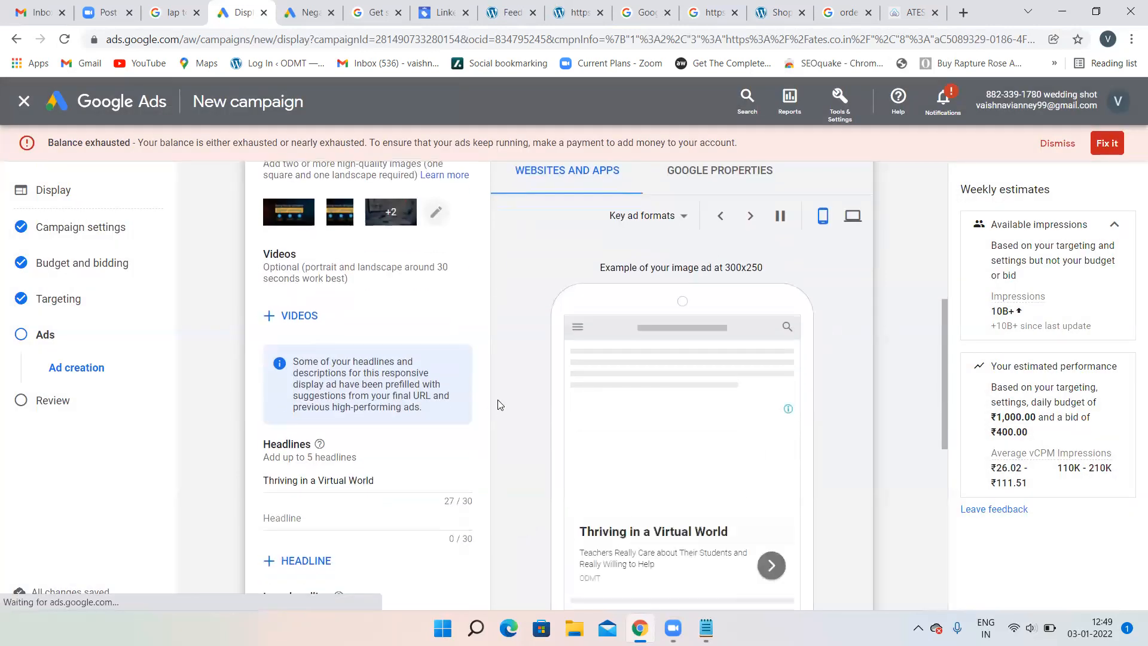
scroll(500, 403, "down", 1)
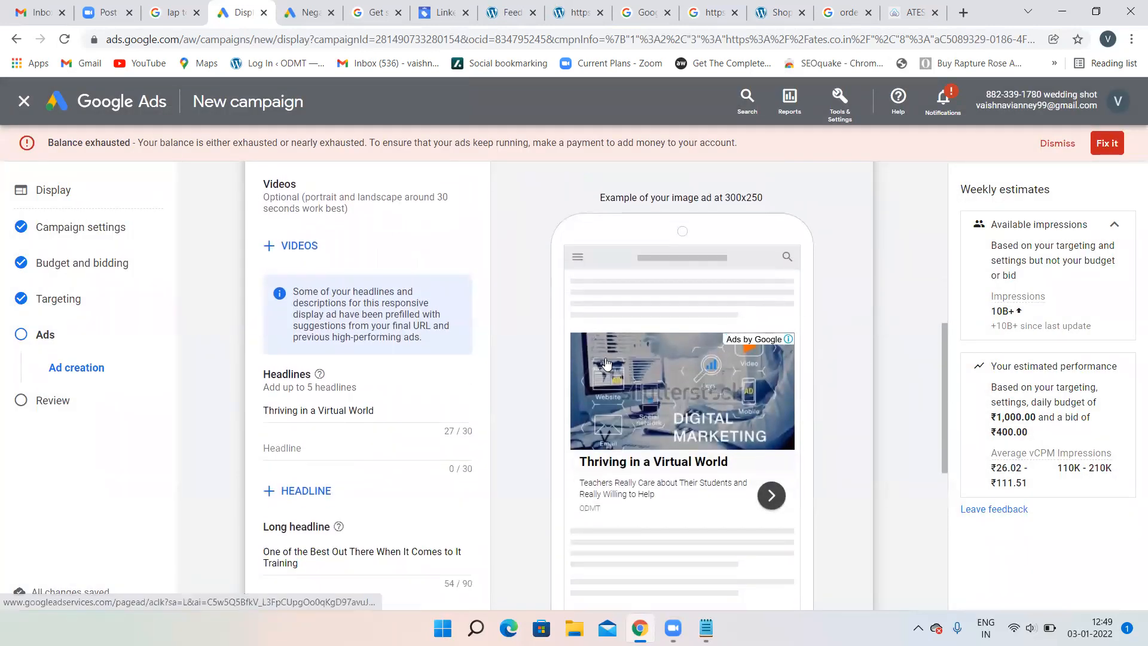
scroll(605, 363, "up", 3)
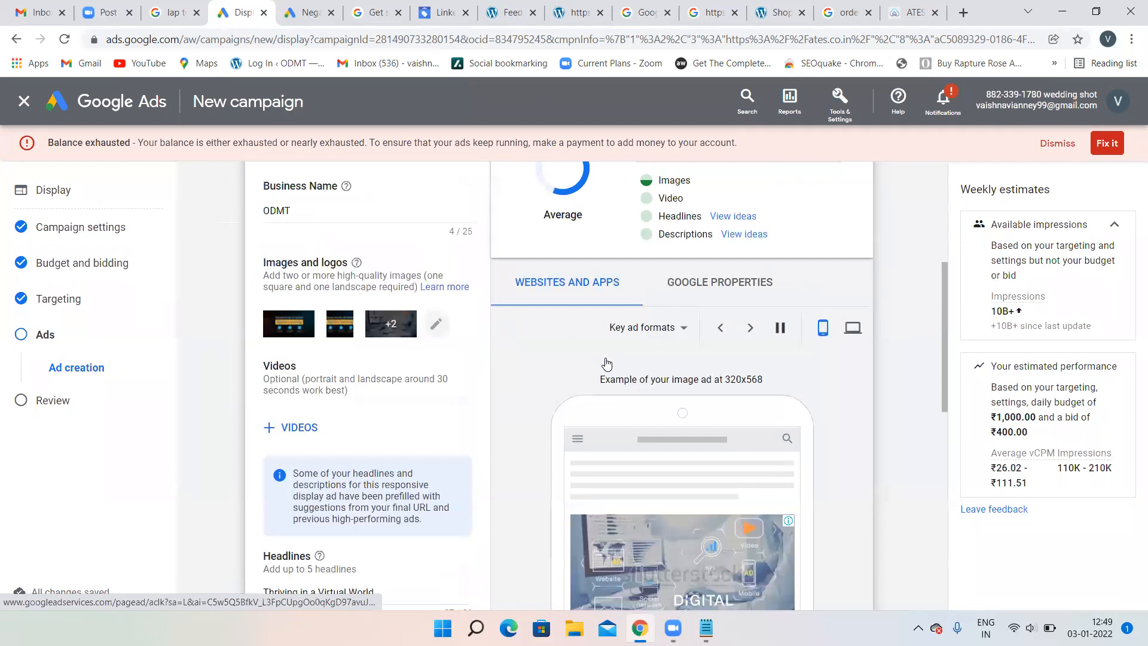
left_click(852, 327)
scroll(530, 429, "down", 1)
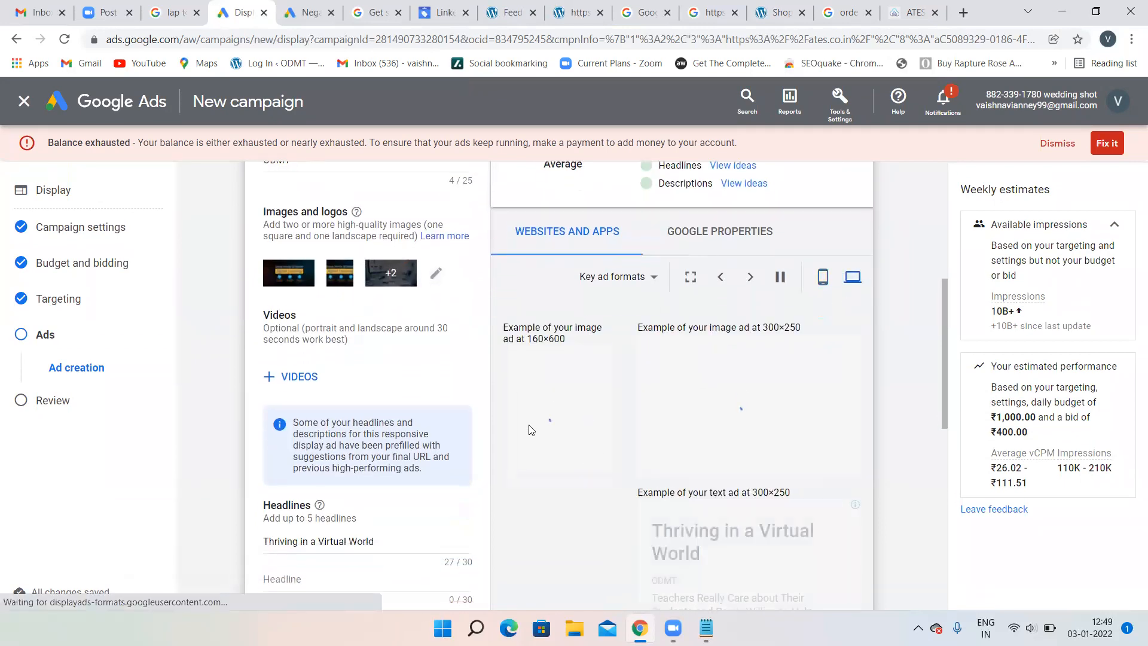
scroll(529, 429, "down", 2)
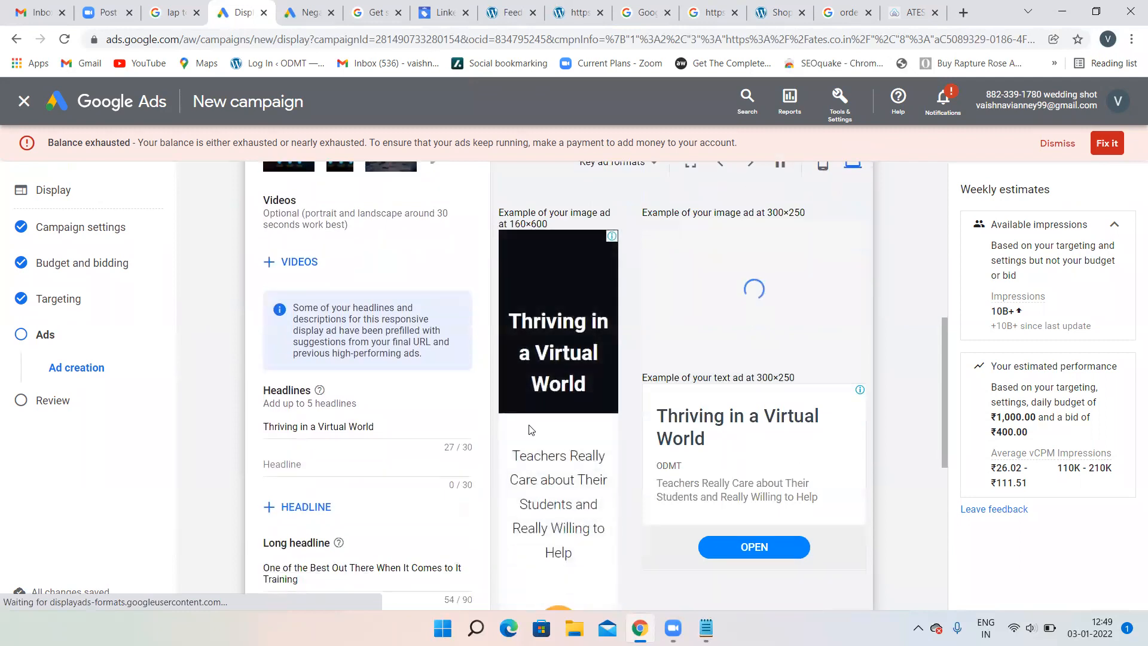
scroll(528, 429, "down", 2)
scroll(530, 306, "up", 1)
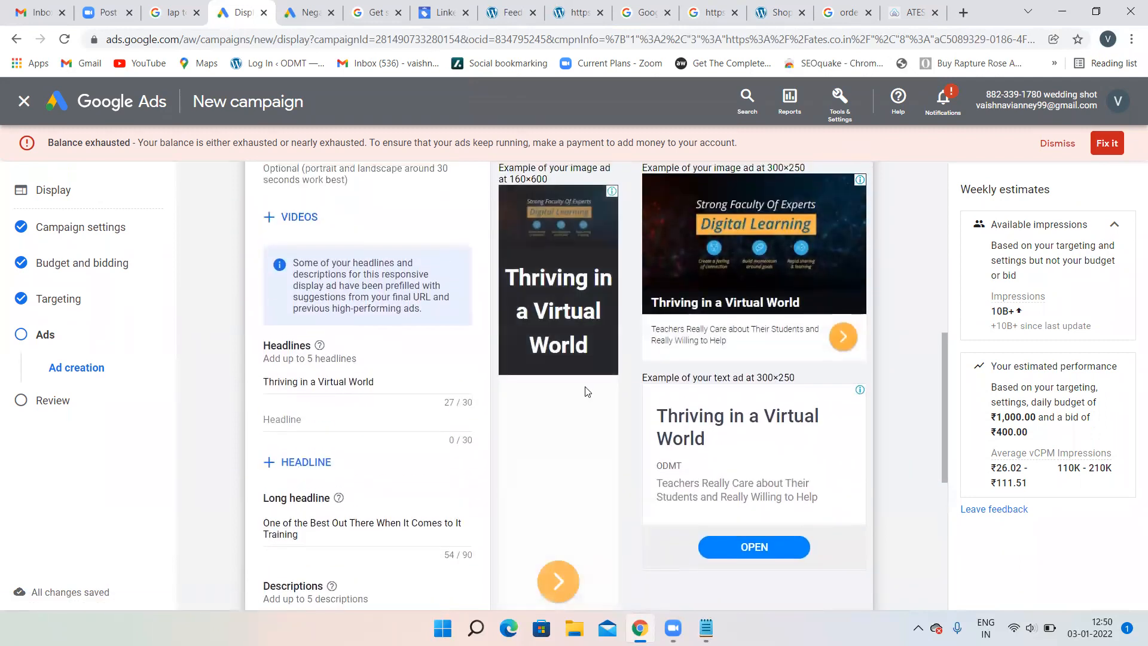
scroll(687, 430, "up", 1)
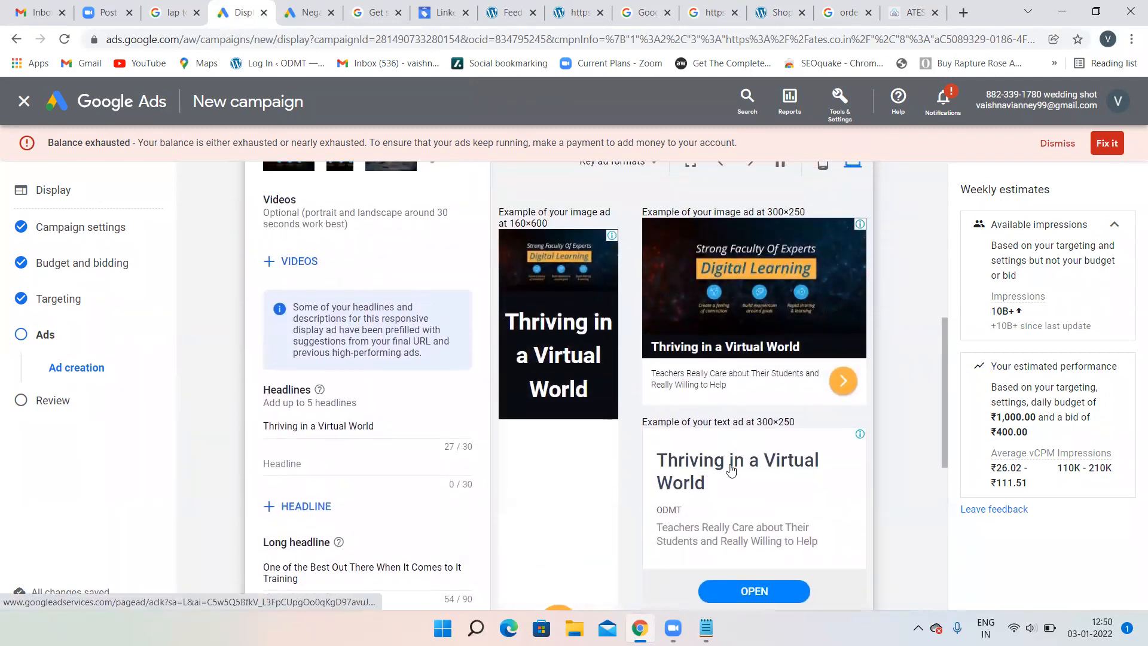
scroll(394, 399, "down", 2)
scroll(339, 383, "up", 3)
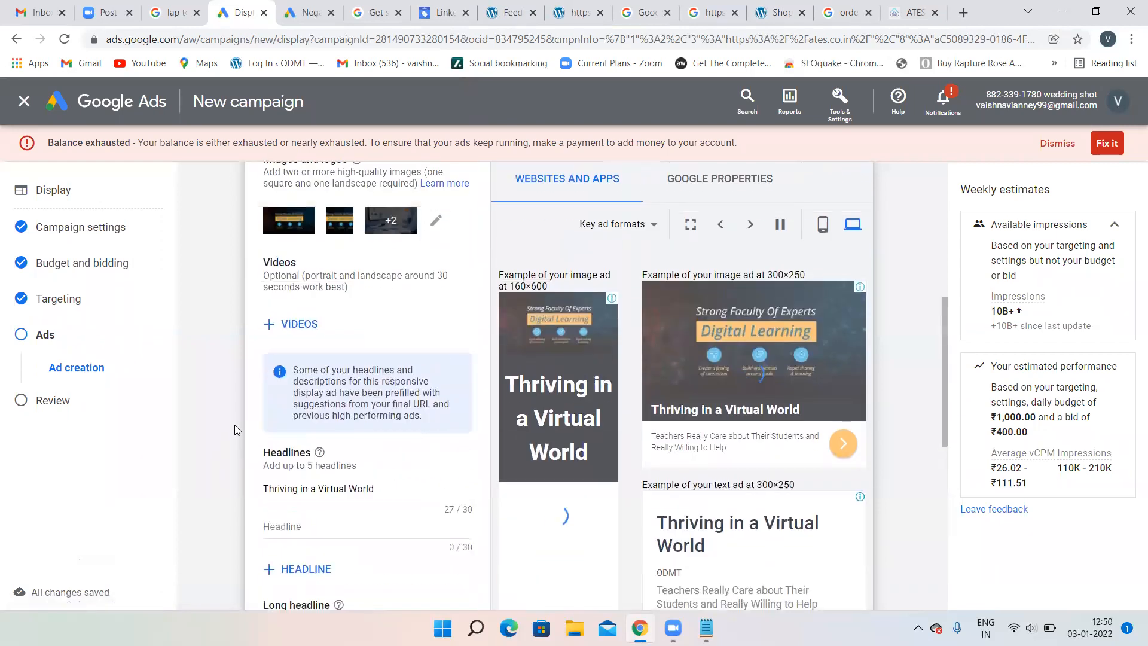
scroll(339, 383, "down", 5)
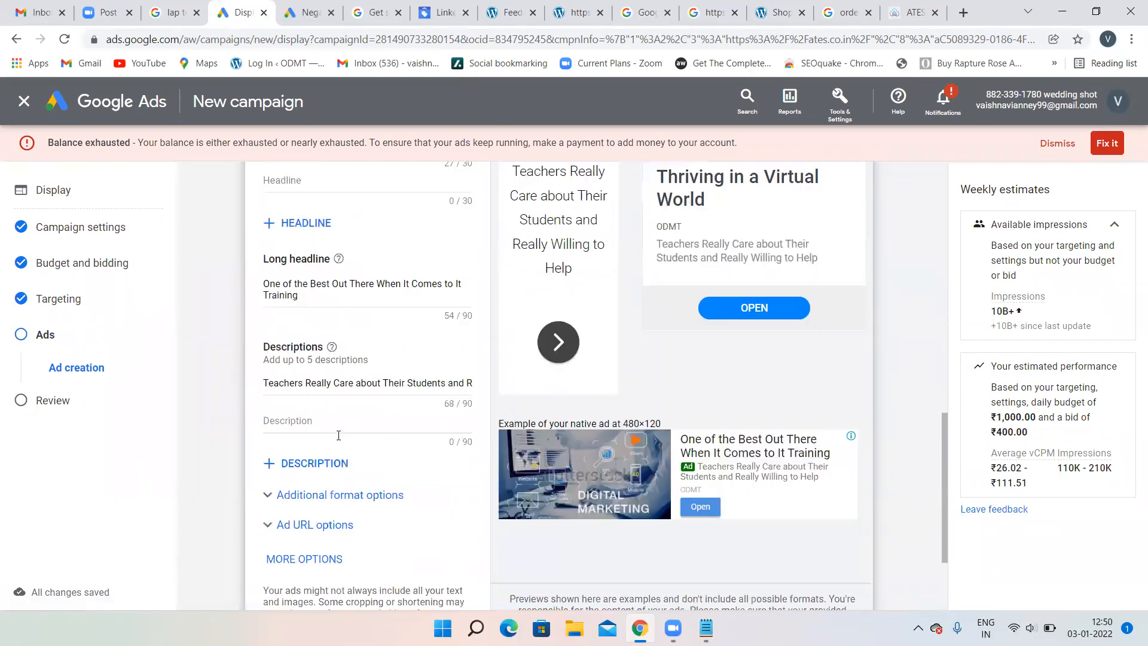
scroll(338, 434, "up", 1)
scroll(328, 428, "down", 4)
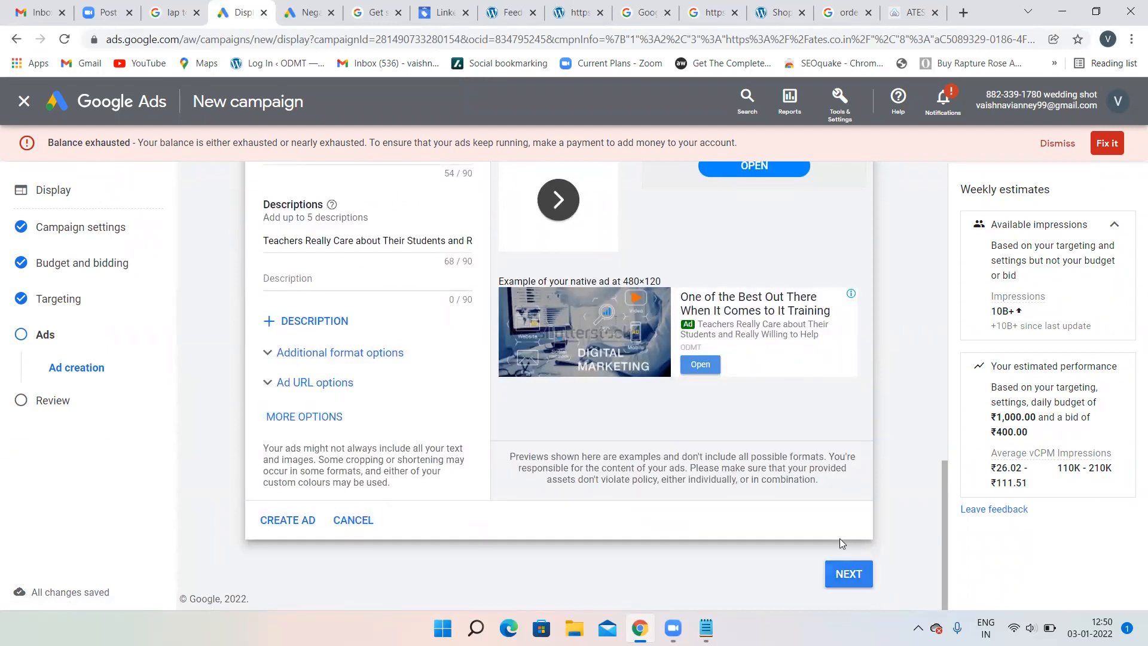
left_click(848, 573)
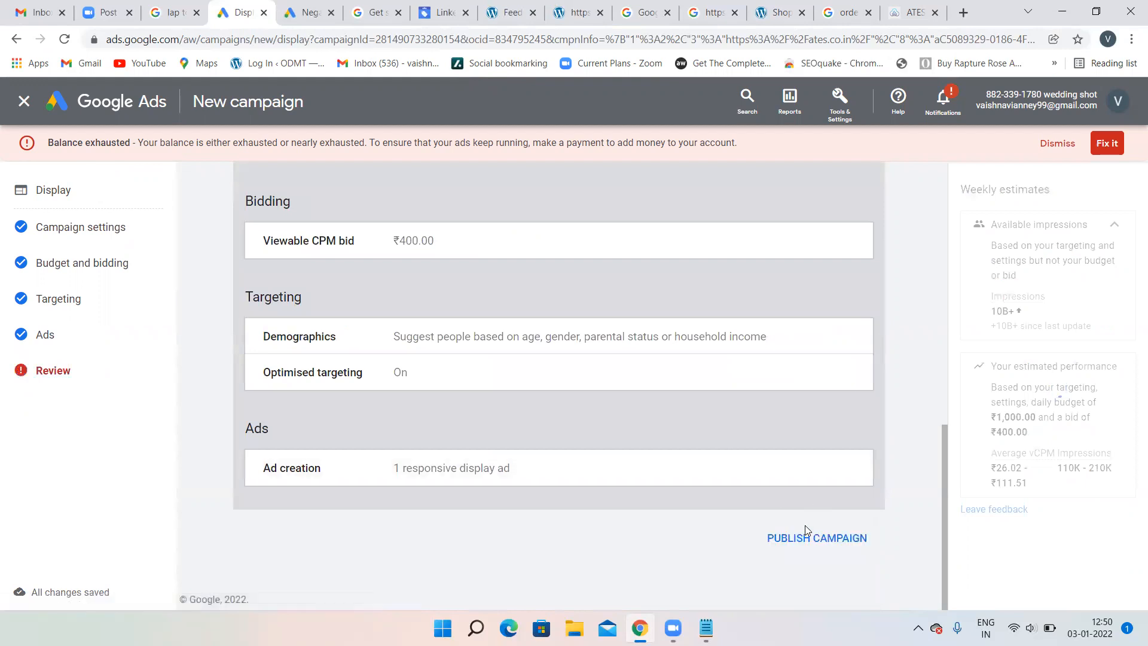
Publish the Display- 1 campaign
left_click(804, 526)
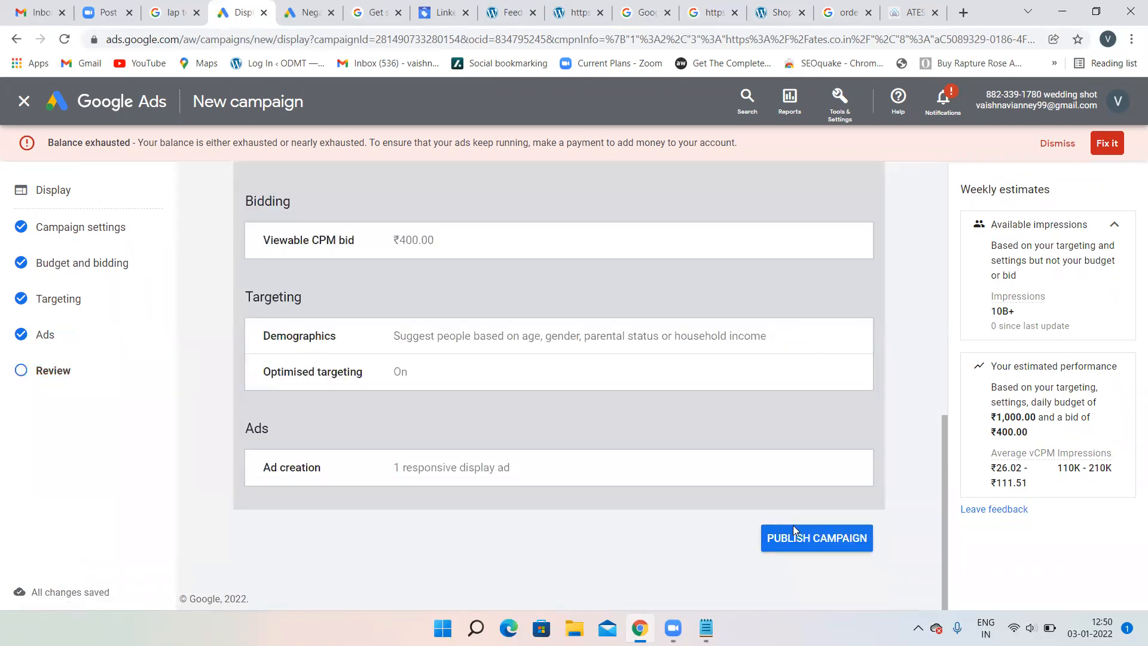
left_click(811, 540)
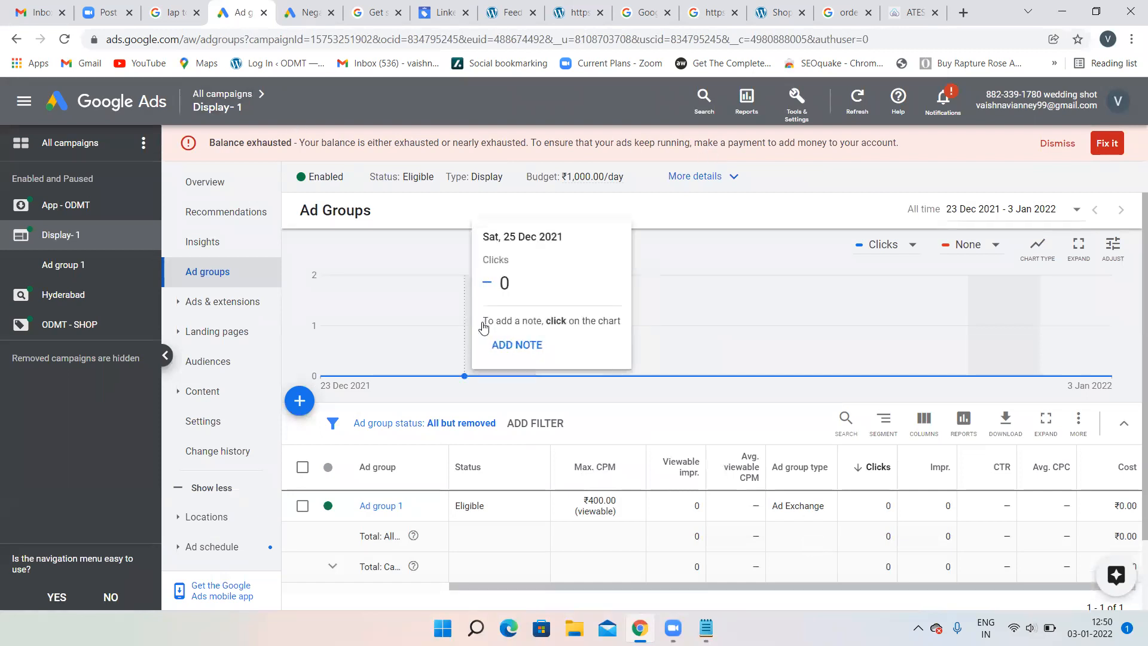
Leave the new ad group page and begin another campaign from the All campaigns overview
left_click(292, 402)
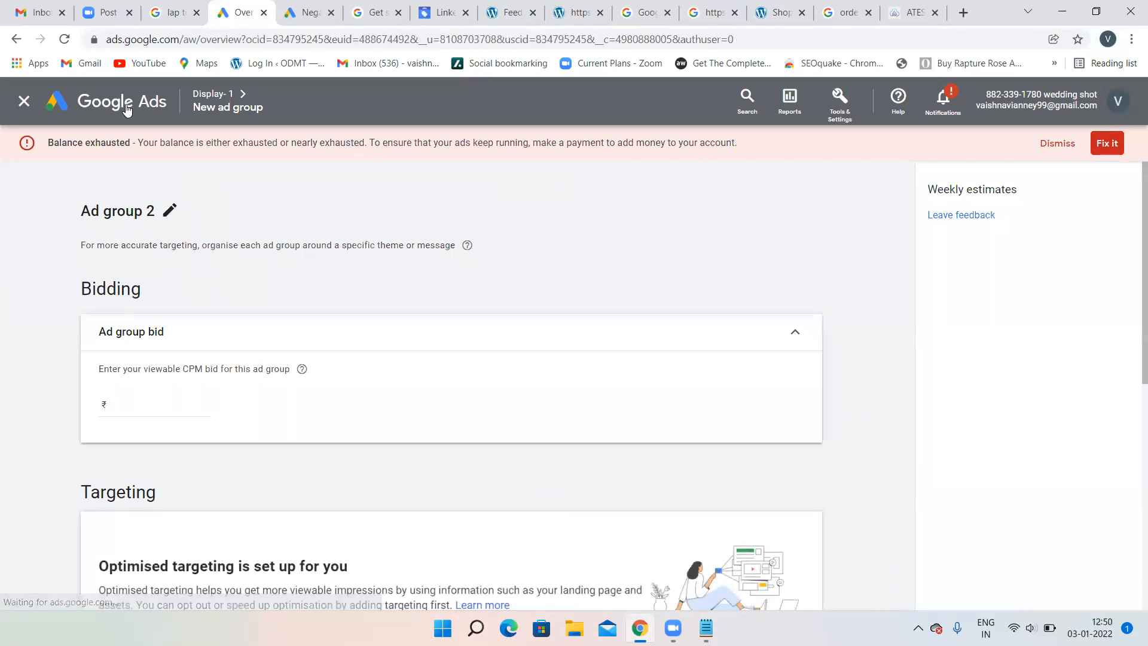
left_click(125, 106)
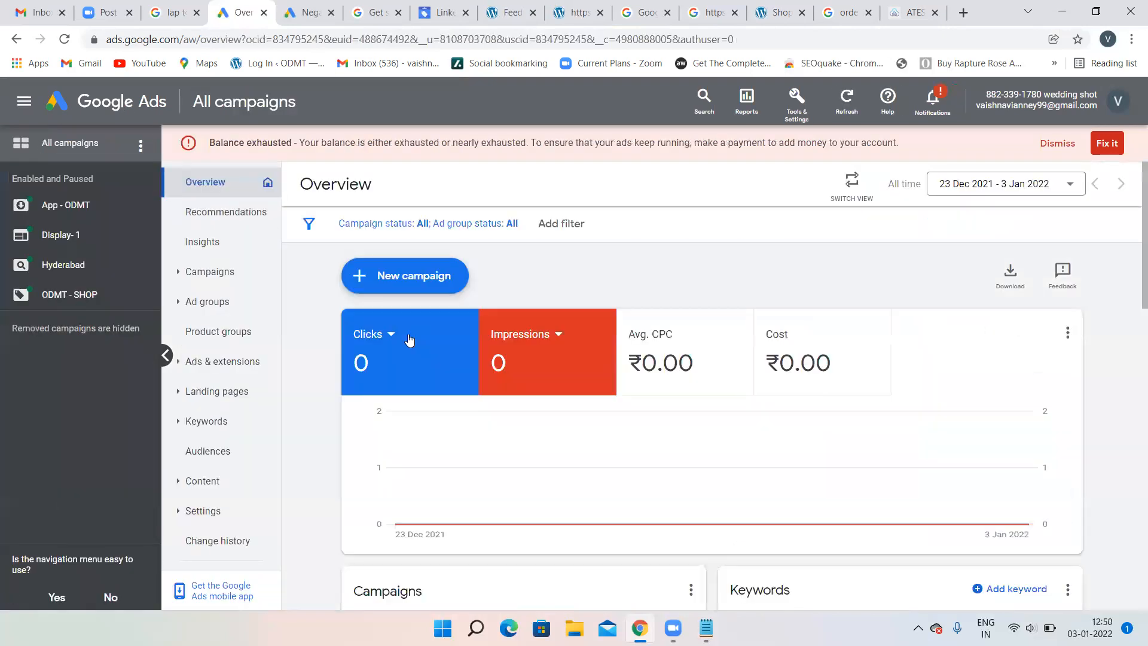
left_click(408, 276)
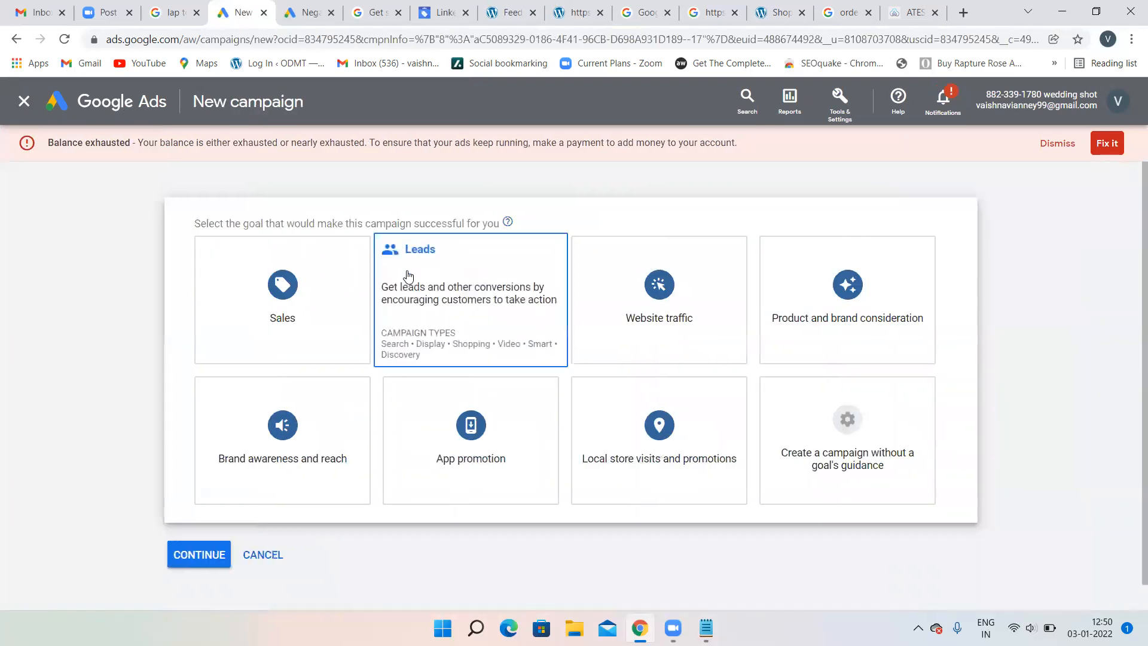
Create a Search campaign without goal guidance and continue to its Search-3 settings
left_click(832, 410)
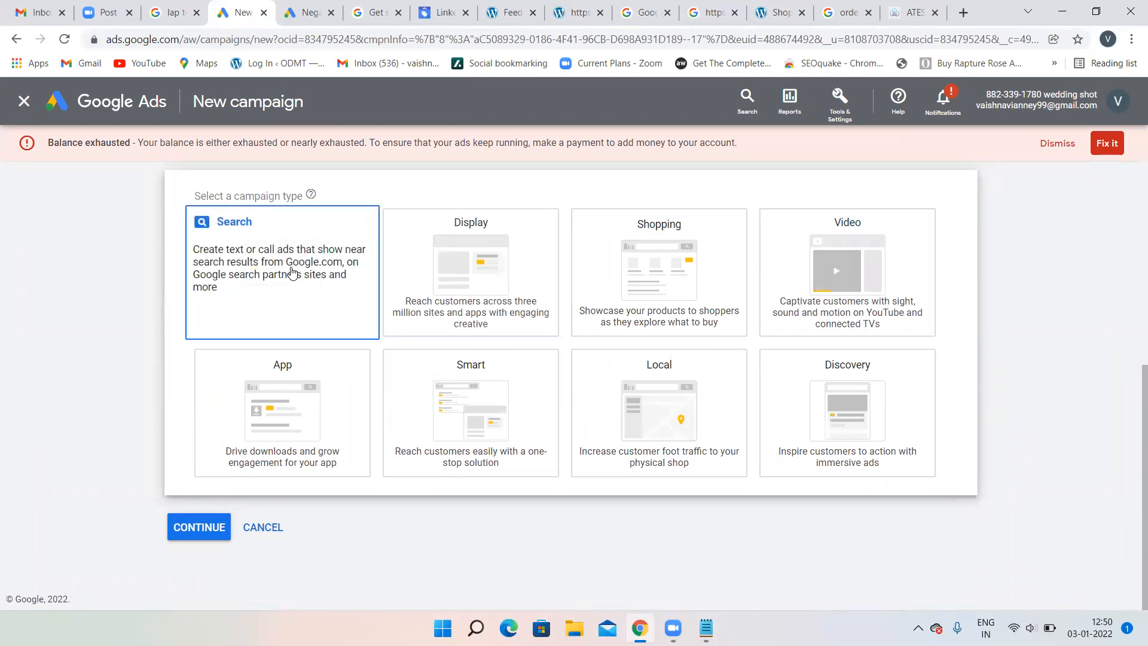
left_click(316, 233)
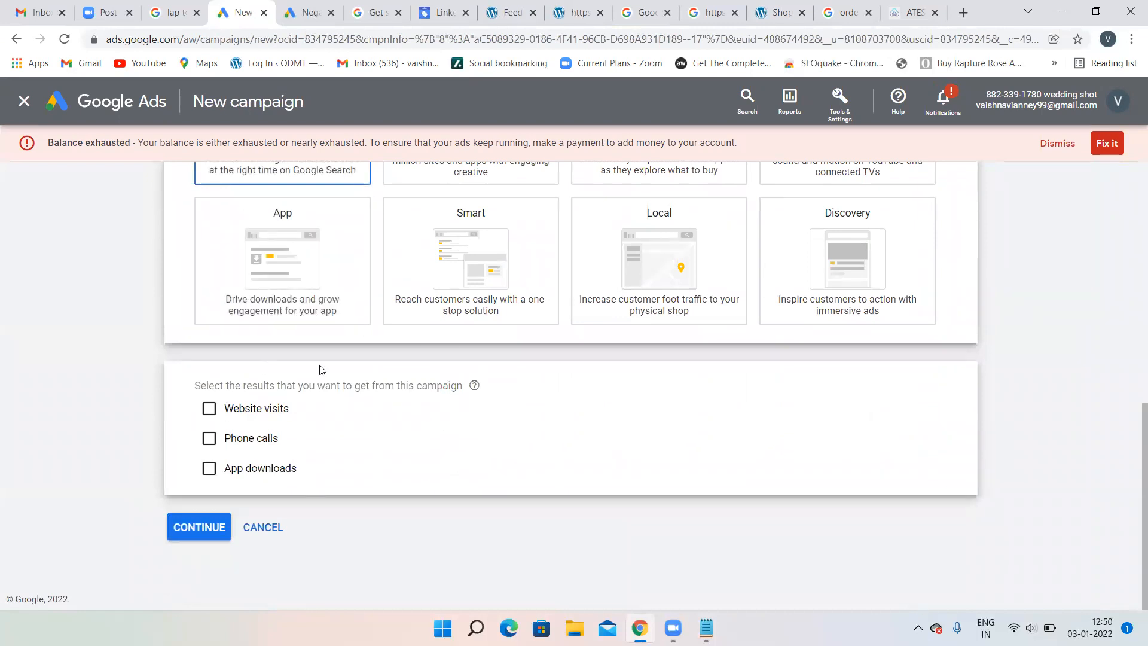
left_click(192, 525)
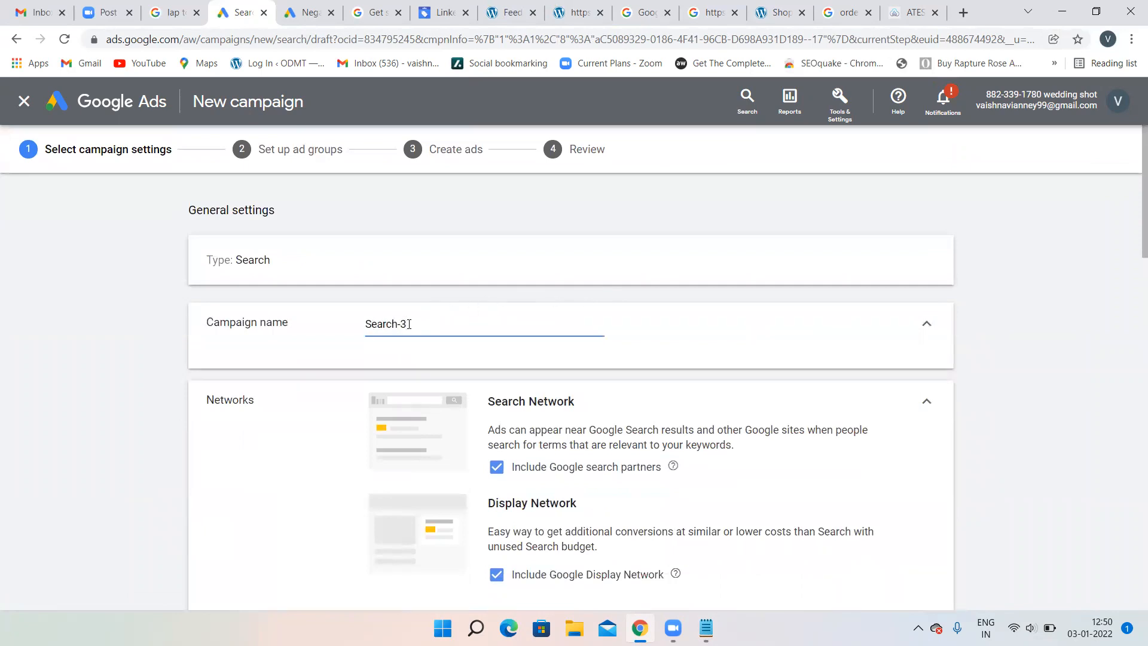
Finish the campaign name 'Search- ODMT' and exclude search partners and the Display Network
type("MT")
scroll(660, 328, "down", 3)
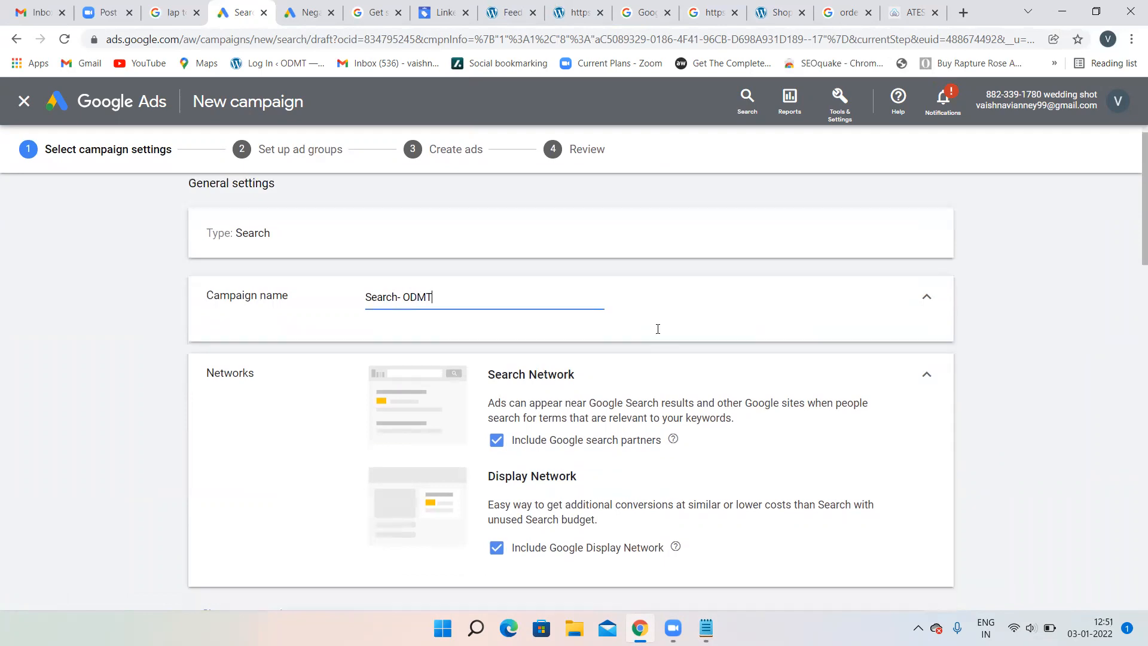
left_click(500, 278)
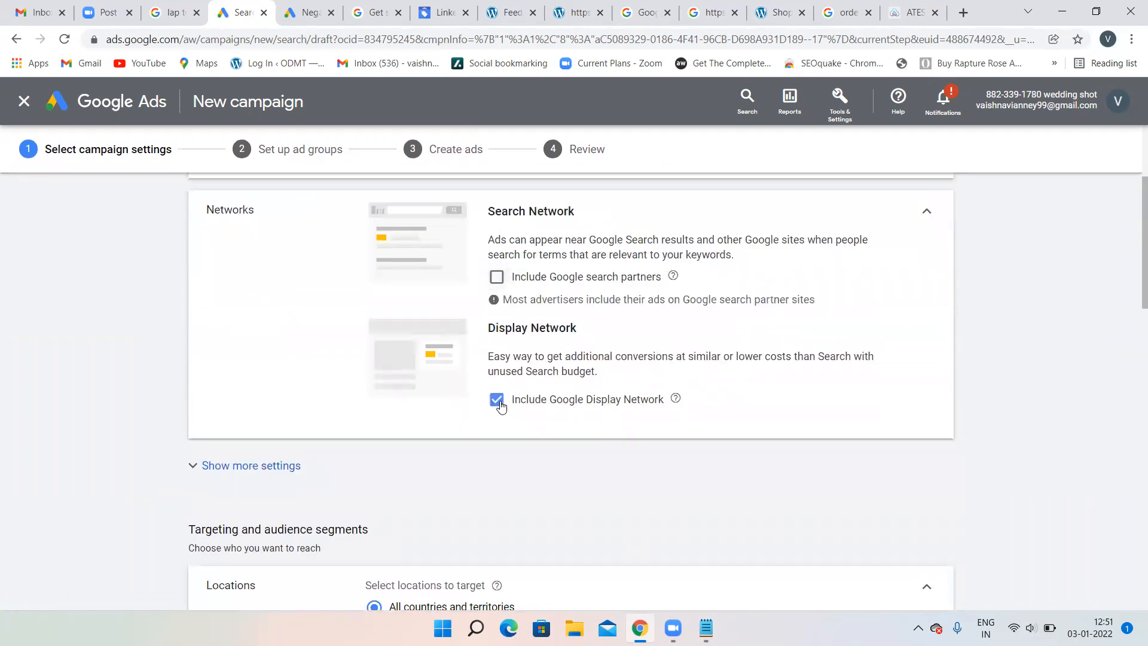
left_click(498, 400)
Reveal more settings and set locations to 'Enter another location'
scroll(720, 371, "down", 4)
left_click(280, 217)
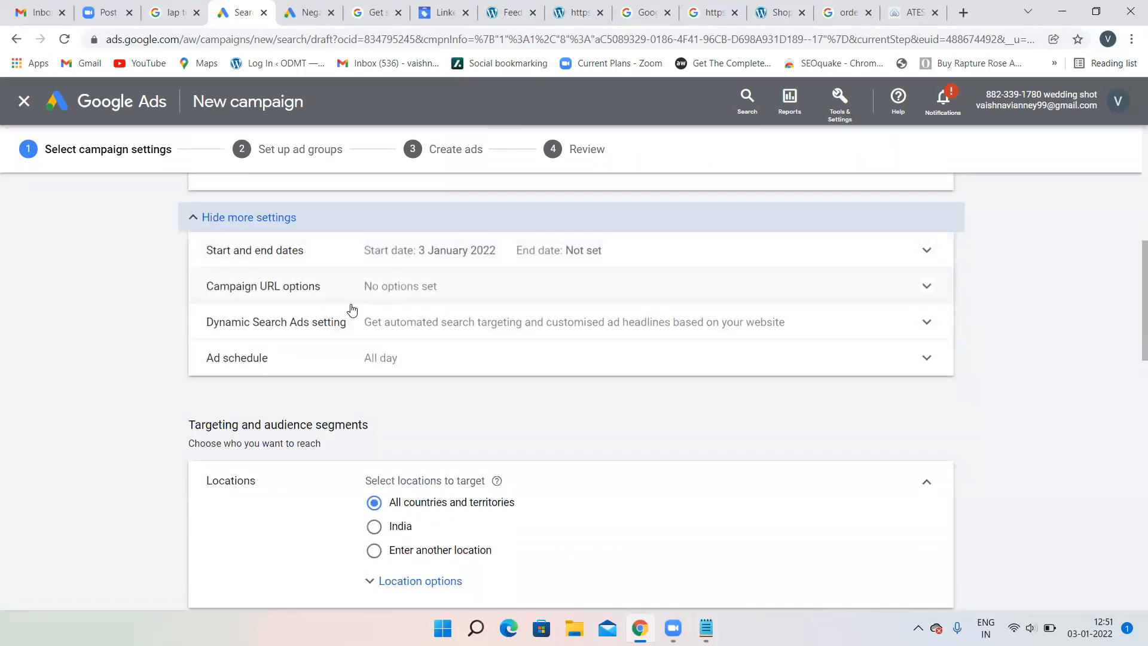
scroll(554, 351, "down", 4)
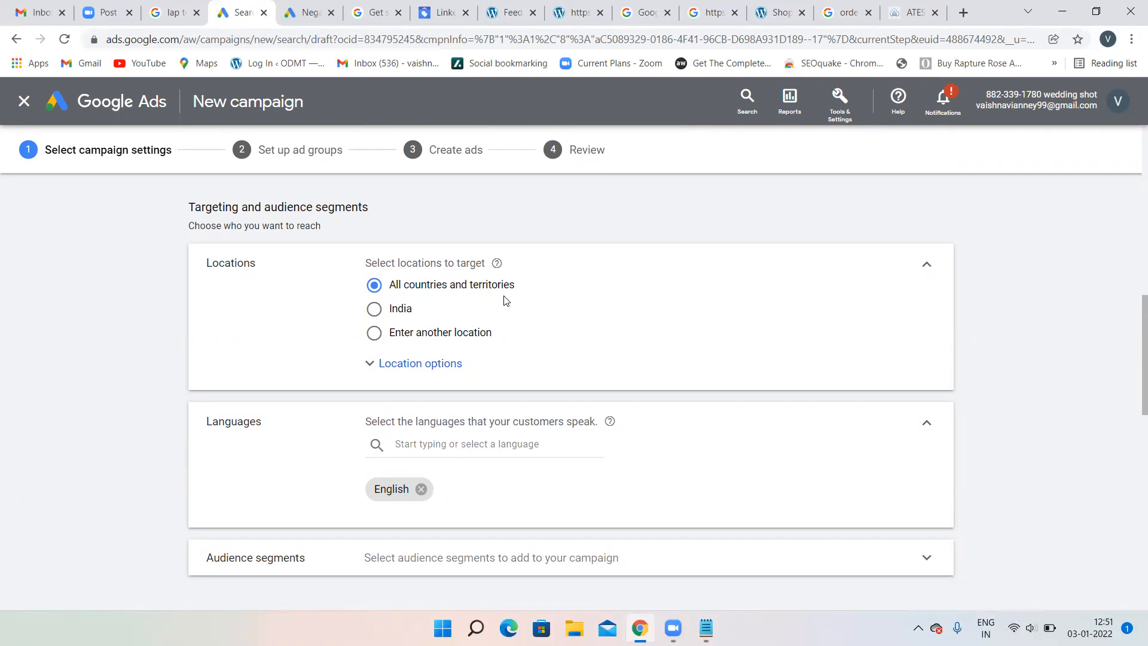
left_click(374, 308)
left_click(372, 335)
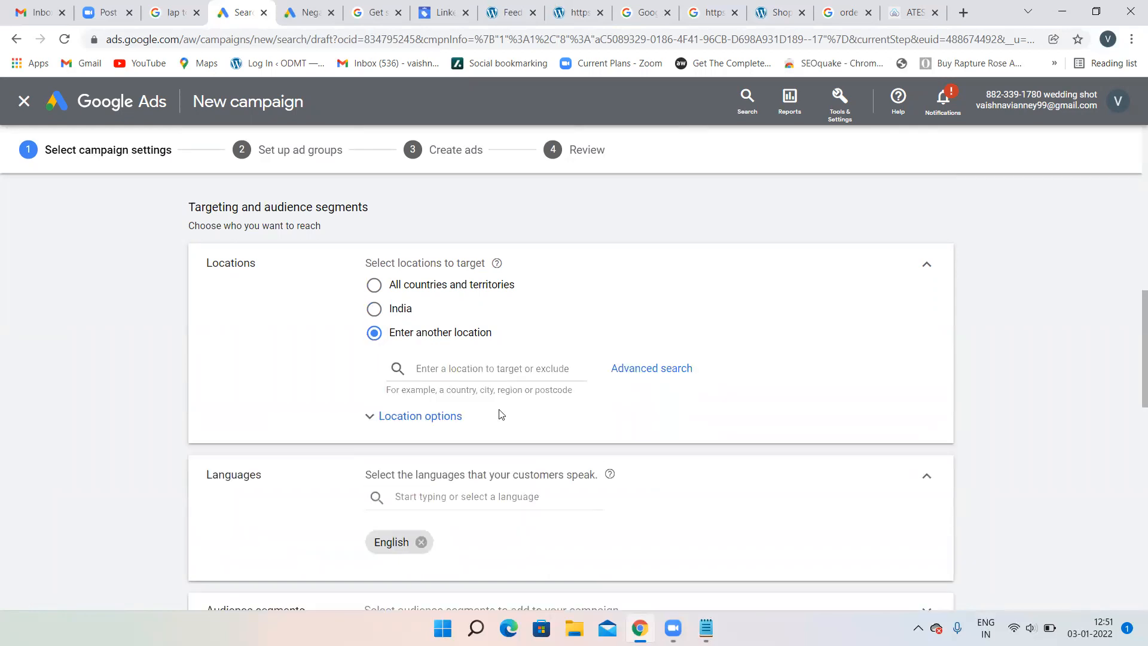
Target Hyderabad, Telangana as a campaign location
left_click(466, 373)
type("Hyder")
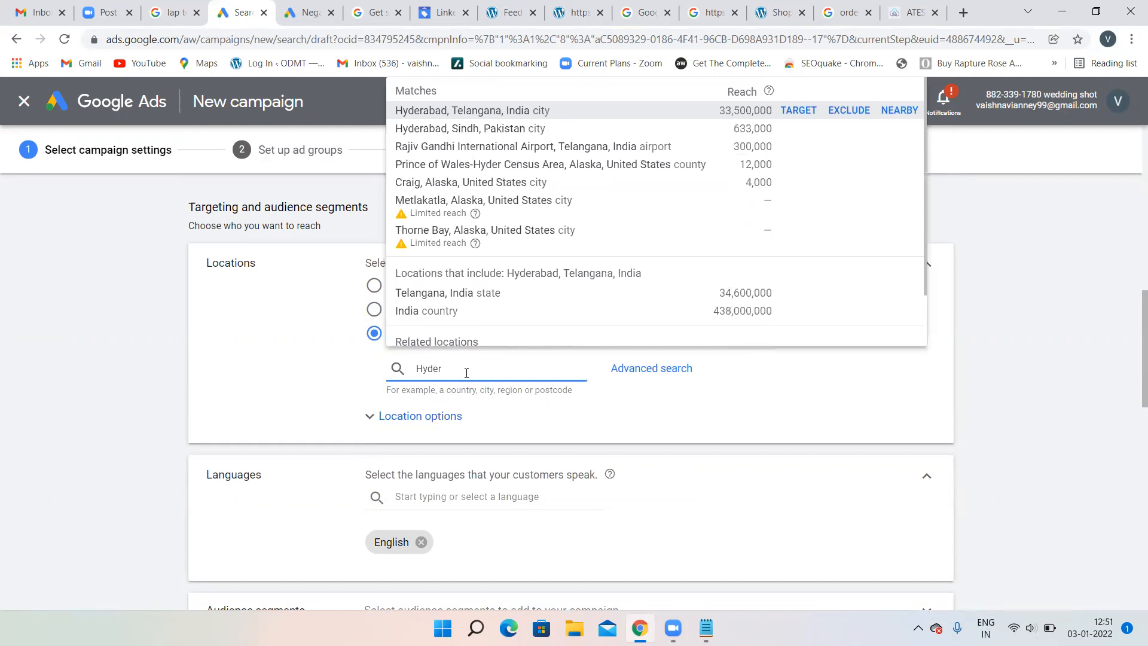
left_click(796, 111)
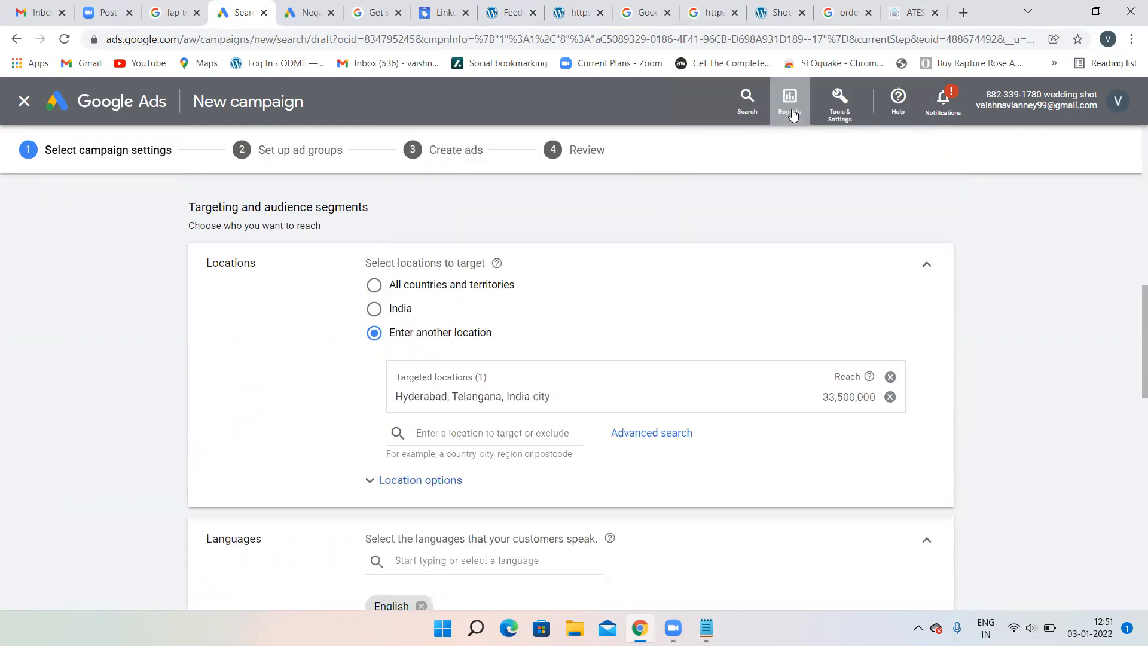
Add and save a 10 km radius target around Dilsukhnagar using advanced location search
left_click(652, 432)
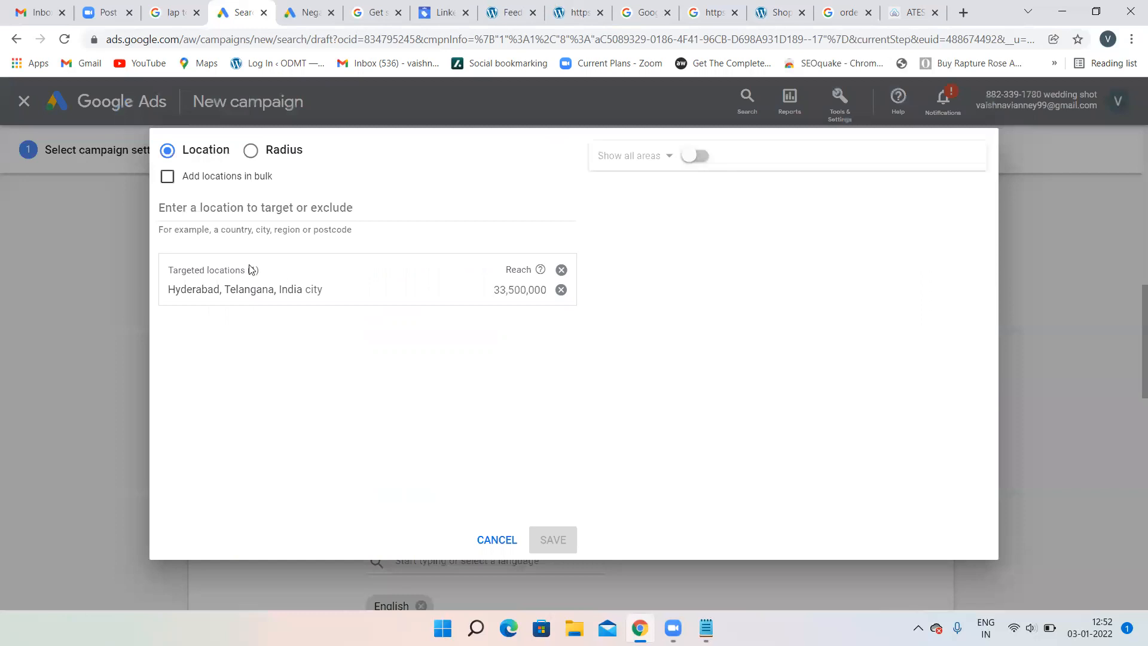
left_click(251, 154)
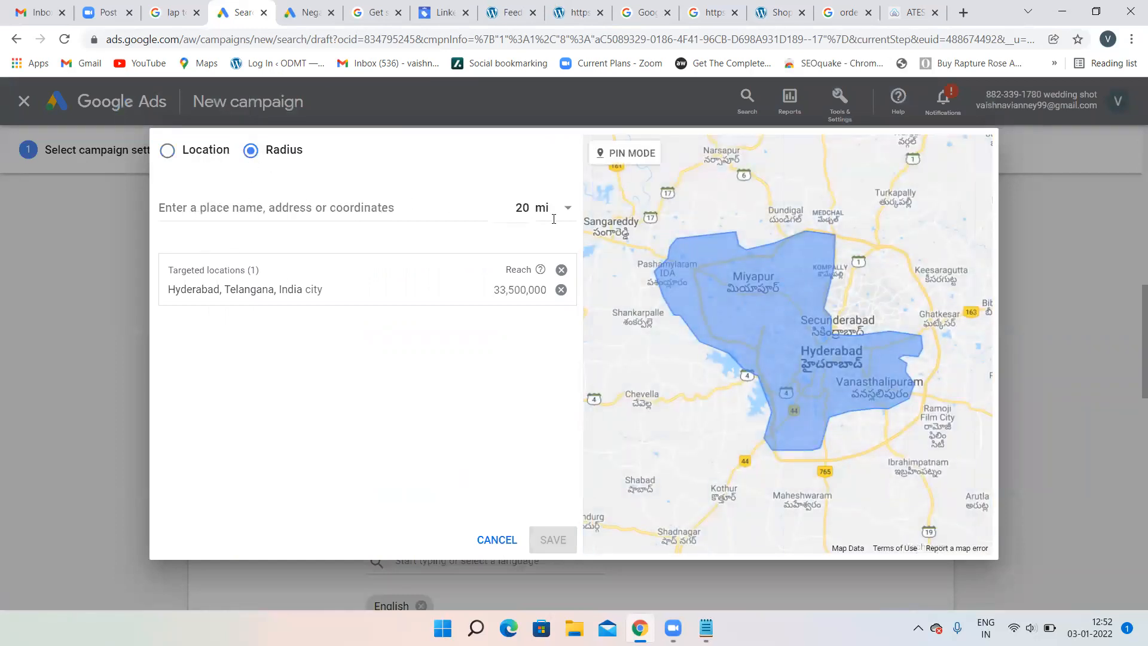
left_click(567, 213)
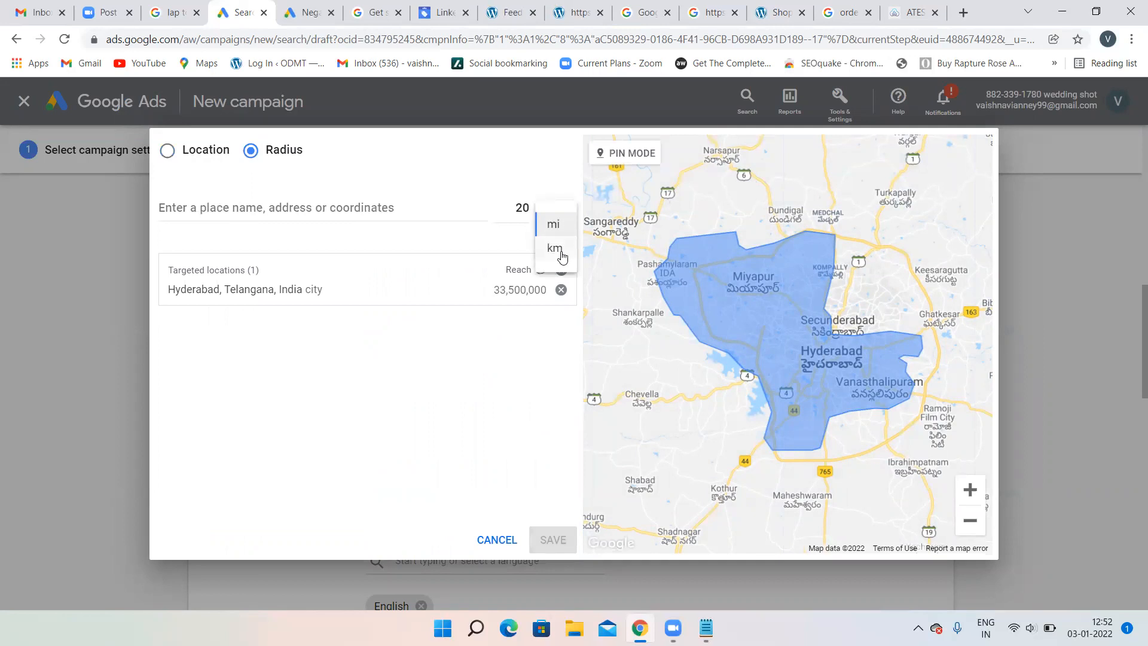
left_click(555, 247)
left_click(523, 207)
key("BackSpace")
type("1")
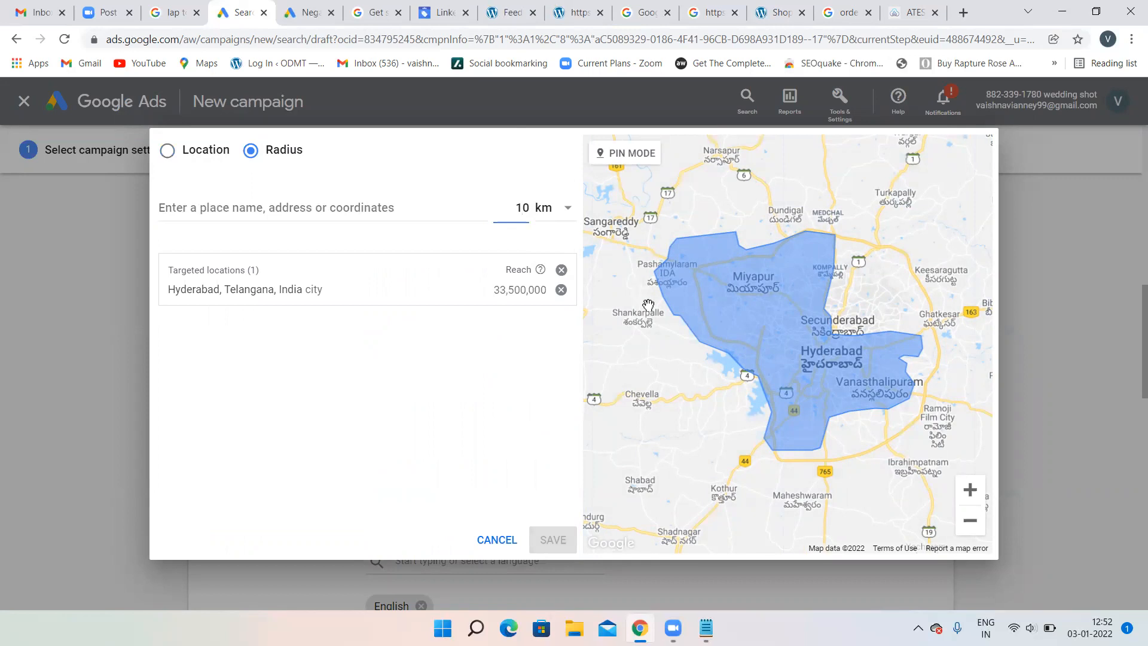
left_click(310, 210)
type("Dil")
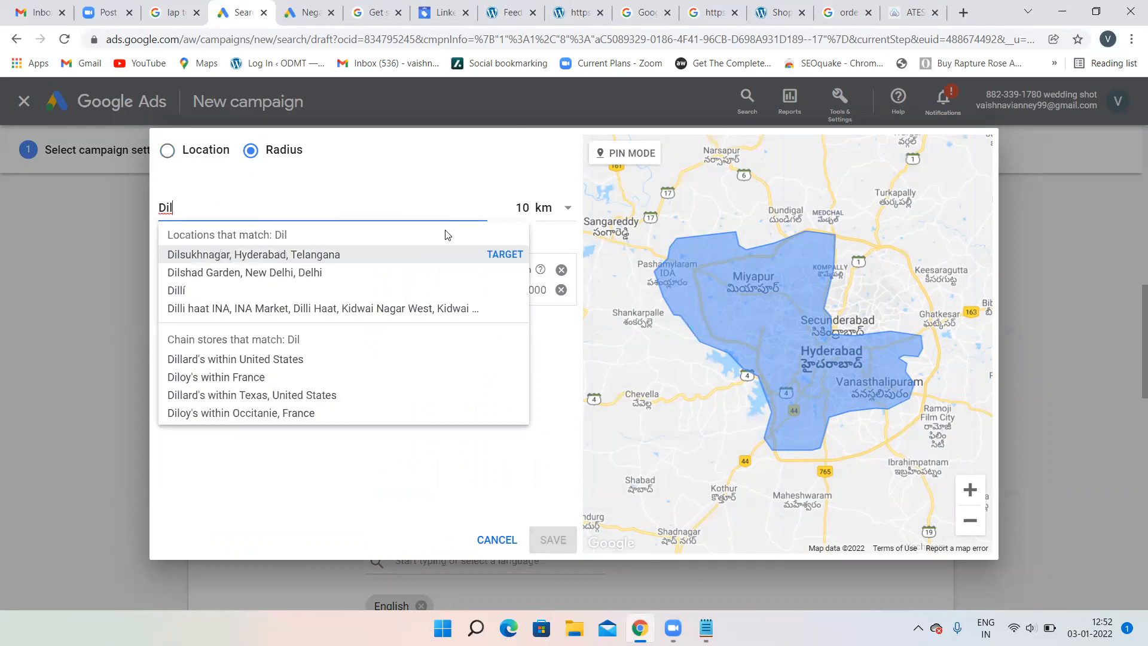
left_click(501, 254)
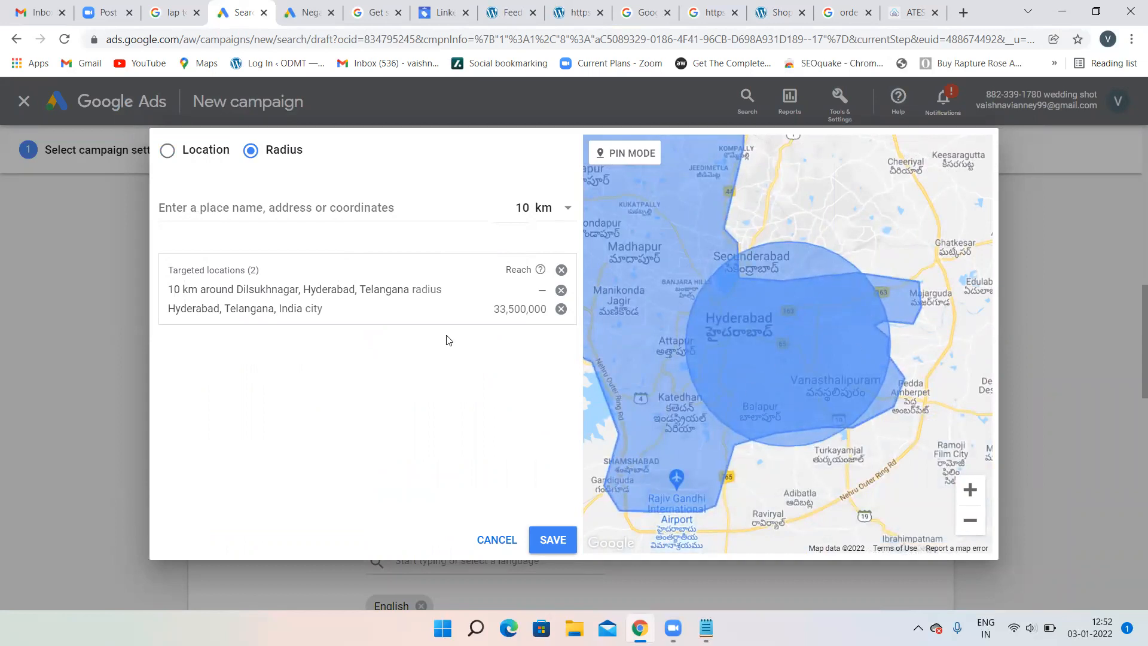
left_click(562, 542)
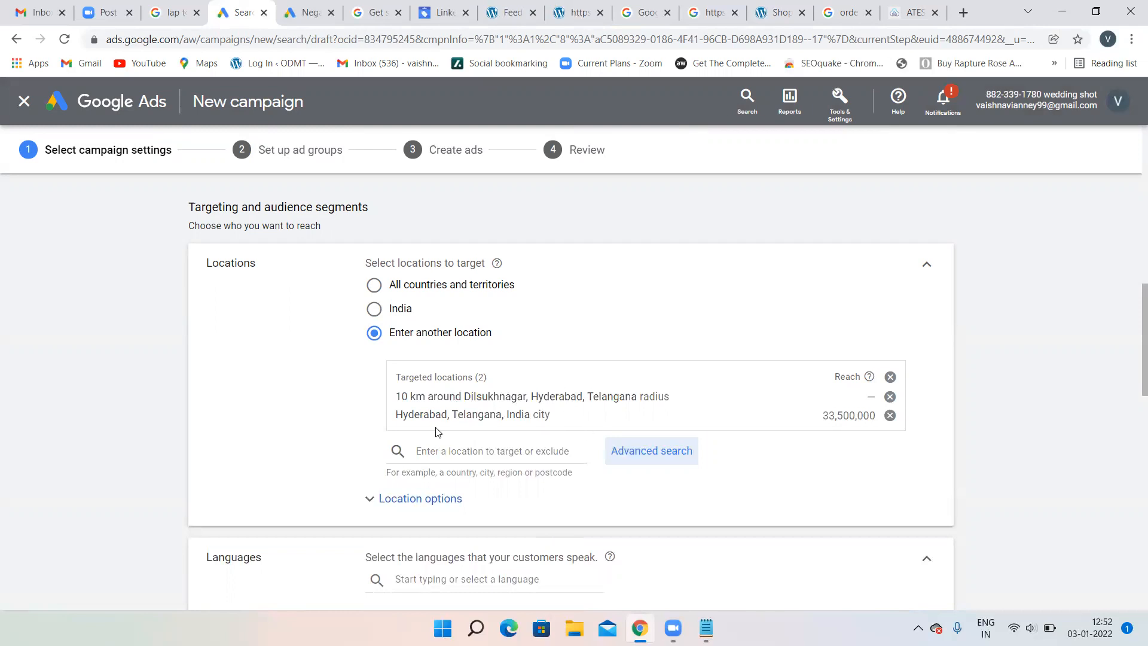
scroll(439, 432, "down", 2)
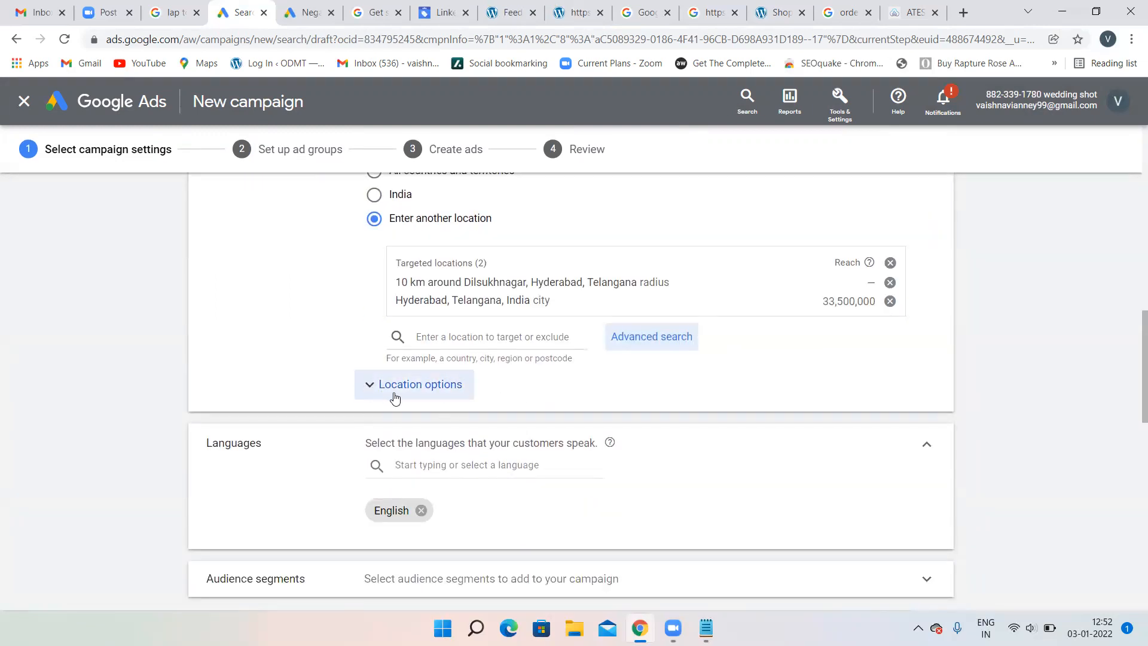
Set the location option to 'Presence: People in or regularly in your targeted locations'
left_click(418, 400)
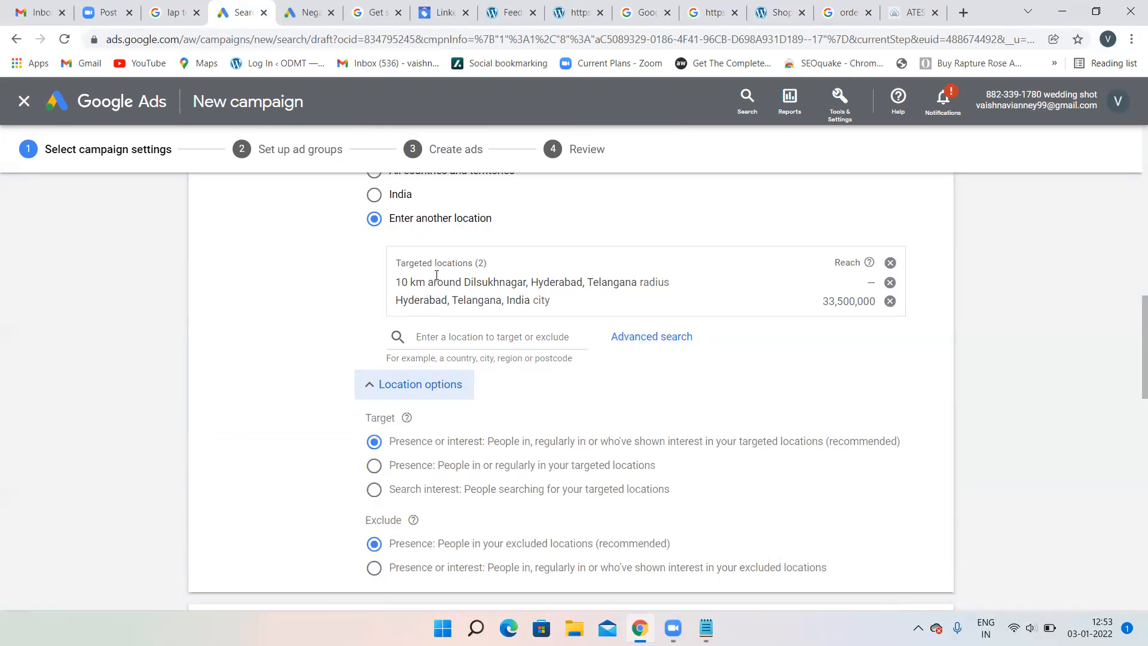
scroll(809, 328, "down", 2)
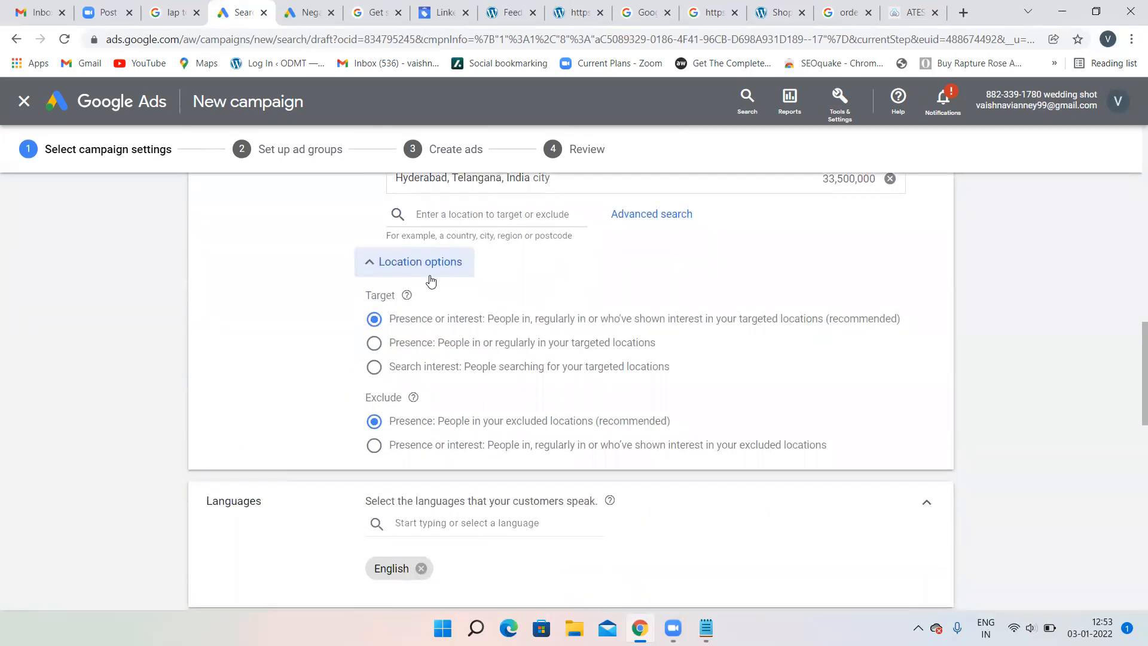
left_click(374, 345)
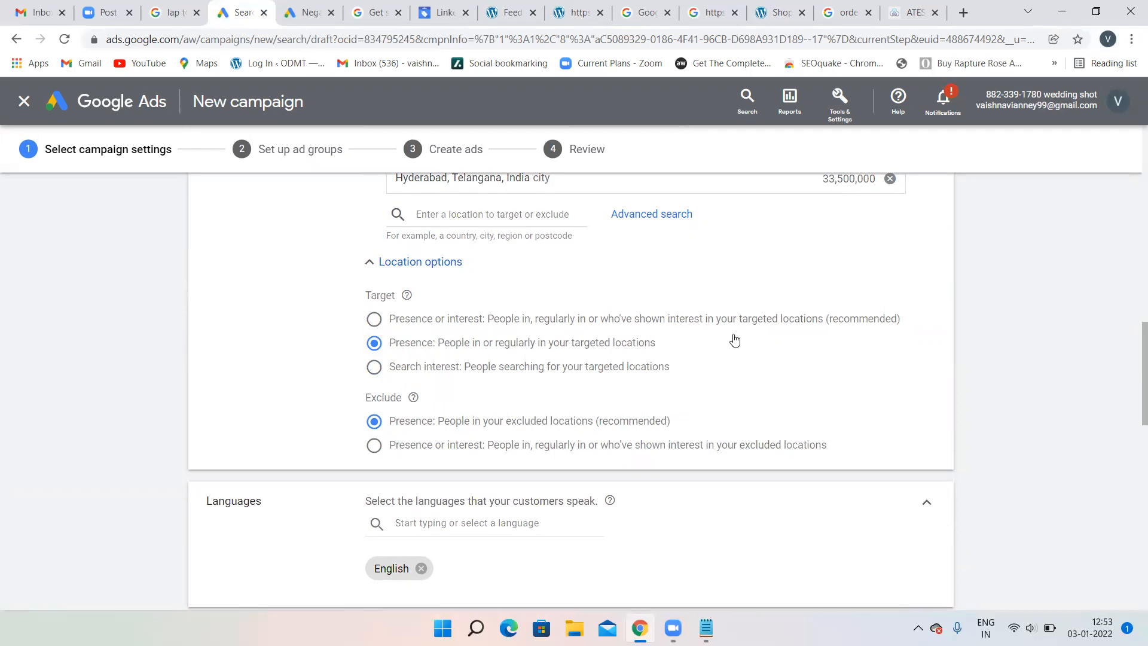
scroll(722, 380, "down", 1)
scroll(722, 380, "down", 4)
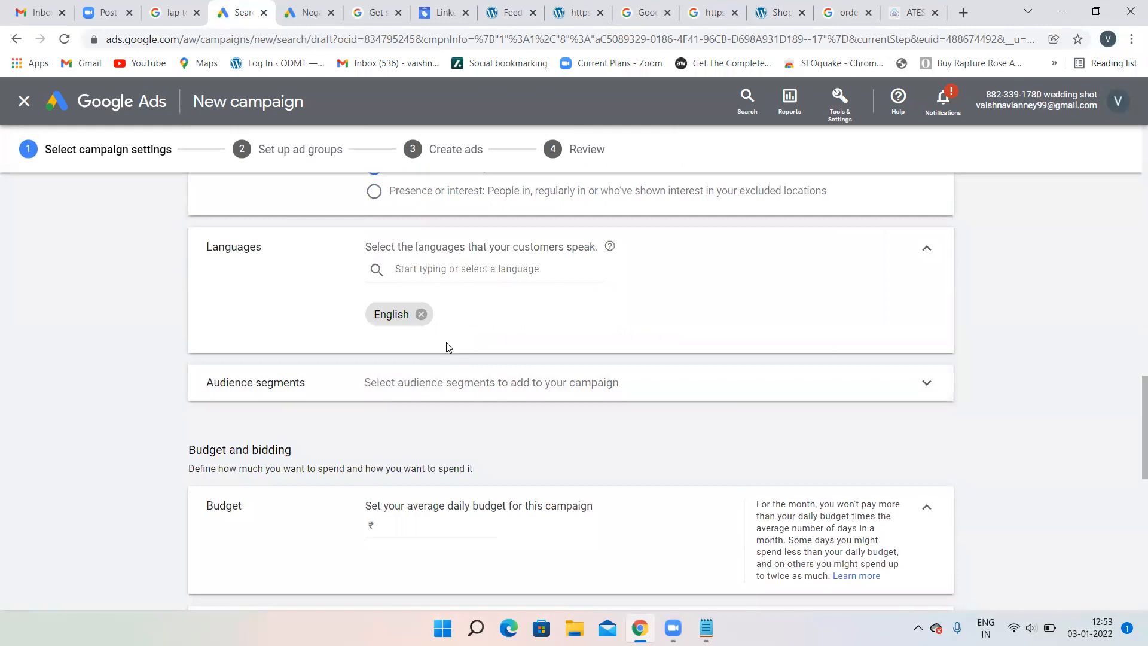
scroll(594, 346, "down", 2)
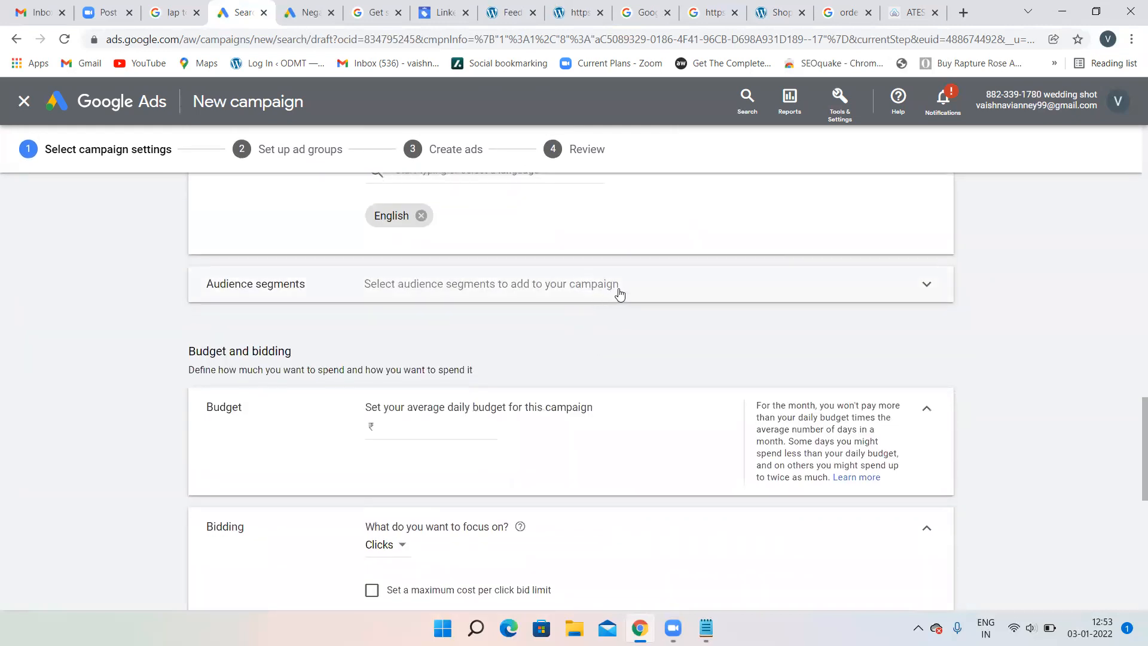
Set the campaign's daily budget to ₹1,000
left_click(619, 293)
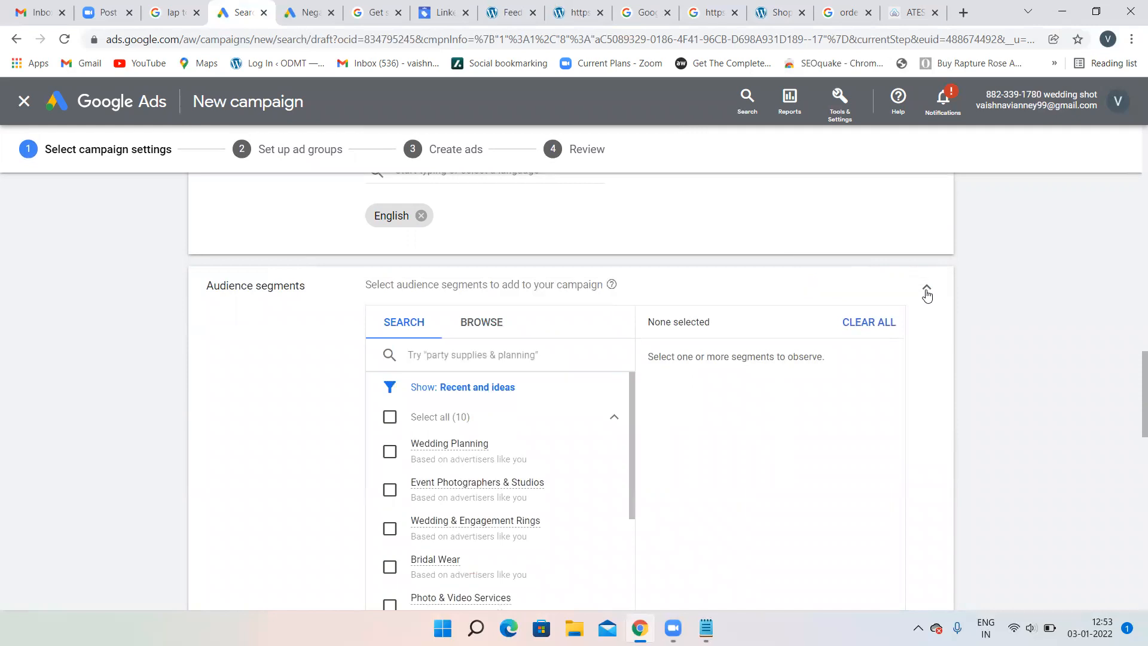
left_click(927, 292)
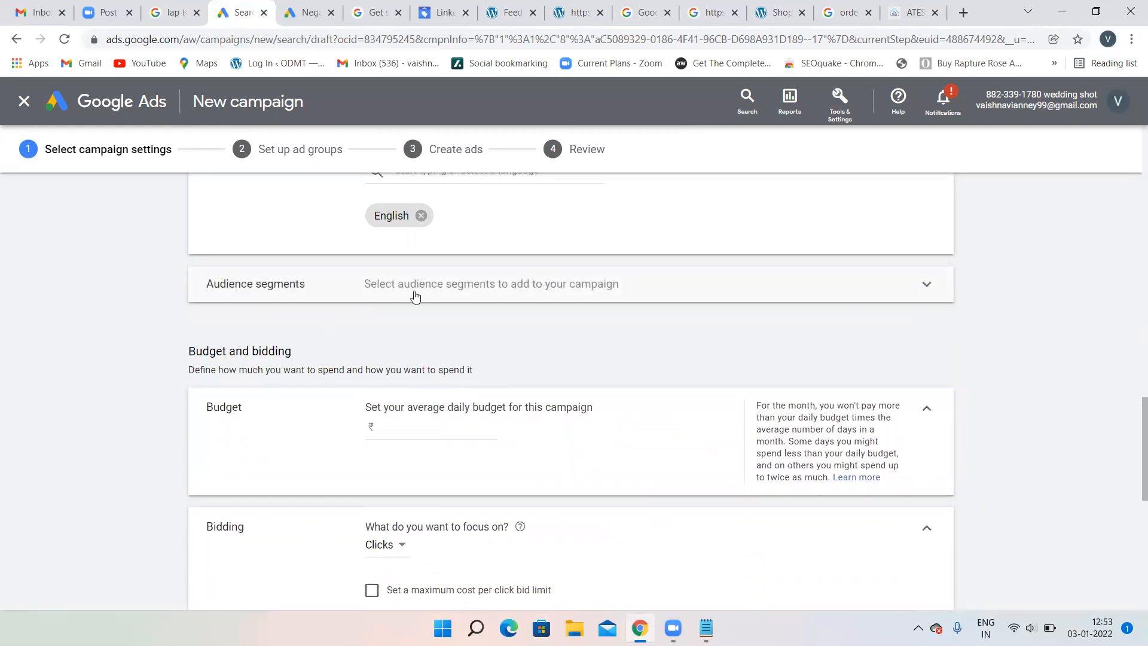
scroll(506, 322, "down", 1)
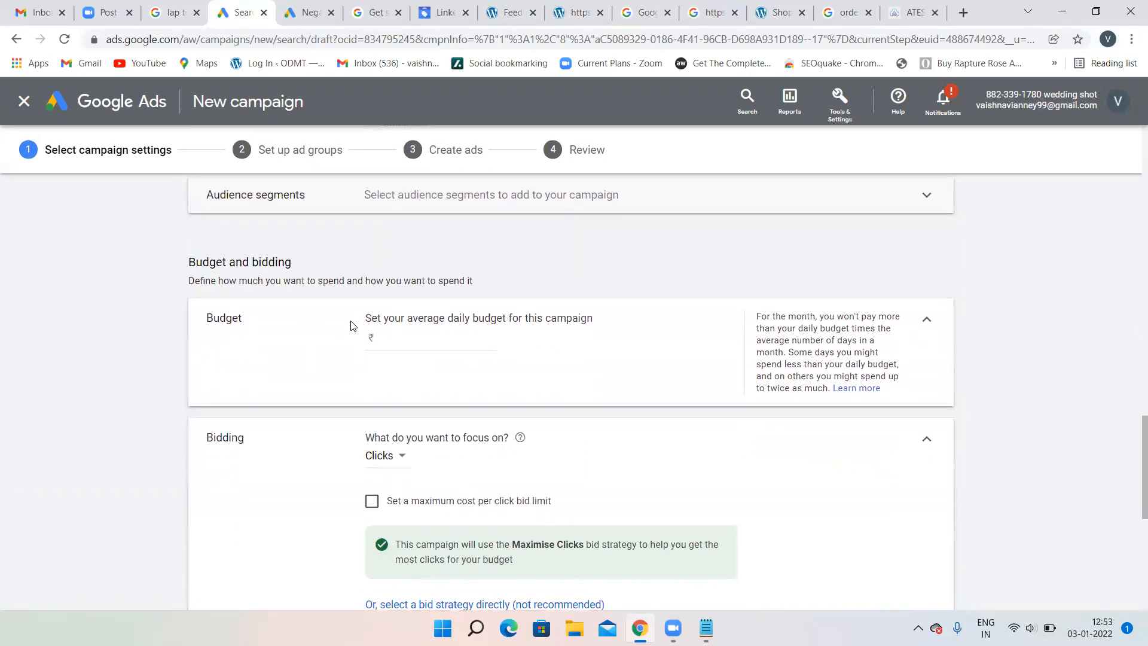
left_click(386, 338)
type("1000")
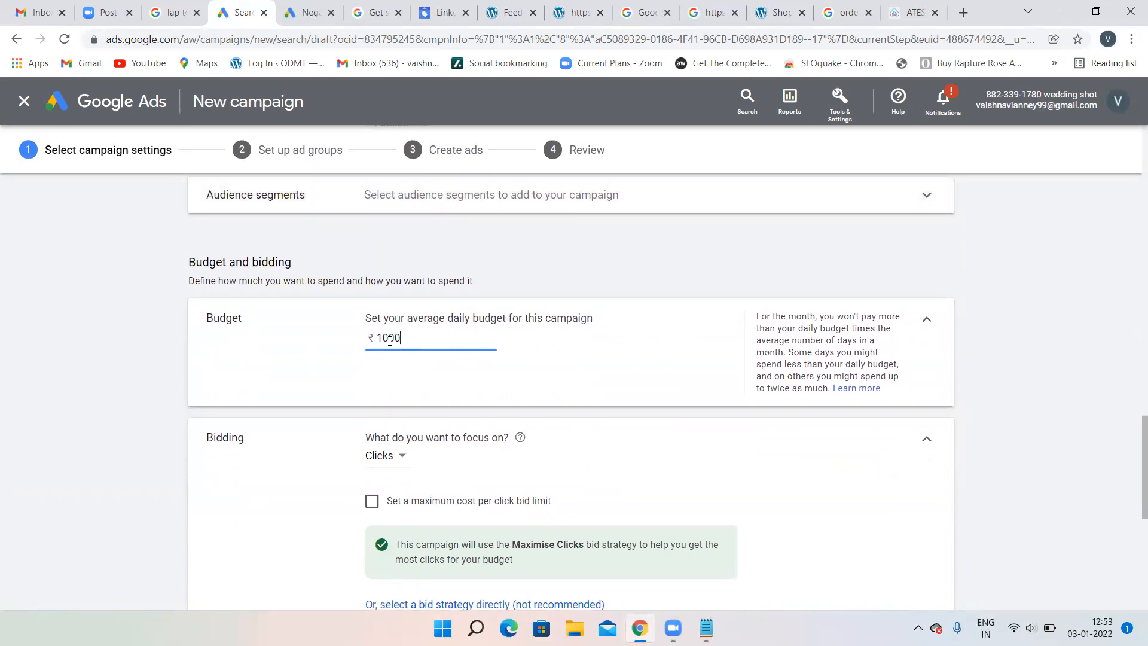
Use Maximise clicks bidding with a maximum CPC bid limit of 100
scroll(639, 315, "down", 2)
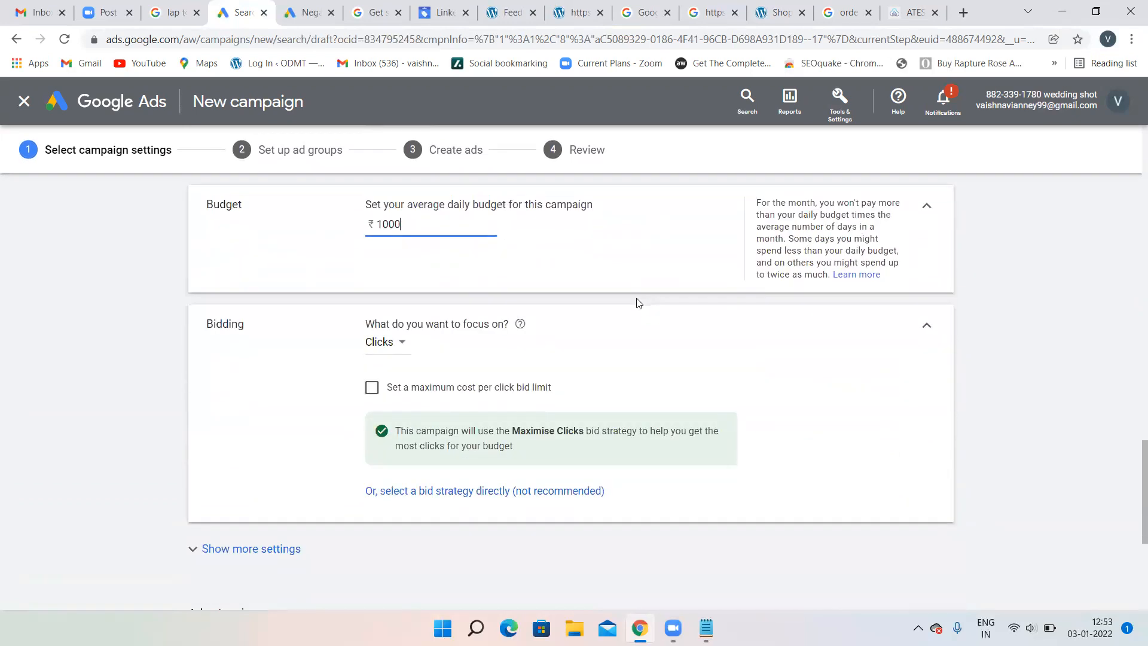
left_click(403, 341)
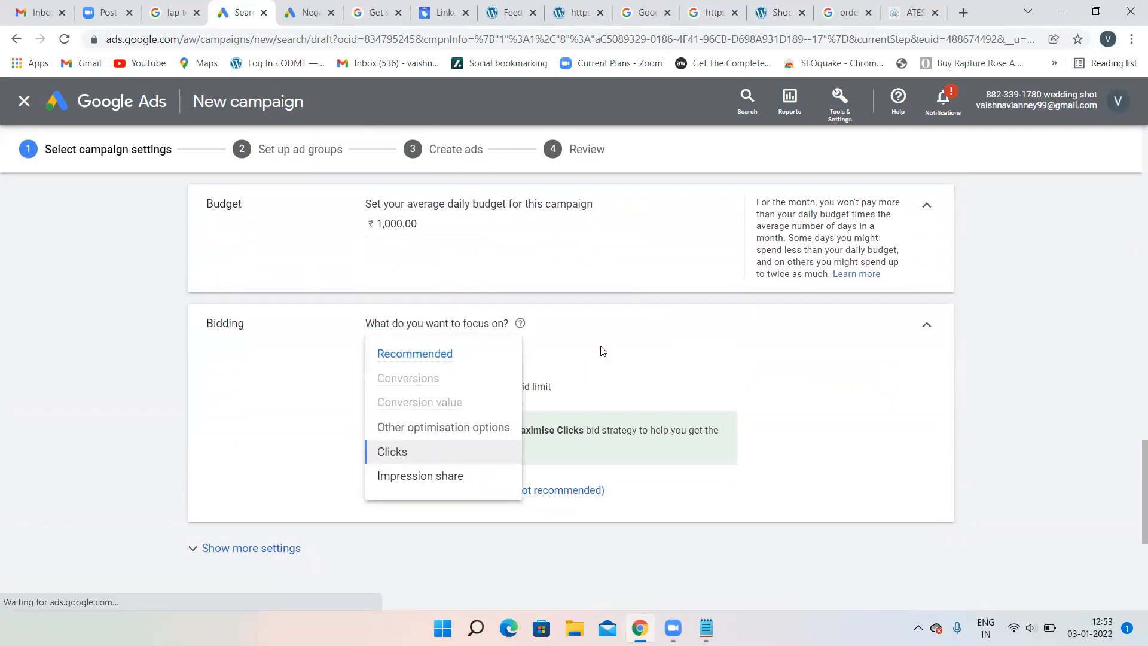
left_click(482, 450)
left_click(418, 491)
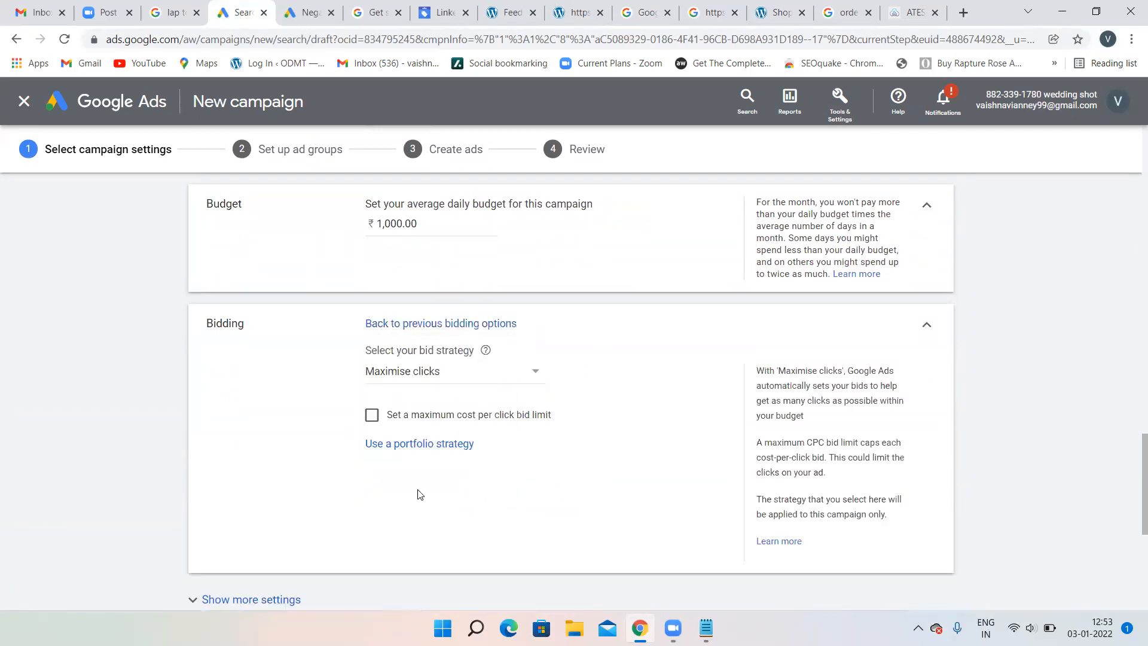
left_click(371, 417)
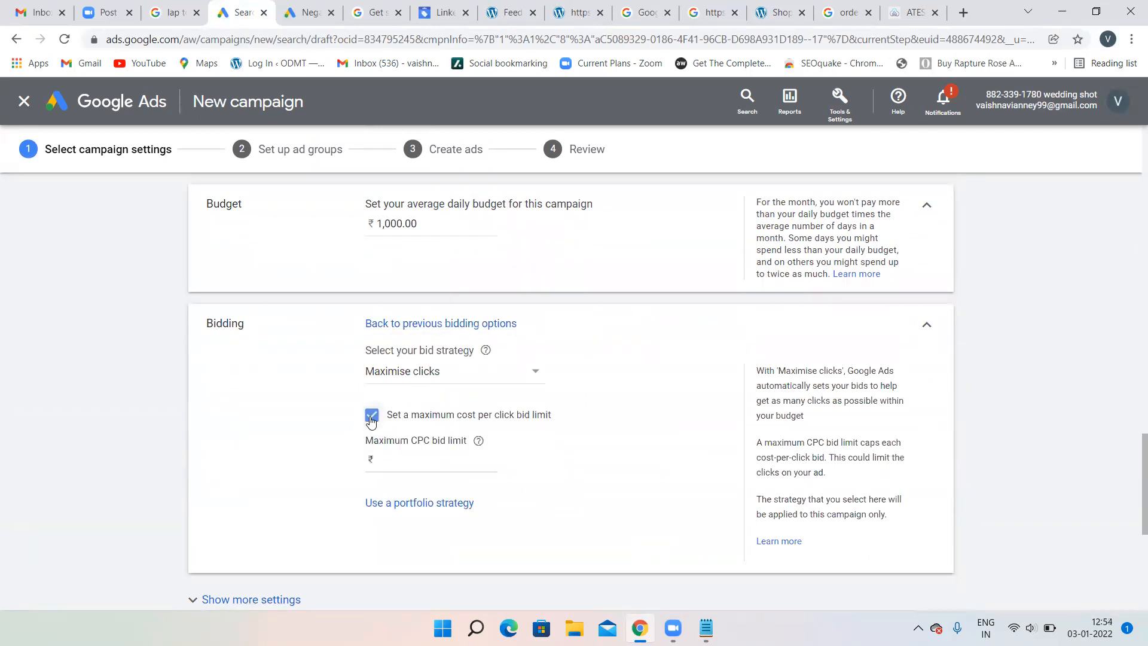
left_click(408, 459)
type("100")
left_click_drag(848, 211, 824, 226)
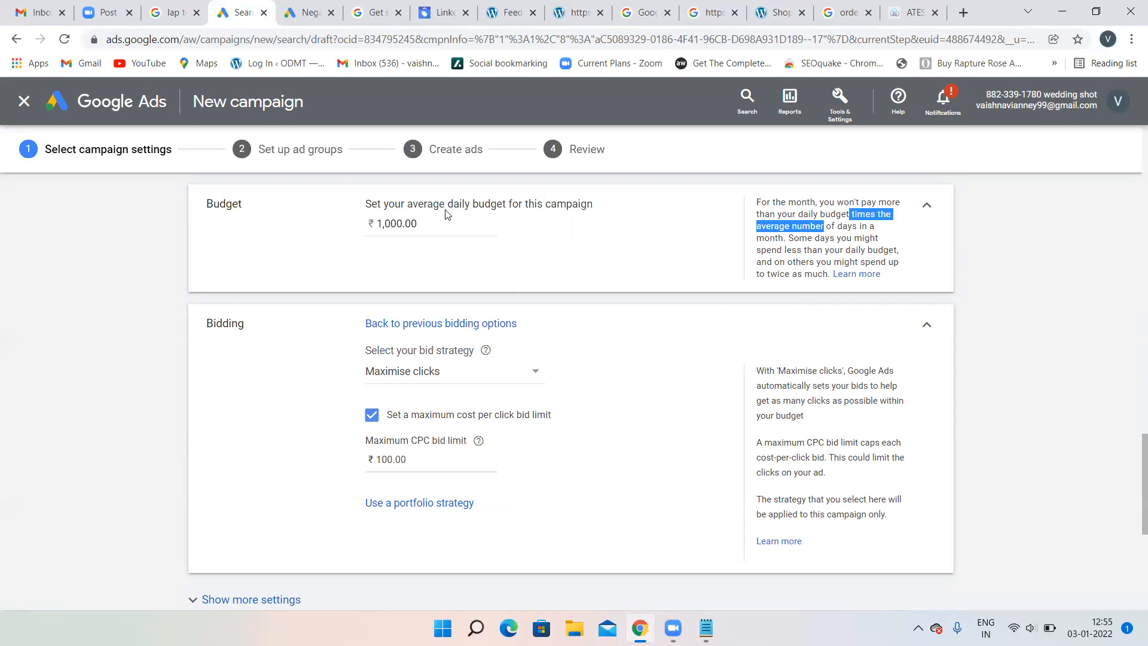
left_click_drag(419, 224, 356, 228)
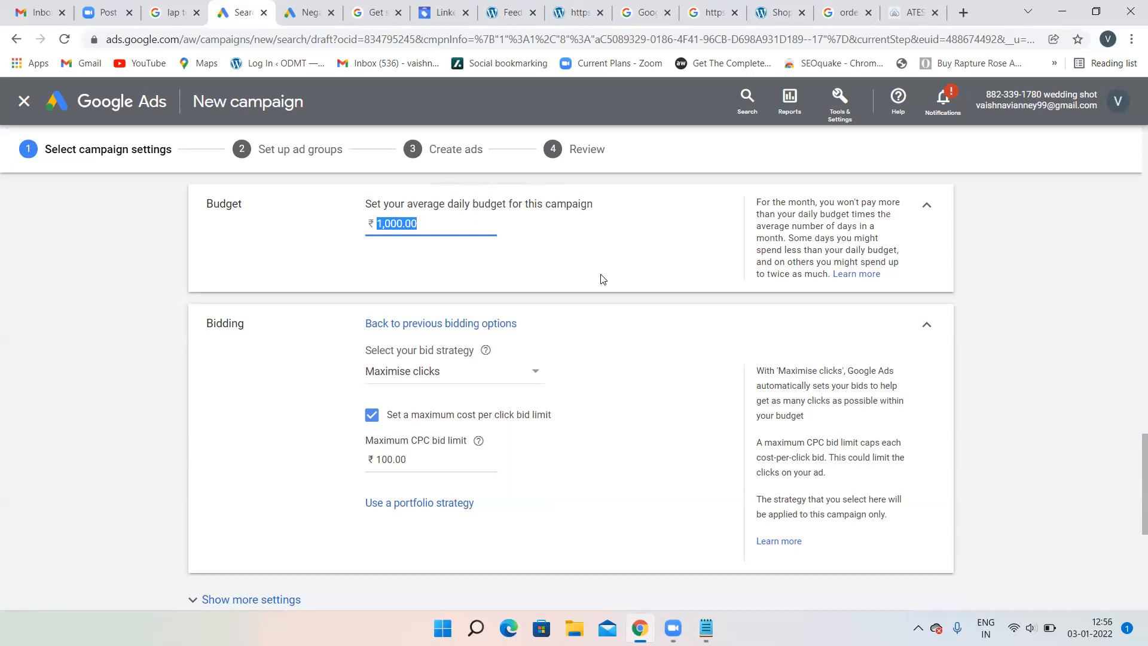
Expand Sitelink extensions, give Sitelink 1 the text 'SEO', and open a blank browser tab
scroll(602, 279, "down", 2)
scroll(603, 279, "down", 3)
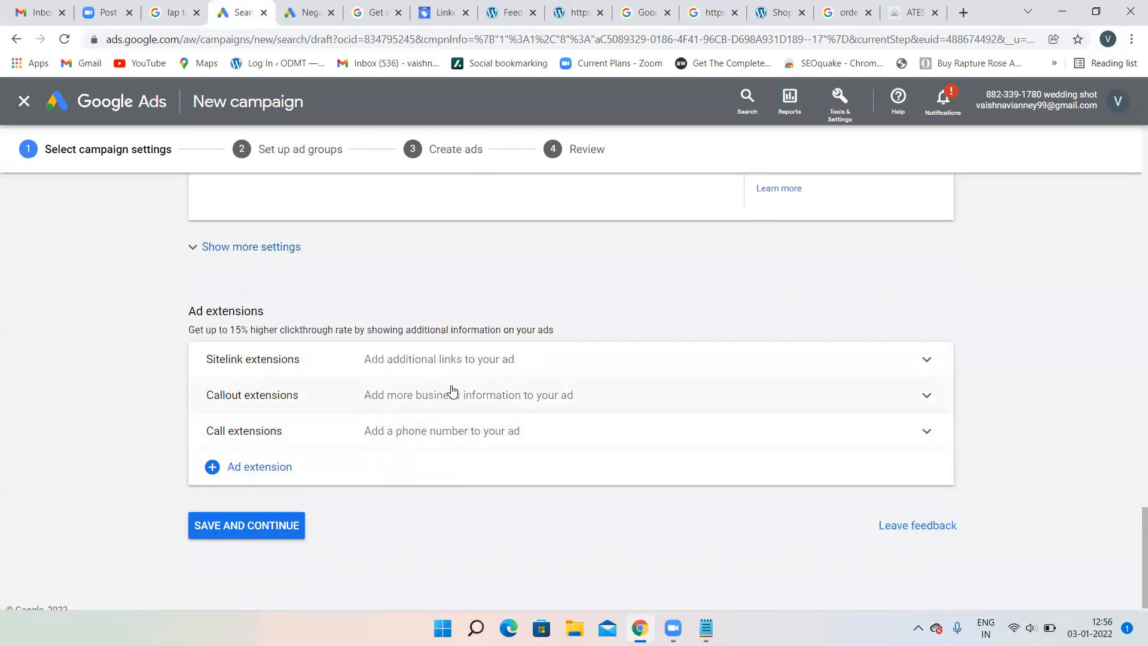
left_click(509, 364)
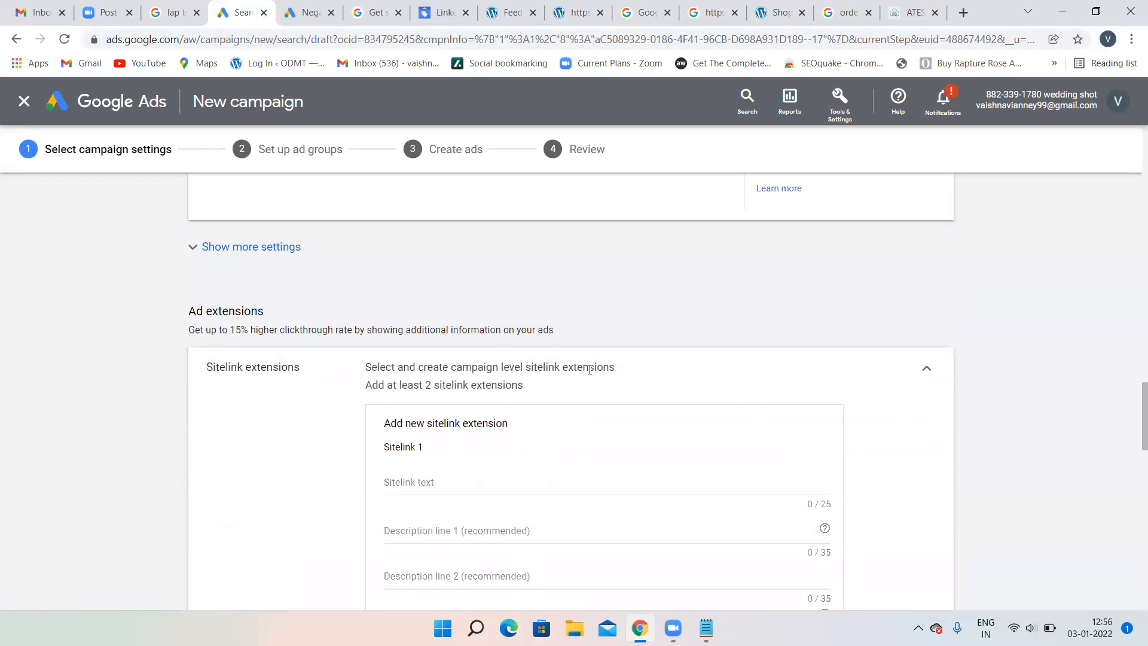
scroll(588, 371, "down", 3)
left_click(424, 335)
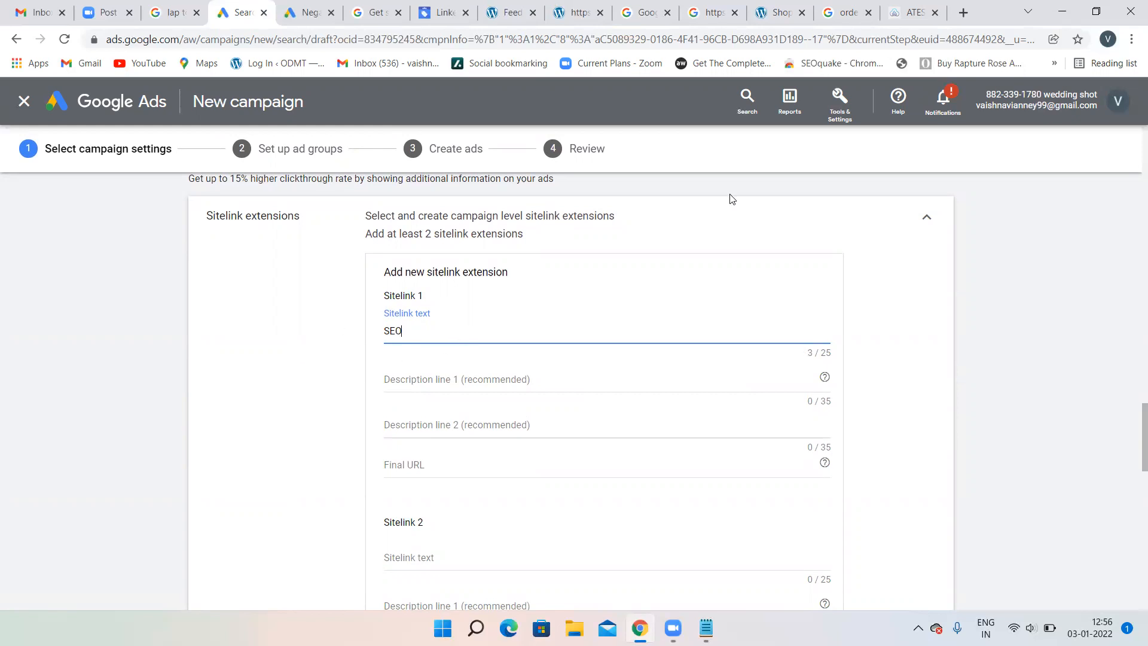
left_click(963, 10)
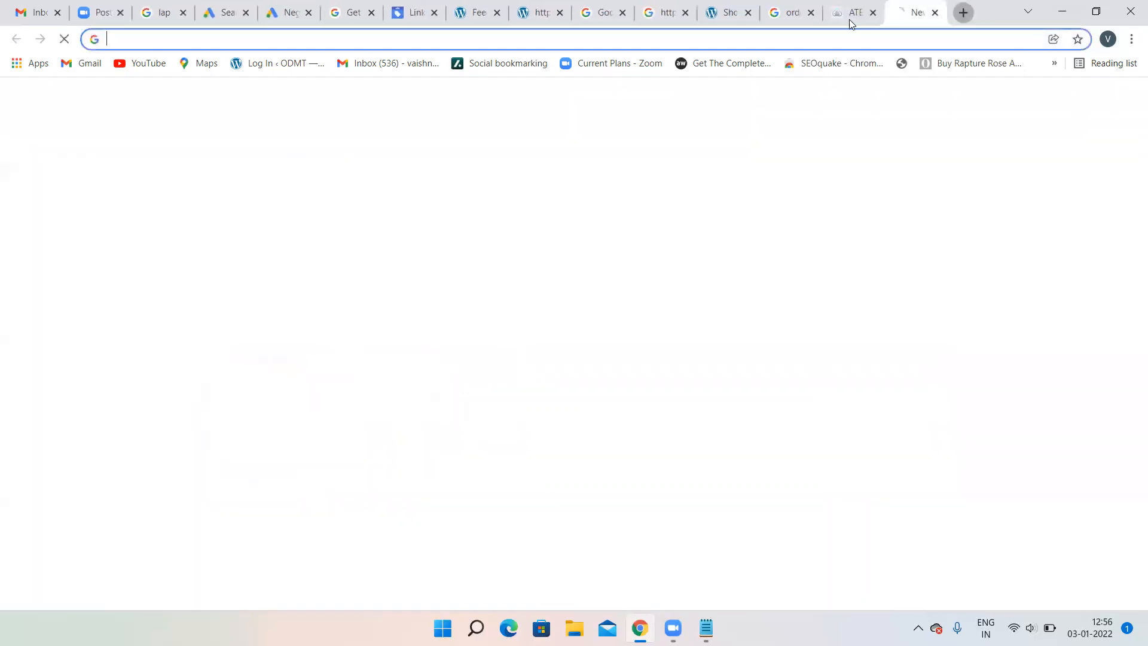
Search Google for 'digital marketing training in hyderabad' to review its ads, then return to Google Ads
left_click(700, 38)
type("digital")
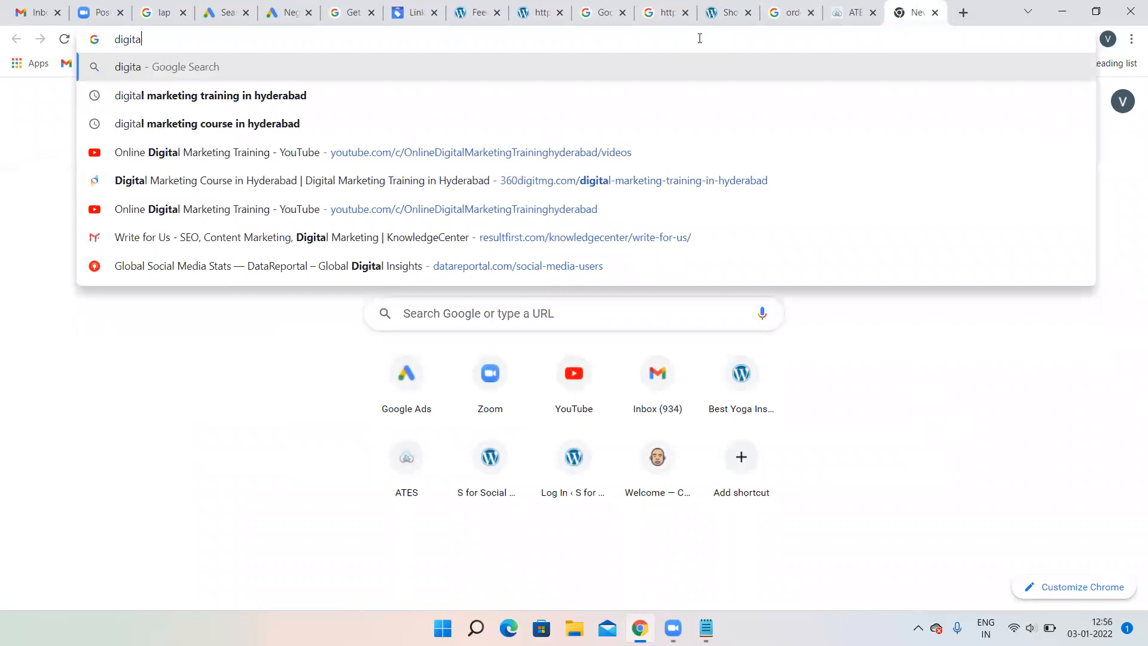
key("Return")
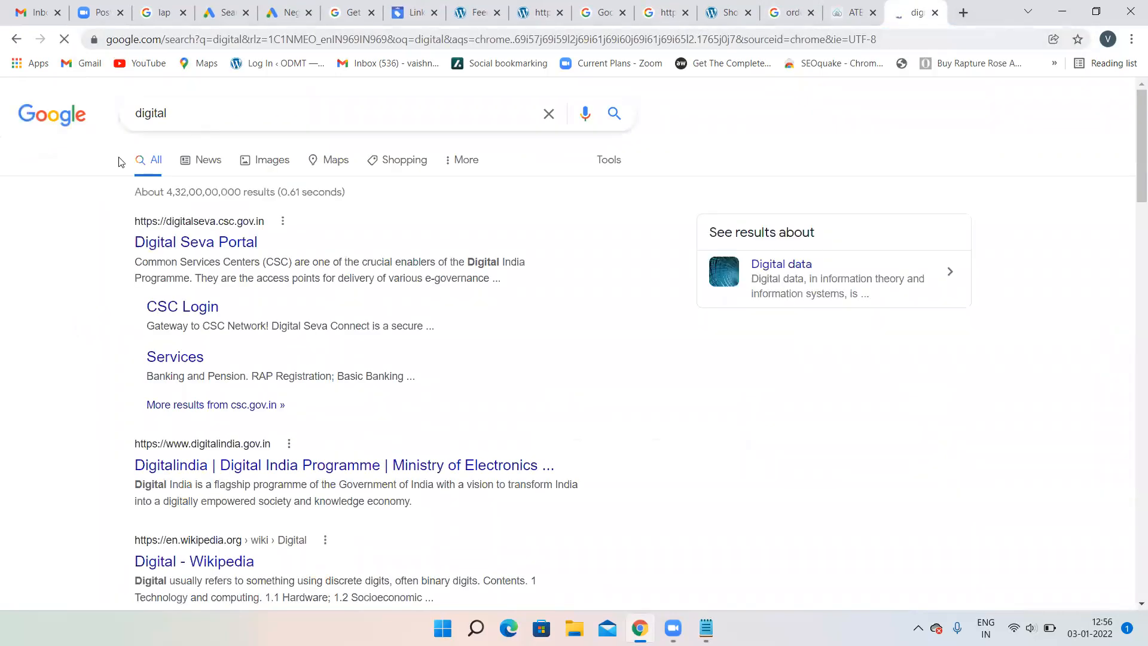
left_click(233, 111)
type("ma")
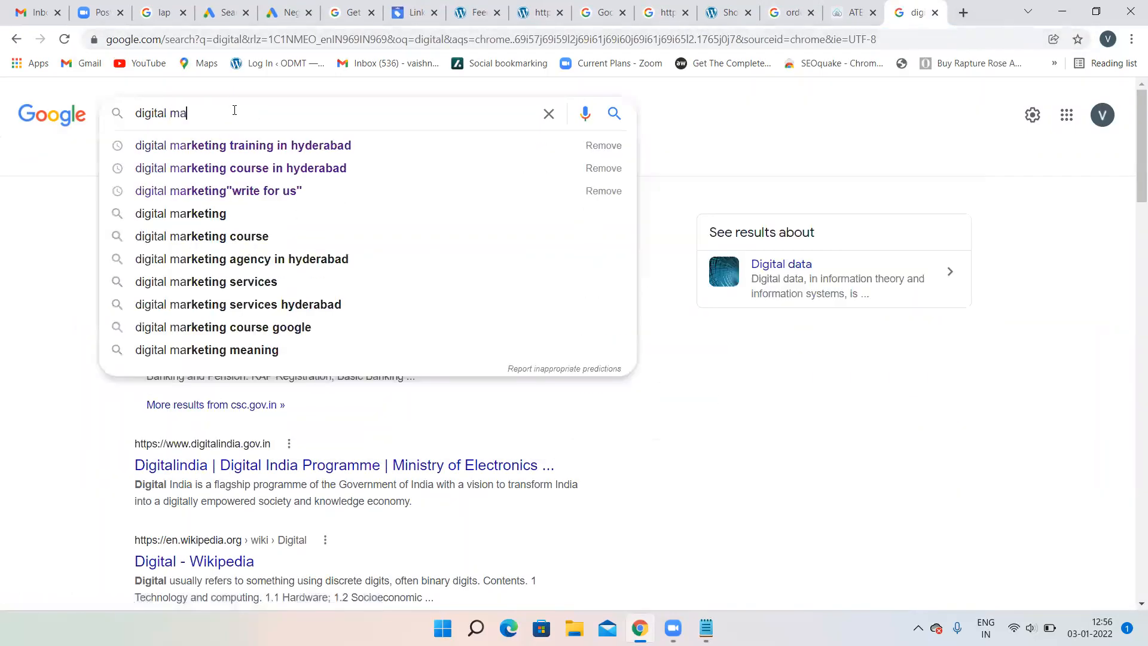
left_click(199, 144)
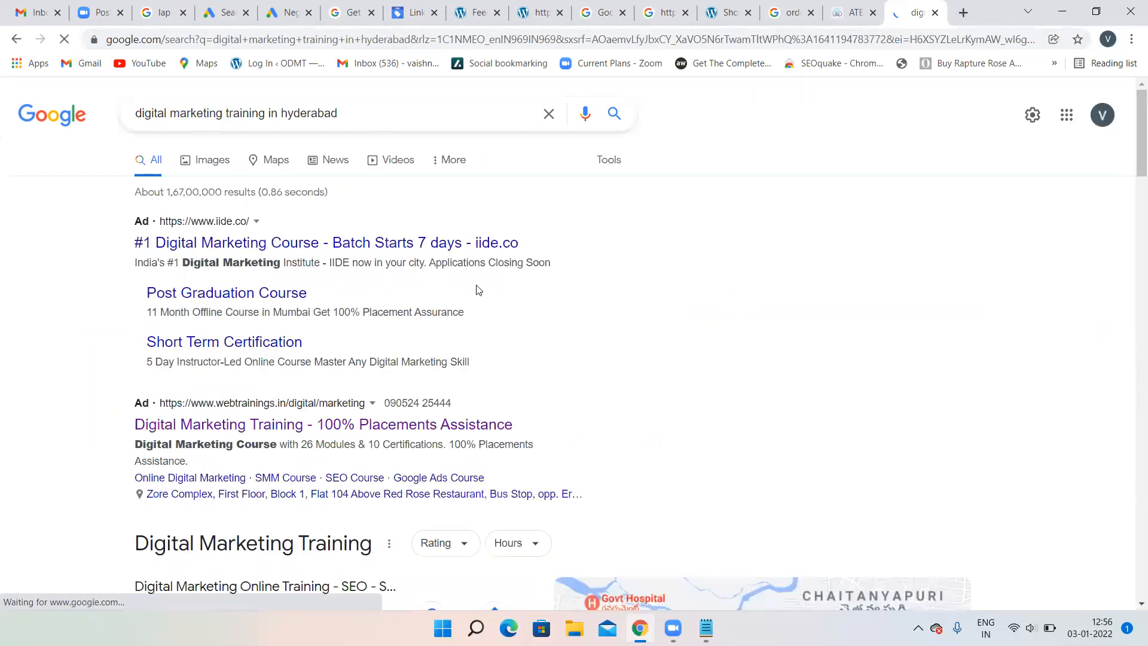
scroll(282, 283, "down", 1)
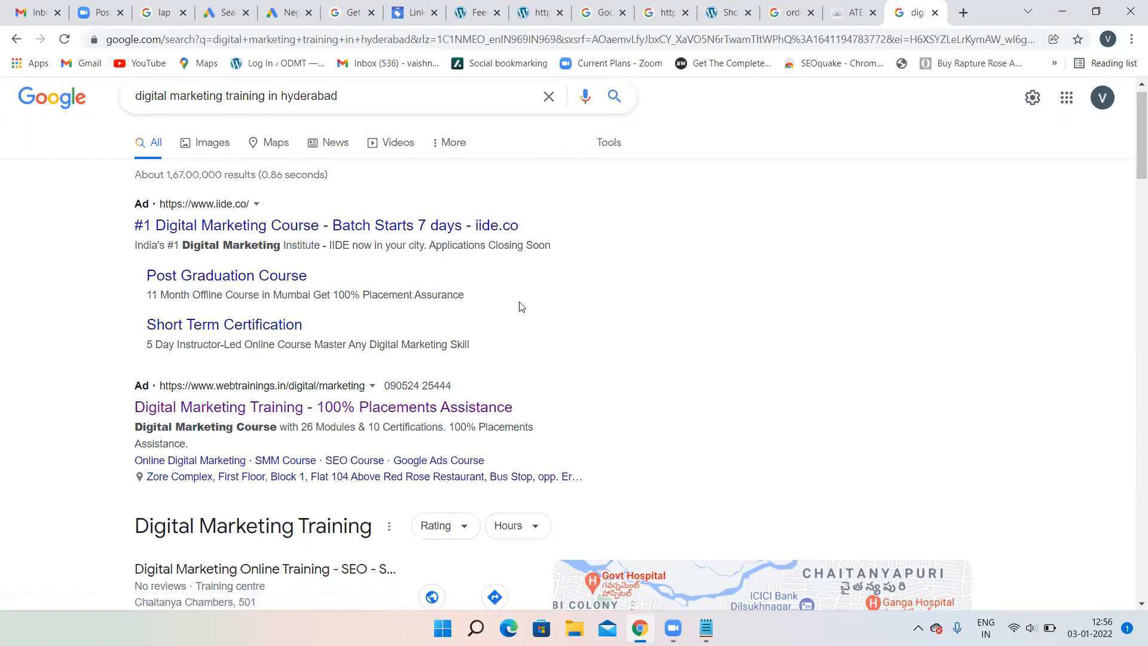
left_click(284, 12)
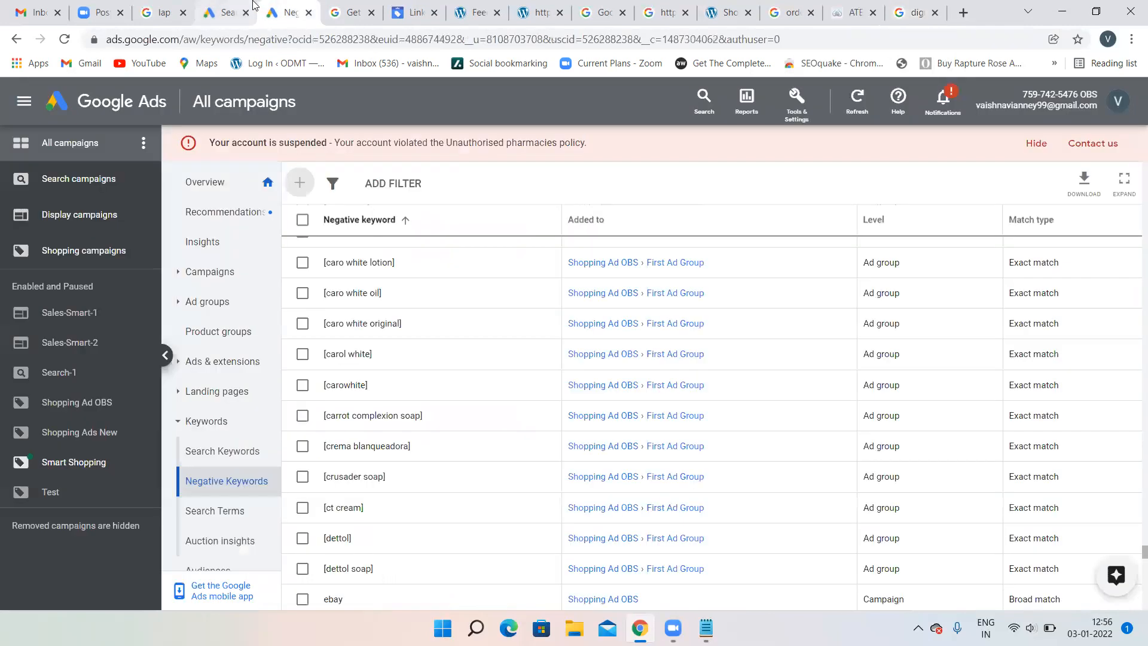
left_click(233, 6)
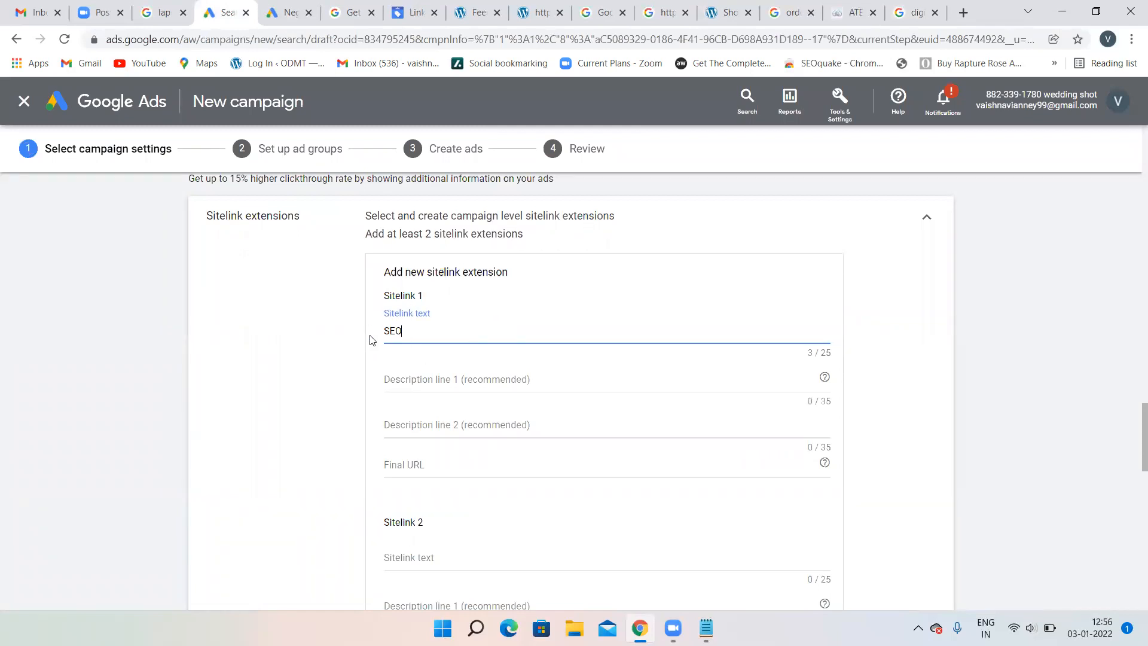
Set the SEO sitelink's final URL to the ATES Linux Operating System course page address
left_click(420, 380)
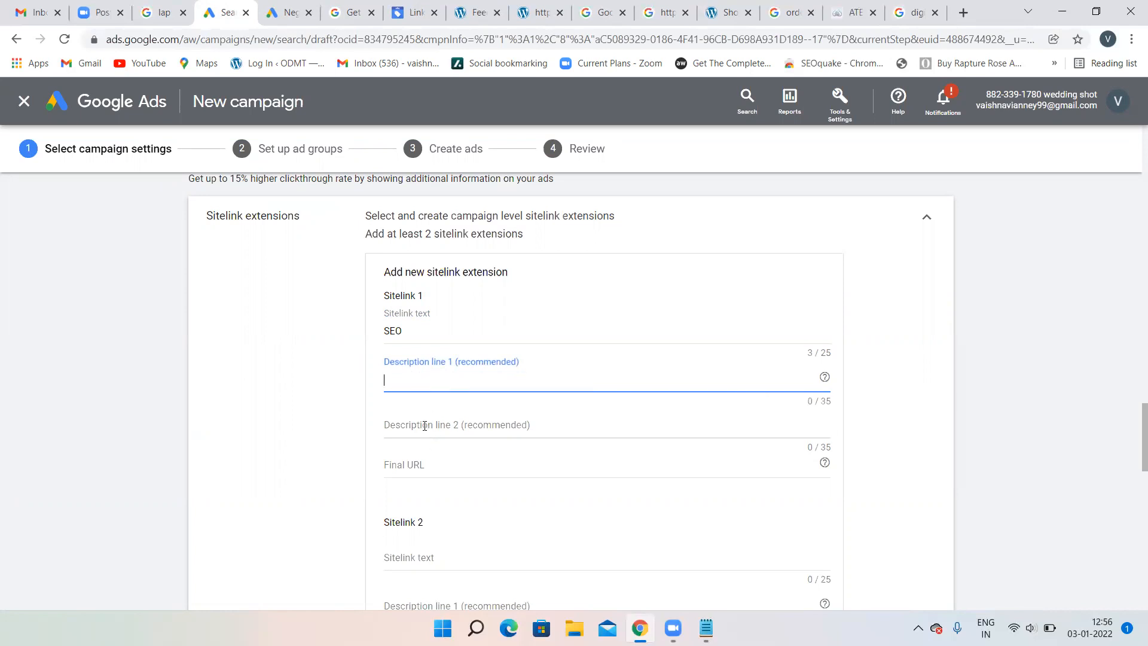
left_click(407, 464)
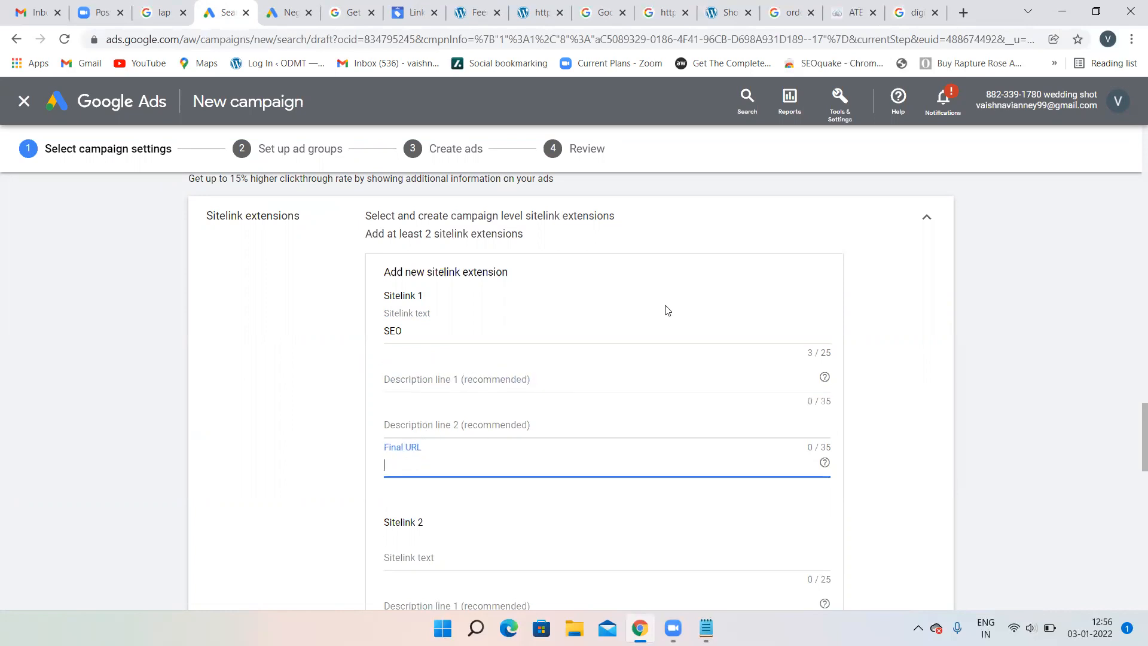
left_click(844, 6)
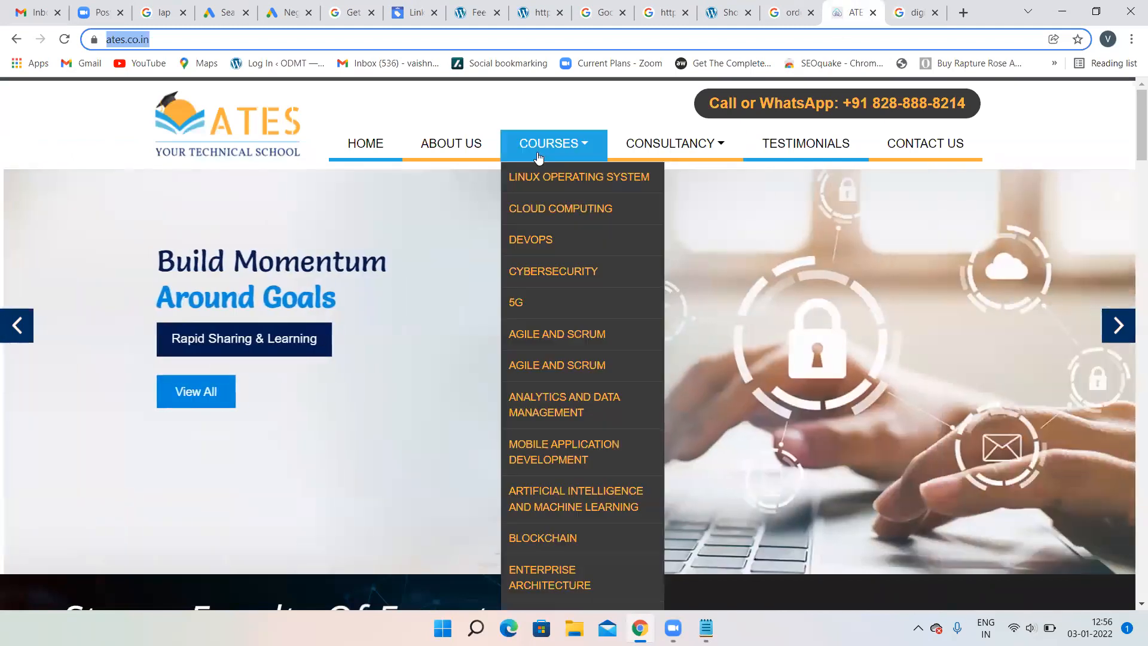
left_click(575, 174)
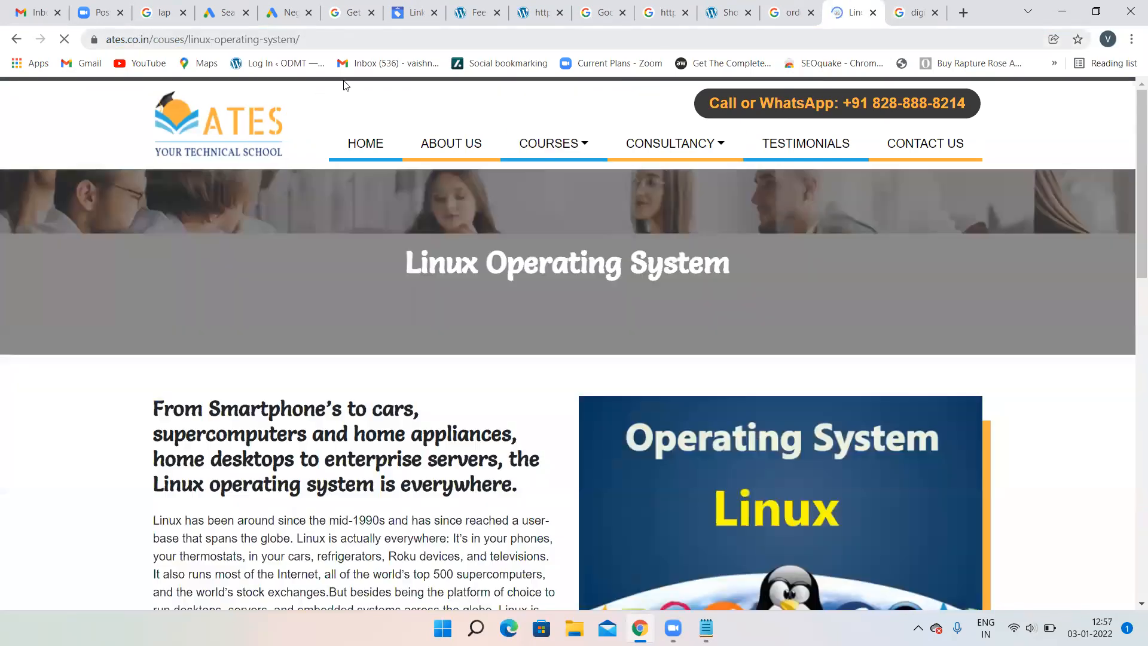
left_click_drag(324, 41, 82, 59)
key("ctrl+c")
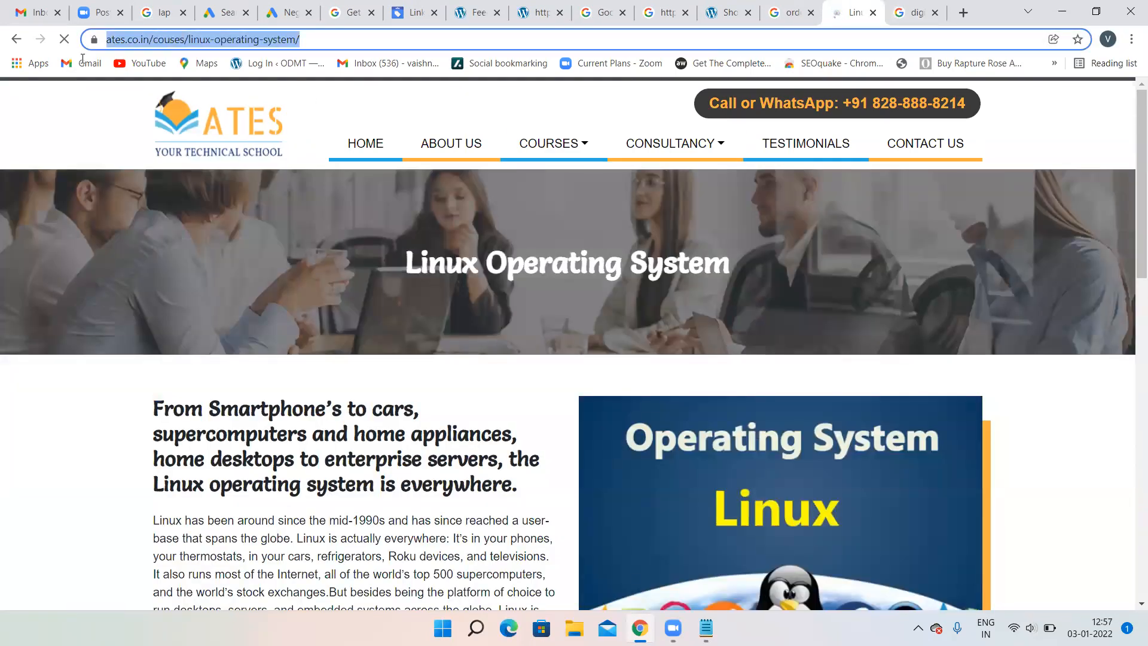
left_click(220, 6)
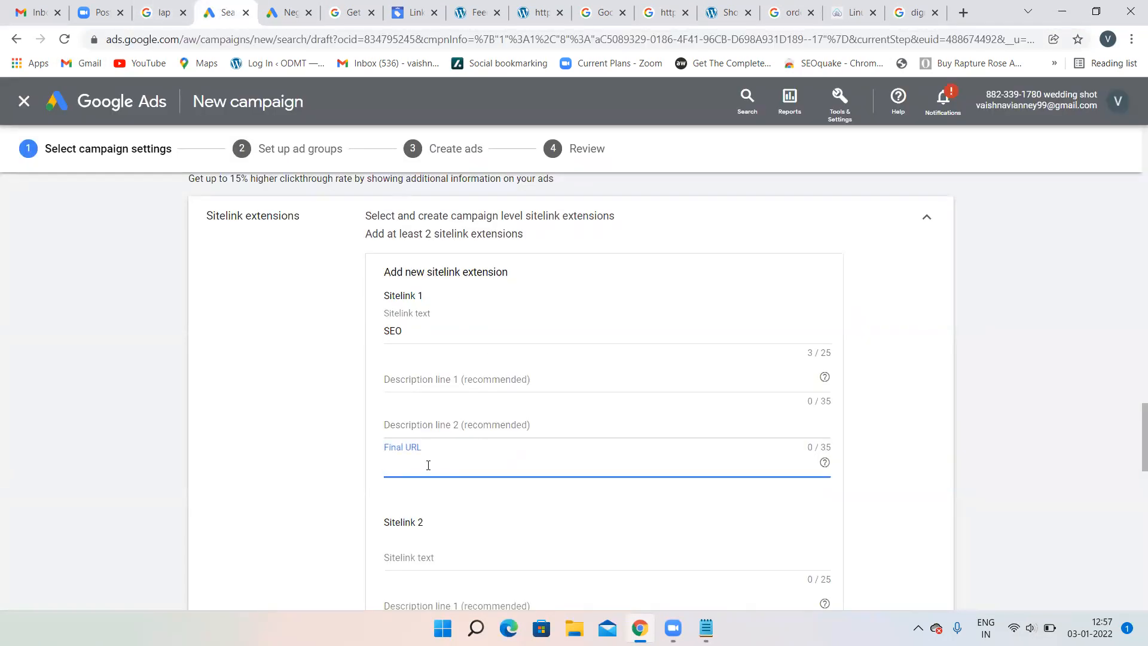
key("ctrl+v")
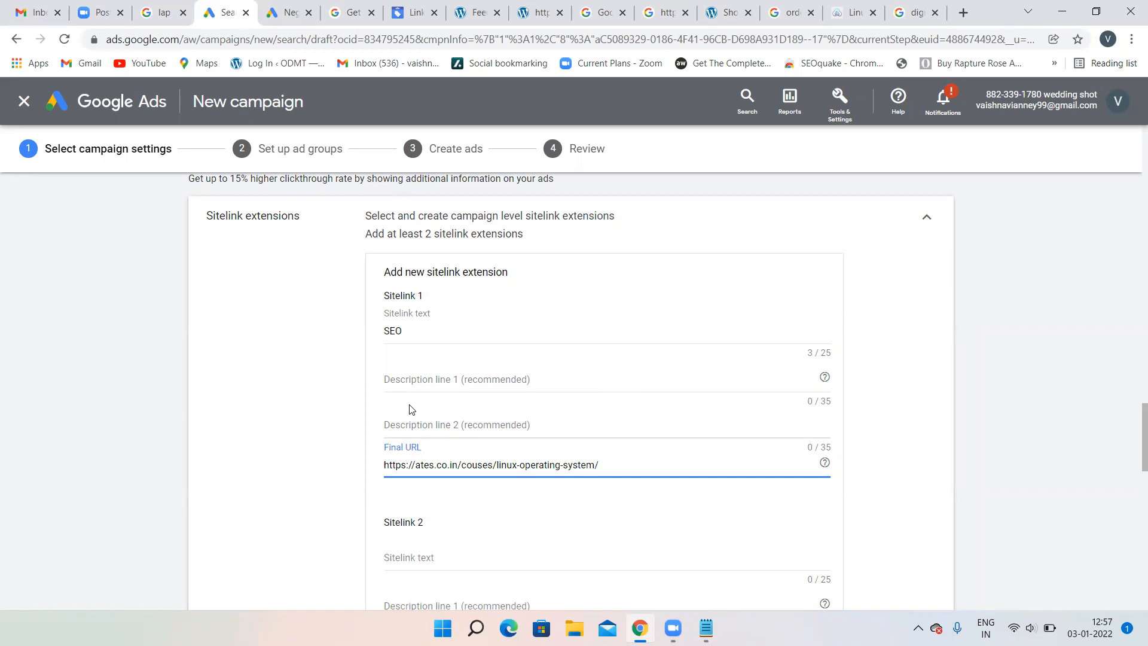
left_click(923, 9)
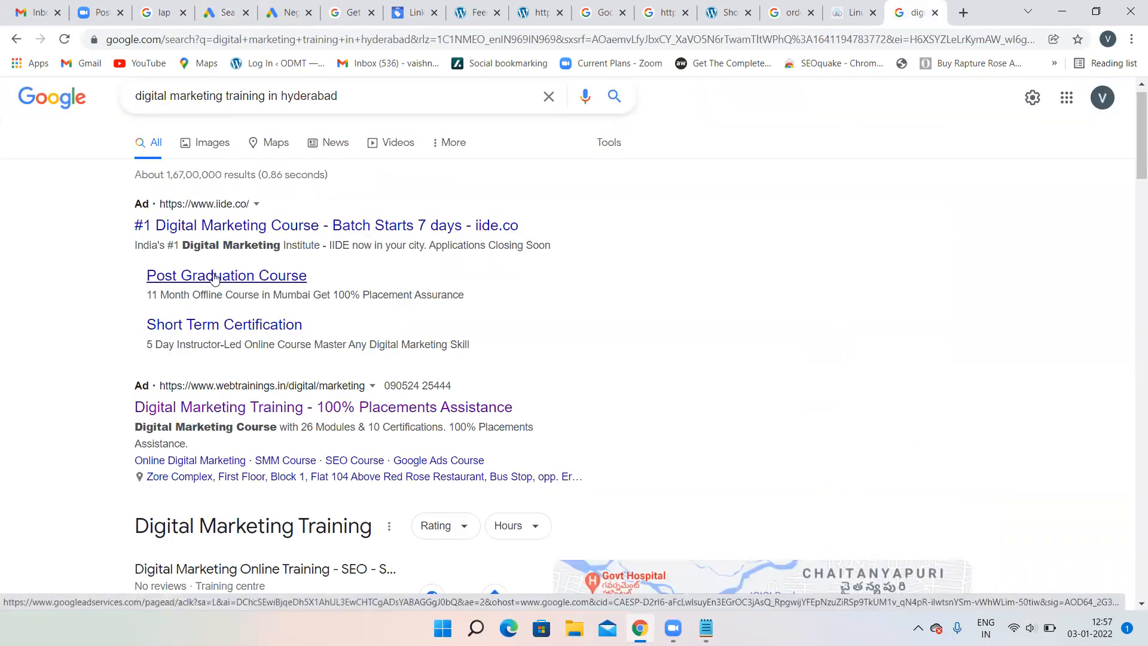
left_click(221, 13)
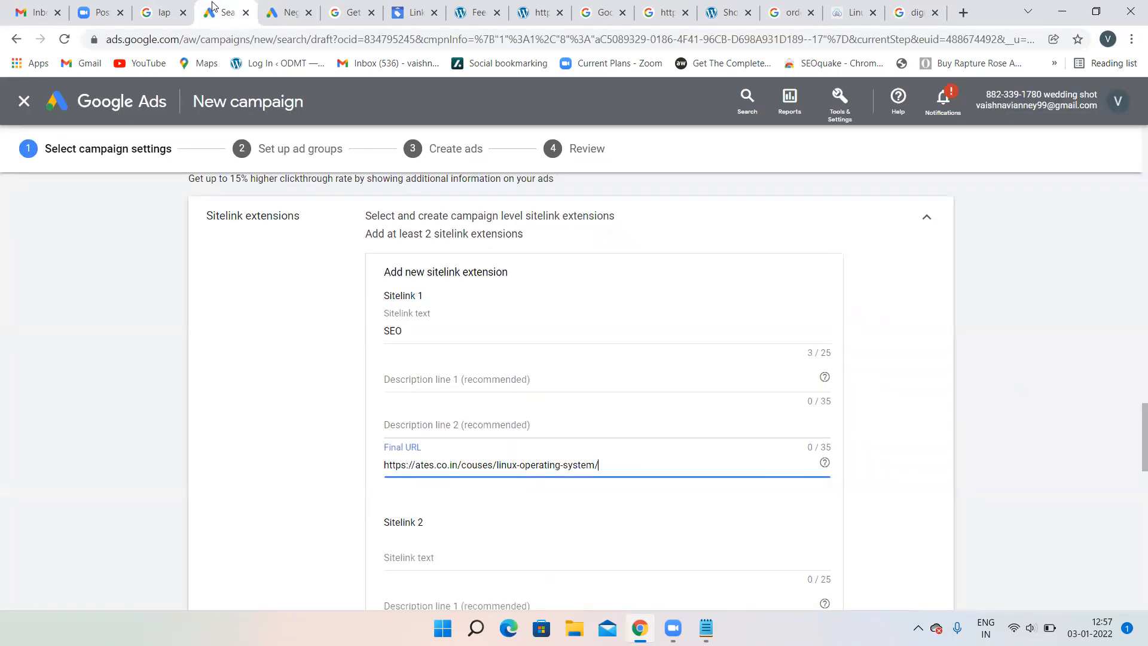
scroll(434, 345, "down", 15)
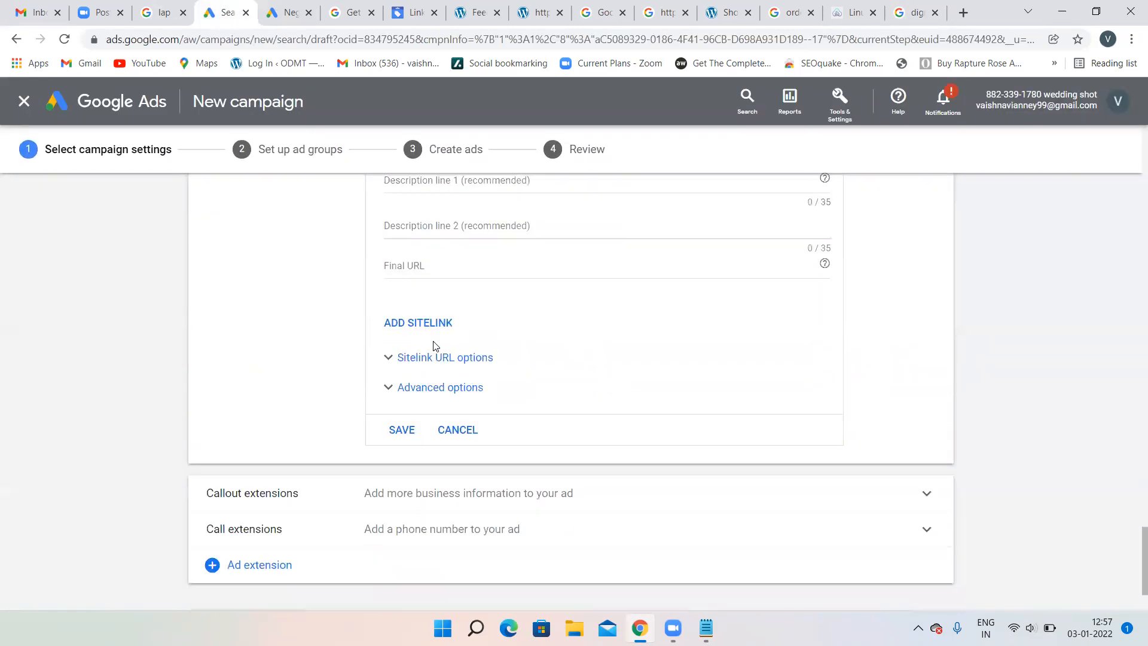
Expand callout extensions and select the first callout text field
left_click(353, 395)
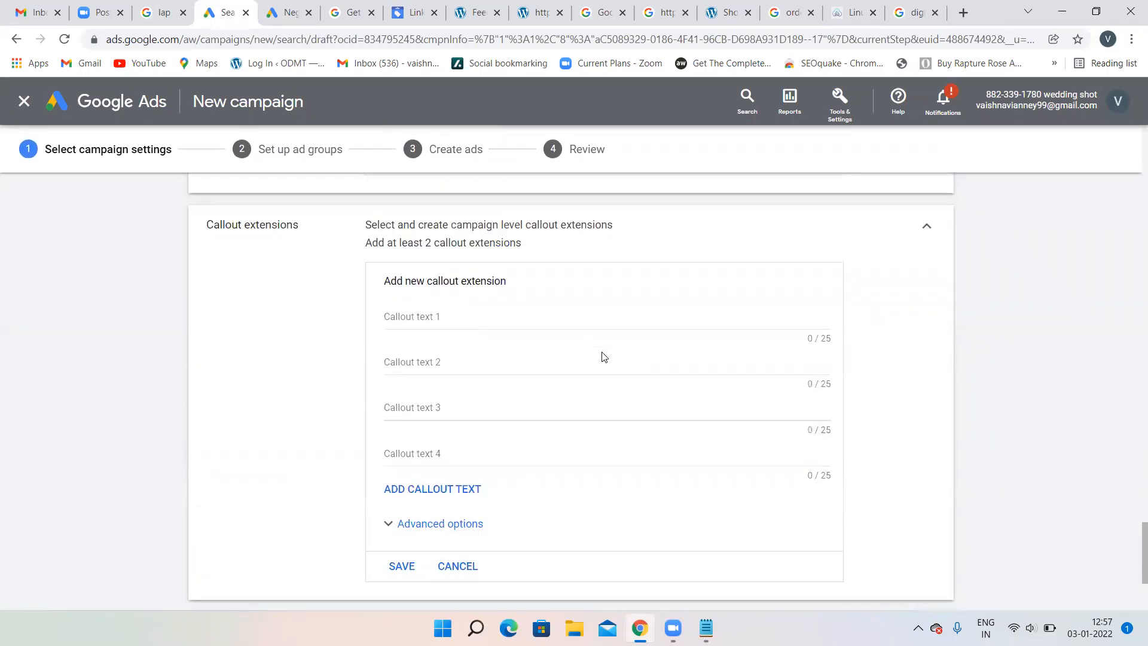
left_click(418, 319)
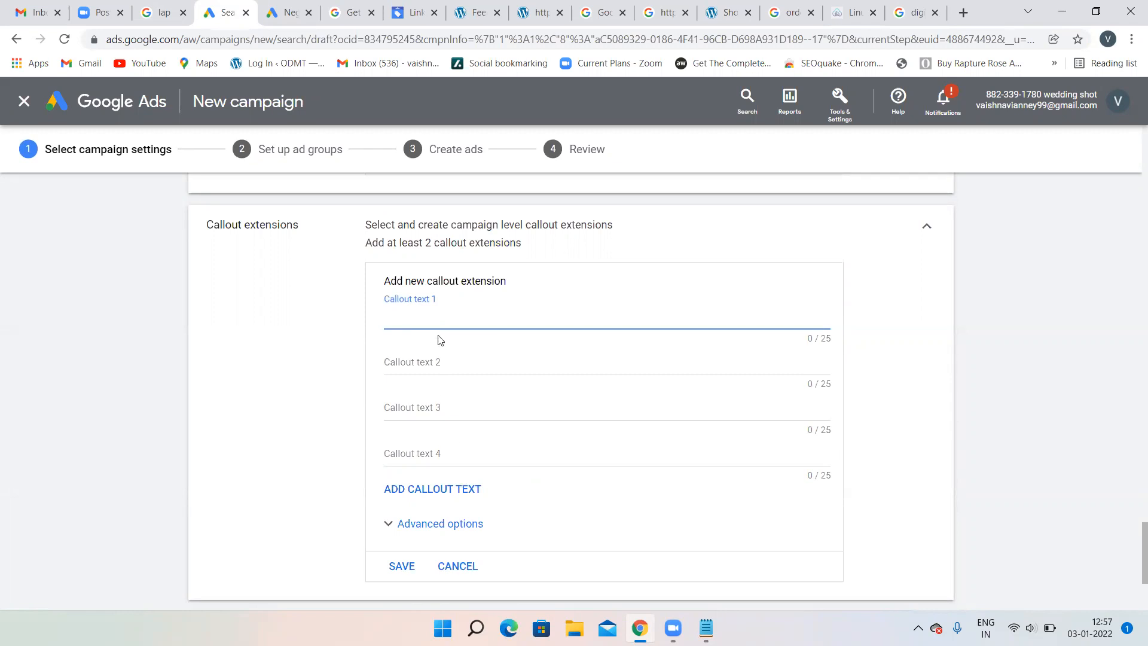
scroll(468, 421, "down", 4)
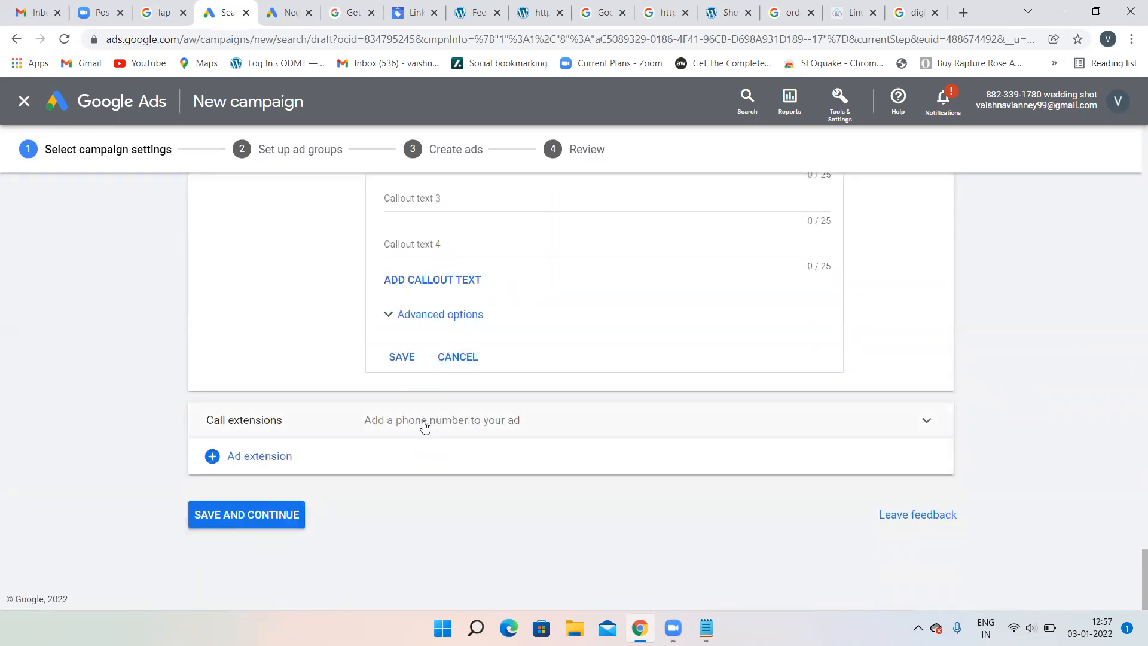
Open a call extension and set the phone number's country to India
left_click(424, 420)
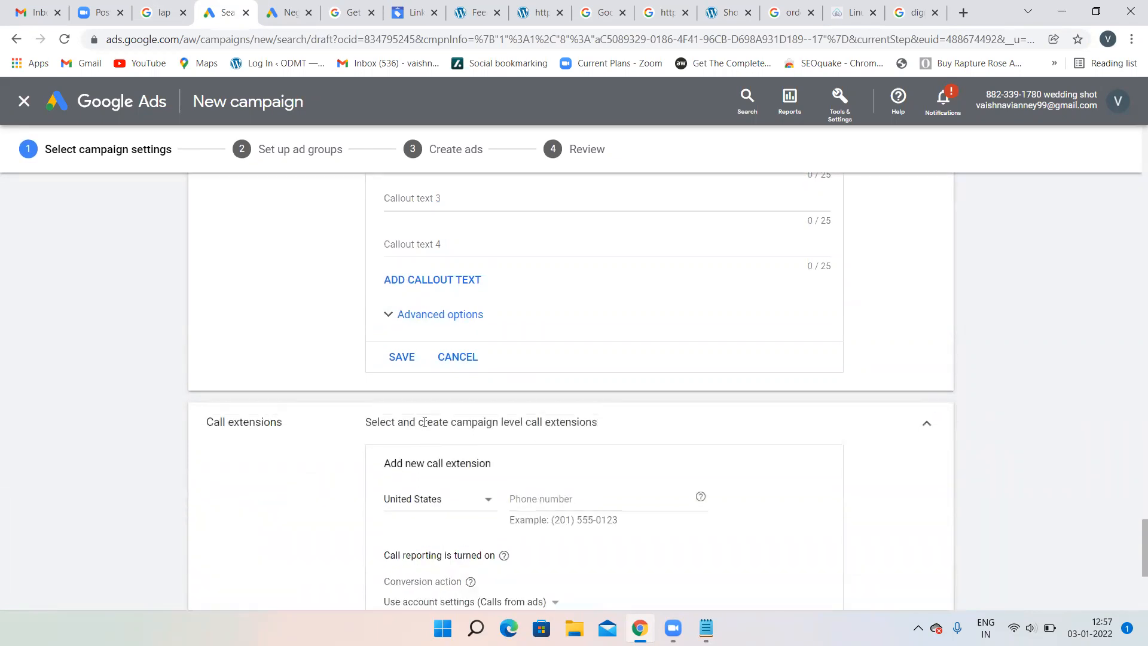
scroll(633, 405, "down", 4)
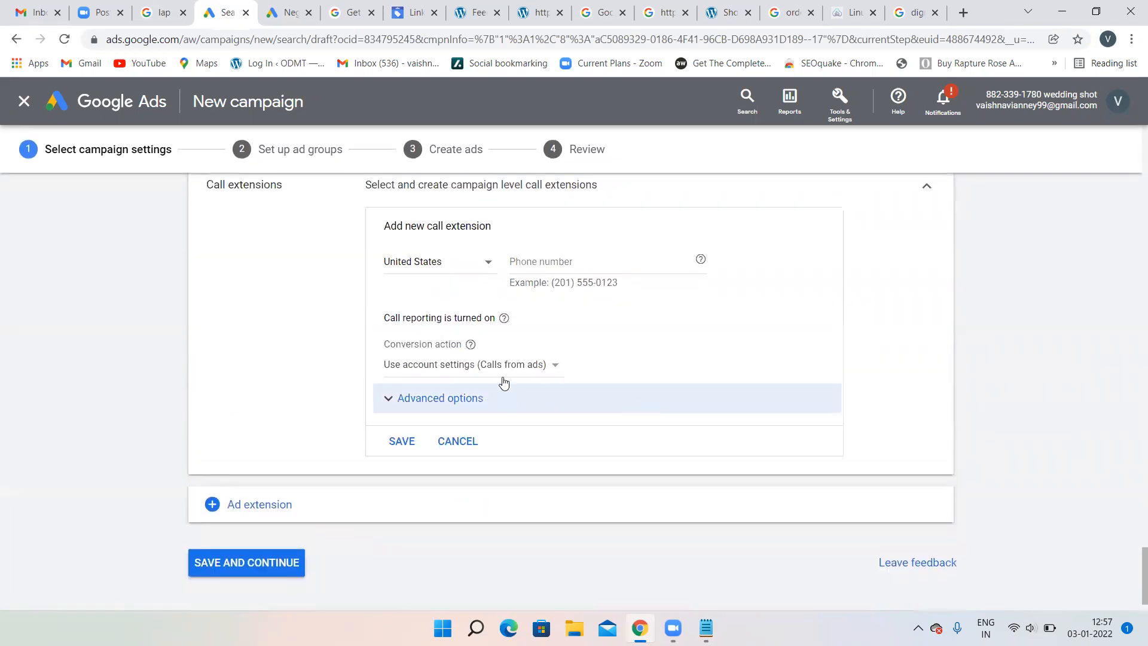
left_click(483, 266)
key("i")
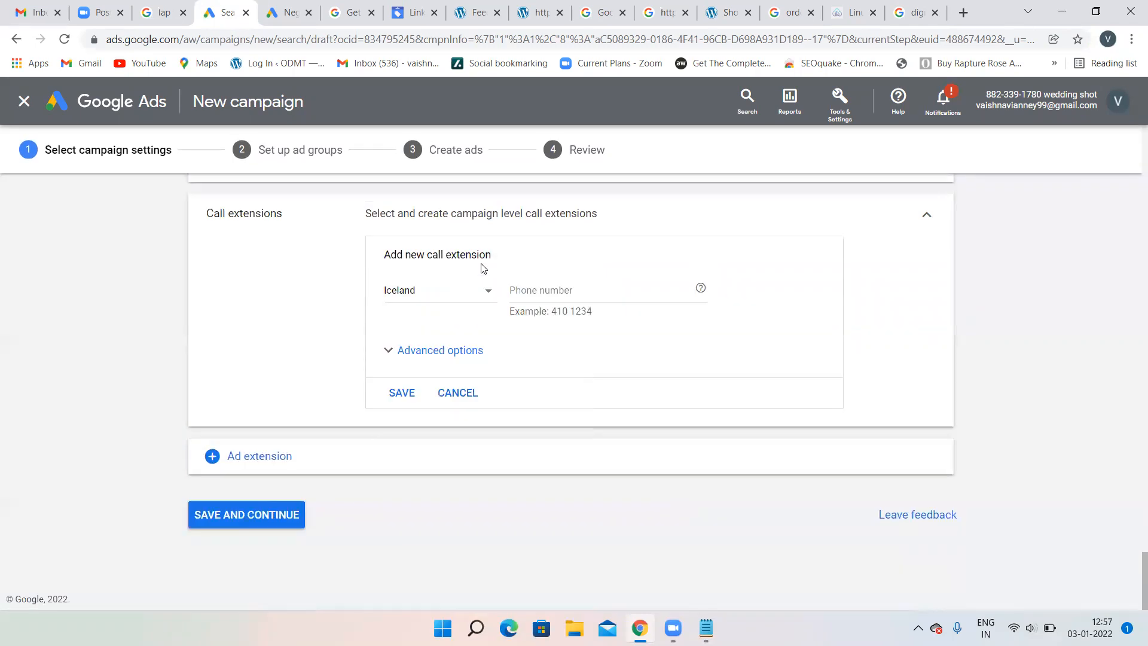
left_click(437, 297)
left_click(441, 321)
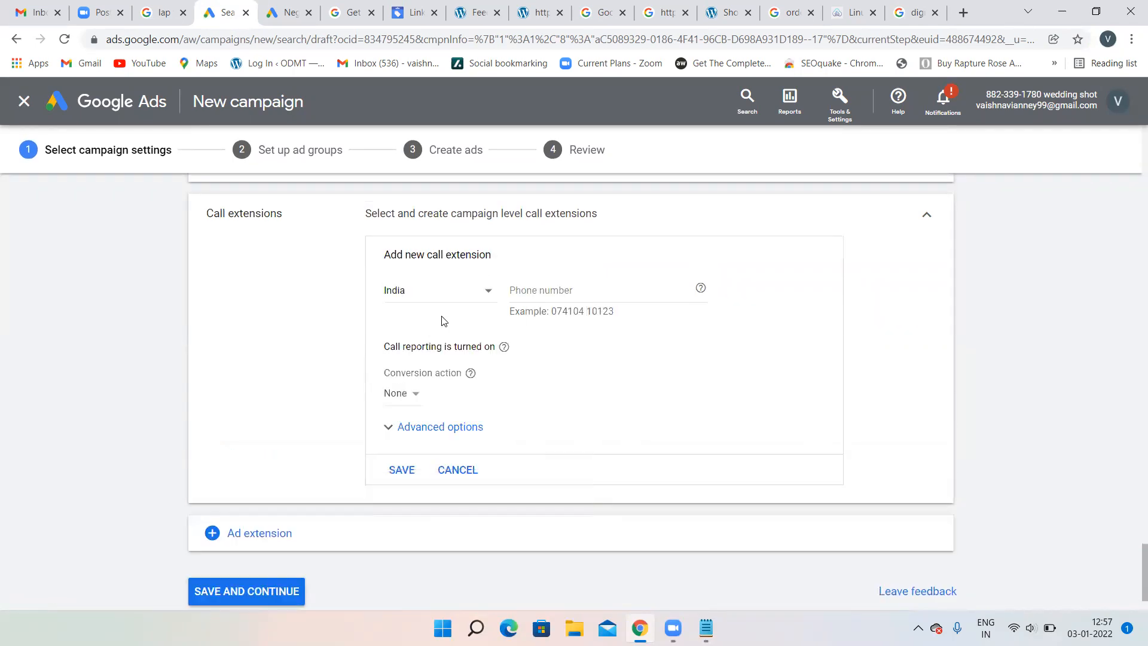
scroll(656, 319, "down", 1)
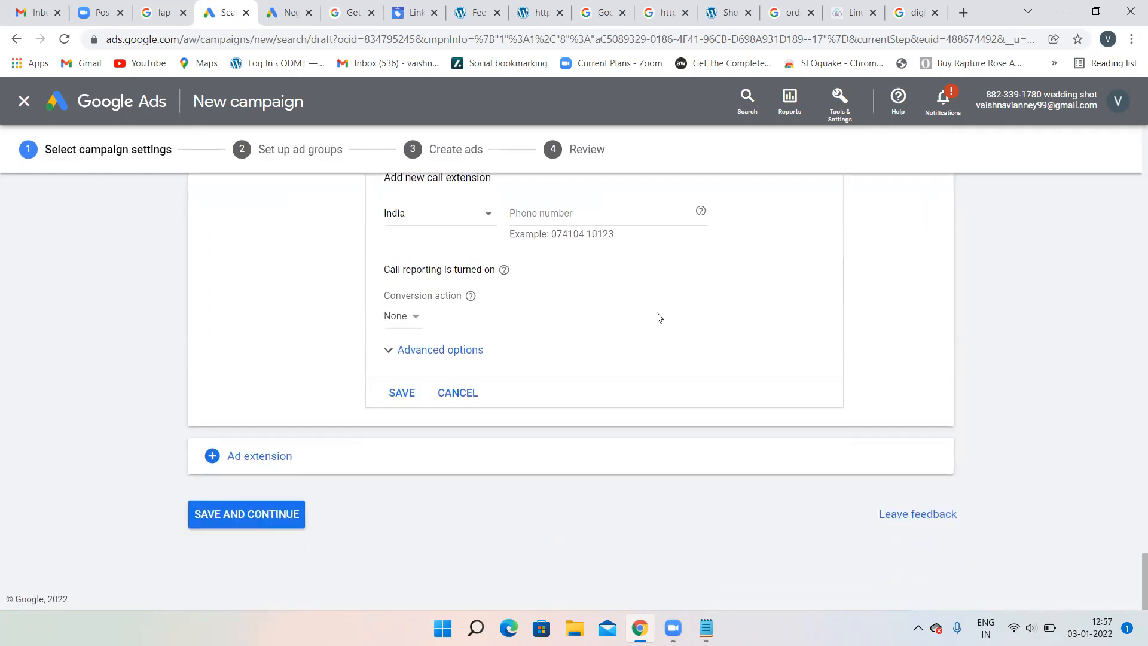
left_click(227, 456)
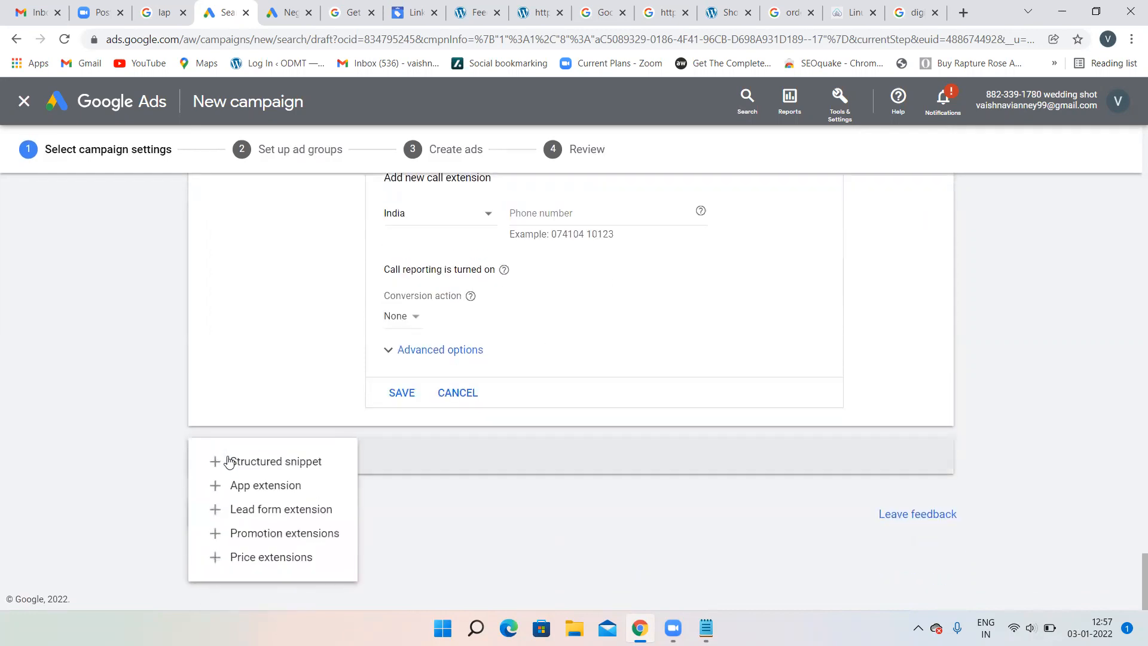
Add a structured snippet extension with the header set to Courses
left_click(281, 461)
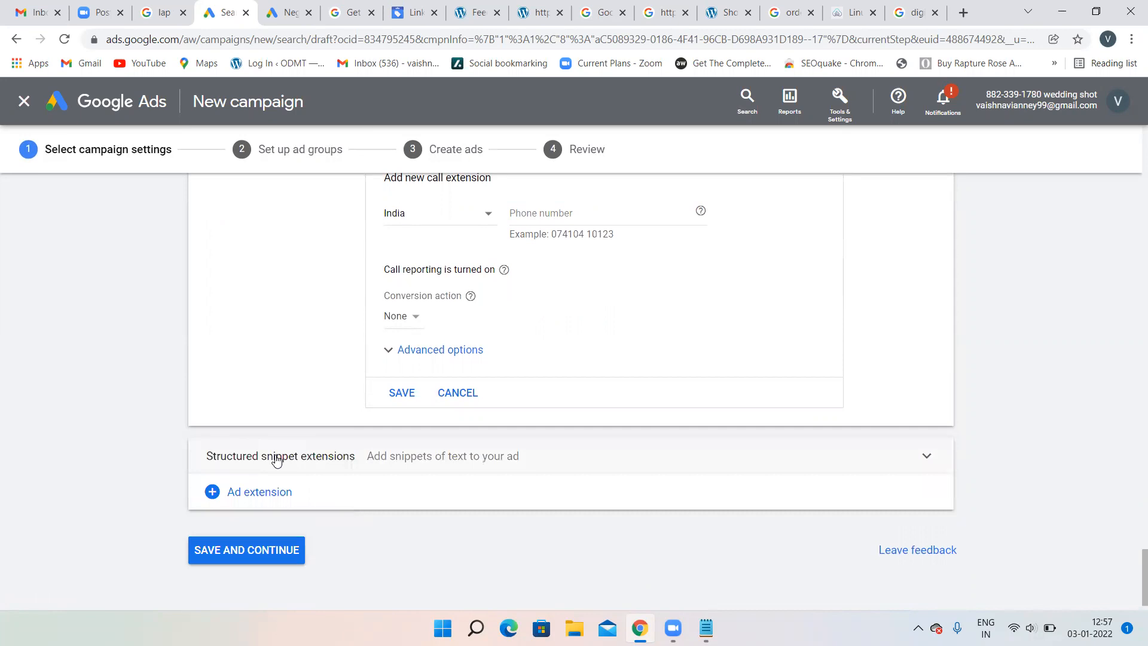
left_click(563, 469)
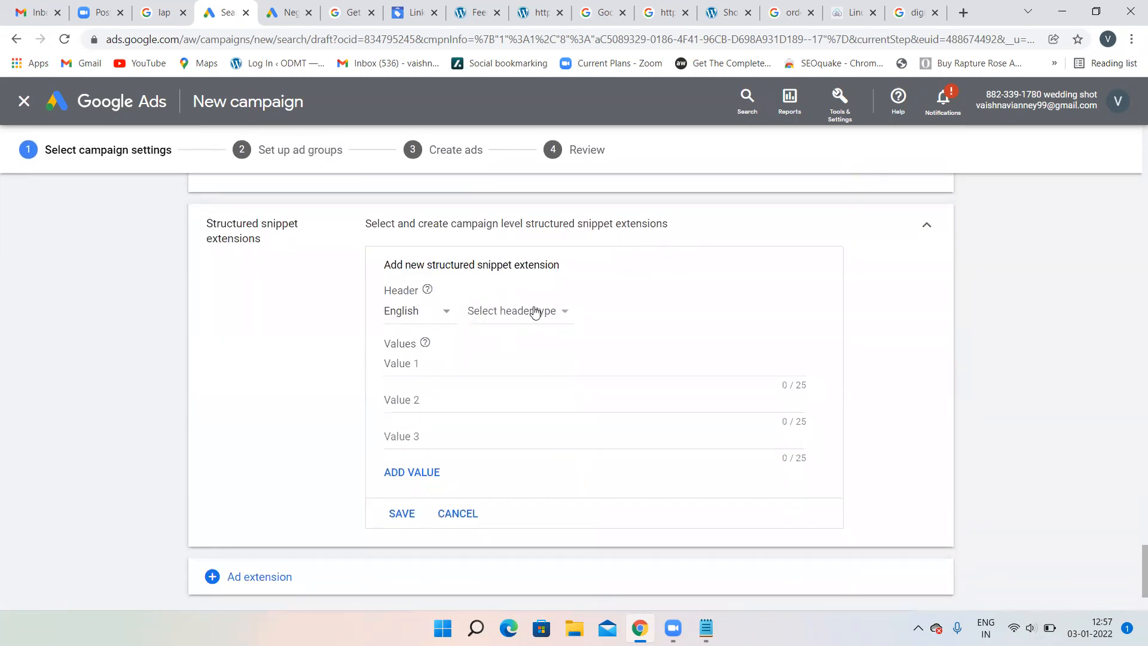
left_click(535, 312)
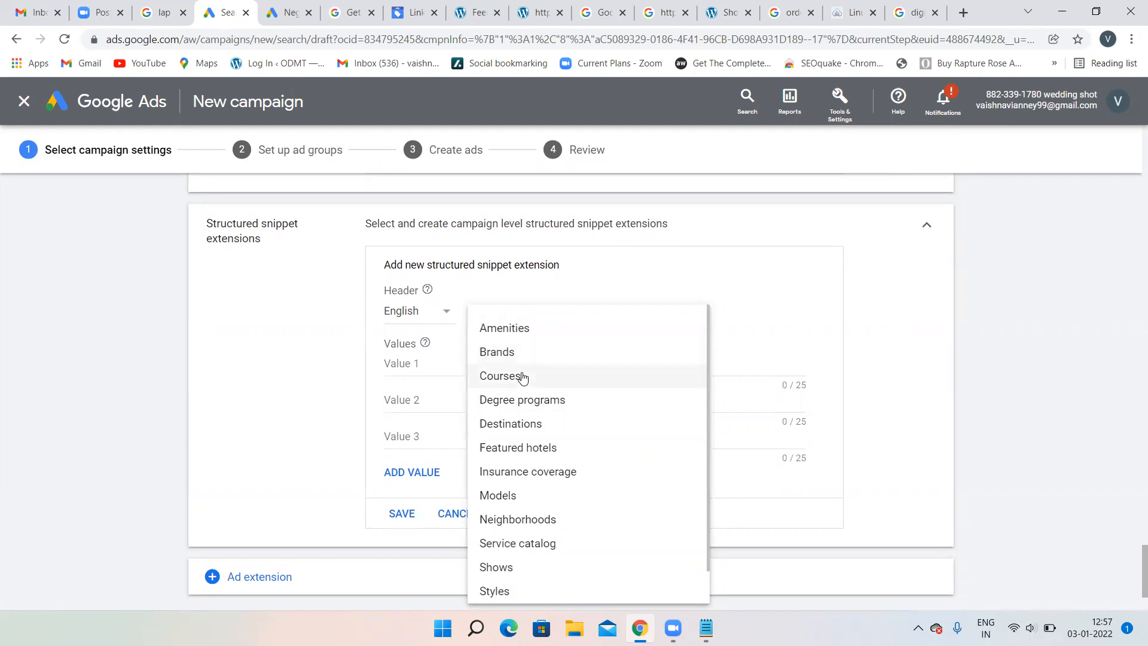
scroll(561, 472, "down", 1)
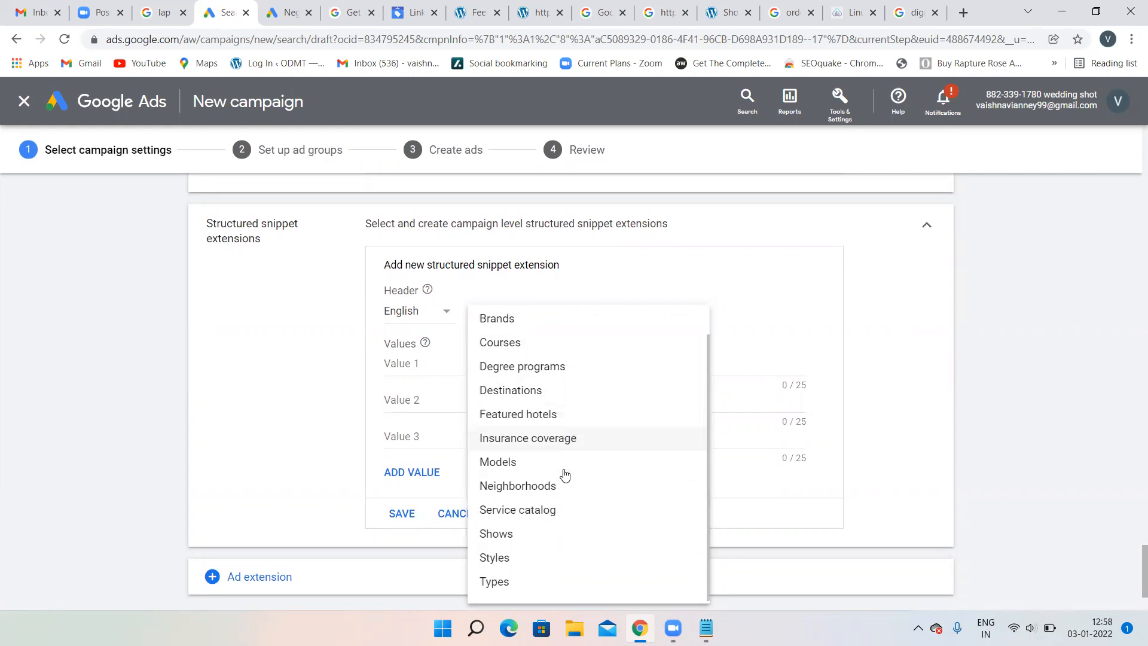
scroll(564, 474, "up", 1)
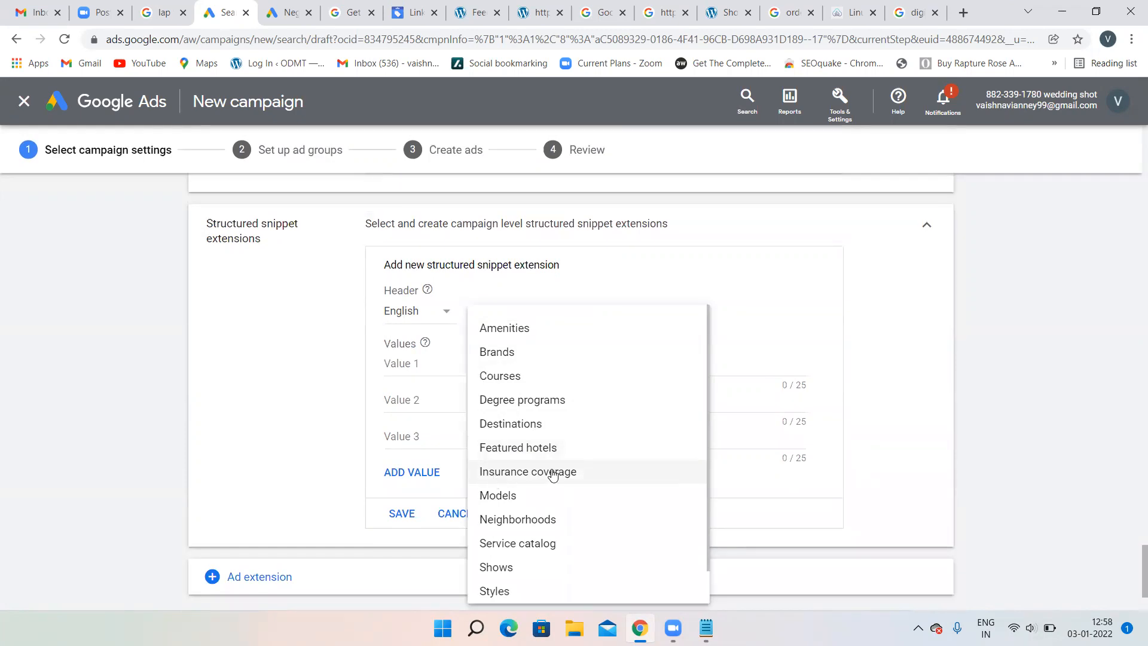
left_click(508, 381)
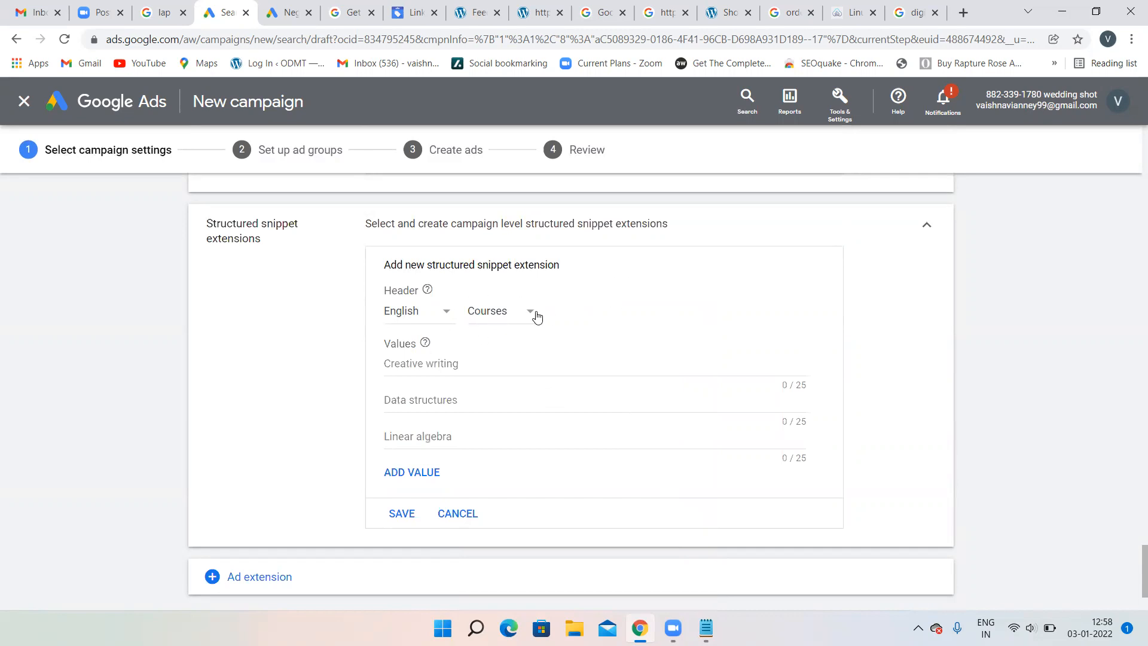
Enter sample snippet values 'SEO' and 'AFF', then clear both values
left_click(421, 362)
type("SEO")
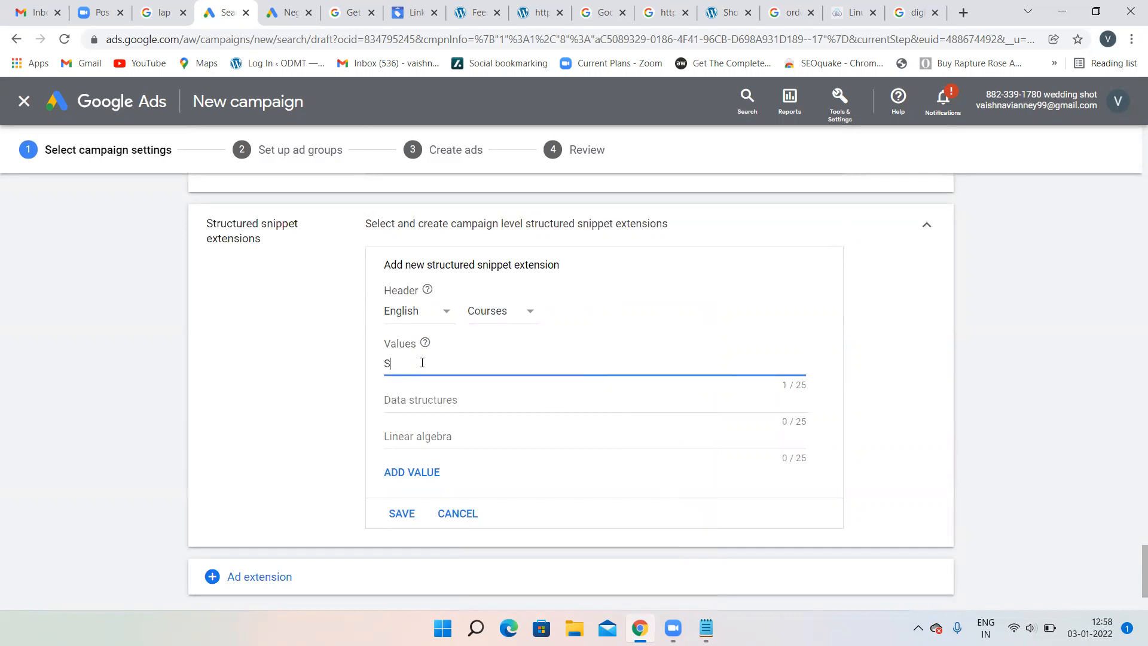
left_click(392, 403)
type("AFF")
key("BackSpace")
key("BackSpace")
key("BackSpace")
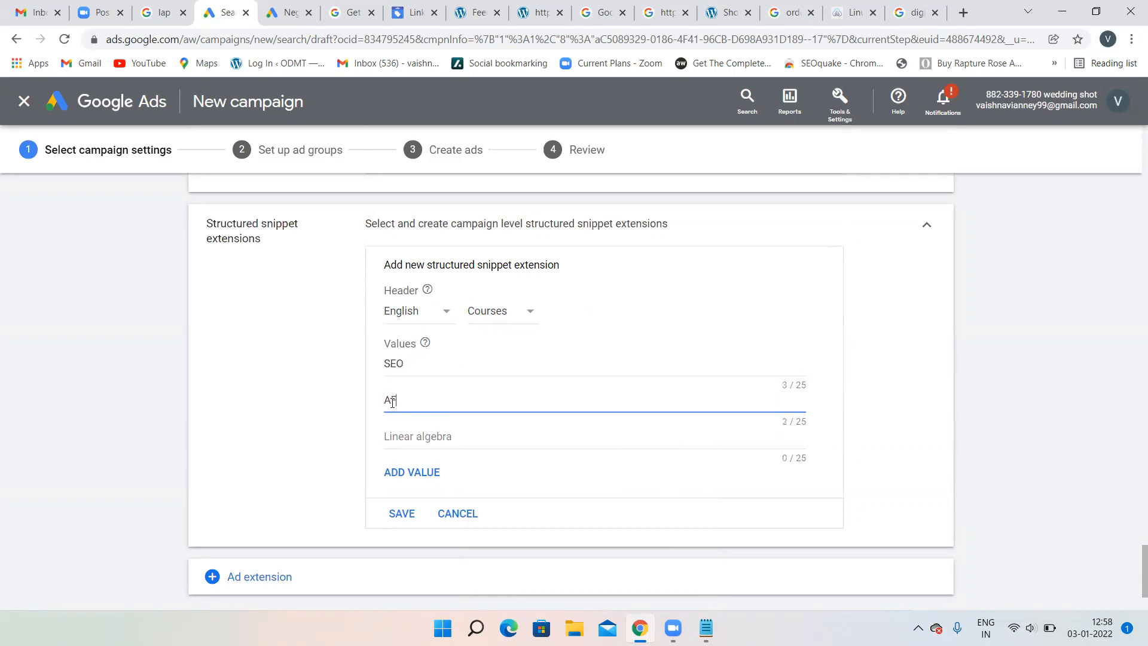
left_click_drag(411, 361, 363, 362)
key("BackSpace")
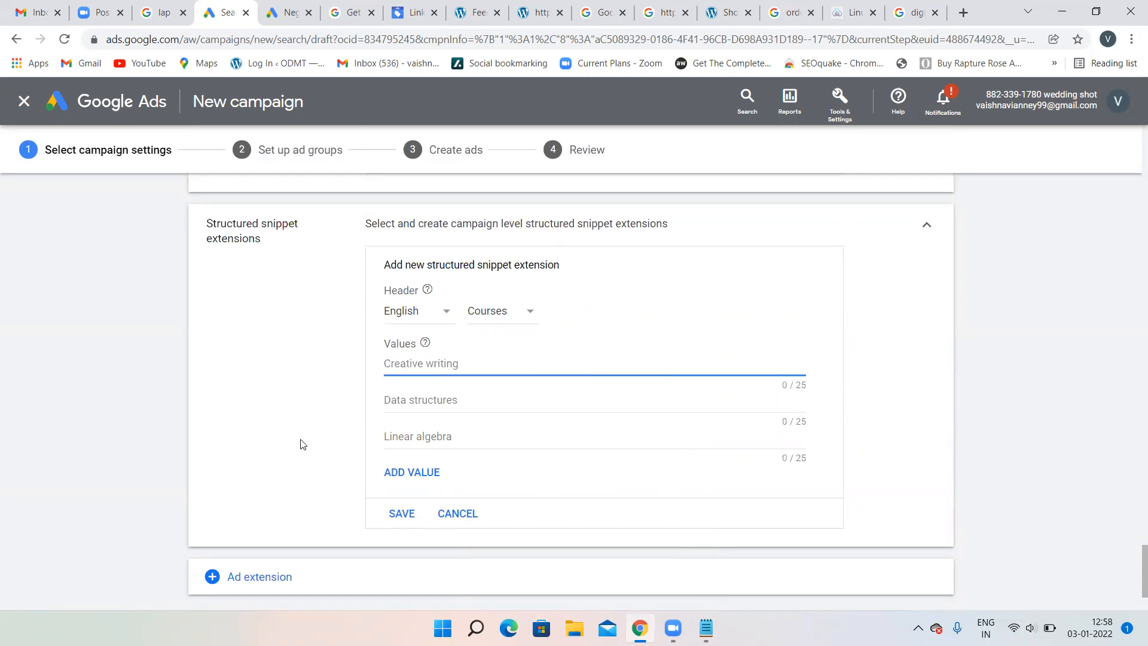
scroll(612, 324, "down", 2)
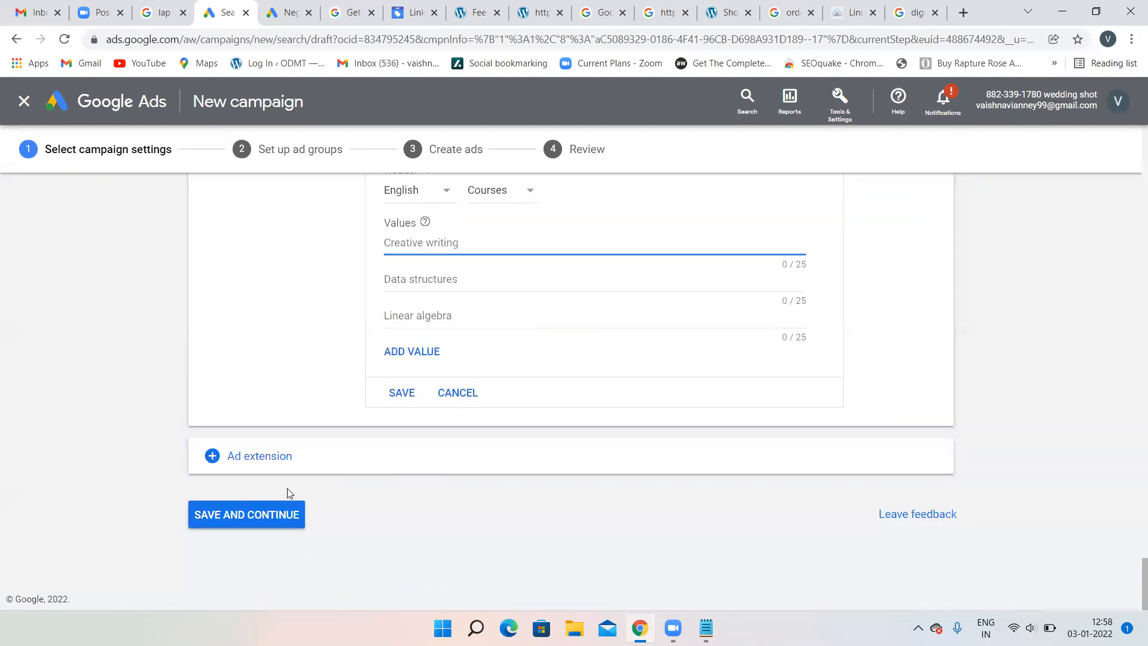
Clear Sitelink 1's 'SEO' text and edit its final URL
scroll(565, 303, "up", 15)
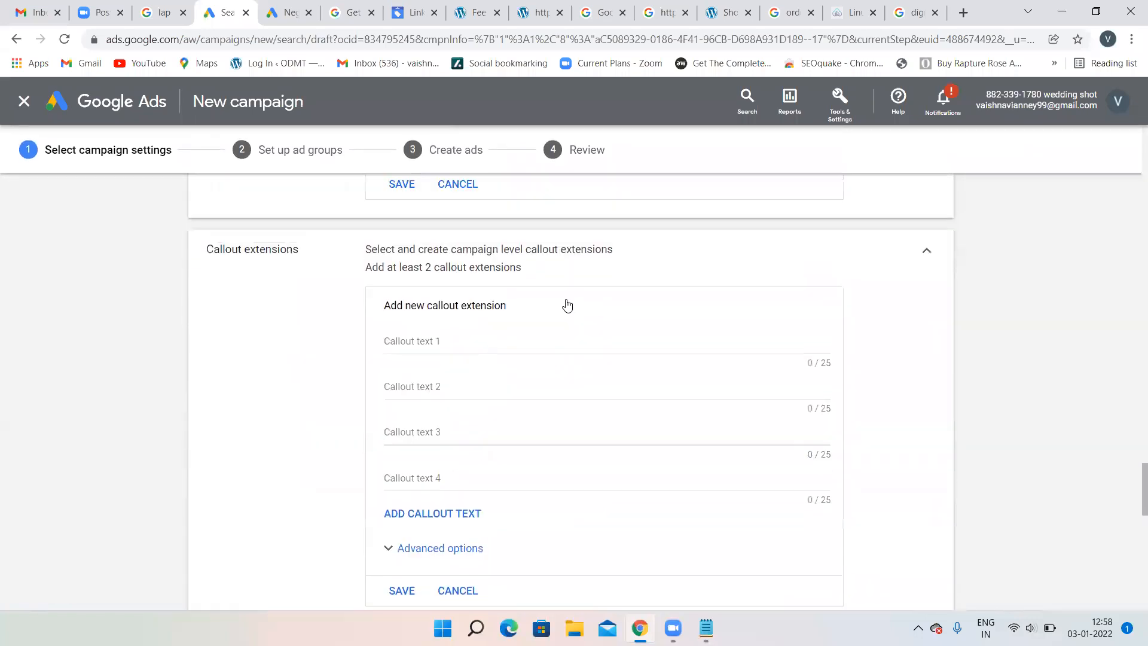
scroll(567, 304, "up", 5)
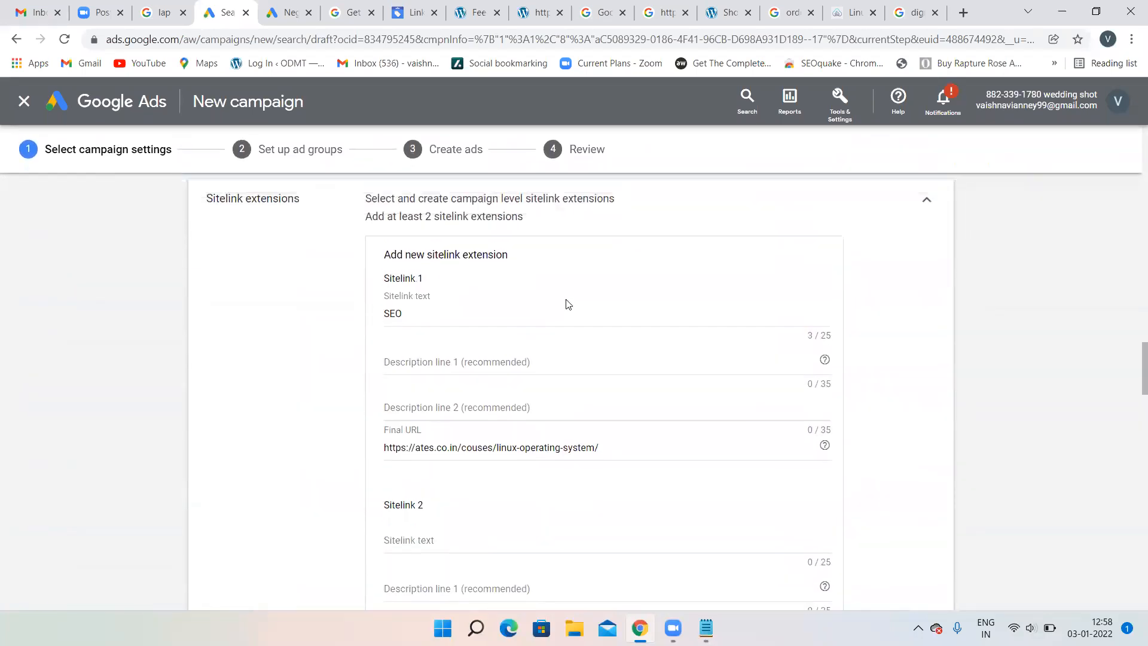
left_click_drag(413, 325, 323, 336)
key("BackSpace")
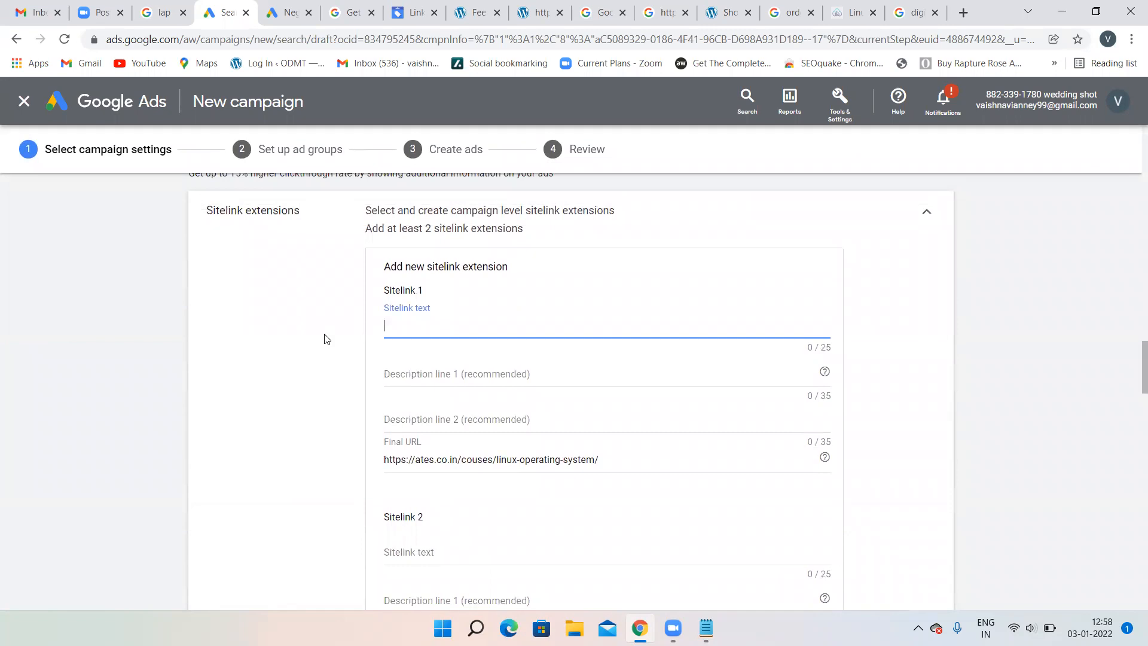
left_click_drag(605, 454, 289, 482)
type("http://\\")
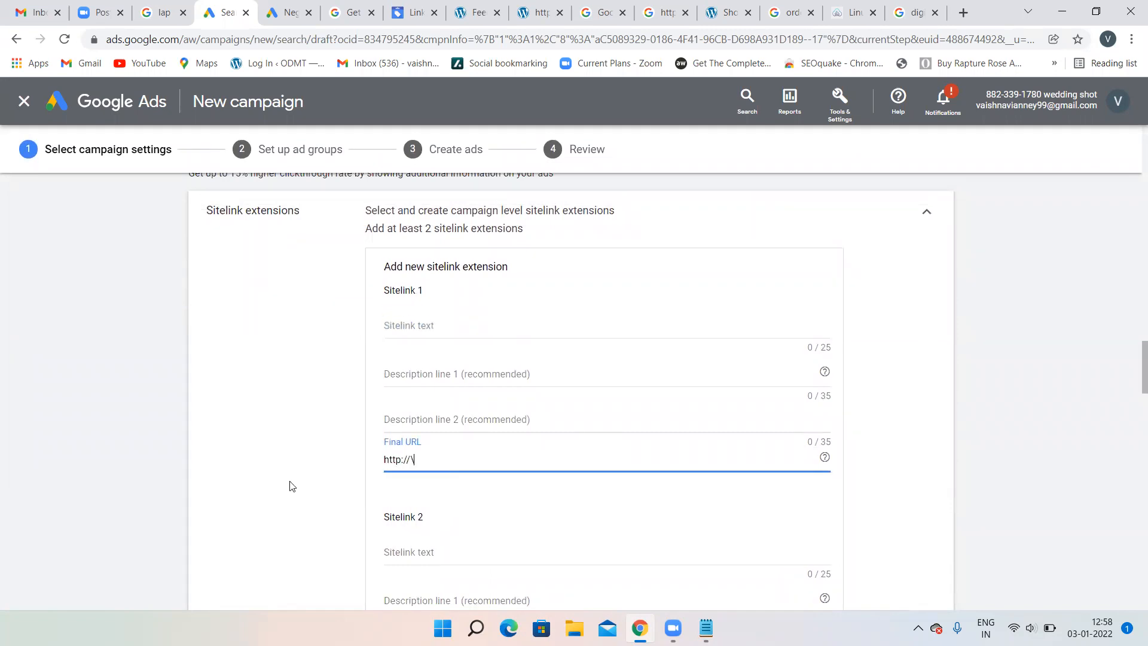
type("http:/")
left_click_drag(425, 460, 357, 472)
key("BackSpace")
Save the campaign settings and continue to ad group setup
scroll(456, 492, "down", 20)
scroll(456, 492, "down", 10)
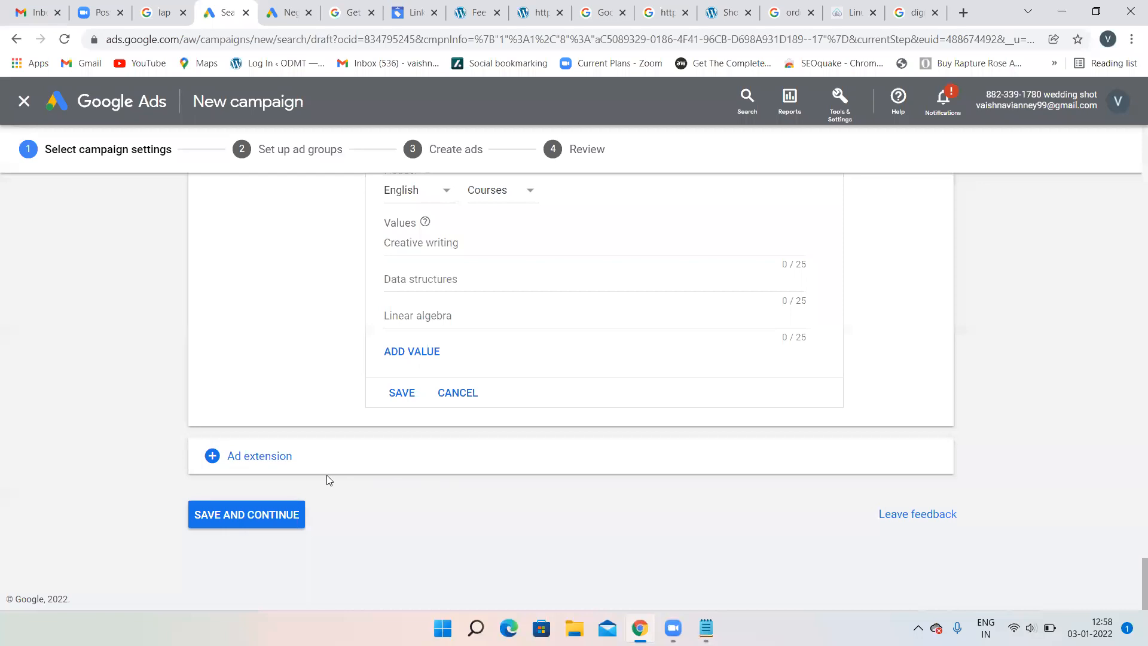
left_click(252, 513)
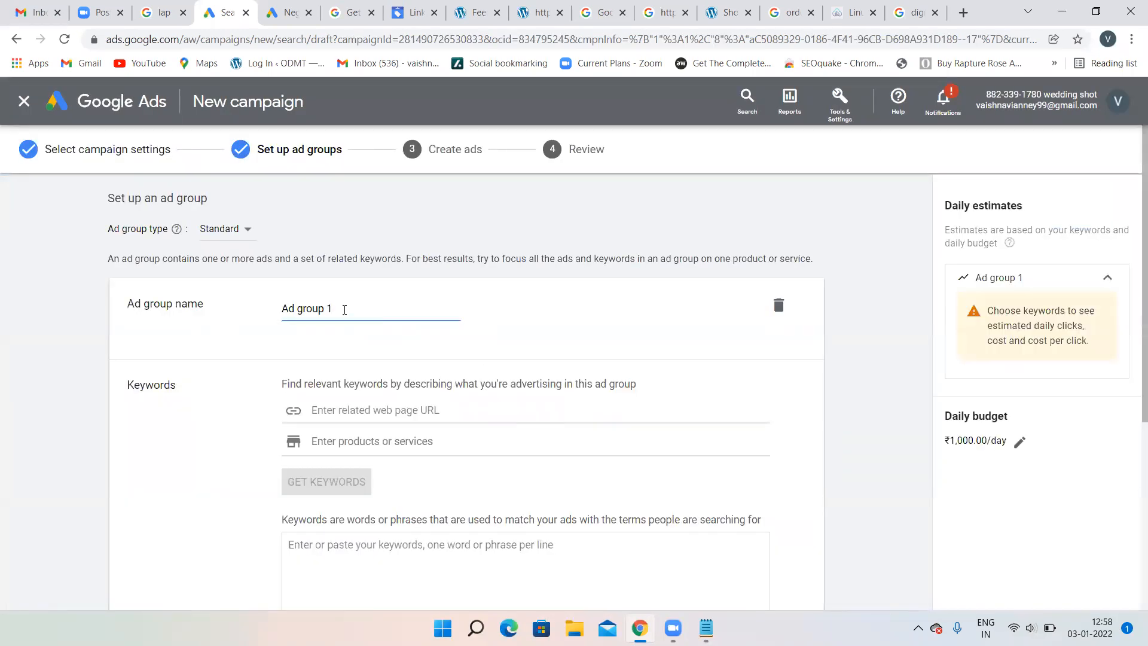
Replace the trailing 1 so the ad group is named 'Ad group - ODMT', then focus the empty keywords box
key("BackSpace")
type("- ODMT")
scroll(416, 402, "down", 2)
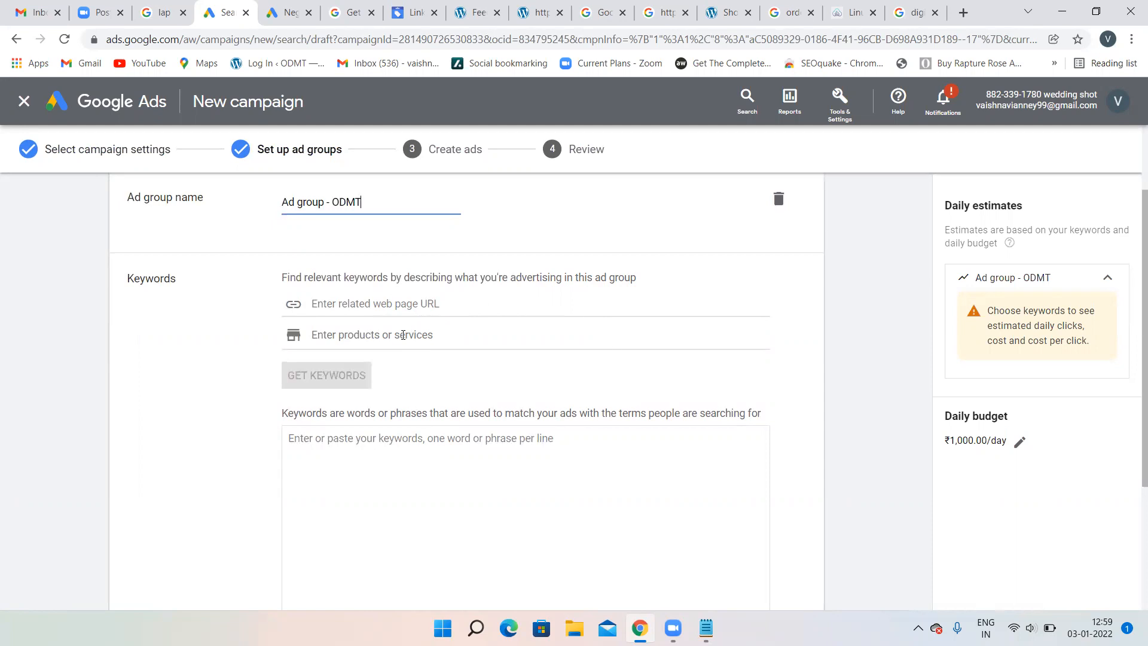
scroll(428, 466, "down", 3)
scroll(427, 466, "up", 3)
left_click(315, 440)
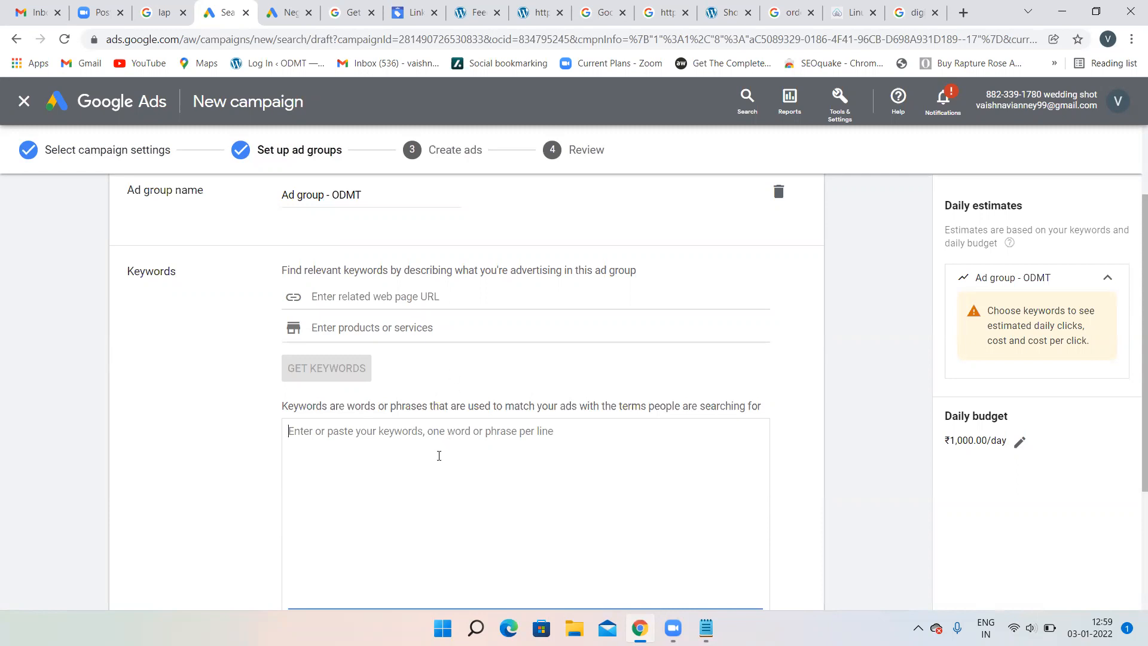
scroll(439, 455, "down", 1)
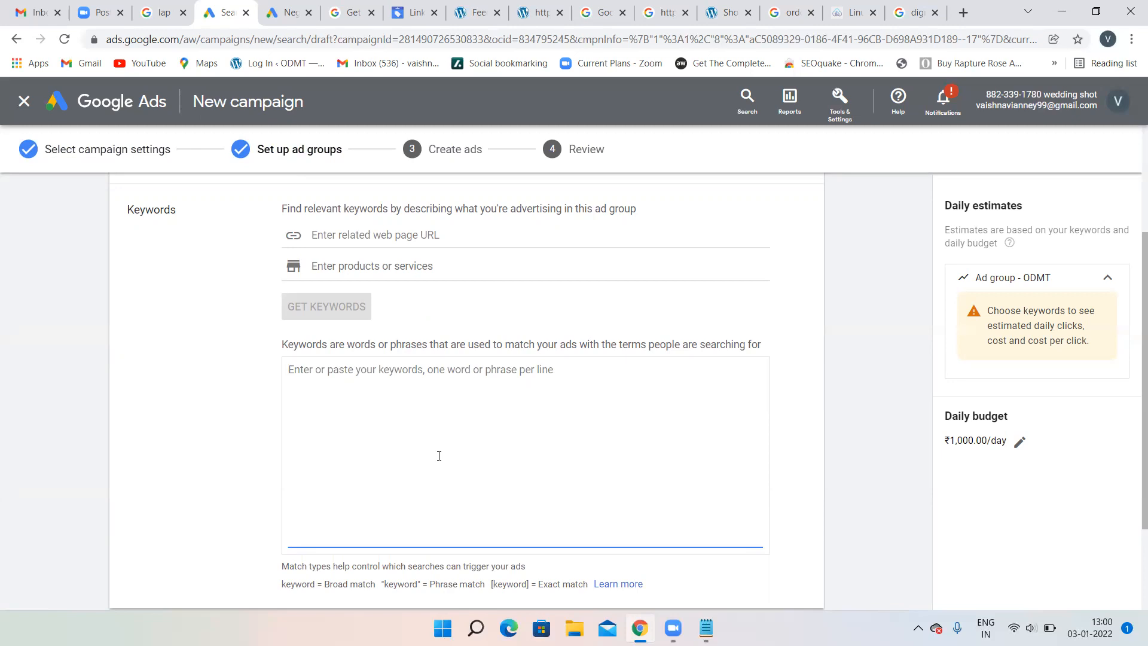
Switch to another linked Google Ads account and view its overview listing ODMT CAMPAIGN
left_click(289, 8)
left_click(147, 103)
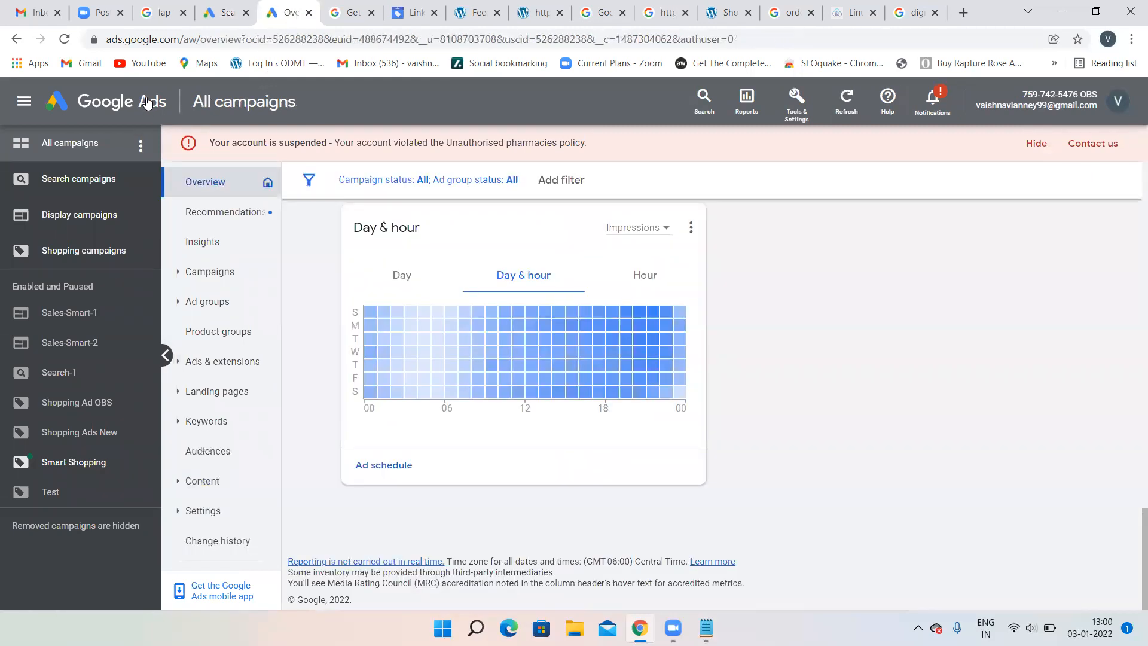
left_click(1111, 108)
scroll(981, 419, "down", 6)
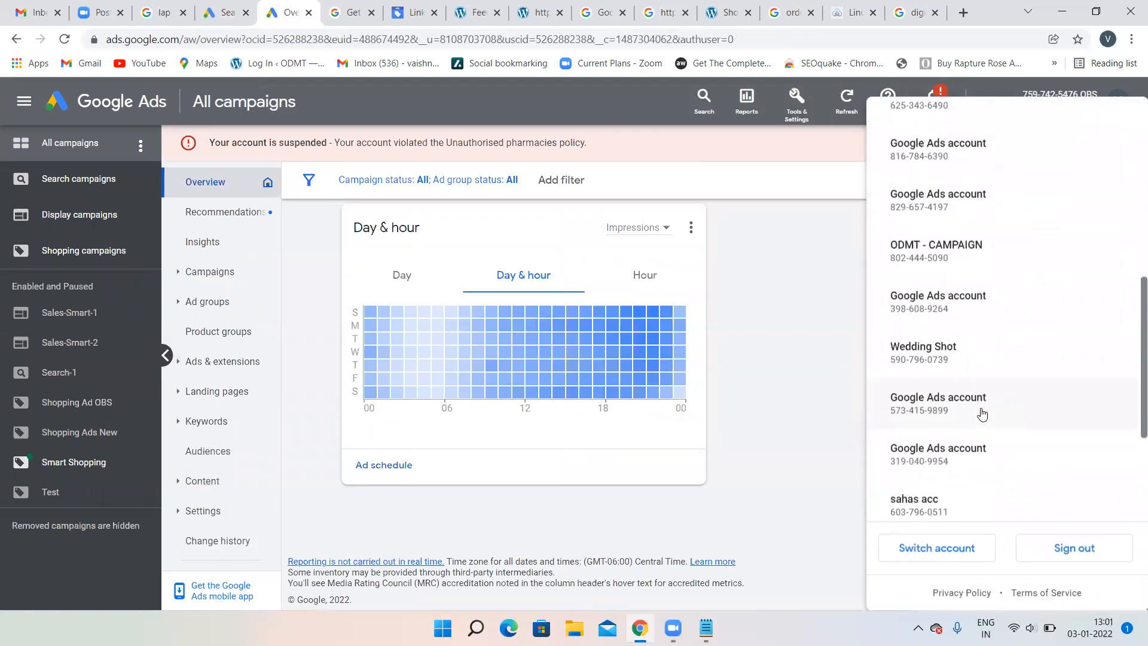
scroll(981, 412, "down", 2)
left_click(964, 339)
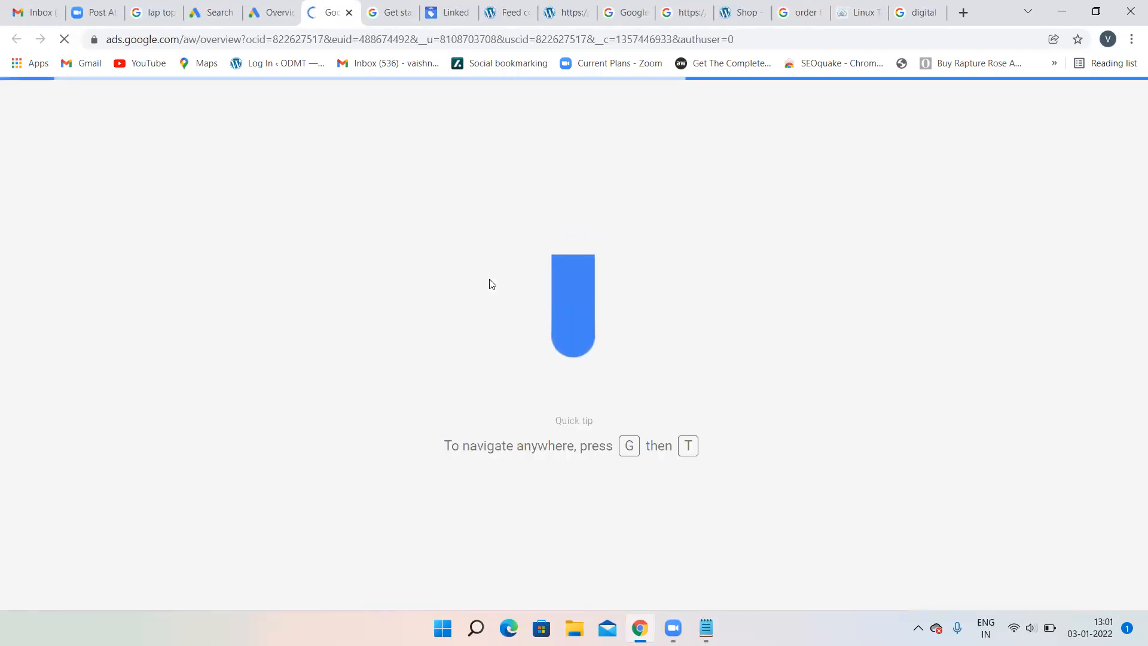
left_click(272, 12)
left_click(331, 5)
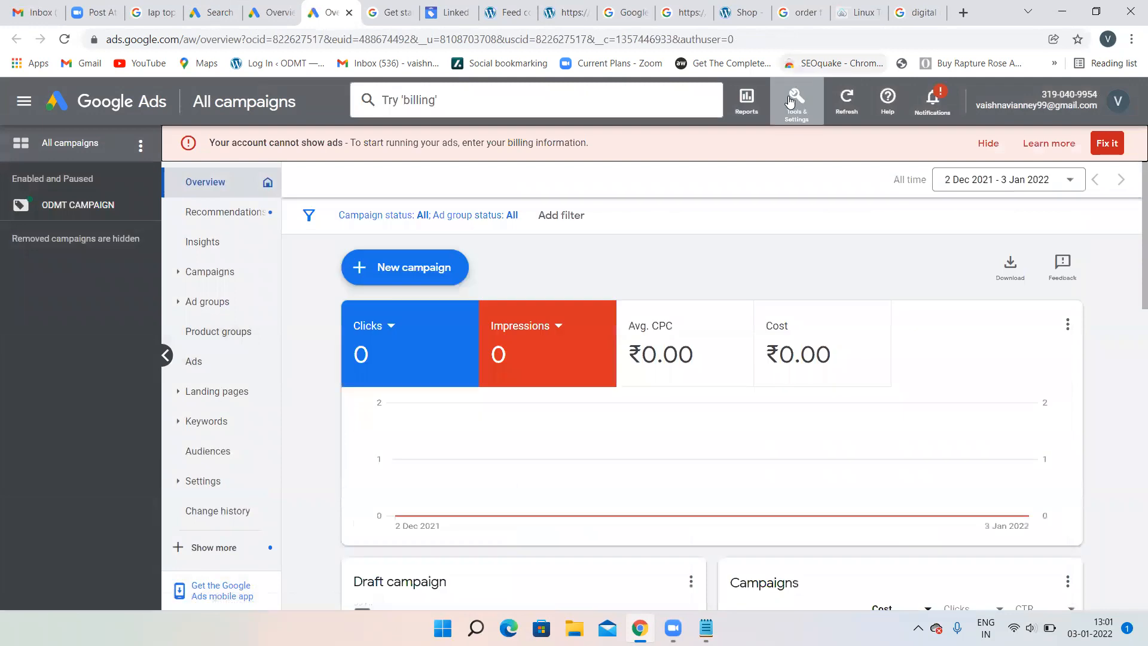
Request Keyword Planner ideas for the keyword 'digital marketing in Hyderabad'
left_click(788, 104)
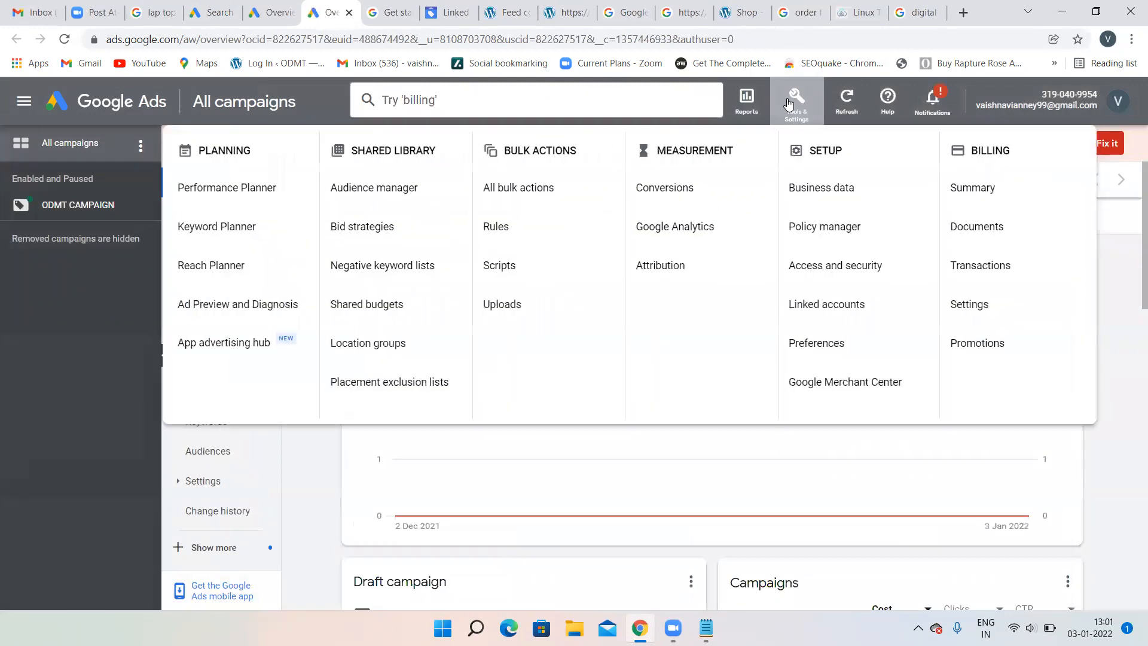
left_click(245, 247)
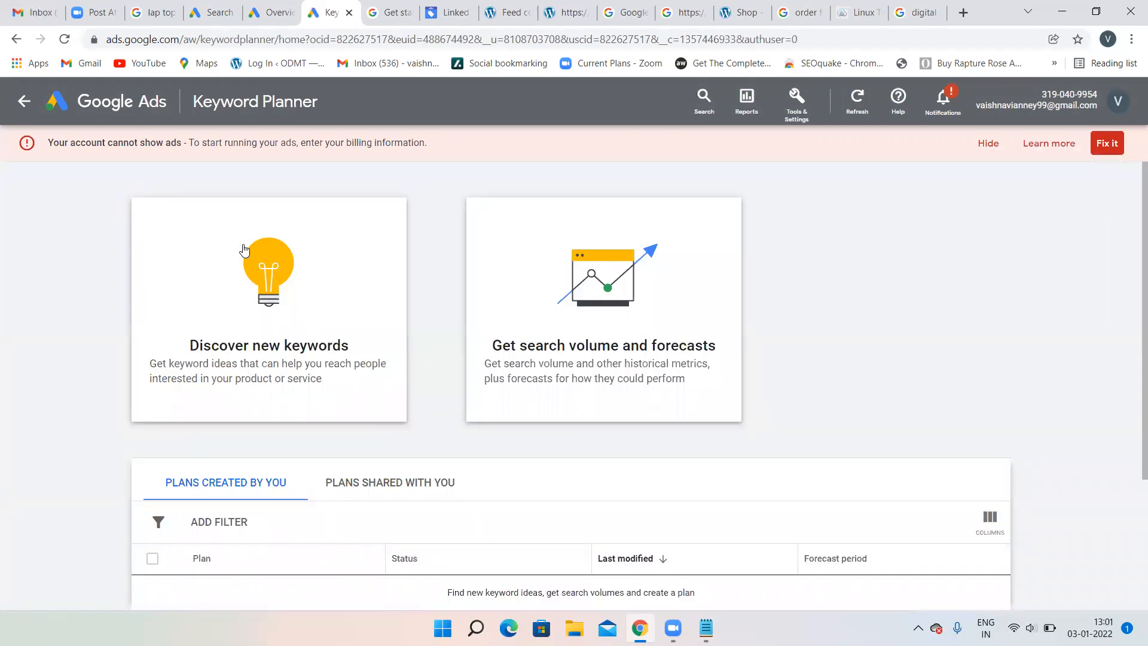
left_click(236, 333)
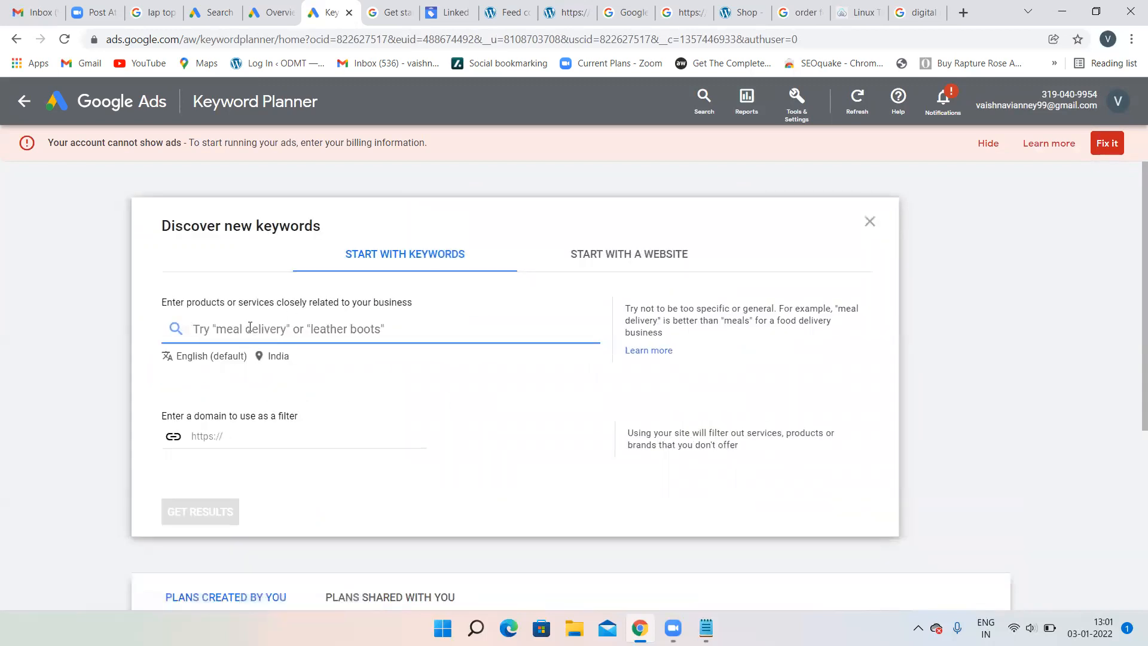
type("digital")
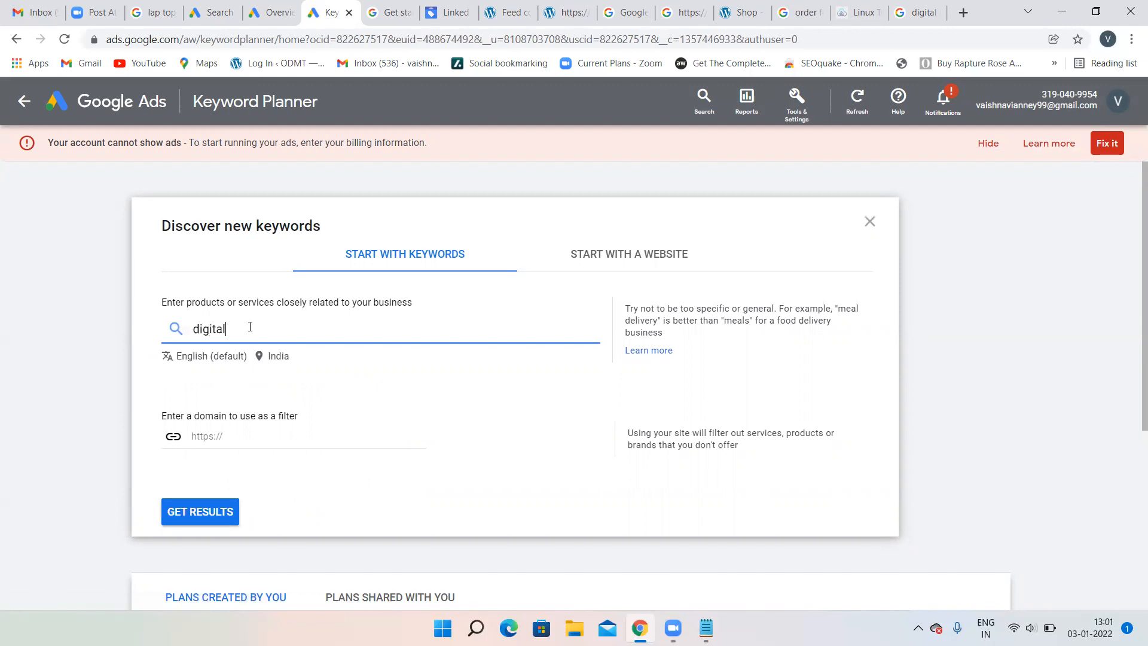
type(" marketing in Hyderabad")
left_click(191, 524)
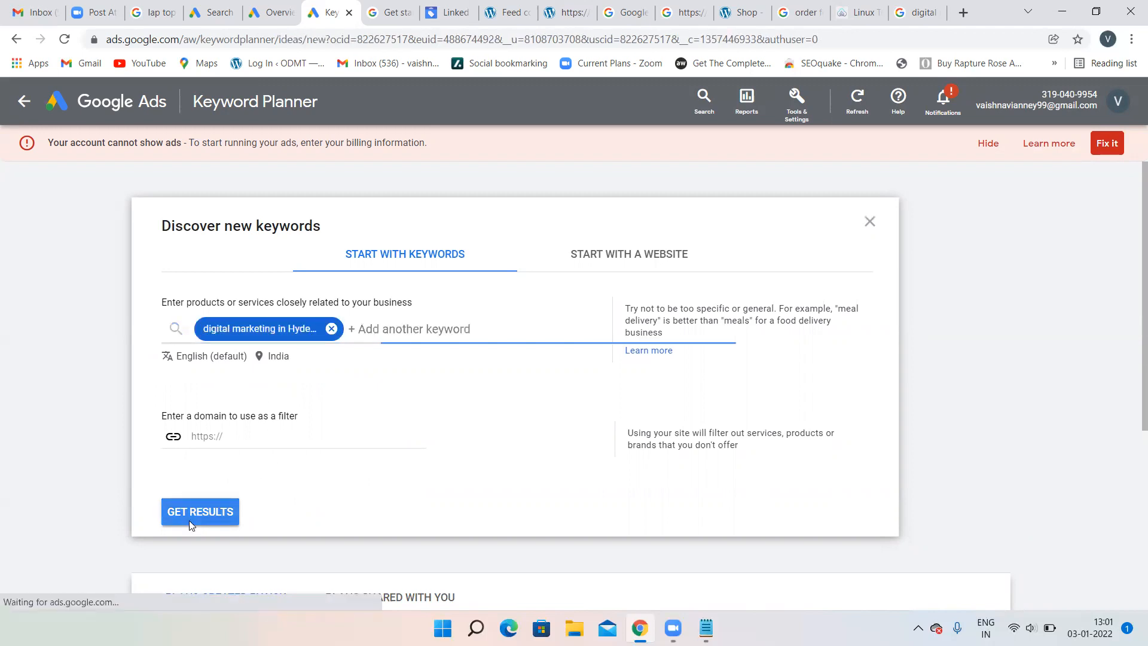
Close the Refine keywords panel and download the 166 keyword ideas as a .csv file
scroll(474, 342, "down", 5)
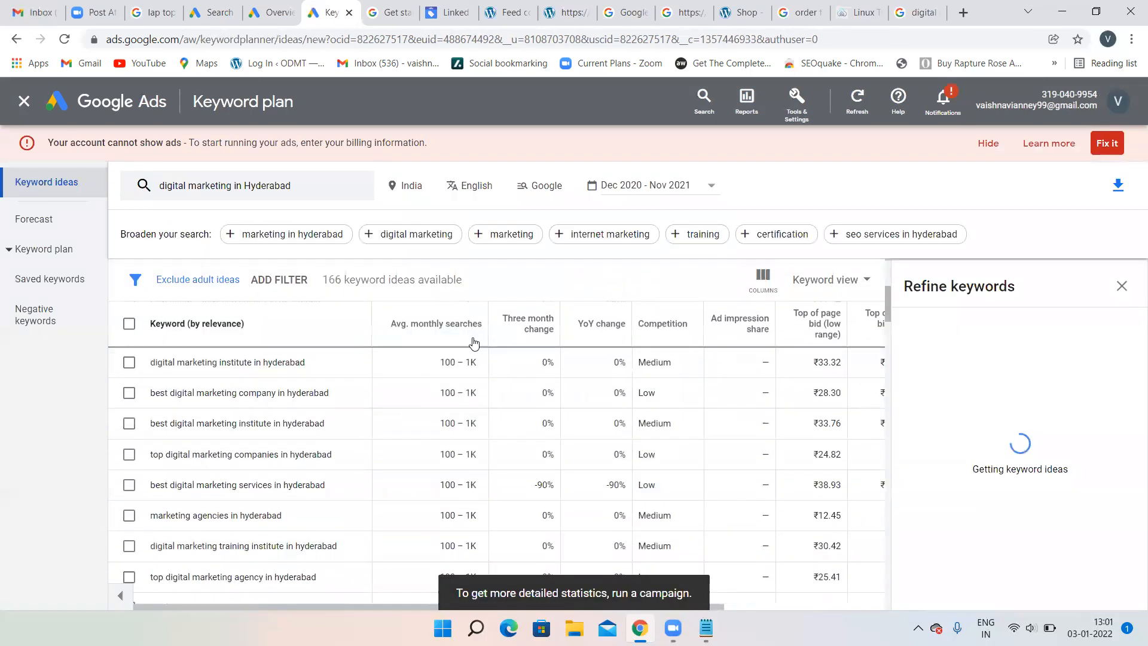
scroll(598, 388, "down", 5)
scroll(747, 403, "down", 5)
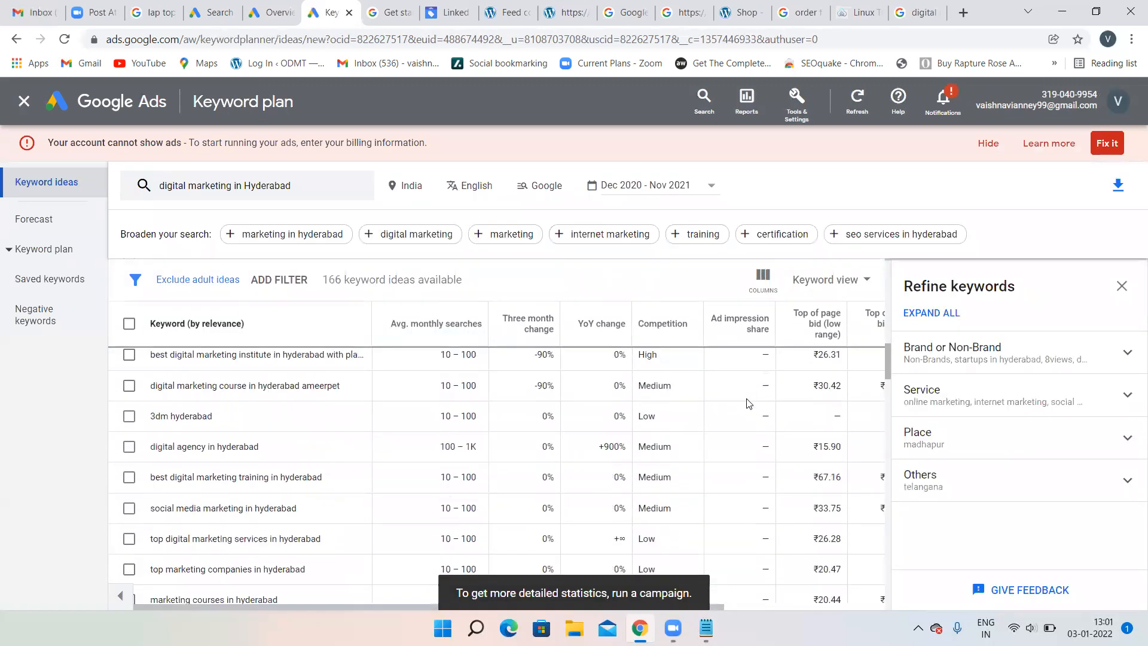
left_click(1120, 286)
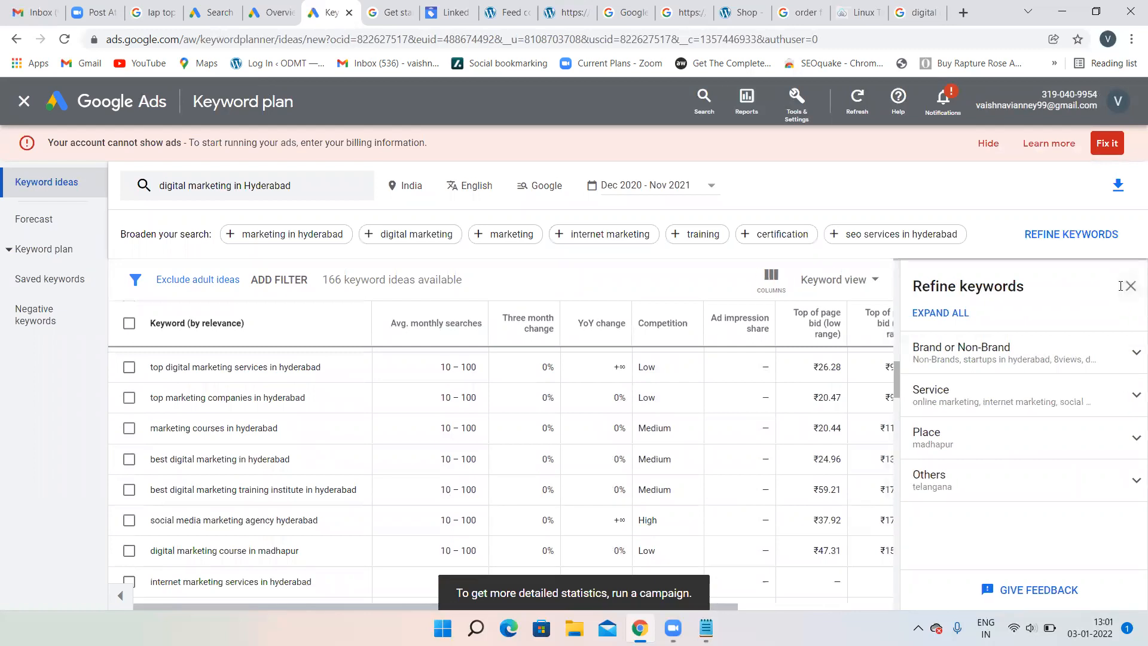
scroll(801, 419, "down", 5)
scroll(802, 418, "down", 5)
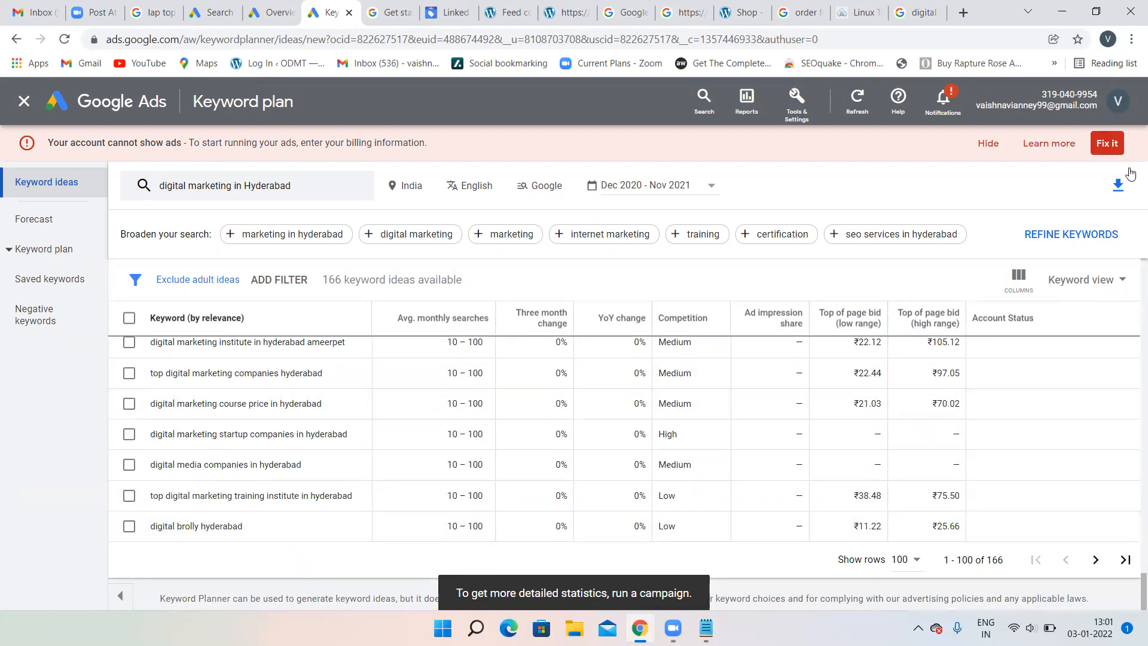
left_click(1118, 190)
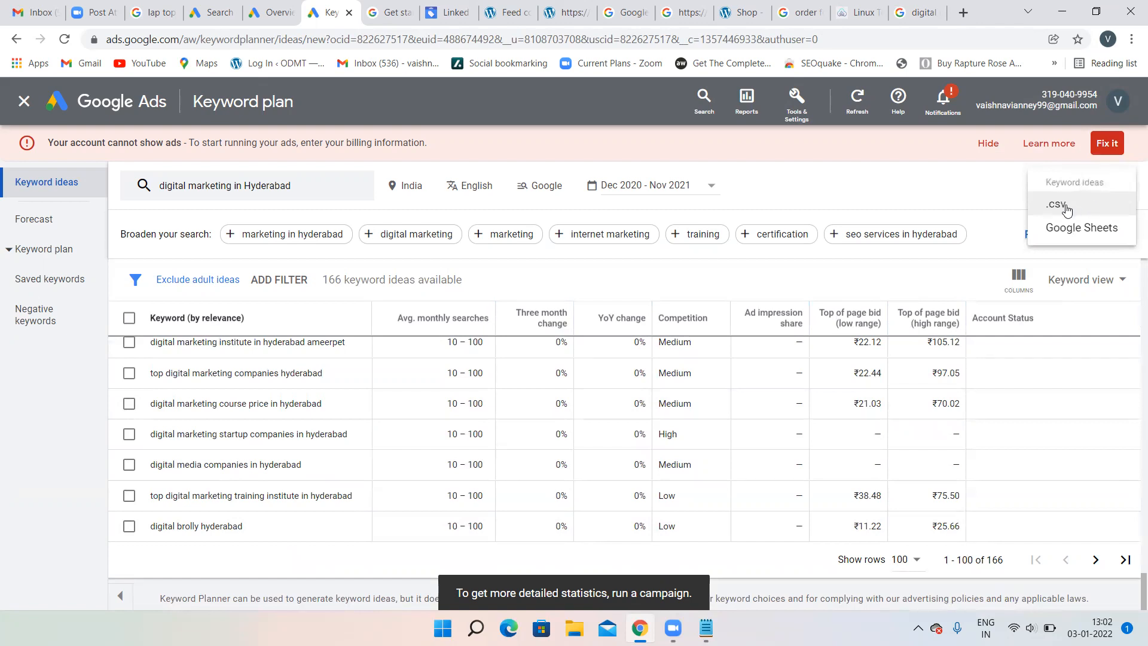
left_click(1067, 207)
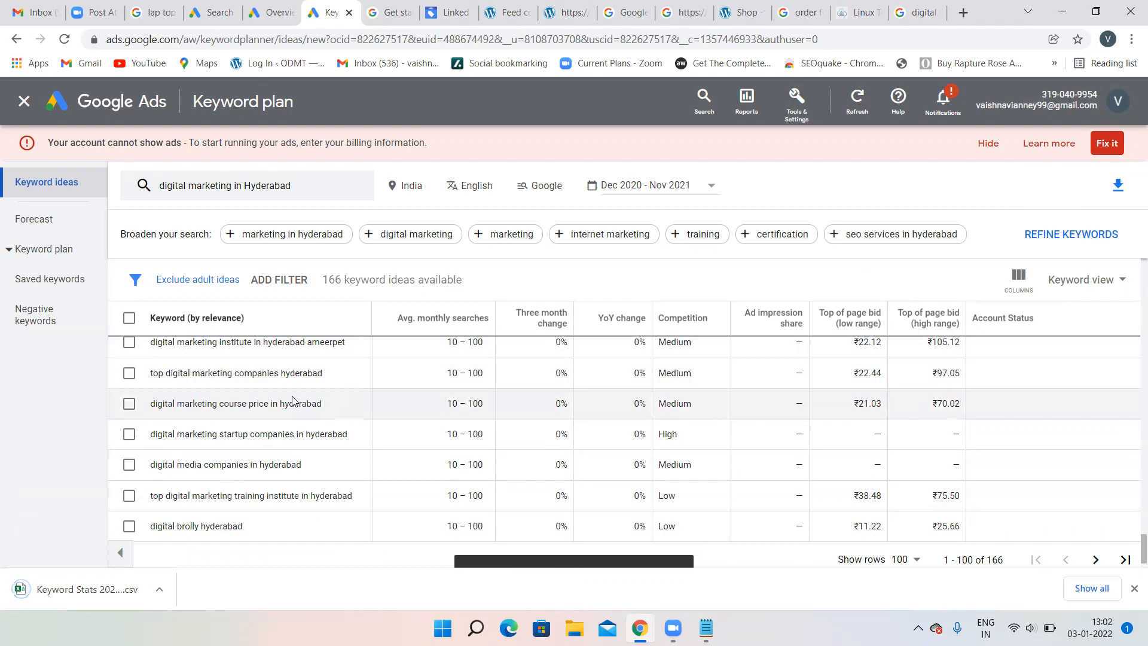
Open the downloaded keyword CSV, dismiss the download notice, and return to the New campaign tab
scroll(290, 400, "up", 12)
scroll(293, 397, "up", 2)
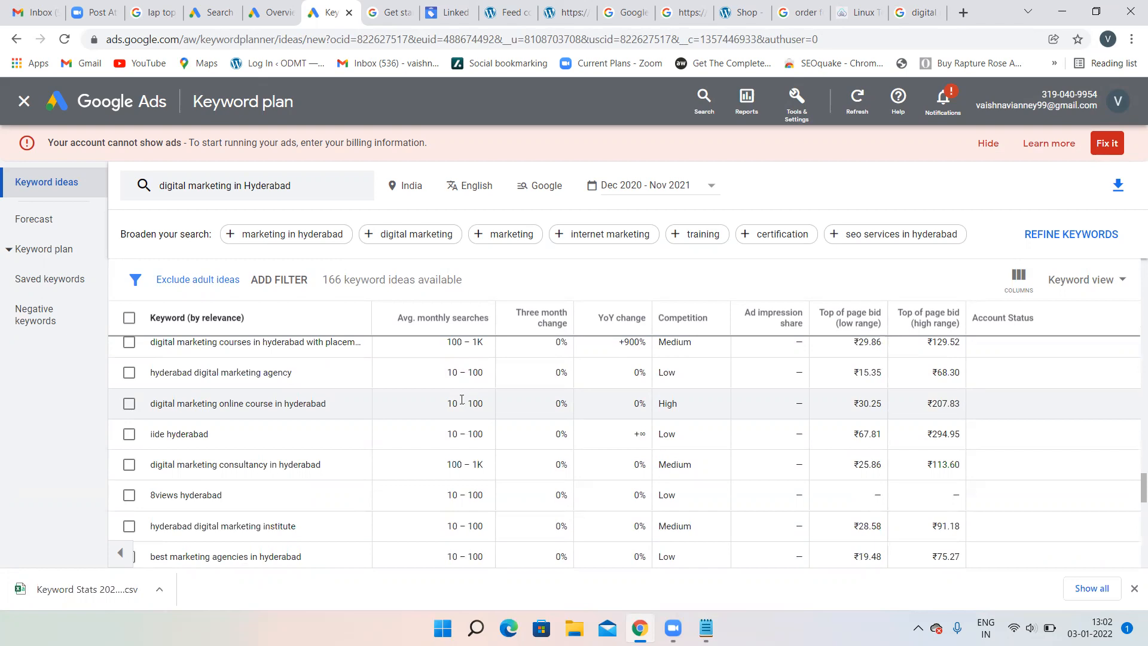
scroll(461, 399, "up", 2)
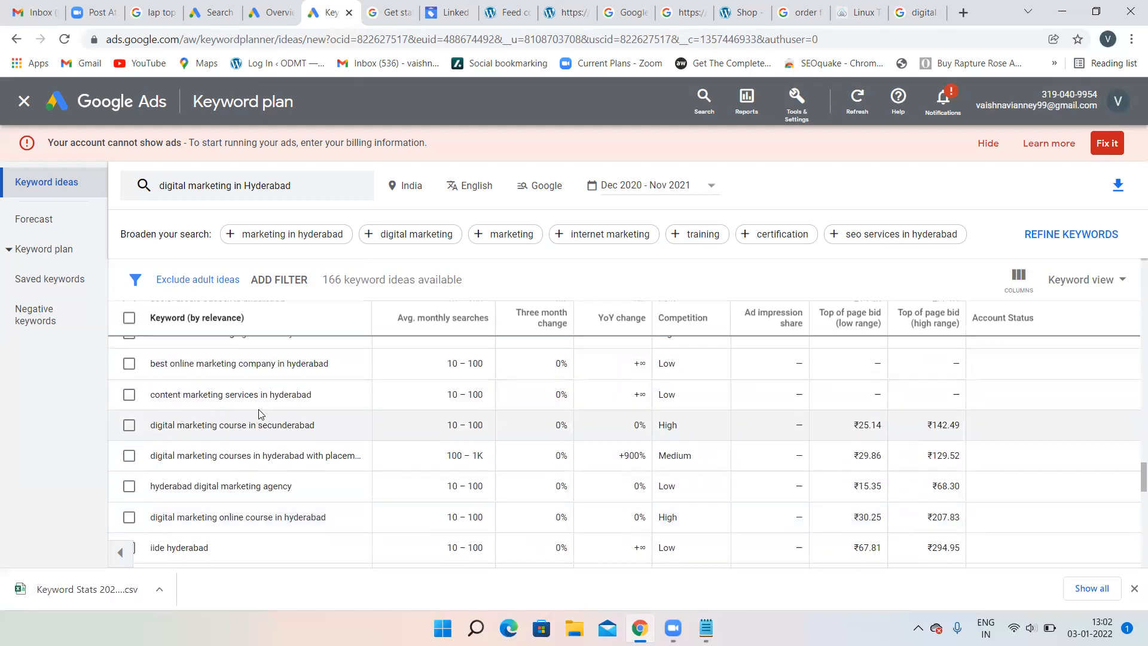
scroll(259, 414, "up", 3)
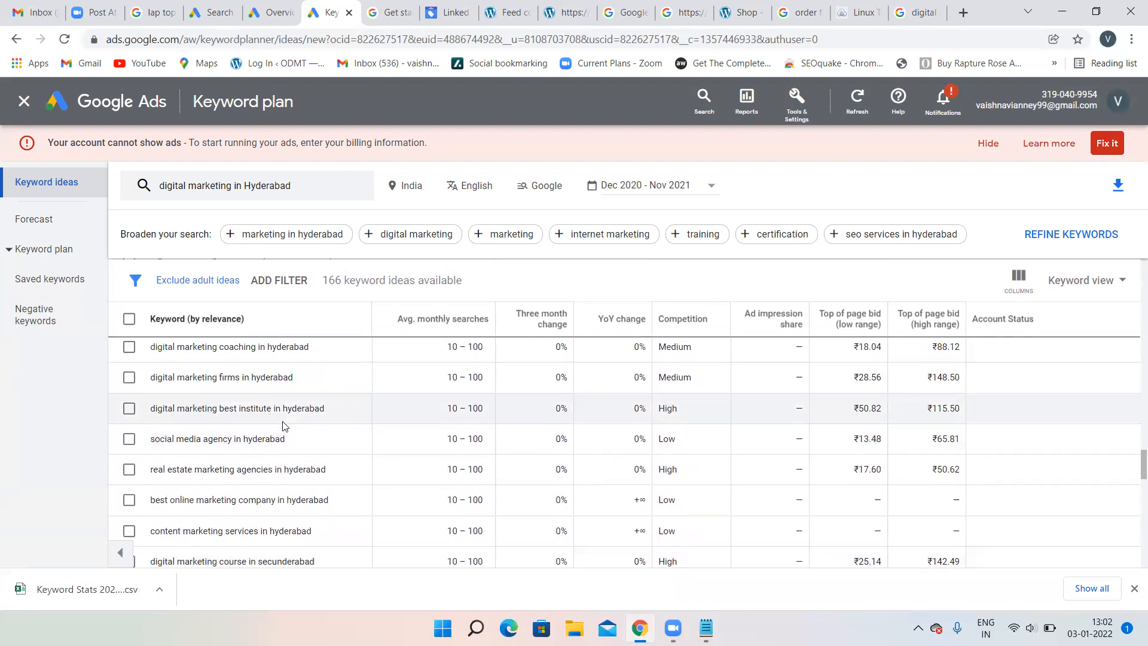
scroll(283, 426, "up", 3)
scroll(283, 426, "up", 3)
scroll(283, 422, "up", 3)
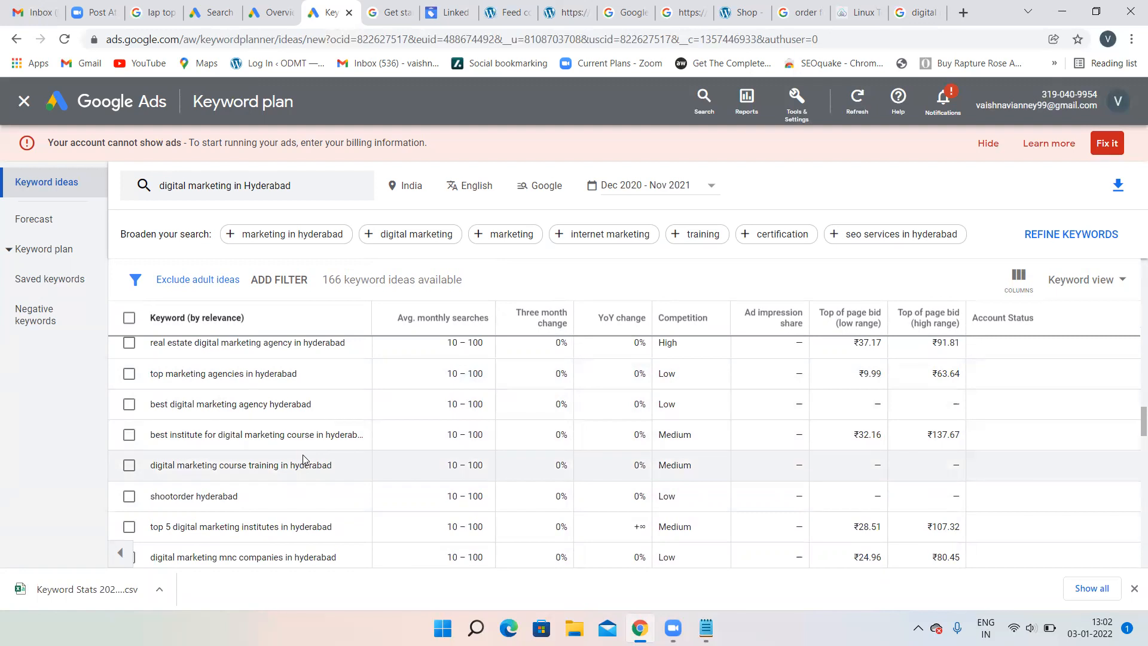
left_click(104, 588)
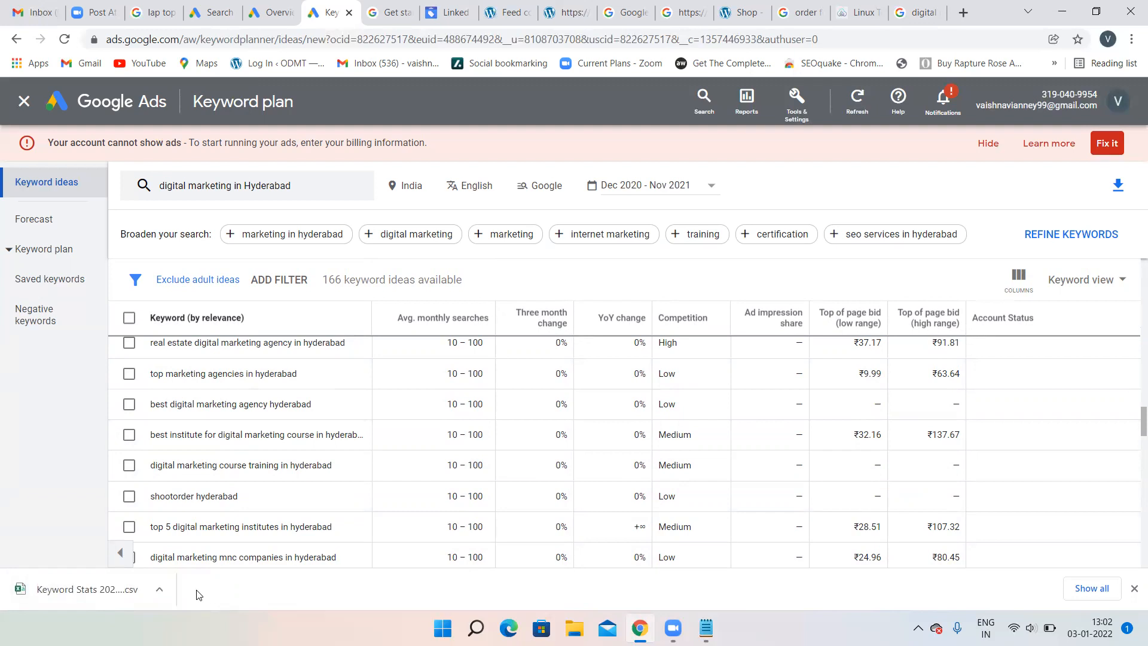
left_click(159, 589)
left_click(191, 493)
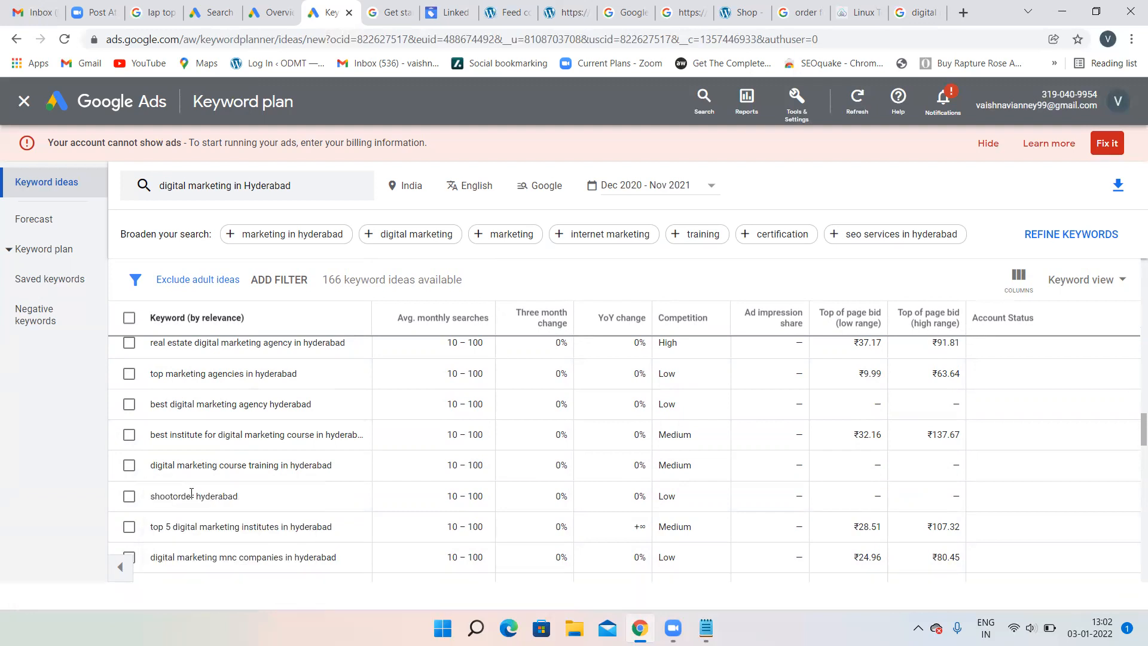
left_click(216, 12)
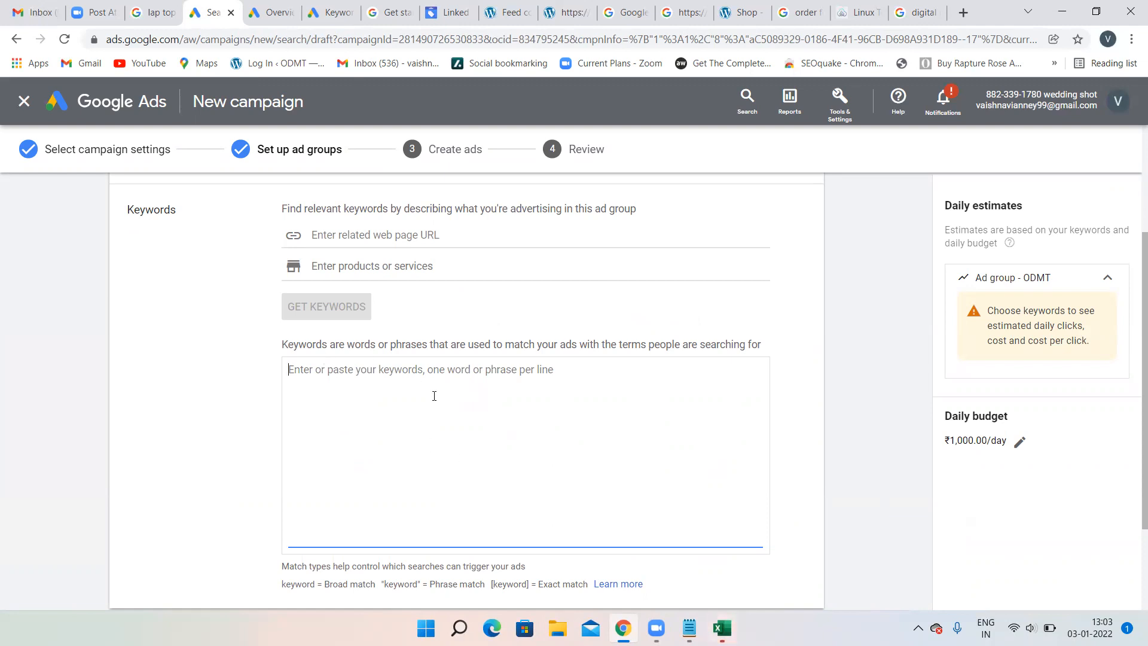
Rename the existing ad group to 'SEO'
scroll(526, 433, "down", 2)
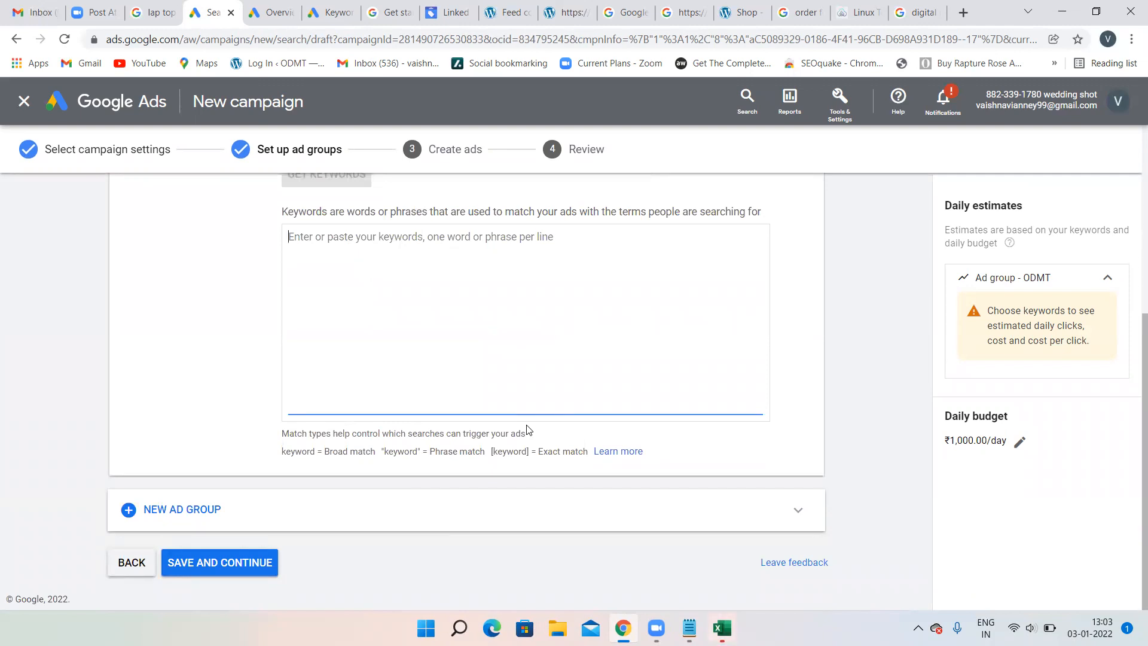
scroll(526, 430, "up", 5)
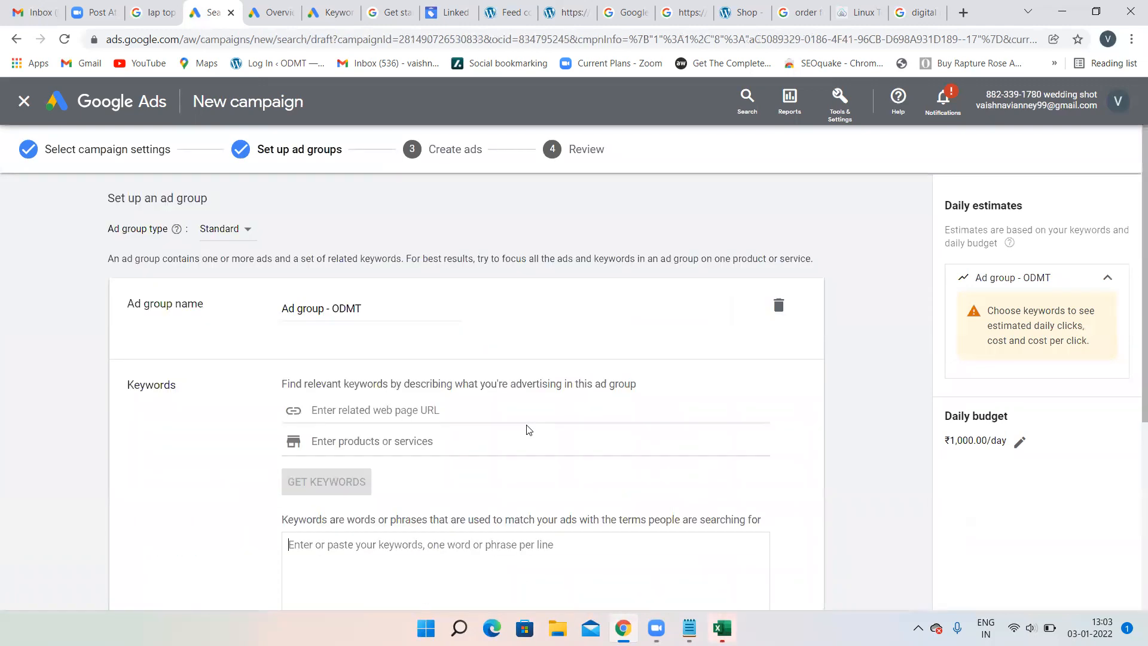
triple_click(367, 309)
key("BackSpace")
type("SEO")
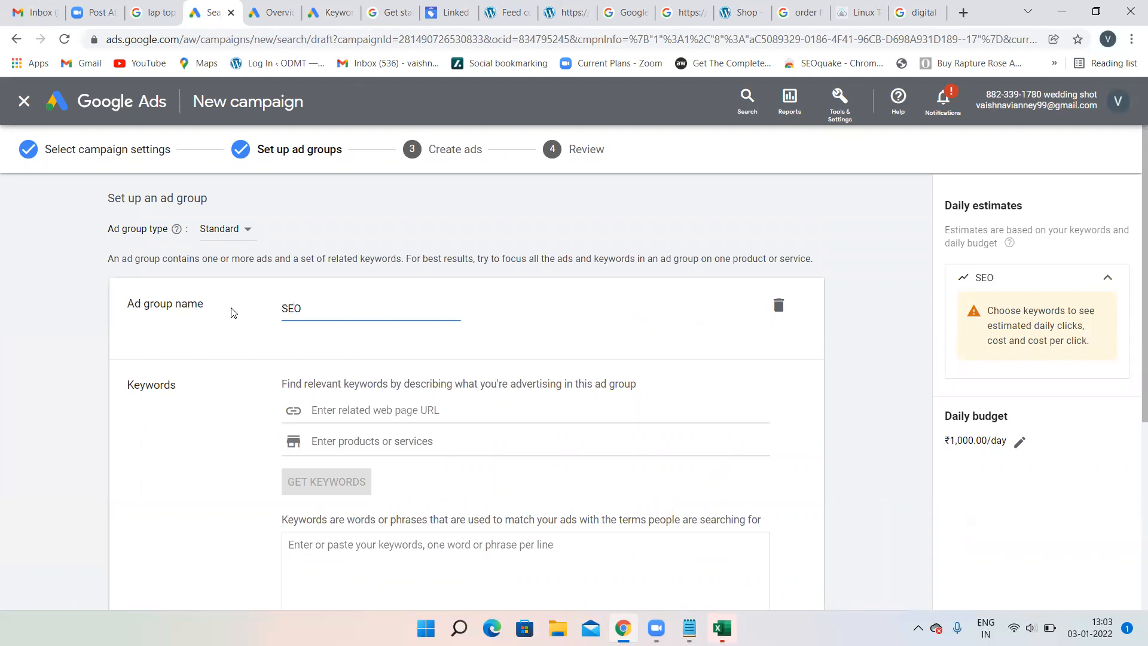
Add a second ad group named 'Google Ads', save both, and open its ad
scroll(304, 335, "down", 5)
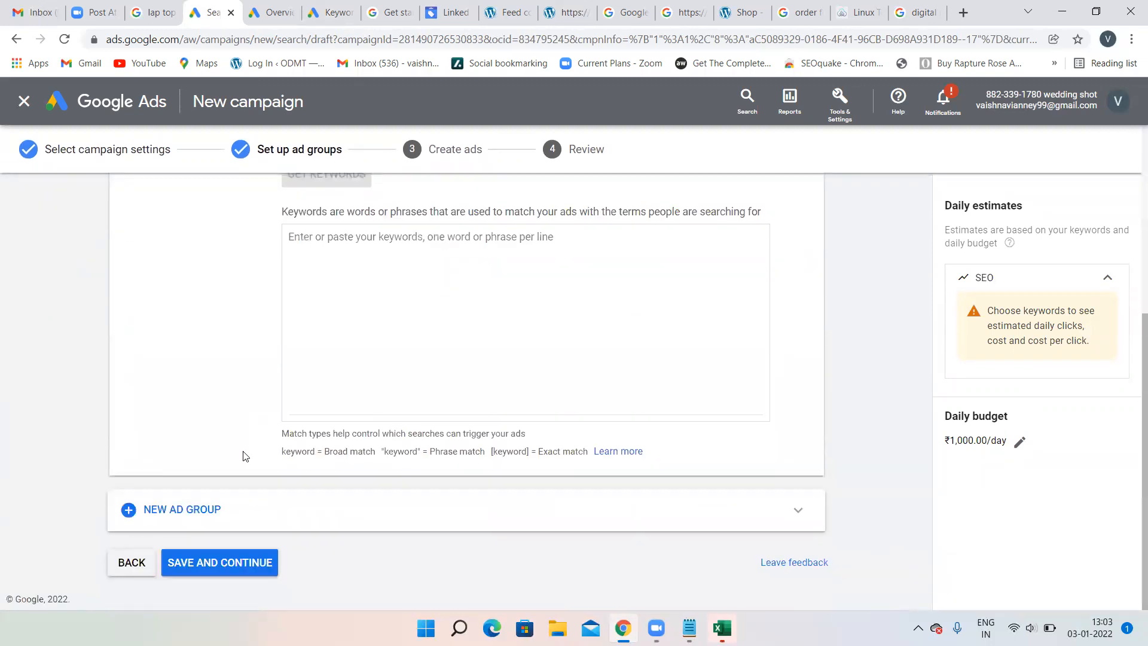
left_click(168, 511)
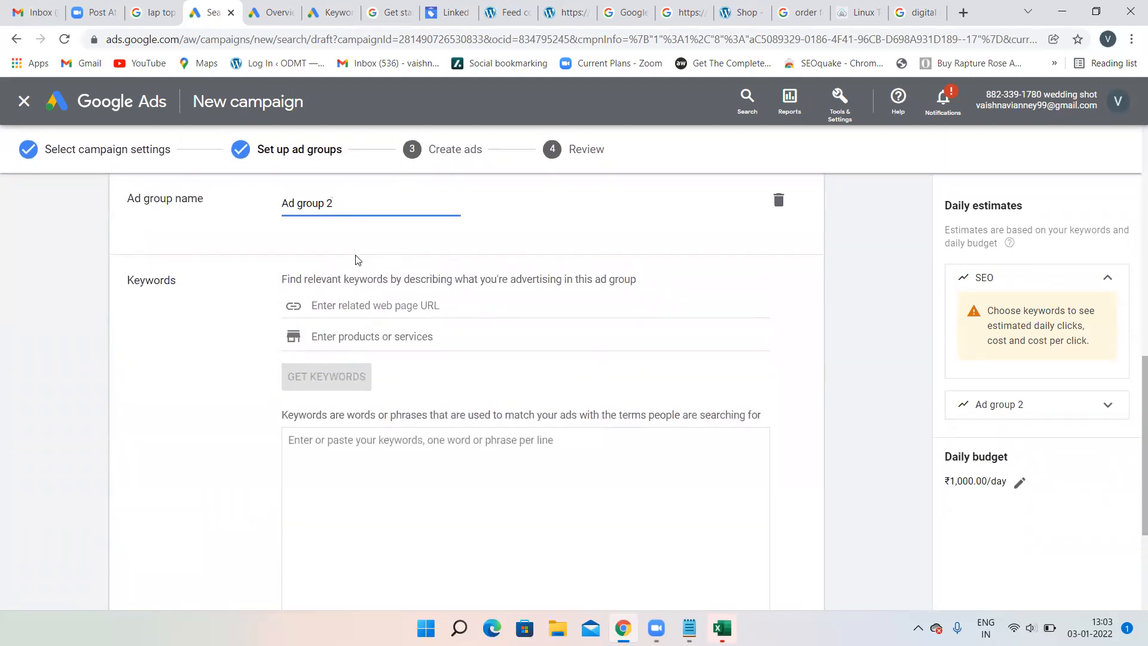
key("BackSpace")
key("BackSpace")
key("BackSpace")
key("BackSpace")
key("BackSpace")
key("BackSpace")
key("BackSpace")
key("BackSpace")
type("Google ")
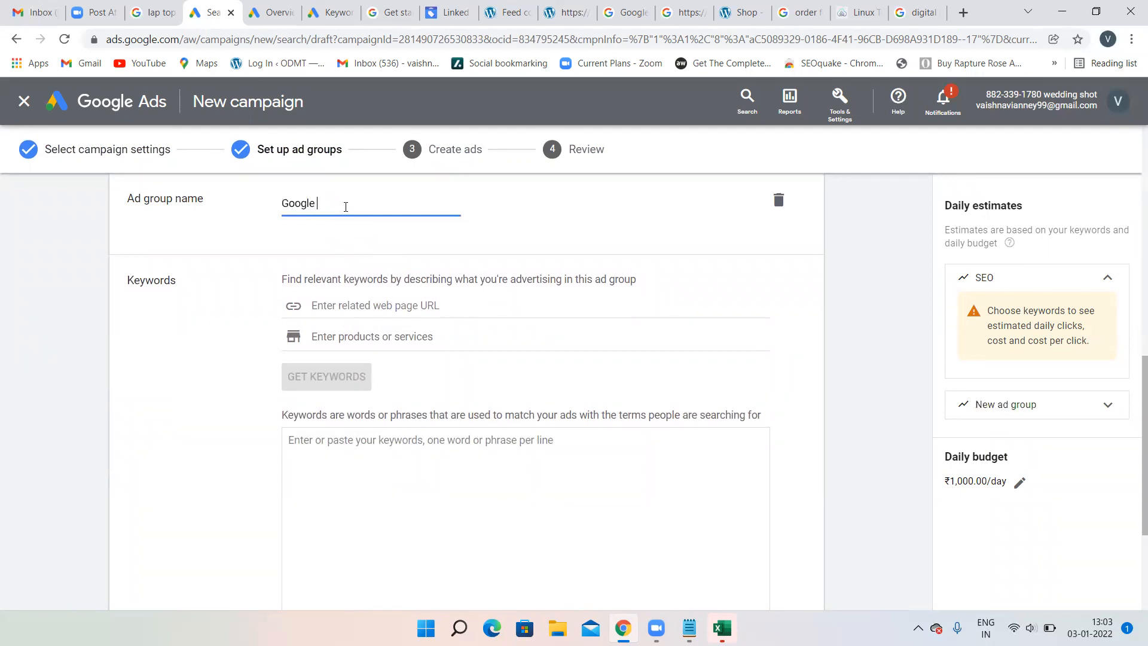
type("Ads")
scroll(474, 393, "down", 3)
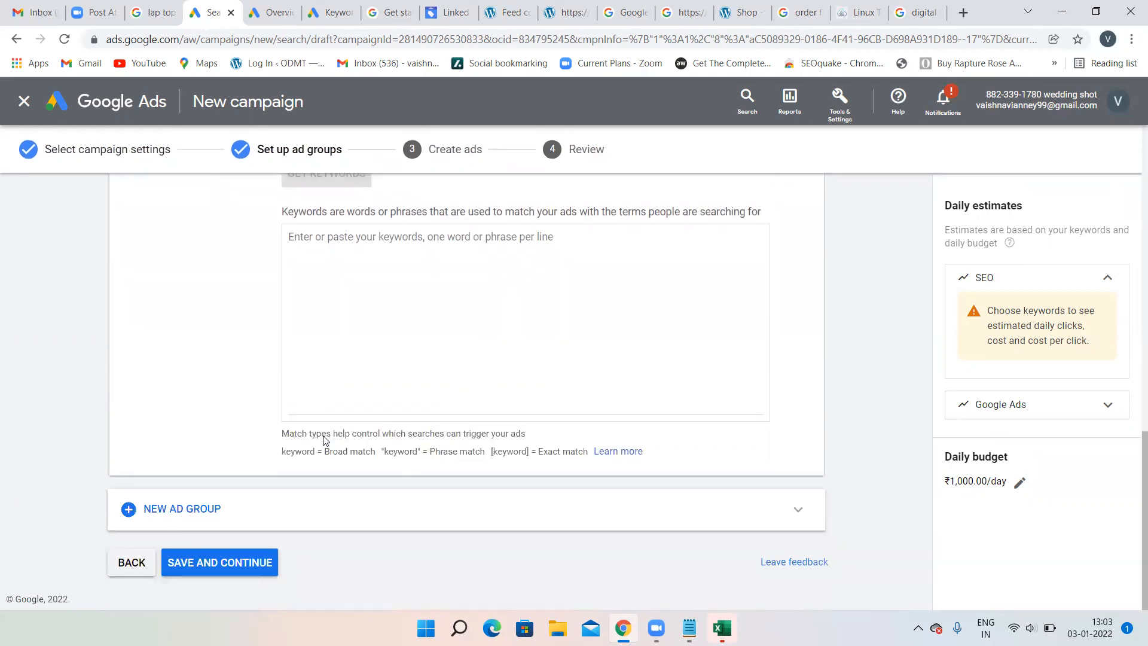
left_click(217, 561)
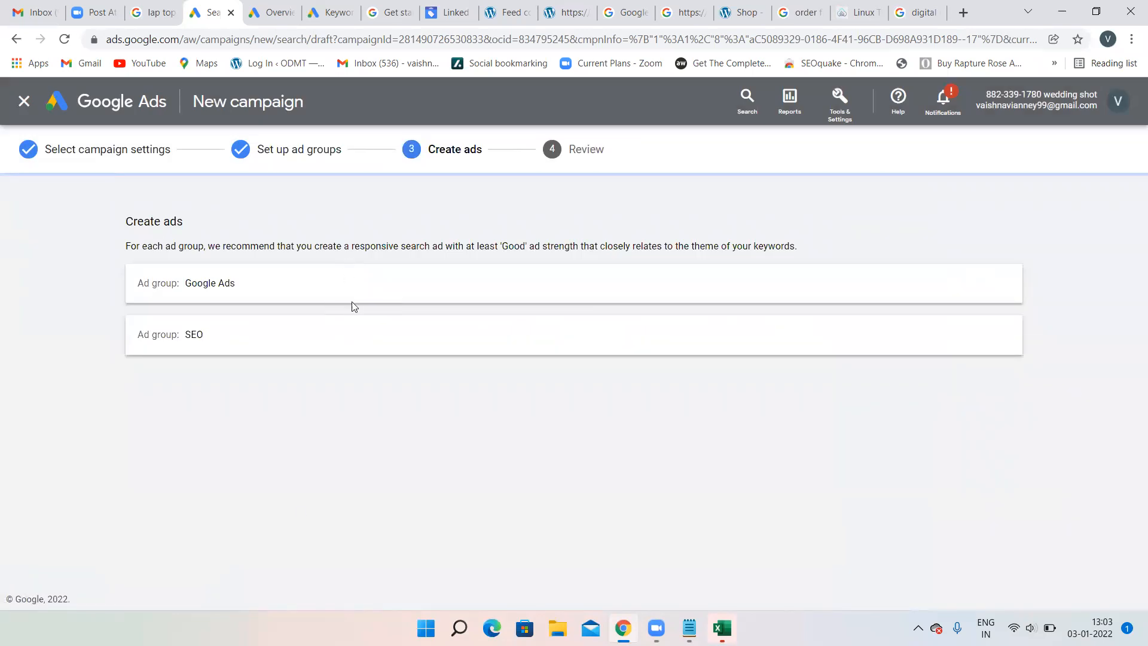
left_click(351, 299)
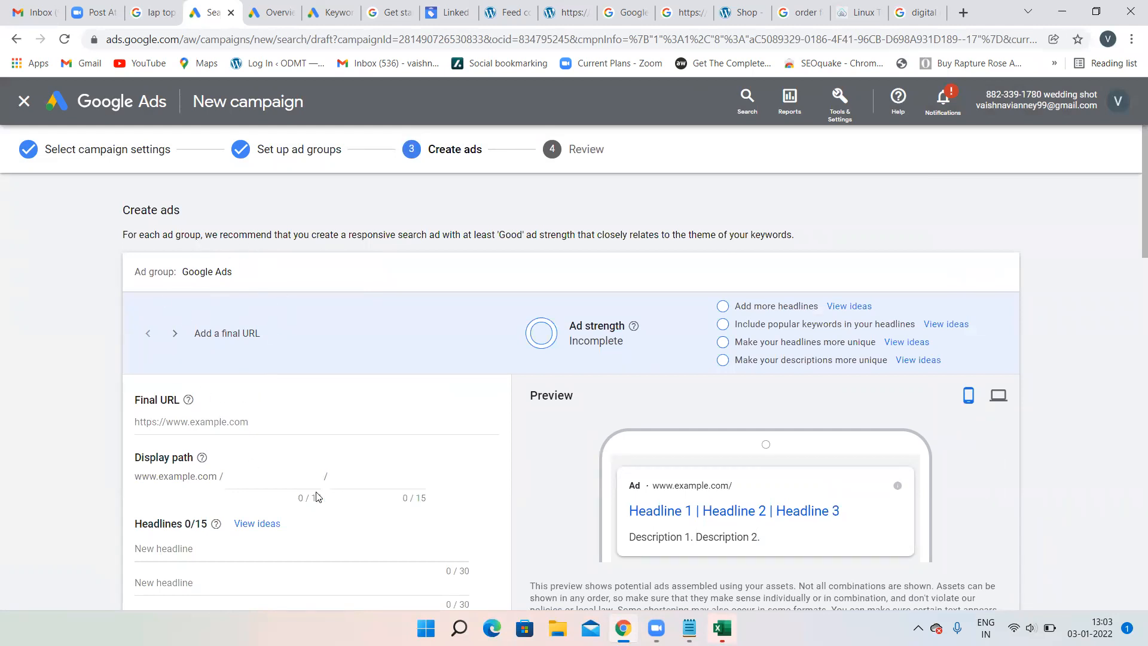
Review the Google Ads group's ad editor and focus its empty Final URL field
scroll(315, 494, "down", 10)
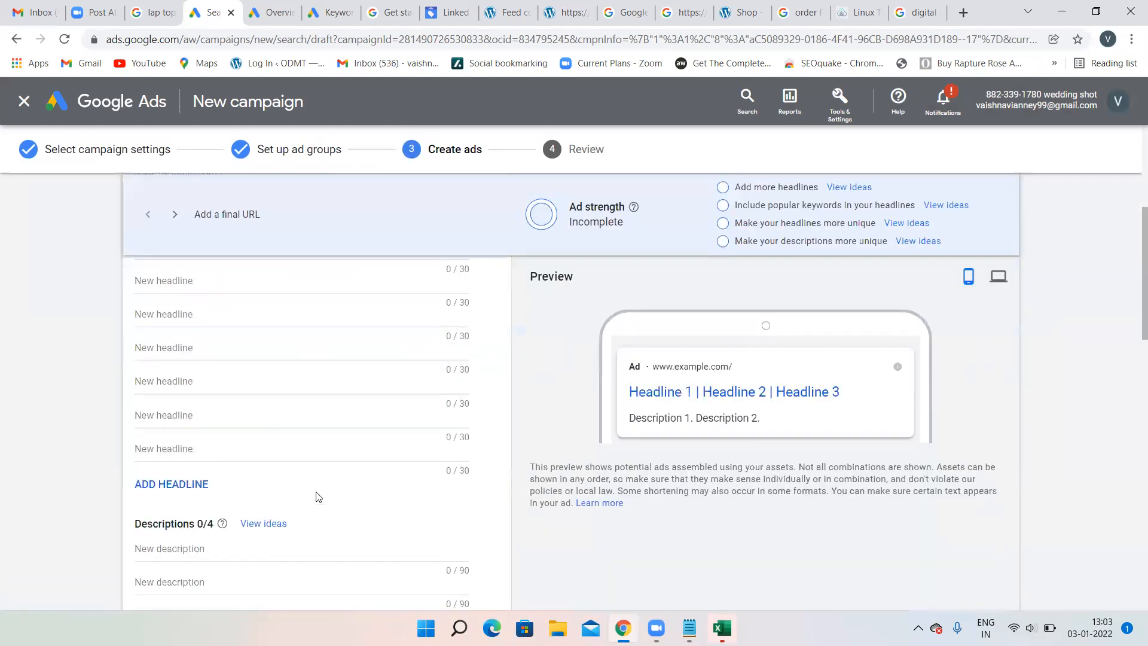
scroll(311, 487, "up", 9)
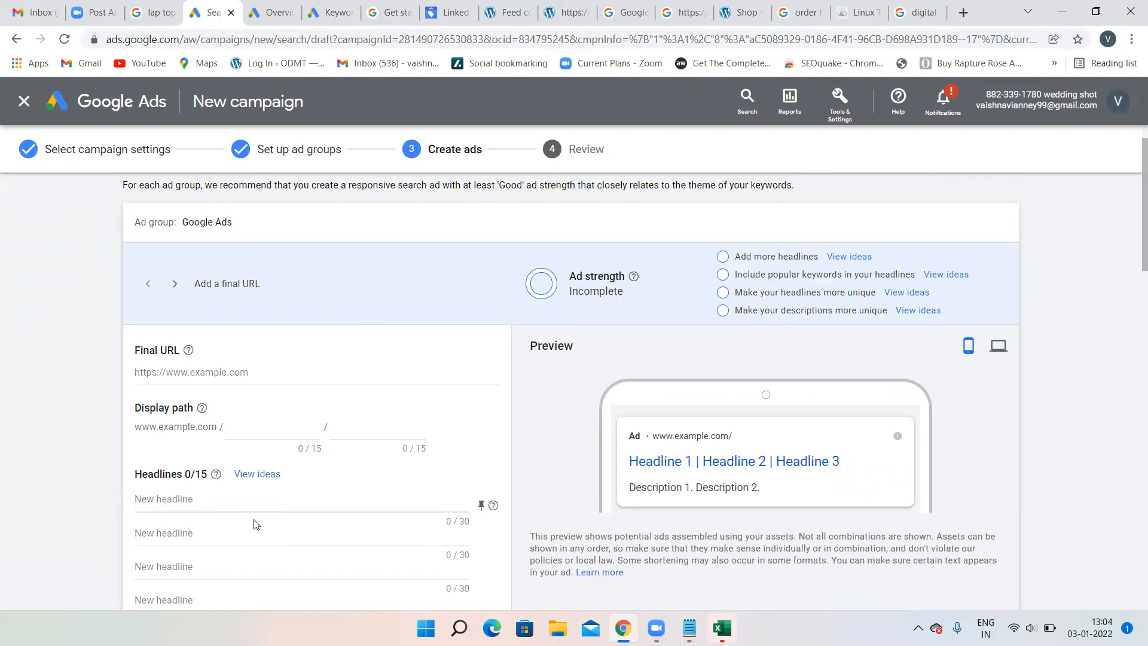
scroll(255, 524, "down", 3)
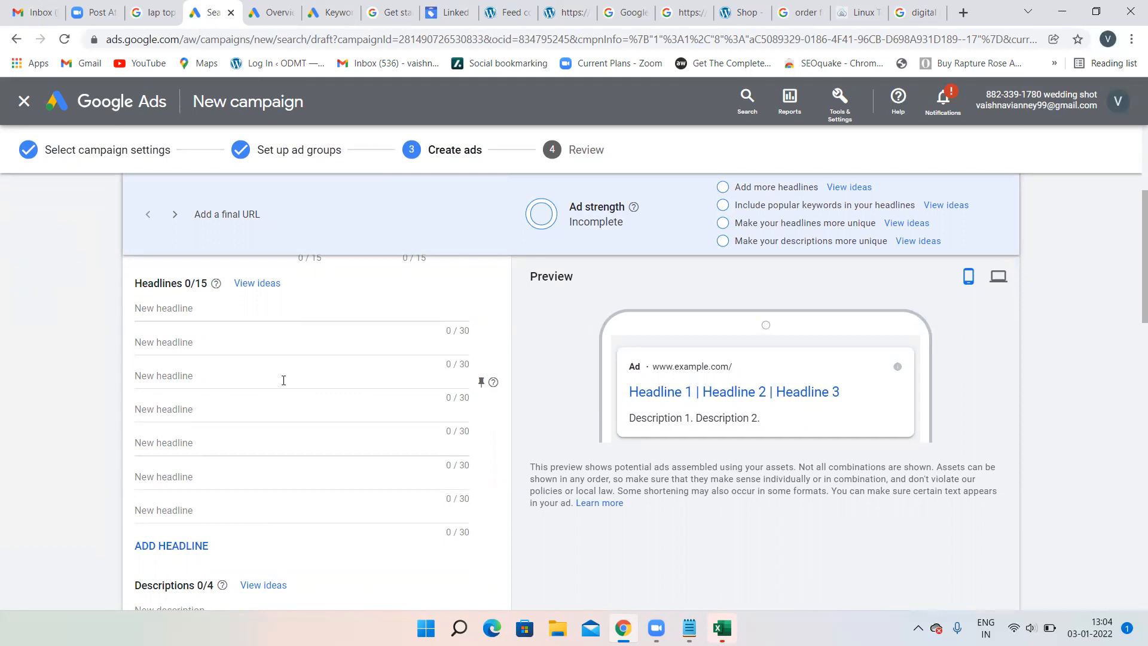
scroll(283, 380, "down", 8)
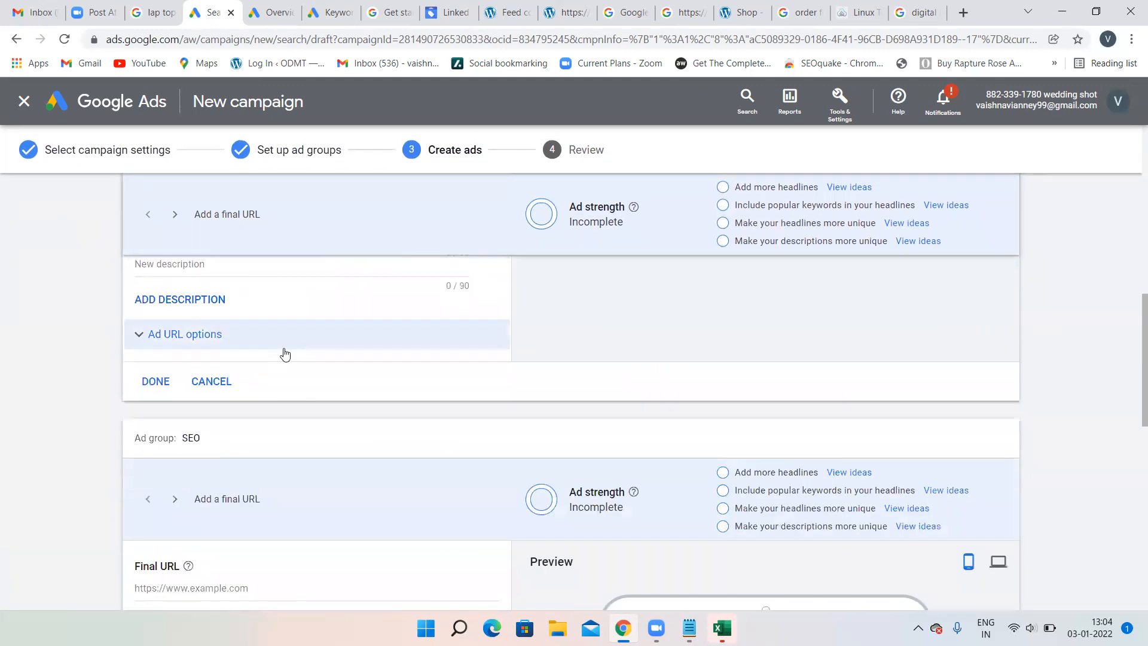
scroll(284, 350, "down", 2)
scroll(285, 344, "up", 15)
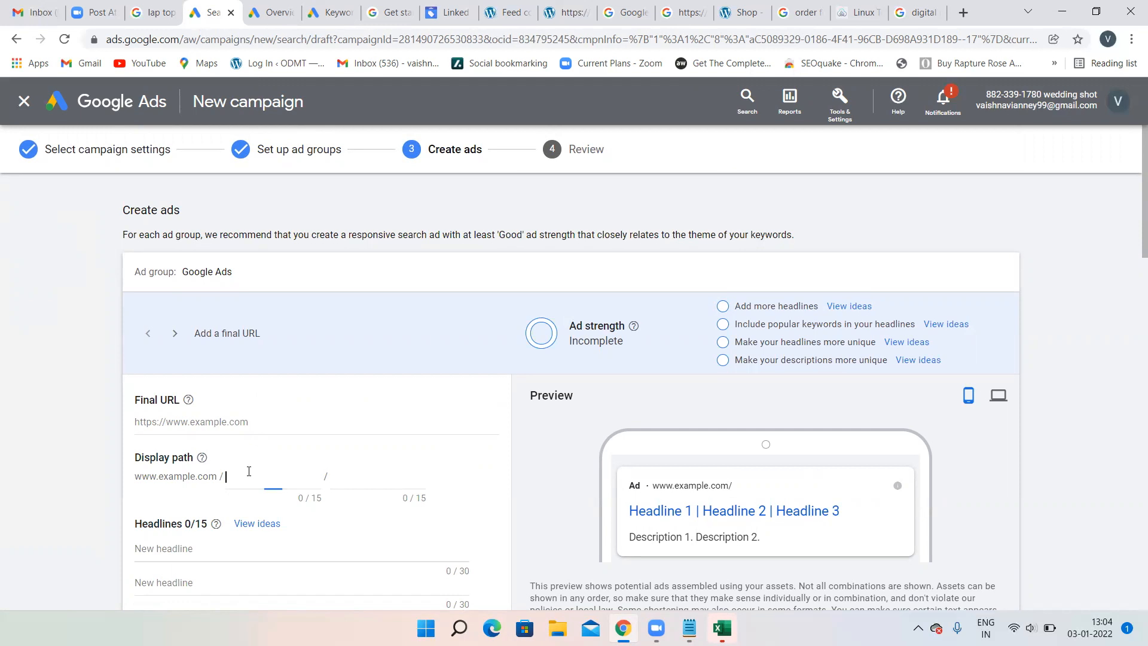
left_click(204, 423)
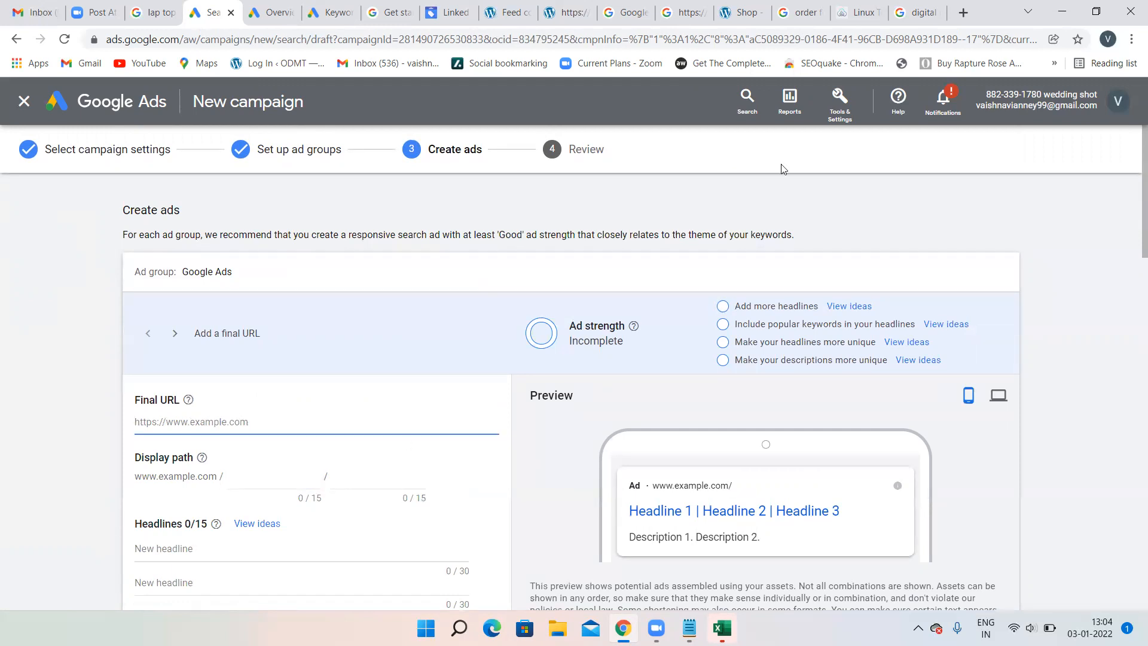
left_click(846, 8)
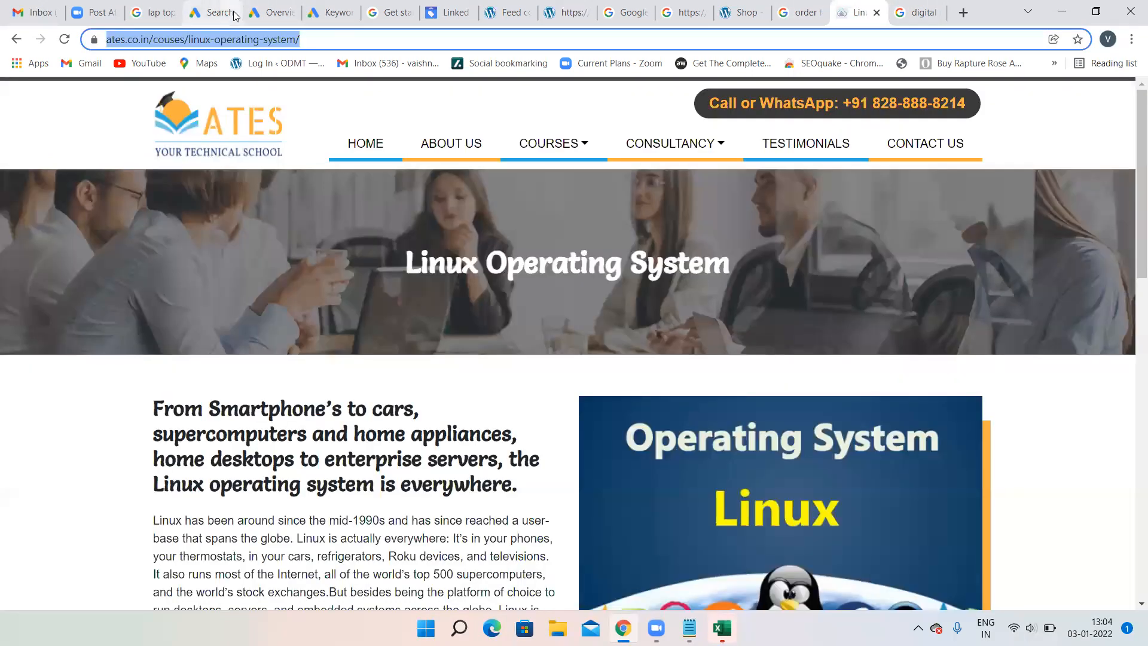
left_click(169, 33)
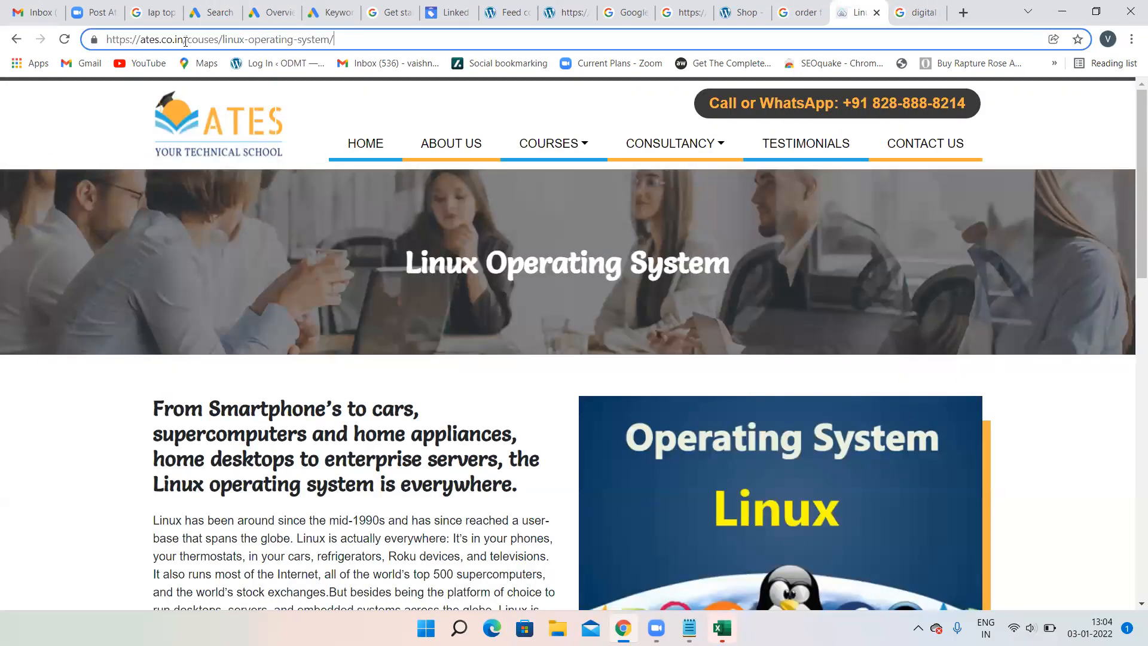
left_click_drag(185, 41, 98, 39)
key("ctrl+c")
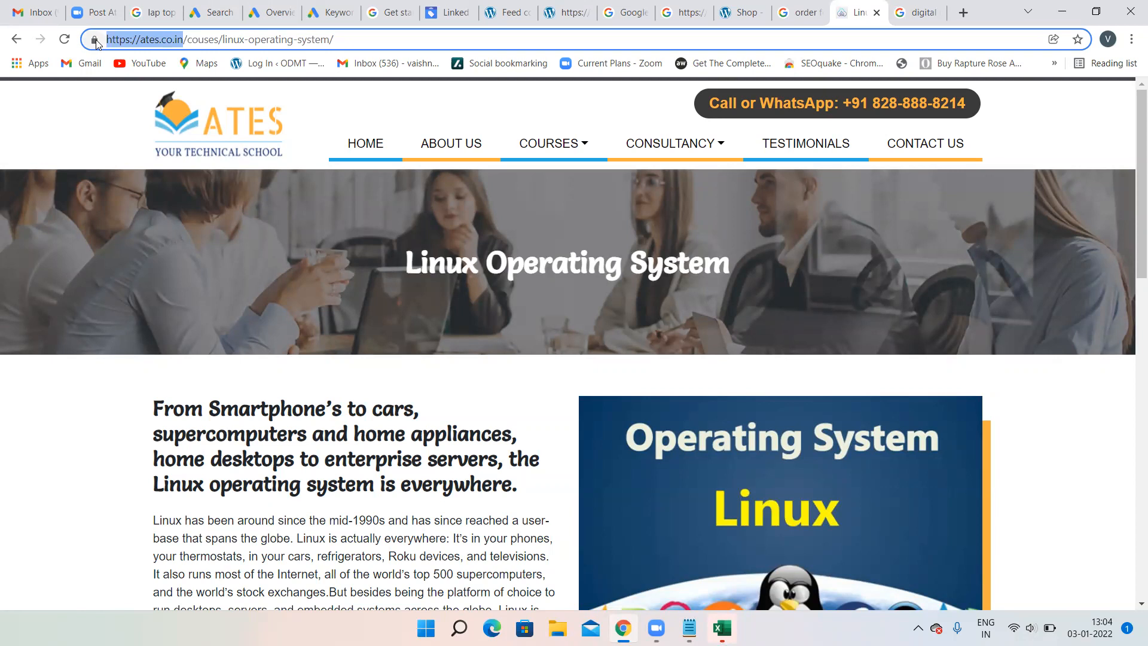
left_click(204, 9)
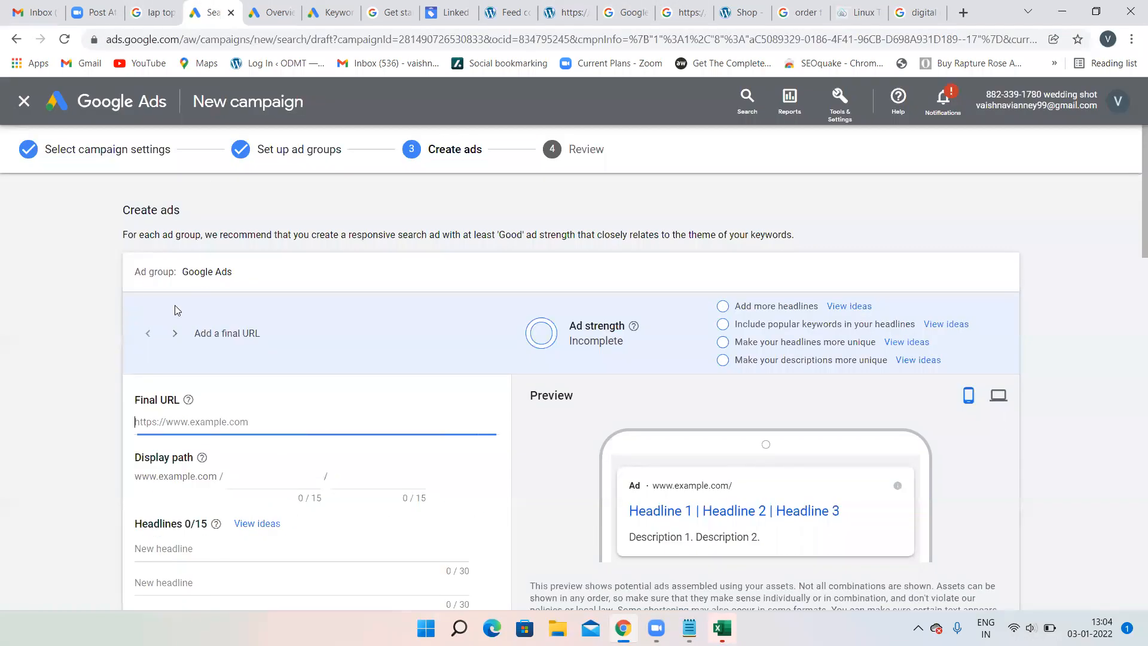
key("ctrl+v")
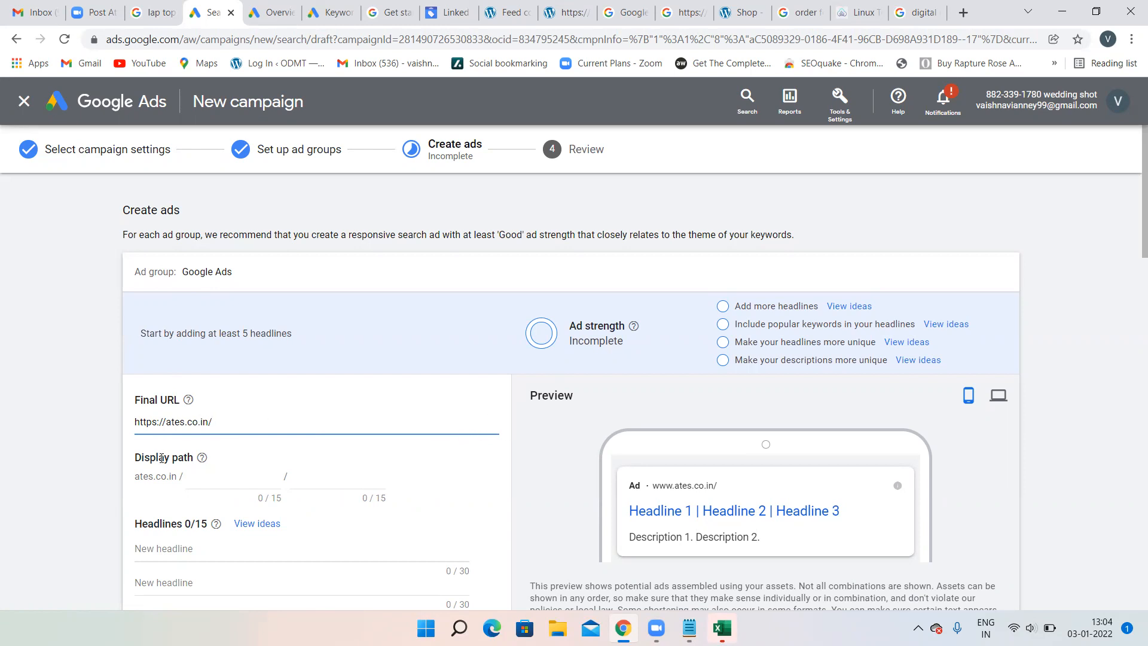
left_click(220, 481)
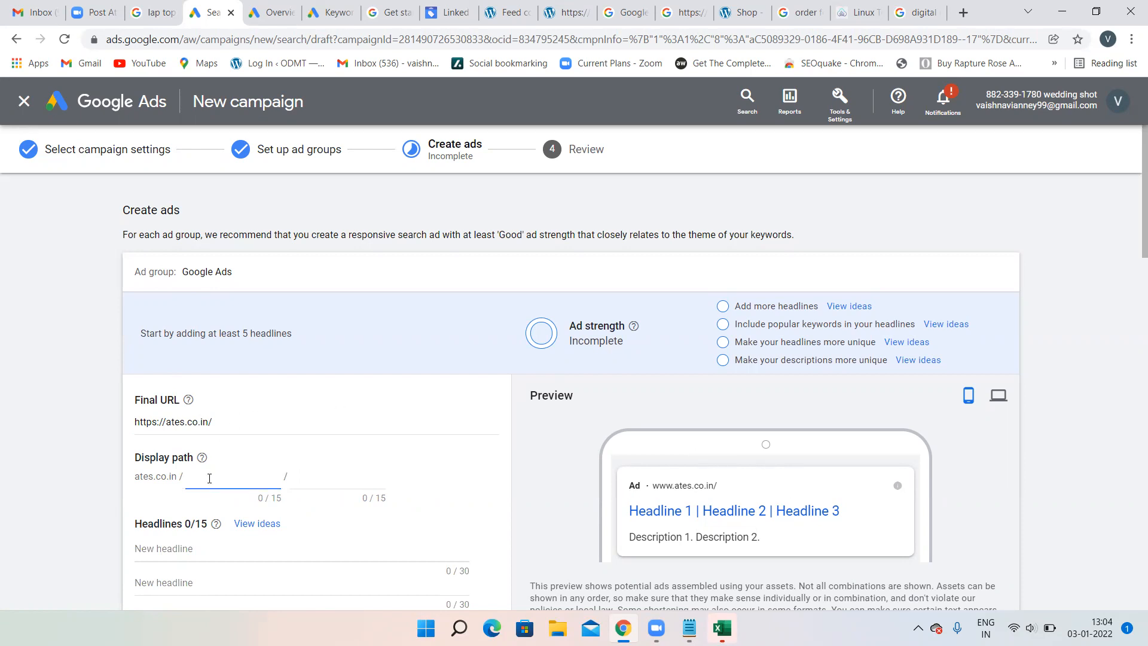
type("SEO")
left_click(227, 427)
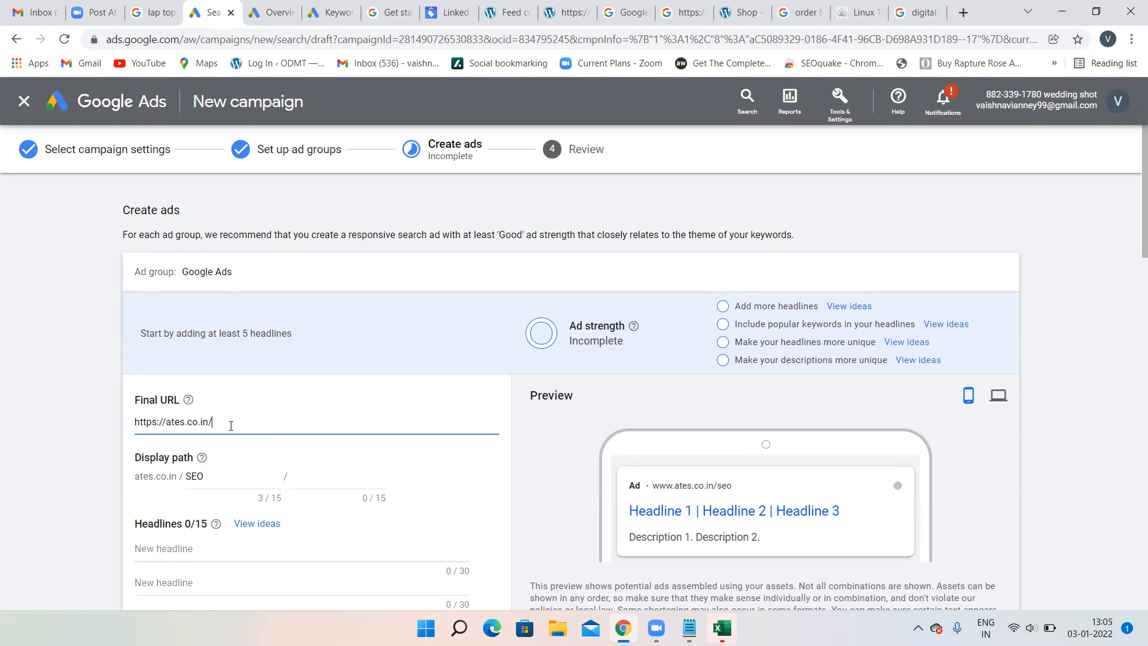
Open the ATES Linux Operating System course page and select its full address
left_click(857, 12)
mouse_move(594, 146)
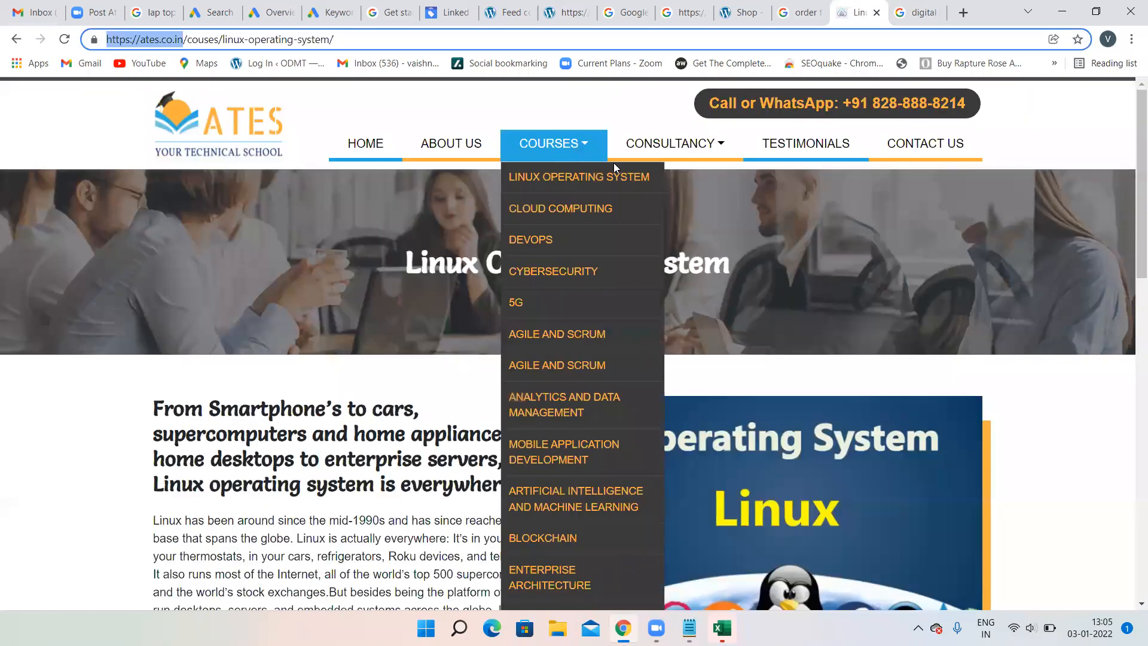
left_click(593, 186)
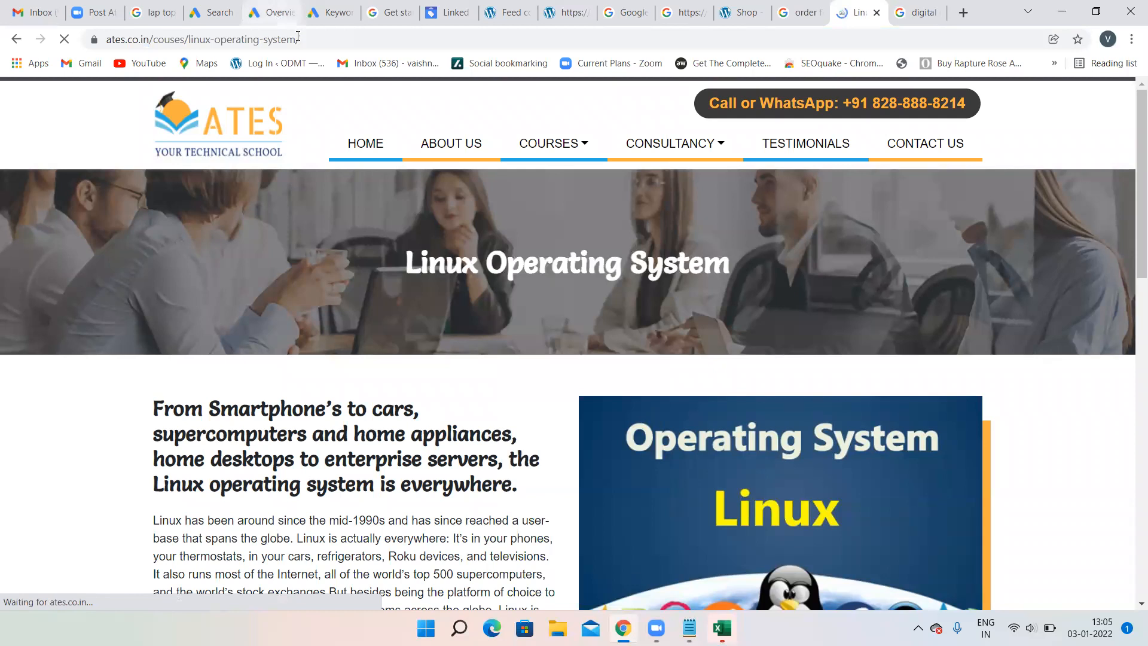
left_click_drag(317, 39, 107, 40)
key("ctrl+c")
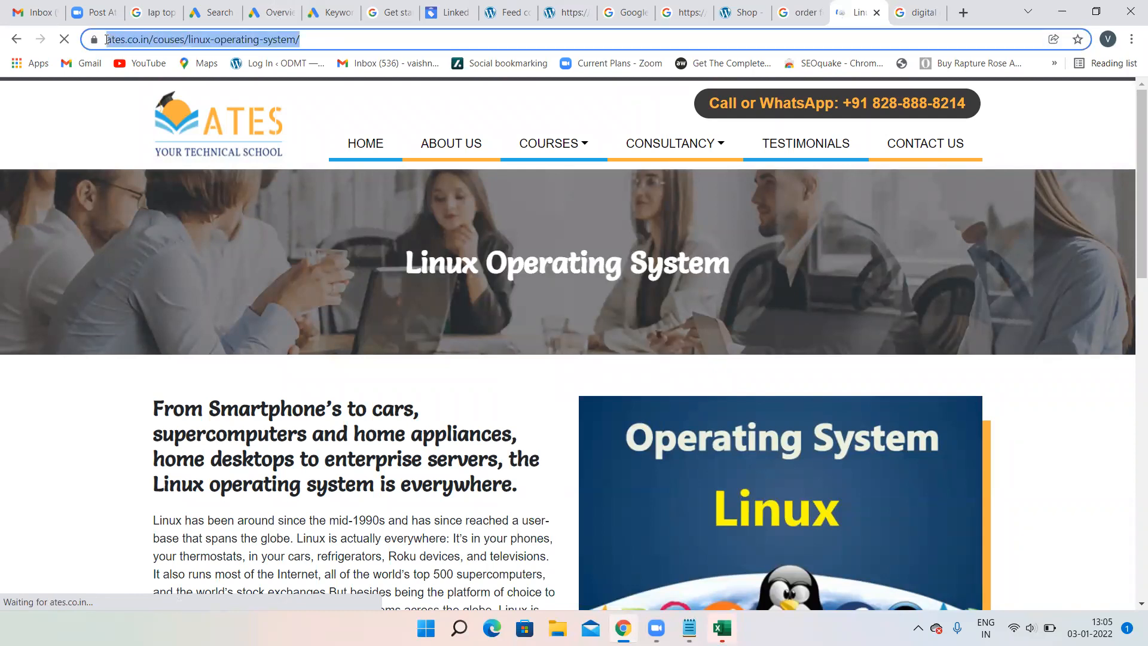
Set the Final URL to the Linux course page and display path to 'Linux' / 'Operating'
left_click(210, 7)
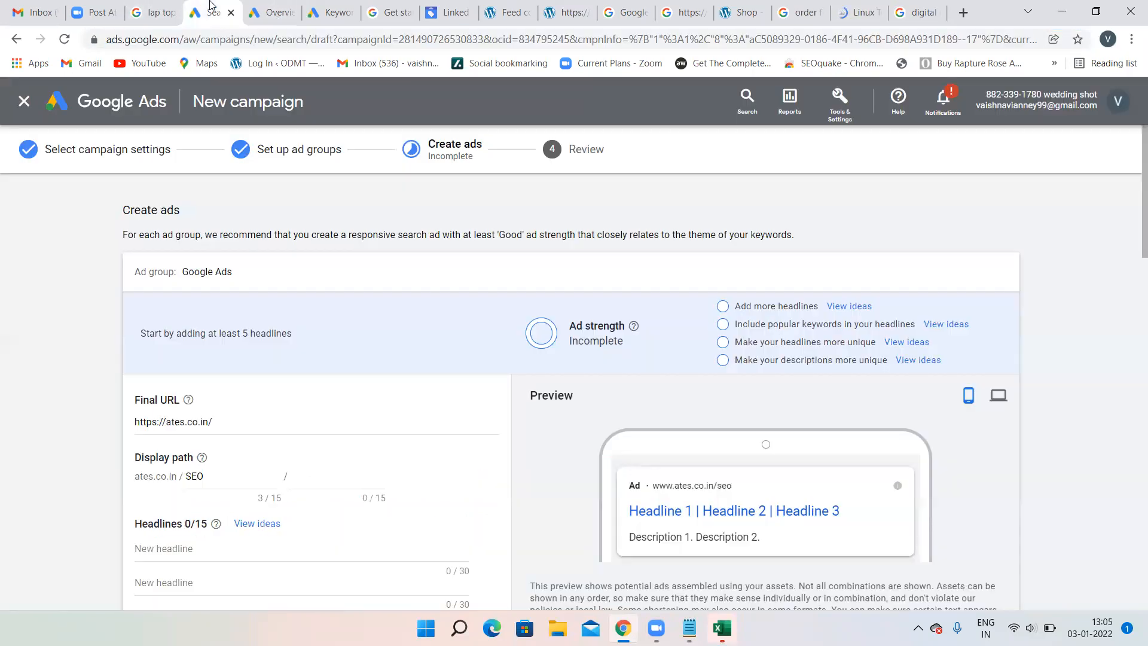
left_click_drag(220, 422, 67, 419)
key("BackSpace")
key("ctrl+v")
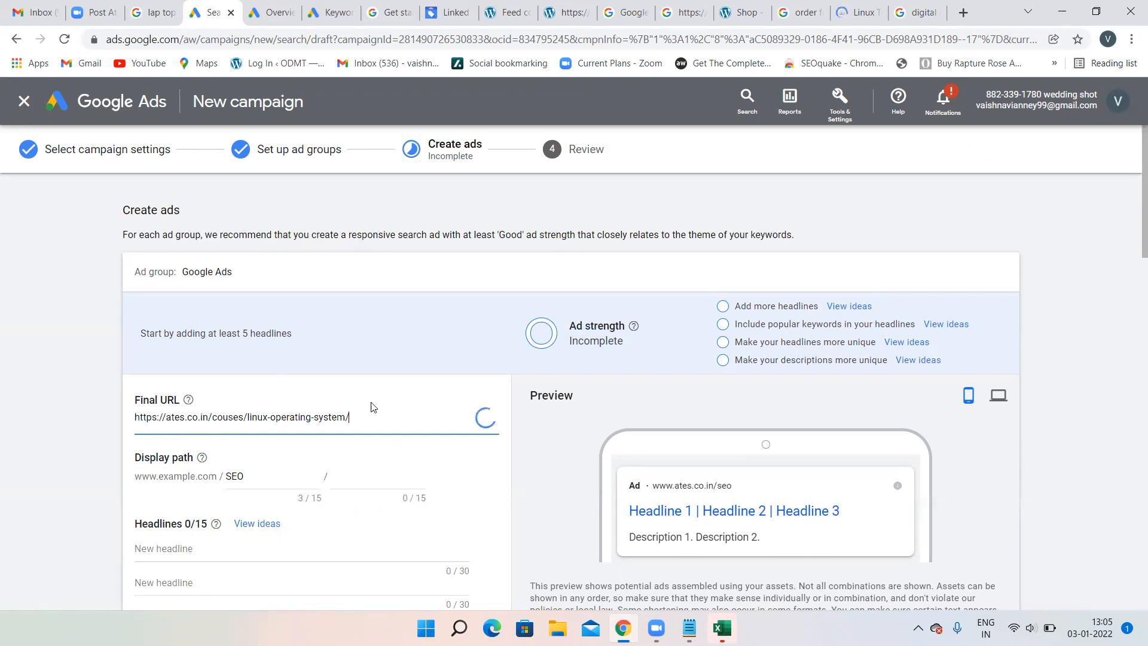
left_click(212, 479)
key("BackSpace")
key("BackSpace")
key("BackSpace")
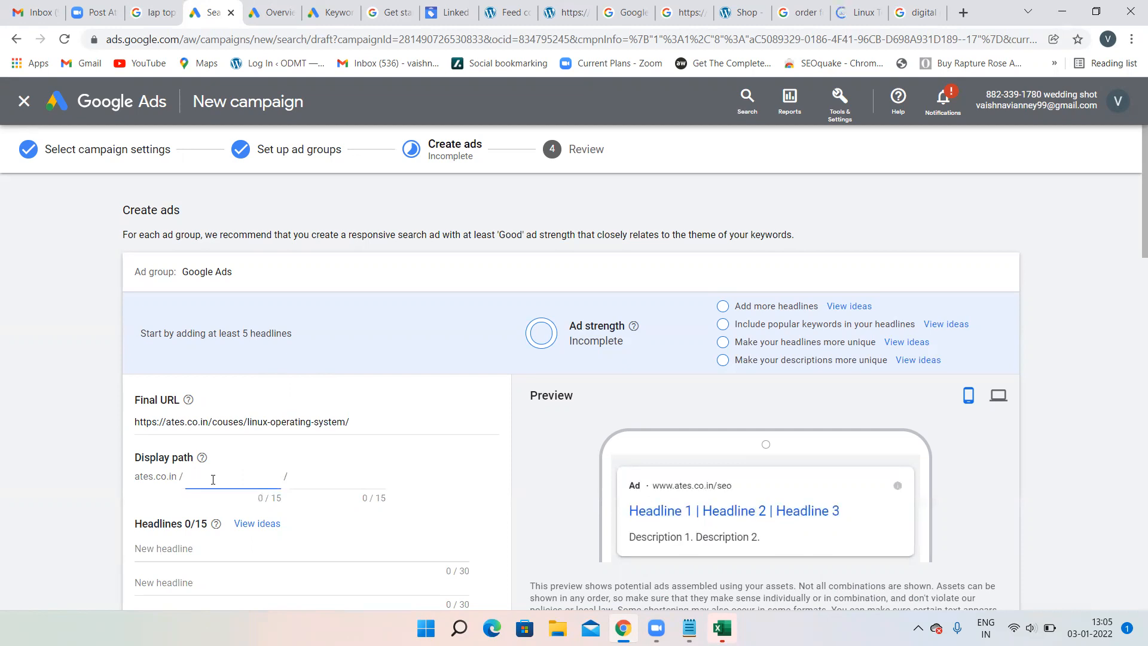
type("Linux")
left_click(313, 478)
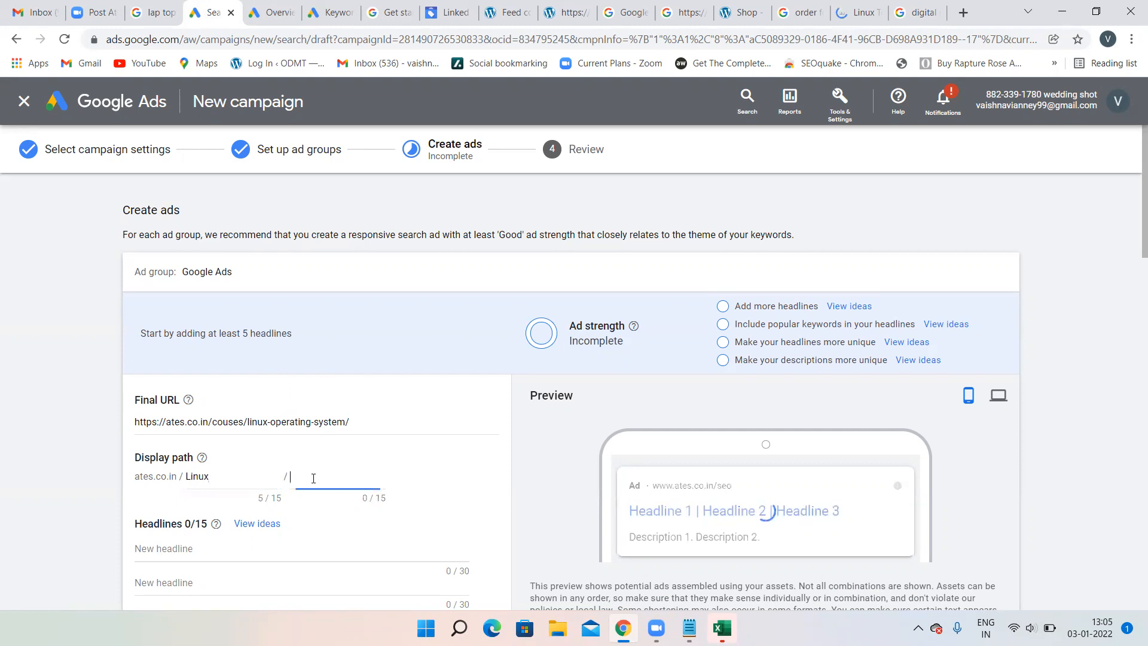
type("Operati")
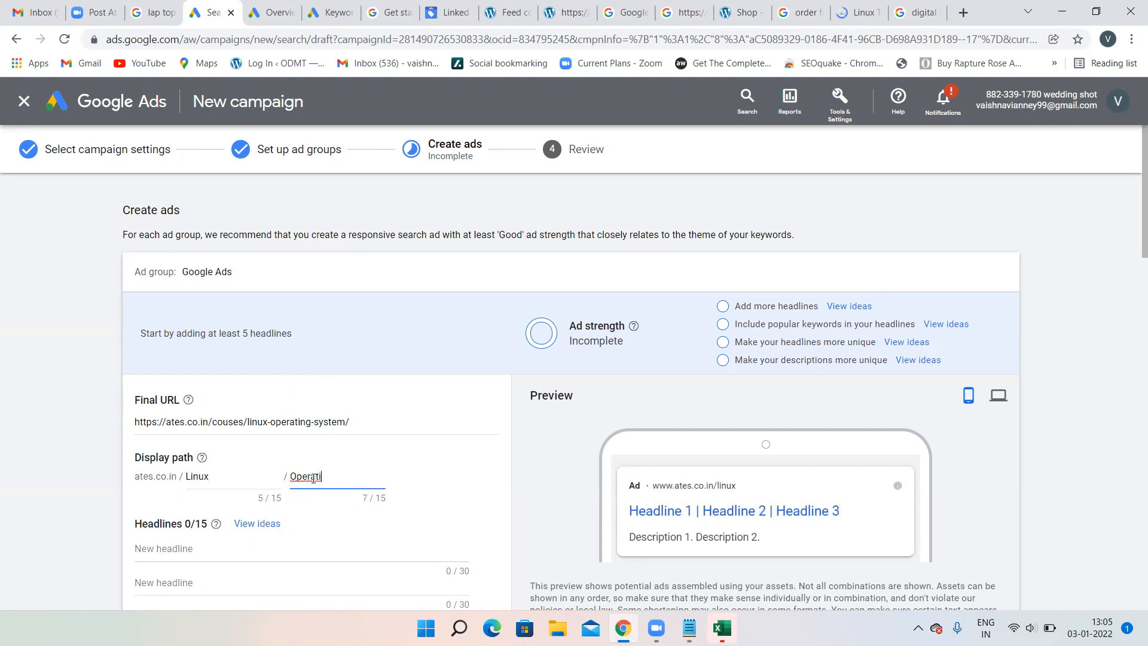
type("ng")
scroll(268, 456, "down", 3)
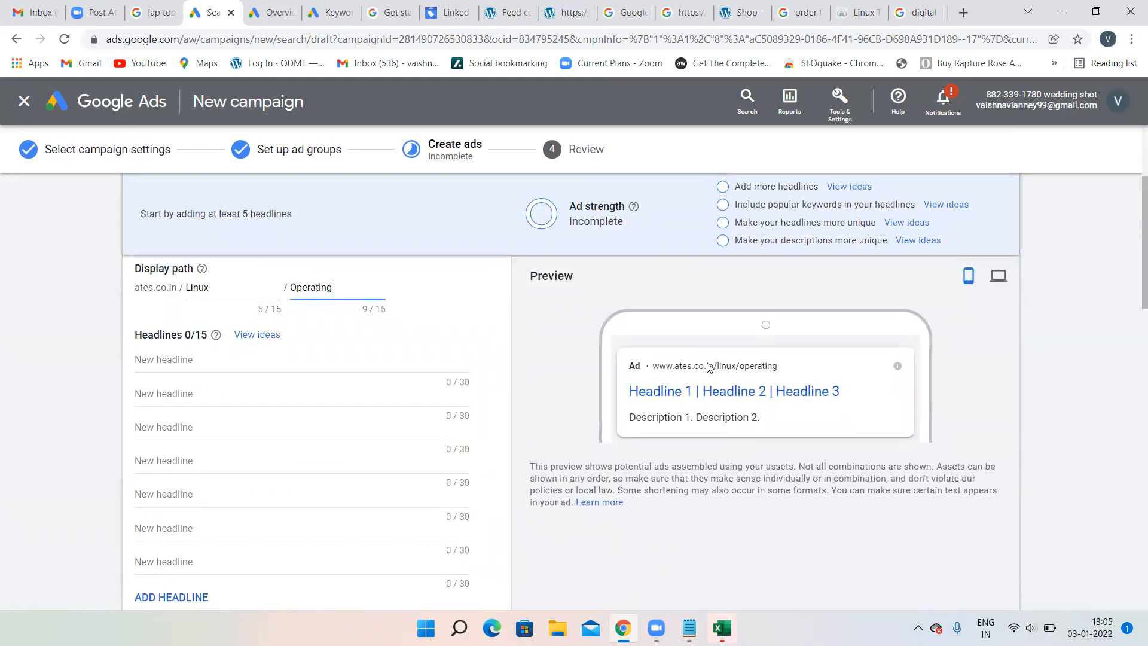
scroll(237, 399, "up", 2)
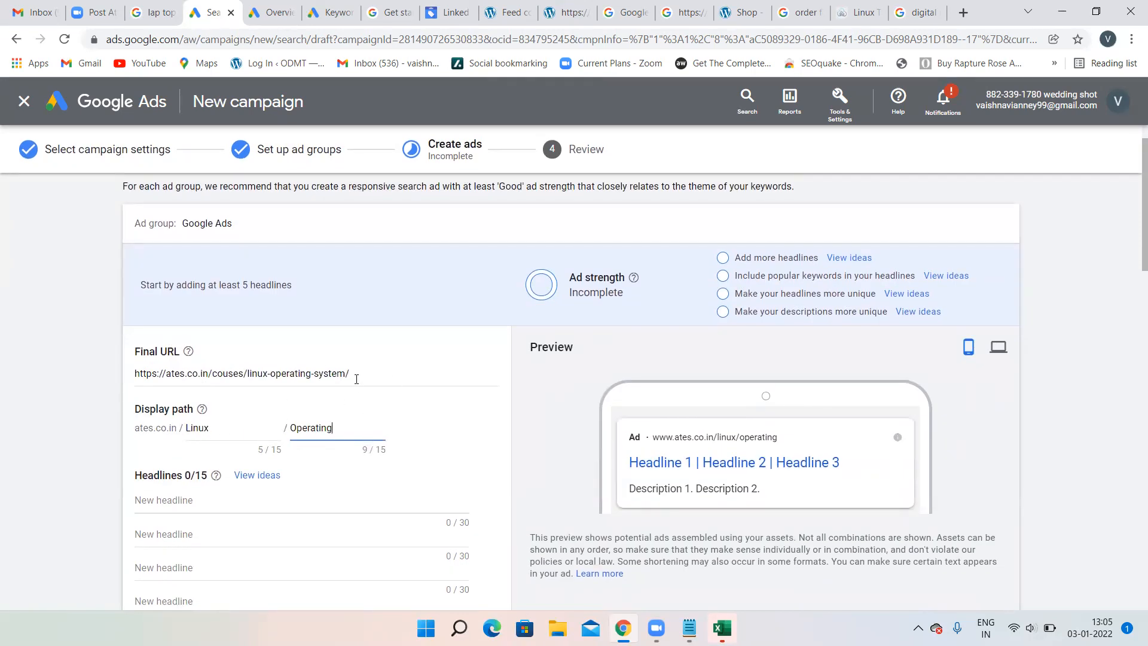
left_click_drag(356, 375, 212, 370)
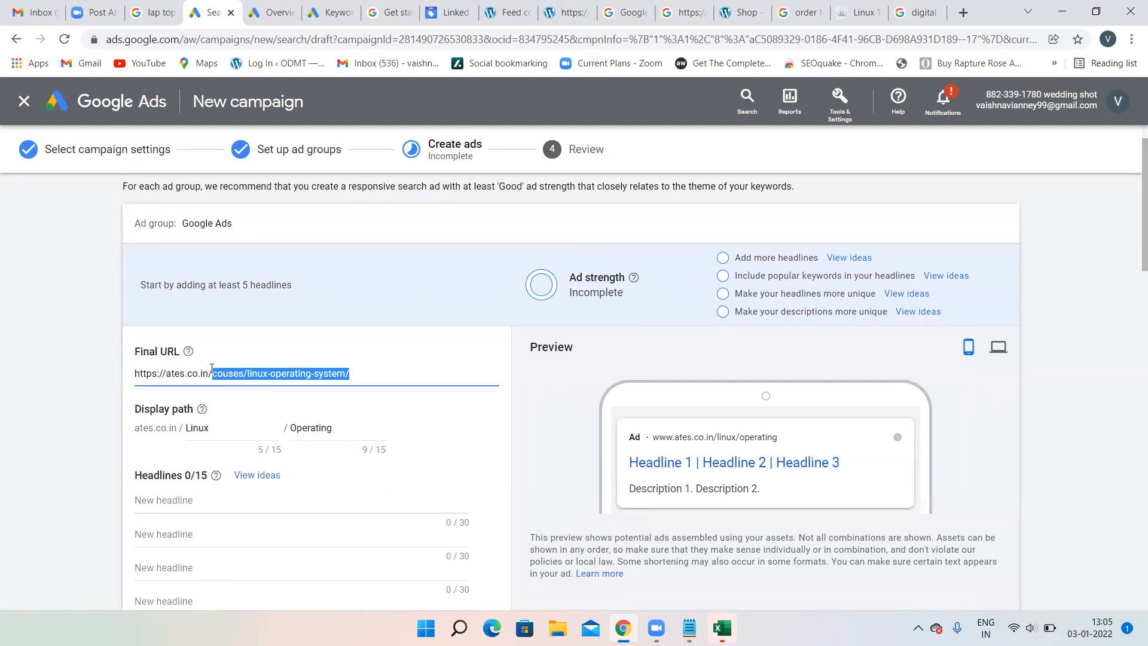
key("BackSpace")
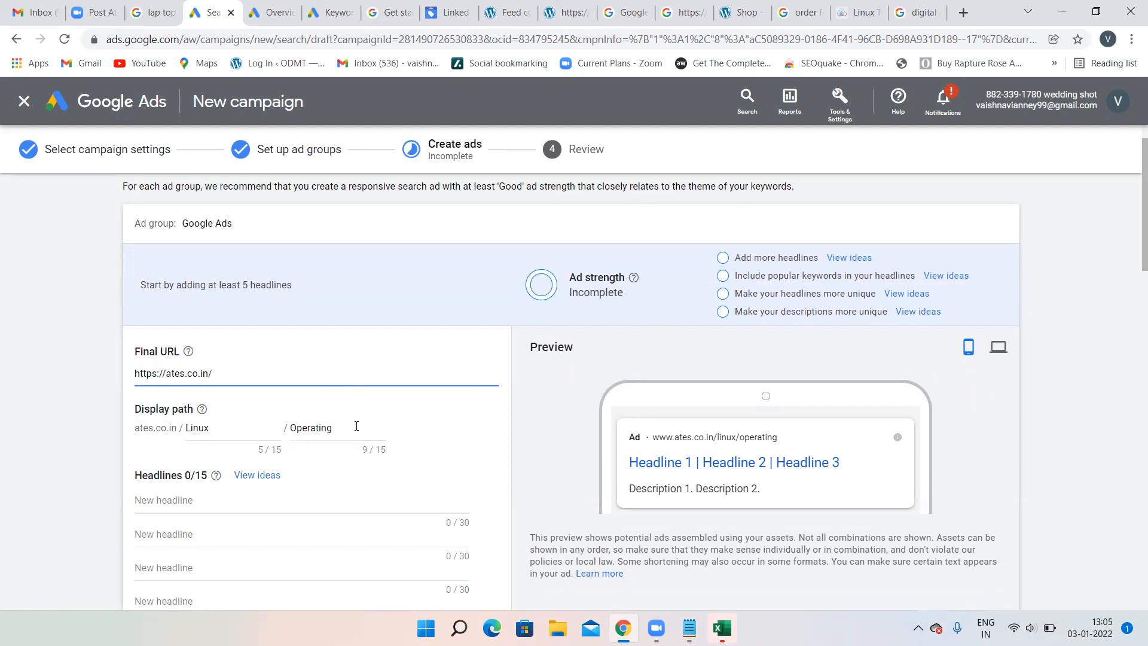
left_click_drag(337, 430, 138, 429)
key("BackSpace")
key("BackSpace")
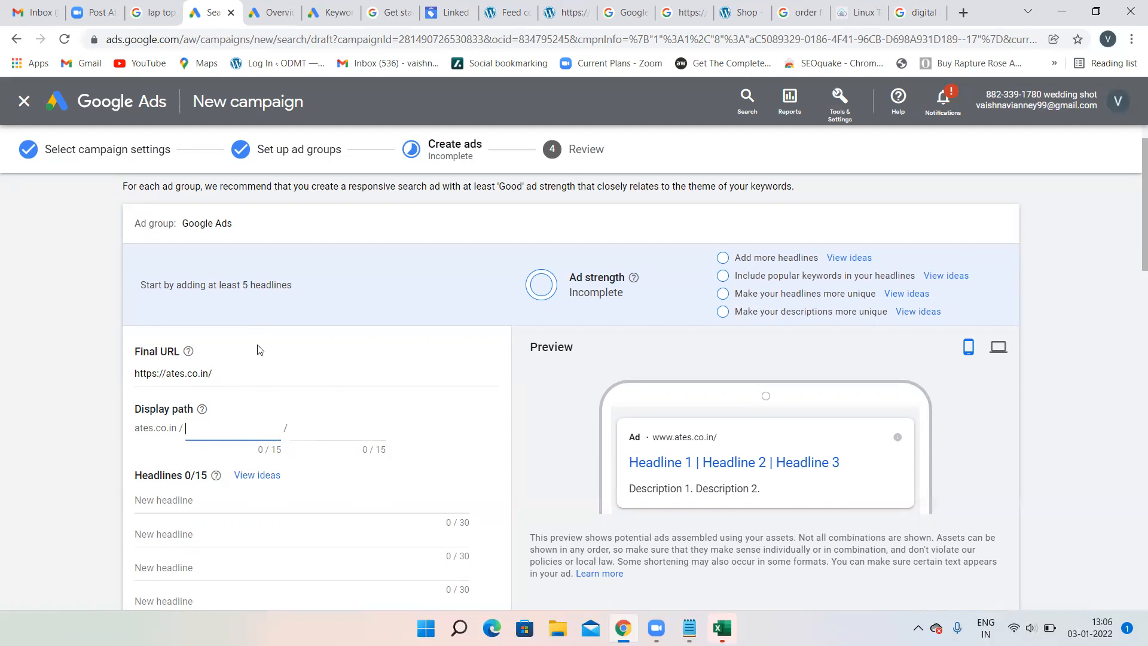
Save the ads step and choose Publish on the Review page despite the flagged issues
scroll(256, 348, "down", 3)
scroll(181, 335, "up", 4)
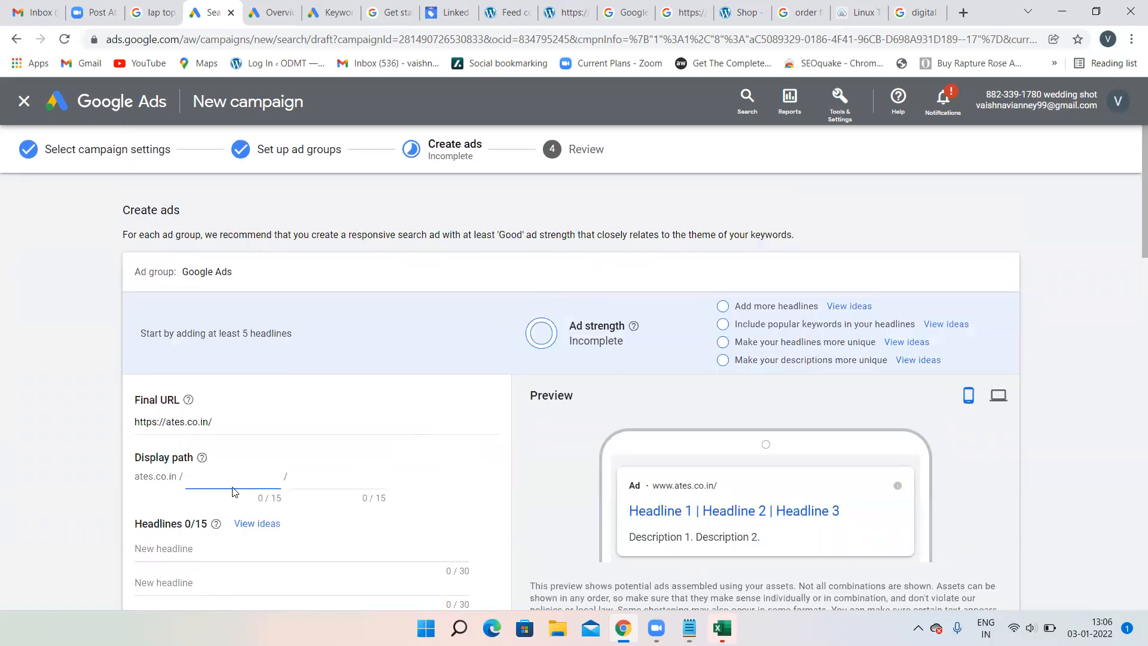
scroll(337, 368, "down", 2)
scroll(337, 368, "down", 13)
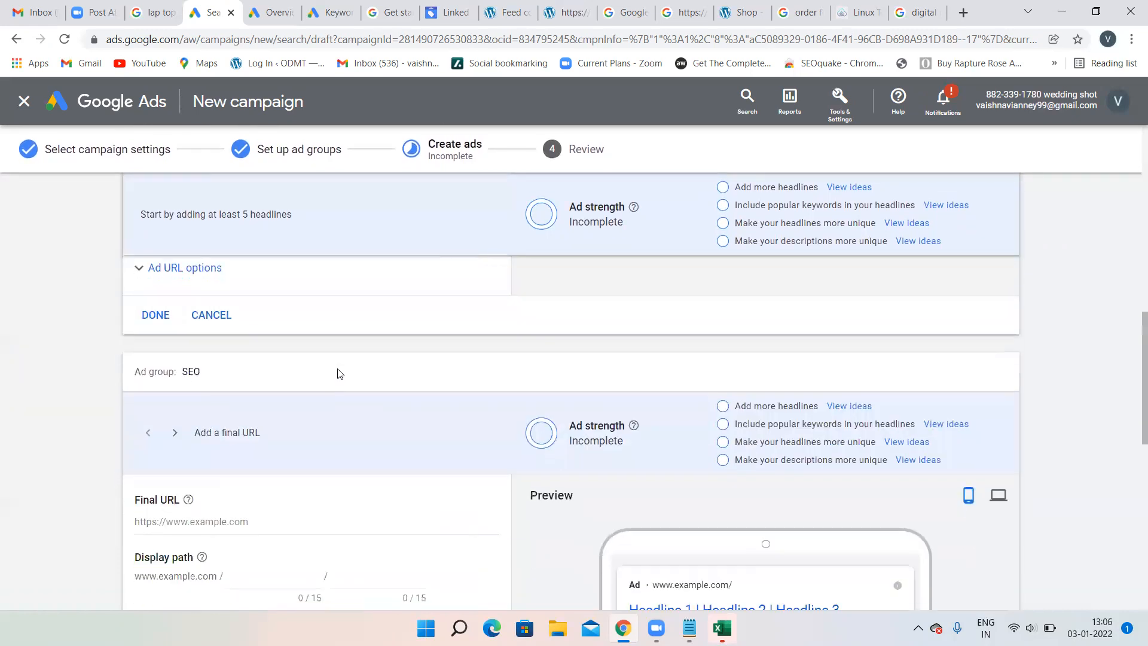
left_click(244, 540)
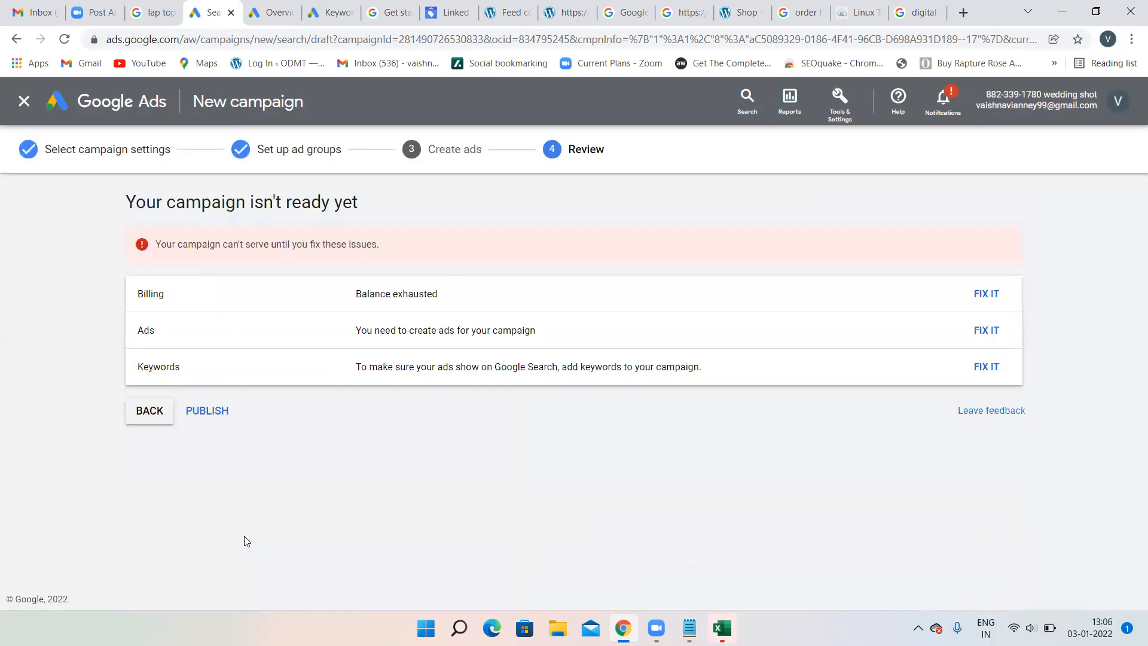
left_click(205, 418)
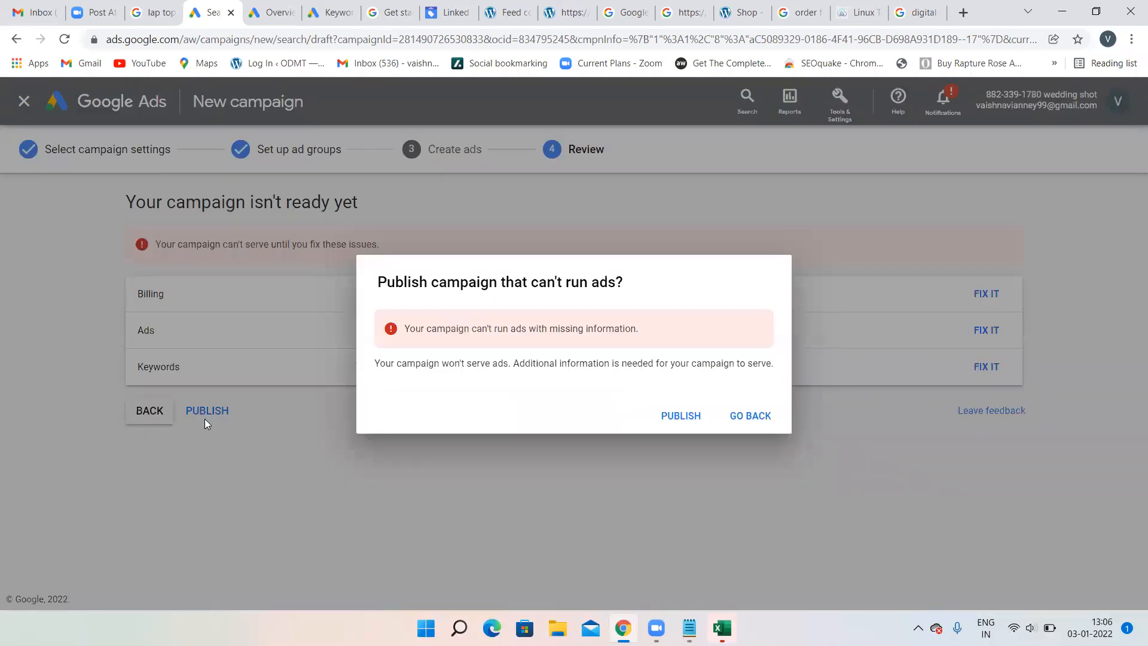
Confirm publishing Search- ODMT without ads, then view the 'lap top free' shopping-ad results
left_click(680, 416)
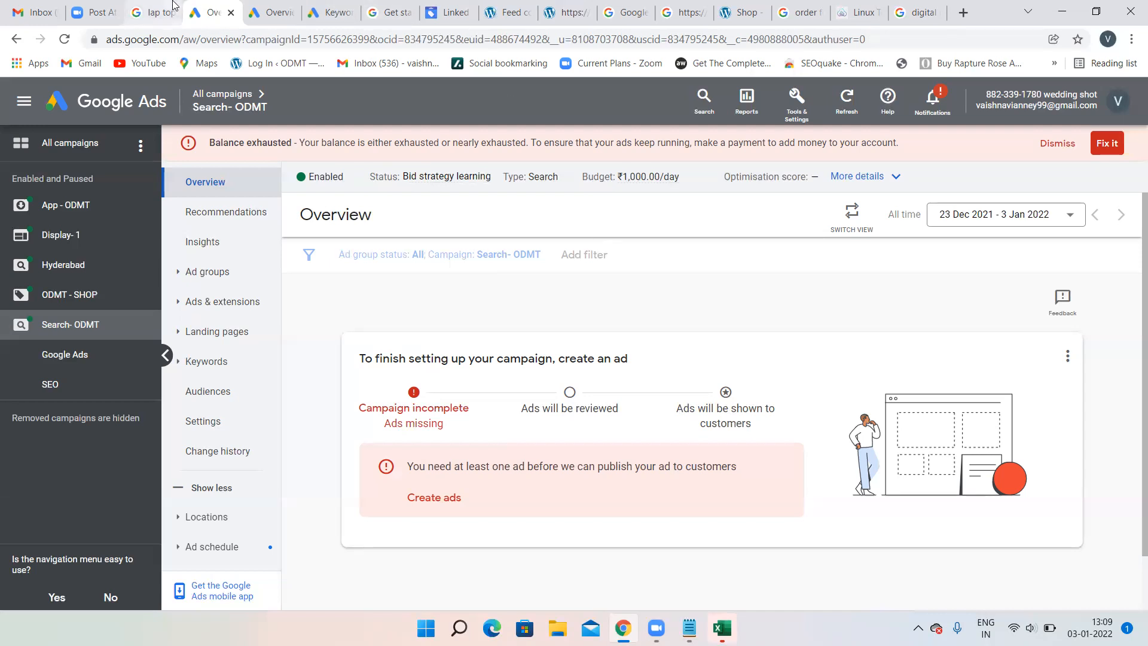
left_click(154, 13)
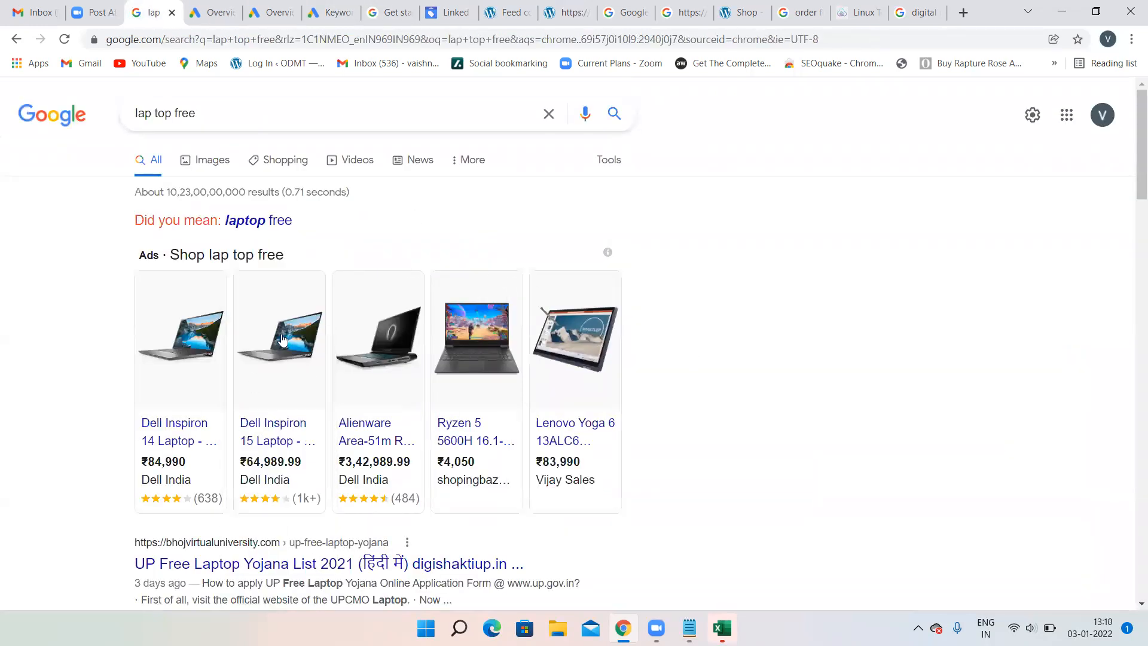